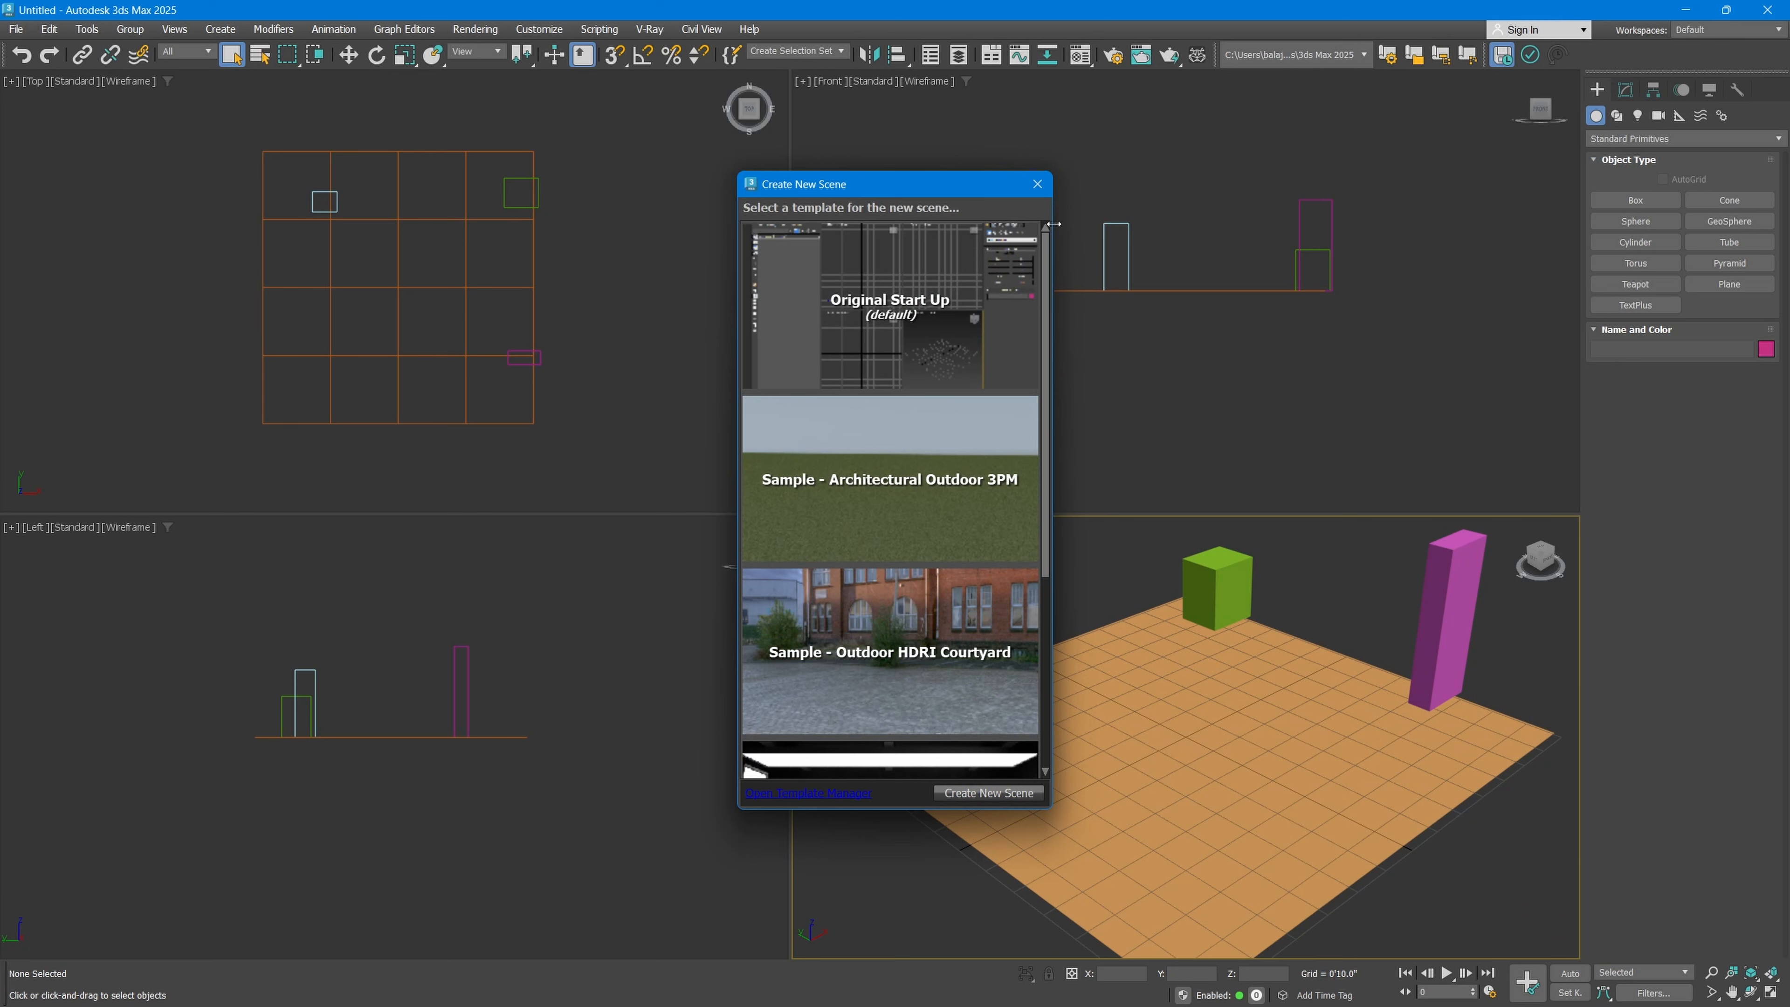
Step: Dismiss the new-scene template chooser and reset the scene to an empty one
{"action": "left_click", "coordinate": [1037, 183]}
{"action": "left_click", "coordinate": [16, 29]}
{"action": "left_click", "coordinate": [42, 91]}
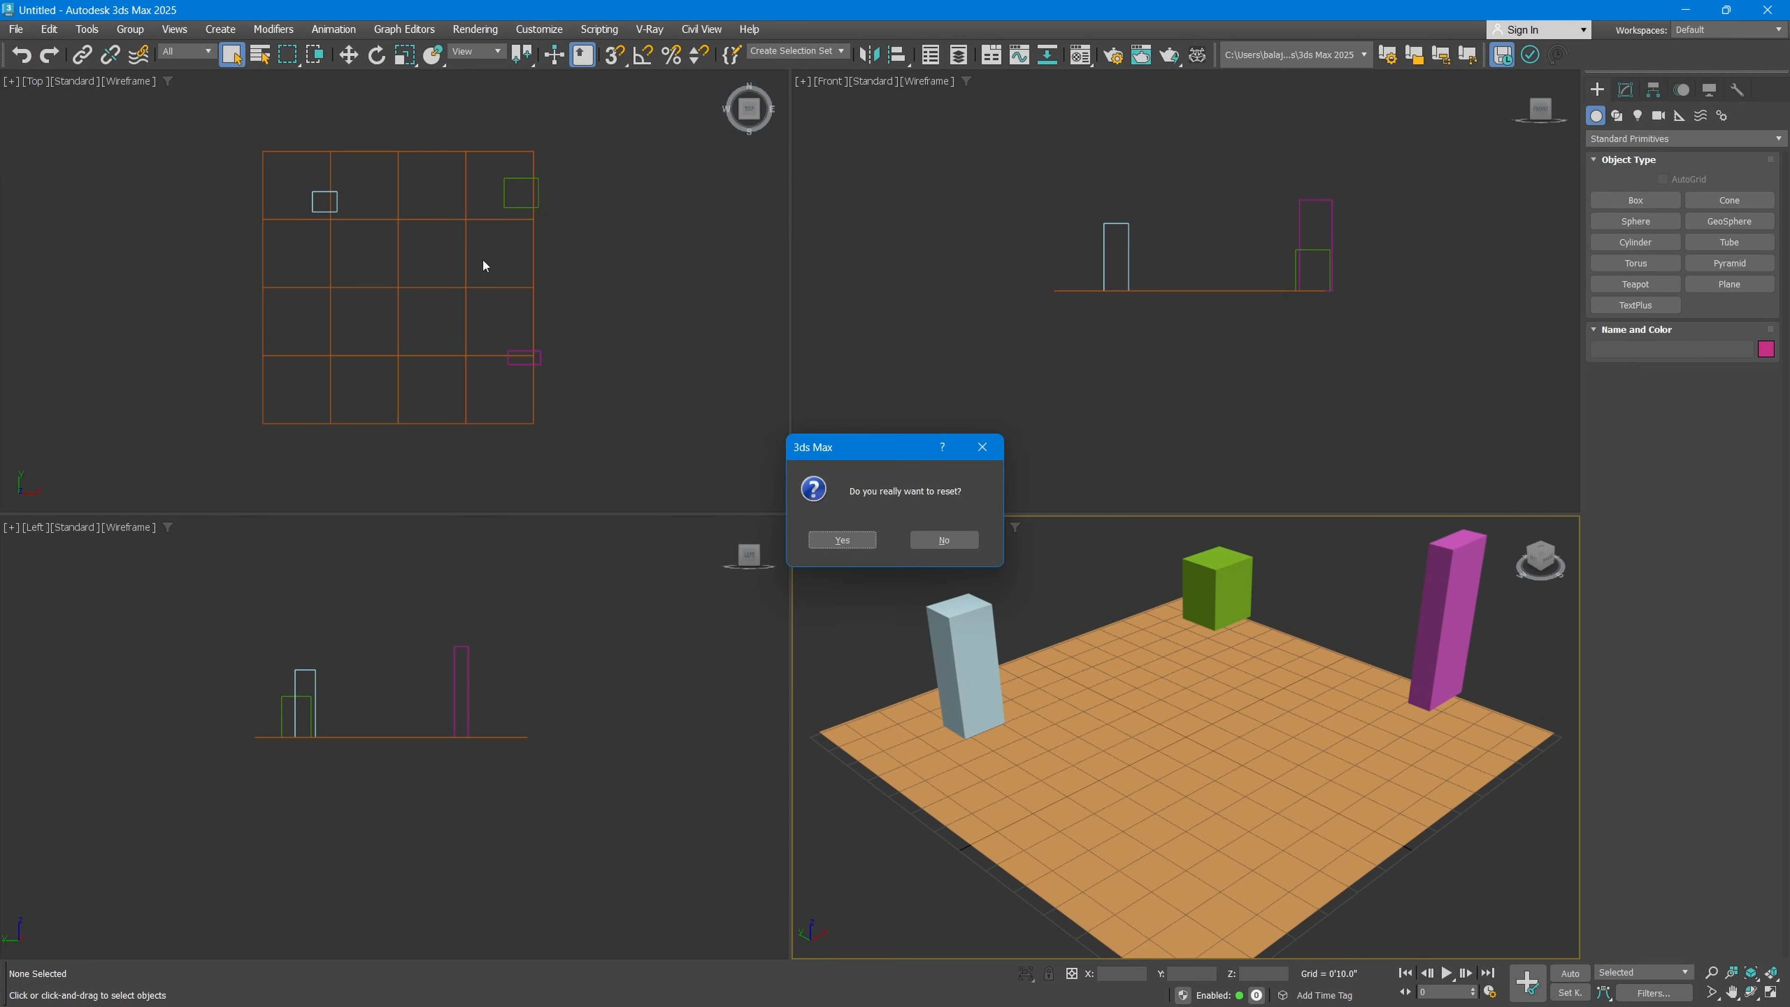
{"action": "left_click", "coordinate": [839, 539]}
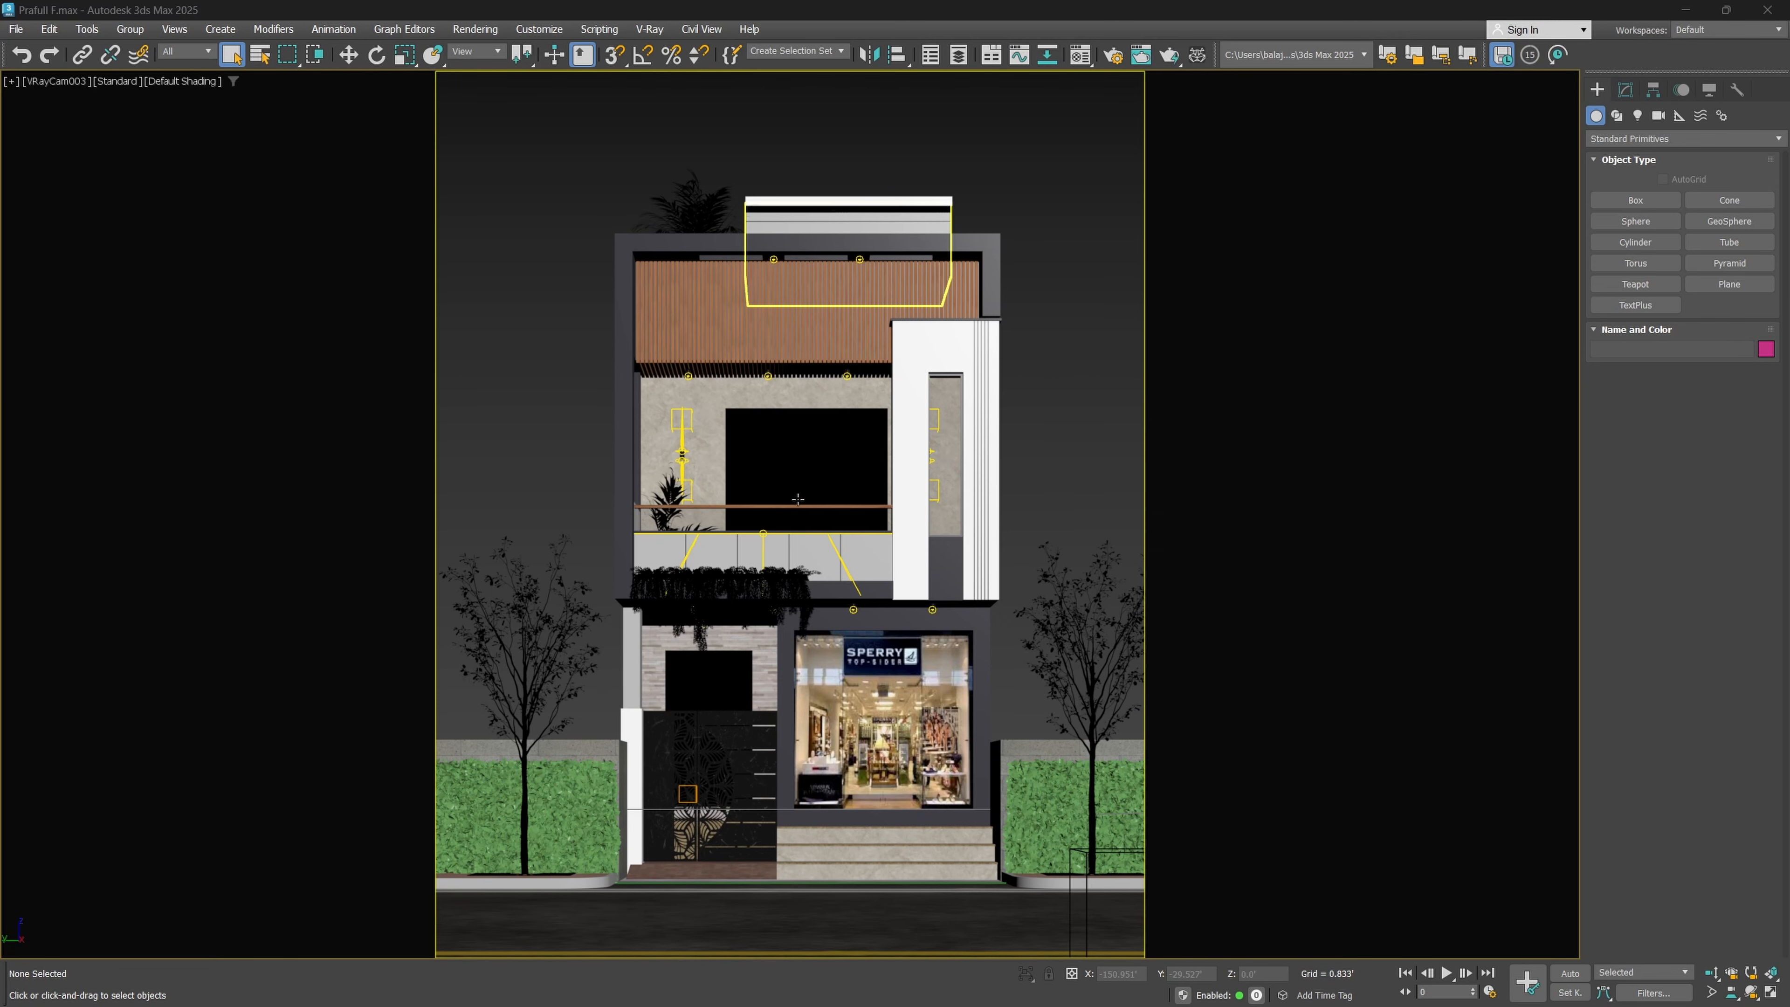
Step: Switch from the camera view to a maximized Perspective view and examine the house model from above and from the street side
{"action": "key", "text": "alt+w"}
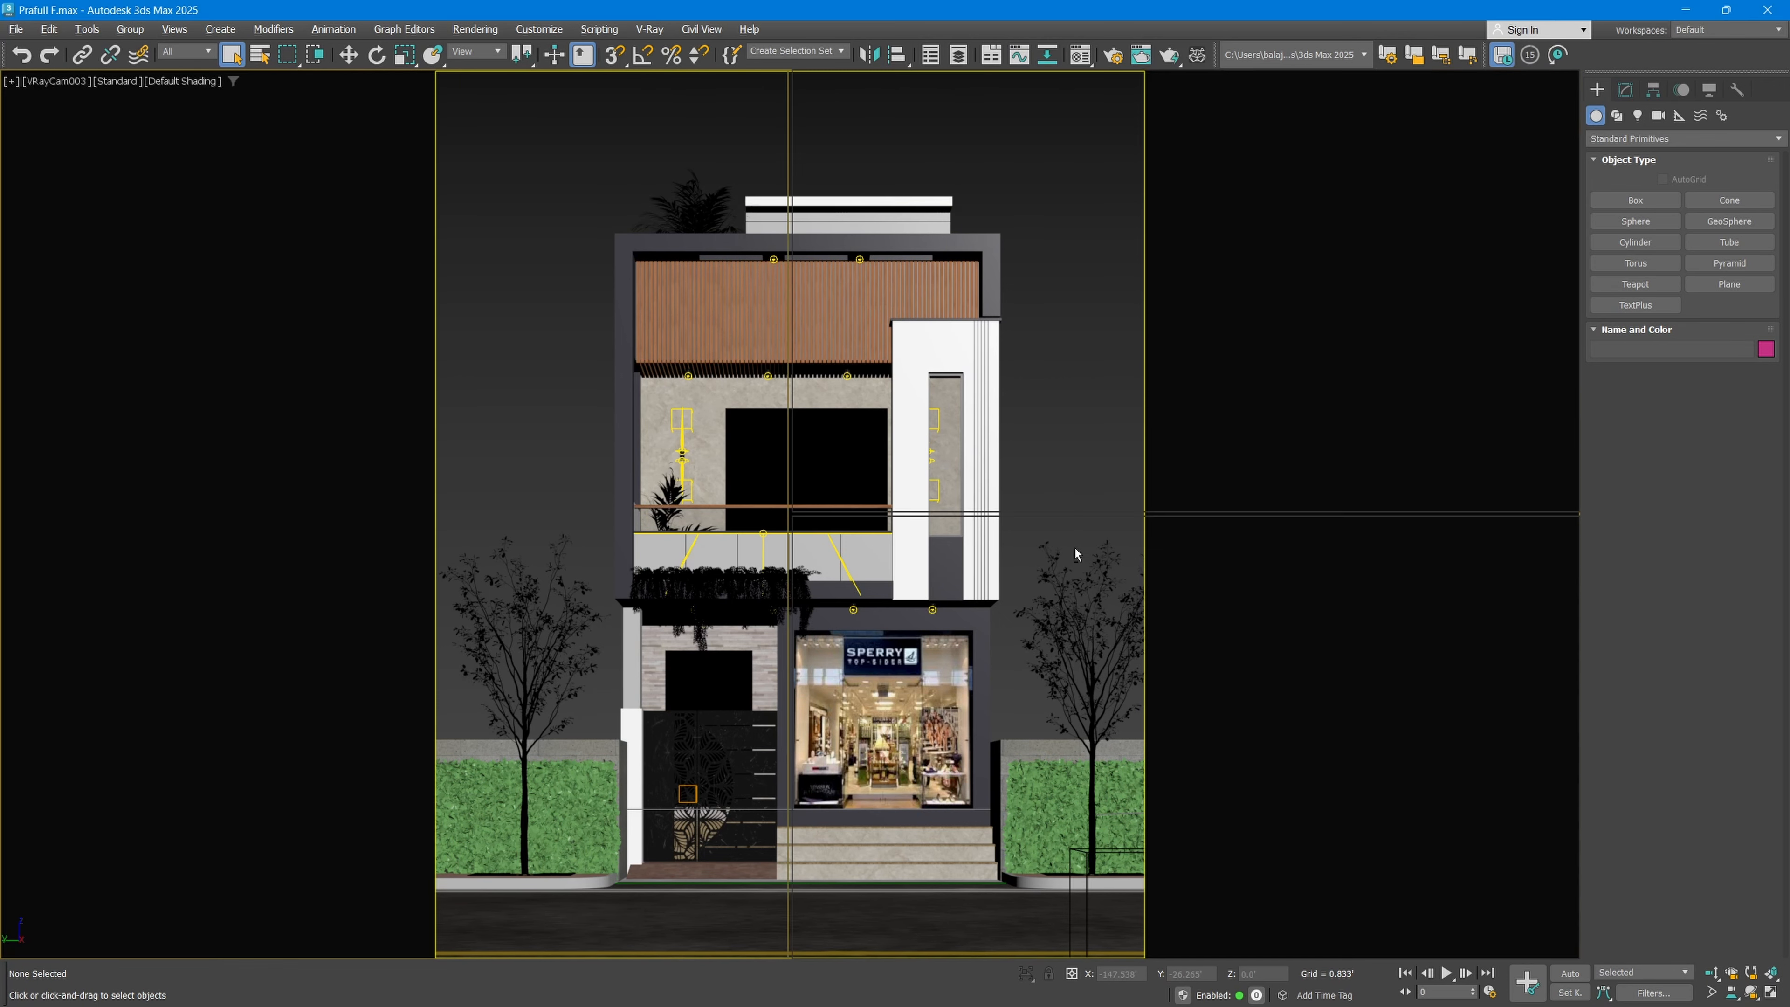
{"action": "left_click", "coordinate": [1065, 621]}
{"action": "key", "text": "alt+w"}
{"action": "scroll", "coordinate": [1092, 629], "scroll_direction": "up", "scroll_amount": 5}
{"action": "middle_click_drag", "start_coordinate": [1091, 629], "coordinate": [931, 708]}
{"action": "middle_click_drag", "start_coordinate": [1304, 527], "coordinate": [904, 475]}
{"action": "scroll", "coordinate": [1137, 346], "scroll_direction": "up", "scroll_amount": 5}
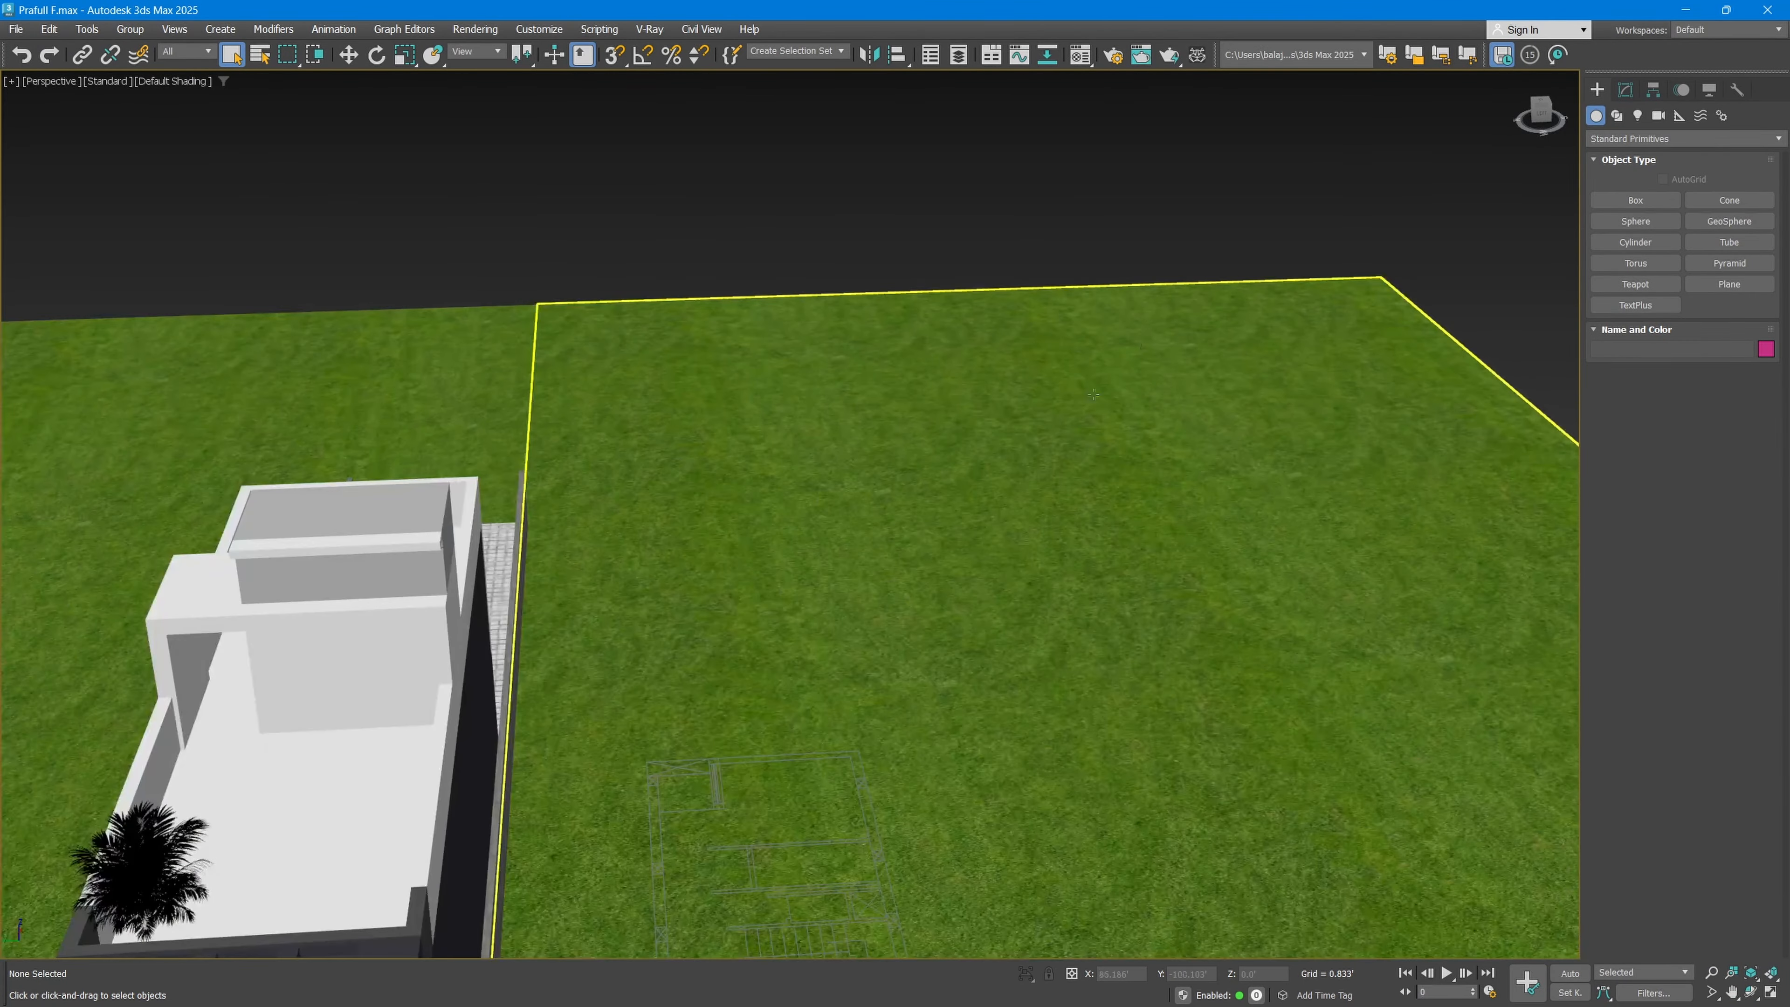
{"action": "middle_click_drag", "start_coordinate": [758, 575], "coordinate": [993, 268]}
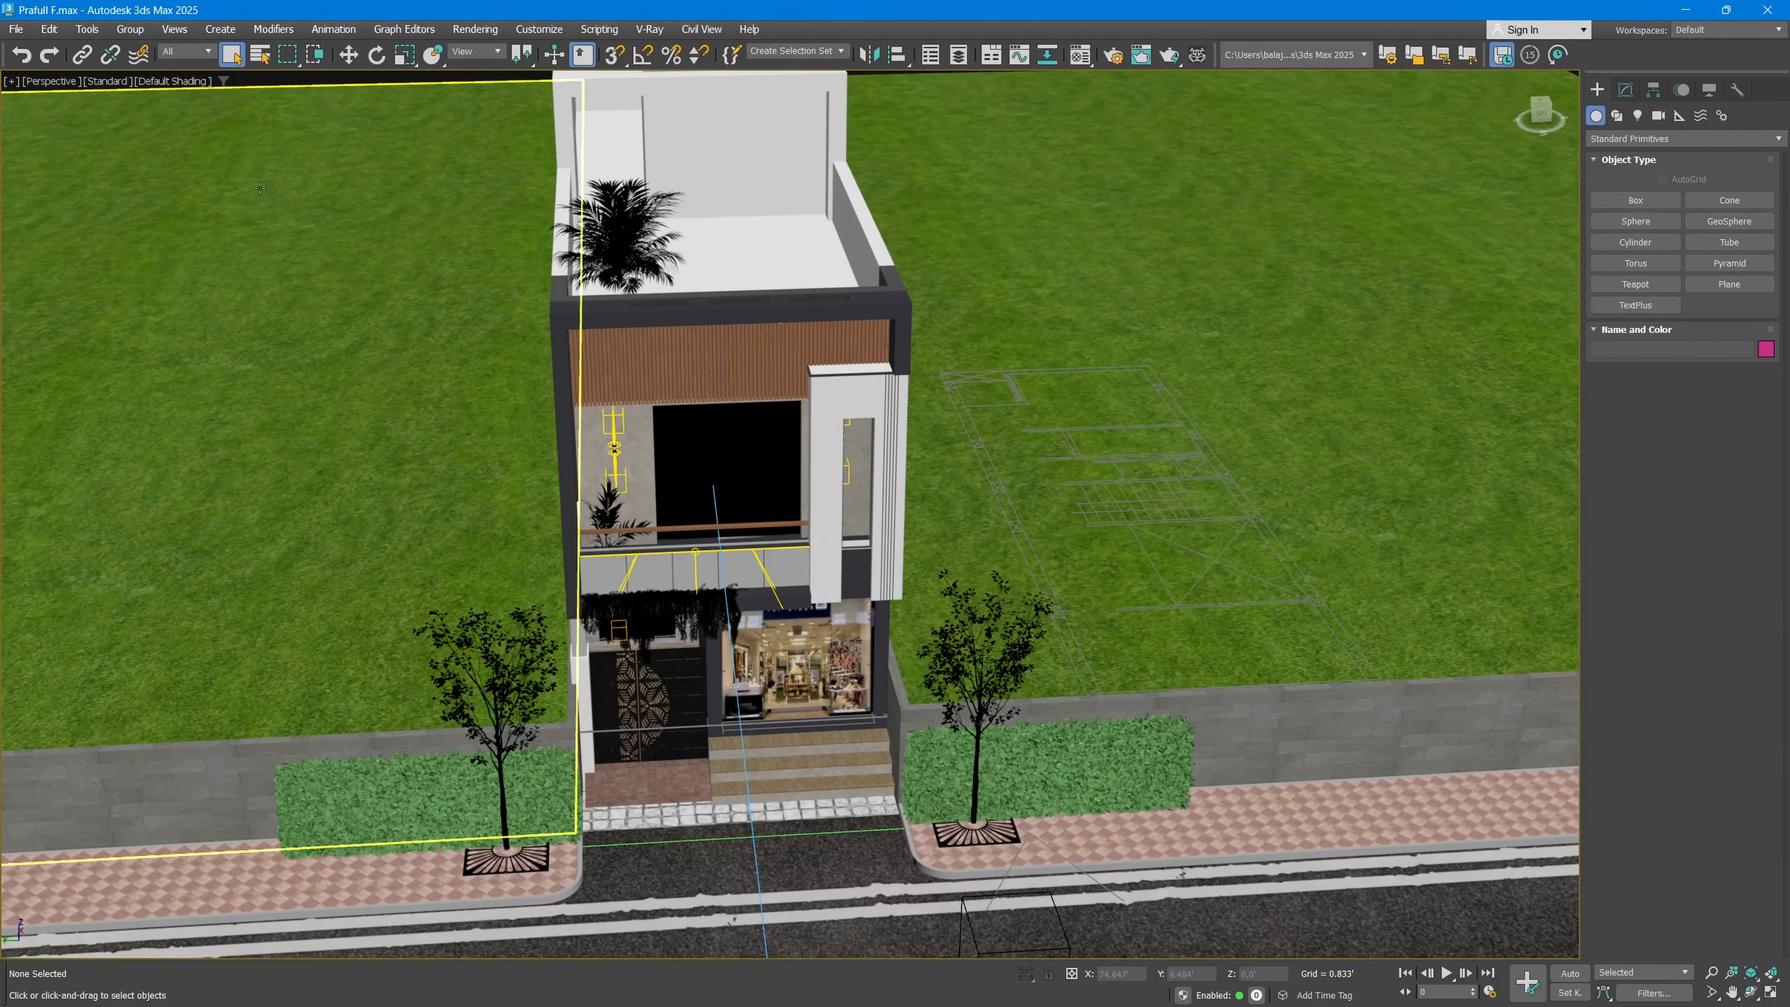
Step: Open Four Nice Wall Lights_10.max from the Desktop as the file to merge into the house scene
{"action": "left_click", "coordinate": [15, 29]}
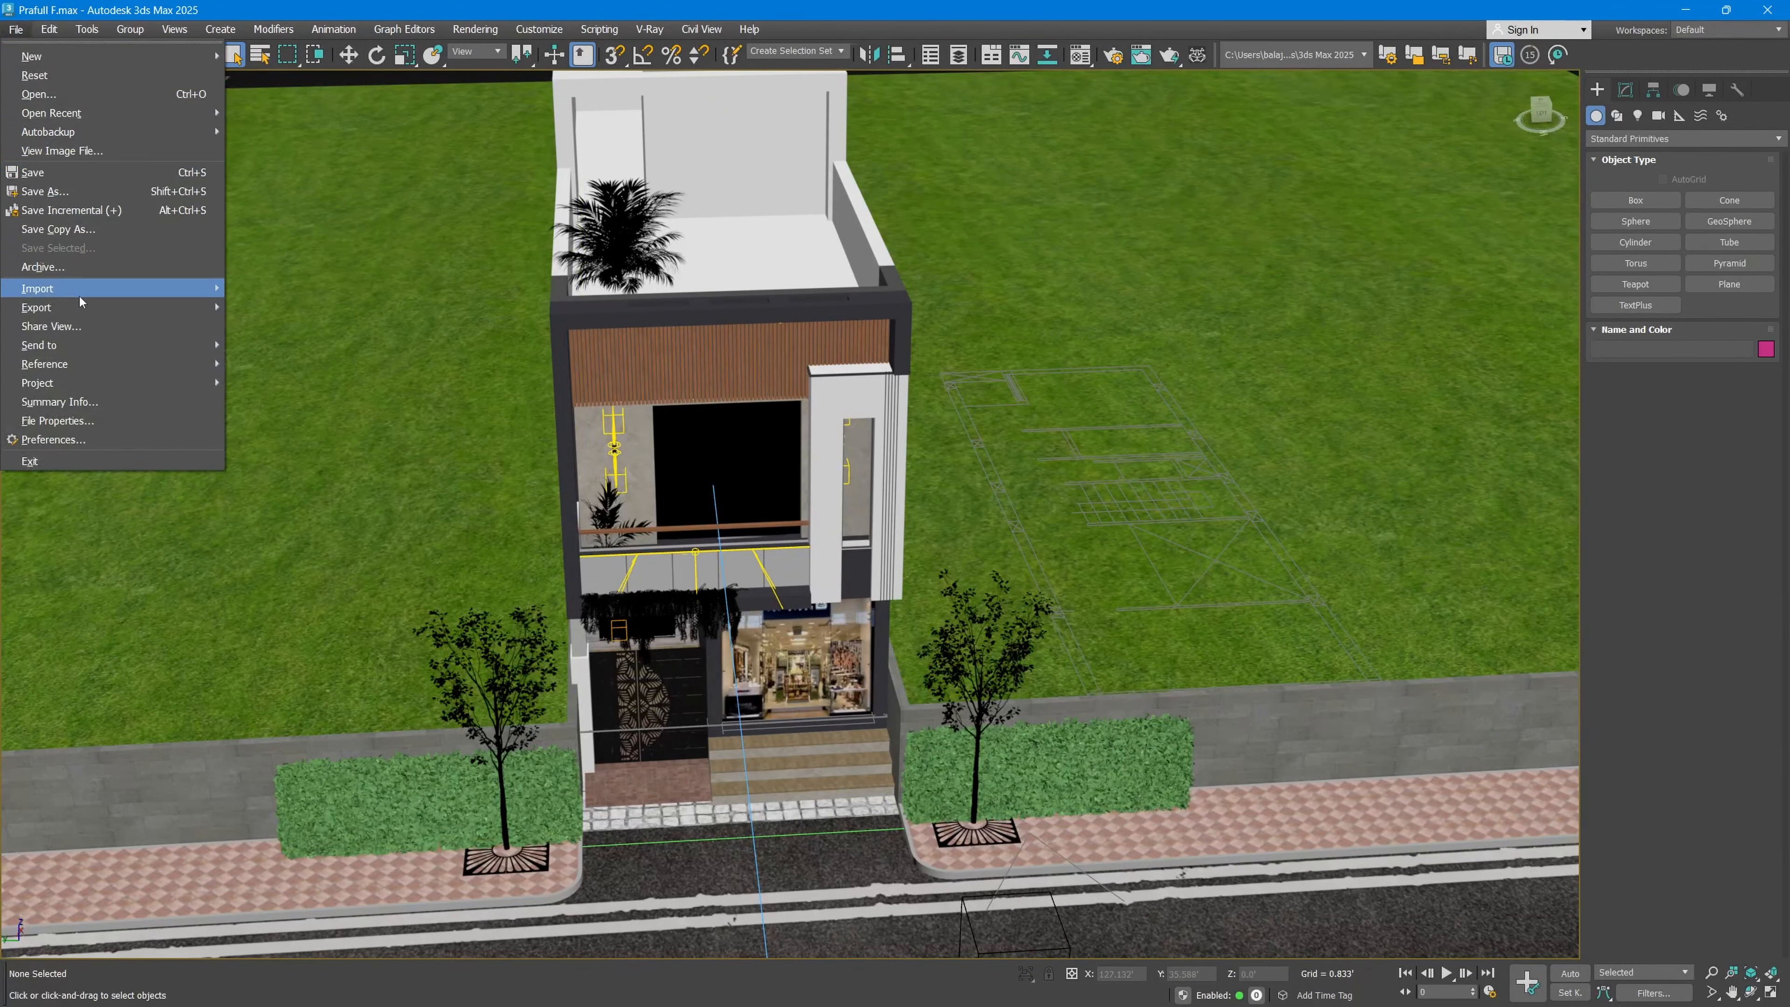
{"action": "mouse_move", "coordinate": [87, 296]}
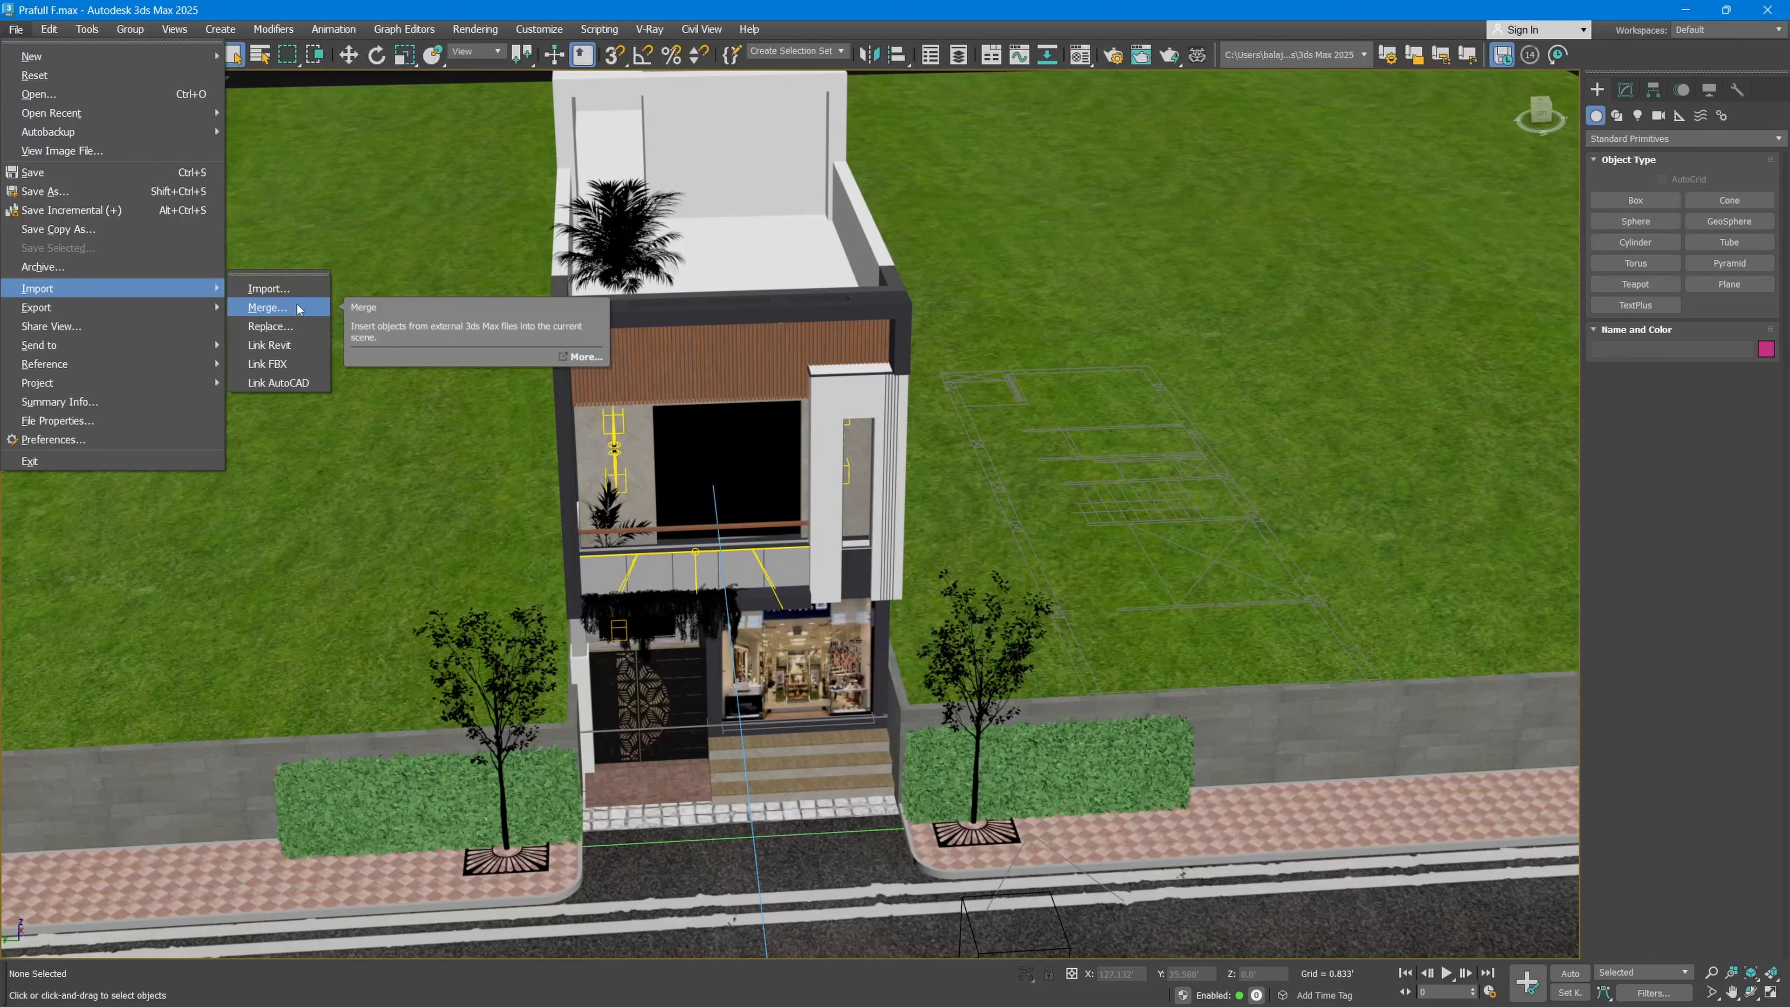
{"action": "left_click", "coordinate": [299, 309]}
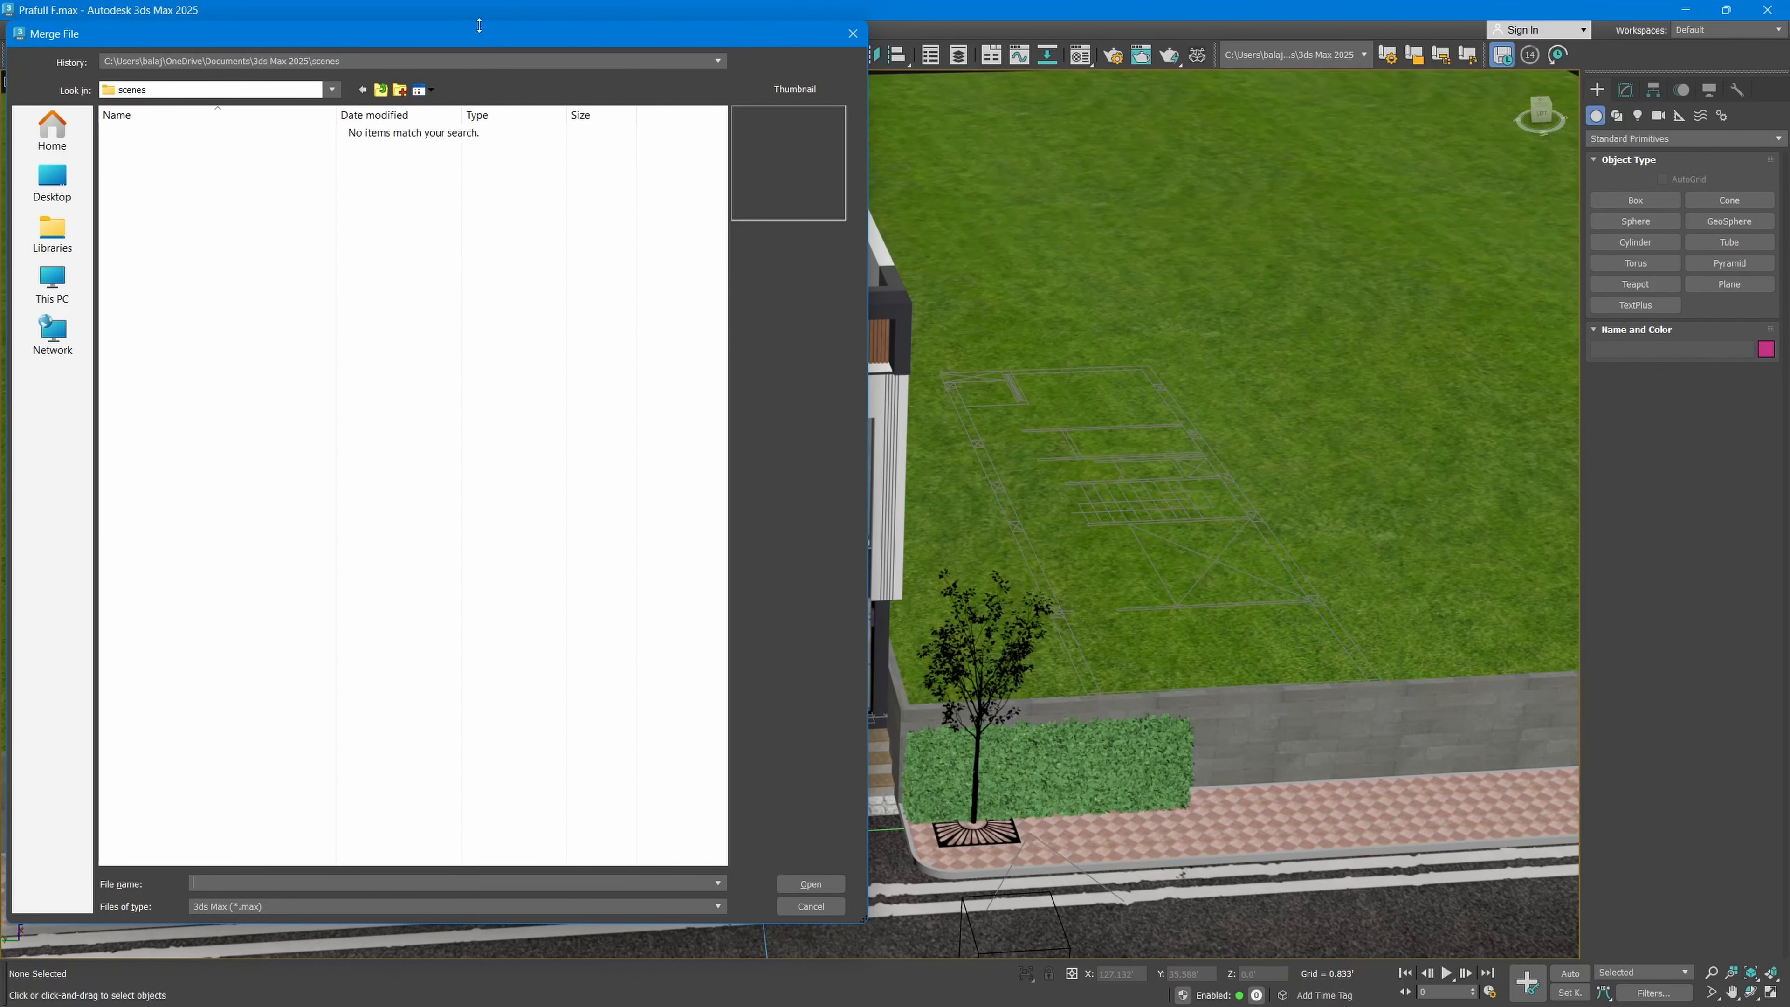
{"action": "left_click_drag", "start_coordinate": [479, 25], "coordinate": [480, 466]}
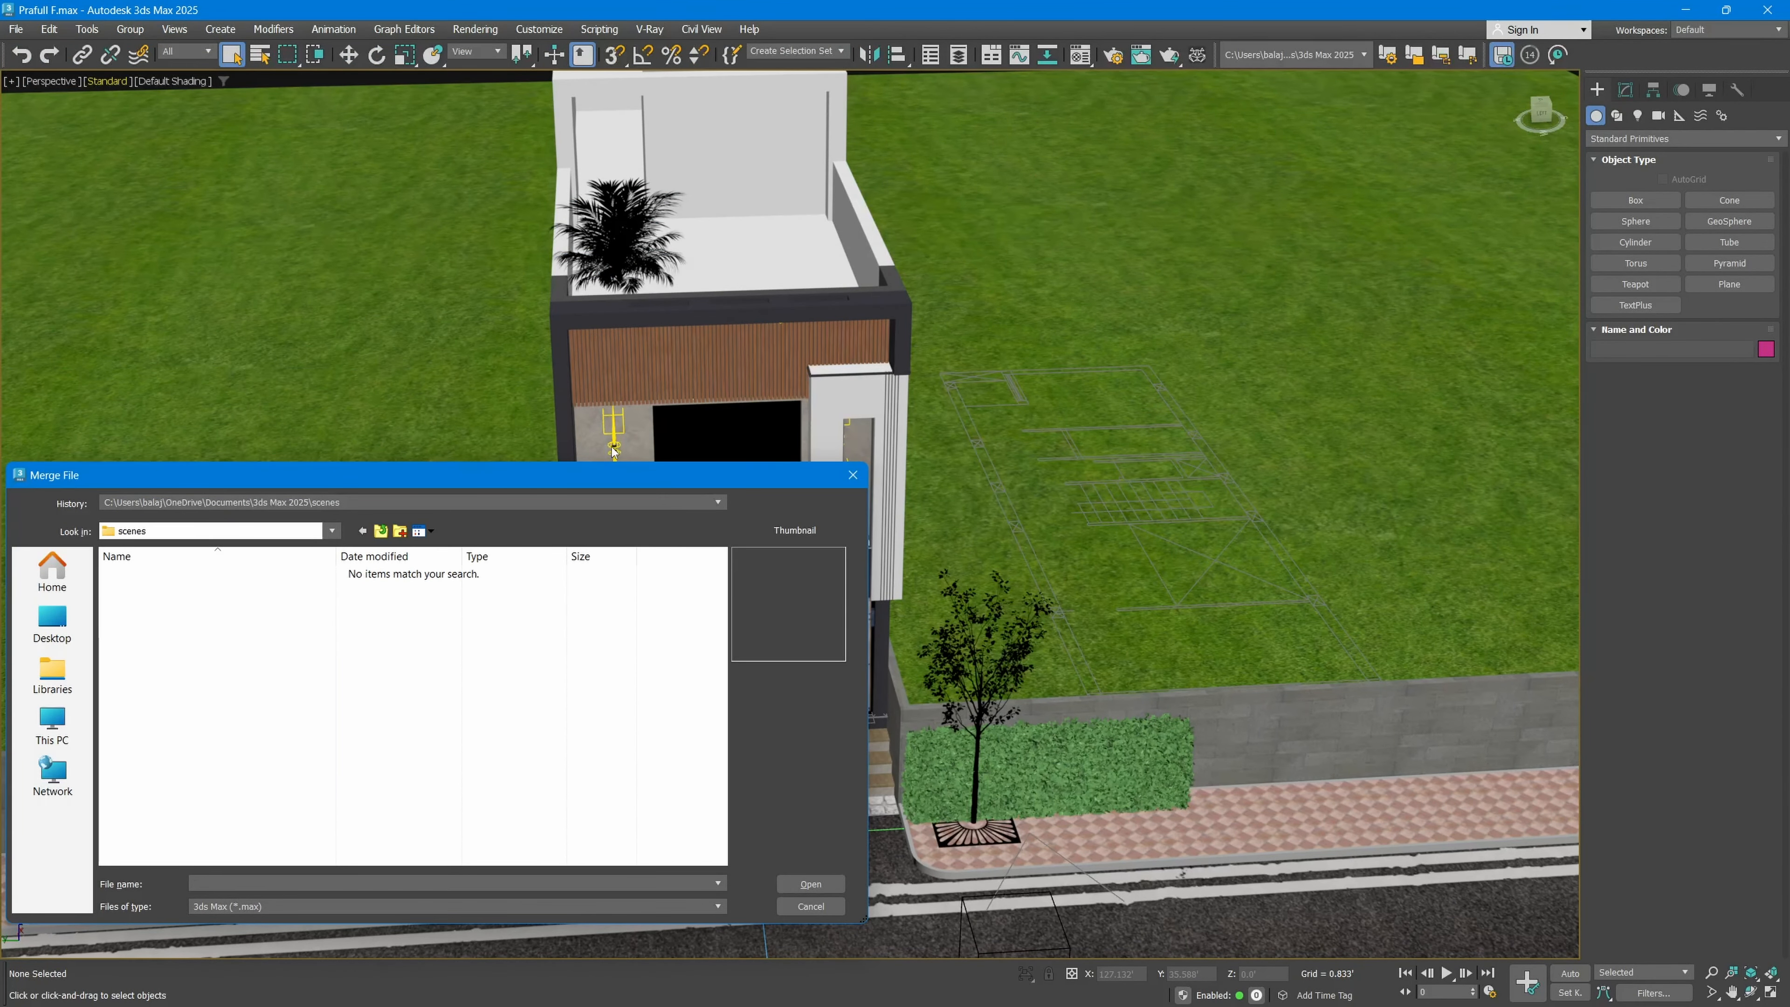
{"action": "left_click", "coordinate": [52, 624]}
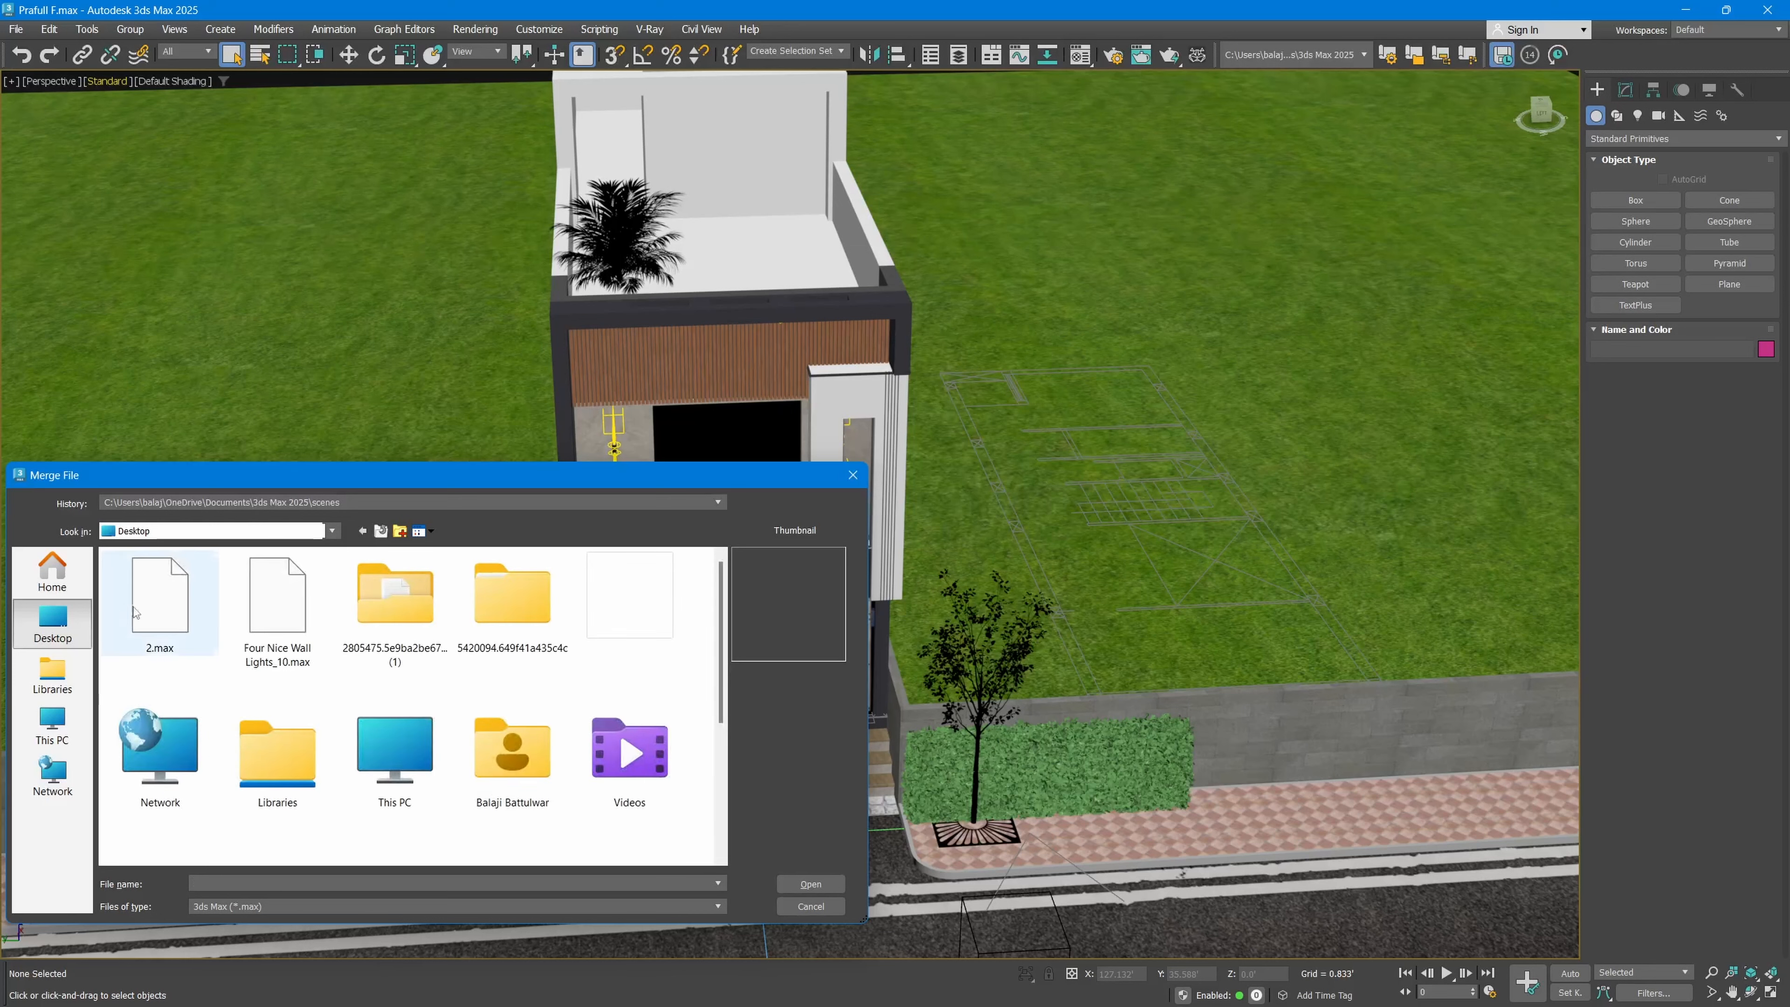
{"action": "left_click", "coordinate": [277, 600]}
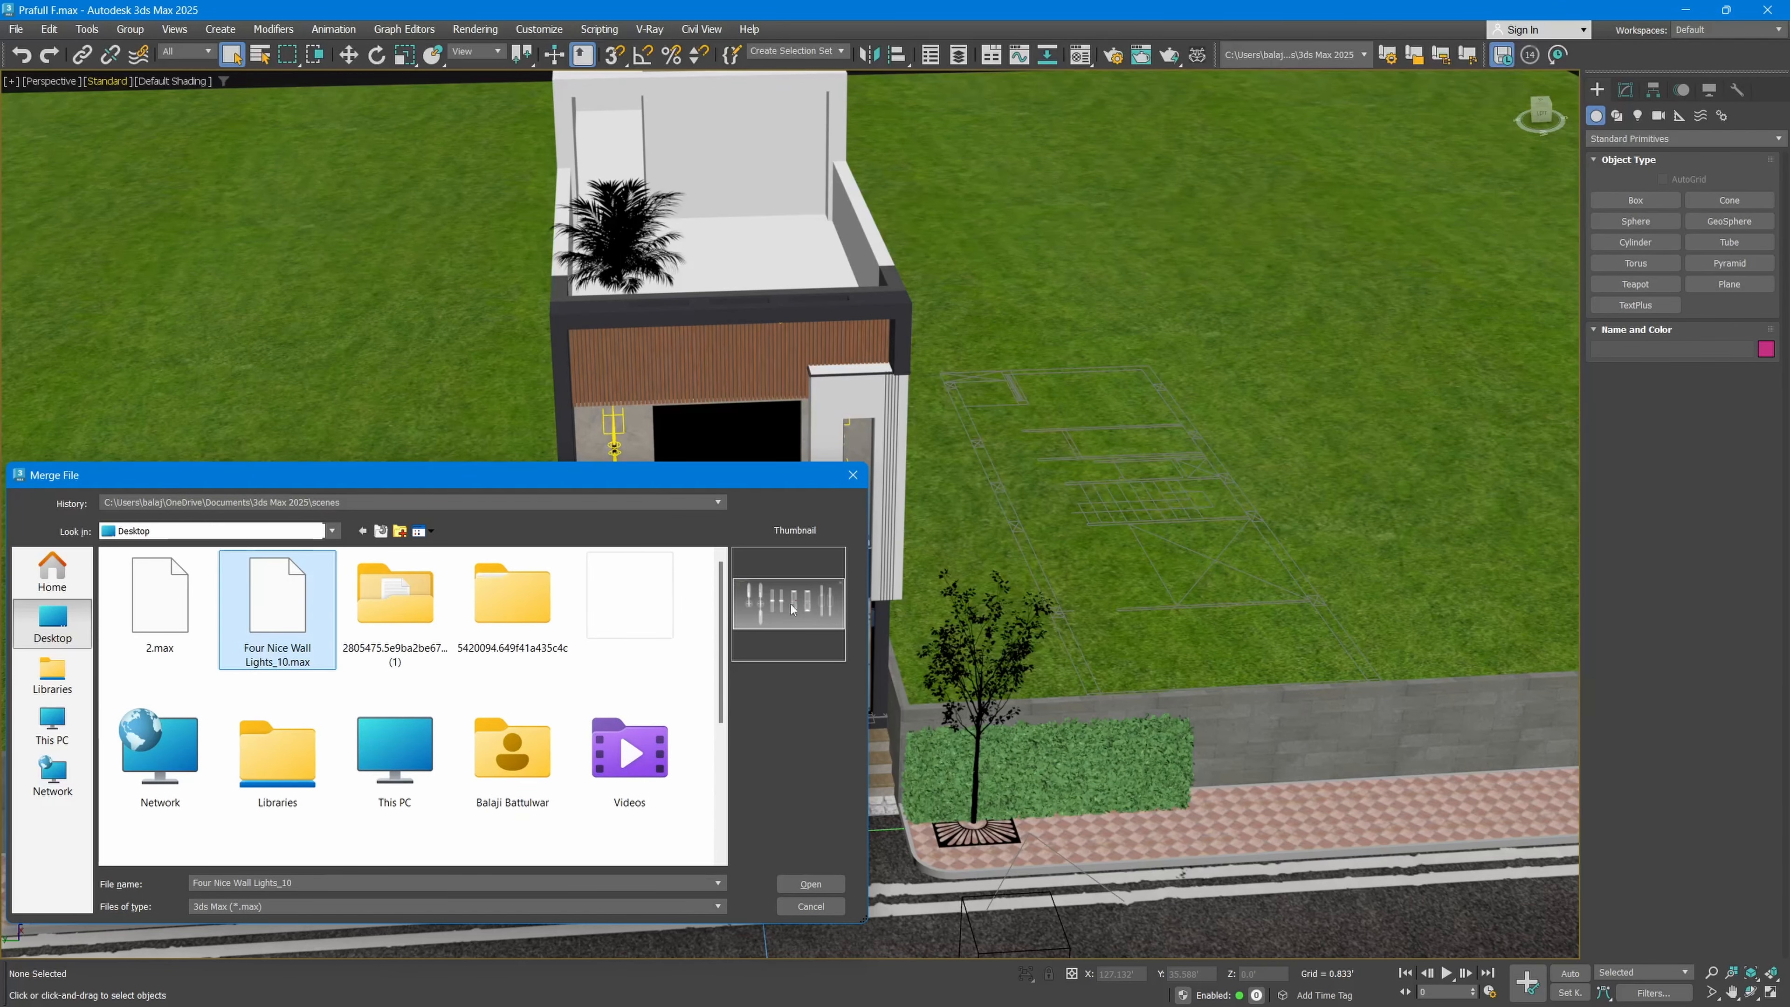
{"action": "left_click", "coordinate": [810, 884]}
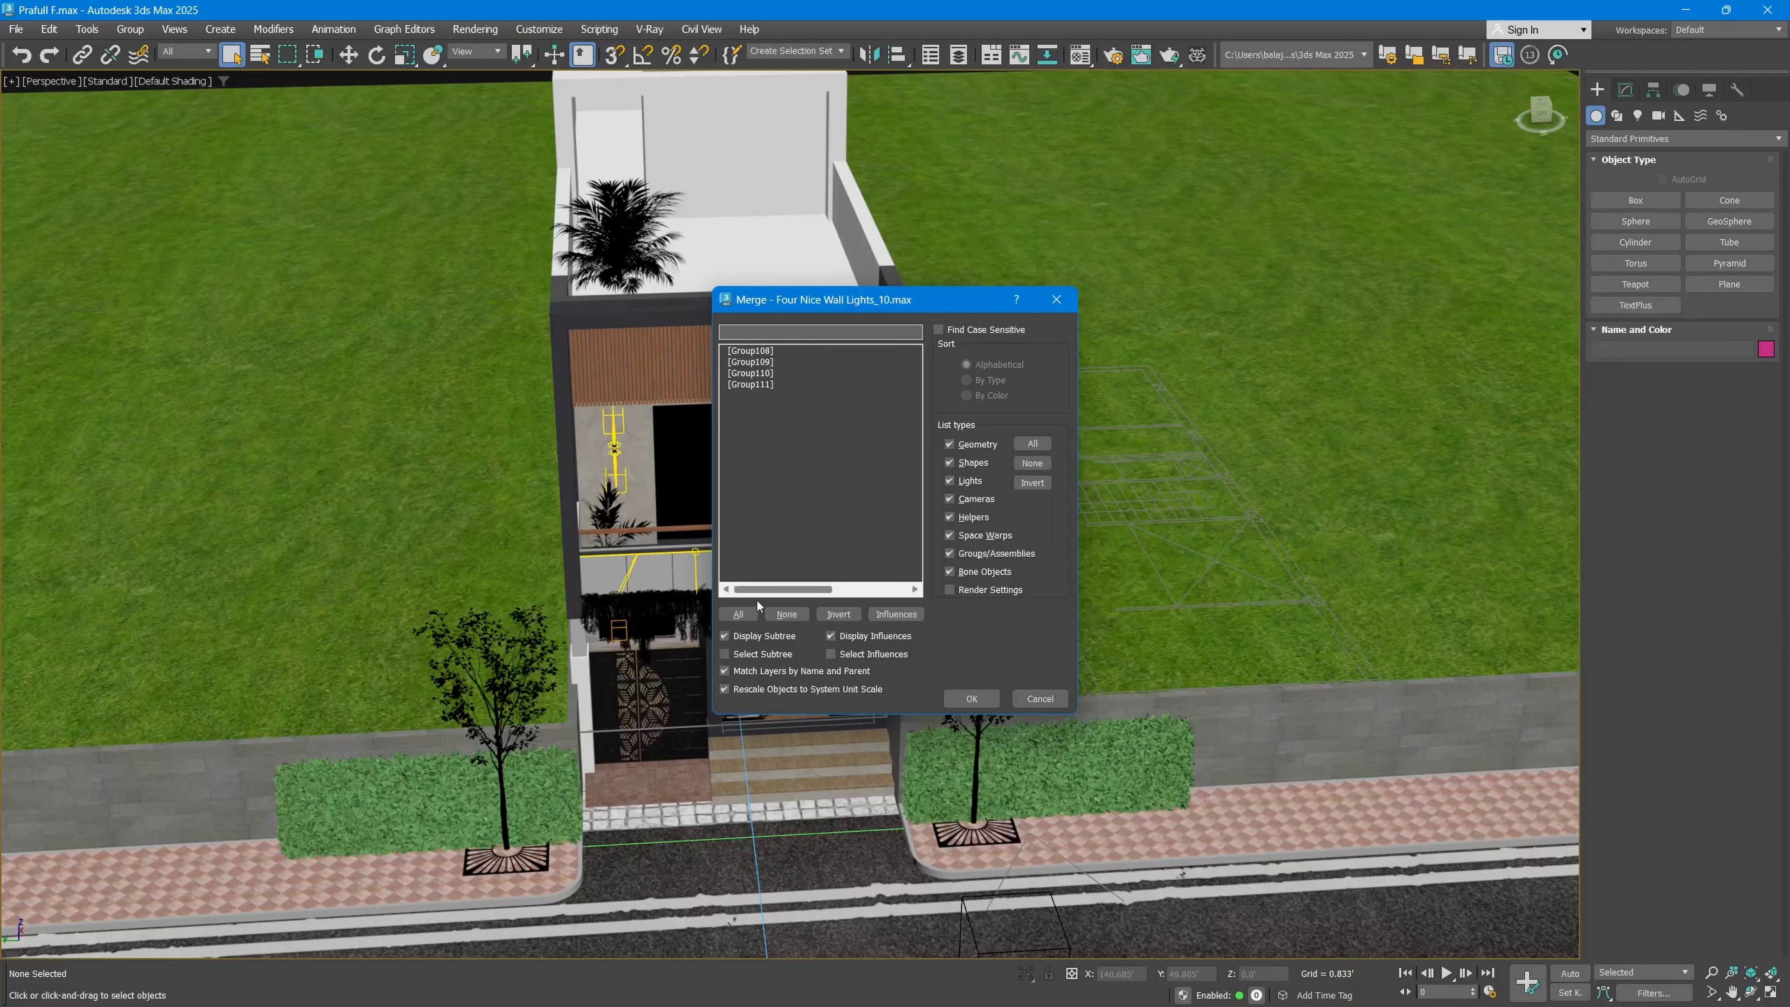
Step: Merge all listed wall-light groups into the scene and close the legacy-assets notice
{"action": "left_click", "coordinate": [738, 614]}
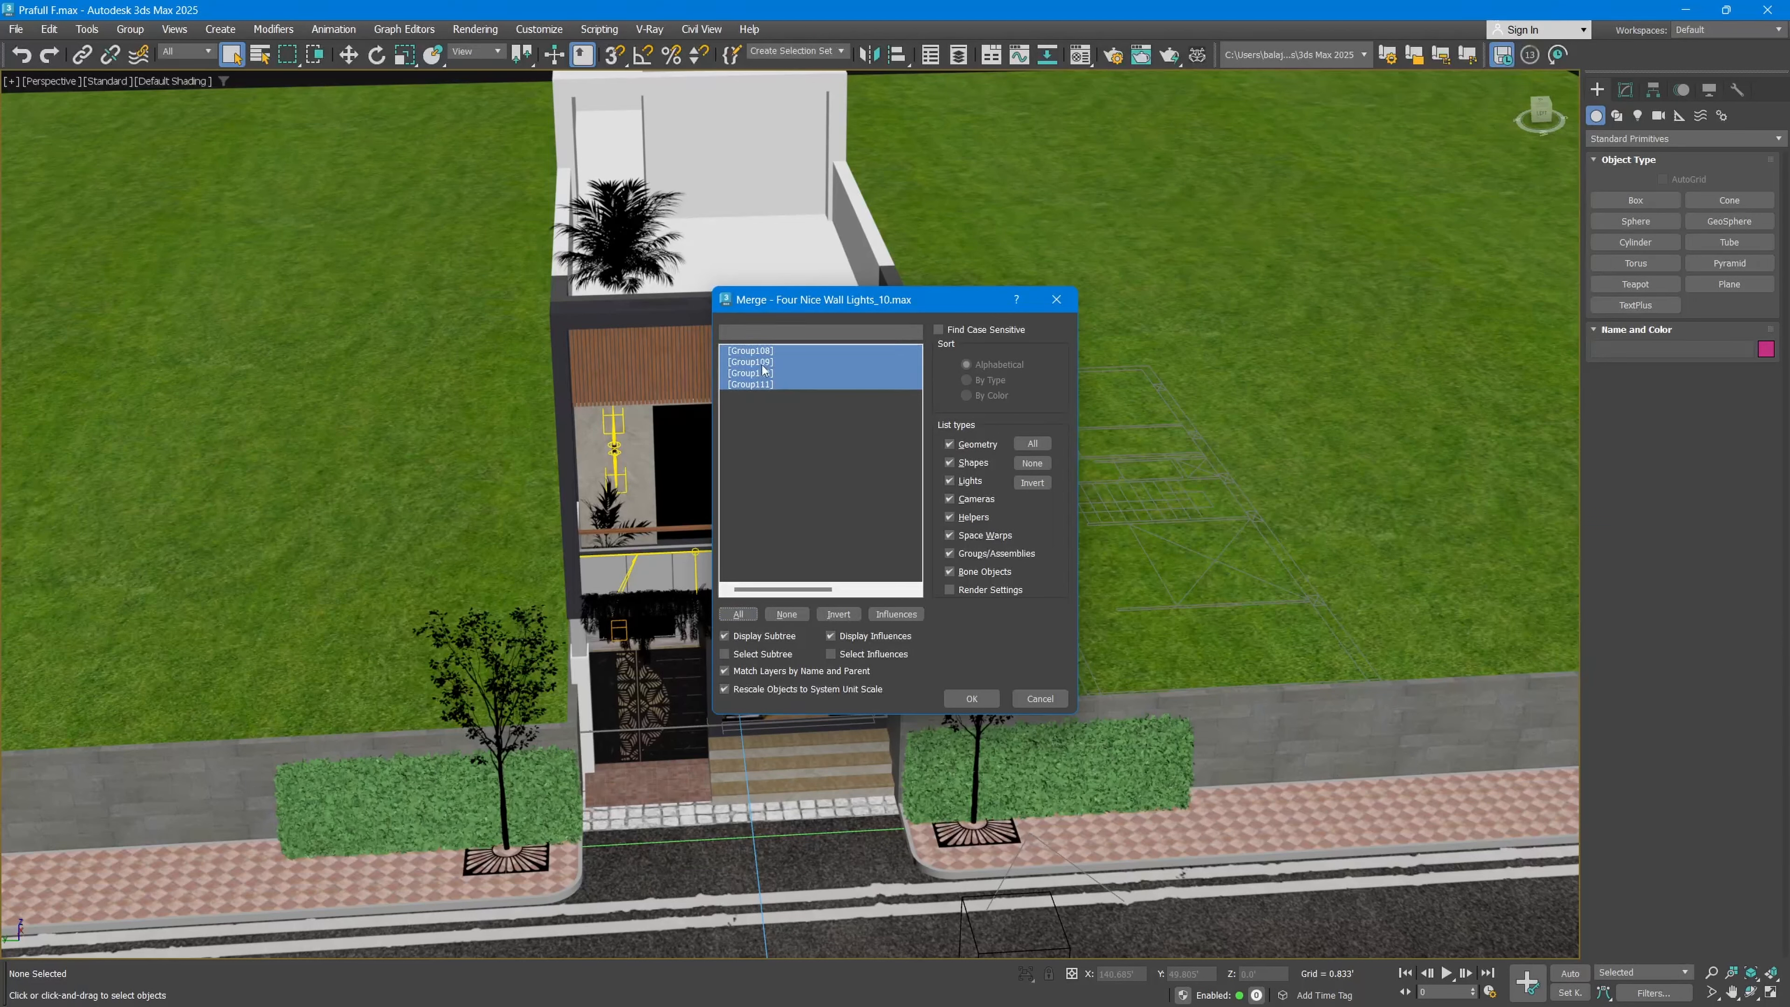
{"action": "left_click", "coordinate": [964, 696]}
{"action": "left_click", "coordinate": [985, 700]}
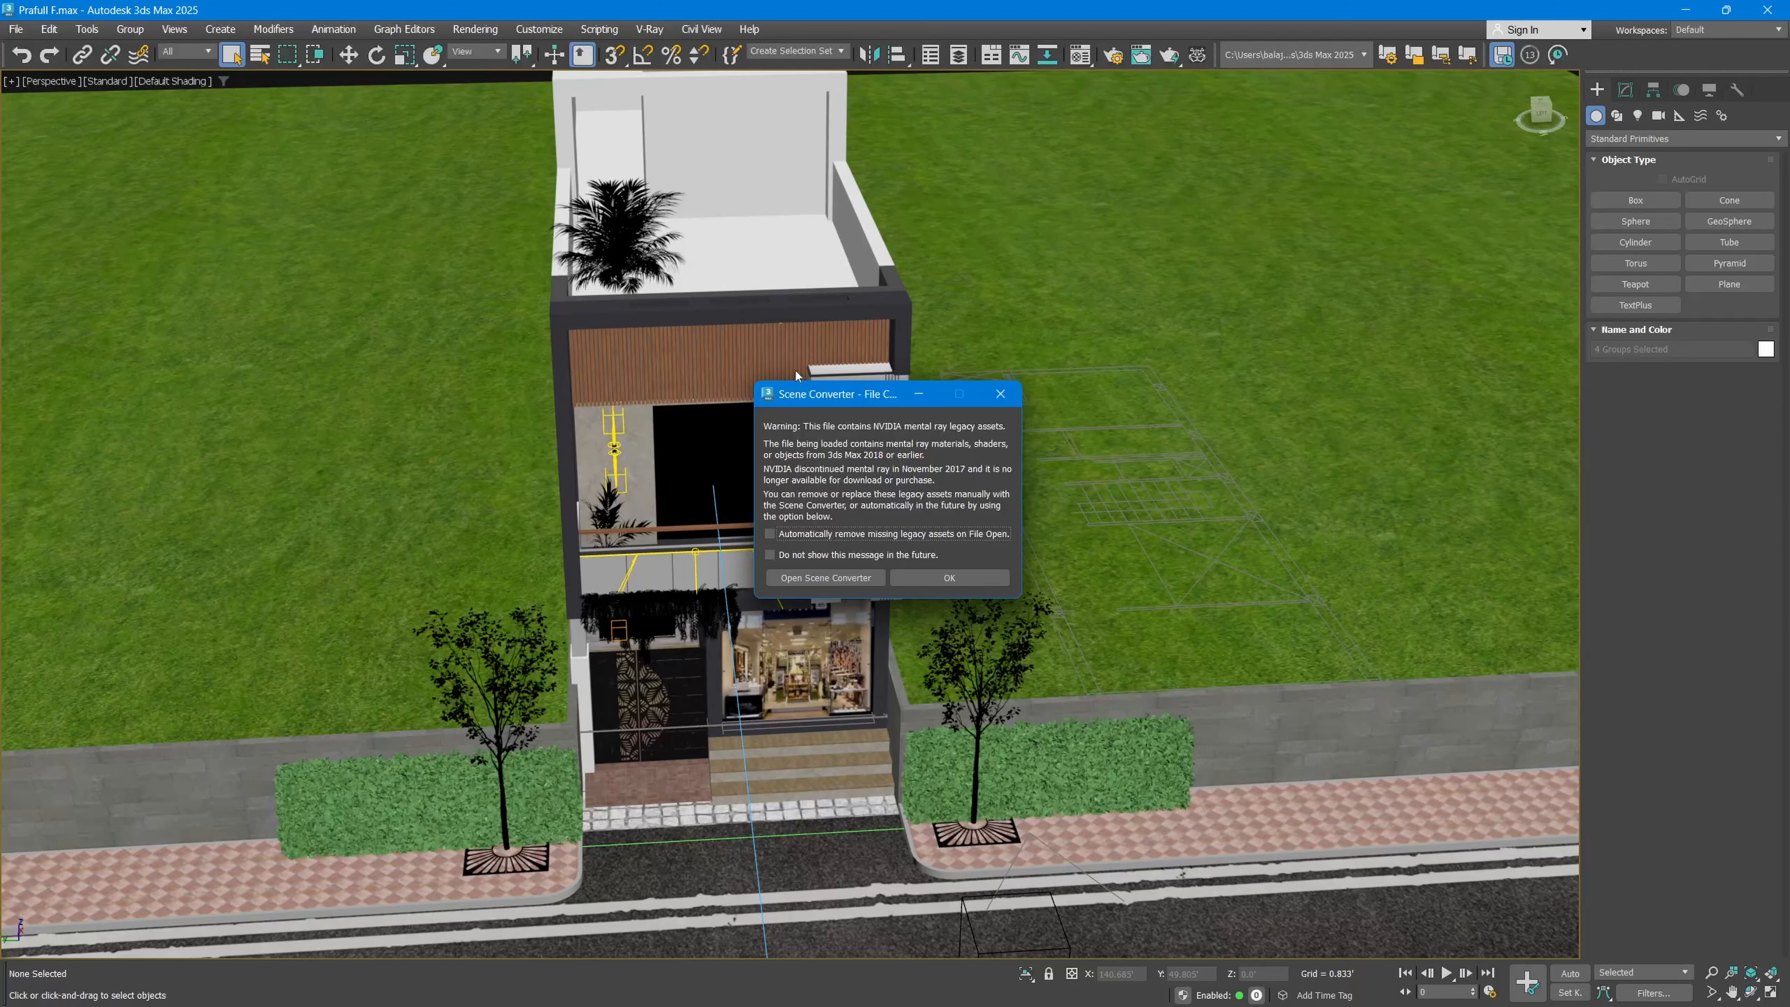
{"action": "left_click", "coordinate": [942, 576]}
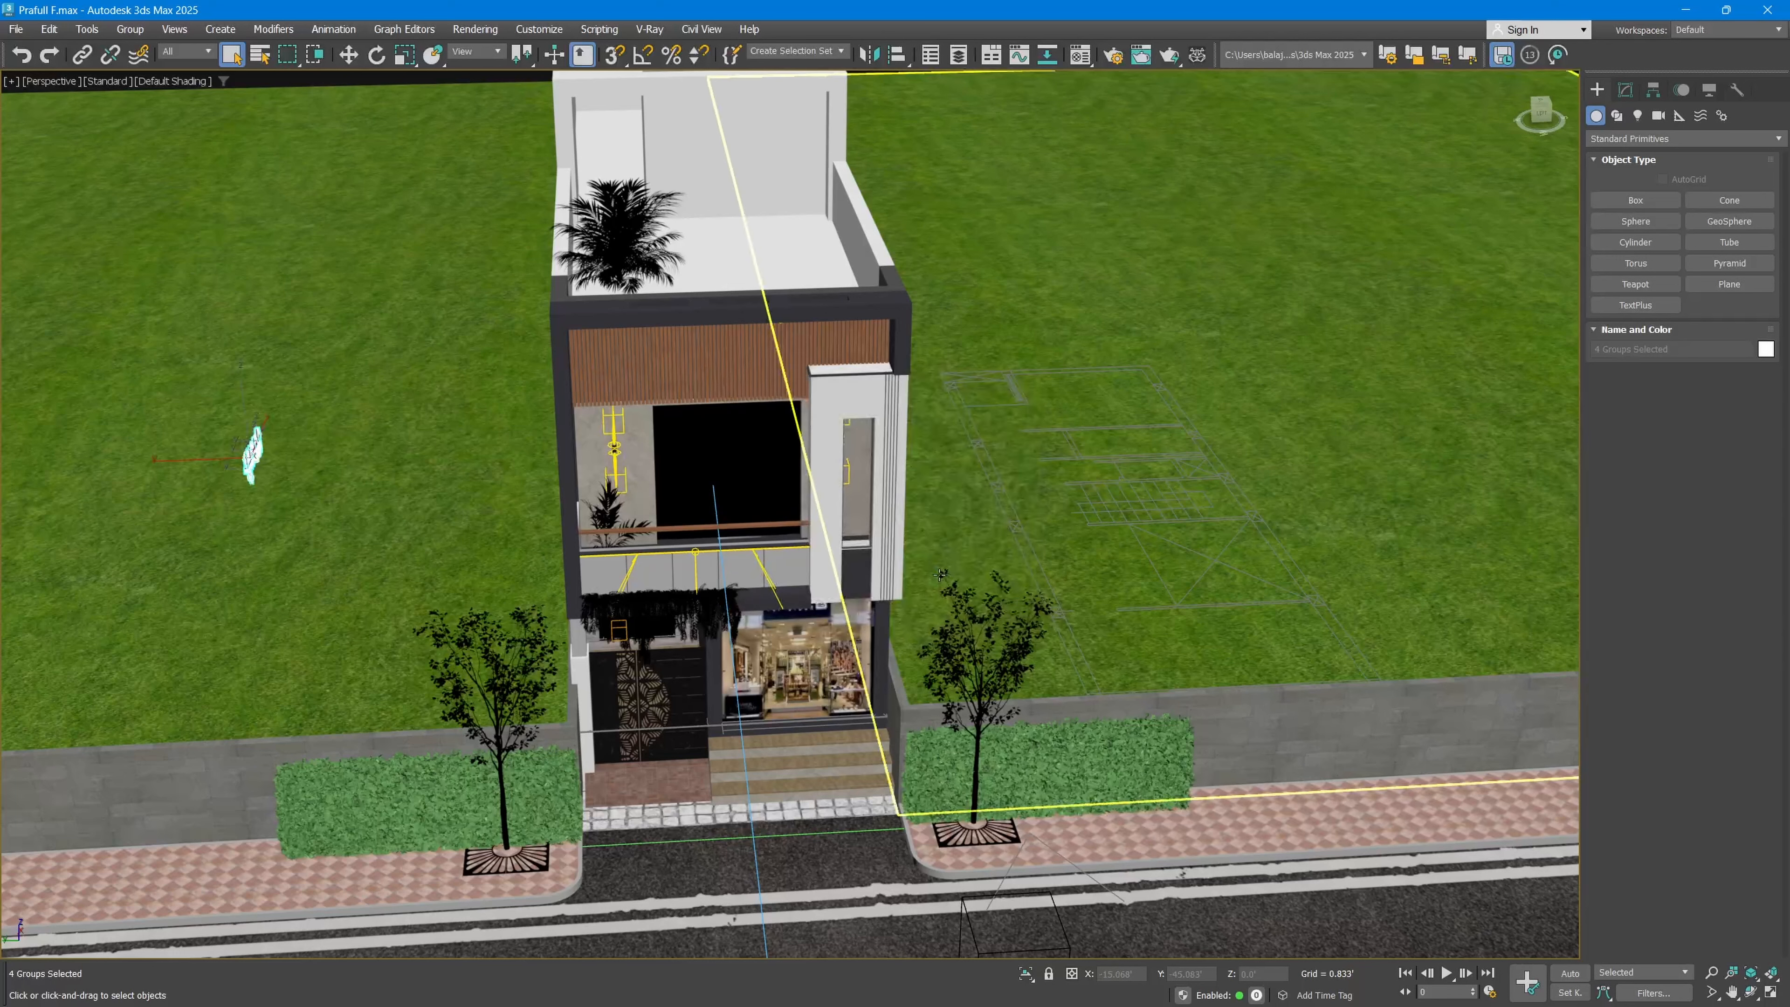
Step: Delete the merged wall-light groups other than the pair of plain cylindrical lights
{"action": "scroll", "coordinate": [234, 455], "scroll_direction": "up", "scroll_amount": 10}
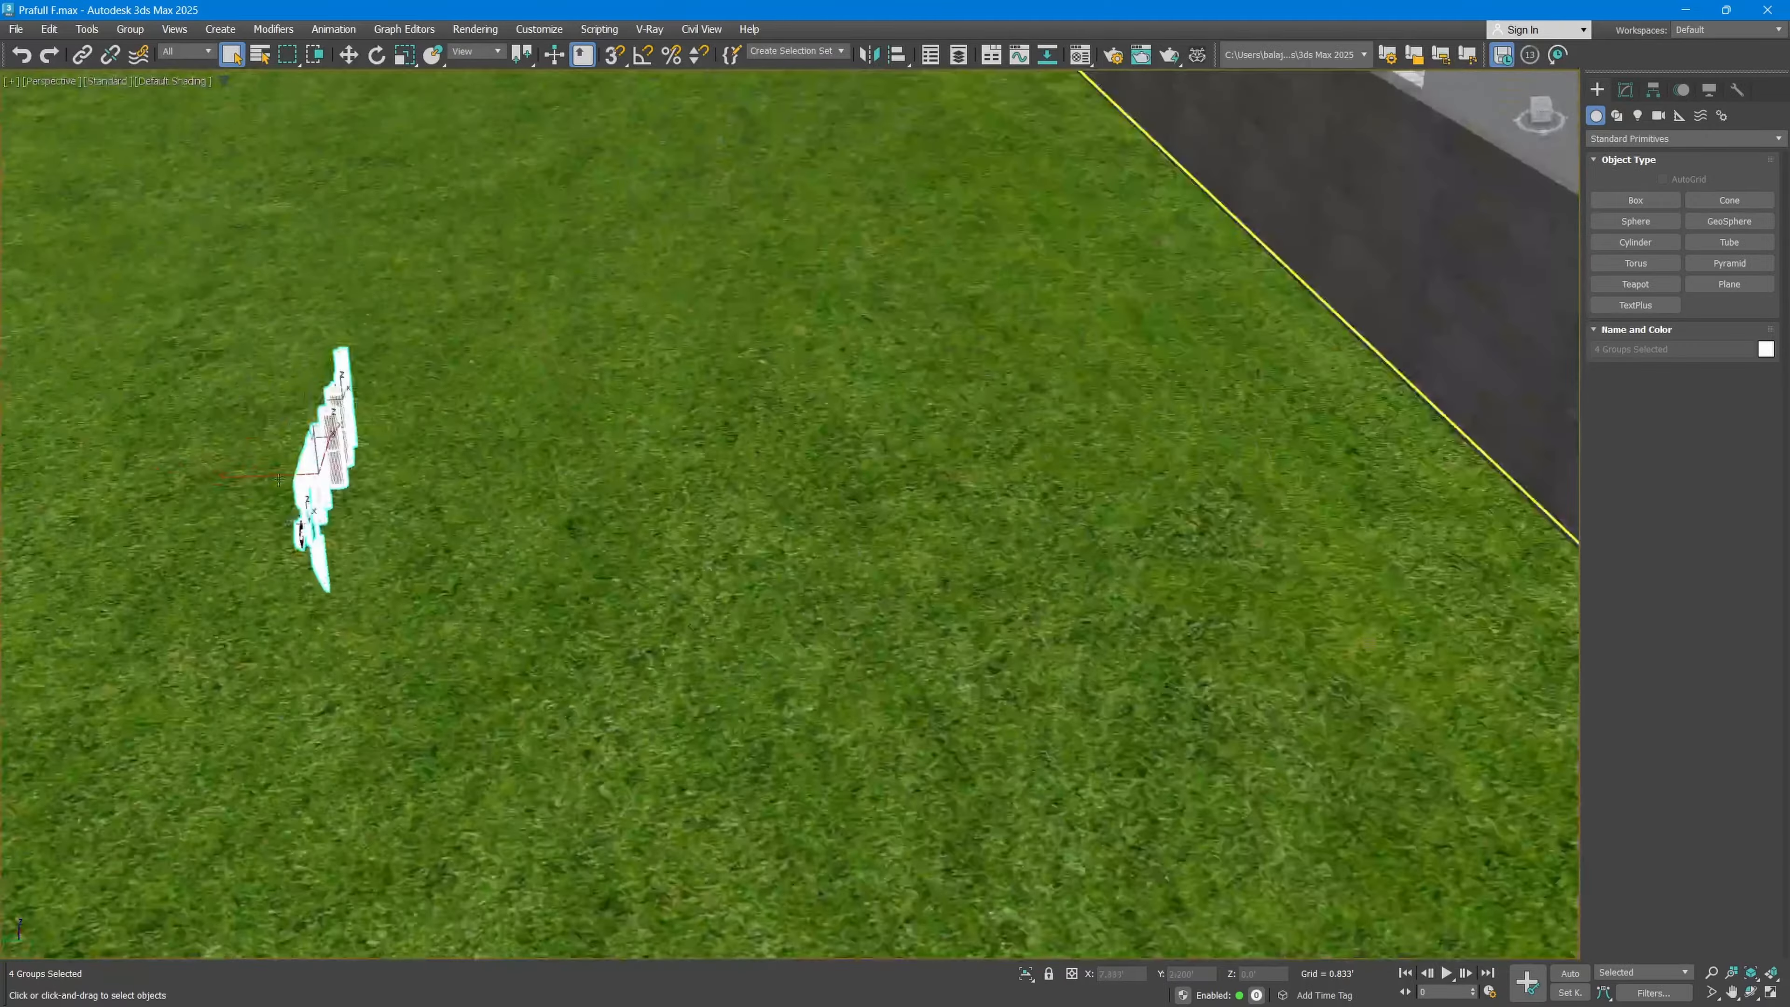
{"action": "middle_click_drag", "start_coordinate": [234, 455], "coordinate": [811, 443]}
{"action": "scroll", "coordinate": [832, 490], "scroll_direction": "down", "scroll_amount": 5}
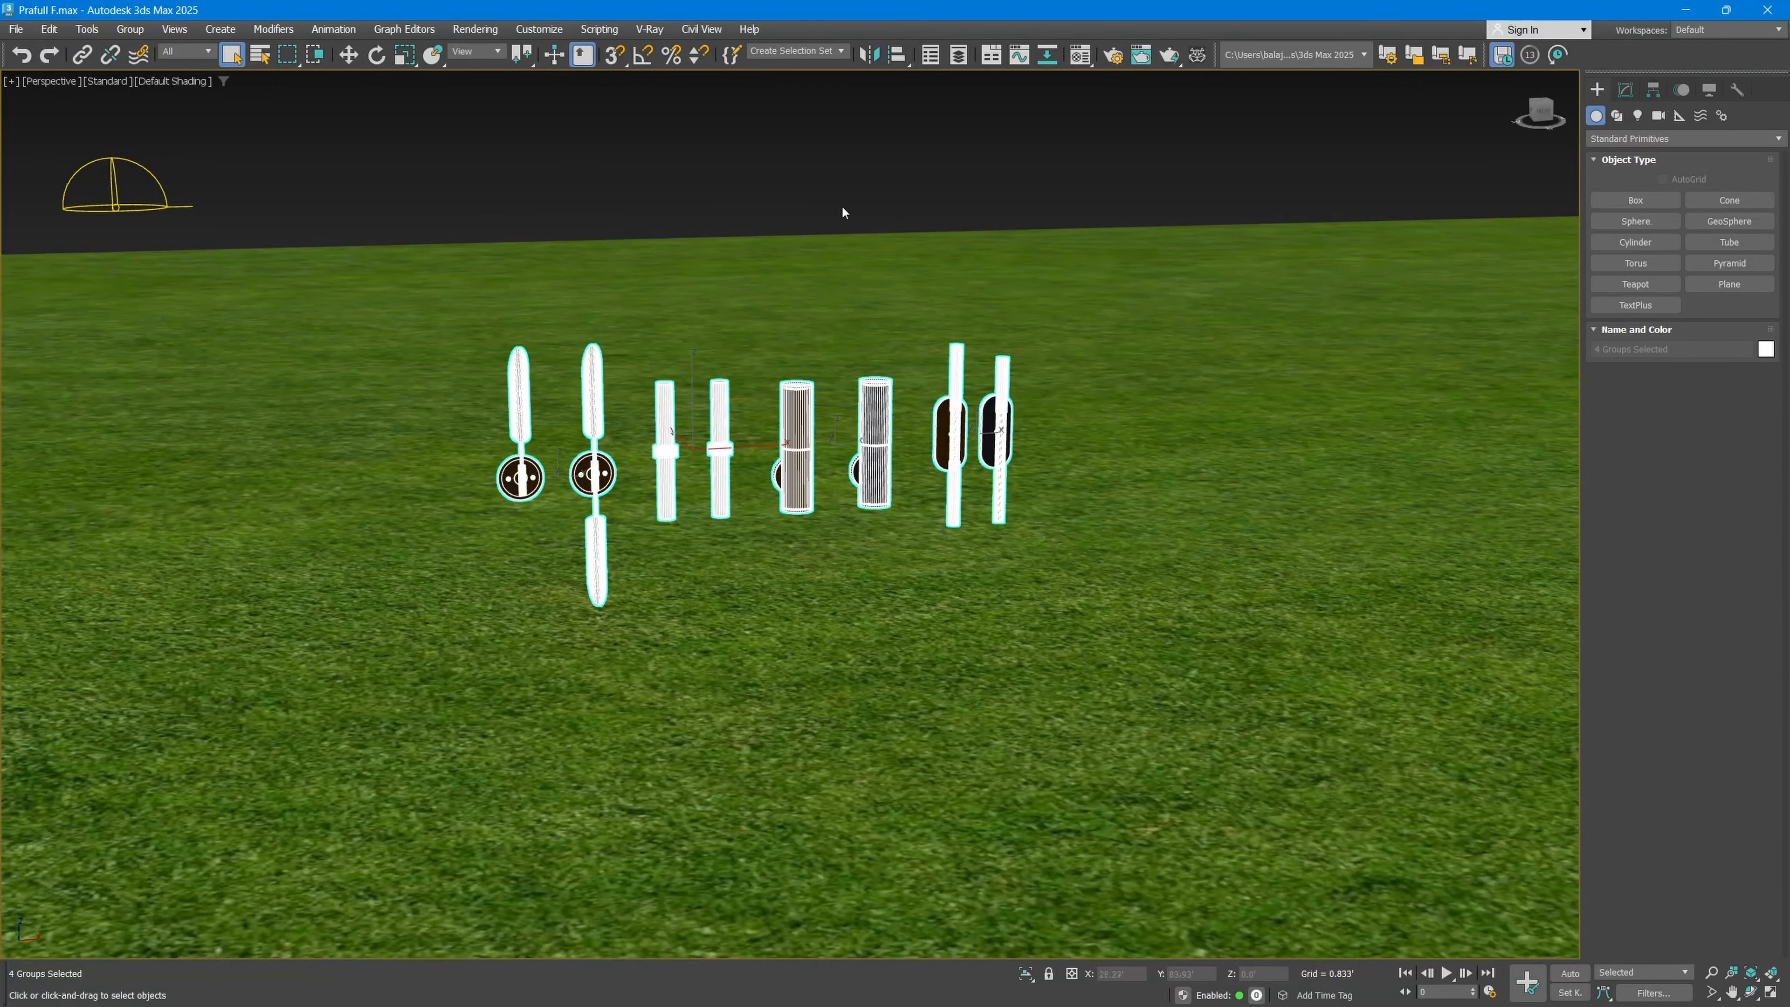
{"action": "middle_click_drag", "start_coordinate": [840, 208], "coordinate": [827, 320], "text": "alt"}
{"action": "left_click", "coordinate": [807, 437]}
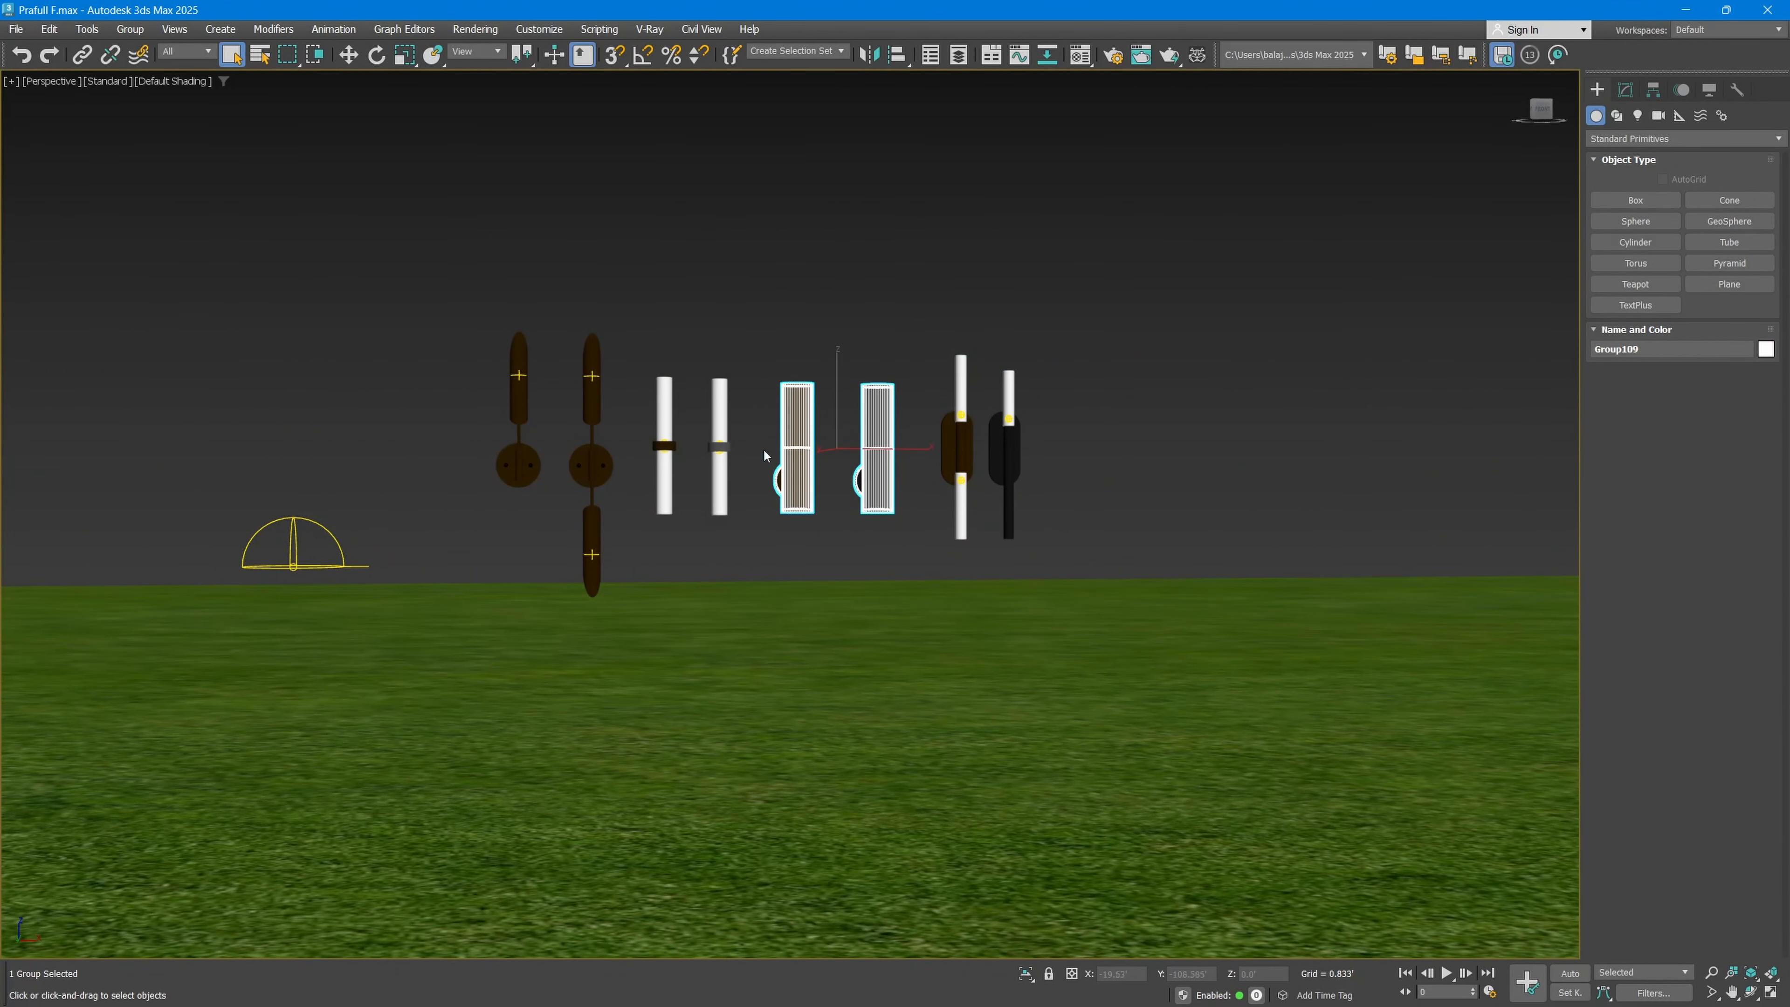
{"action": "left_click_drag", "start_coordinate": [490, 347], "coordinate": [492, 346]}
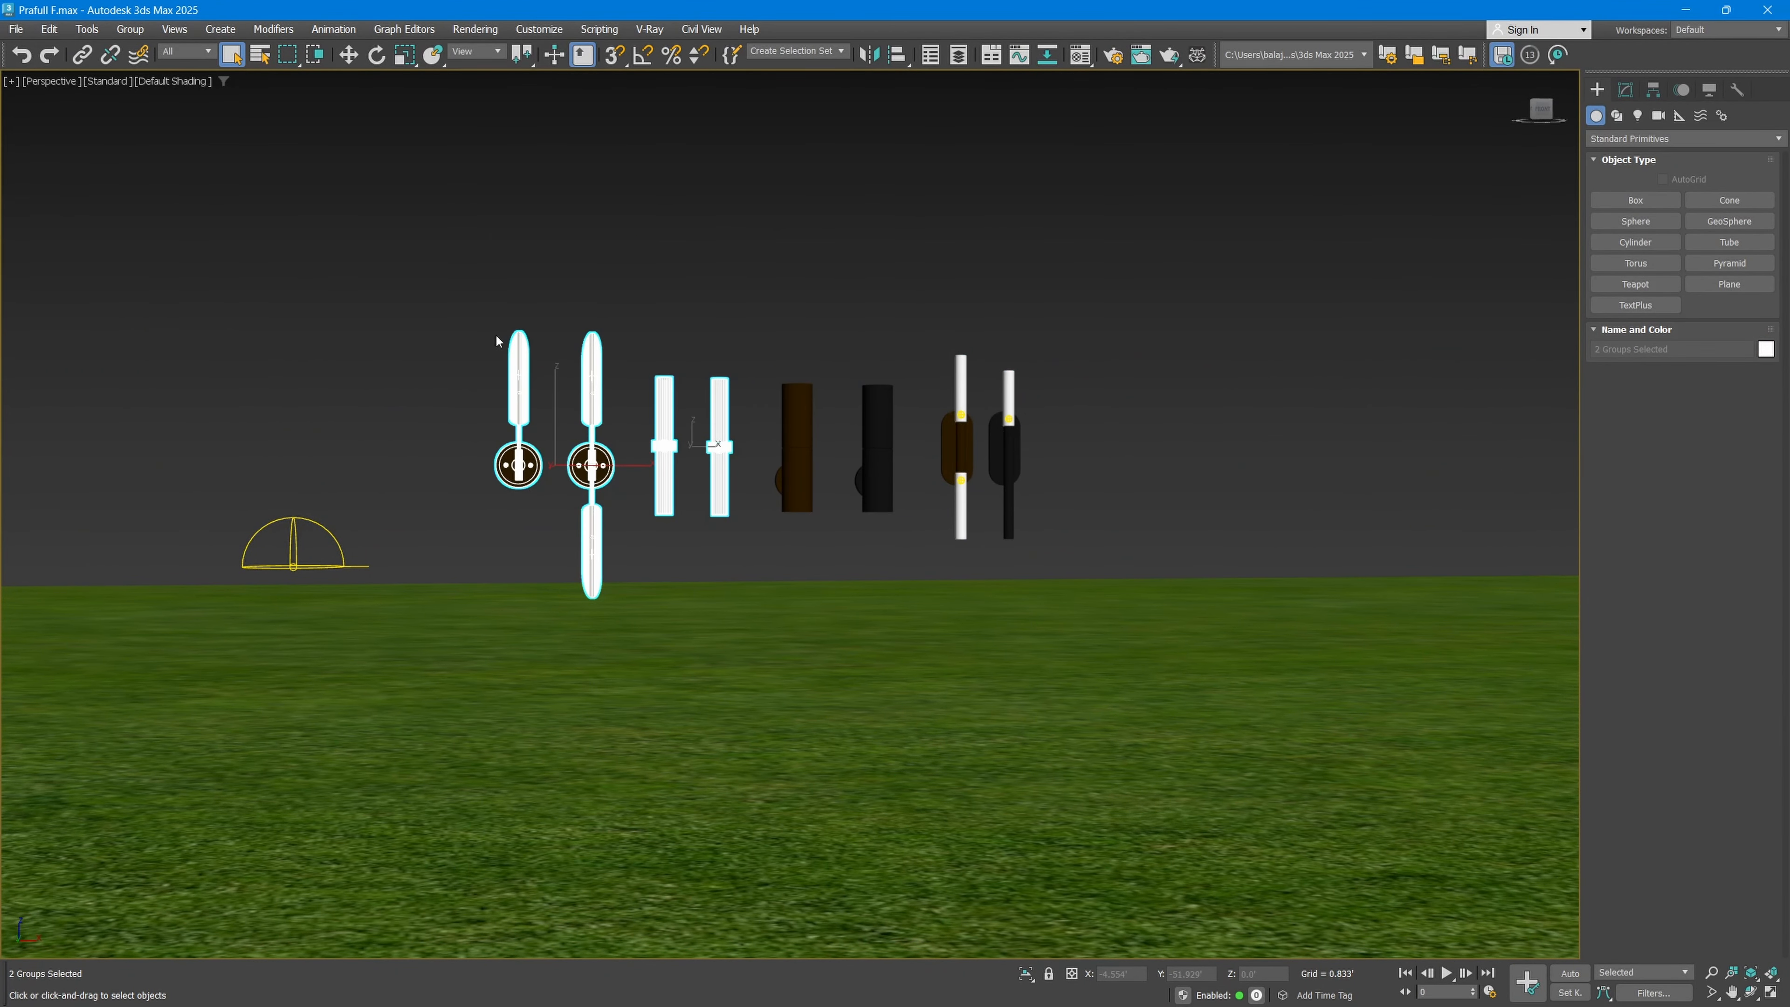
{"action": "key", "text": "Delete"}
{"action": "left_click", "coordinate": [963, 431]}
{"action": "key", "text": "Delete"}
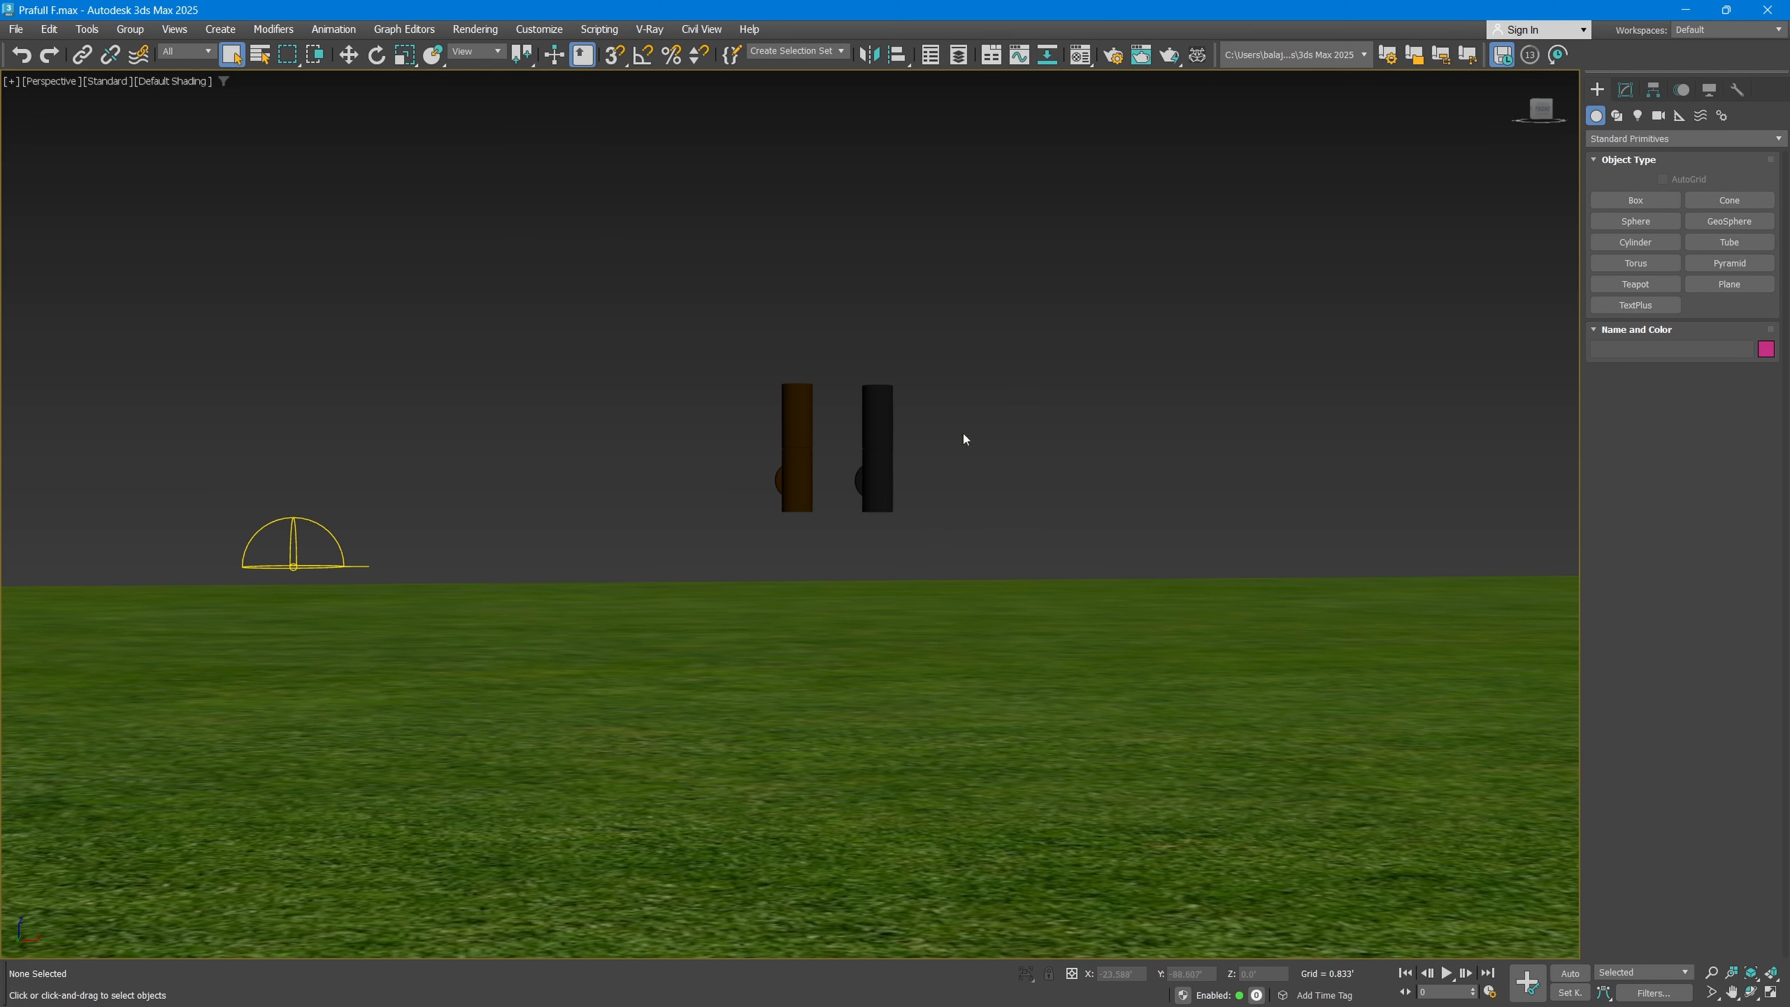
Step: Ungroup the cylindrical pair, delete the brown light and select the remaining black one
{"action": "left_click", "coordinate": [862, 469]}
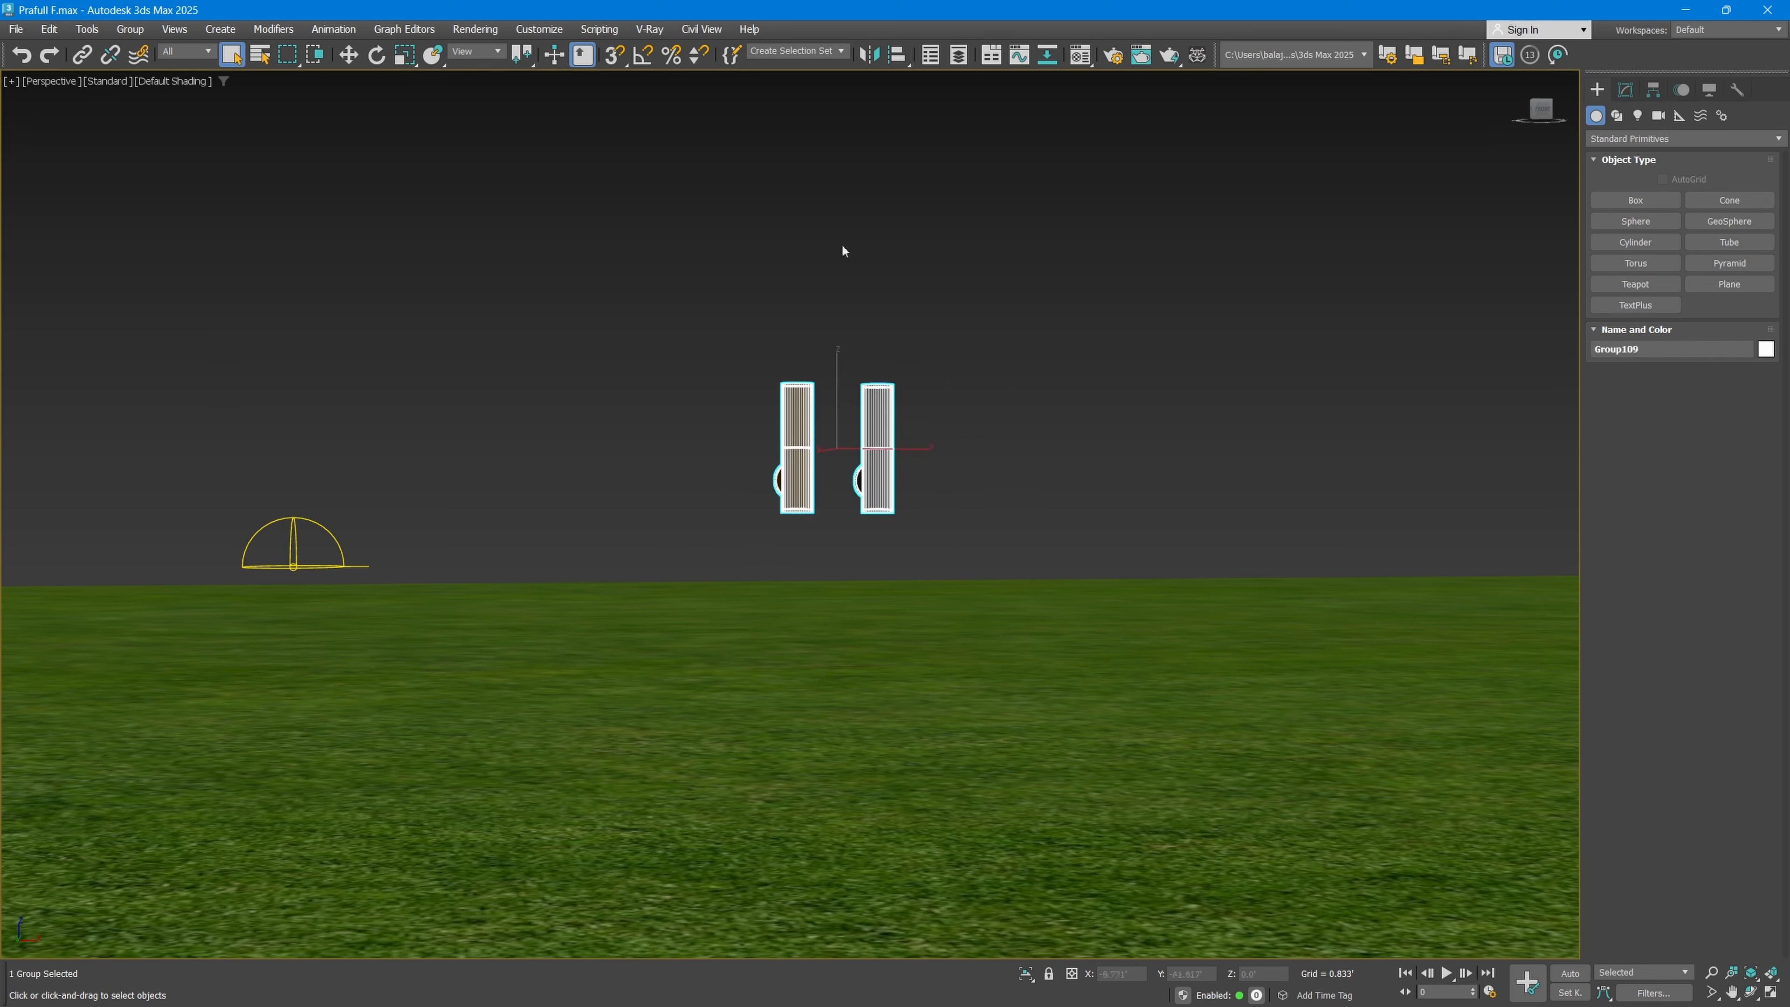
{"action": "left_click", "coordinate": [130, 29]}
{"action": "left_click", "coordinate": [138, 75]}
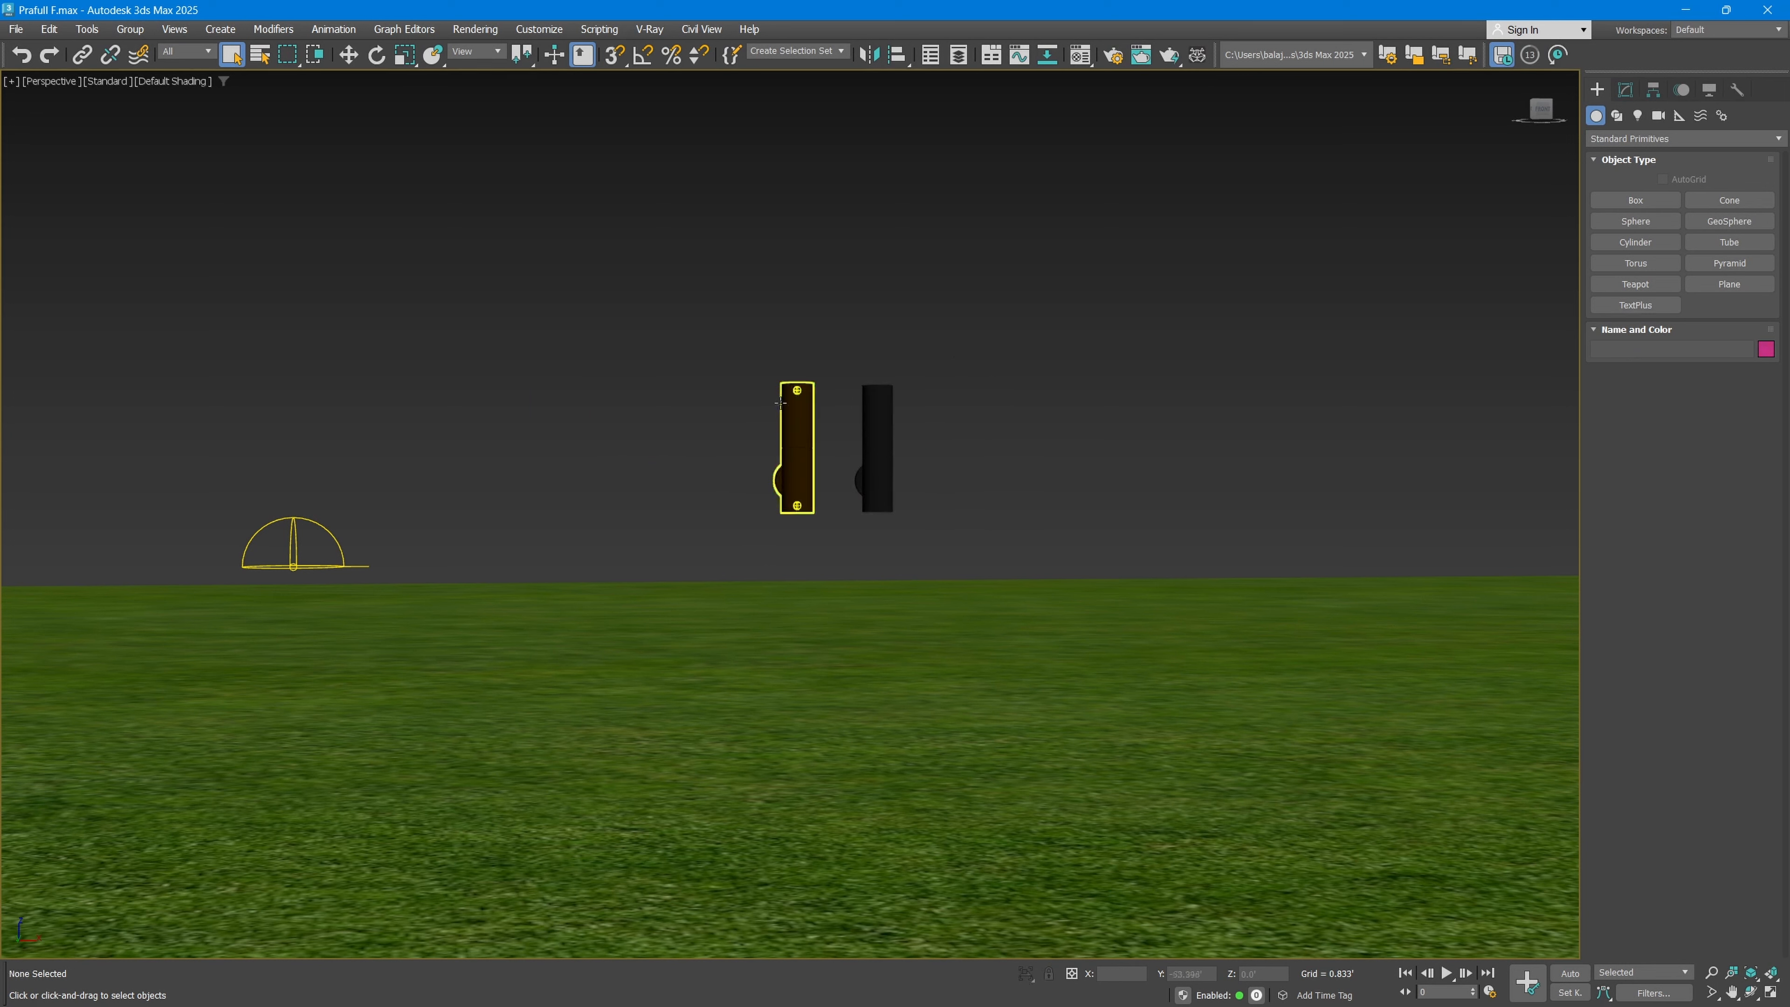
{"action": "left_click", "coordinate": [793, 412]}
{"action": "key", "text": "Delete"}
{"action": "left_click", "coordinate": [881, 429]}
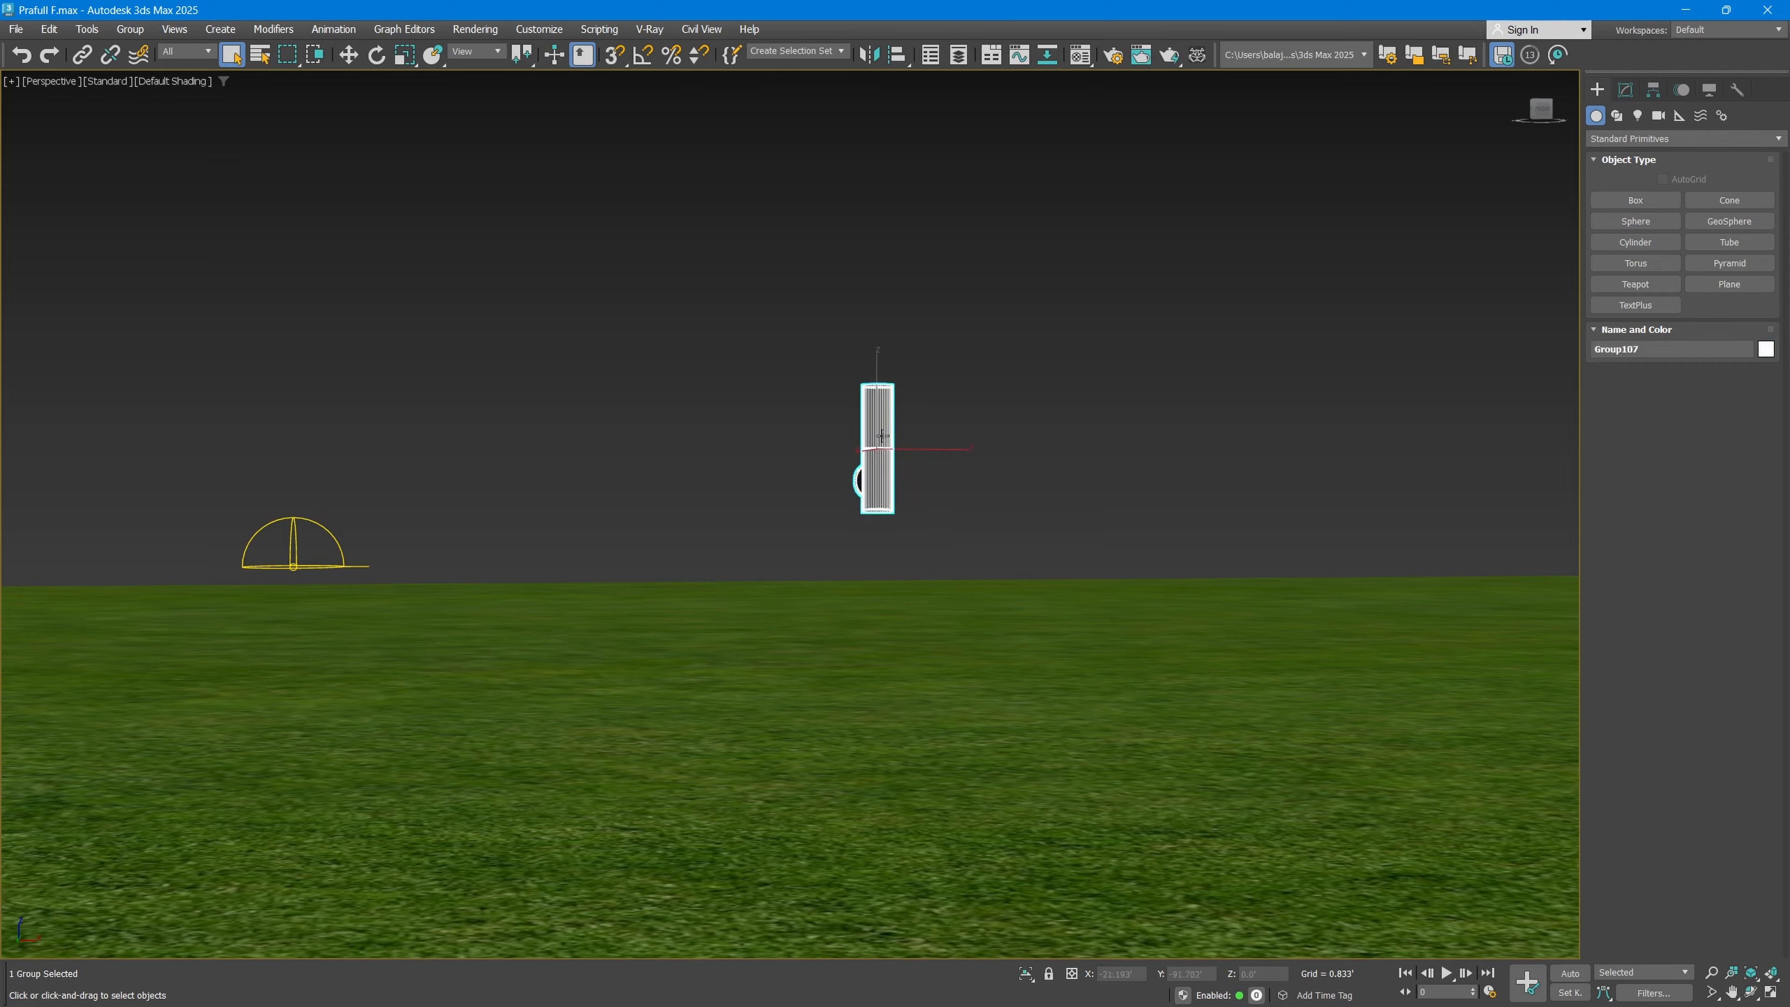
{"action": "scroll", "coordinate": [884, 436], "scroll_direction": "down", "scroll_amount": 2}
{"action": "middle_click_drag", "start_coordinate": [885, 437], "coordinate": [890, 492], "text": "alt"}
{"action": "scroll", "coordinate": [798, 491], "scroll_direction": "down", "scroll_amount": 6}
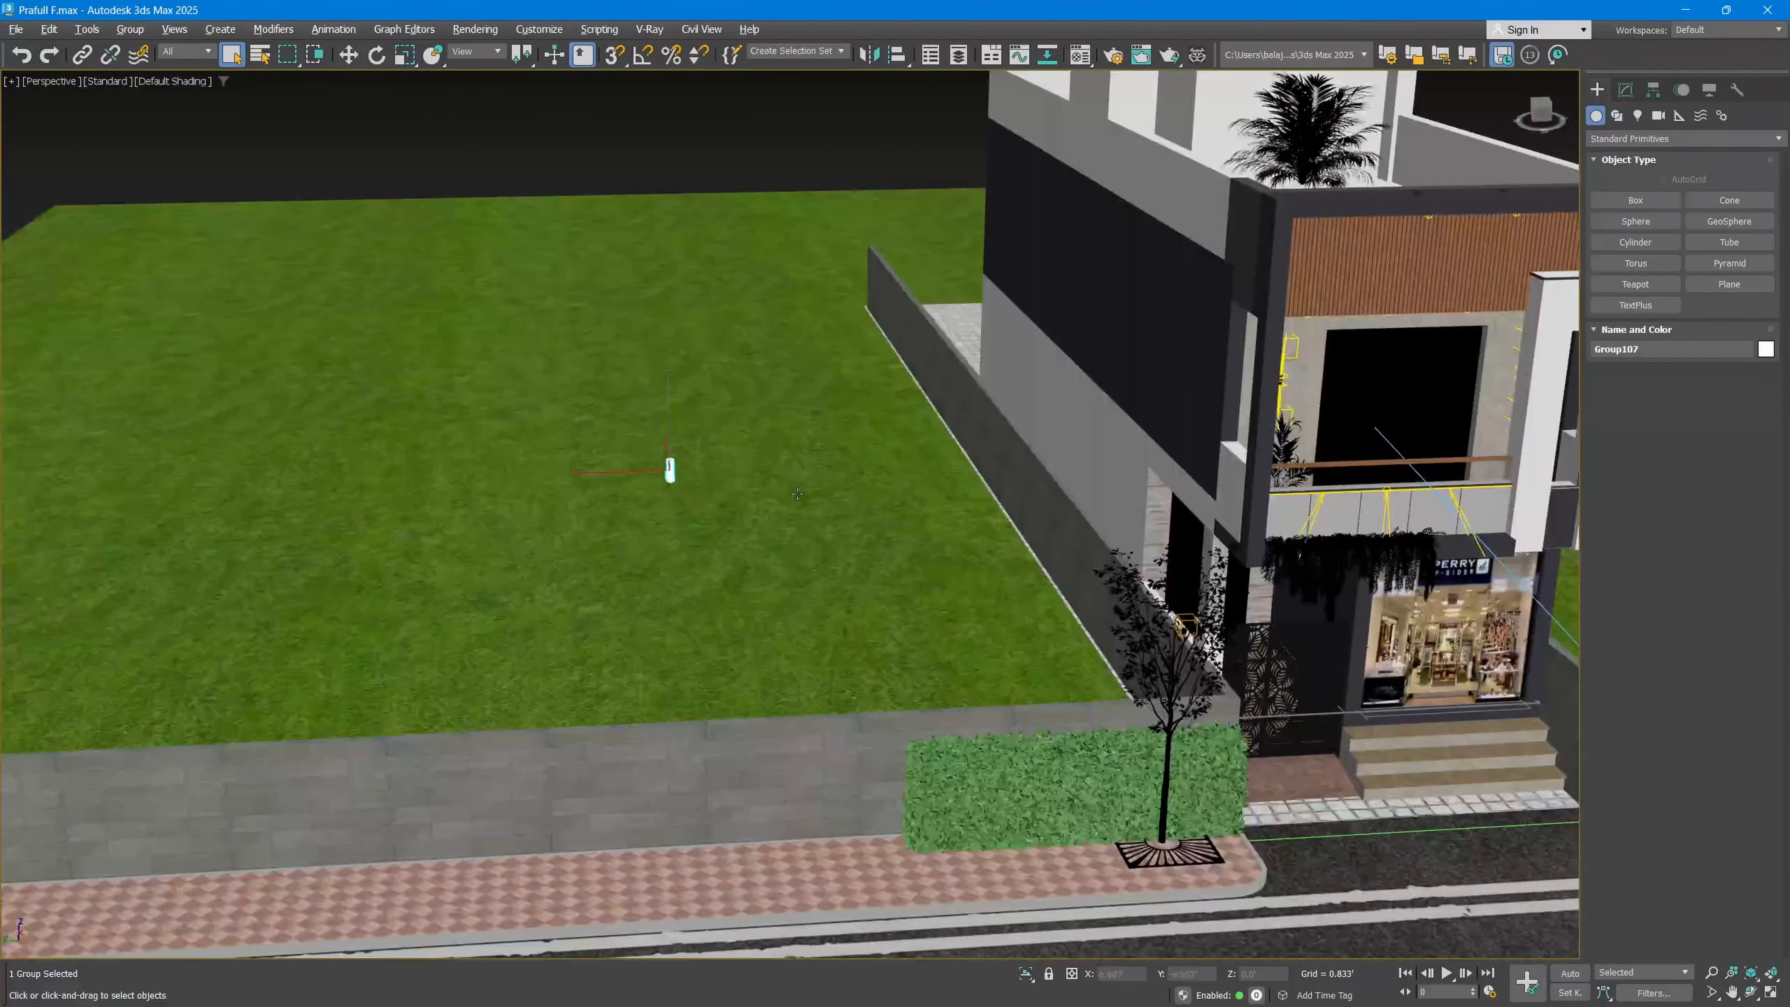
{"action": "left_click", "coordinate": [14, 30]}
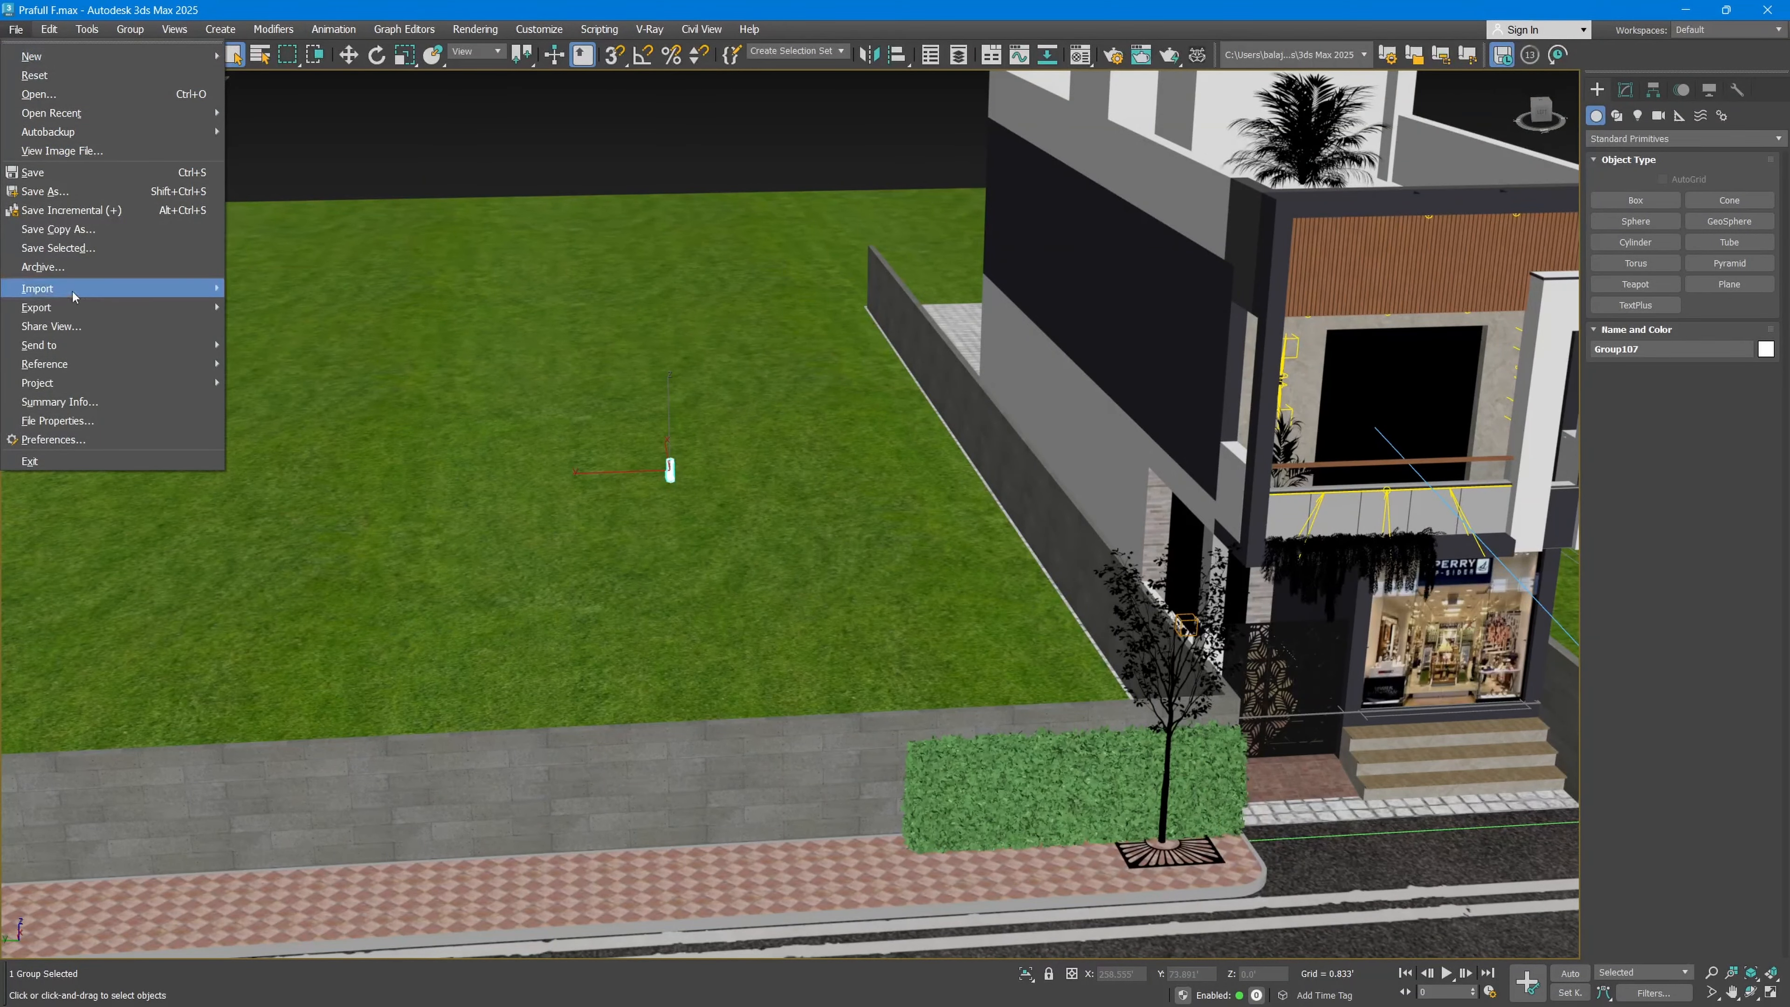
{"action": "mouse_move", "coordinate": [106, 288]}
{"action": "left_click", "coordinate": [416, 146]}
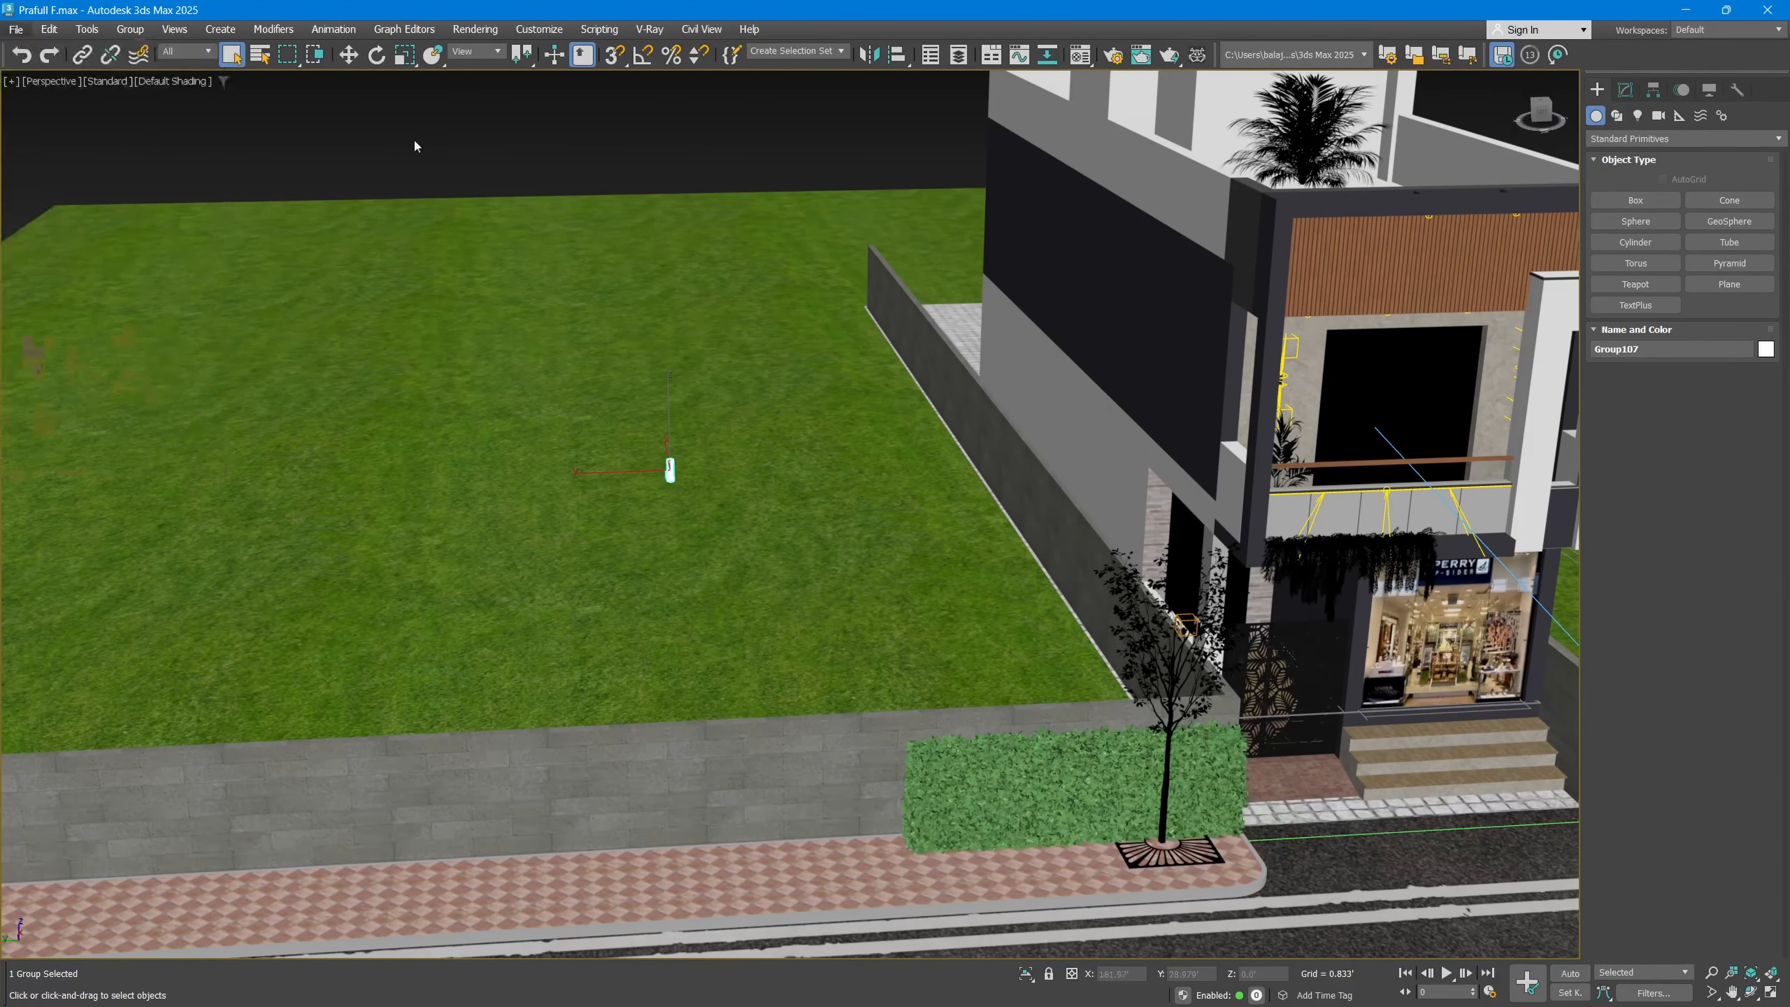
Step: Move the black wall light from the lawn to the front of the house
{"action": "scroll", "coordinate": [670, 469], "scroll_direction": "up", "scroll_amount": 7}
{"action": "middle_click_drag", "start_coordinate": [676, 463], "coordinate": [914, 423]}
{"action": "scroll", "coordinate": [651, 458], "scroll_direction": "up", "scroll_amount": 4}
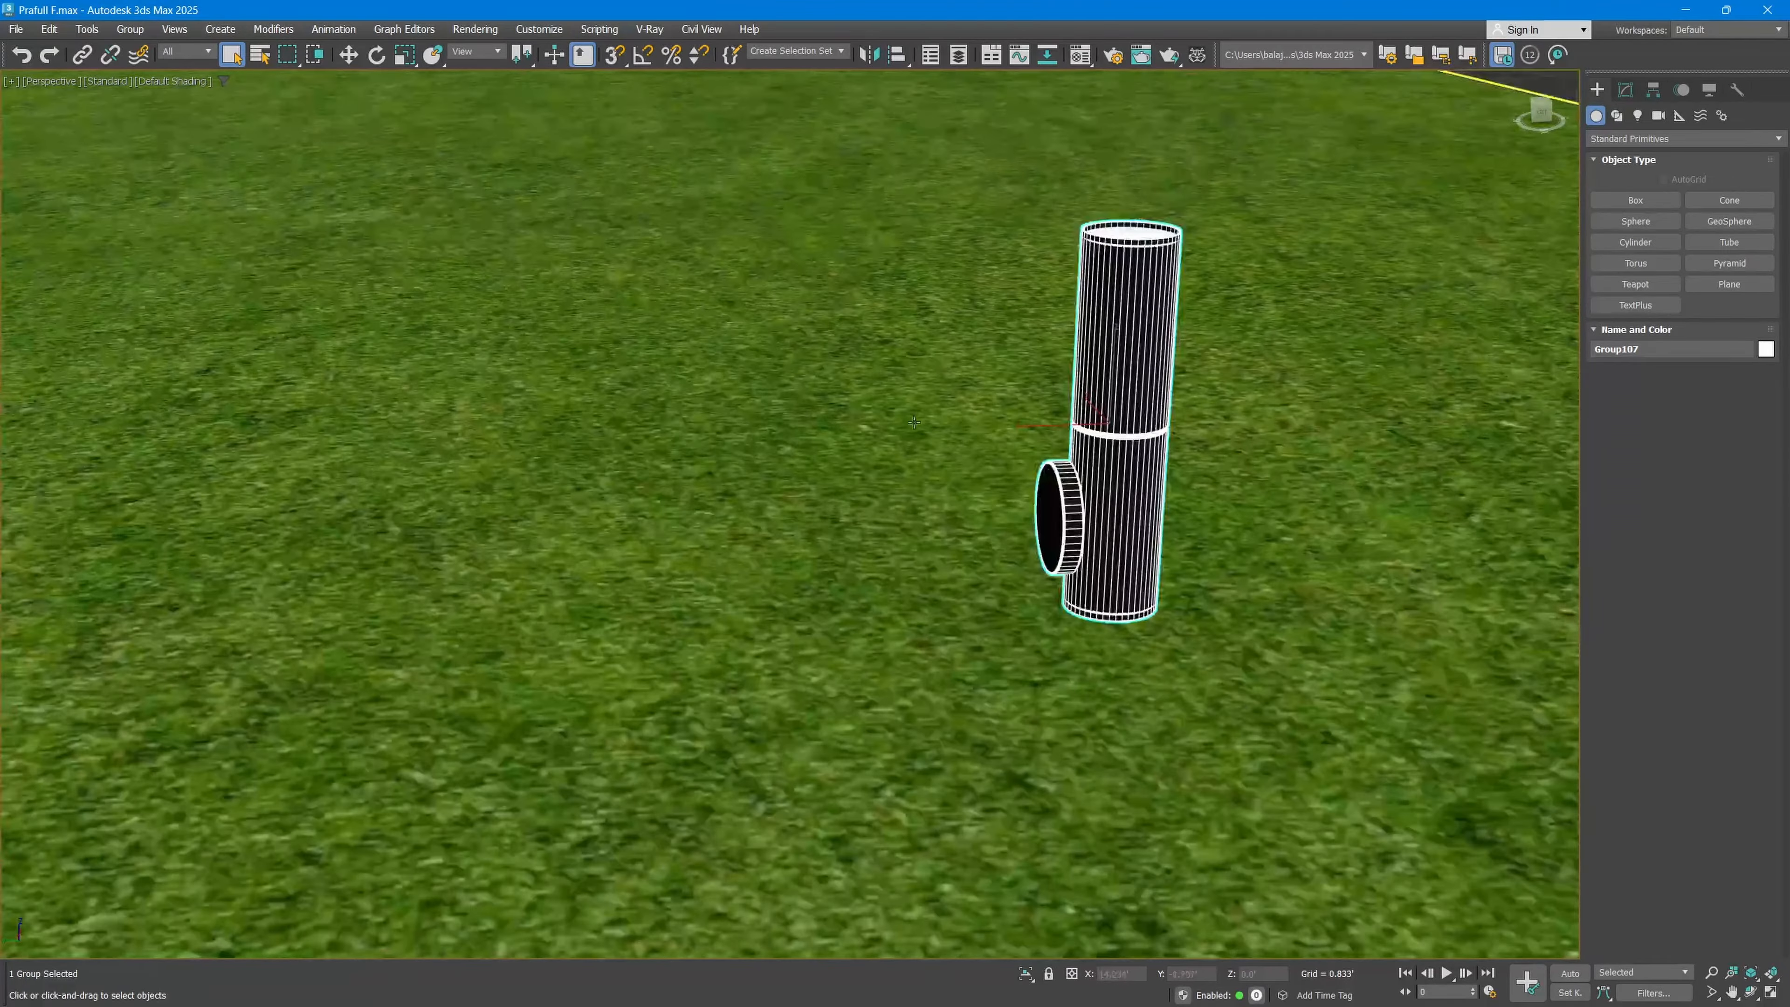
{"action": "scroll", "coordinate": [1209, 356], "scroll_direction": "down", "scroll_amount": 8}
{"action": "scroll", "coordinate": [1185, 364], "scroll_direction": "up", "scroll_amount": 5}
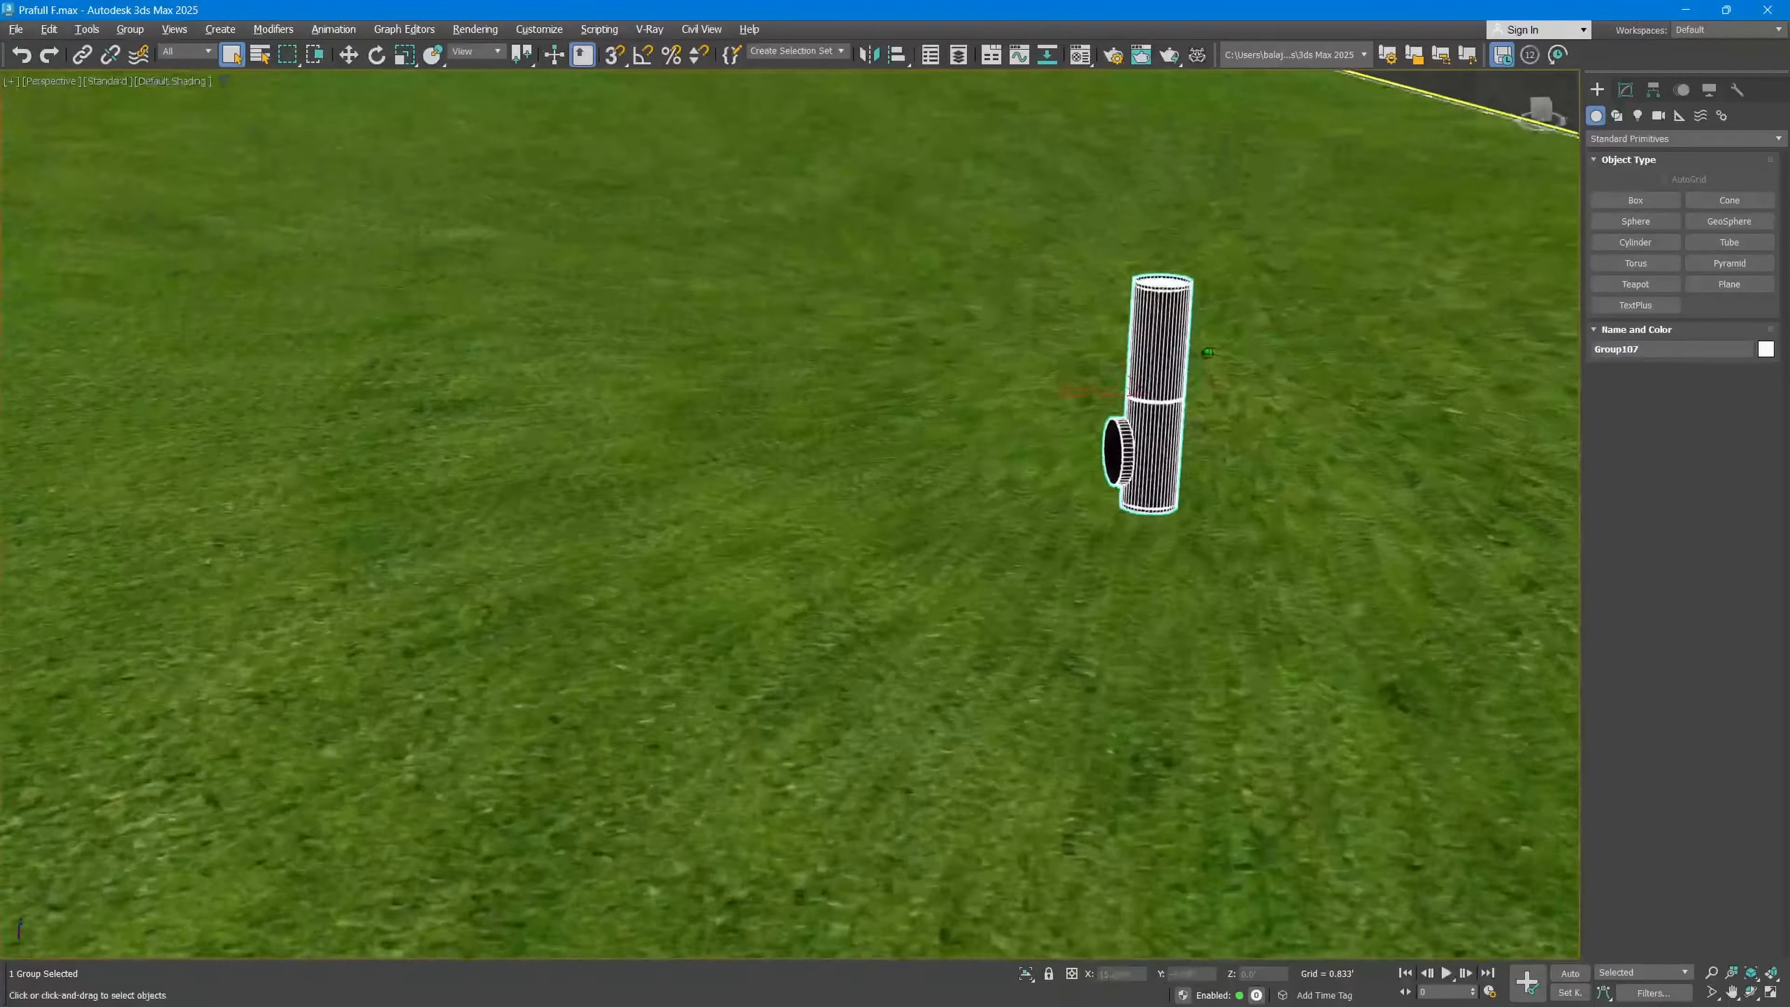
{"action": "middle_click_drag", "start_coordinate": [1182, 355], "coordinate": [987, 380]}
{"action": "scroll", "coordinate": [640, 517], "scroll_direction": "down", "scroll_amount": 5}
{"action": "middle_click_drag", "start_coordinate": [1034, 438], "coordinate": [711, 524]}
{"action": "key", "text": "w"}
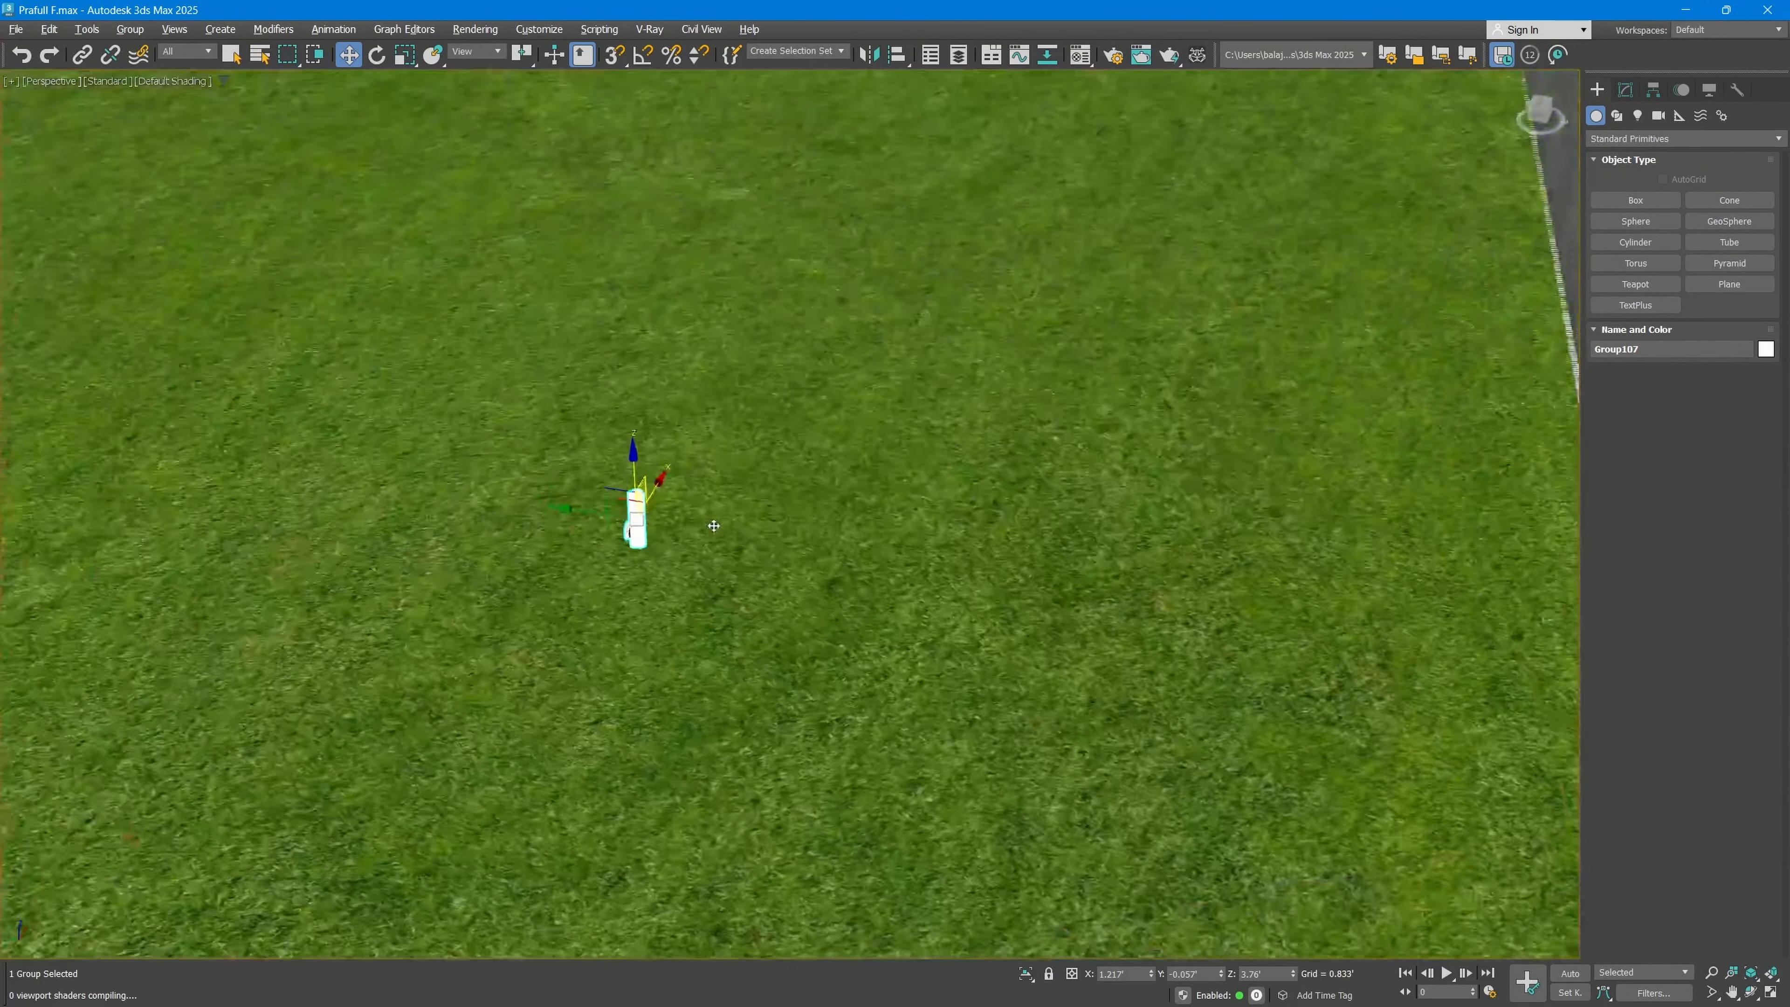
{"action": "scroll", "coordinate": [580, 462], "scroll_direction": "down", "scroll_amount": 5}
{"action": "left_click_drag", "start_coordinate": [580, 462], "coordinate": [898, 795]}
{"action": "scroll", "coordinate": [898, 795], "scroll_direction": "up", "scroll_amount": 5}
{"action": "middle_click_drag", "start_coordinate": [899, 795], "coordinate": [1039, 765], "text": "alt"}
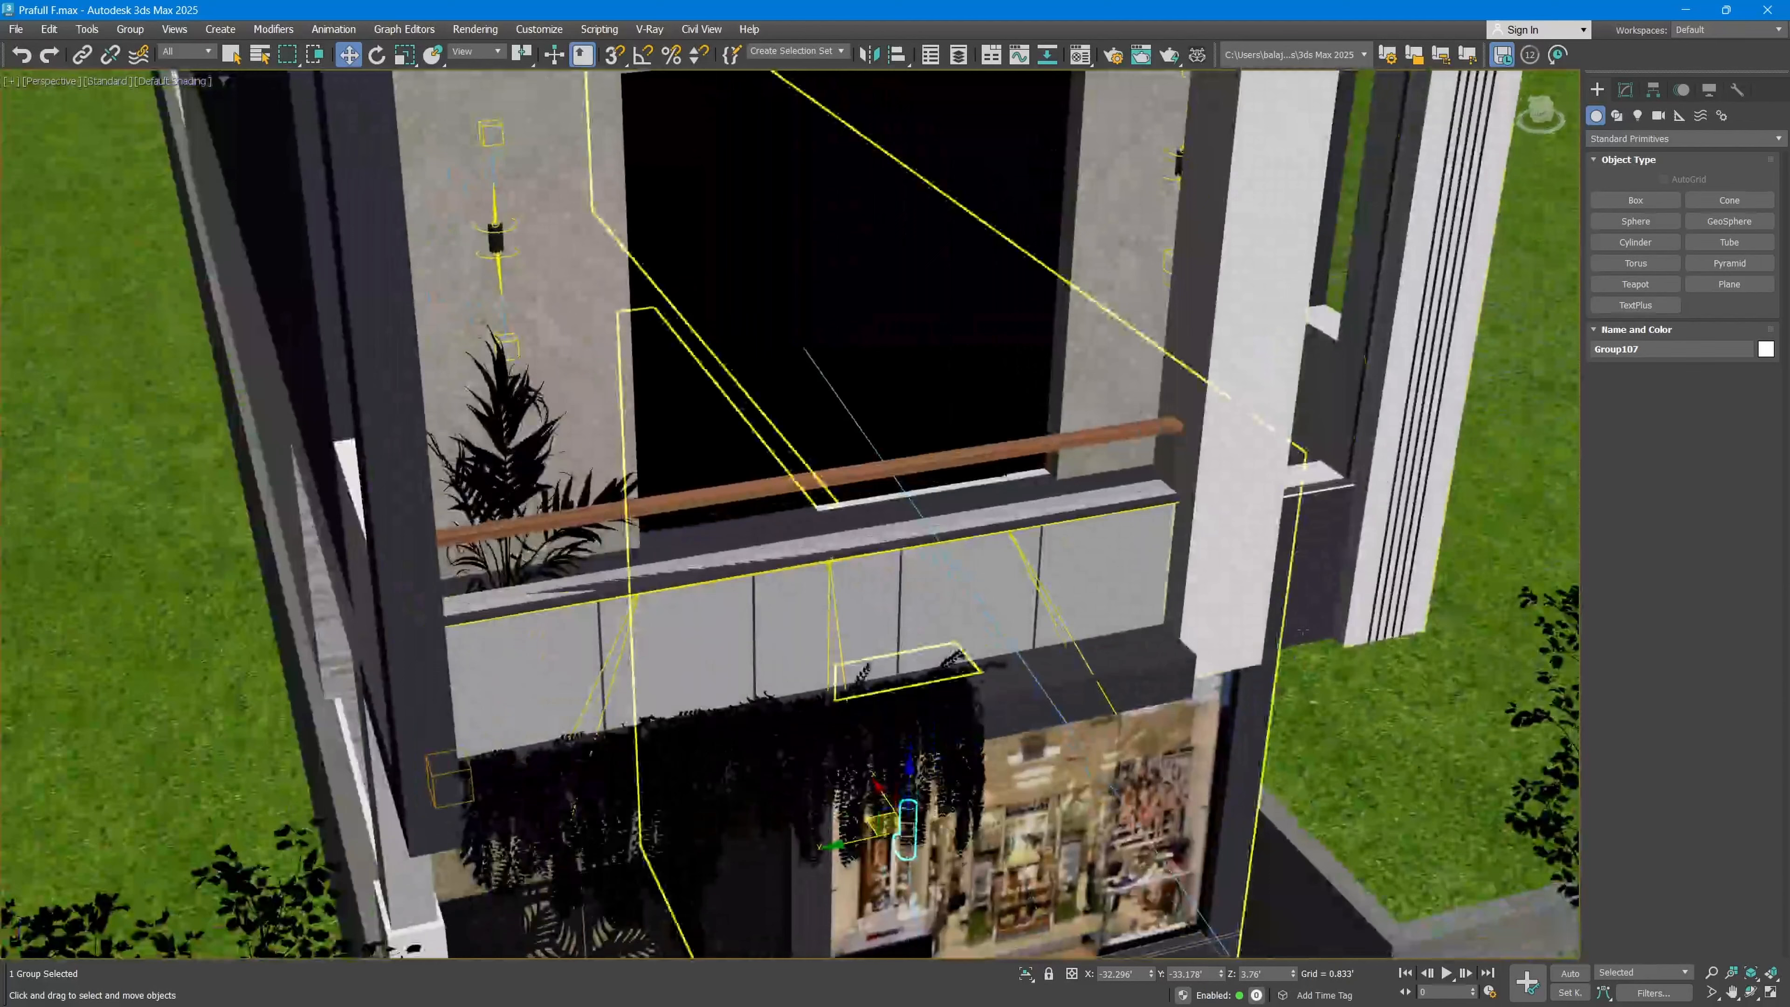
Step: Isolate the white facade frame together with the black wall light, and move the light close to the frame's lower end
{"action": "left_click", "coordinate": [1219, 640], "text": "ctrl"}
{"action": "left_click", "coordinate": [1026, 978]}
{"action": "left_click_drag", "start_coordinate": [957, 879], "coordinate": [881, 839]}
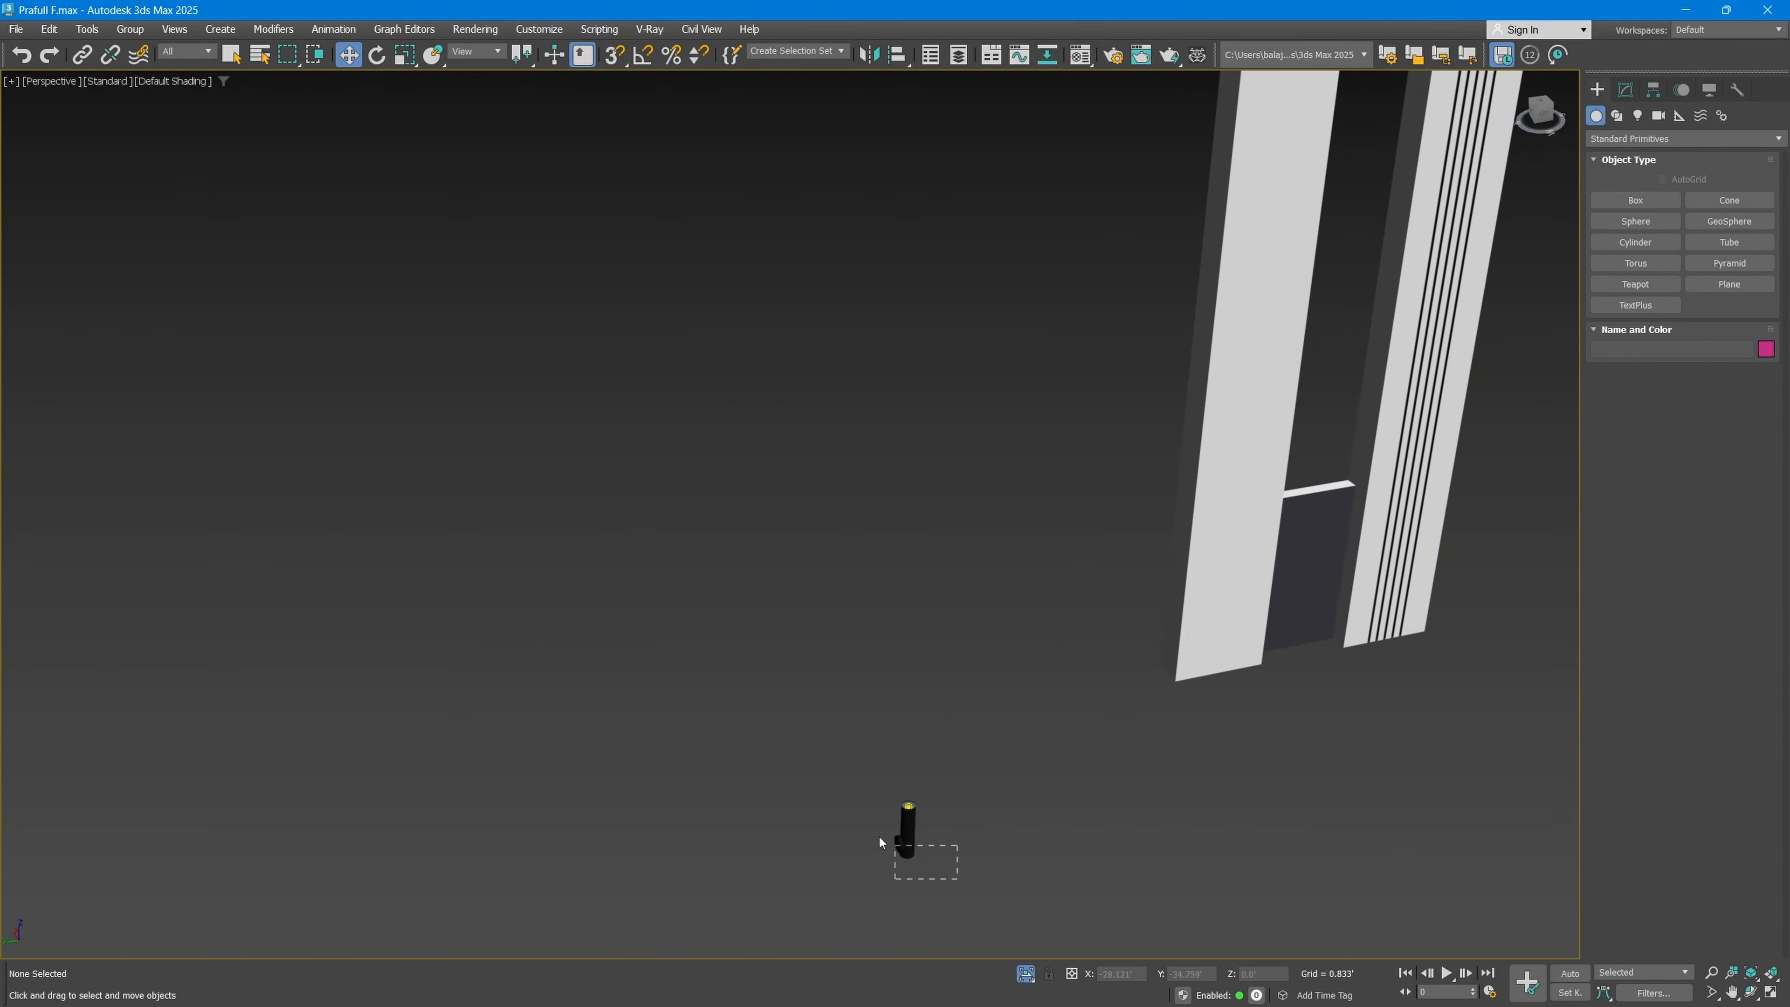
{"action": "left_click_drag", "start_coordinate": [1159, 607], "coordinate": [1089, 646]}
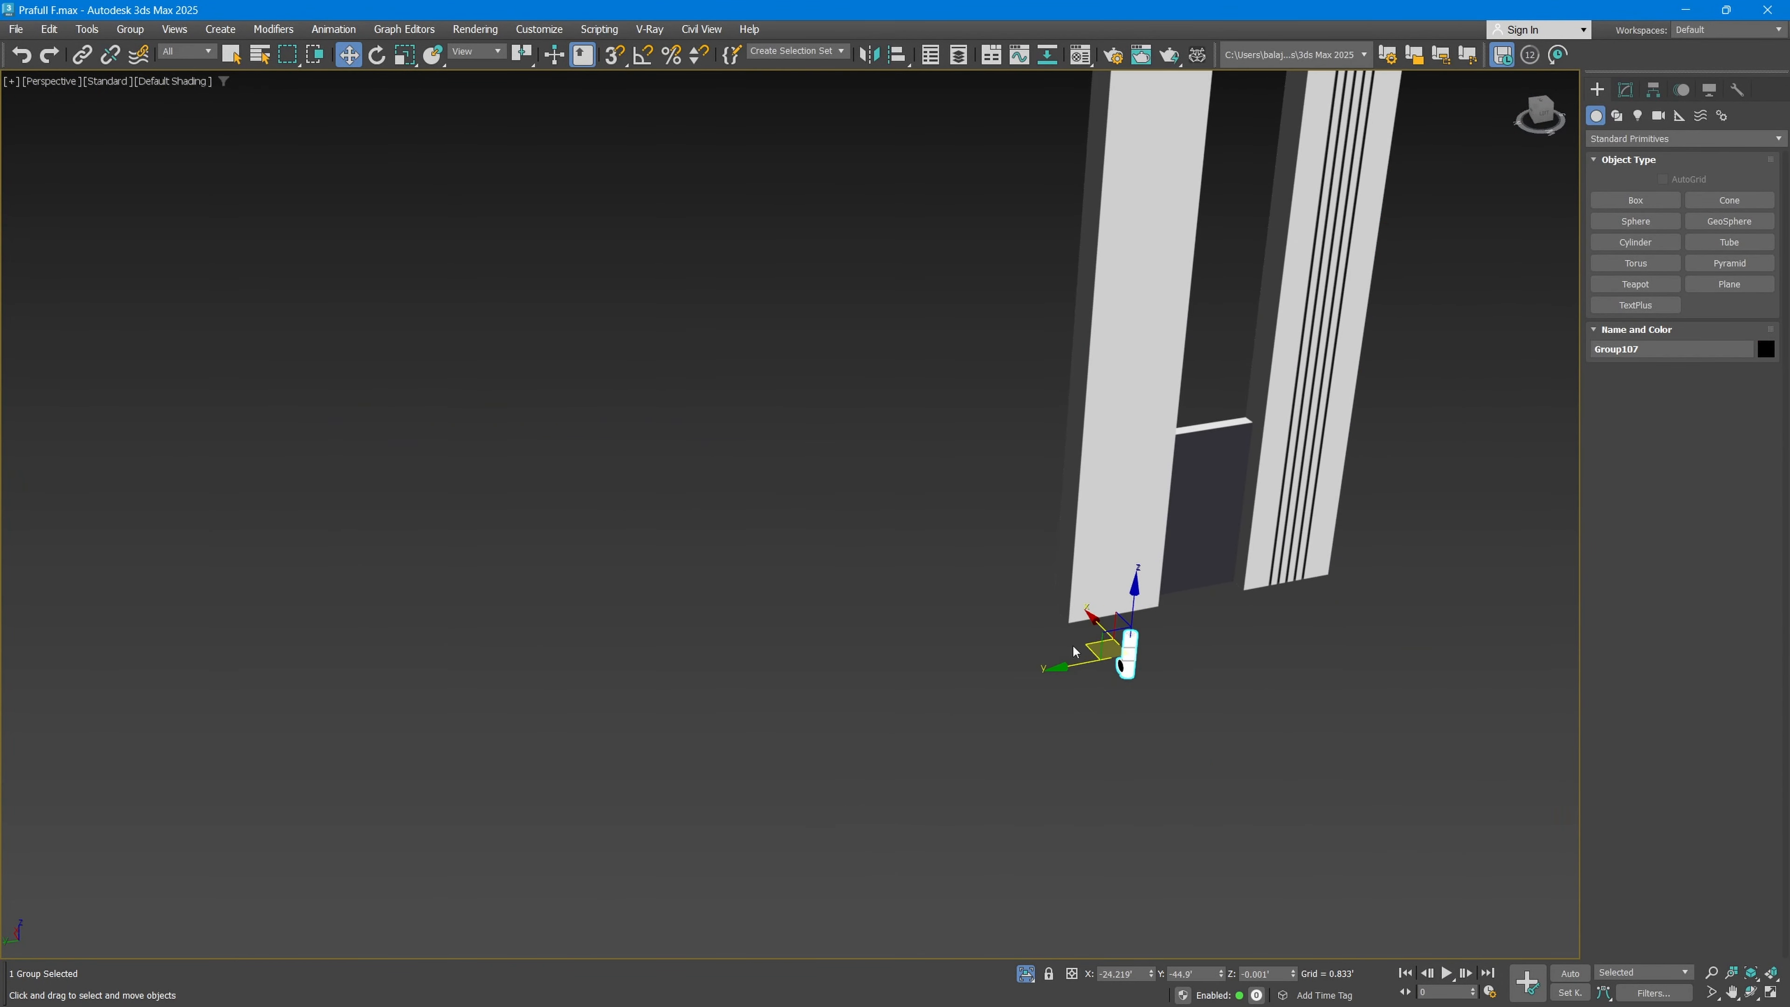
Step: In the Top viewport, move the black wall light next to the front face of the white frame
{"action": "key", "text": "alt+w"}
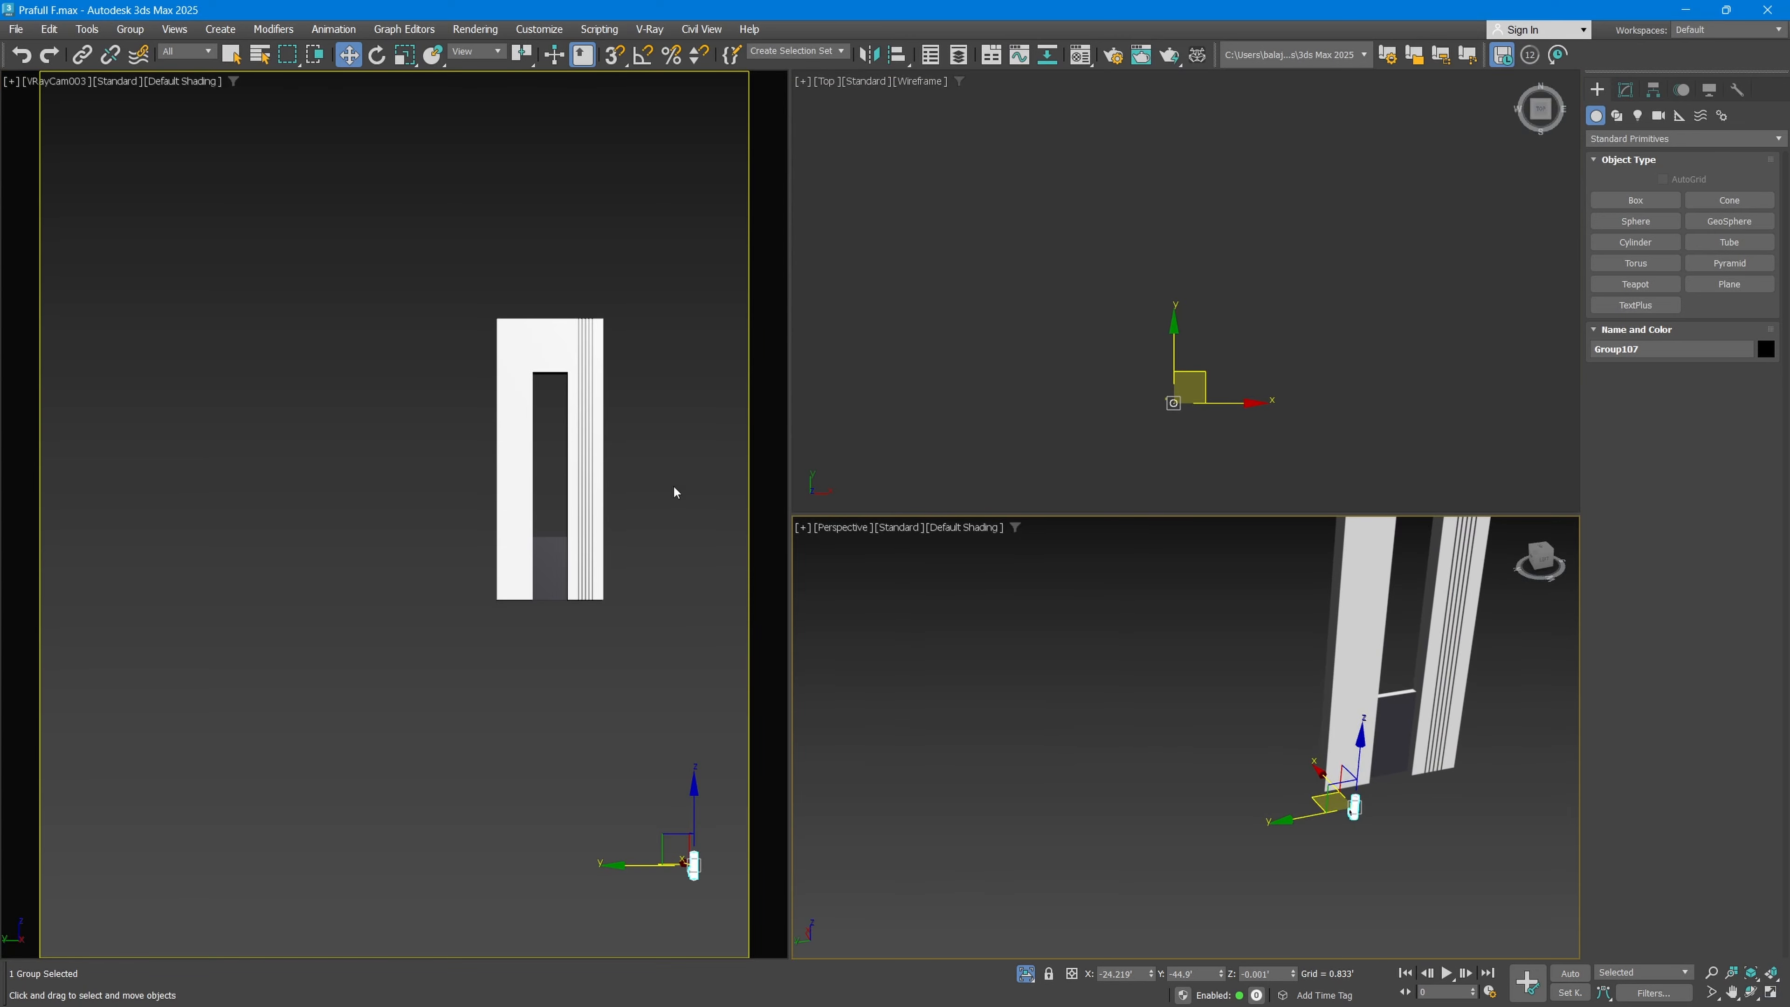
{"action": "right_click", "coordinate": [971, 332]}
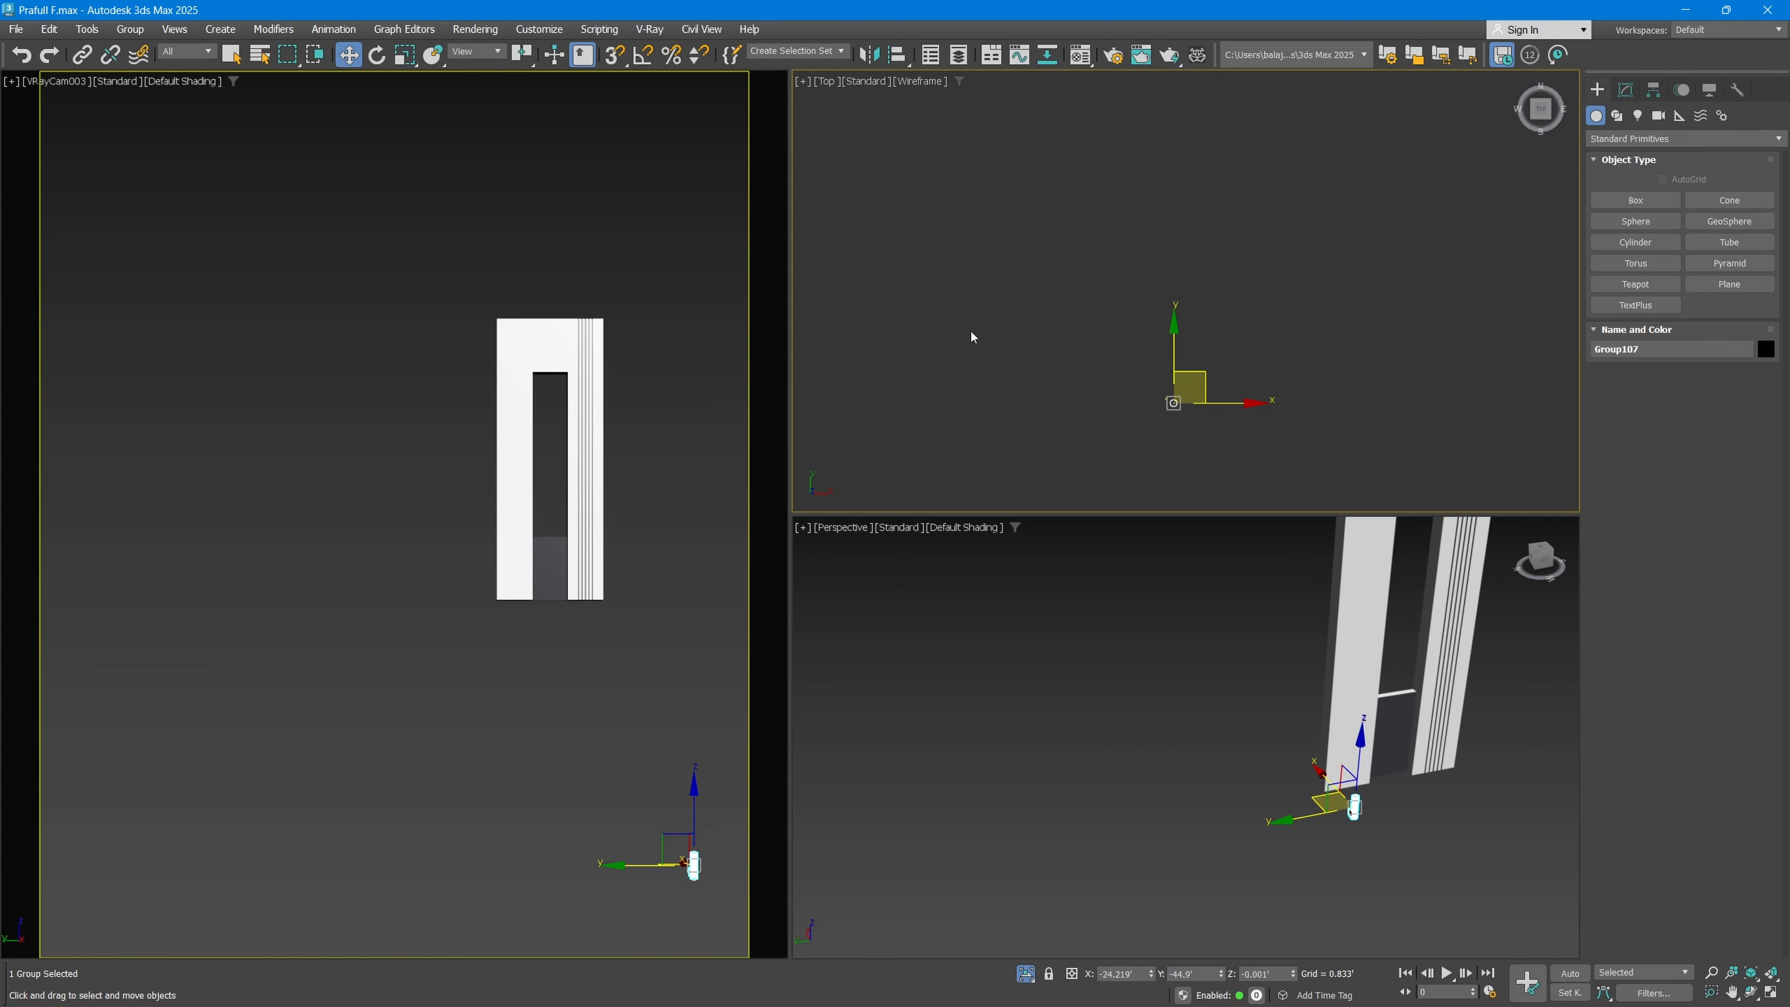
{"action": "scroll", "coordinate": [1182, 386], "scroll_direction": "up", "scroll_amount": 5}
{"action": "scroll", "coordinate": [1155, 441], "scroll_direction": "up", "scroll_amount": 8}
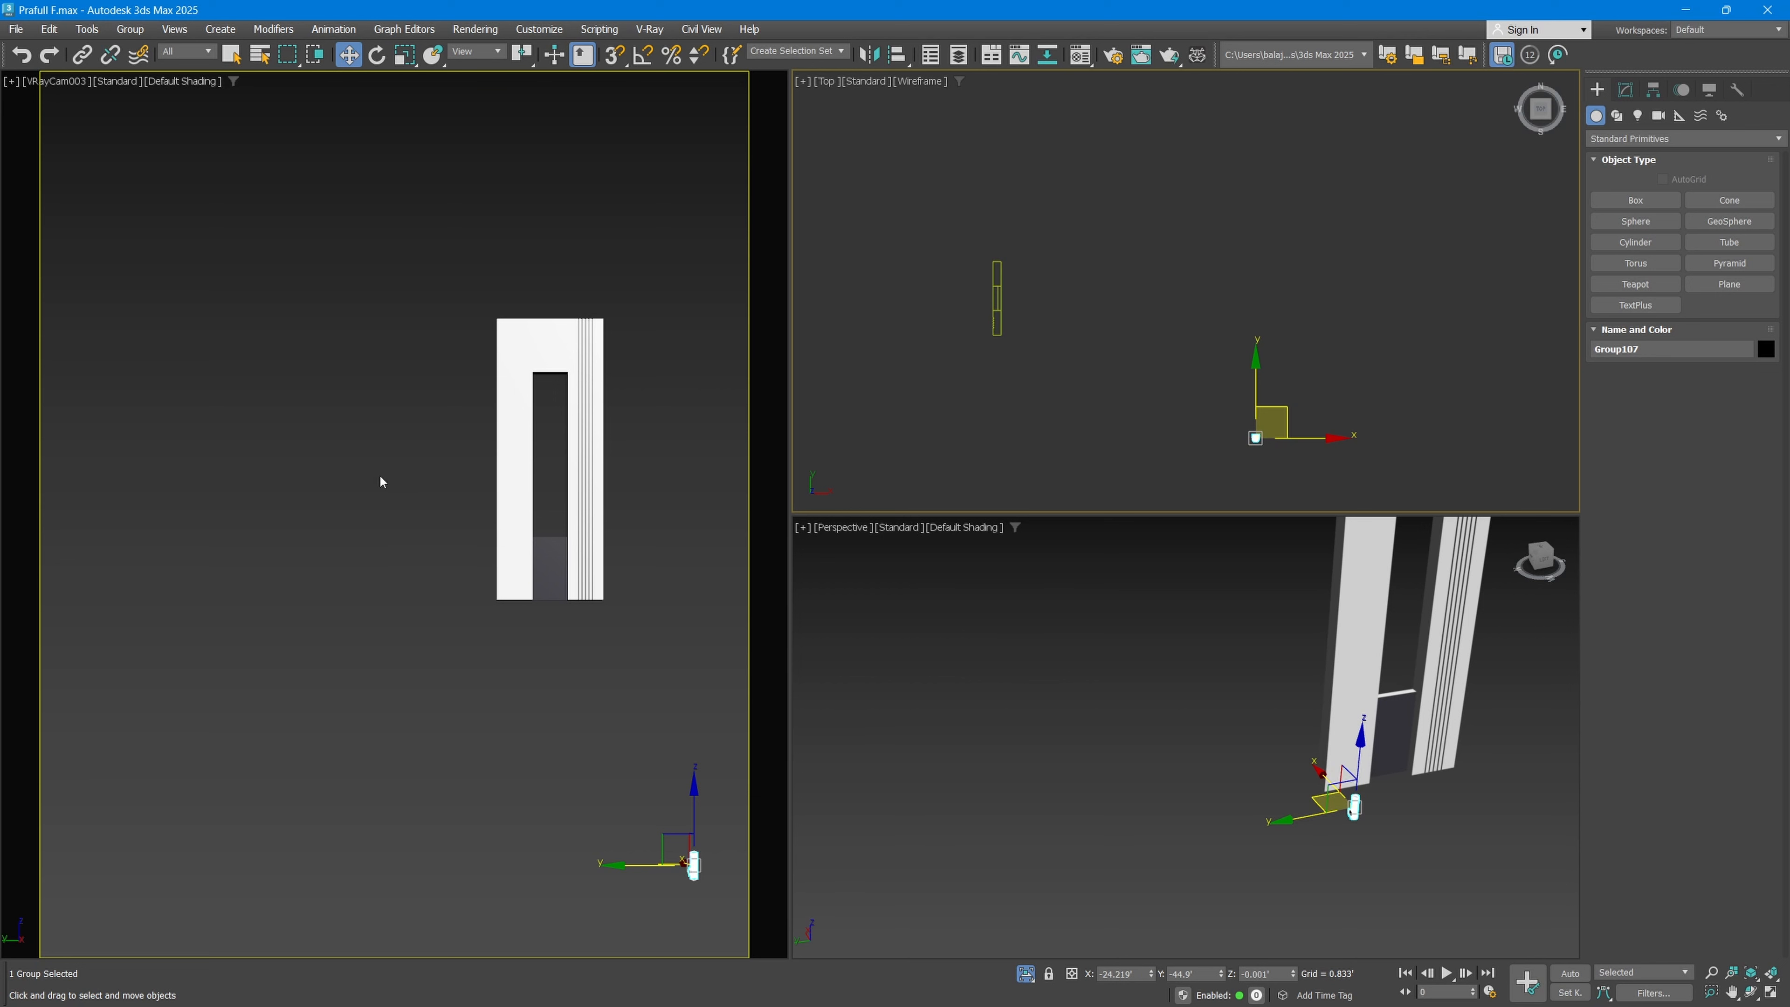
{"action": "left_click_drag", "start_coordinate": [1274, 419], "coordinate": [1007, 310]}
{"action": "scroll", "coordinate": [1008, 309], "scroll_direction": "up", "scroll_amount": 8}
{"action": "scroll", "coordinate": [887, 376], "scroll_direction": "up", "scroll_amount": 5}
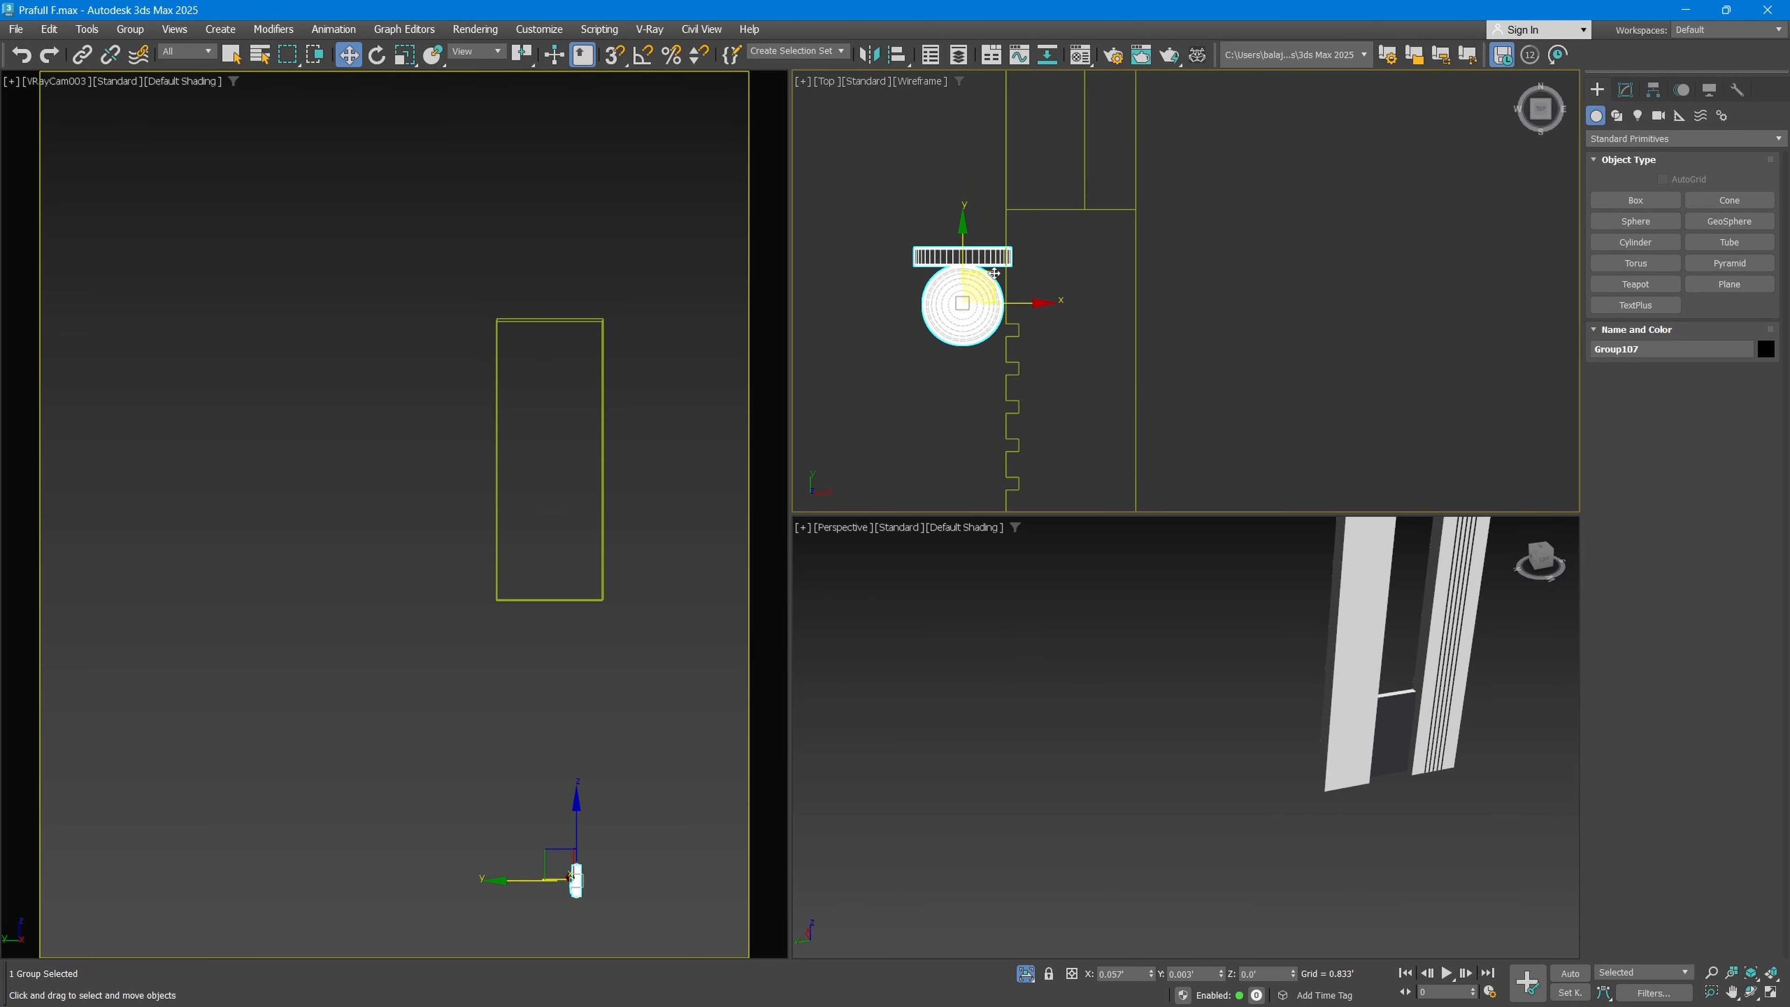
Step: Rotate the wall light so its mounting plate faces the white frame, and move it close to the frame's front edge
{"action": "key", "text": "e"}
{"action": "left_click_drag", "start_coordinate": [991, 230], "coordinate": [1140, 131]}
{"action": "left_click_drag", "start_coordinate": [1140, 131], "coordinate": [1140, 126]}
{"action": "key", "text": "w"}
{"action": "scroll", "coordinate": [987, 289], "scroll_direction": "up", "scroll_amount": 2}
{"action": "middle_click_drag", "start_coordinate": [987, 289], "coordinate": [1079, 289]}
{"action": "left_click_drag", "start_coordinate": [1103, 308], "coordinate": [1080, 308]}
{"action": "middle_click_drag", "start_coordinate": [1075, 297], "coordinate": [1120, 344]}
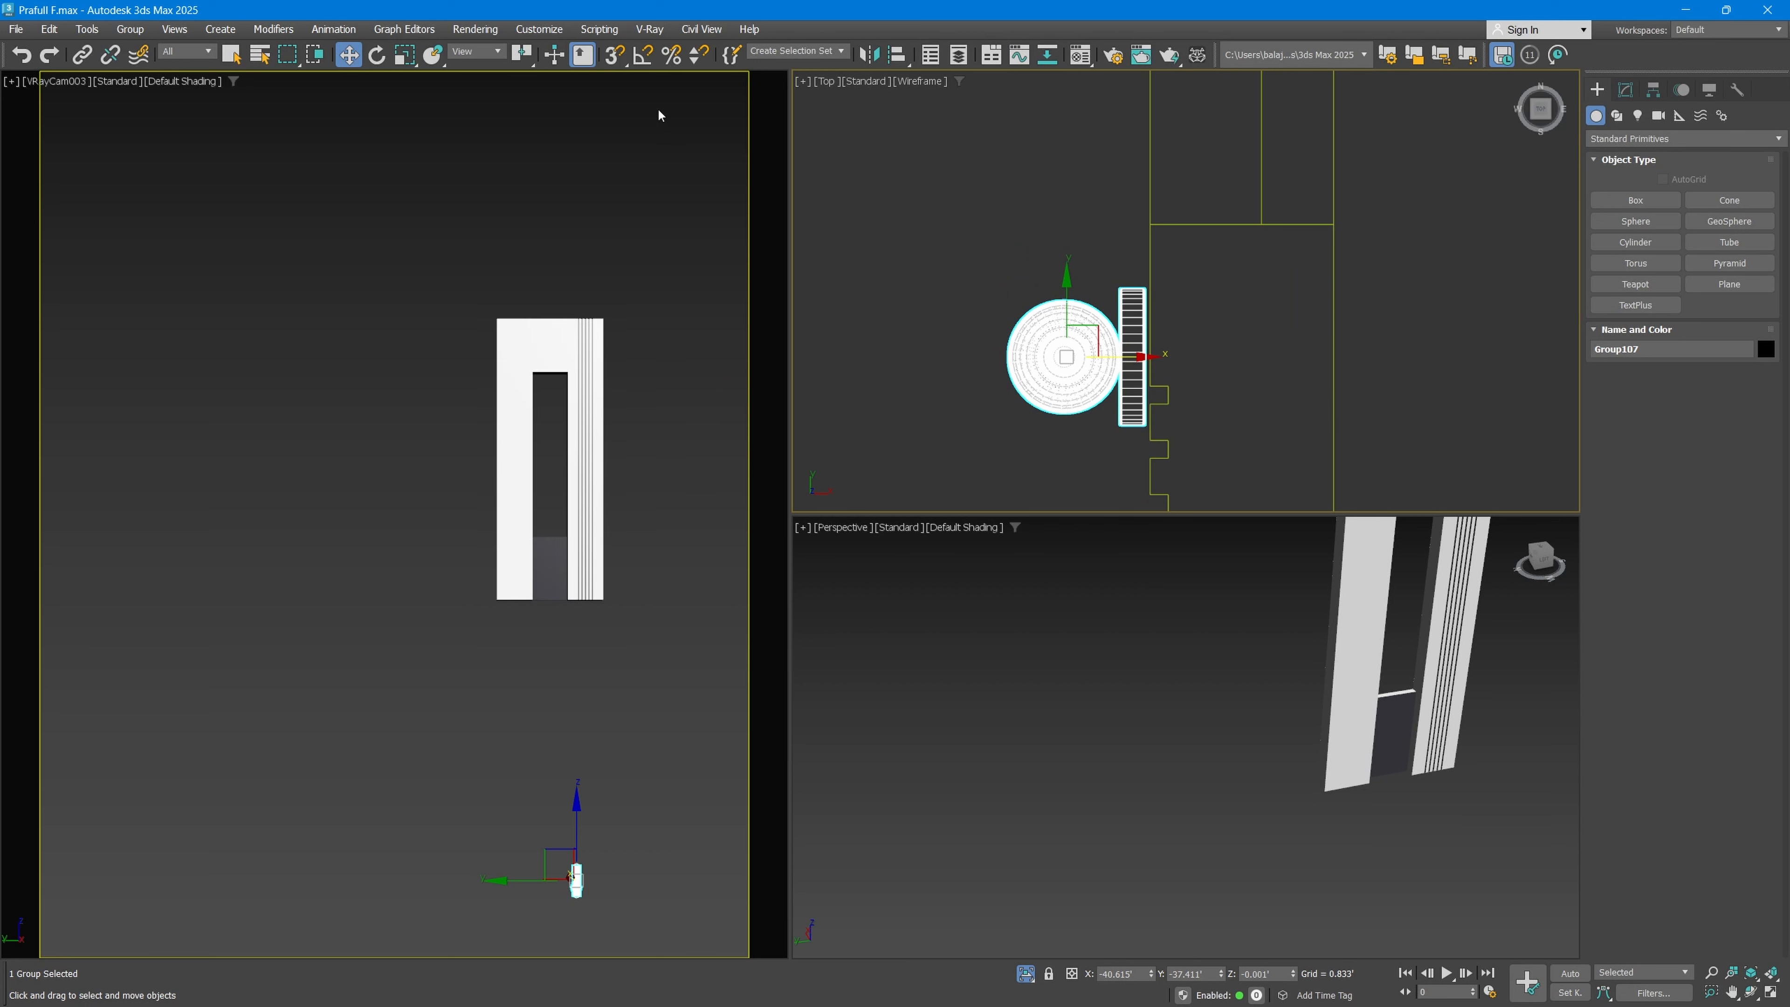
Step: Turn on angle snapping and rotate the wall light in 90-degree steps, ending with its mounting plate toward the frame
{"action": "left_click", "coordinate": [642, 55]}
{"action": "middle_click_drag", "start_coordinate": [1082, 321], "coordinate": [1051, 304]}
{"action": "key", "text": "e"}
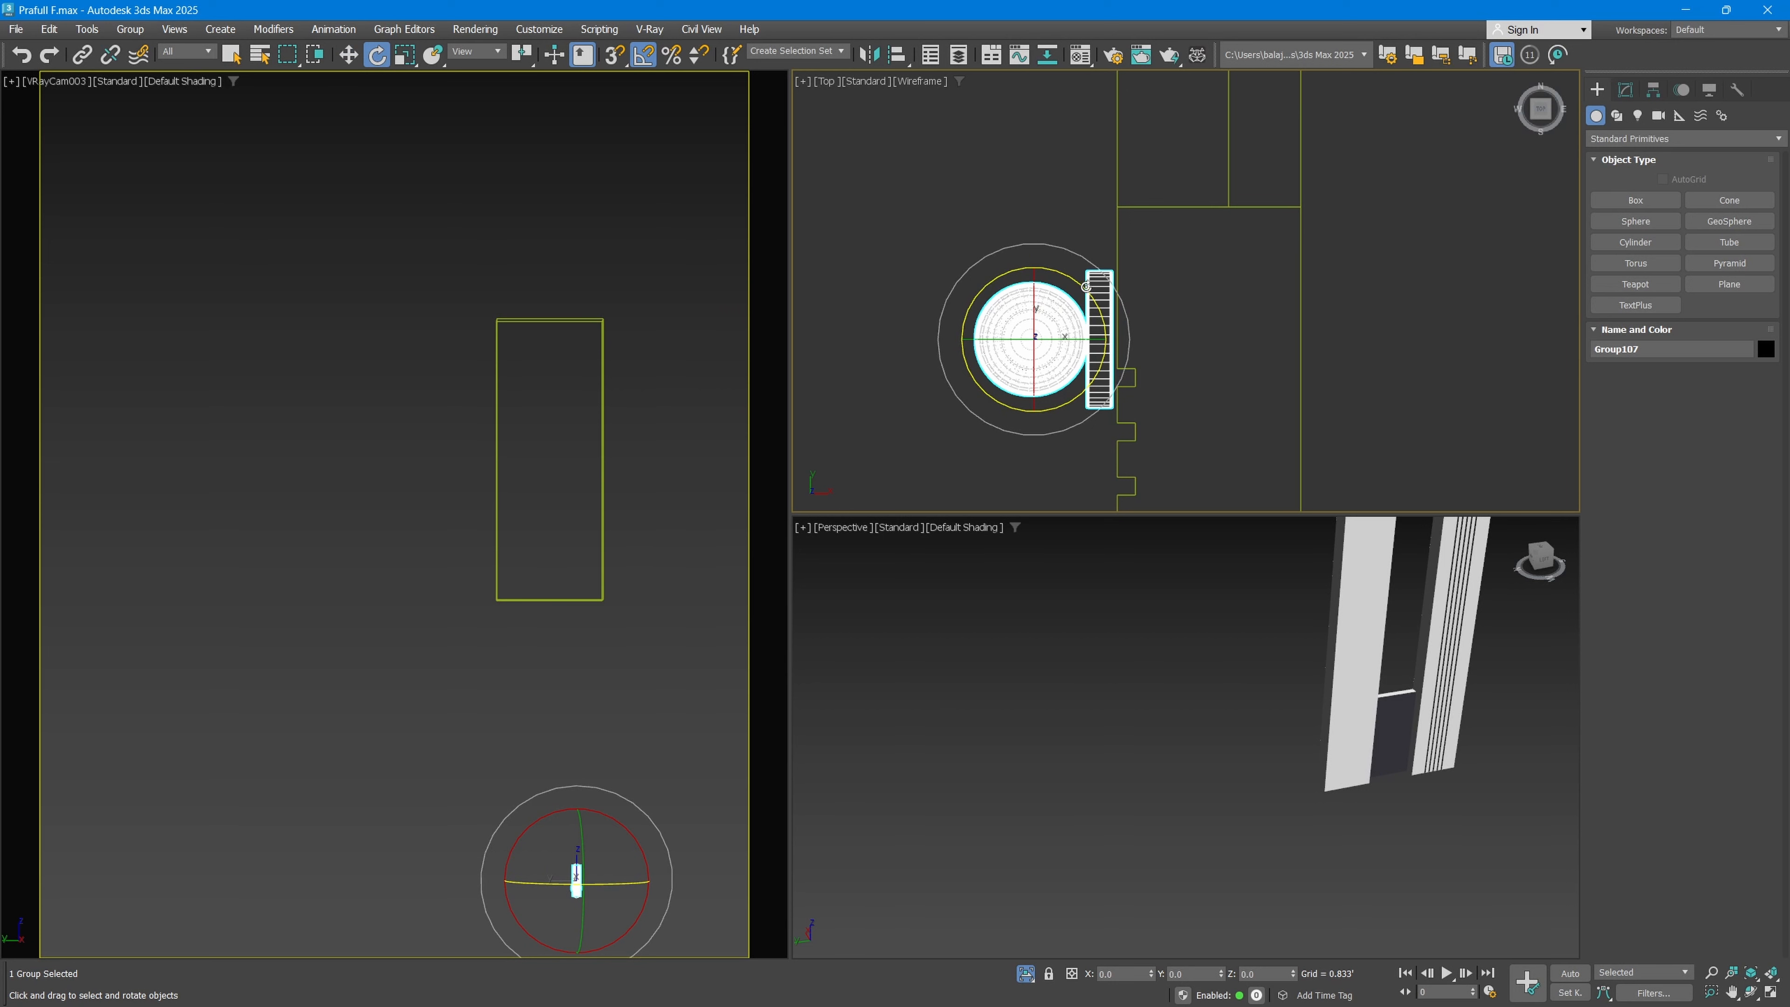
{"action": "left_click_drag", "start_coordinate": [1086, 286], "coordinate": [1094, 286]}
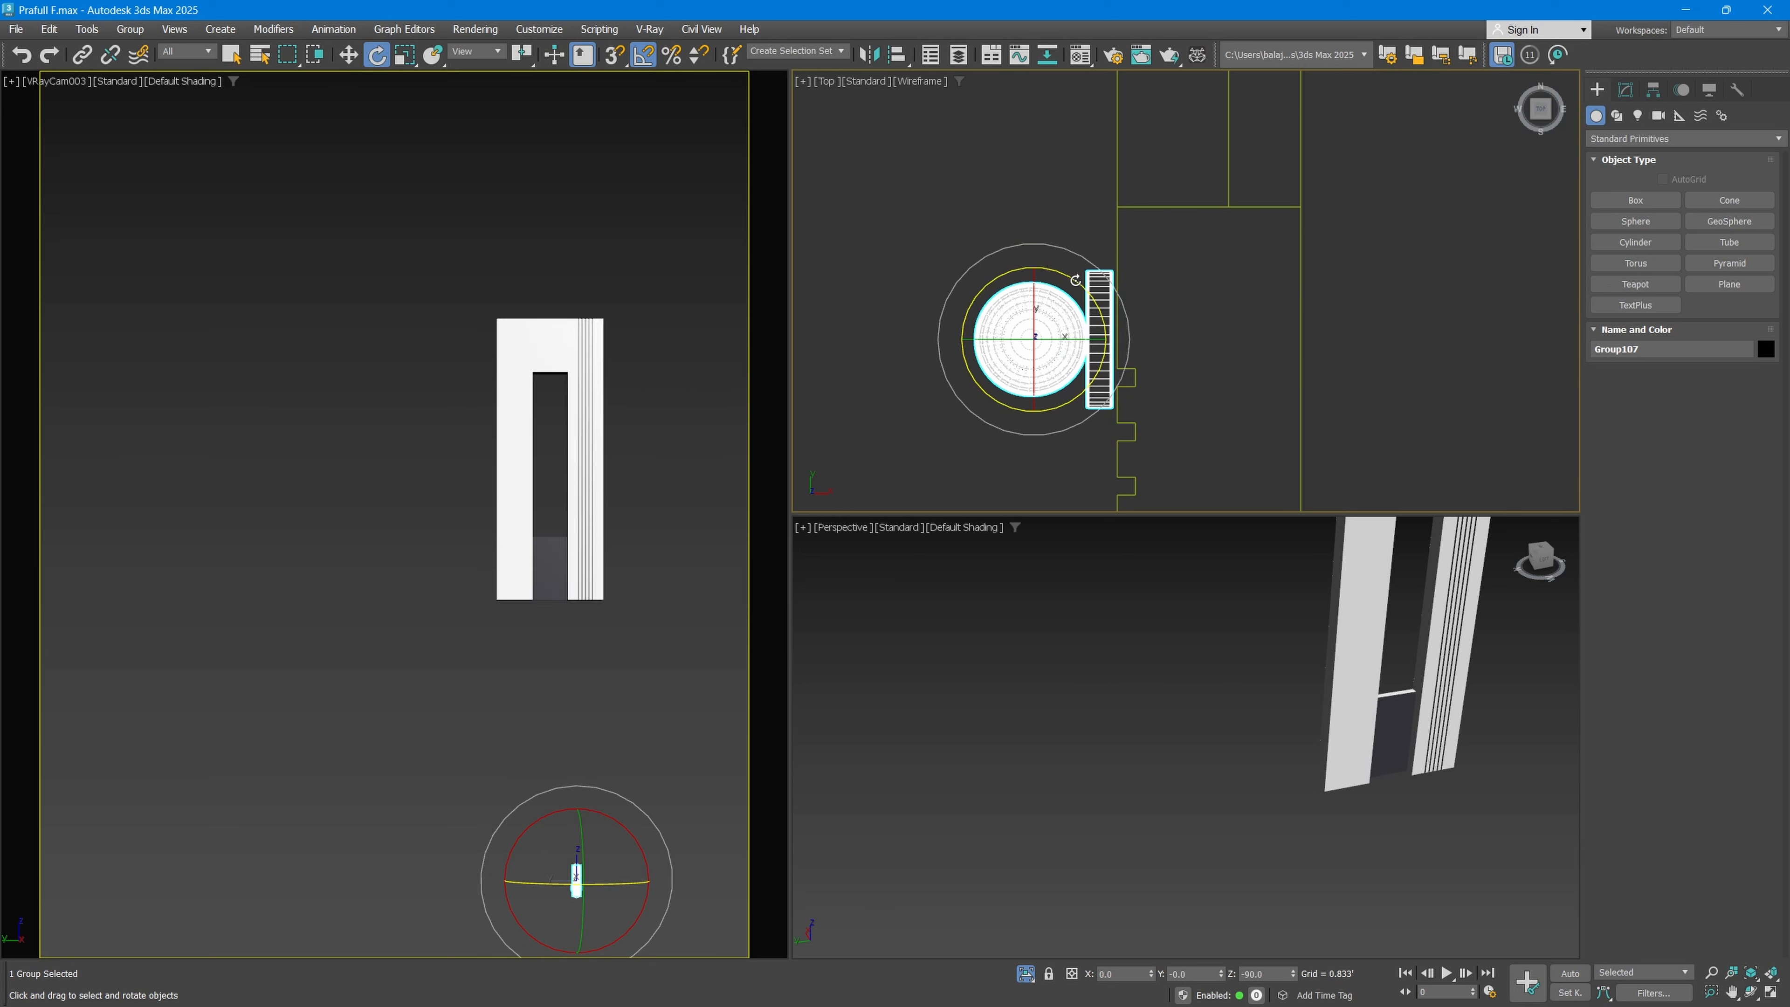
{"action": "left_click_drag", "start_coordinate": [1075, 281], "coordinate": [1095, 296]}
Step: Check the angle increment in the grid and snap settings, and close the settings
{"action": "right_click", "coordinate": [643, 54]}
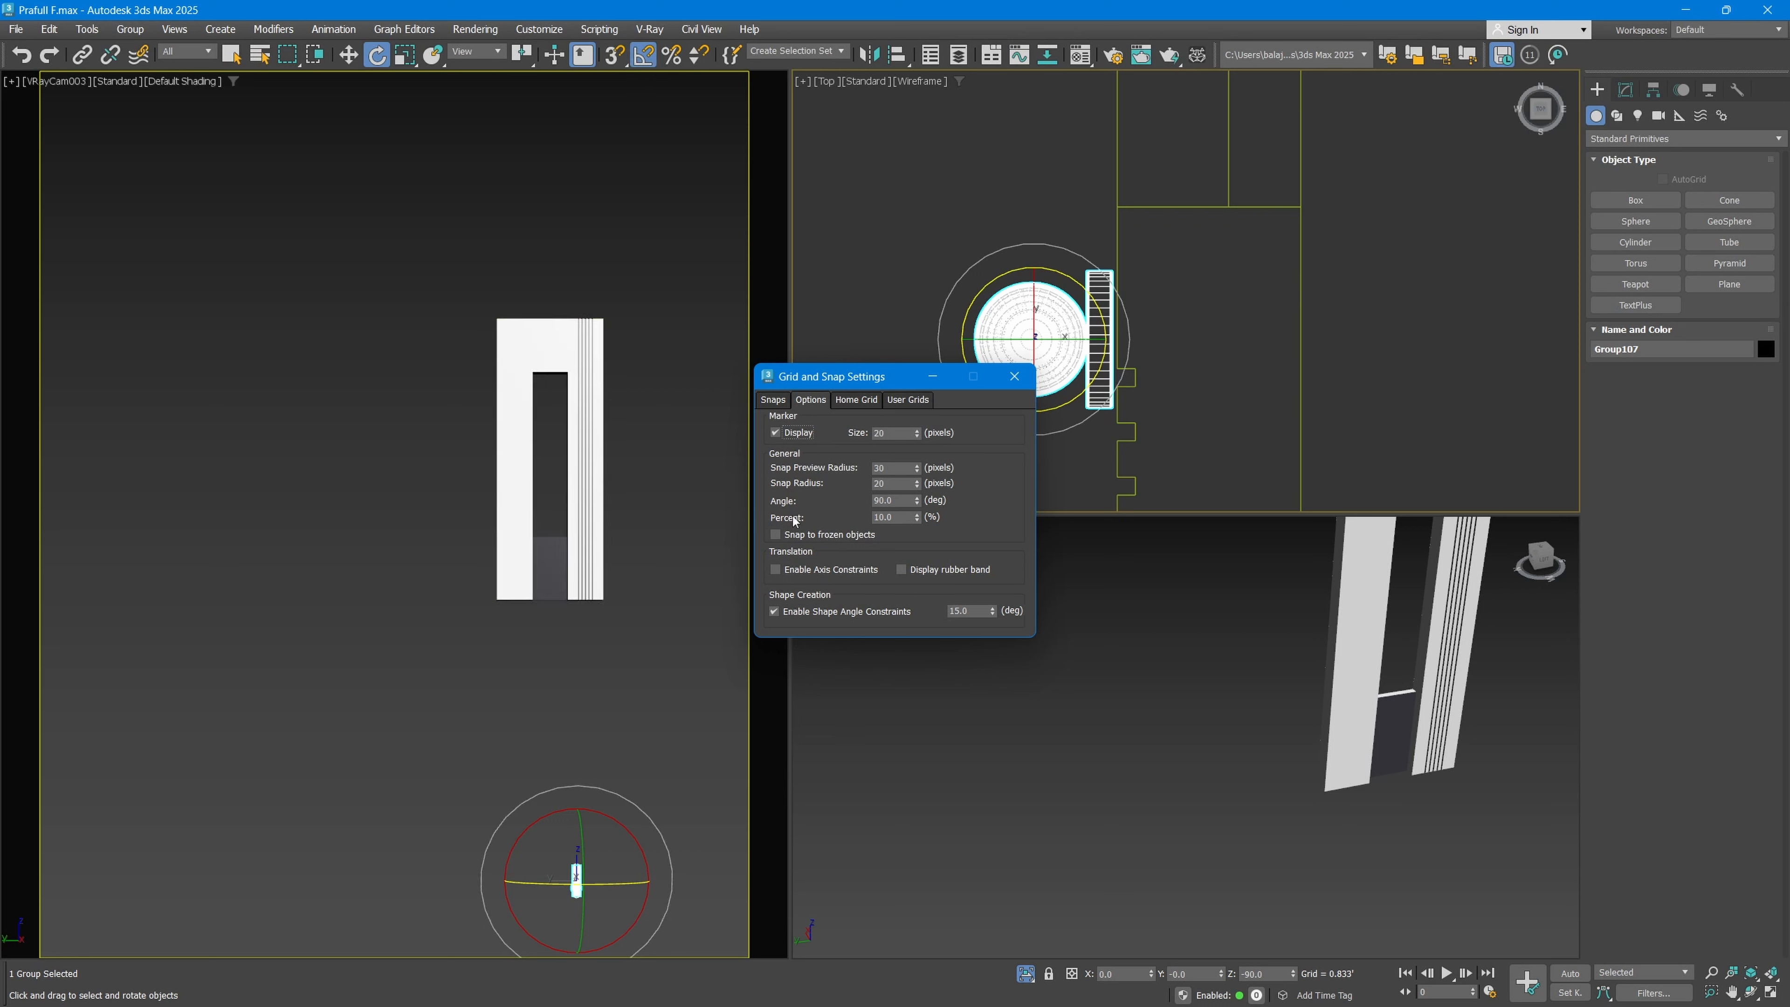
{"action": "left_click_drag", "start_coordinate": [901, 502], "coordinate": [825, 505]}
{"action": "left_click", "coordinate": [1014, 376]}
{"action": "mouse_move", "coordinate": [1064, 273]}
{"action": "left_mouse_down"}
{"action": "mouse_move", "coordinate": [1133, 289]}
{"action": "mouse_move", "coordinate": [1064, 273]}
{"action": "left_mouse_up"}
Step: Move the wall light flush against the frame's face and slide it along to the plain panel beyond the window opening
{"action": "scroll", "coordinate": [1098, 344], "scroll_direction": "up", "scroll_amount": 2}
{"action": "key", "text": "w"}
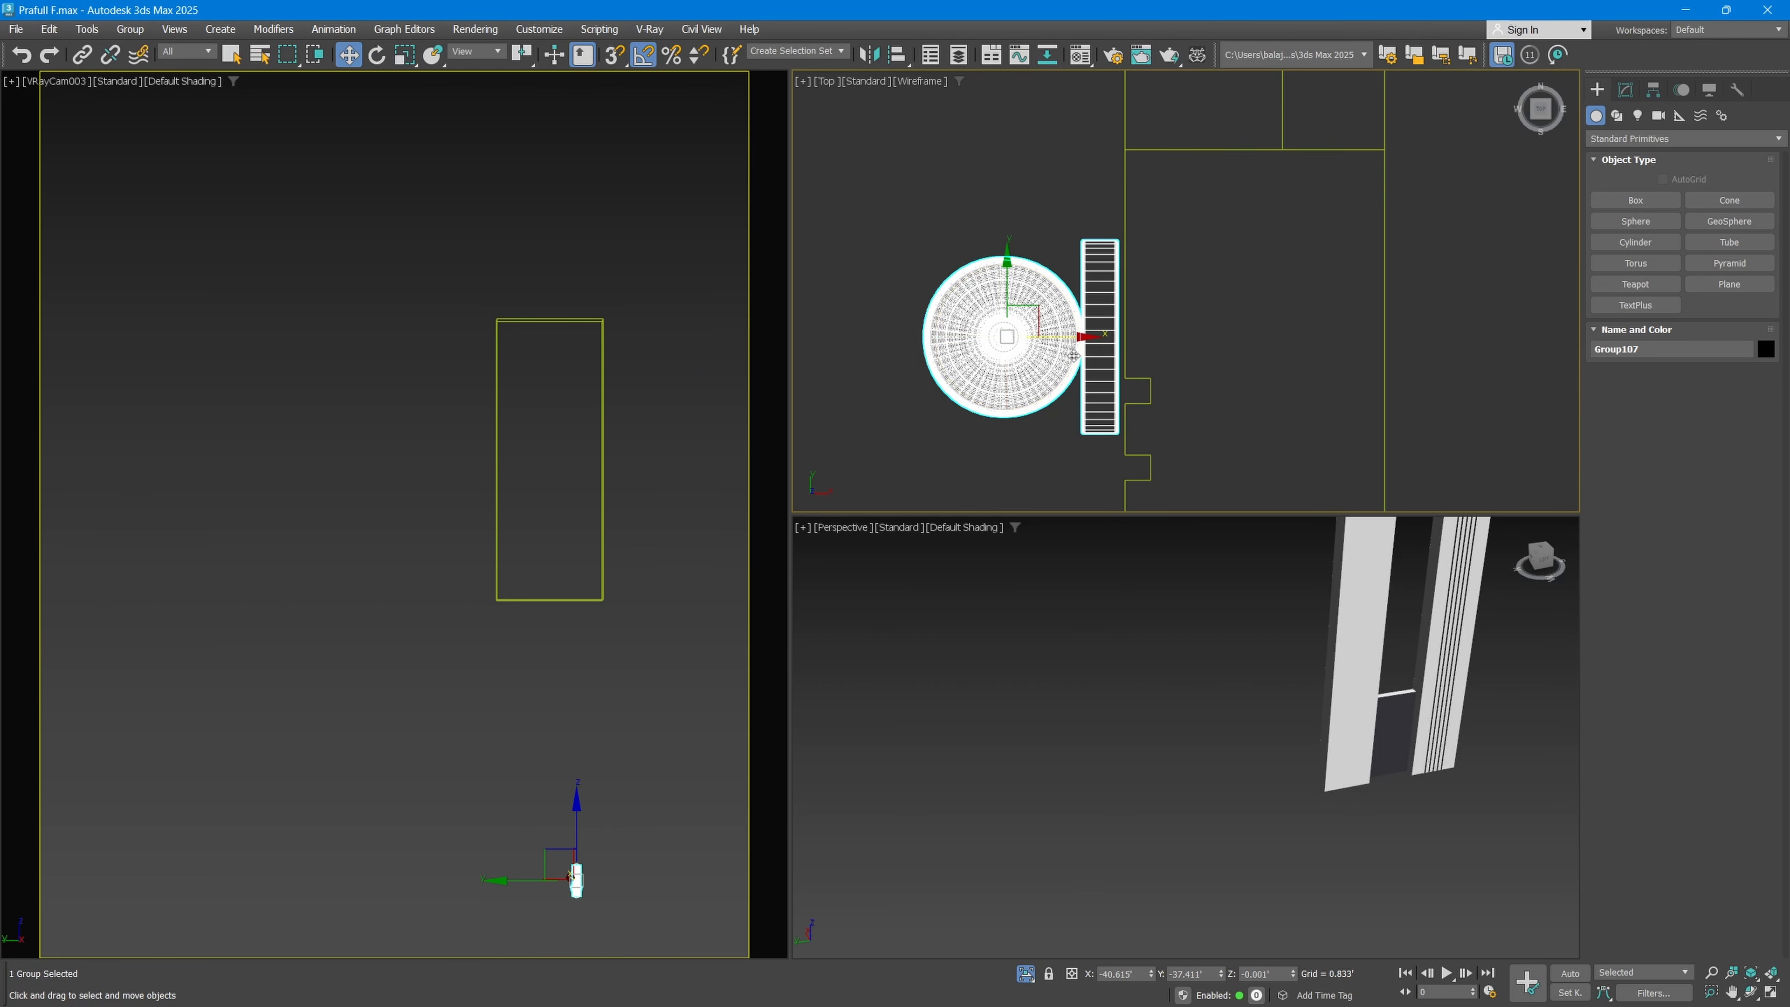
{"action": "left_click_drag", "start_coordinate": [1071, 338], "coordinate": [1084, 341]}
{"action": "scroll", "coordinate": [1082, 341], "scroll_direction": "down", "scroll_amount": 6}
{"action": "middle_click_drag", "start_coordinate": [1058, 275], "coordinate": [1044, 417]}
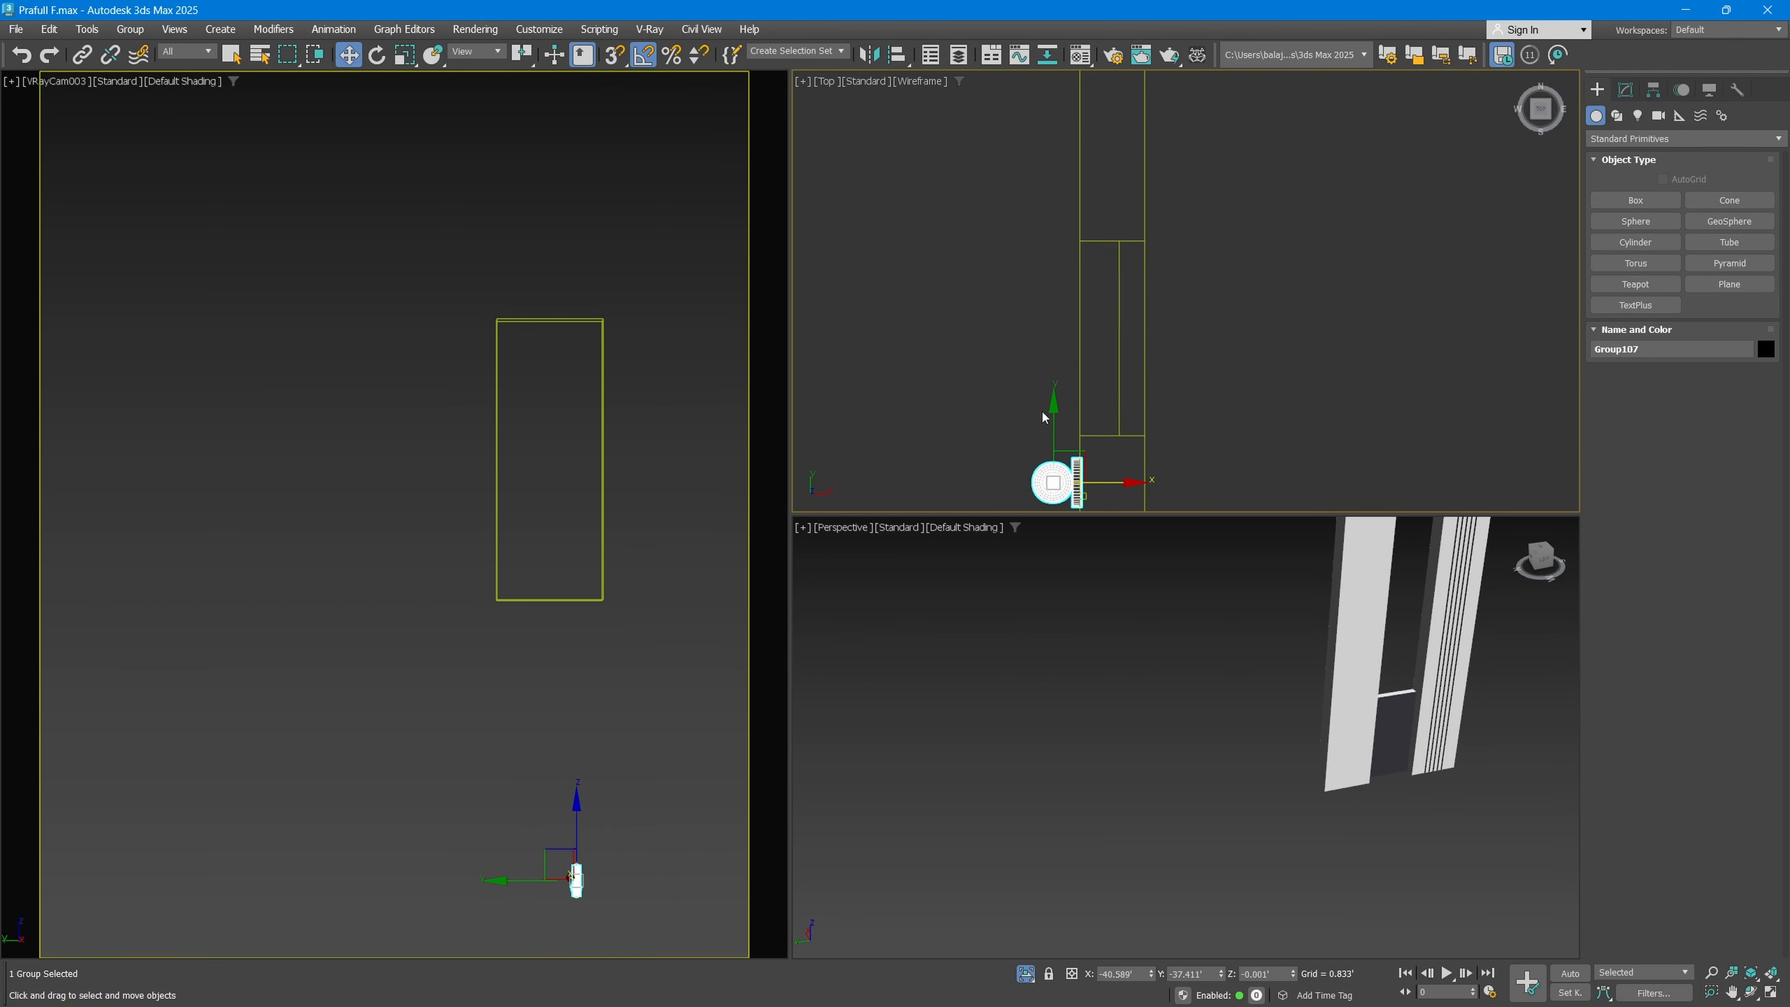
{"action": "scroll", "coordinate": [1044, 417], "scroll_direction": "down", "scroll_amount": 3}
{"action": "left_click_drag", "start_coordinate": [1071, 432], "coordinate": [1068, 195]}
Step: Raise the wall light to about Z 16.5' on the plain panel, deselect it and end isolation to show the whole house
{"action": "scroll", "coordinate": [1156, 773], "scroll_direction": "down", "scroll_amount": 5}
{"action": "middle_click_drag", "start_coordinate": [1235, 724], "coordinate": [1141, 745]}
{"action": "left_click_drag", "start_coordinate": [1197, 861], "coordinate": [1206, 633]}
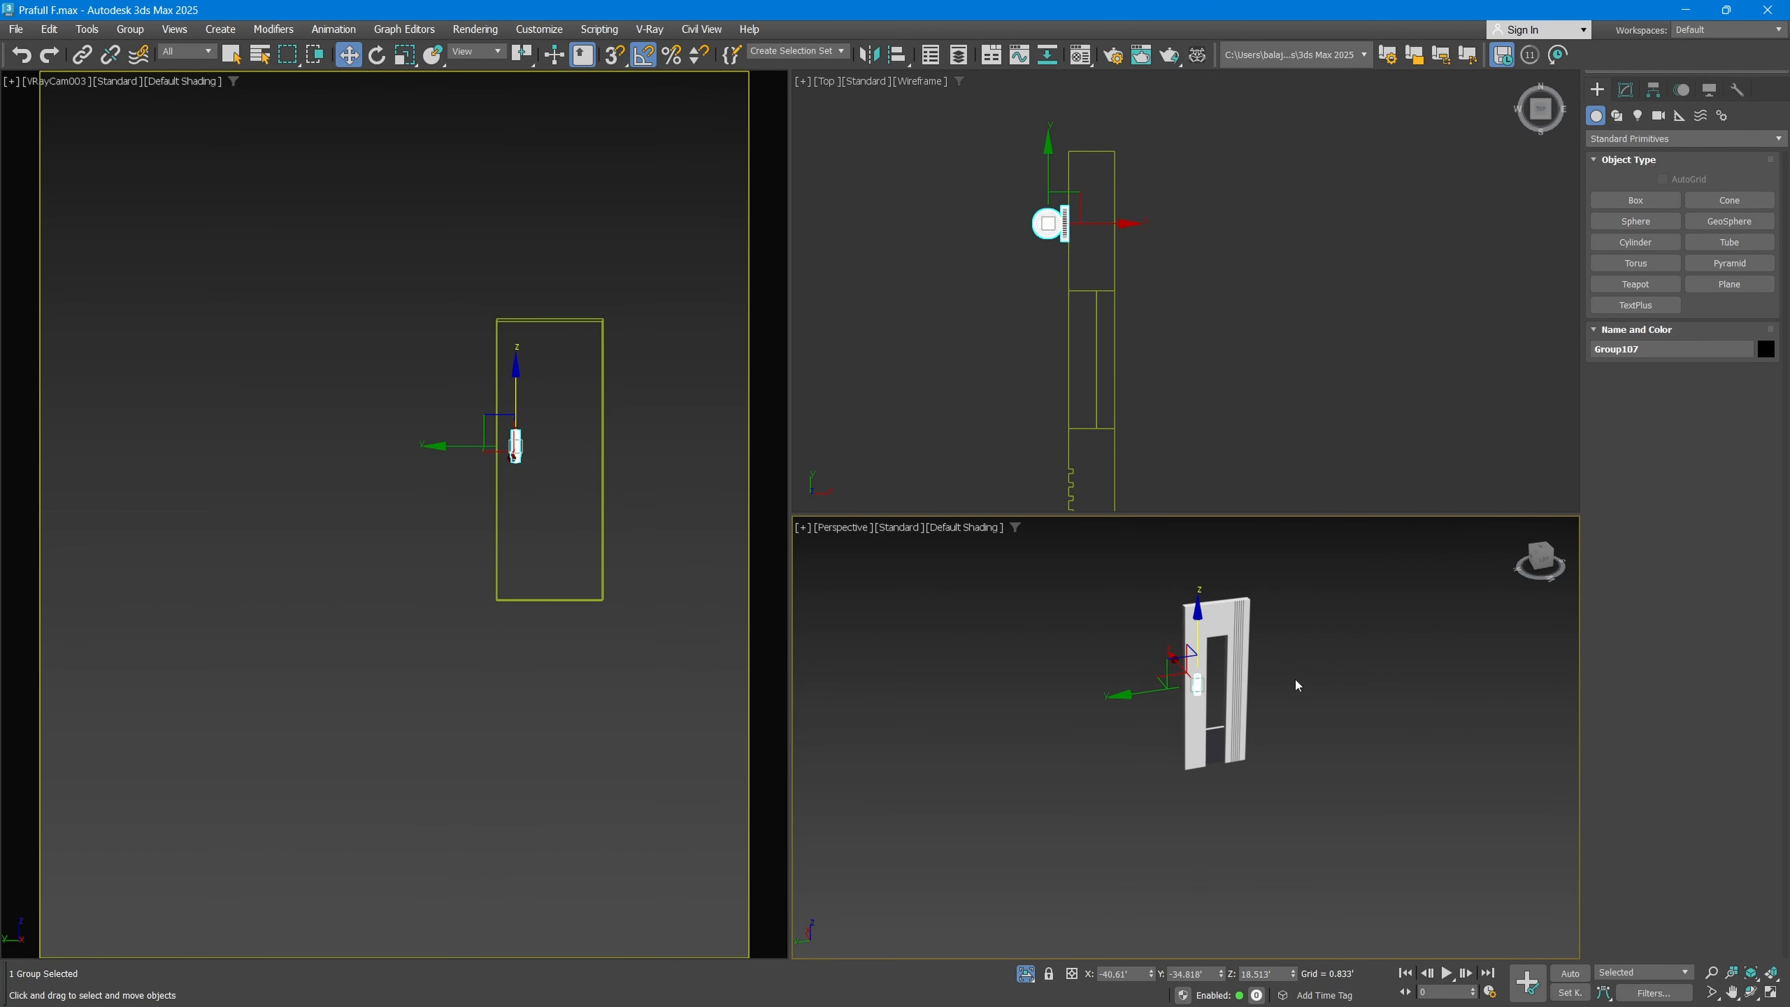
{"action": "left_click", "coordinate": [1295, 680]}
{"action": "scroll", "coordinate": [1216, 681], "scroll_direction": "up", "scroll_amount": 5}
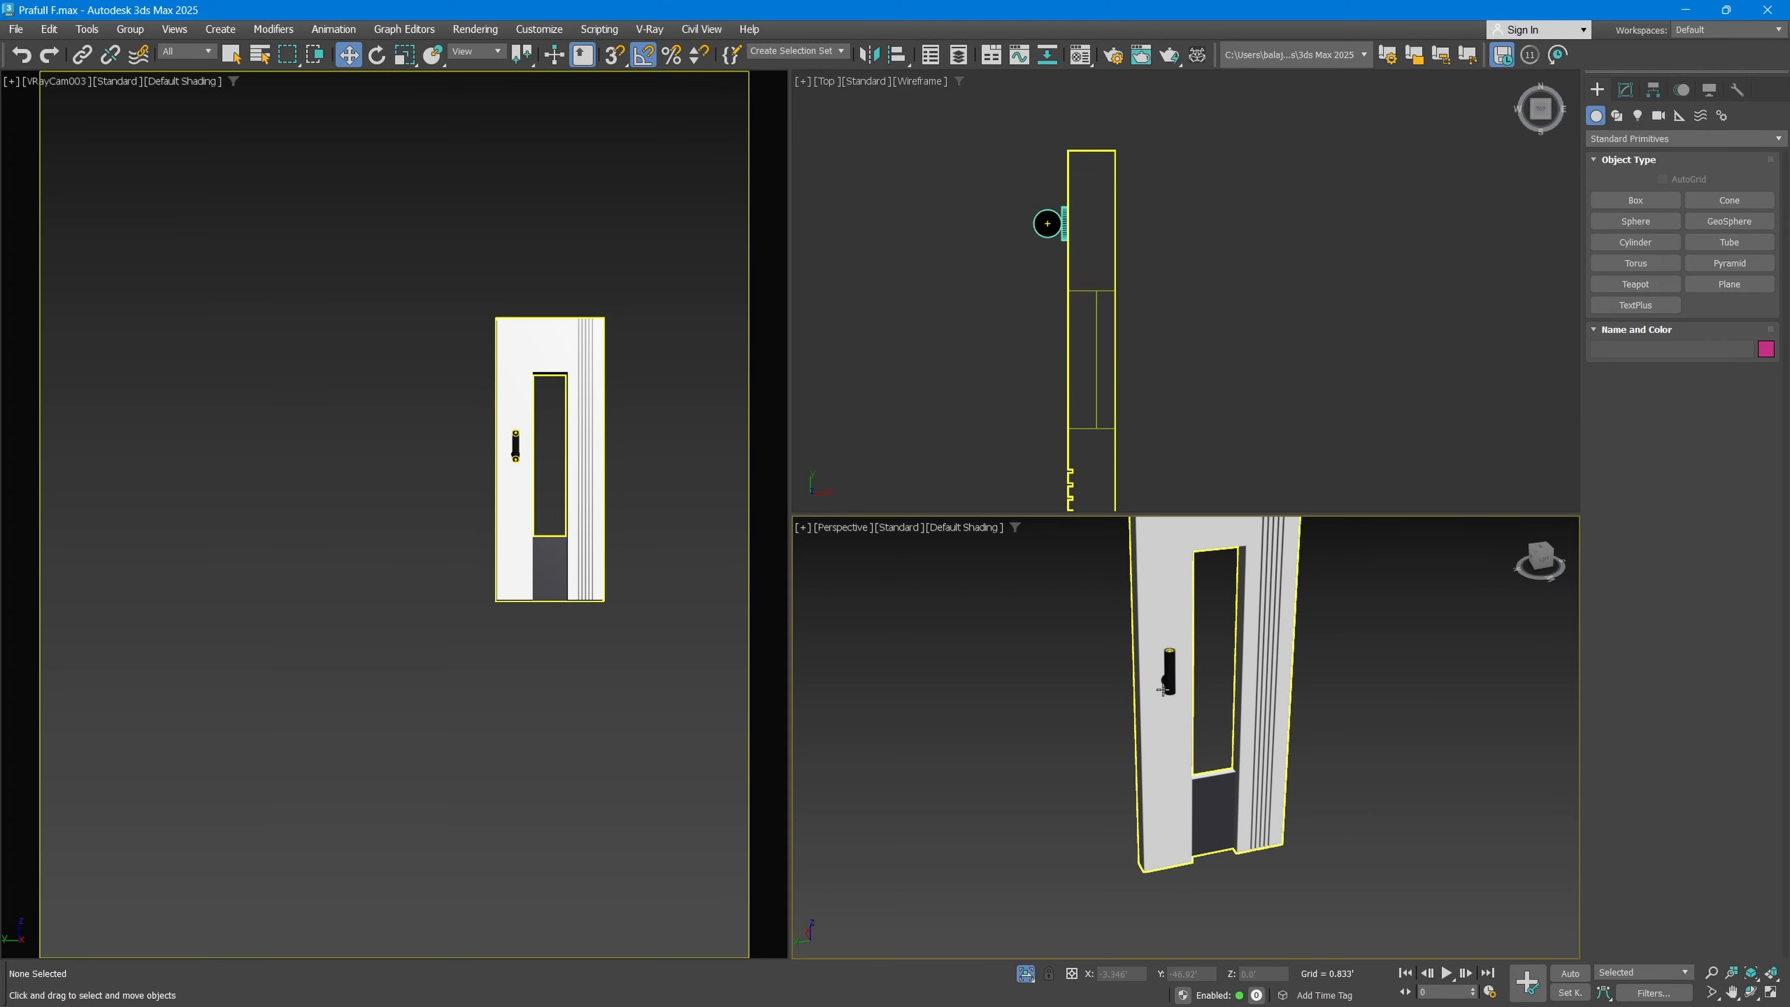
{"action": "scroll", "coordinate": [1088, 721], "scroll_direction": "down", "scroll_amount": 3}
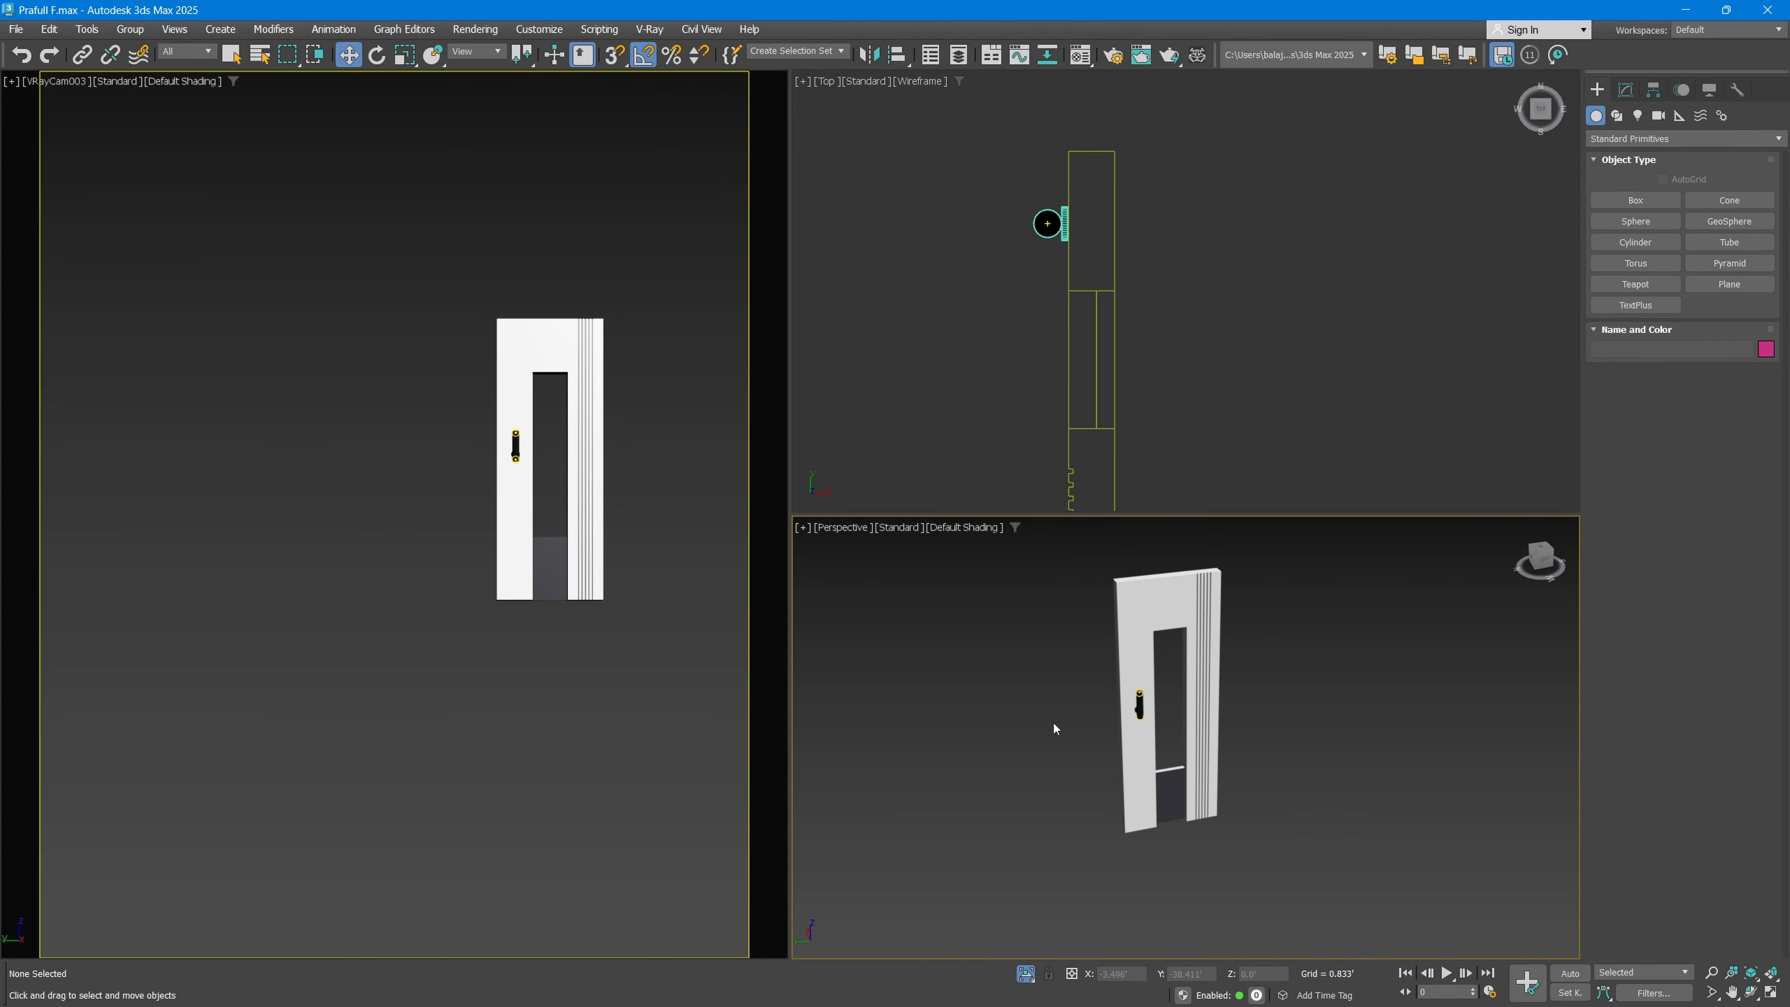
{"action": "left_click", "coordinate": [1026, 972]}
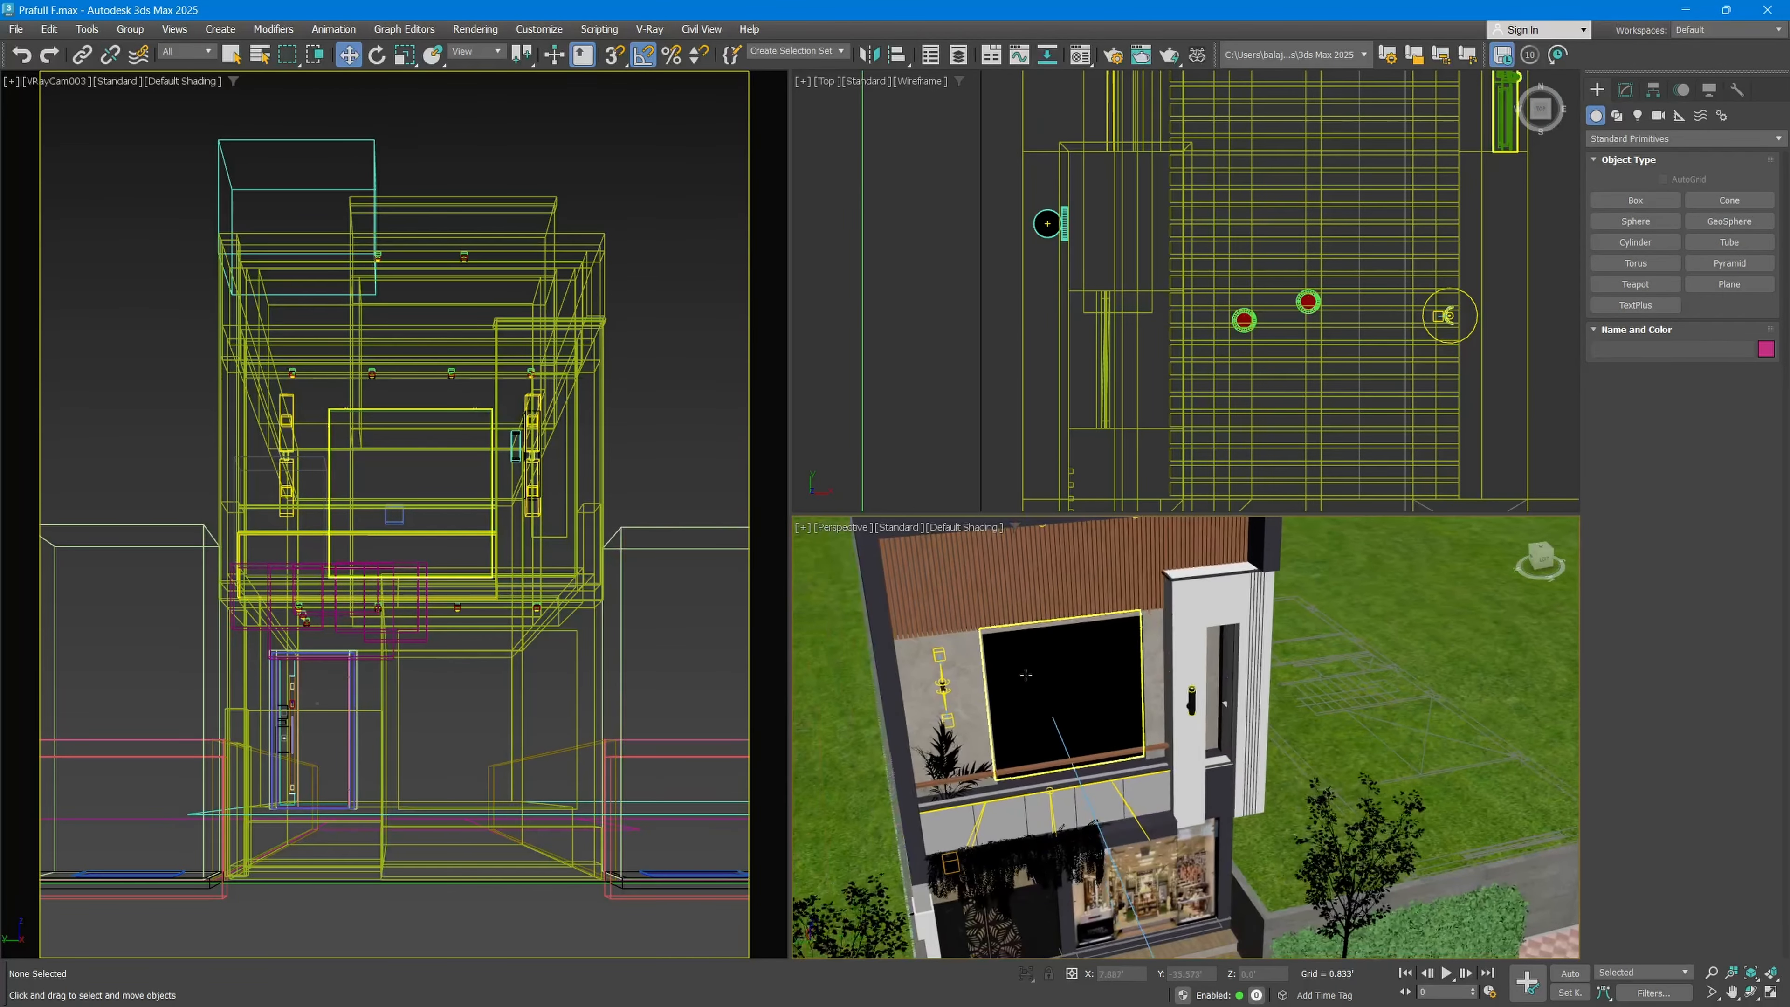
Step: Alternate between the maximized perspective viewport and the four-viewport layout to view the wall light on the facade
{"action": "key", "text": "alt+w"}
{"action": "scroll", "coordinate": [932, 505], "scroll_direction": "down", "scroll_amount": 5}
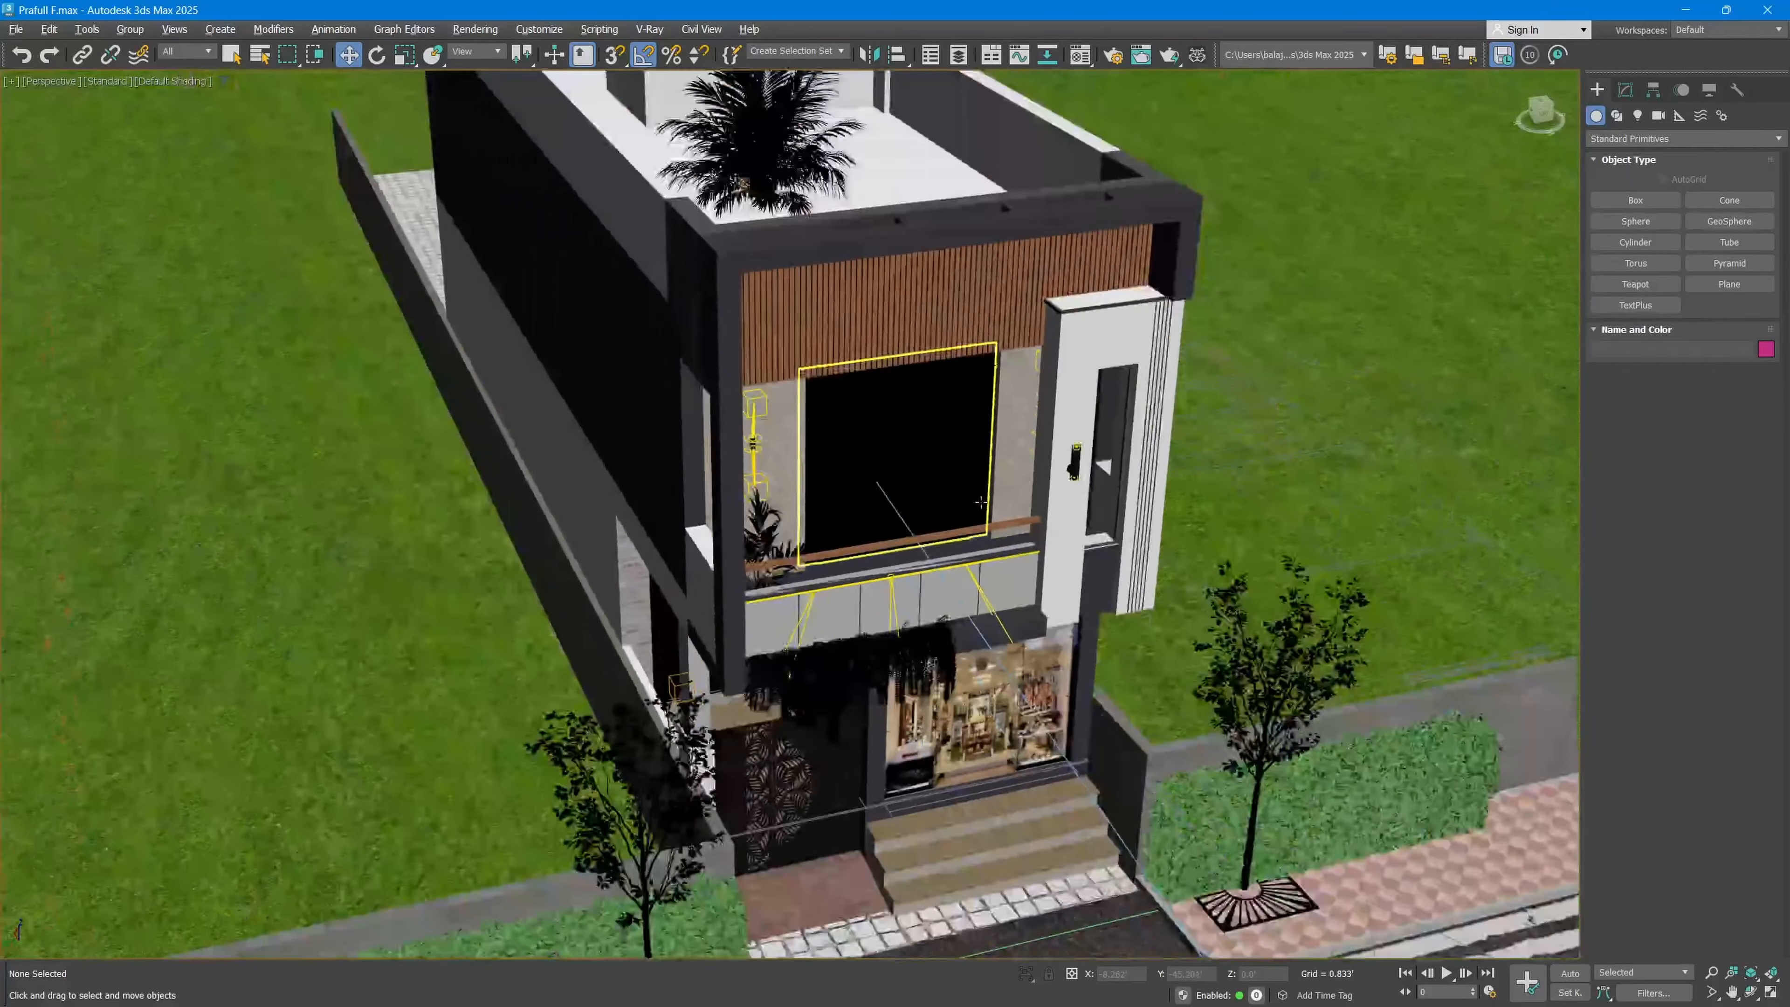
{"action": "scroll", "coordinate": [932, 505], "scroll_direction": "down", "scroll_amount": 2}
{"action": "key", "text": "alt+w"}
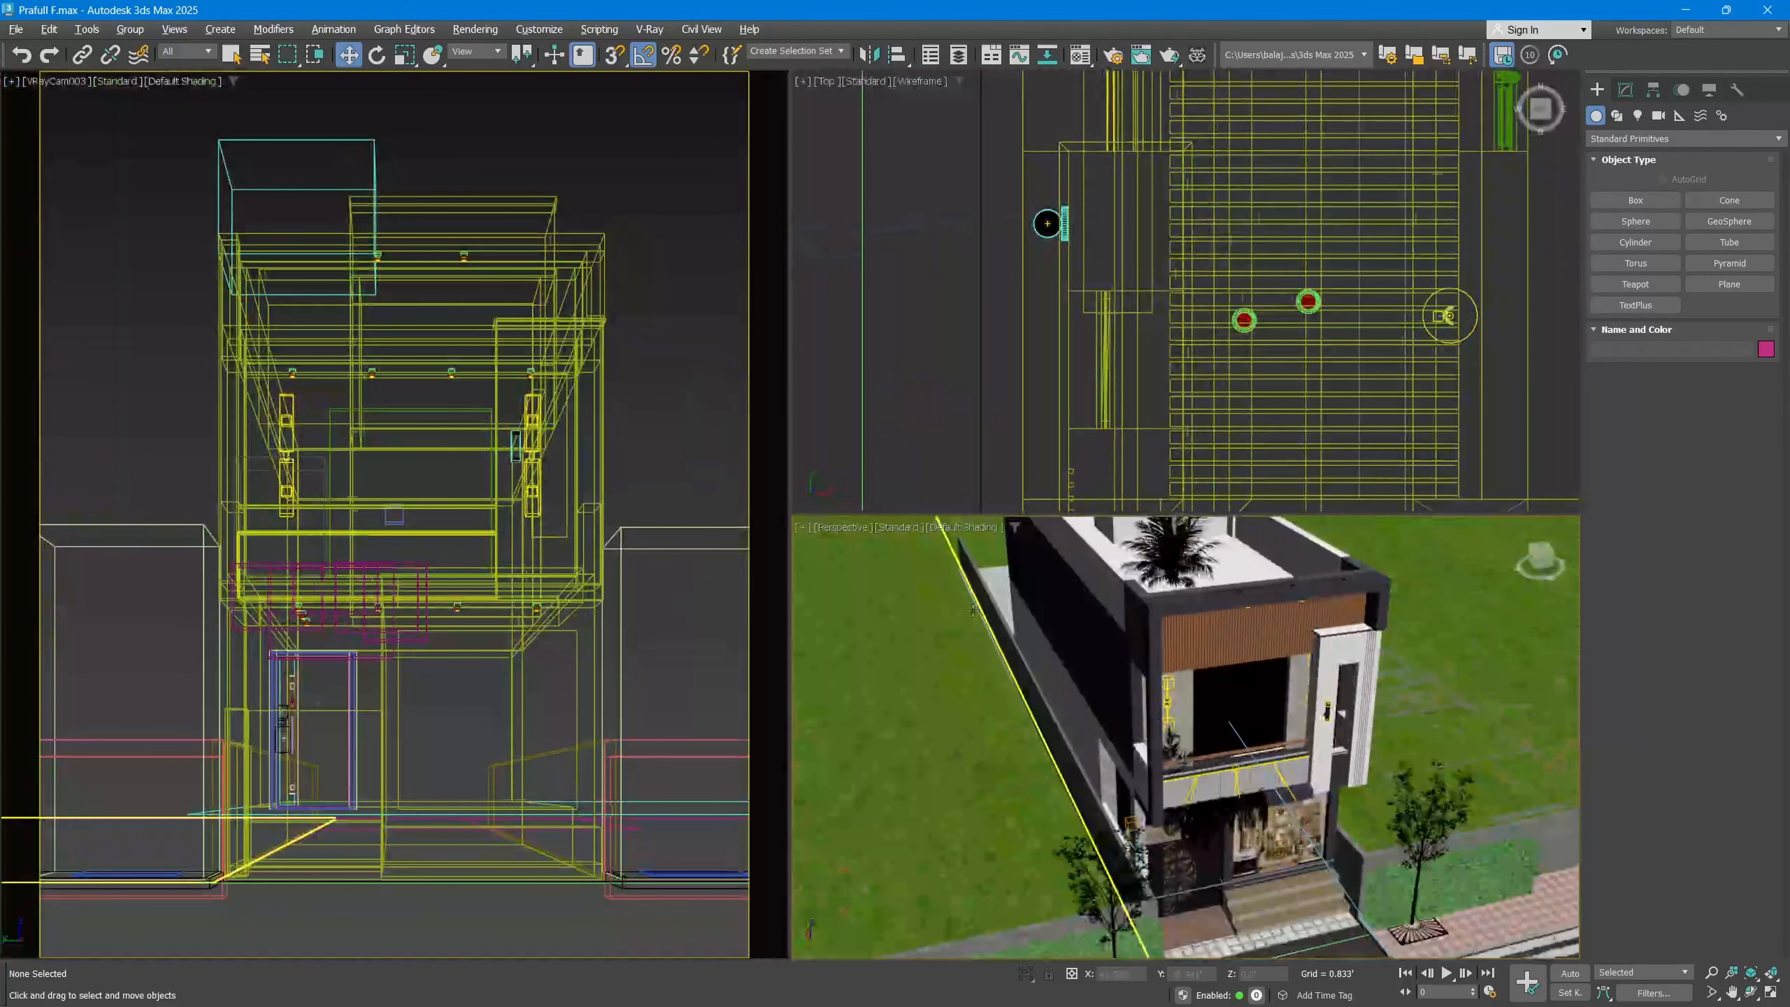
{"action": "key", "text": "alt+w"}
{"action": "key", "text": "alt+w"}
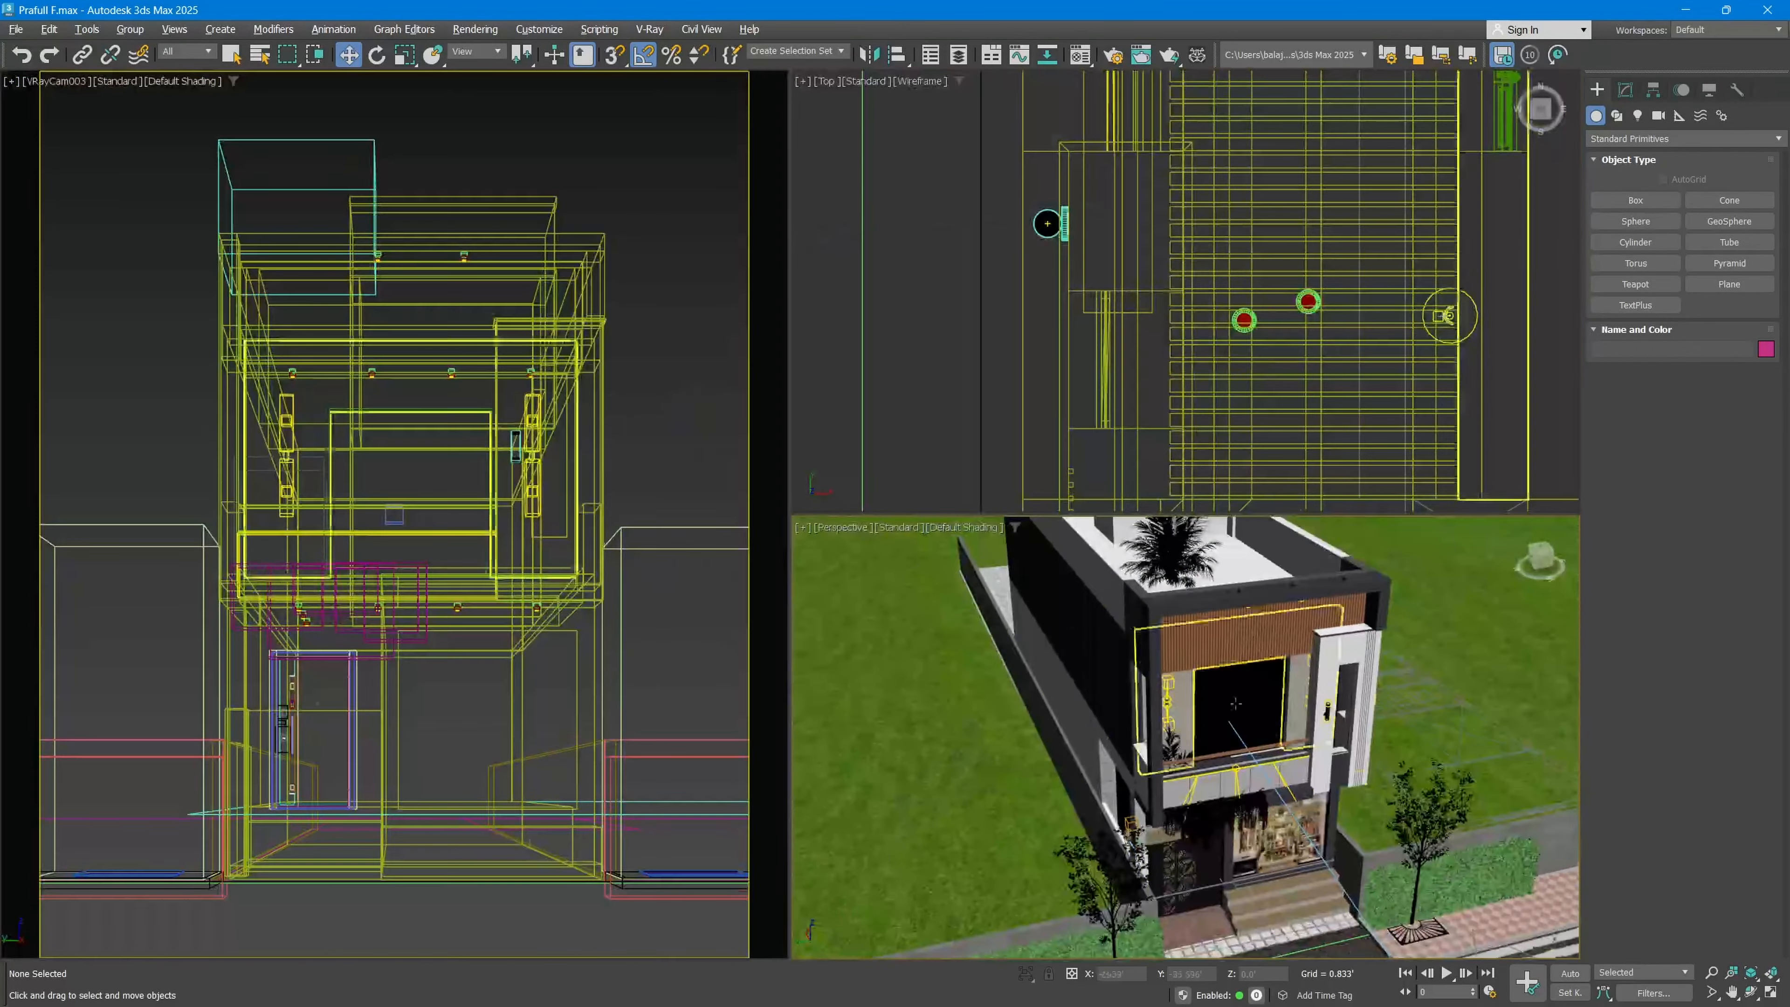
{"action": "left_click", "coordinate": [1772, 992]}
{"action": "left_click", "coordinate": [1771, 992]}
{"action": "left_click", "coordinate": [1771, 992]}
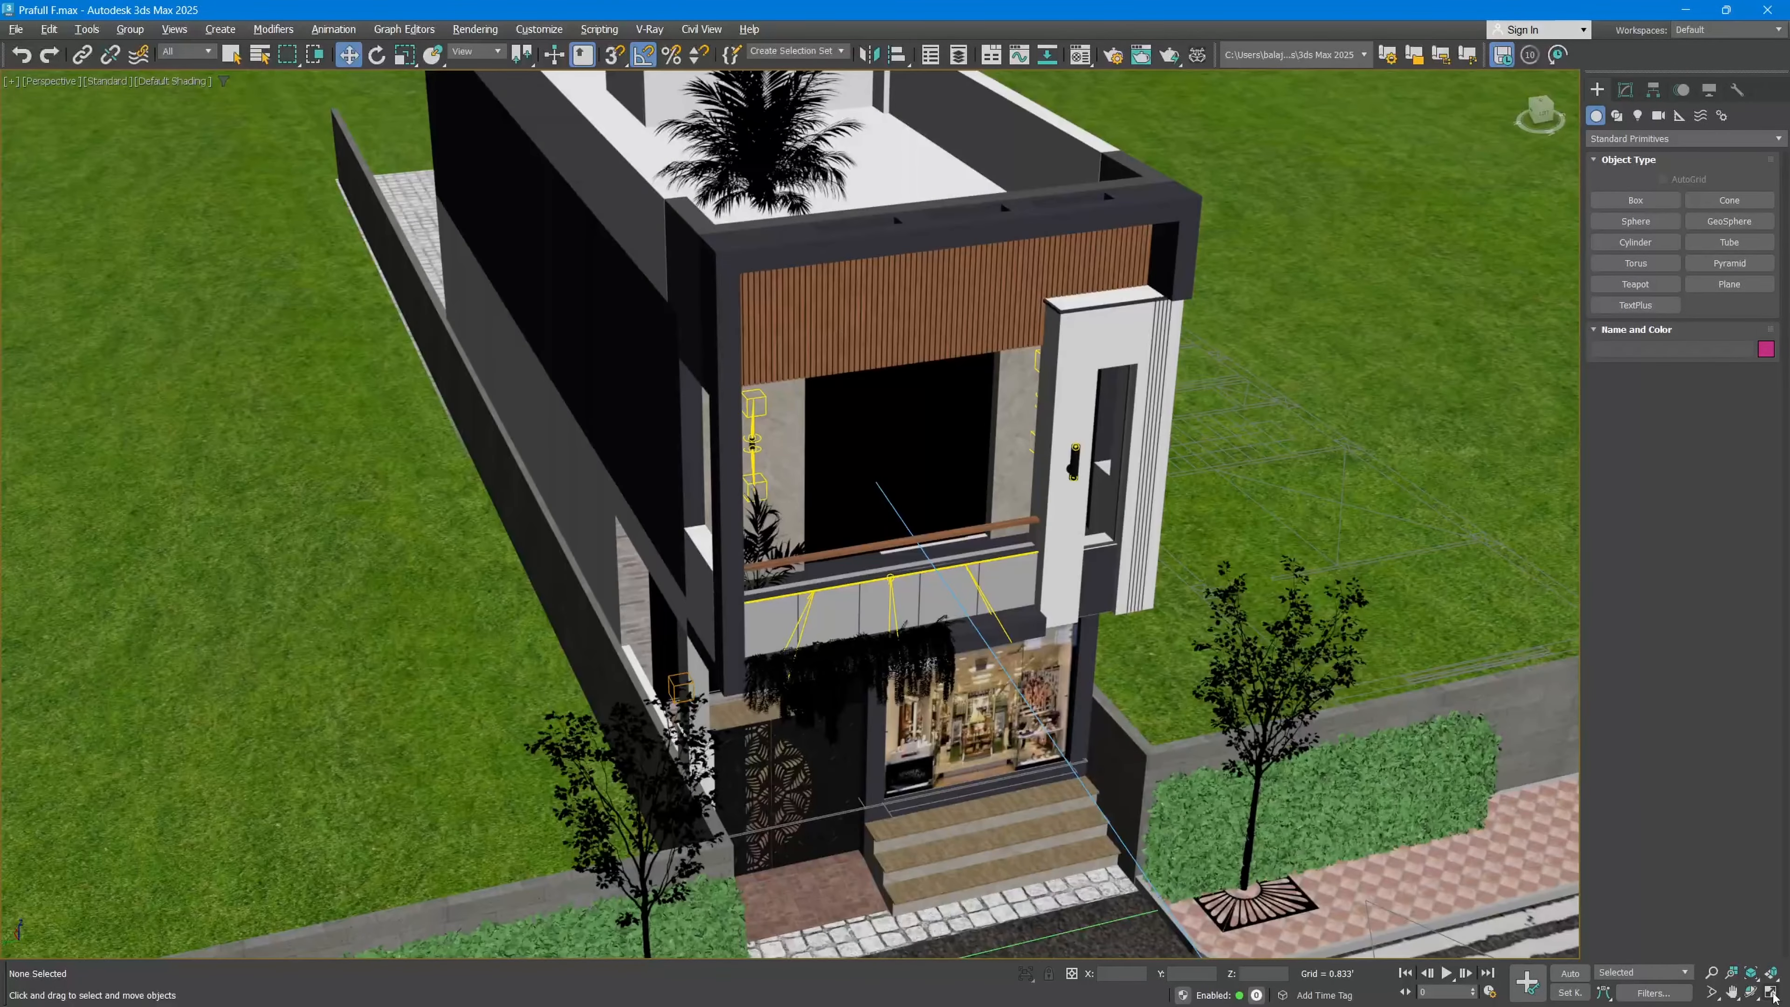
{"action": "left_click", "coordinate": [1771, 992]}
{"action": "left_click", "coordinate": [1771, 992]}
{"action": "left_click", "coordinate": [1771, 992]}
{"action": "left_click", "coordinate": [1771, 992]}
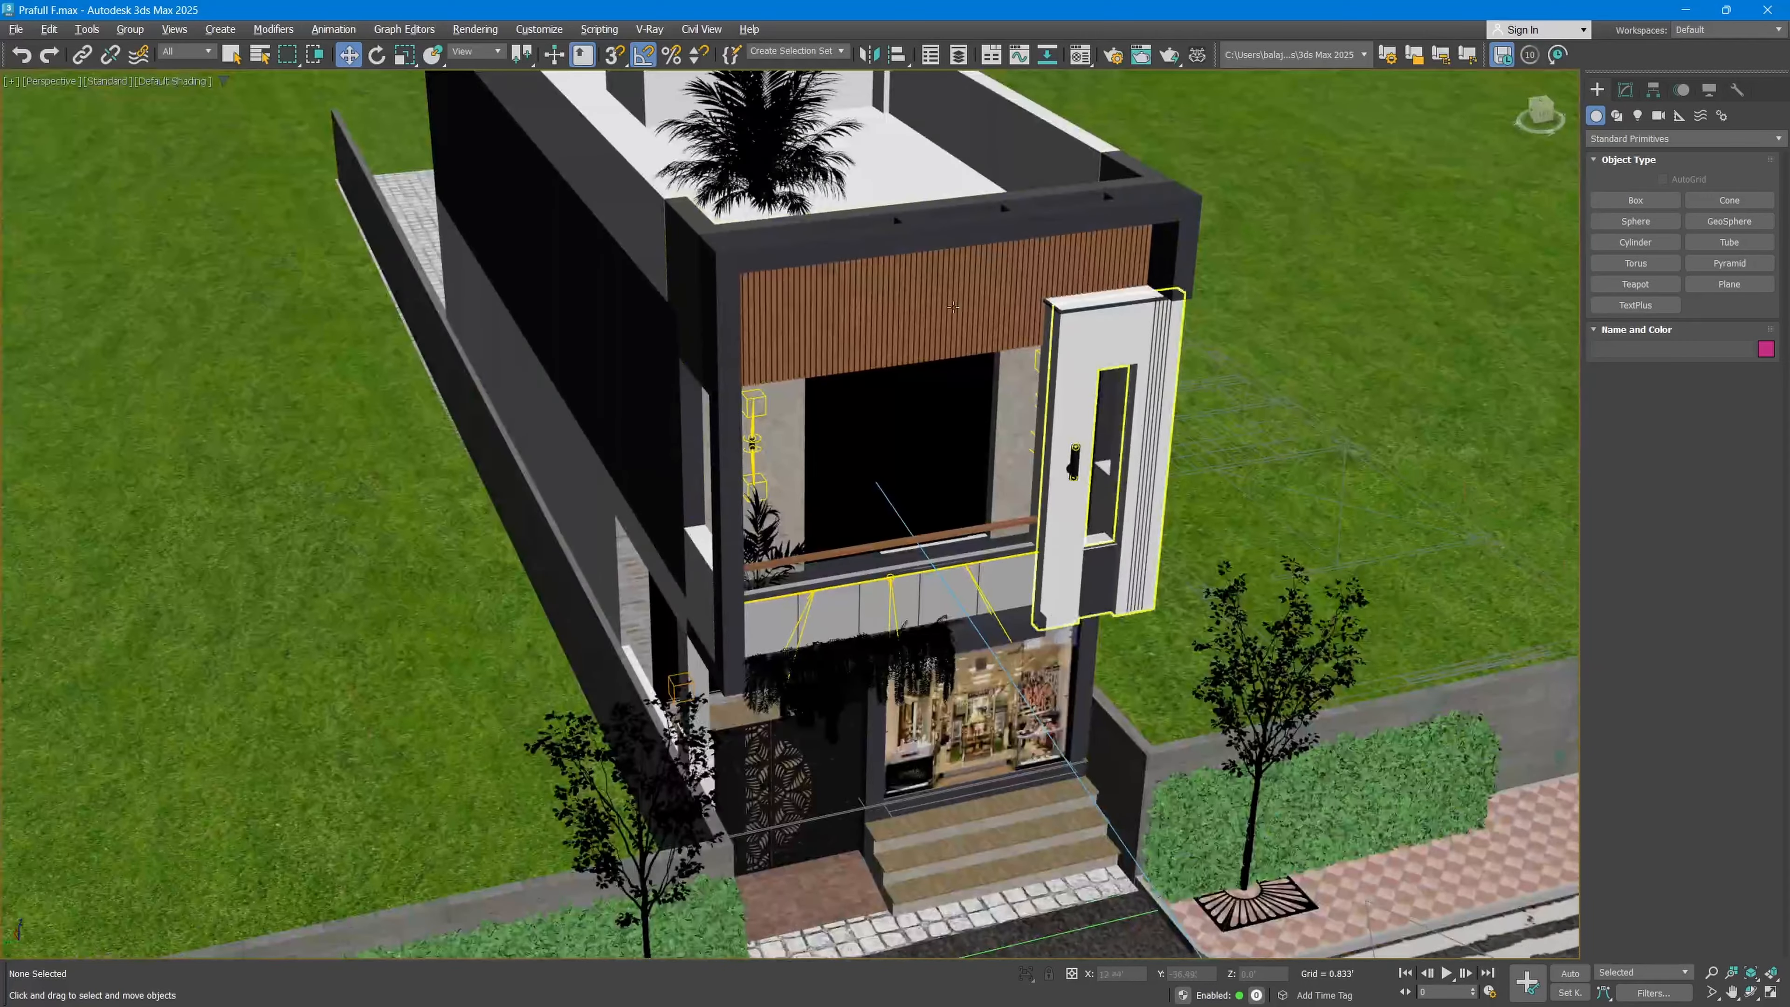
Step: View the Top viewport maximized, and examine the facade up close in the maximized perspective viewport
{"action": "key", "text": "alt+w"}
{"action": "left_click", "coordinate": [927, 241]}
{"action": "key", "text": "alt+w"}
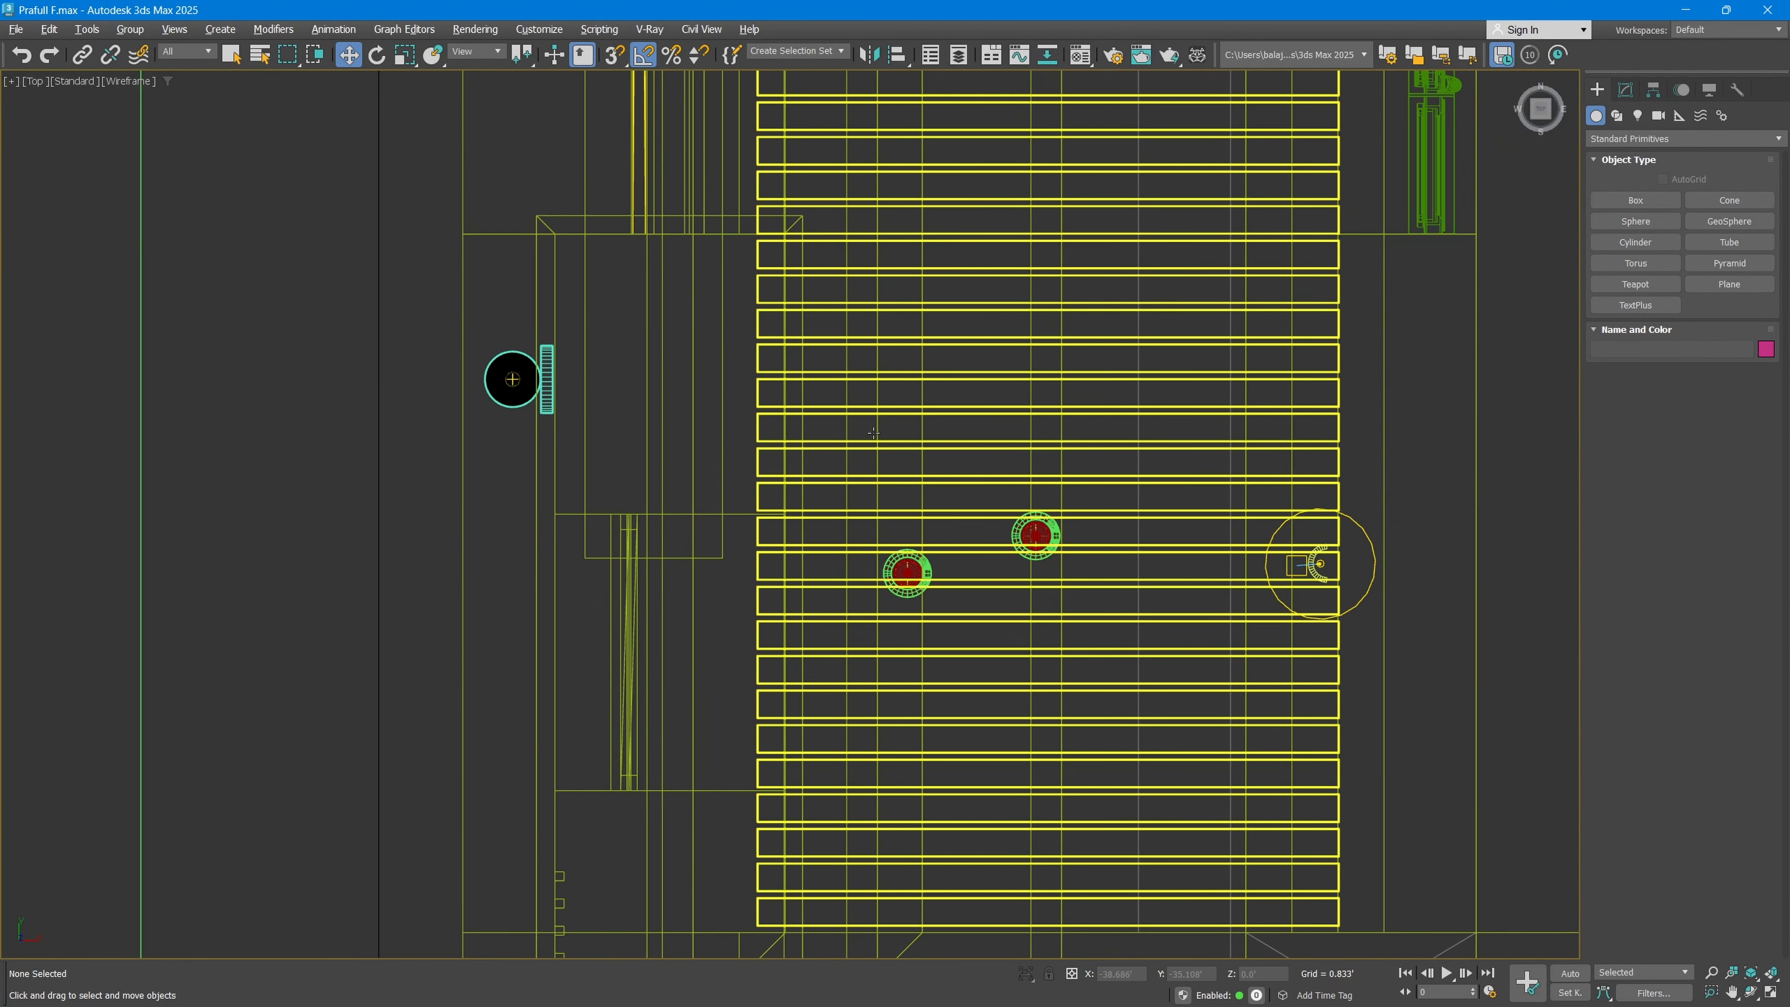
{"action": "key", "text": "alt+w"}
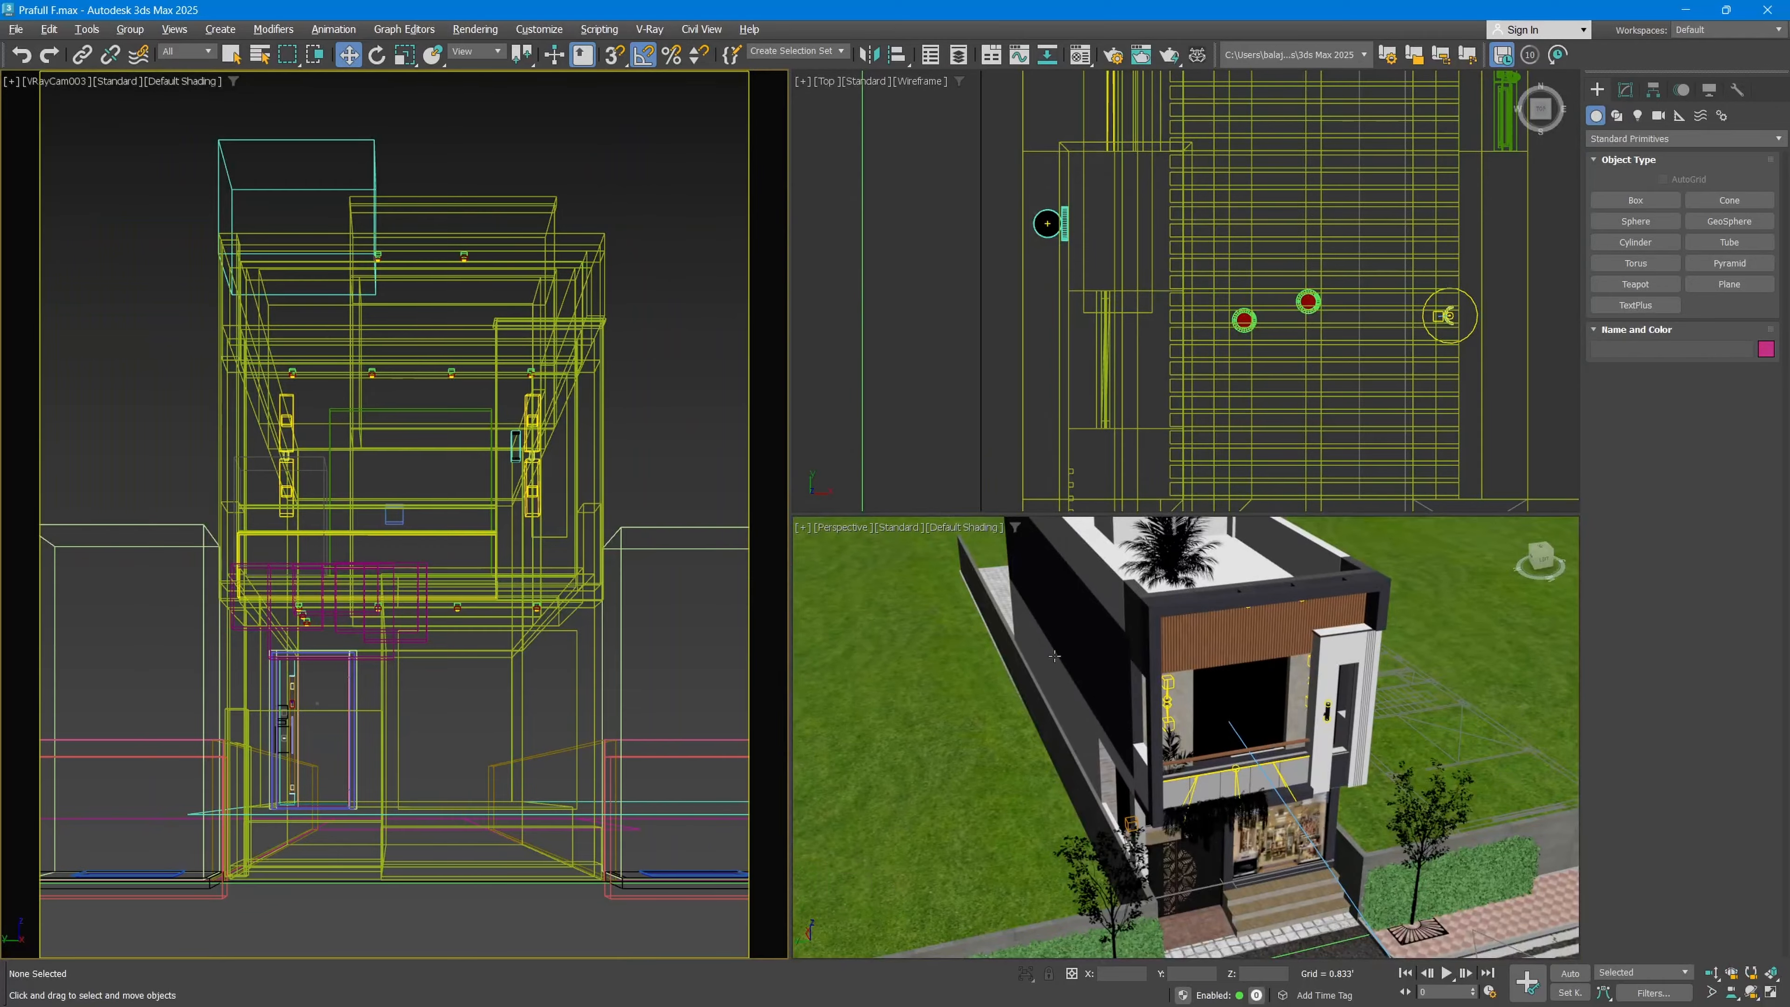
{"action": "middle_click", "coordinate": [1055, 656]}
{"action": "key", "text": "alt+w"}
{"action": "middle_click_drag", "start_coordinate": [1051, 638], "coordinate": [963, 297], "text": "alt"}
{"action": "scroll", "coordinate": [962, 296], "scroll_direction": "up", "scroll_amount": 2}
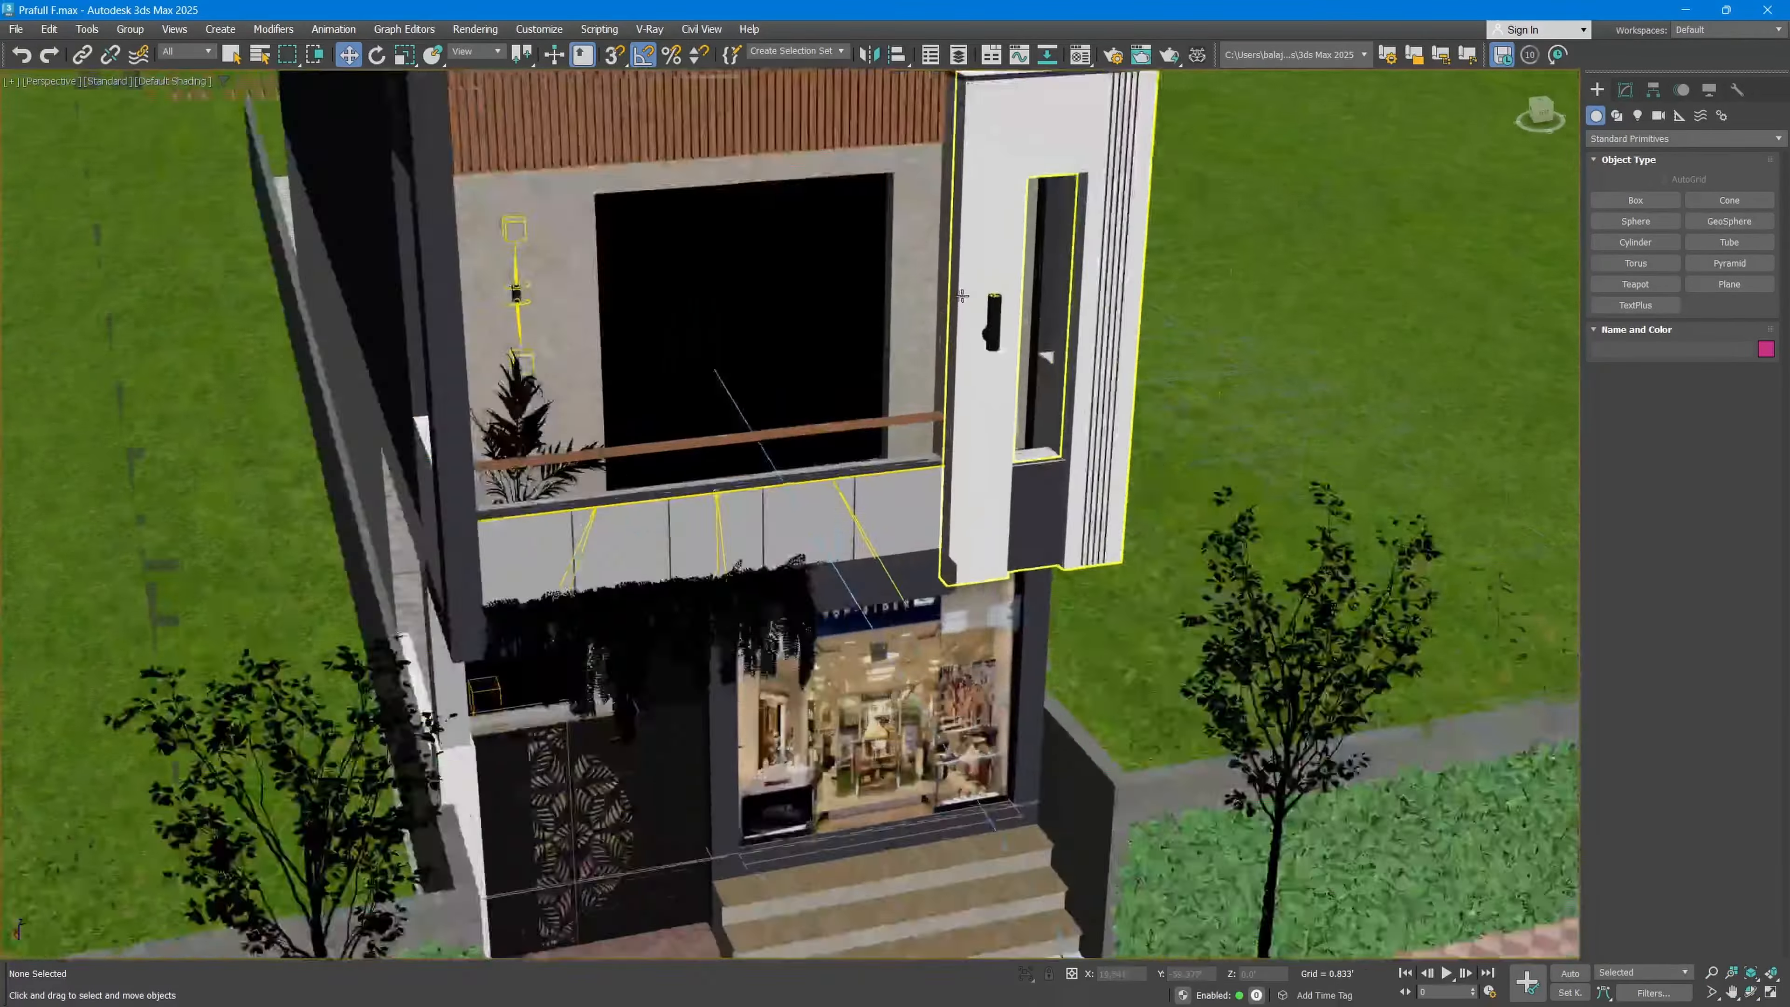
{"action": "scroll", "coordinate": [963, 296], "scroll_direction": "up", "scroll_amount": 2}
{"action": "scroll", "coordinate": [1008, 358], "scroll_direction": "down", "scroll_amount": 2}
Step: Choose the Drawing2 file on the desktop for import into the scene
{"action": "middle_click_drag", "start_coordinate": [520, 408], "coordinate": [1036, 500]}
{"action": "middle_click_drag", "start_coordinate": [564, 514], "coordinate": [761, 473], "text": "alt"}
{"action": "middle_click_drag", "start_coordinate": [761, 473], "coordinate": [1003, 596]}
{"action": "scroll", "coordinate": [1003, 596], "scroll_direction": "down", "scroll_amount": 2}
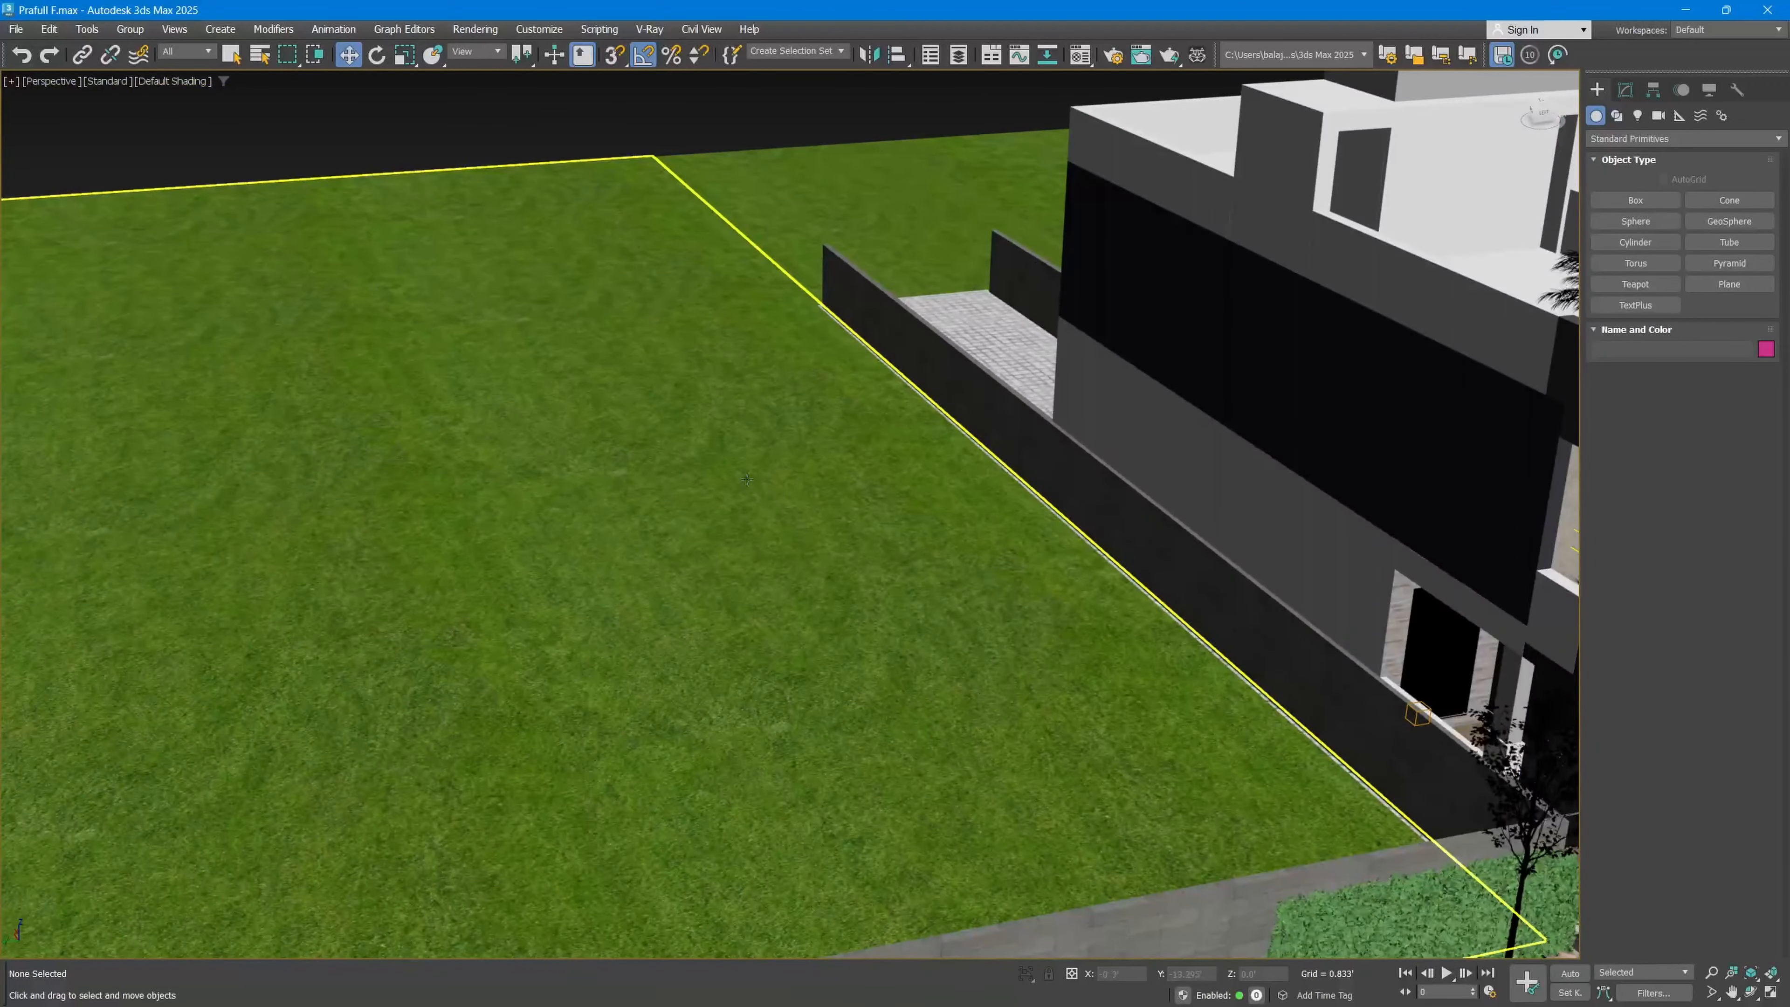
{"action": "left_click", "coordinate": [16, 29]}
{"action": "mouse_move", "coordinate": [134, 289]}
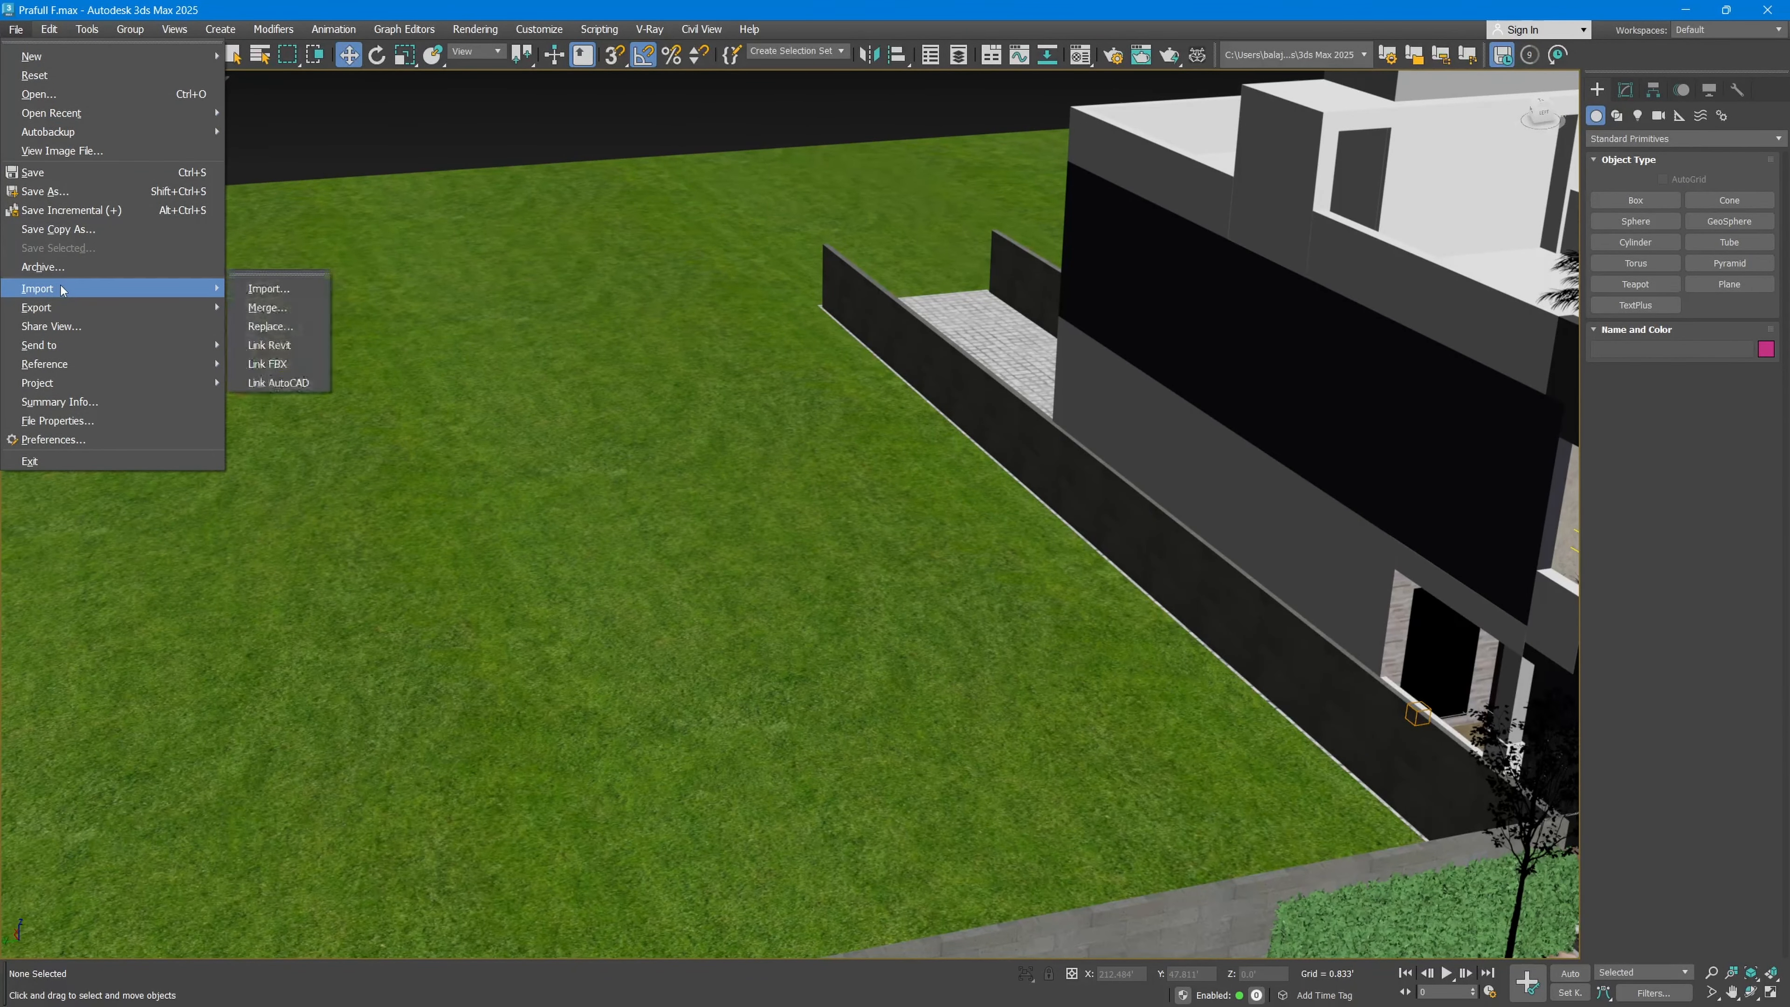
{"action": "left_click", "coordinate": [271, 289]}
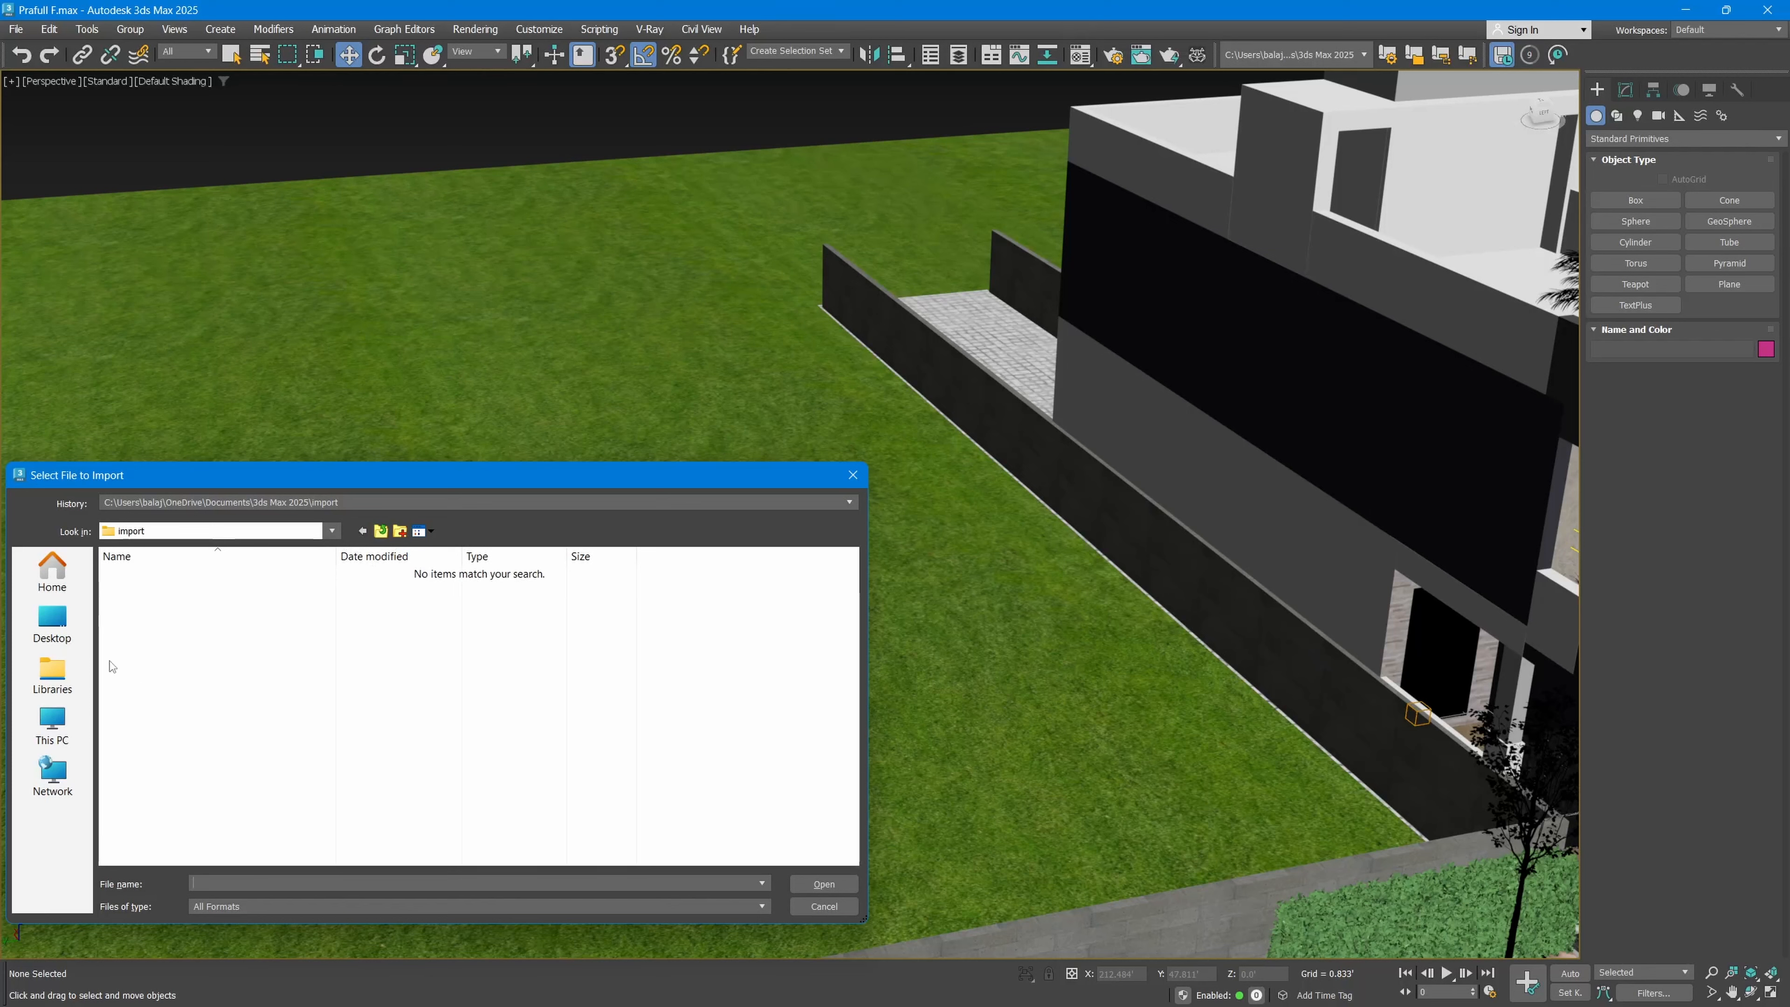
{"action": "left_click", "coordinate": [52, 625]}
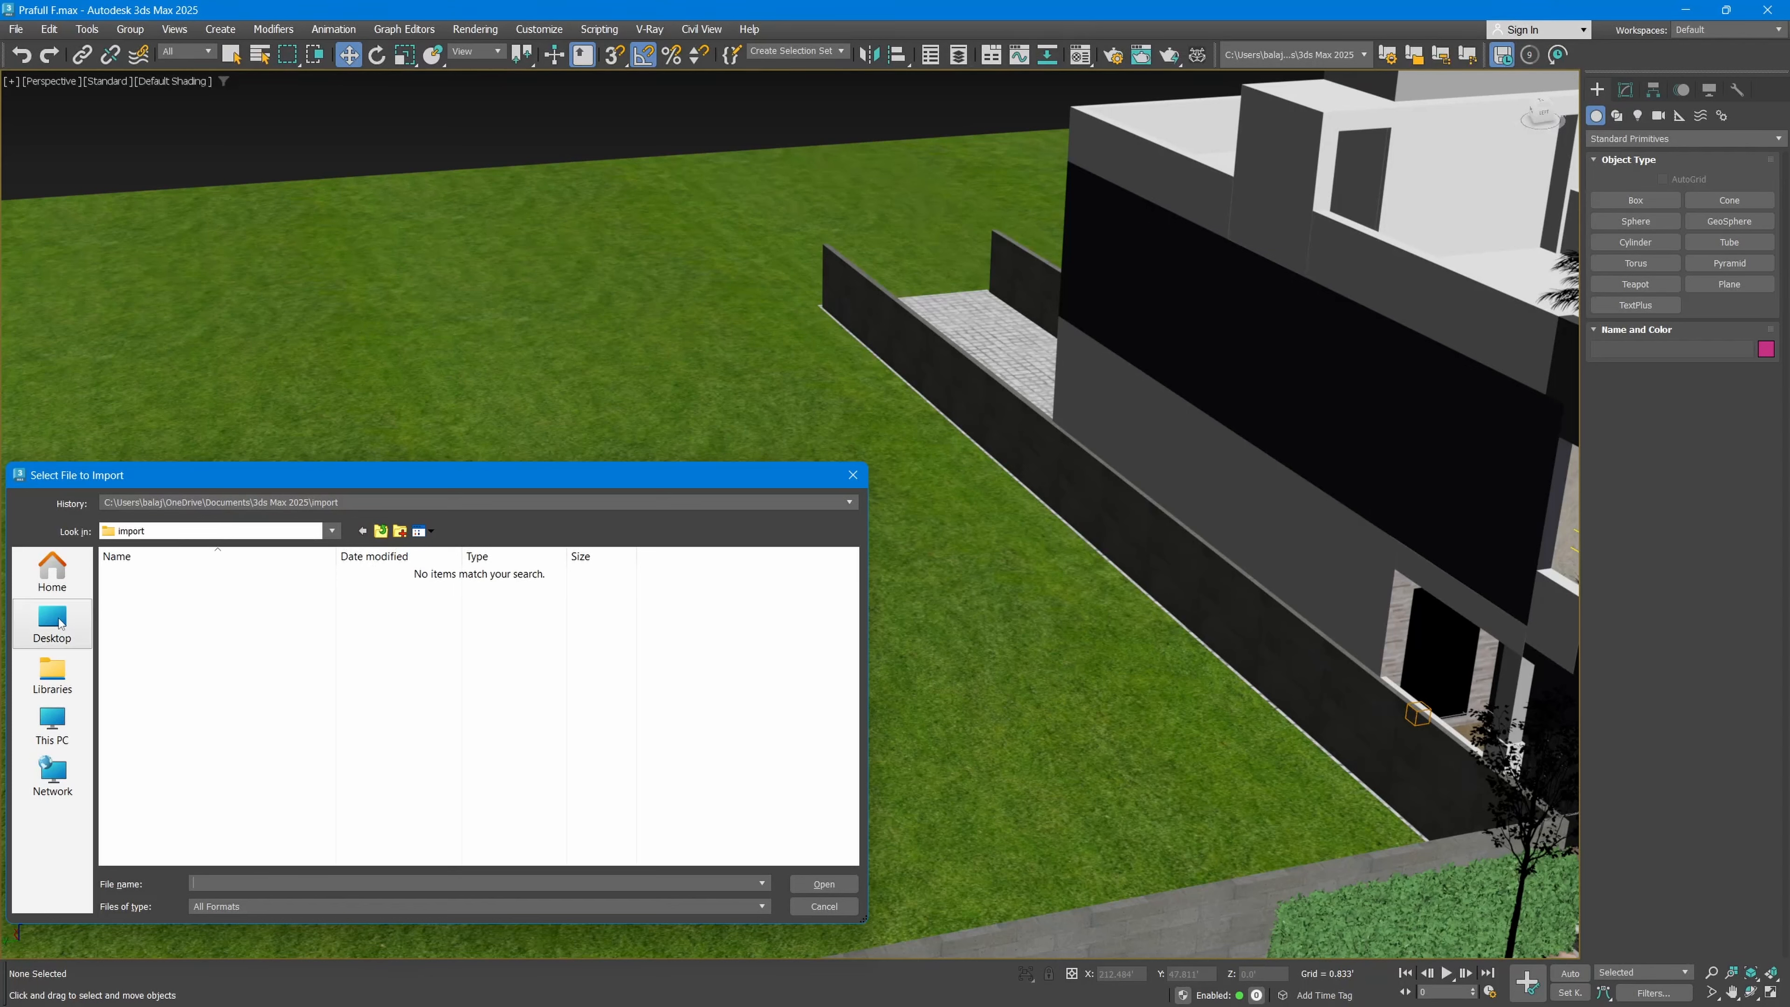
{"action": "left_click", "coordinate": [180, 627]}
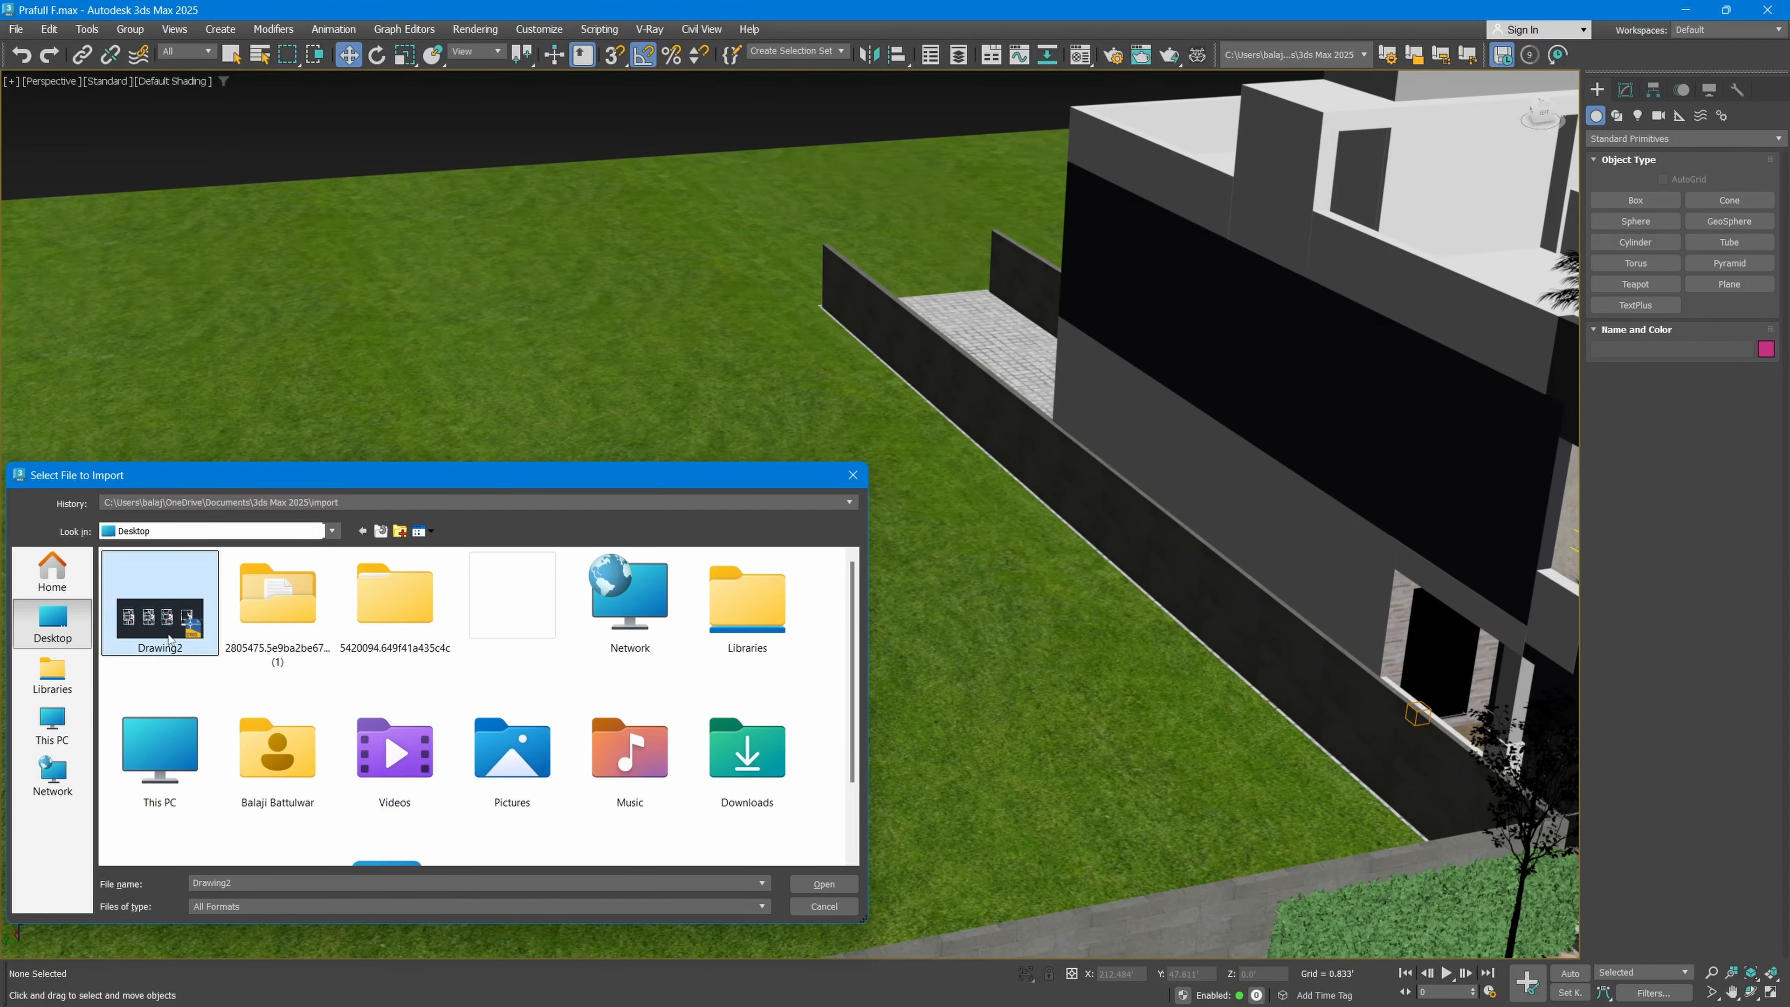
{"action": "left_click", "coordinate": [812, 886]}
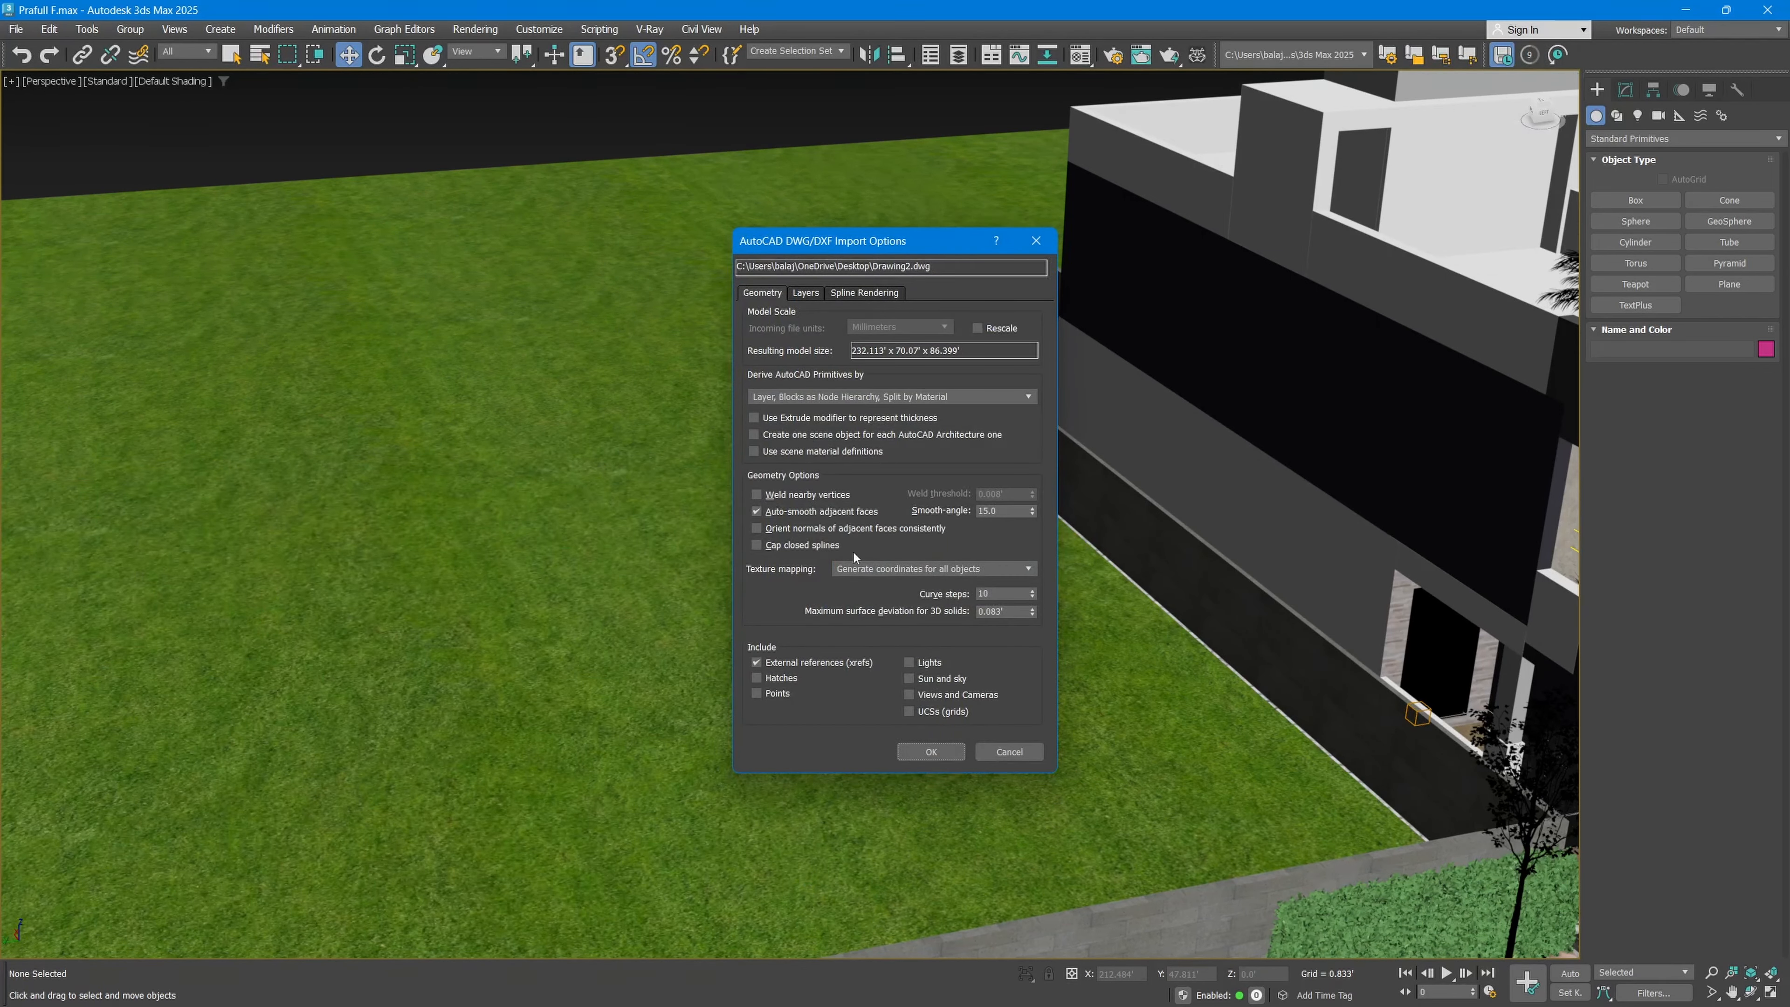
Step: Rescale the incoming drawing with inches as its file units and import it into the scene
{"action": "left_click", "coordinate": [987, 329]}
{"action": "left_click", "coordinate": [892, 325]}
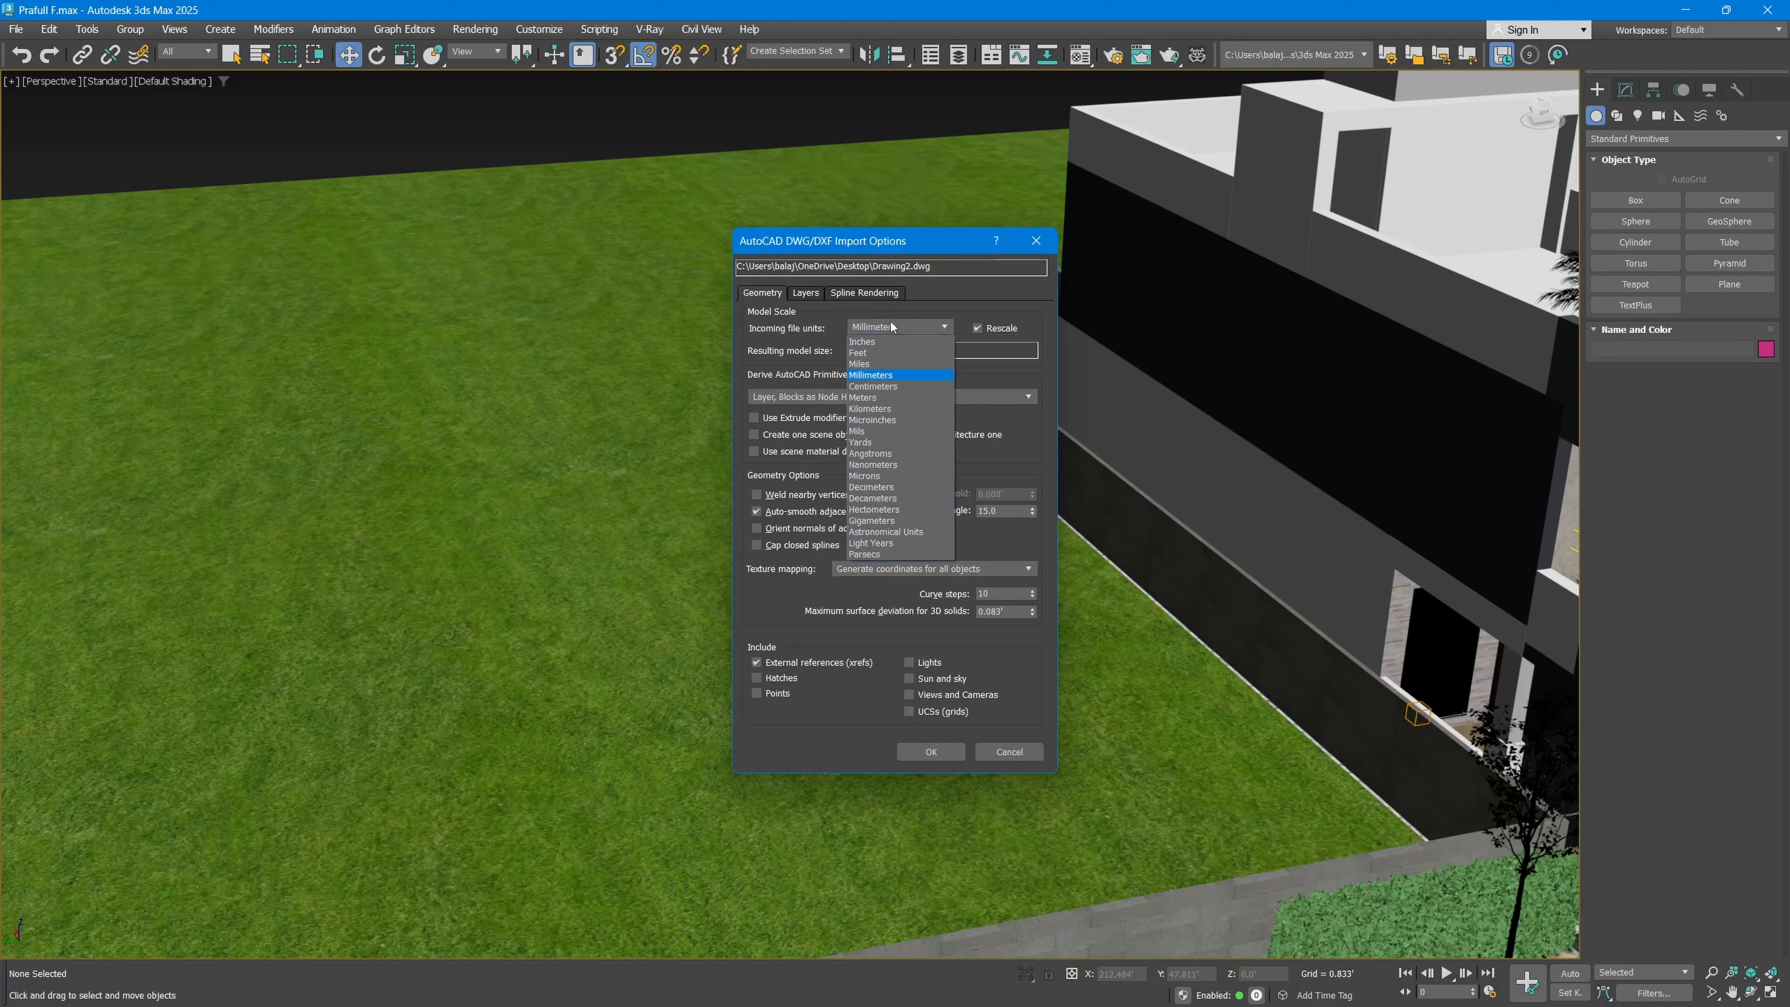
{"action": "left_click", "coordinate": [872, 342]}
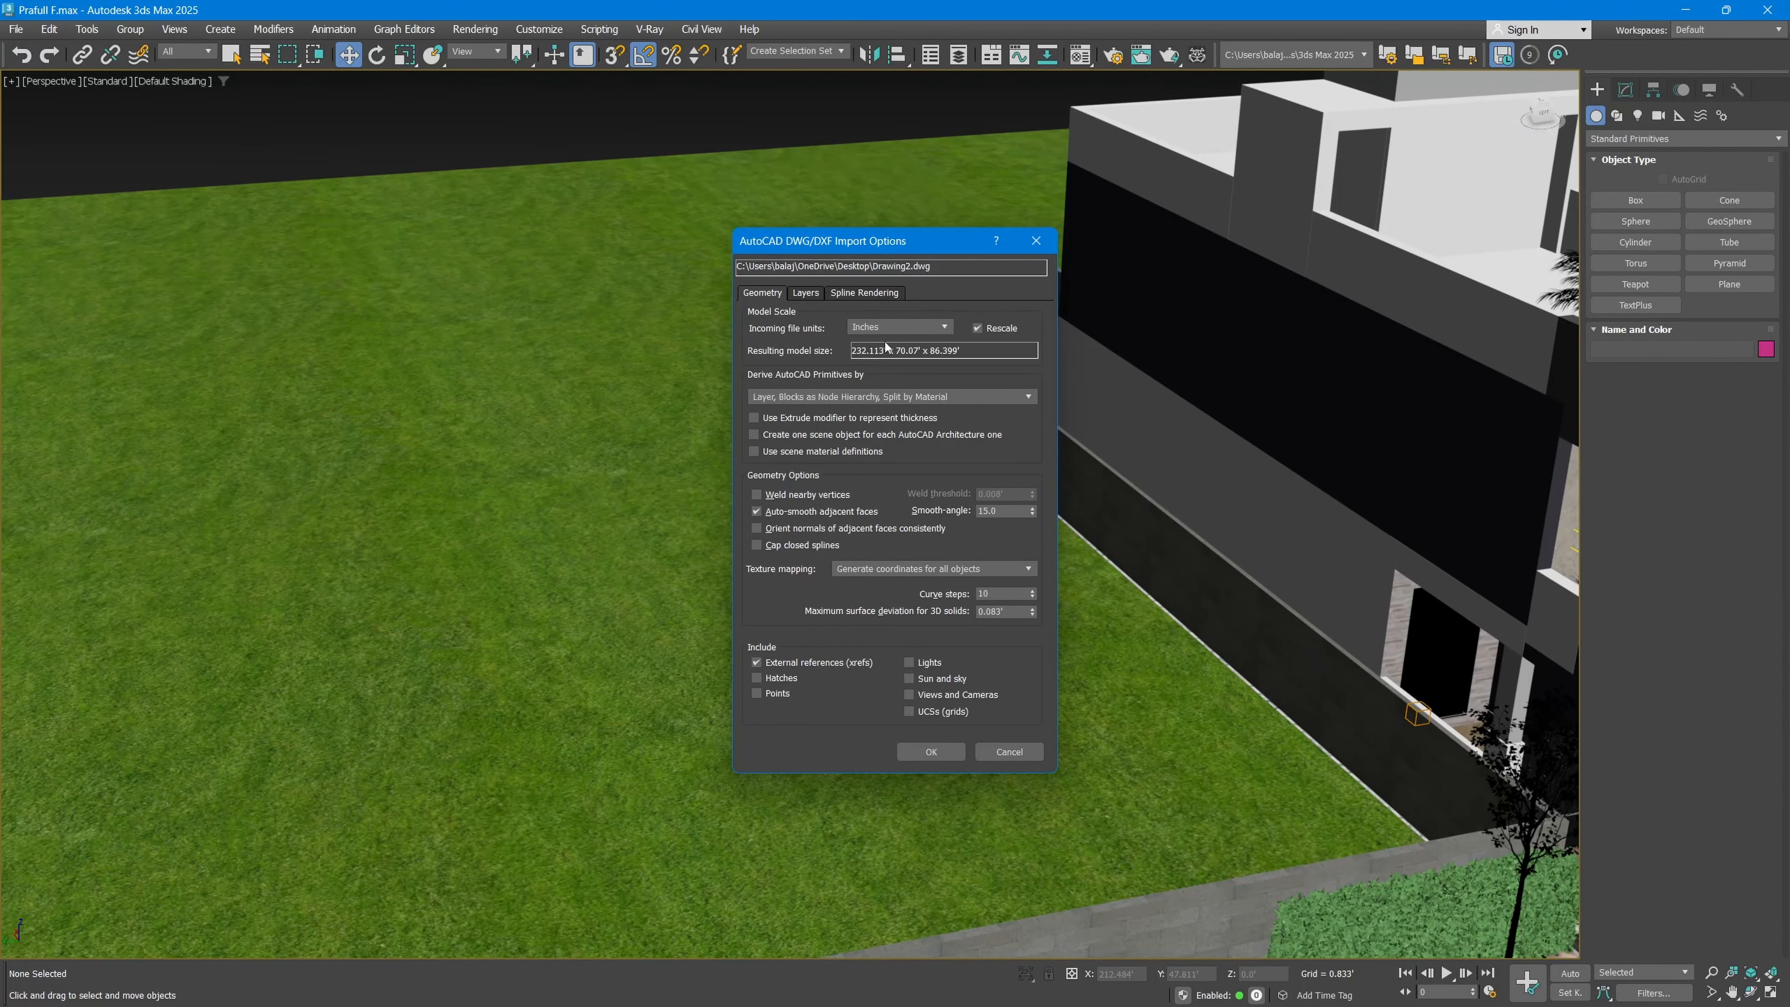
{"action": "left_click", "coordinate": [931, 752]}
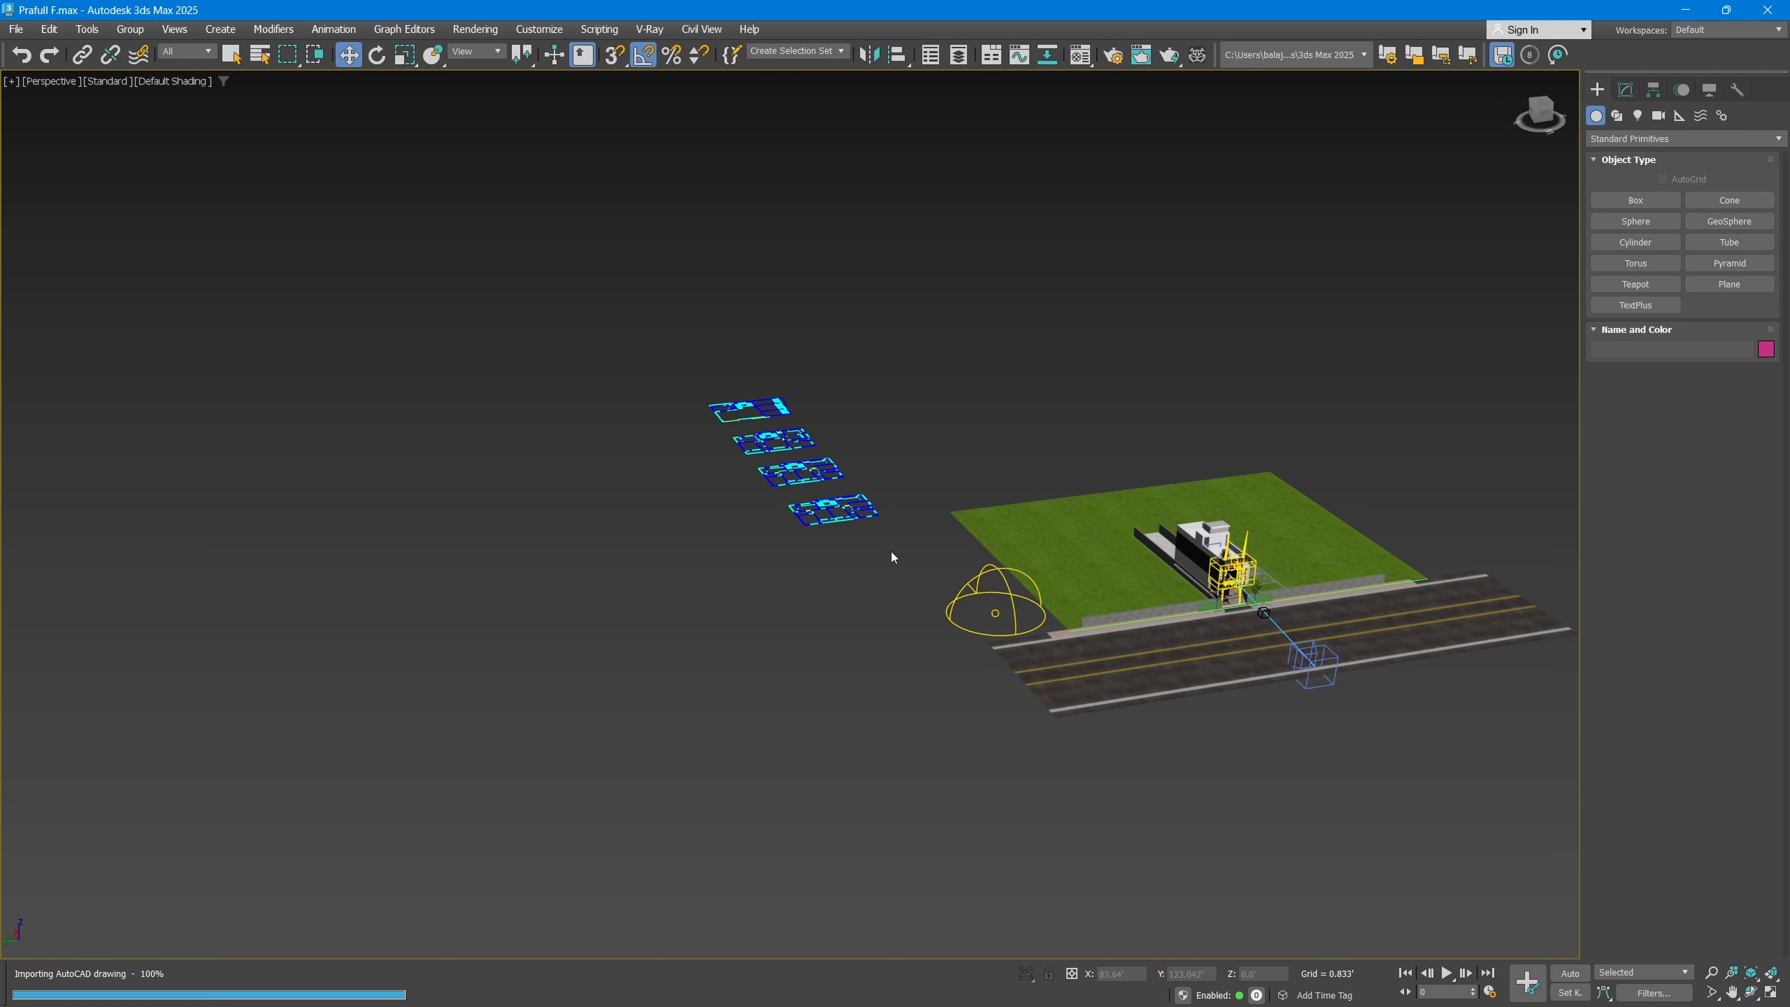
{"action": "middle_click_drag", "start_coordinate": [891, 557], "coordinate": [912, 621]}
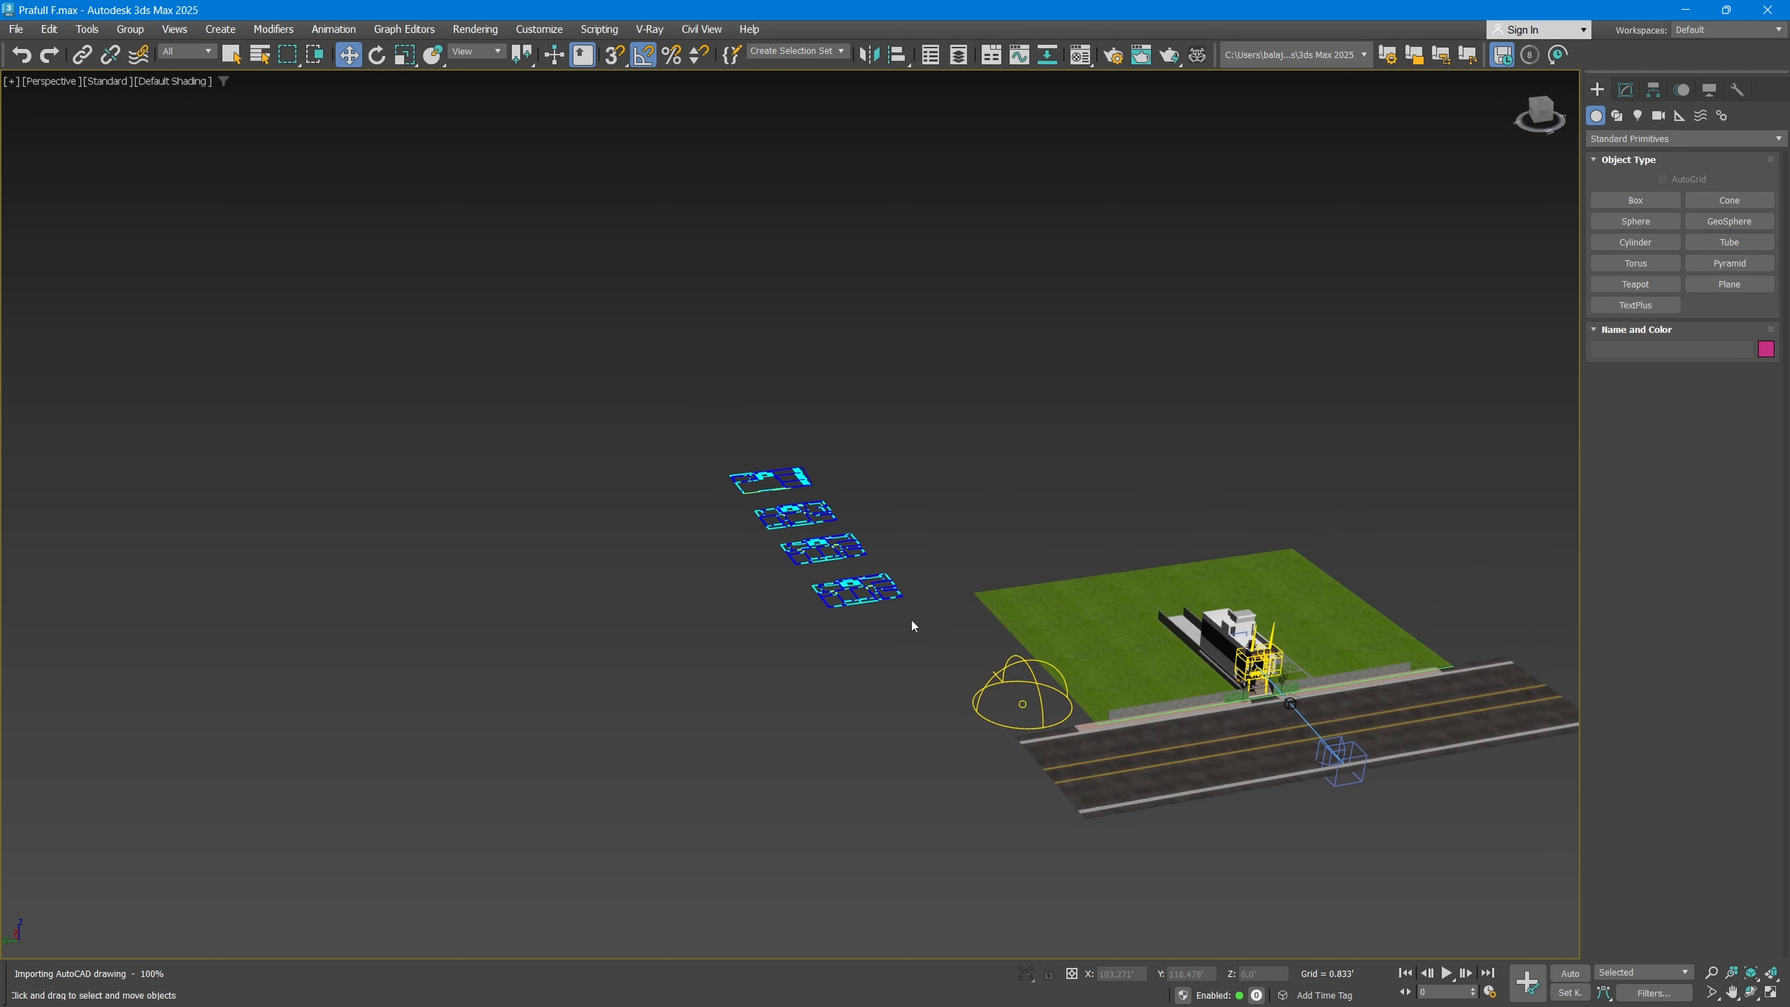
Step: Isolate the imported floor-plan shapes, deselect them and inspect one of the plans up close
{"action": "left_click_drag", "start_coordinate": [899, 666], "coordinate": [924, 668]}
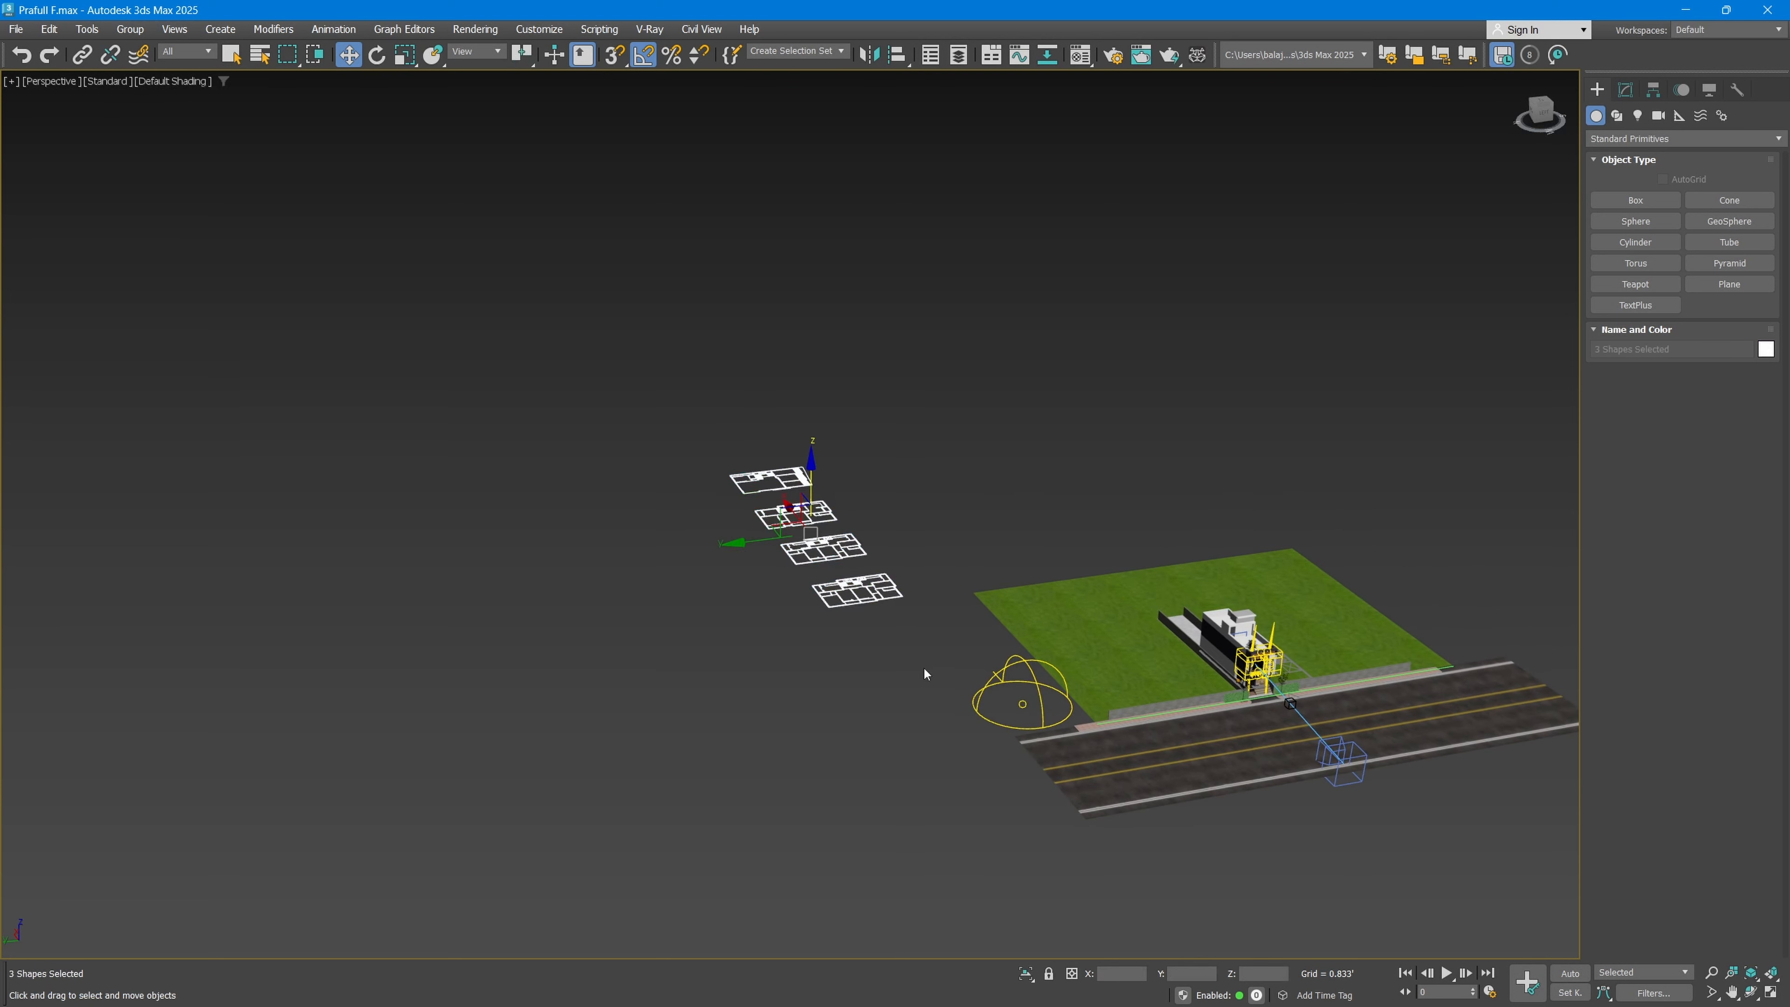
{"action": "key", "text": "1"}
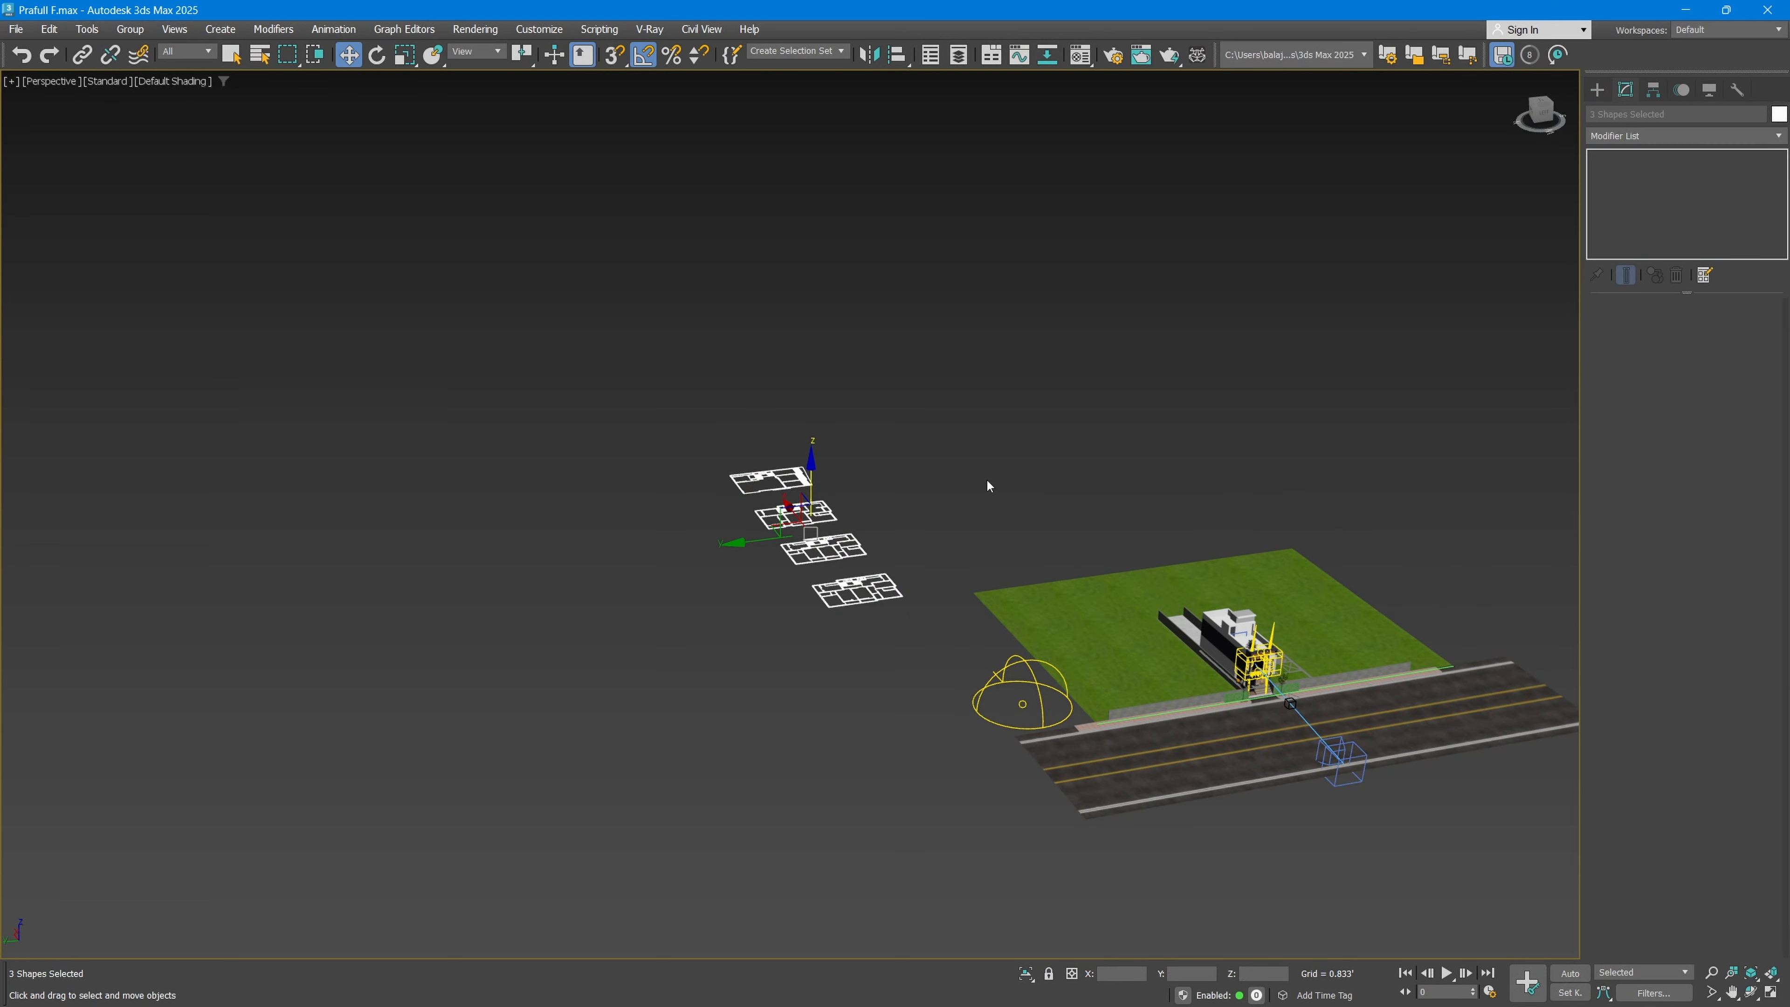
{"action": "key", "text": "alt+q"}
{"action": "left_click", "coordinate": [978, 556]}
{"action": "middle_click_drag", "start_coordinate": [978, 555], "coordinate": [889, 599], "text": "alt"}
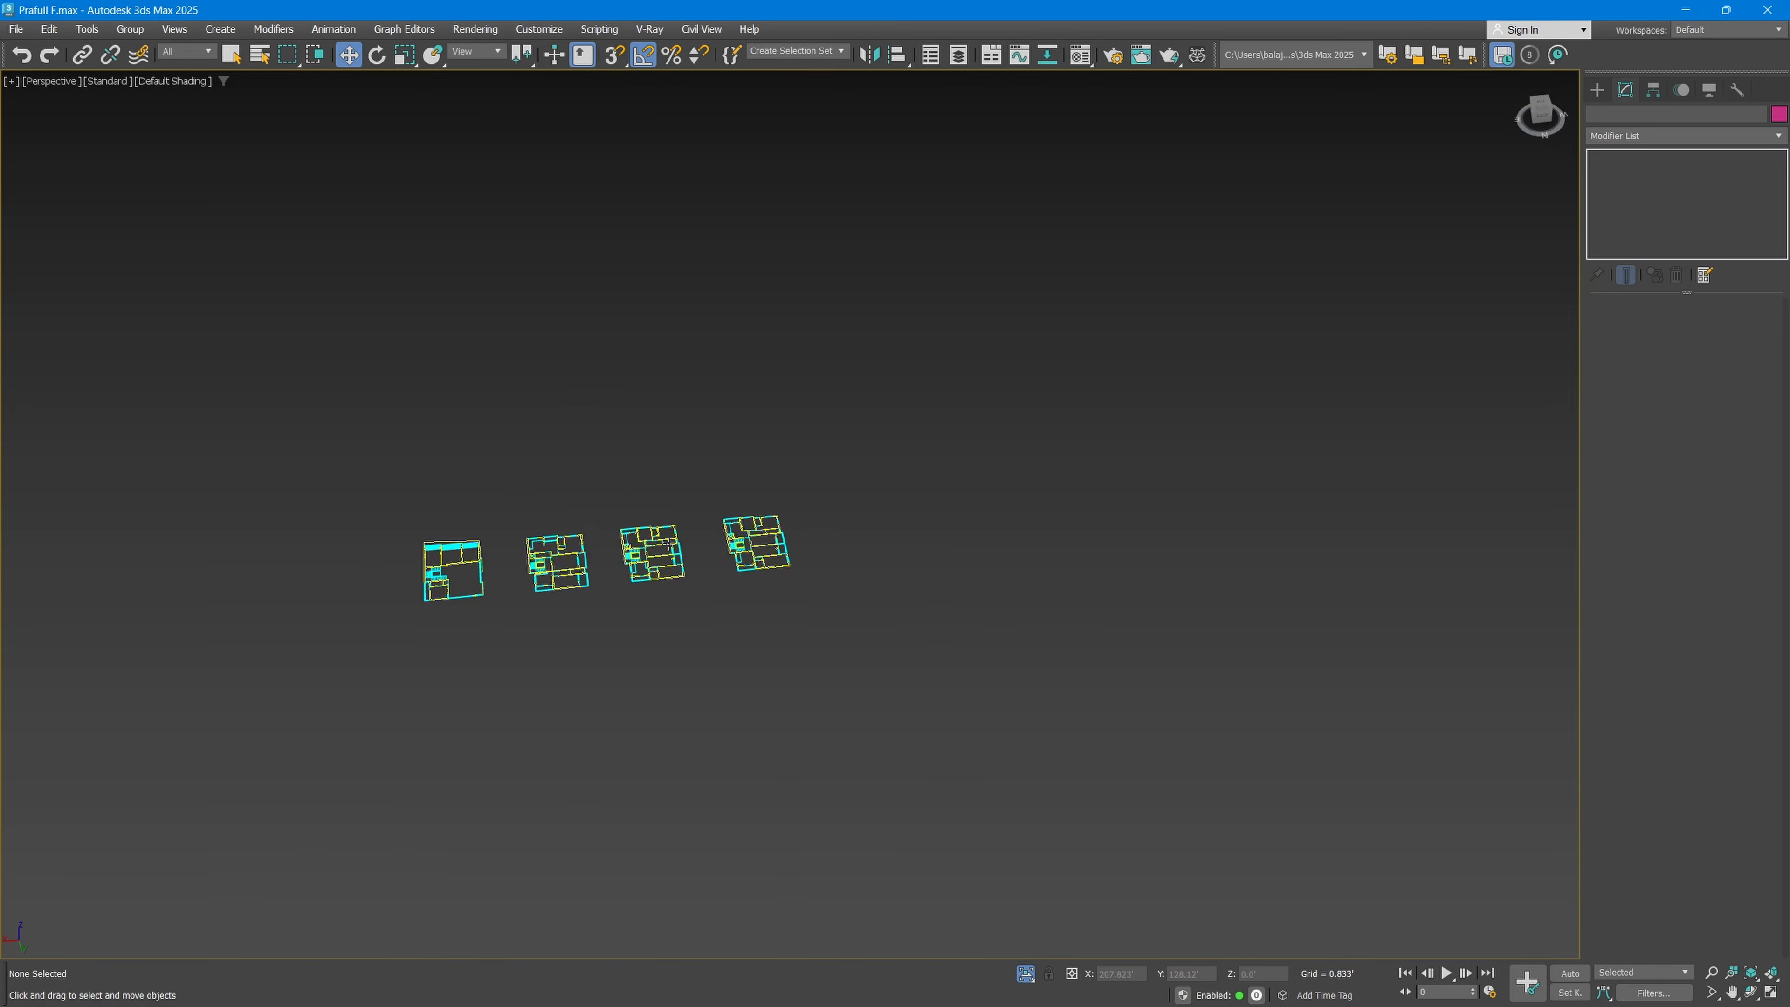
{"action": "scroll", "coordinate": [670, 546], "scroll_direction": "up", "scroll_amount": 10}
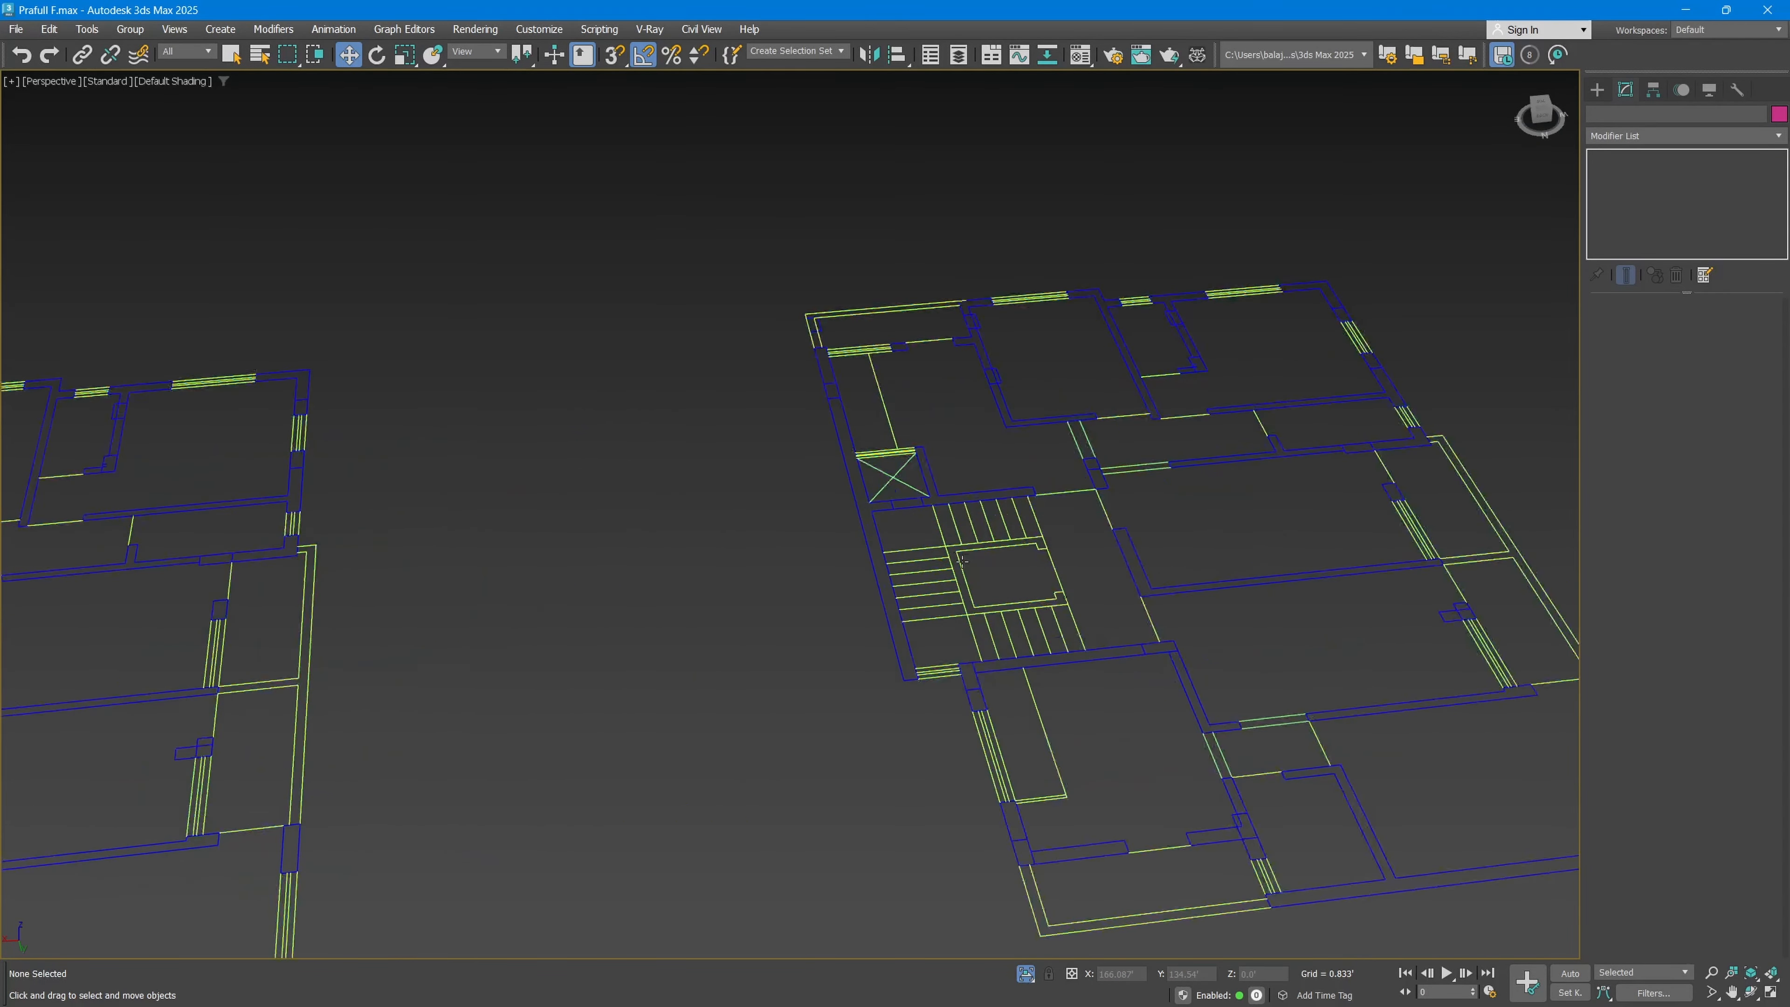
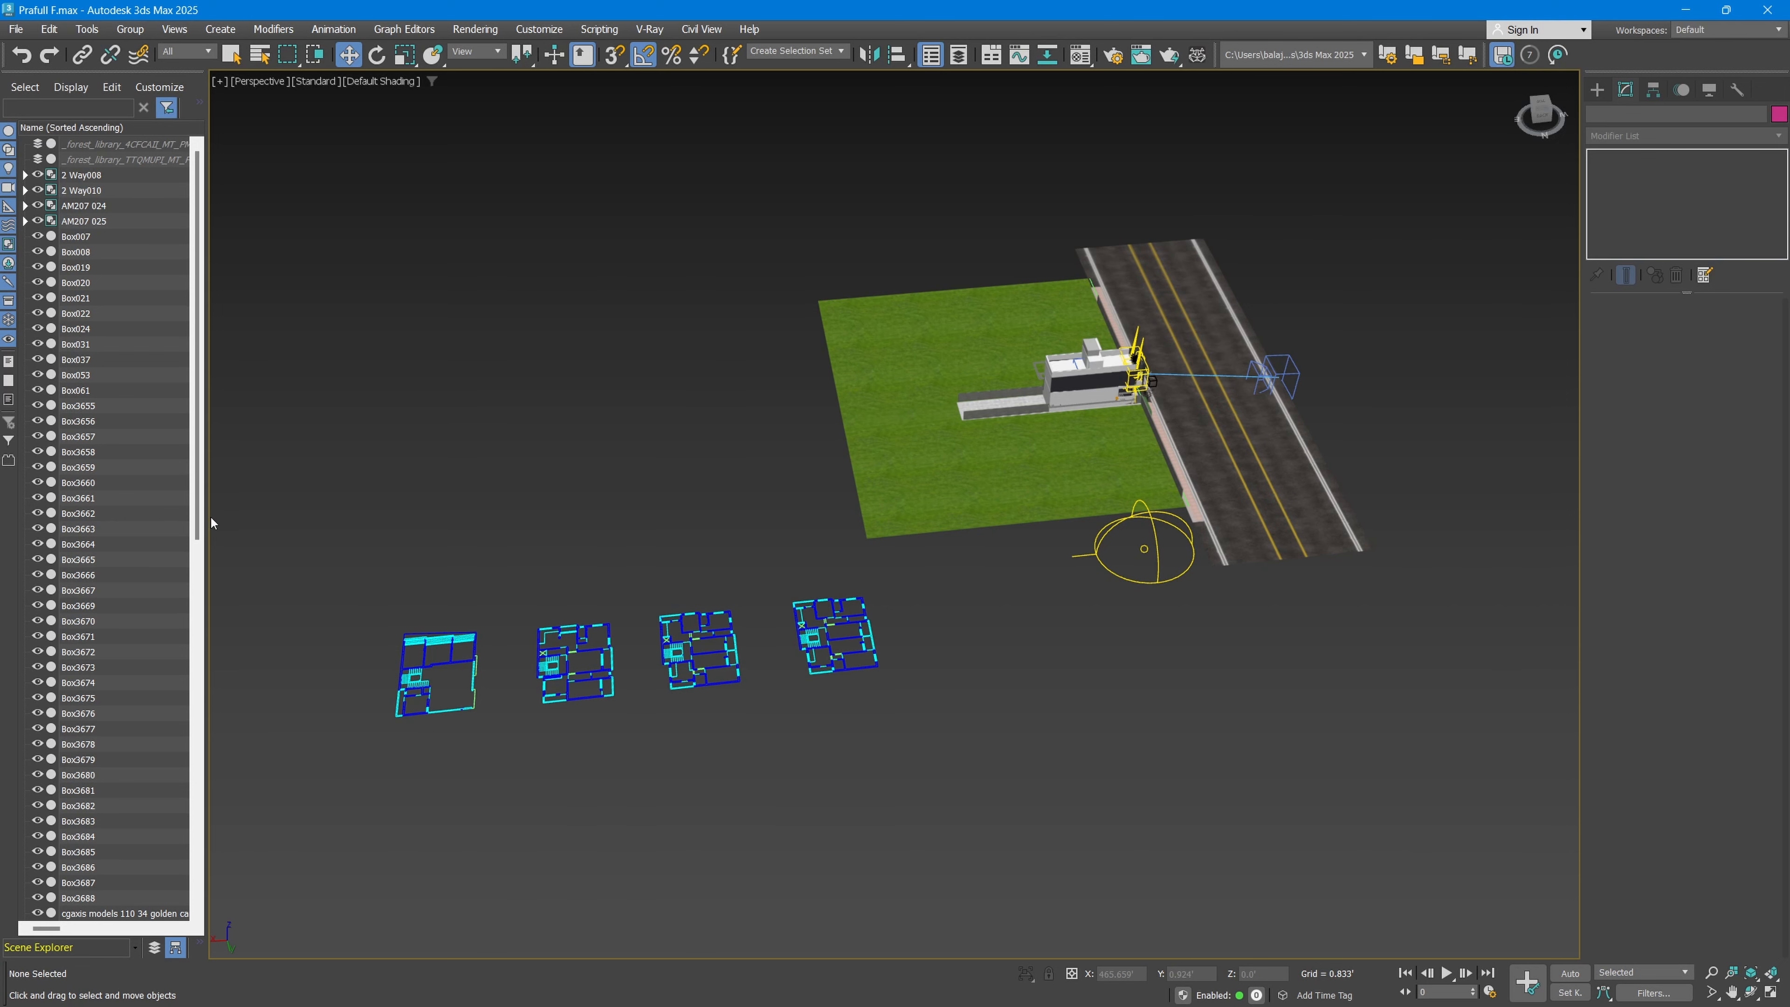
Step: Widen the Scene Explorer so that longer object names fit
{"action": "left_click_drag", "start_coordinate": [205, 505], "coordinate": [341, 511]}
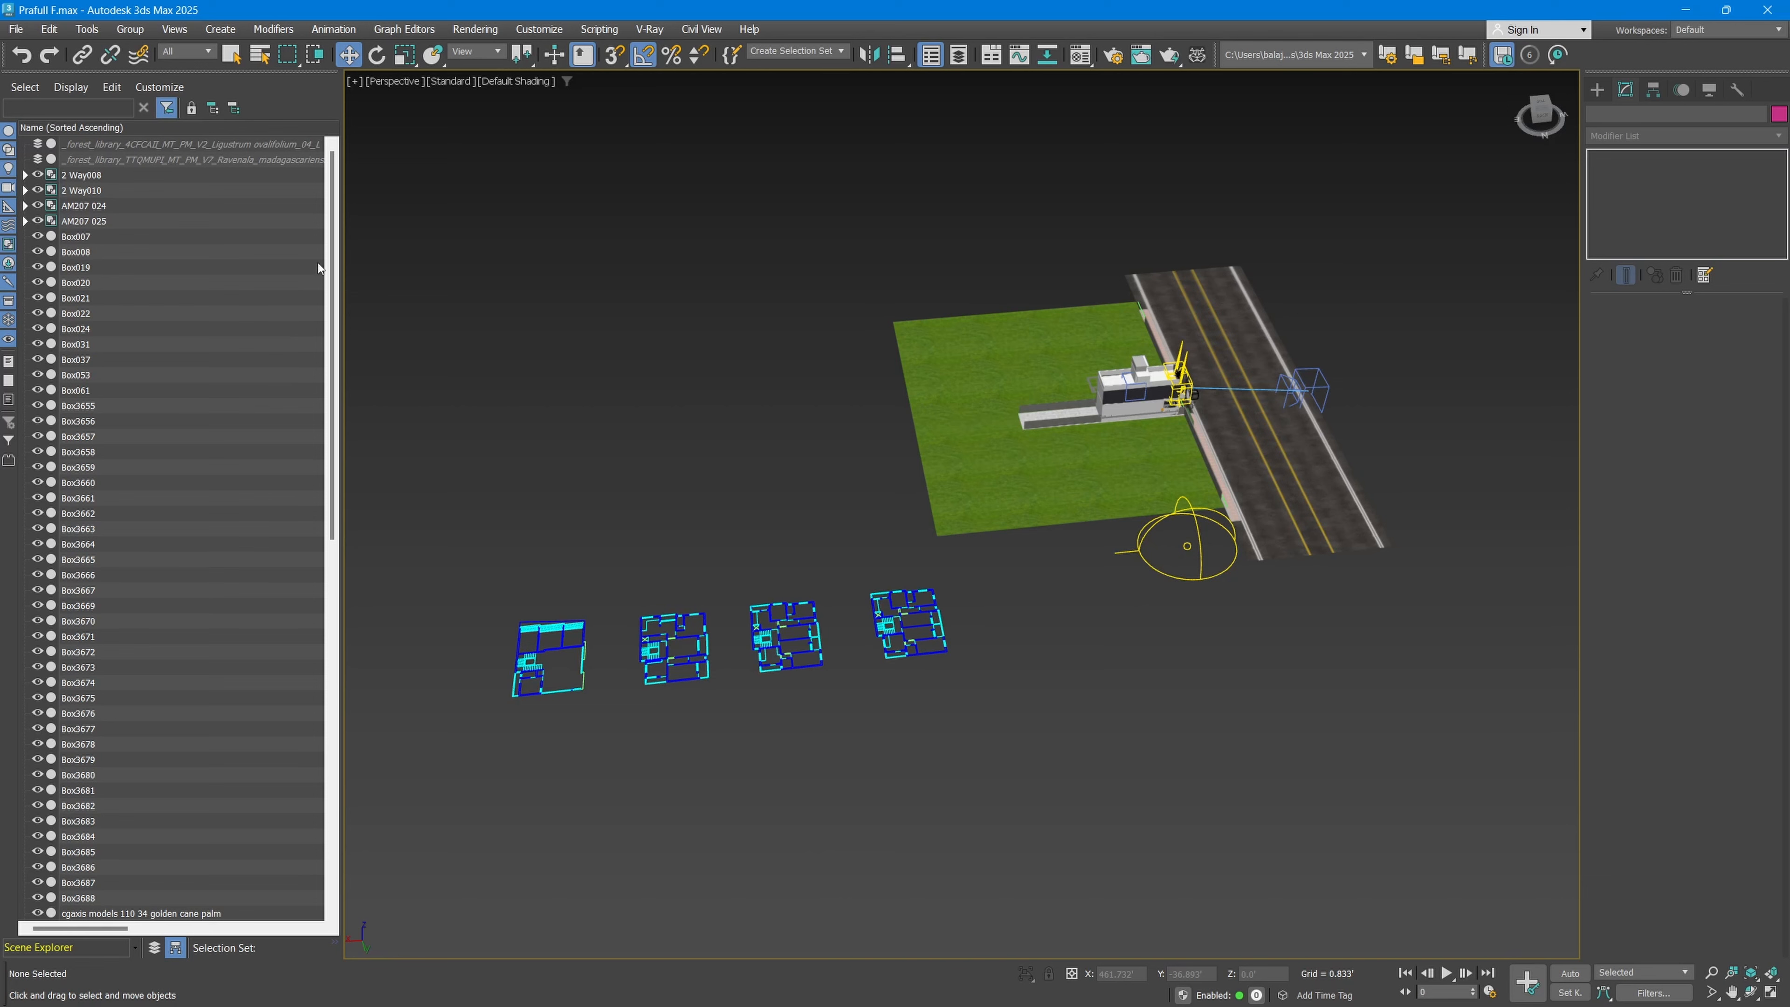
{"action": "left_click_drag", "start_coordinate": [329, 236], "coordinate": [350, 181]}
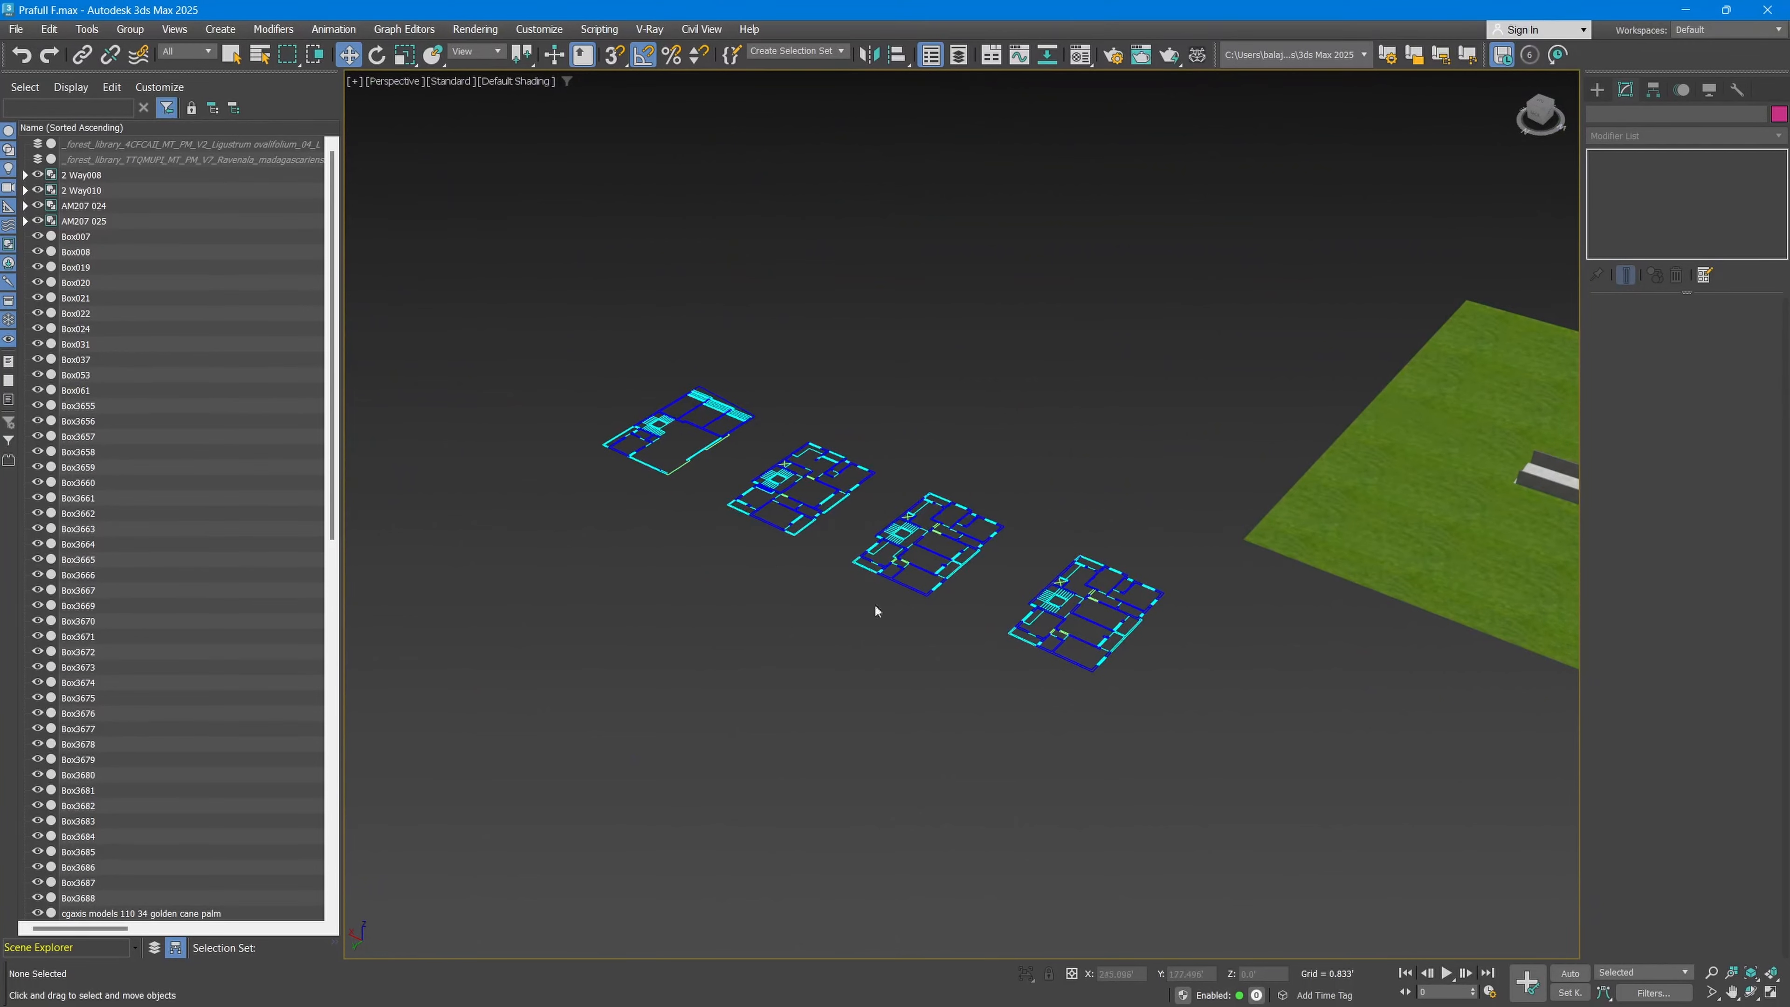
Step: Examine the four imported floor plans beside the house, selecting and deselecting their furniture-layer shape
{"action": "scroll", "coordinate": [853, 527], "scroll_direction": "up", "scroll_amount": 3}
{"action": "middle_click_drag", "start_coordinate": [1050, 570], "coordinate": [891, 564]}
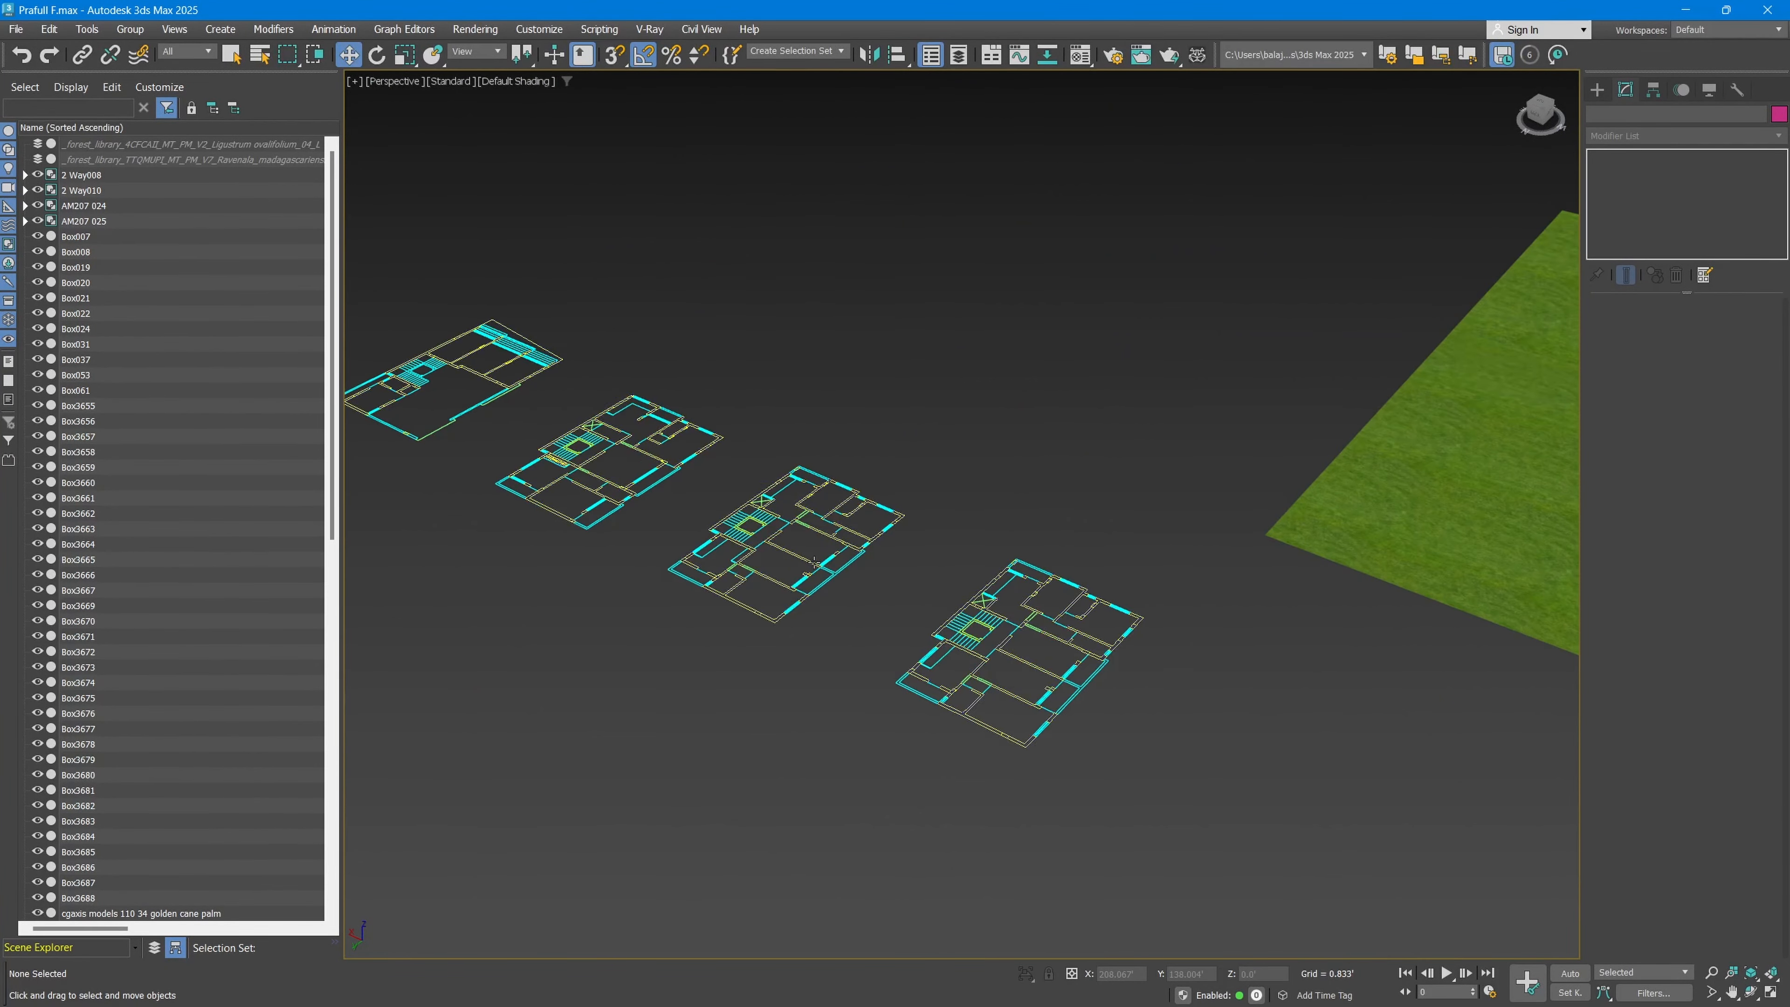
{"action": "scroll", "coordinate": [814, 546], "scroll_direction": "down", "scroll_amount": 3}
{"action": "middle_click_drag", "start_coordinate": [1467, 490], "coordinate": [1314, 502]}
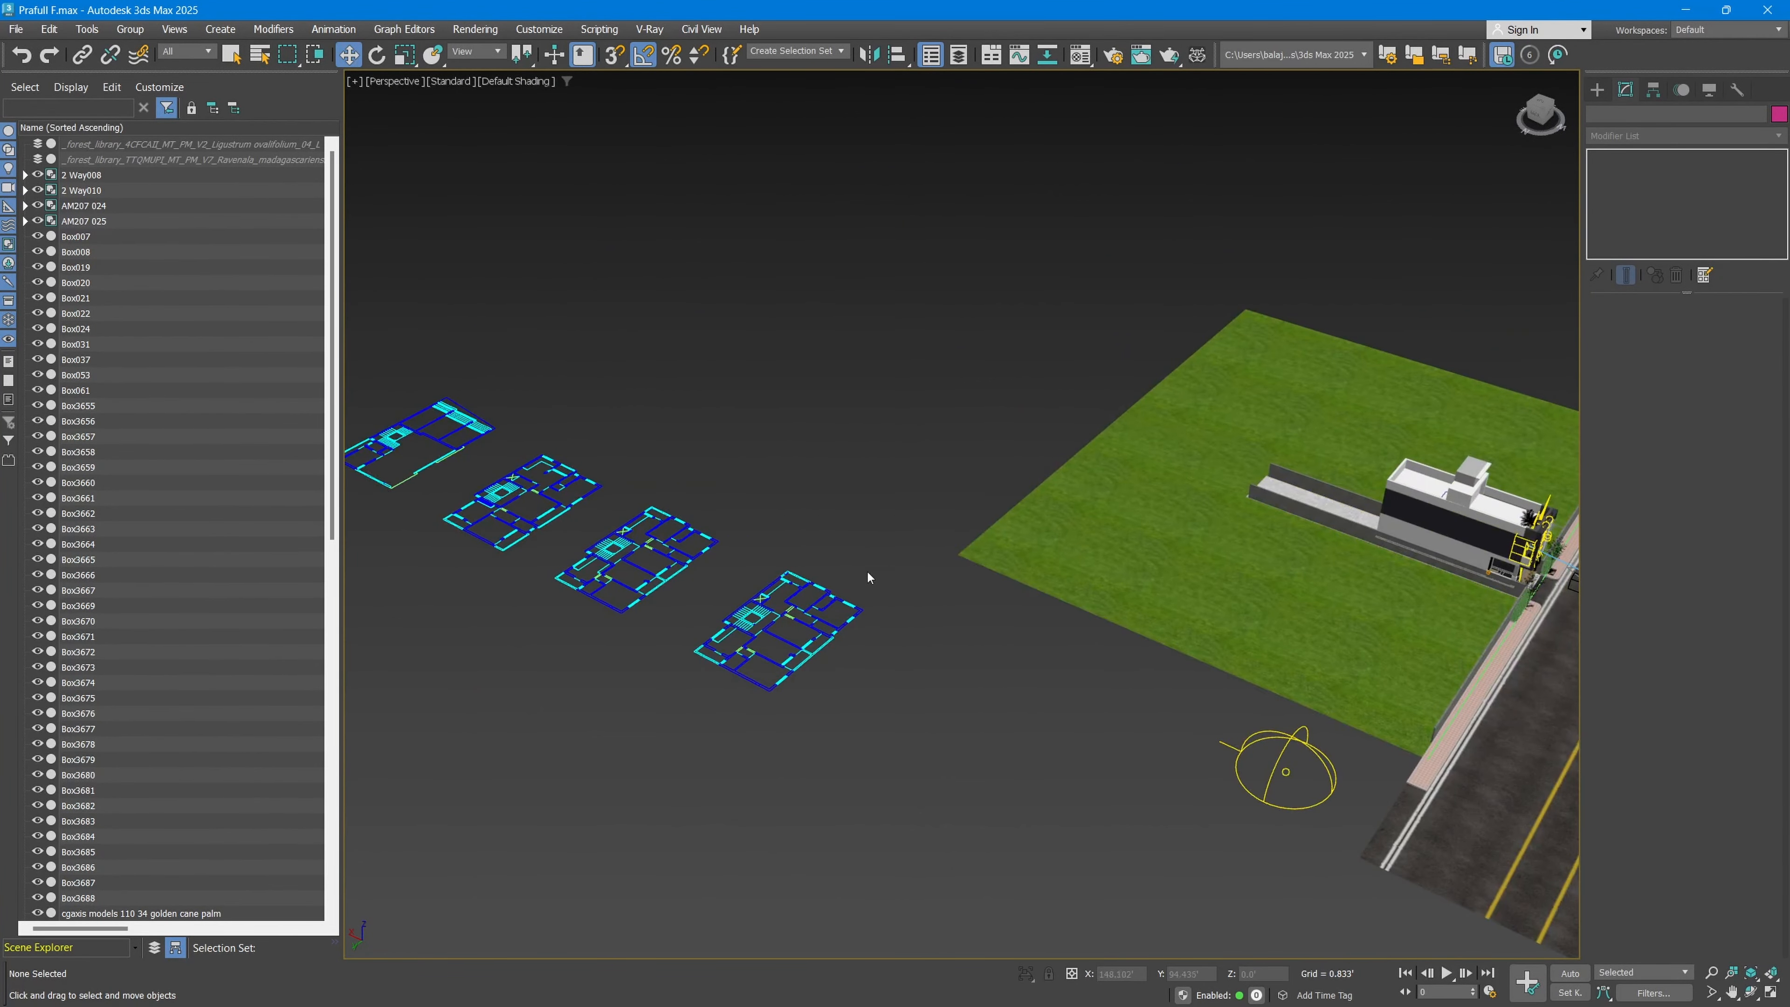
{"action": "middle_click_drag", "start_coordinate": [867, 569], "coordinate": [911, 567]}
{"action": "left_click", "coordinate": [758, 560]}
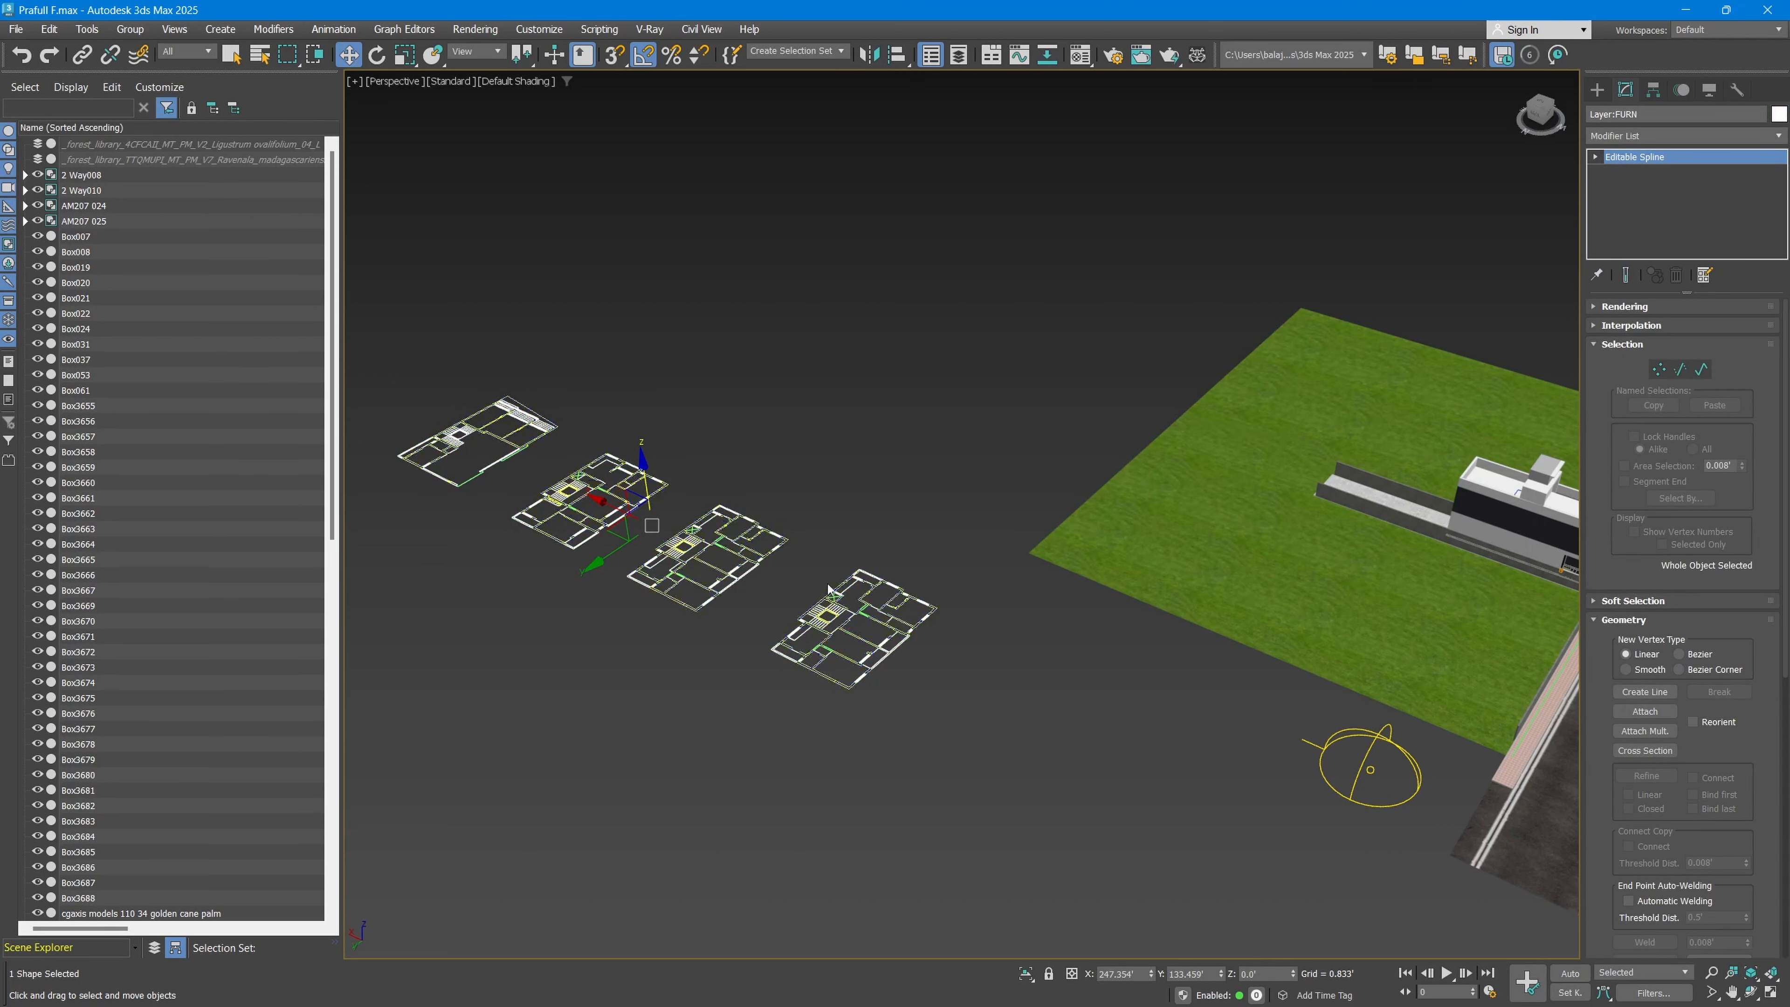
{"action": "left_click", "coordinate": [929, 513]}
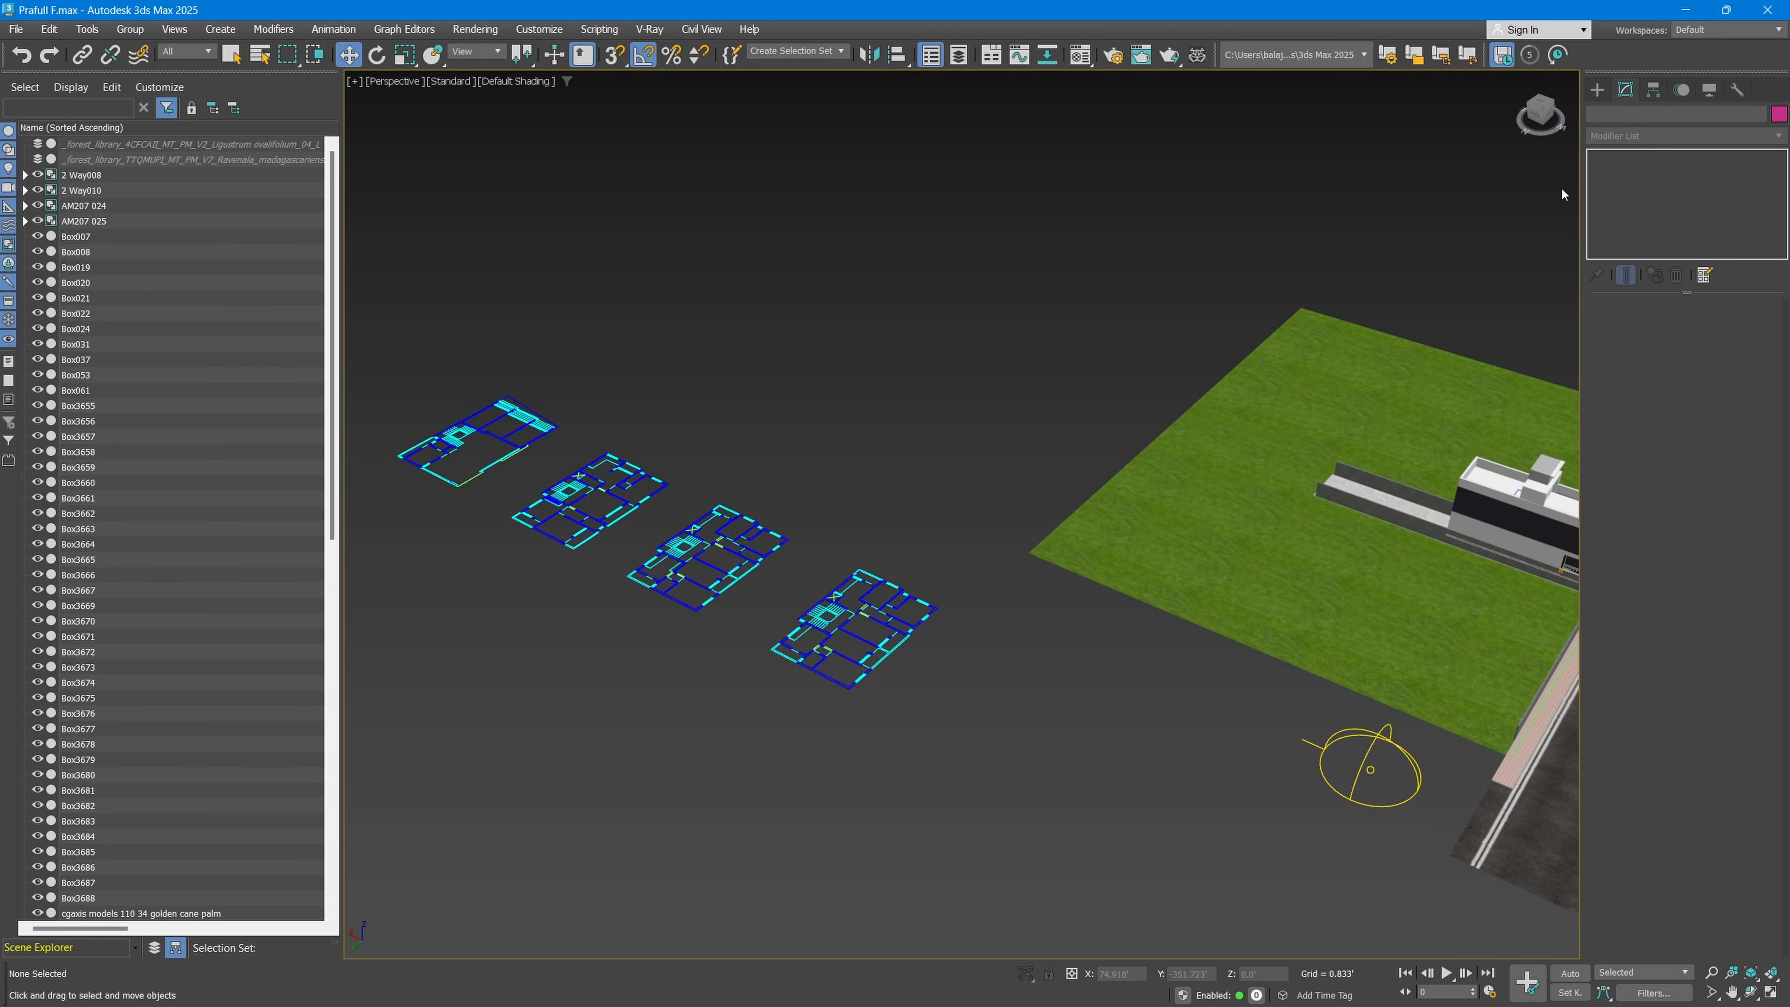
Step: Select Box3665 in the scene object list, zoom to it and examine its box parameters and position on the house roof
{"action": "left_click", "coordinate": [1597, 89]}
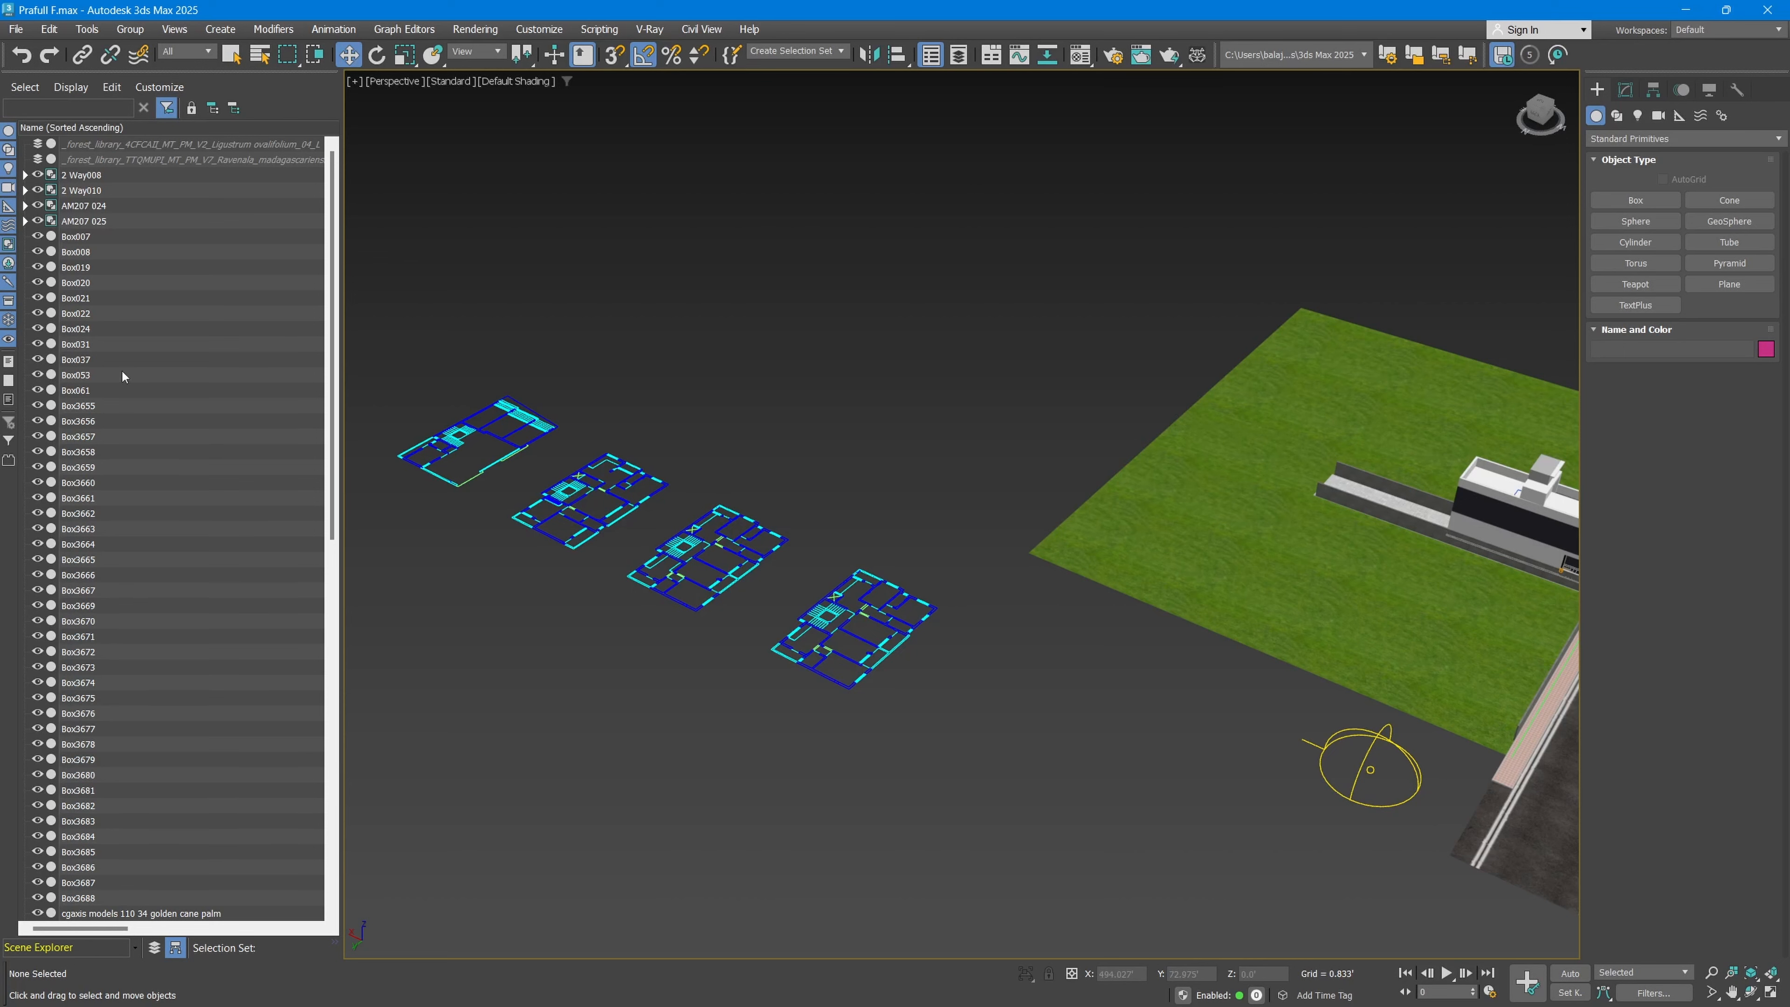
{"action": "scroll", "coordinate": [123, 370], "scroll_direction": "down", "scroll_amount": 15}
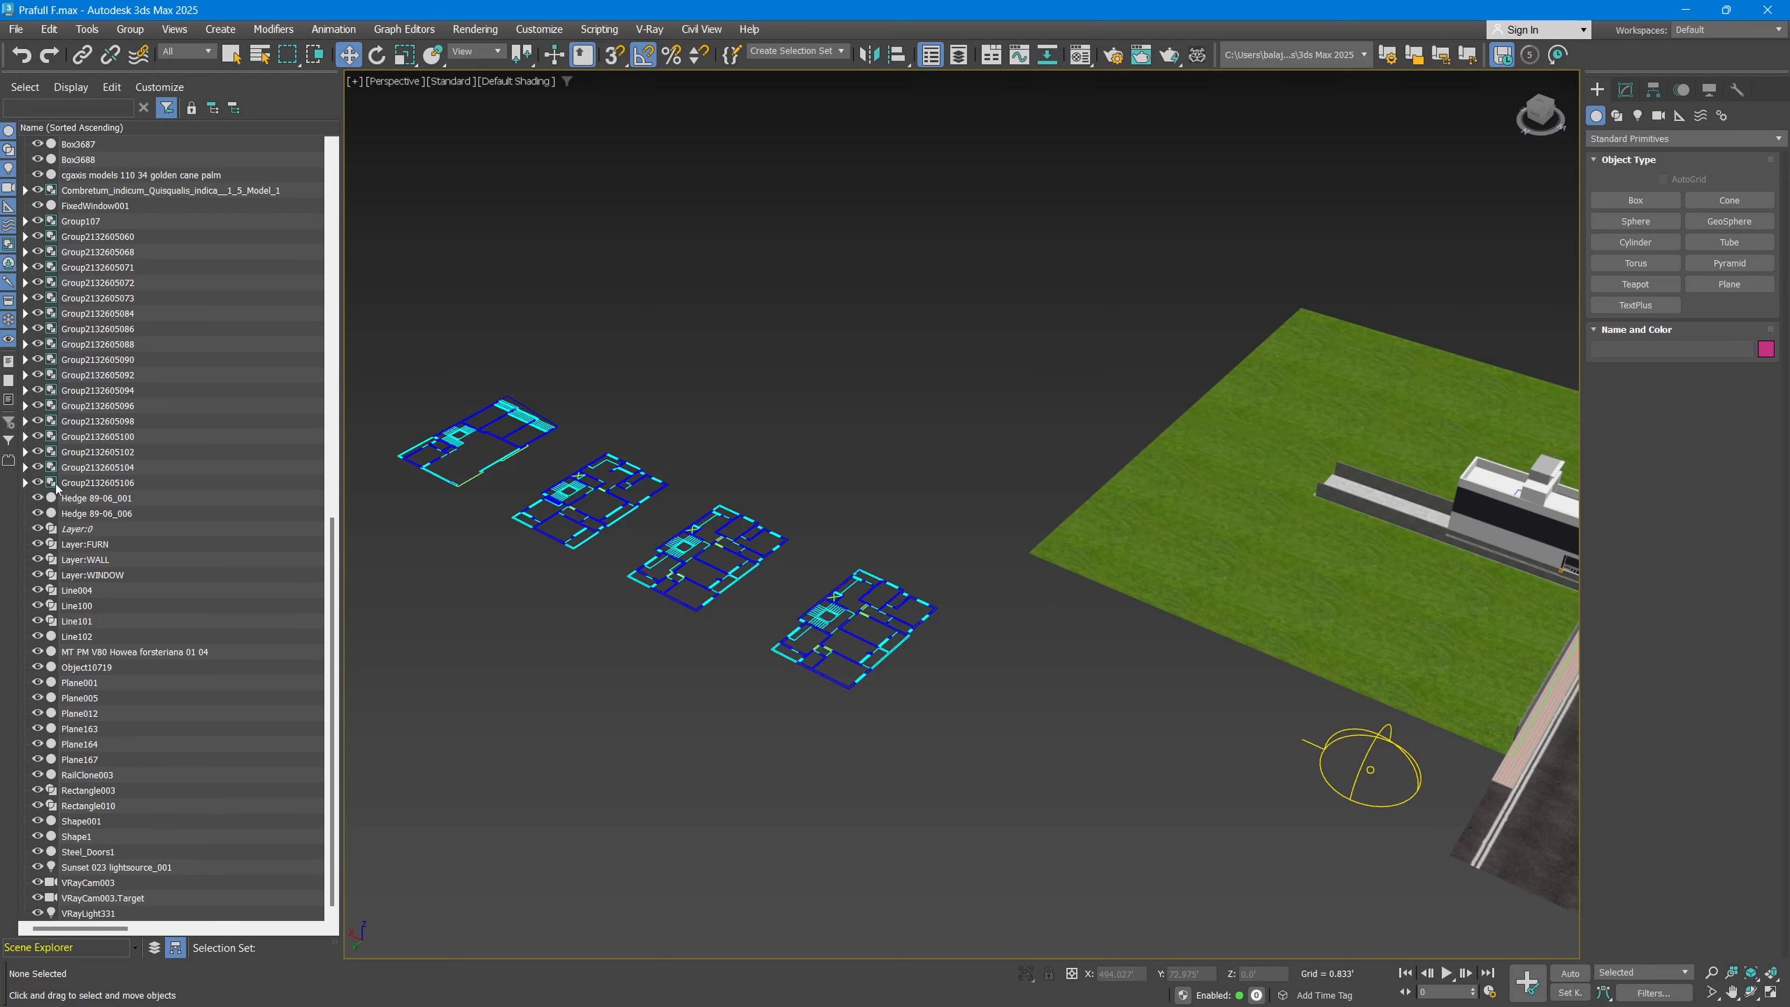
{"action": "scroll", "coordinate": [91, 413], "scroll_direction": "up", "scroll_amount": 11}
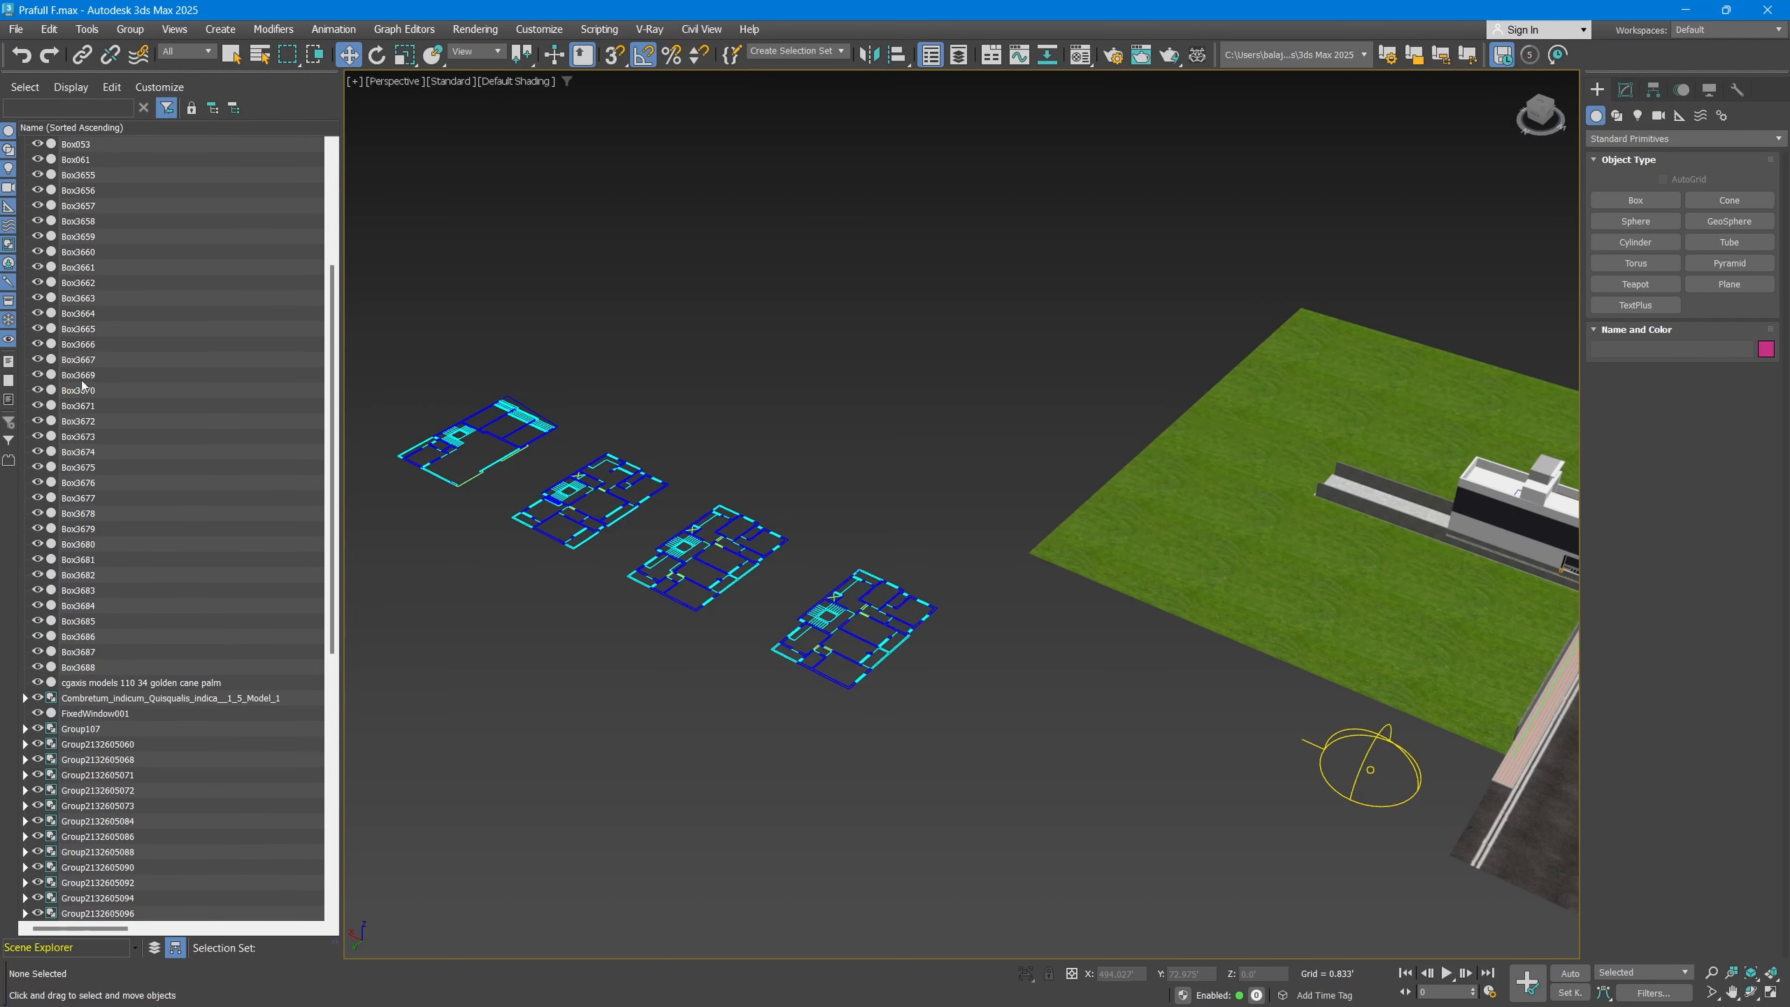
{"action": "left_click", "coordinate": [83, 329]}
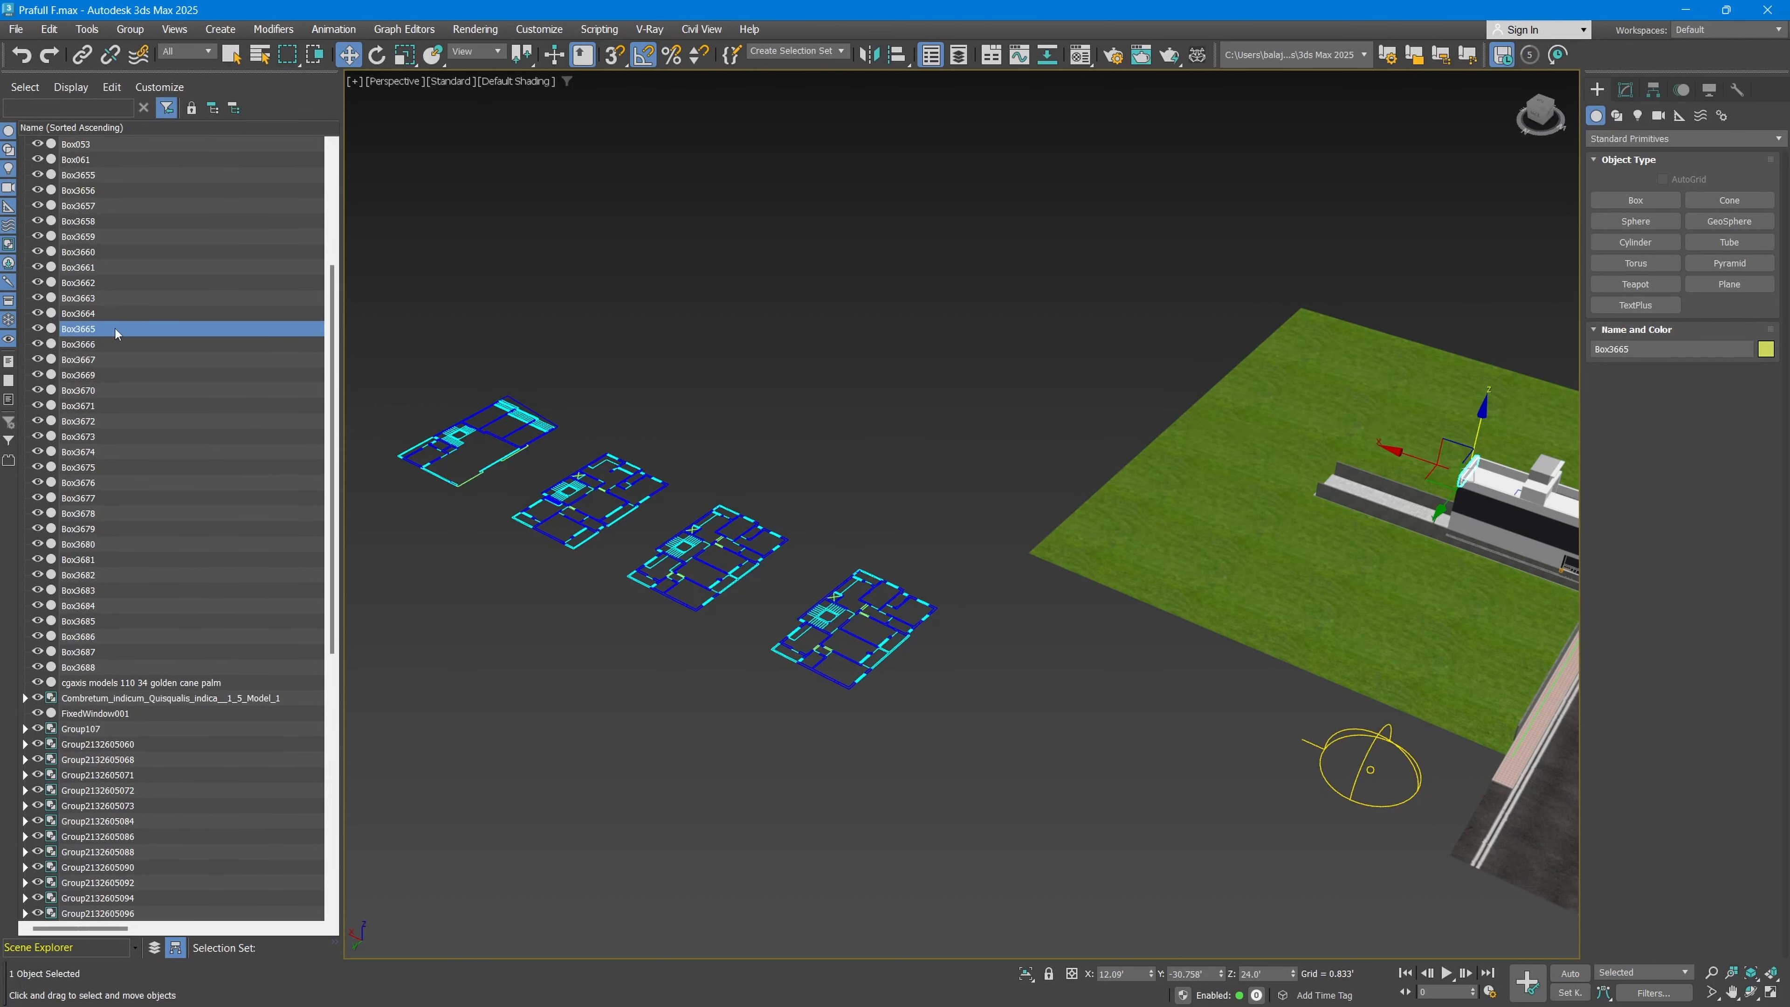
{"action": "key", "text": "z"}
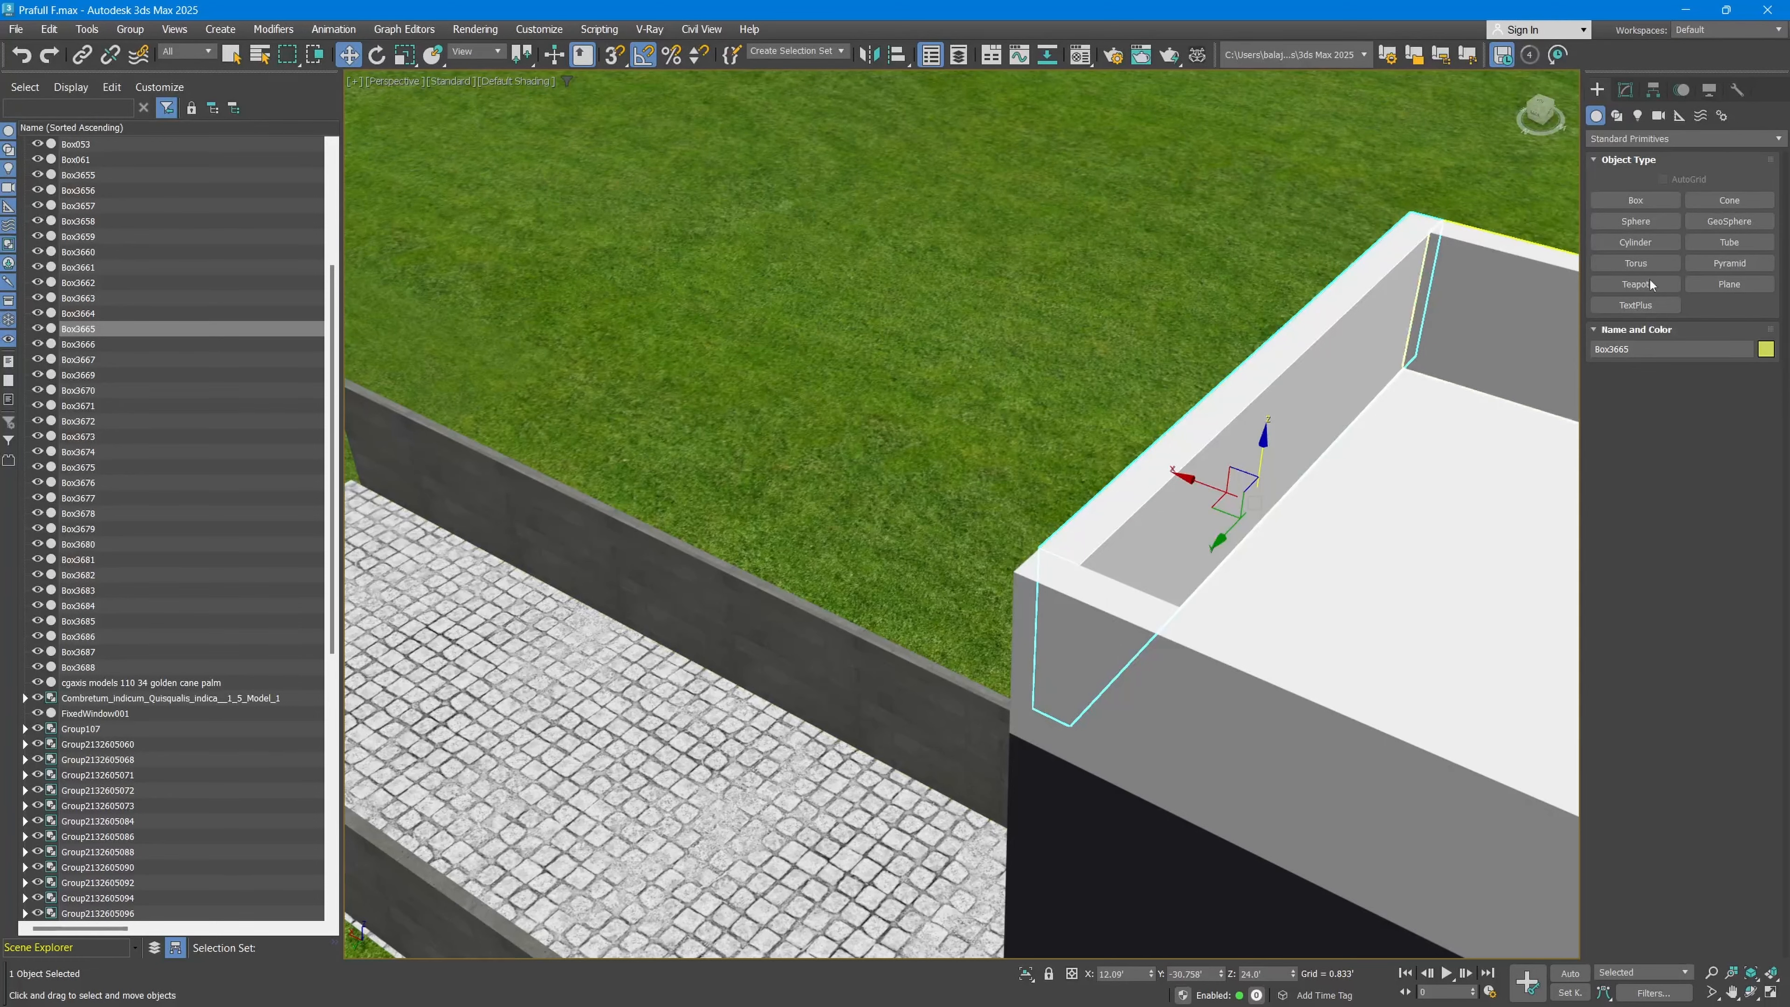
{"action": "left_click", "coordinate": [1627, 90]}
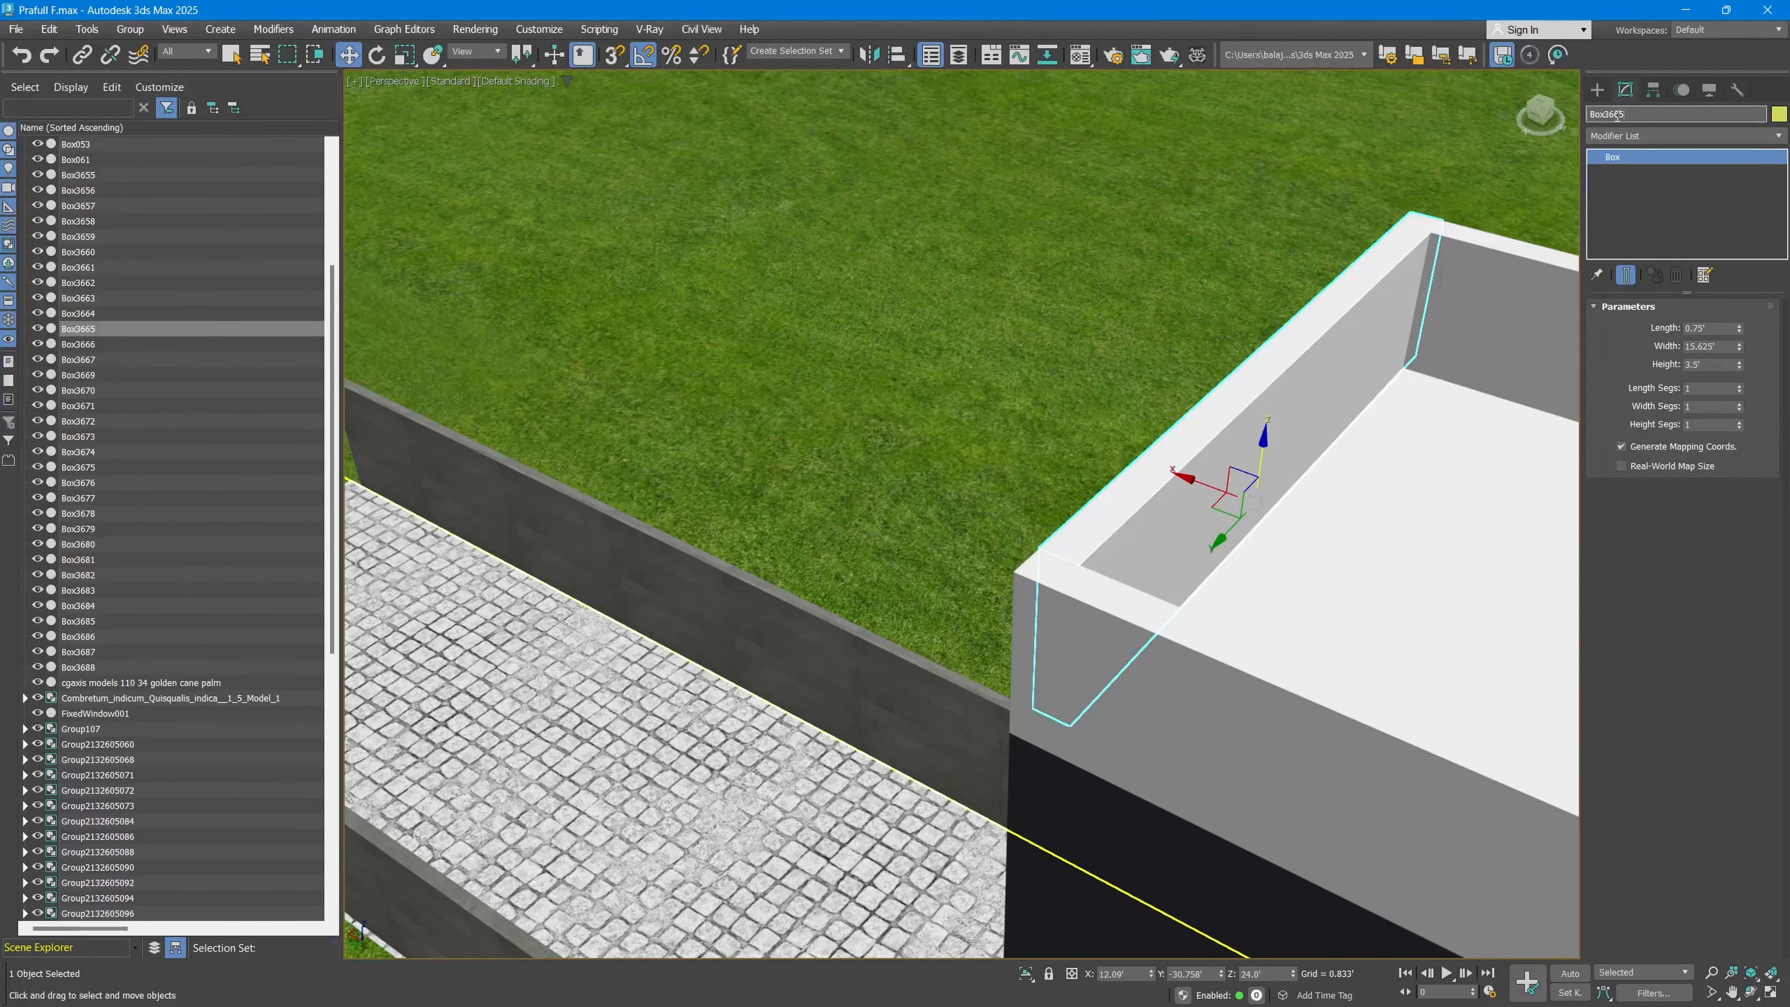
{"action": "scroll", "coordinate": [680, 435], "scroll_direction": "down", "scroll_amount": 3}
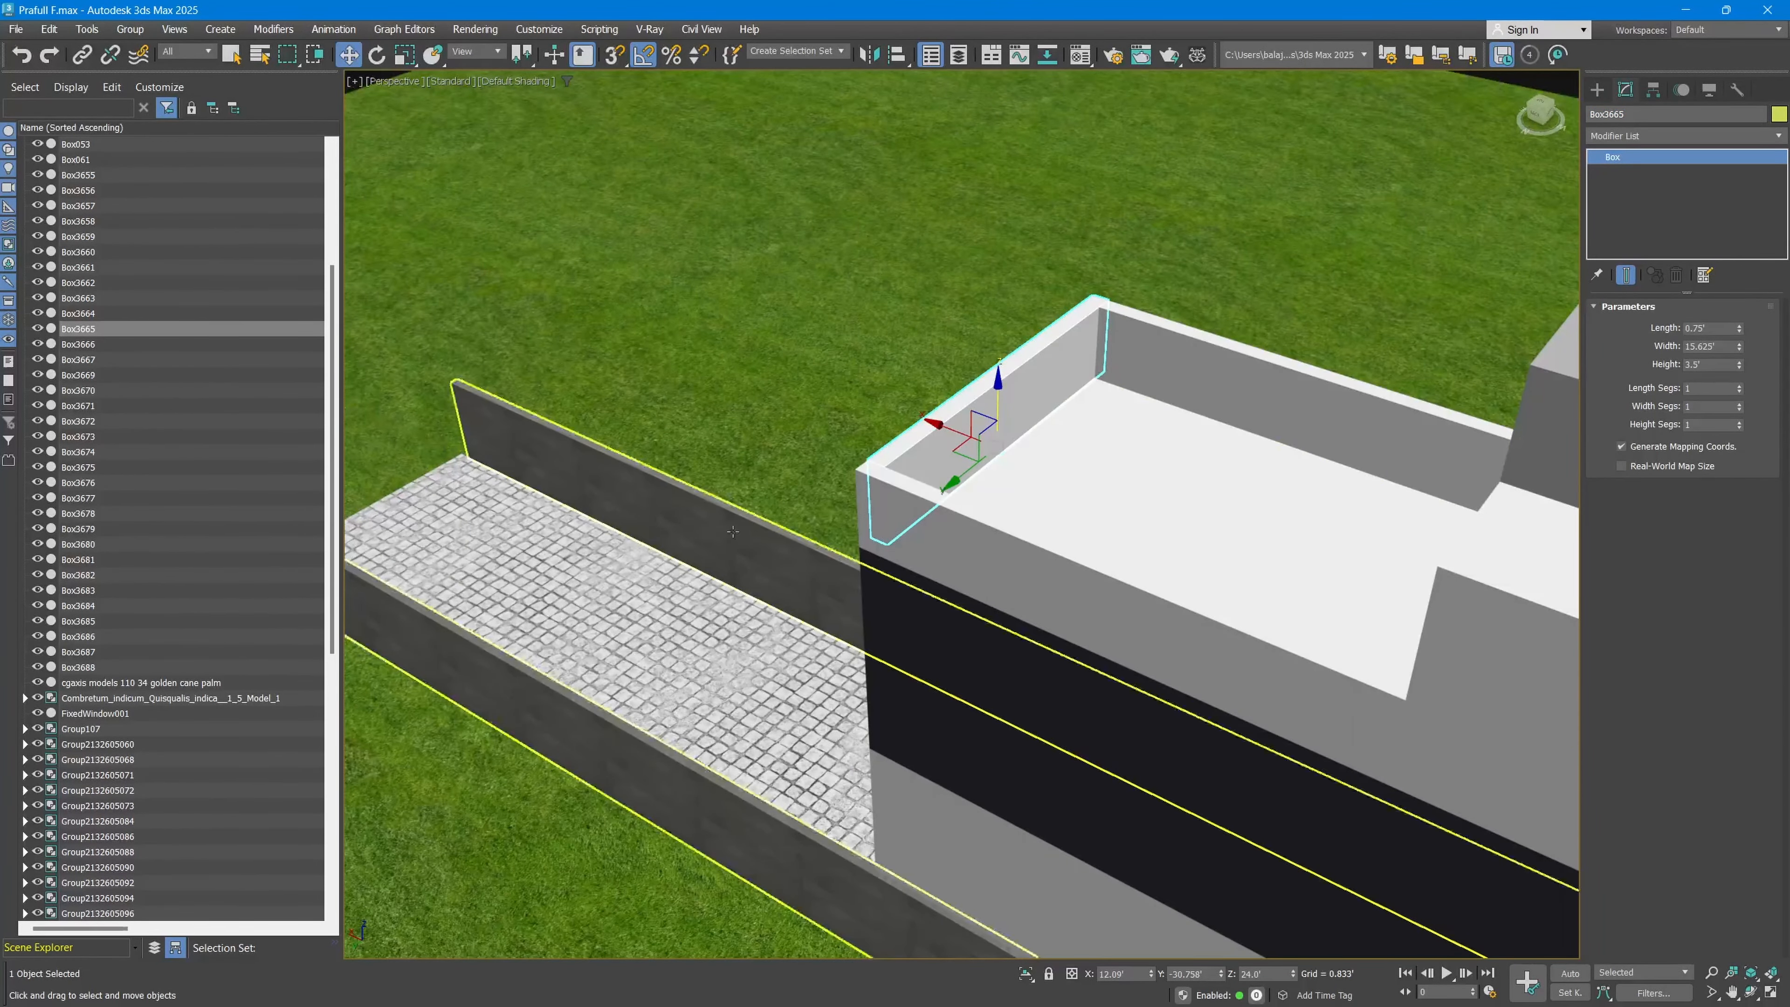
{"action": "middle_click_drag", "start_coordinate": [680, 599], "coordinate": [779, 522], "text": "alt"}
{"action": "scroll", "coordinate": [779, 521], "scroll_direction": "down", "scroll_amount": 5}
{"action": "scroll", "coordinate": [92, 411], "scroll_direction": "up", "scroll_amount": 5}
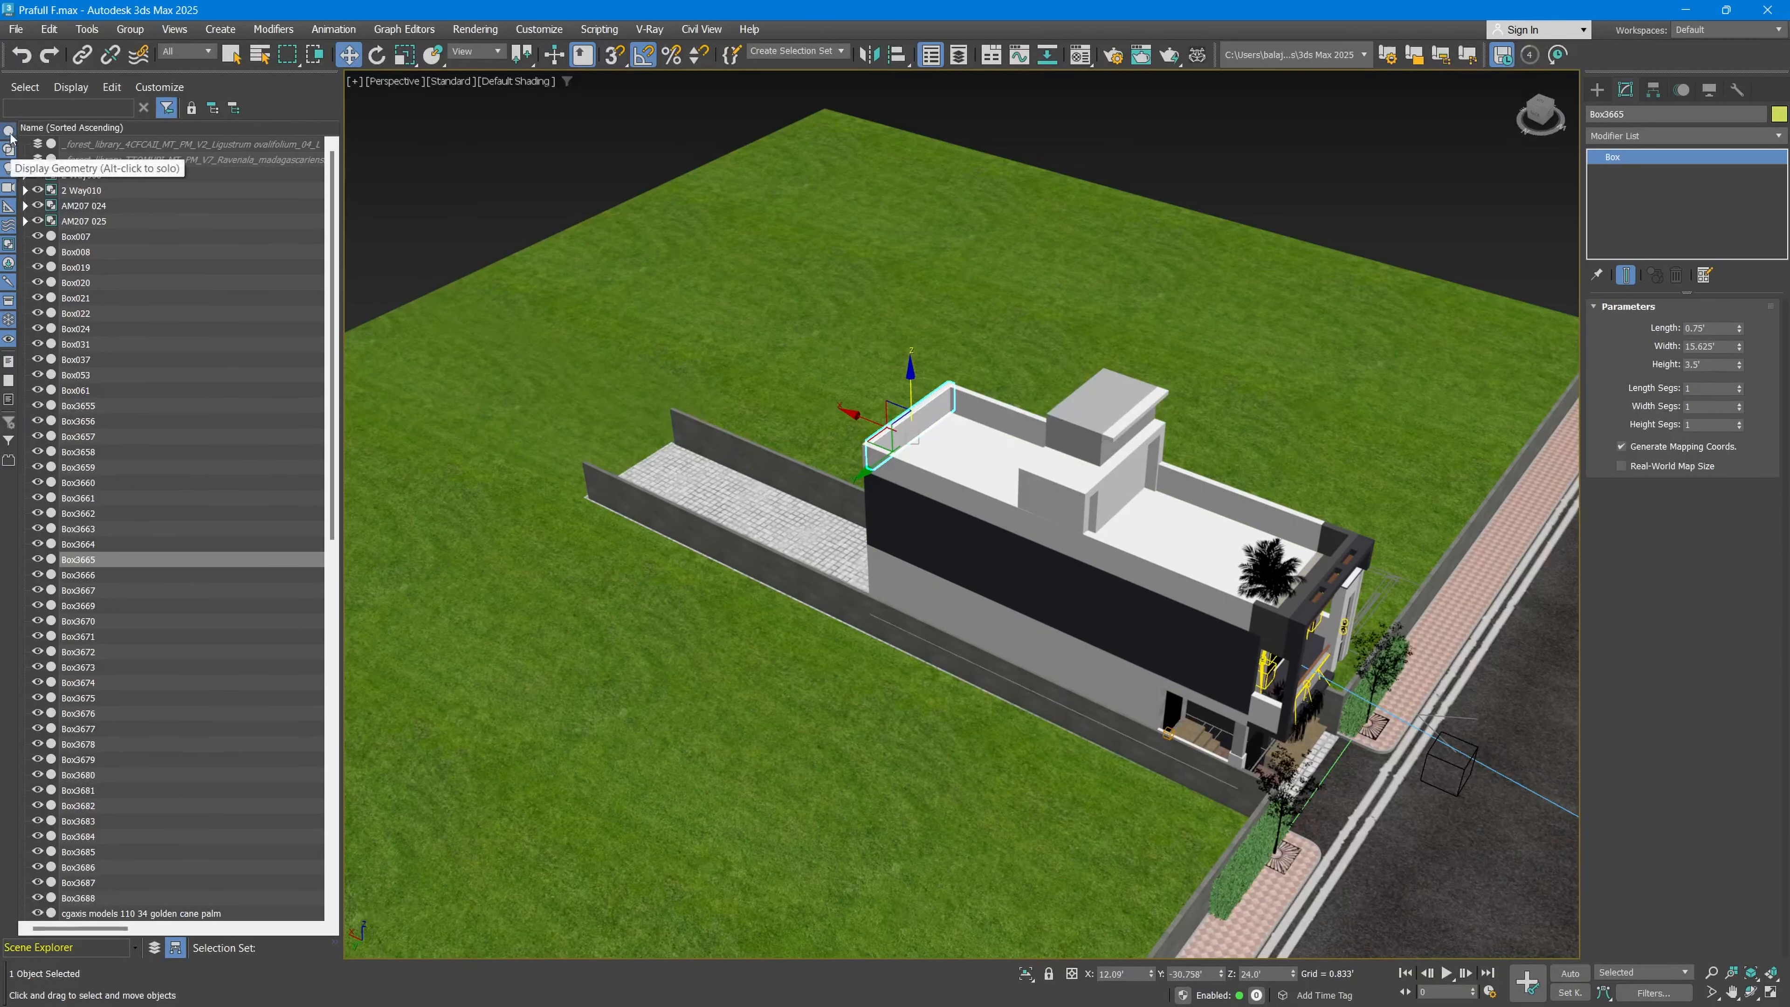
Step: Limit the Scene Explorer to geometry objects and browse the filtered list
{"action": "scroll", "coordinate": [10, 136], "scroll_direction": "down", "scroll_amount": 1}
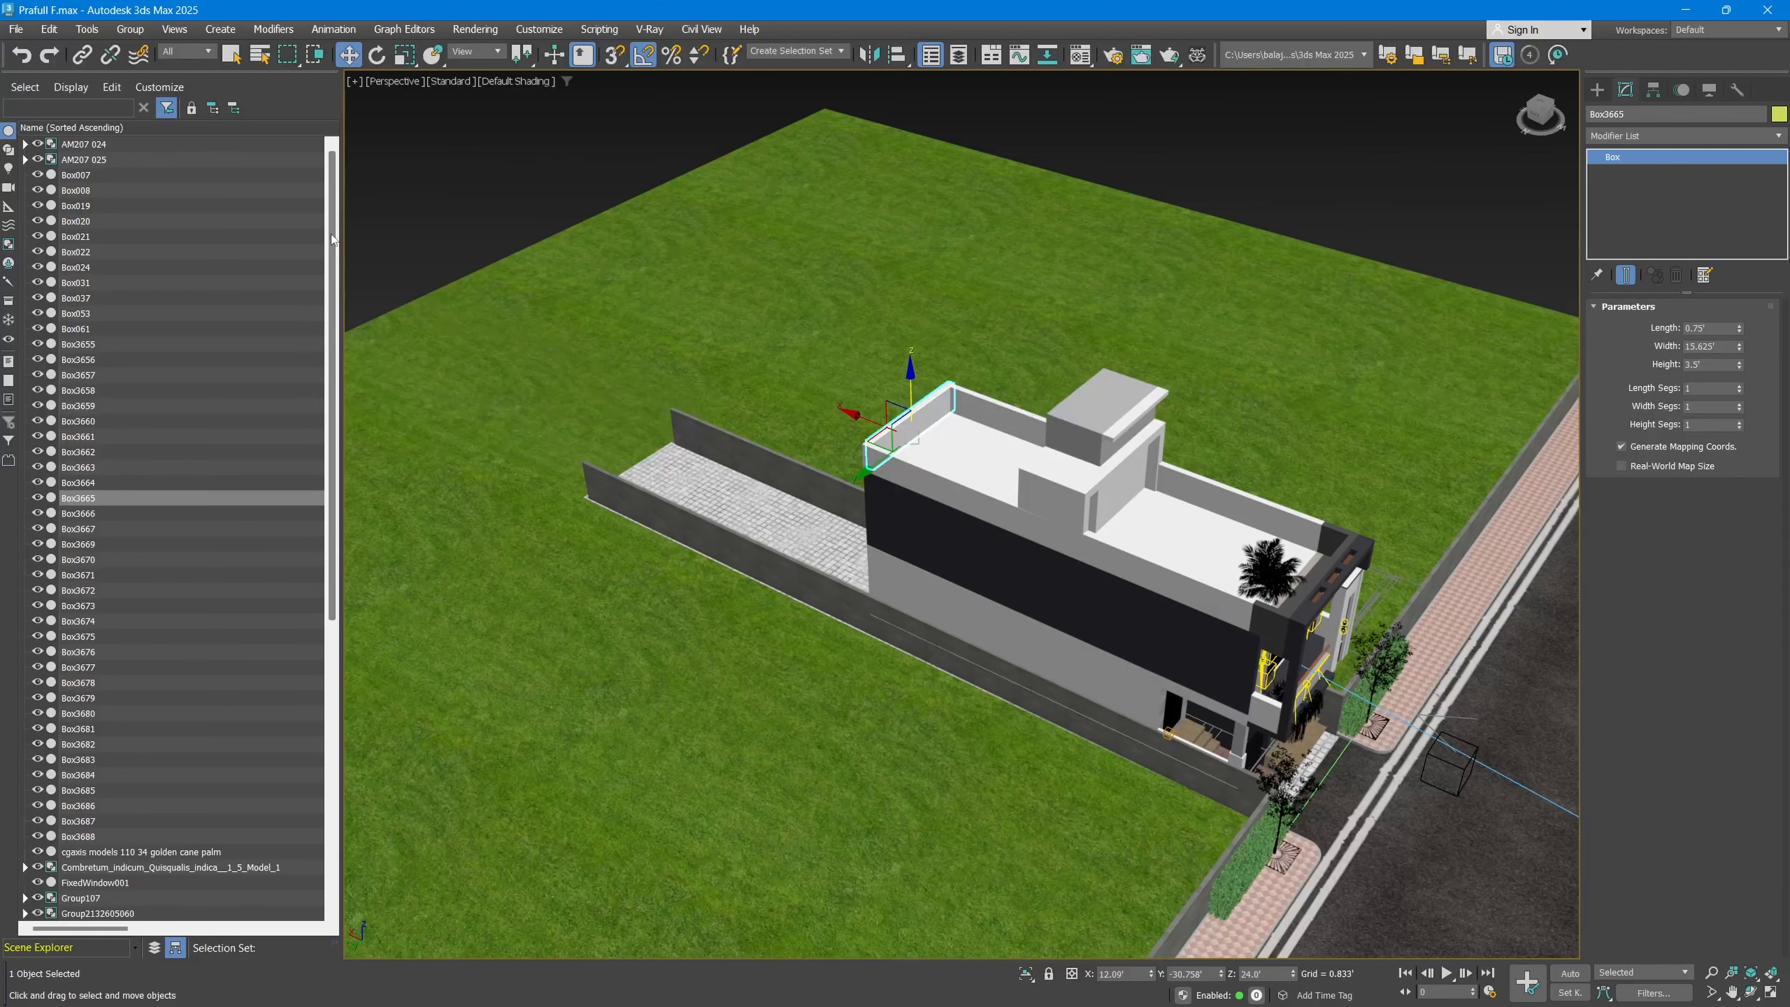
{"action": "left_click_drag", "start_coordinate": [332, 248], "coordinate": [325, 566]}
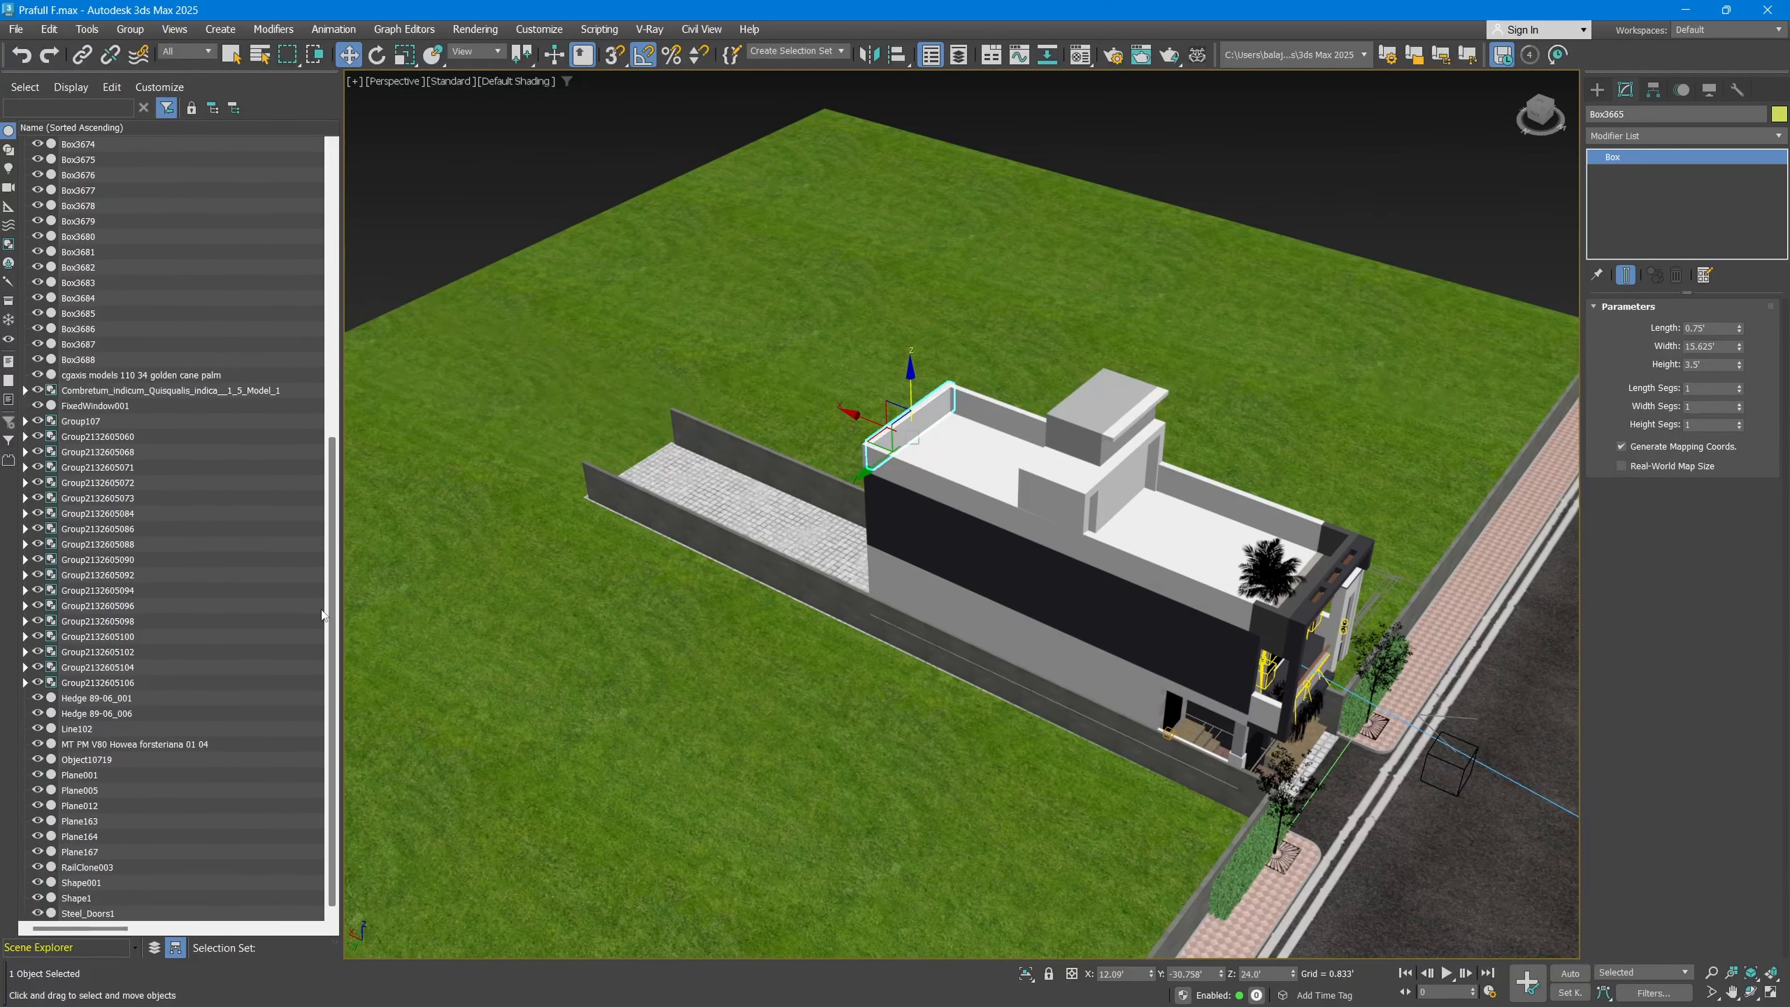
{"action": "scroll", "coordinate": [321, 607], "scroll_direction": "up", "scroll_amount": 2}
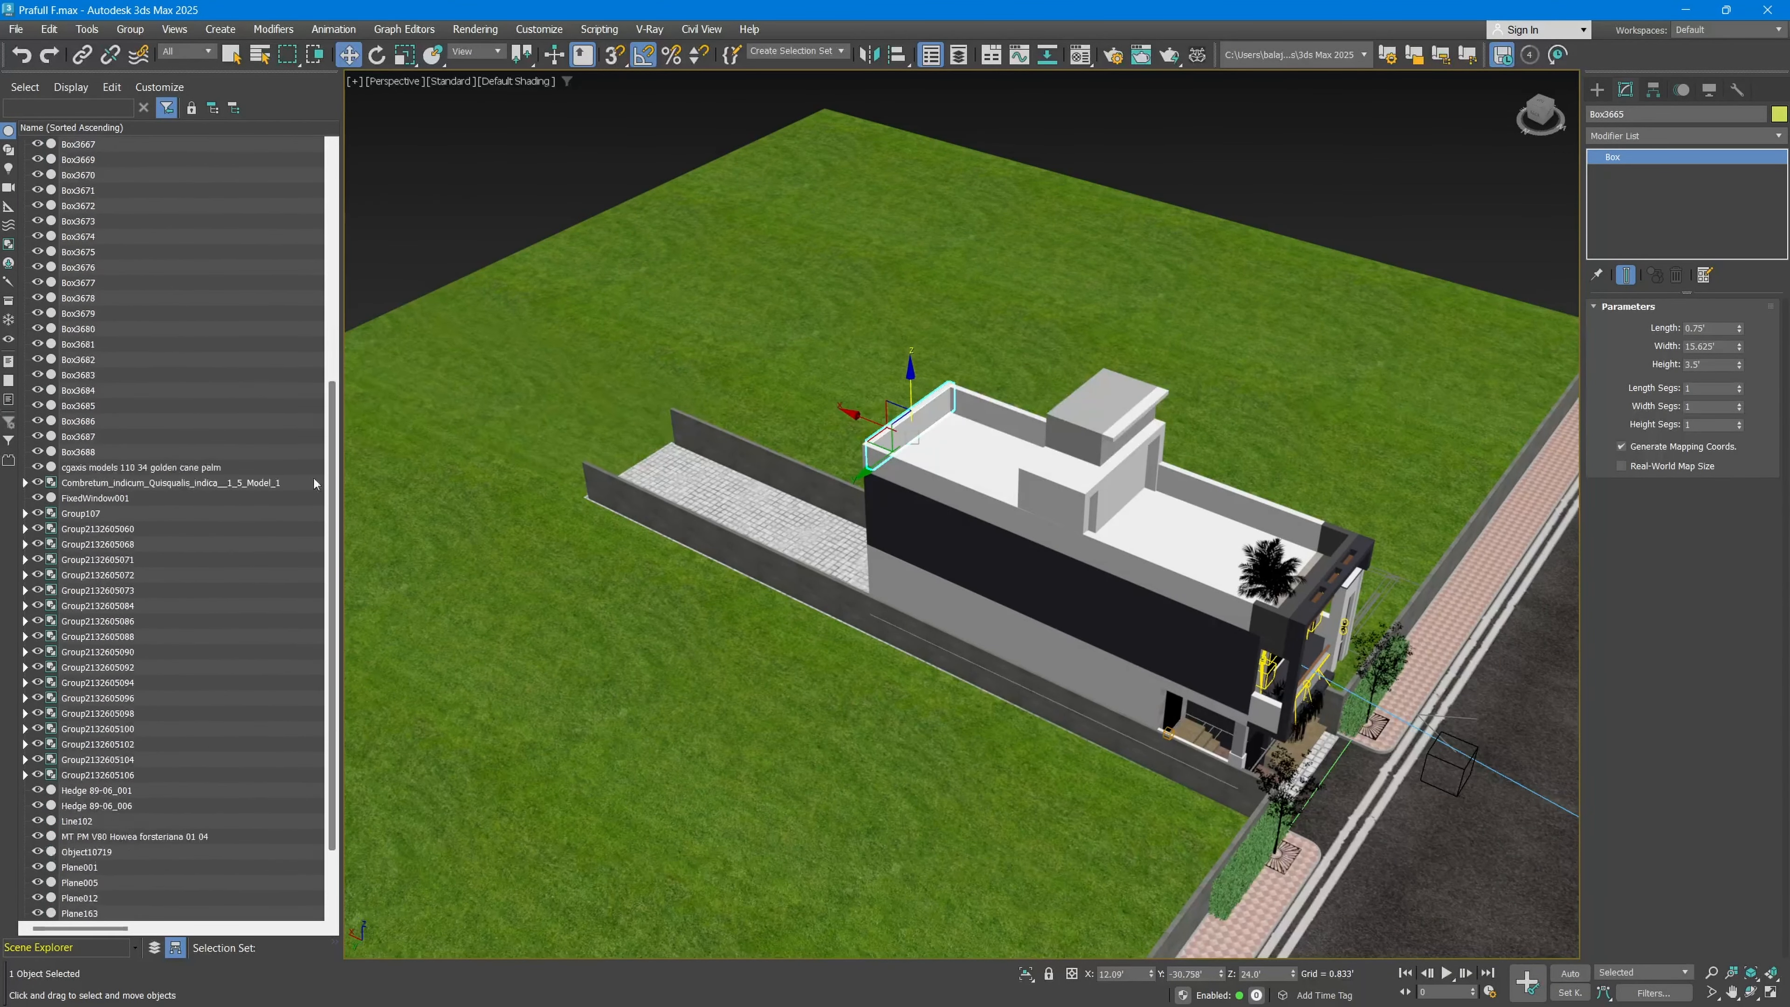
{"action": "scroll", "coordinate": [314, 484], "scroll_direction": "down", "scroll_amount": 2}
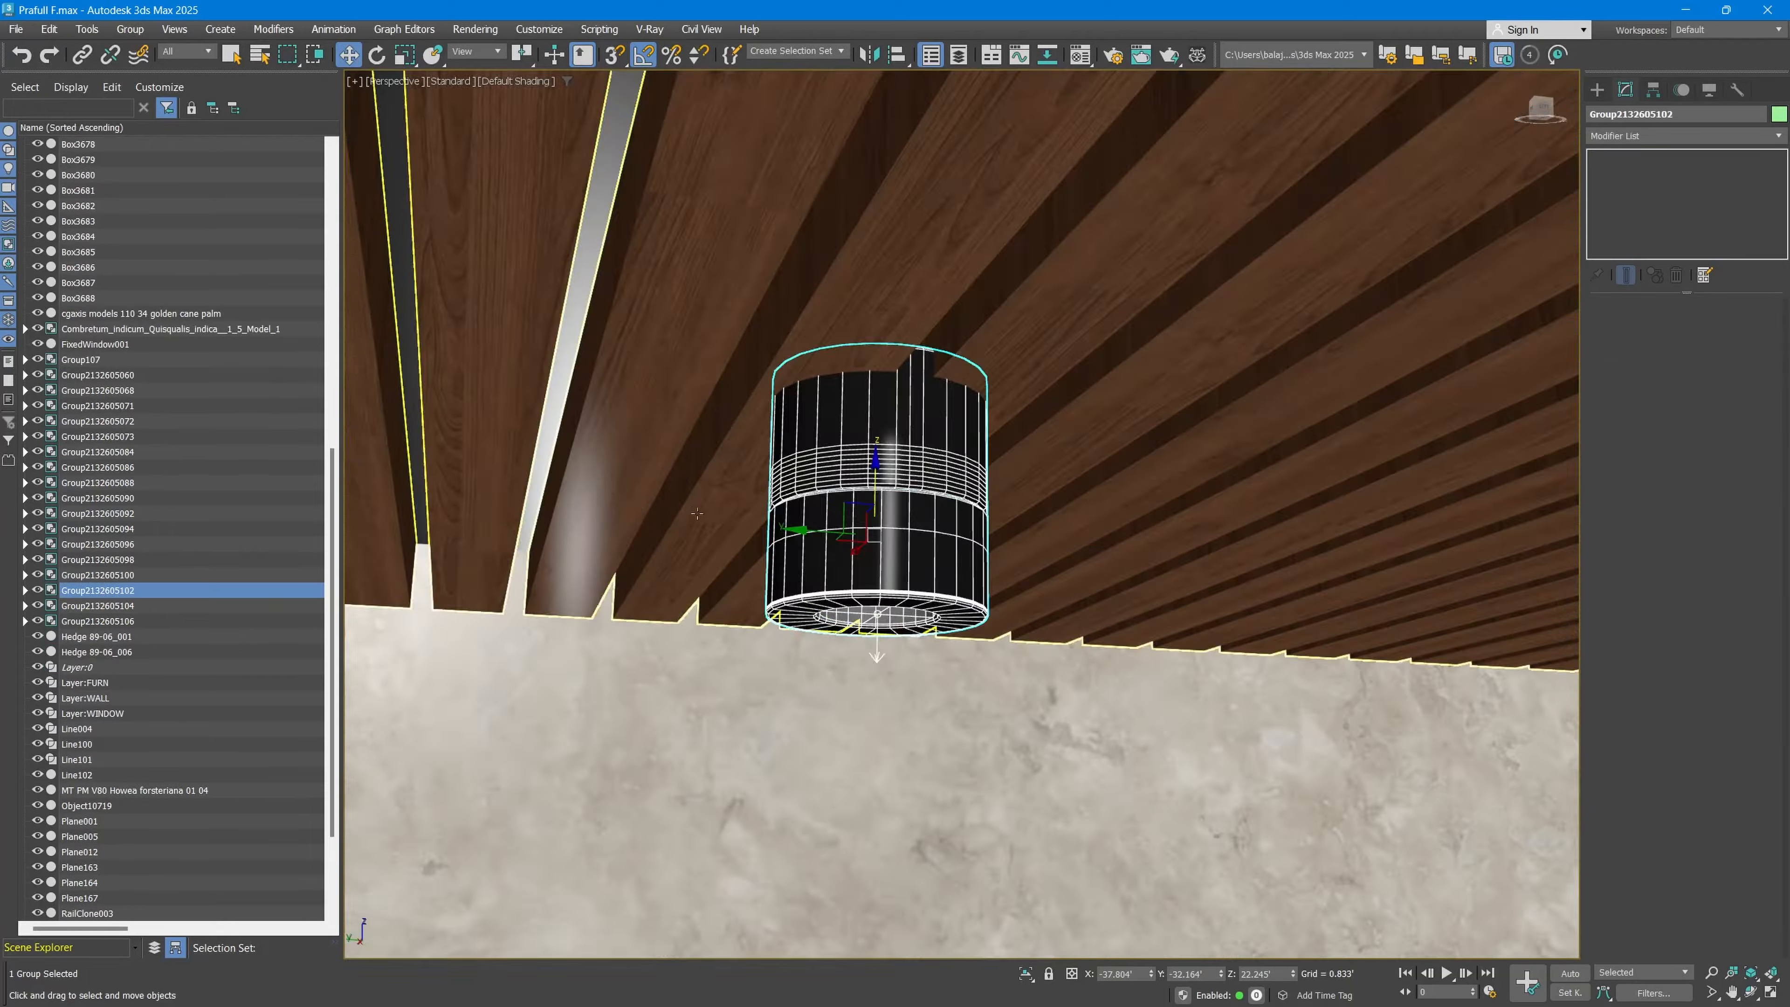
{"action": "scroll", "coordinate": [723, 548], "scroll_direction": "down", "scroll_amount": 5}
{"action": "middle_click_drag", "start_coordinate": [684, 528], "coordinate": [901, 561]}
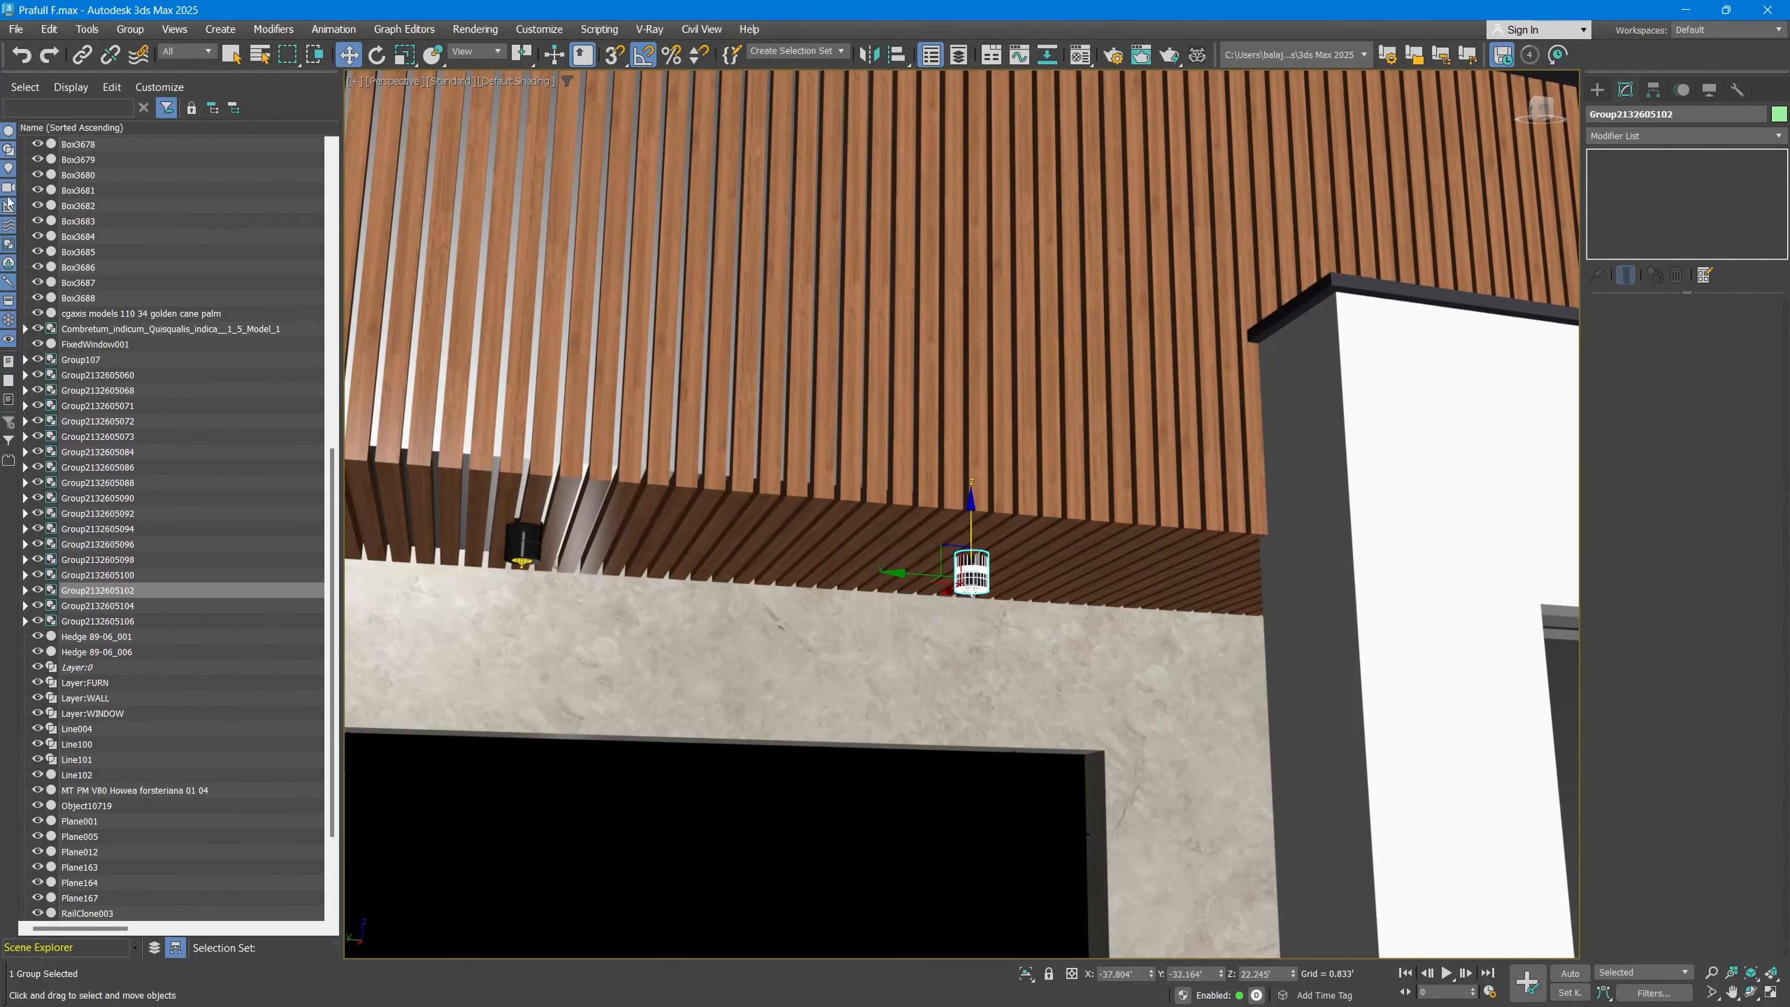
Step: Show only lights in the Scene Explorer, select VRayLight331 and inspect it at the balcony
{"action": "left_click", "coordinate": [7, 173], "text": "alt"}
{"action": "scroll", "coordinate": [766, 553], "scroll_direction": "down", "scroll_amount": 5}
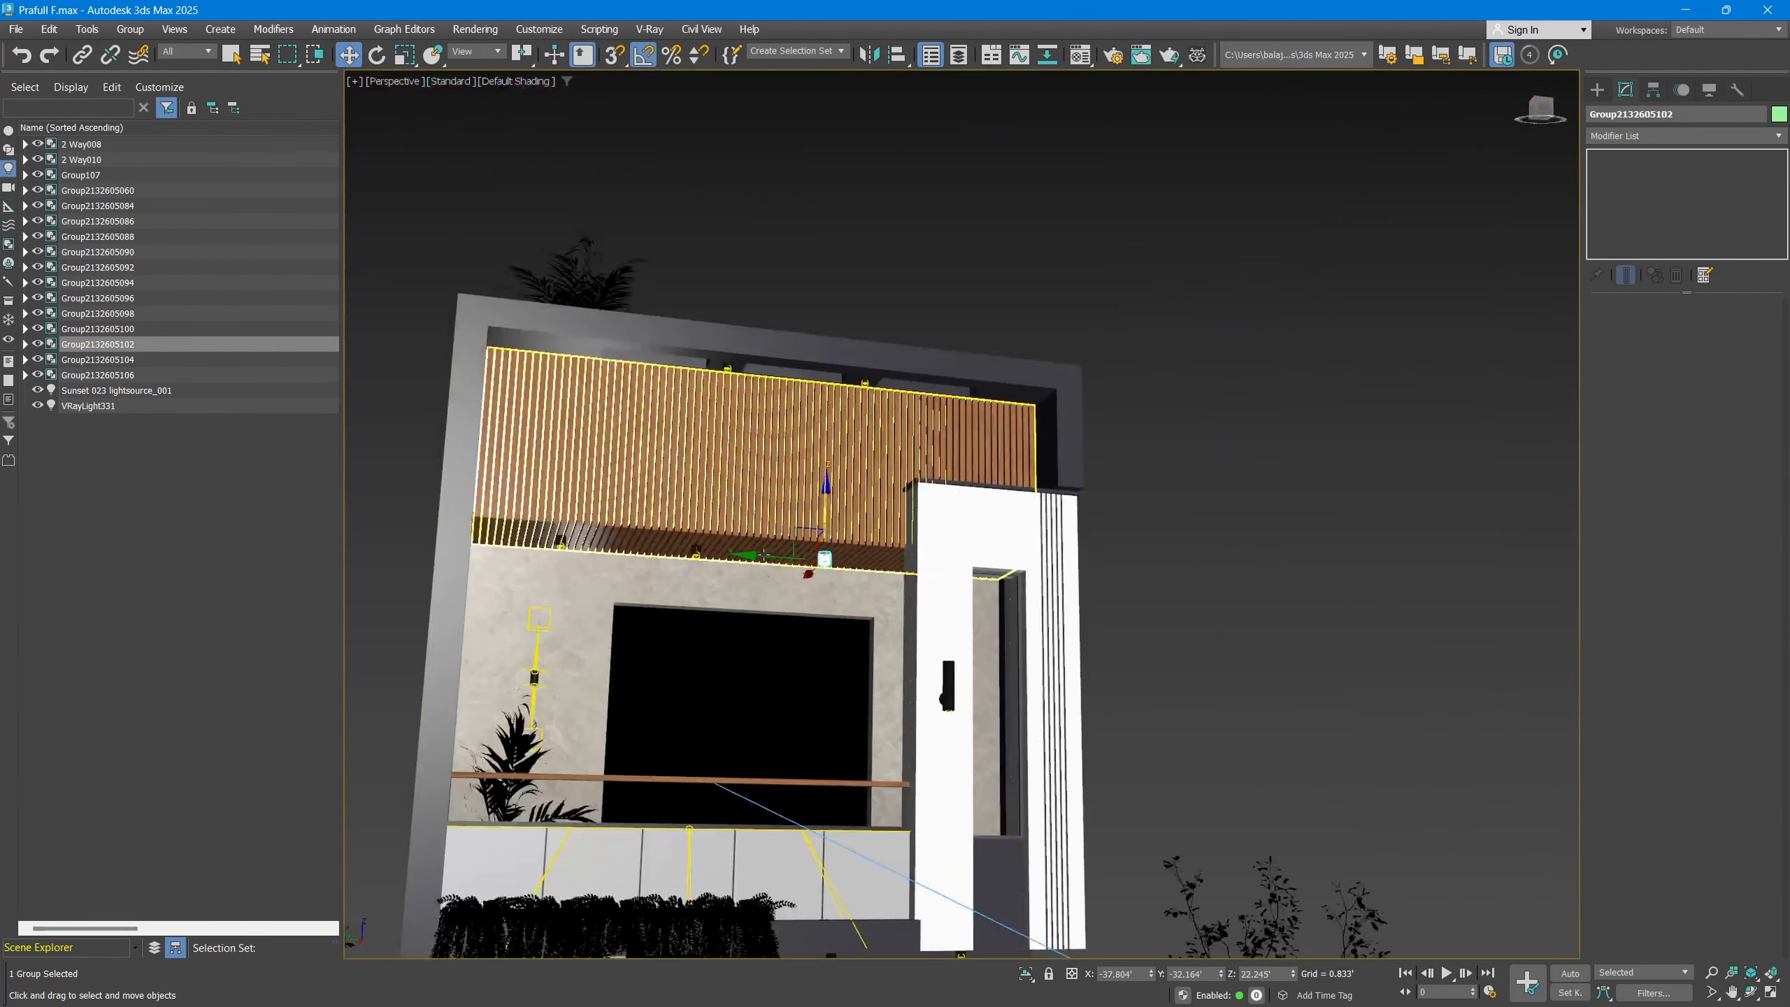
{"action": "left_click", "coordinate": [105, 408]}
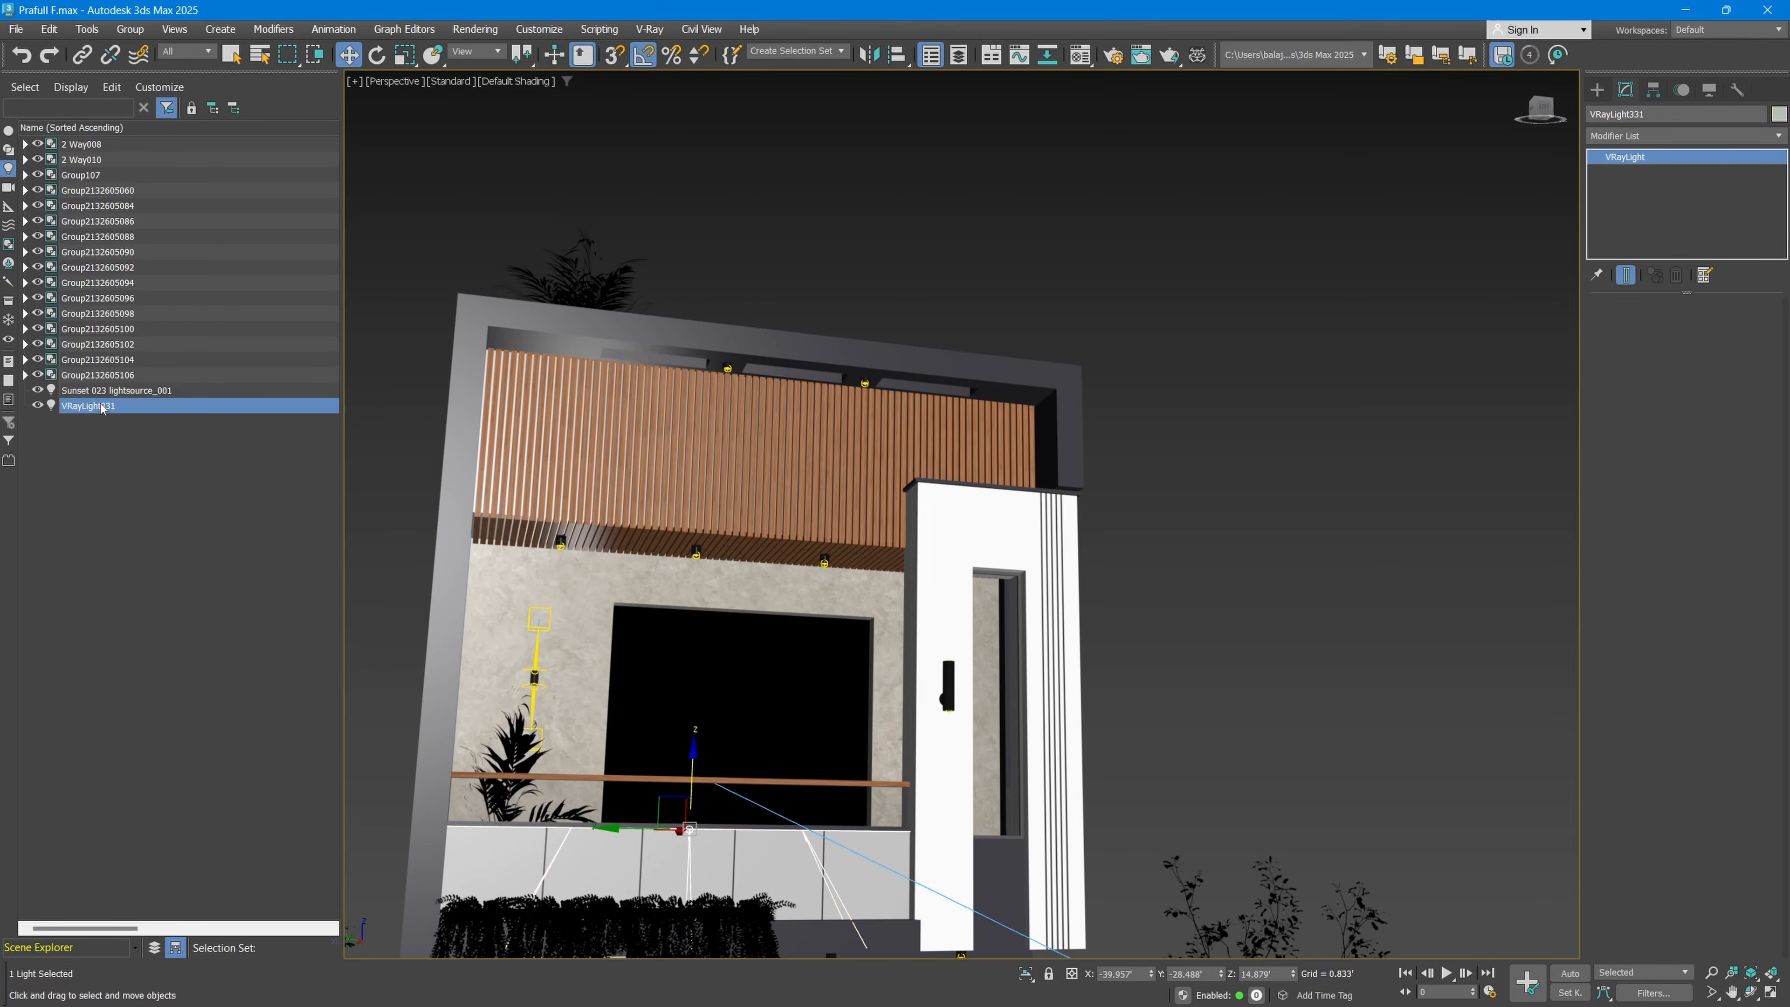
{"action": "middle_click_drag", "start_coordinate": [745, 783], "coordinate": [804, 608]}
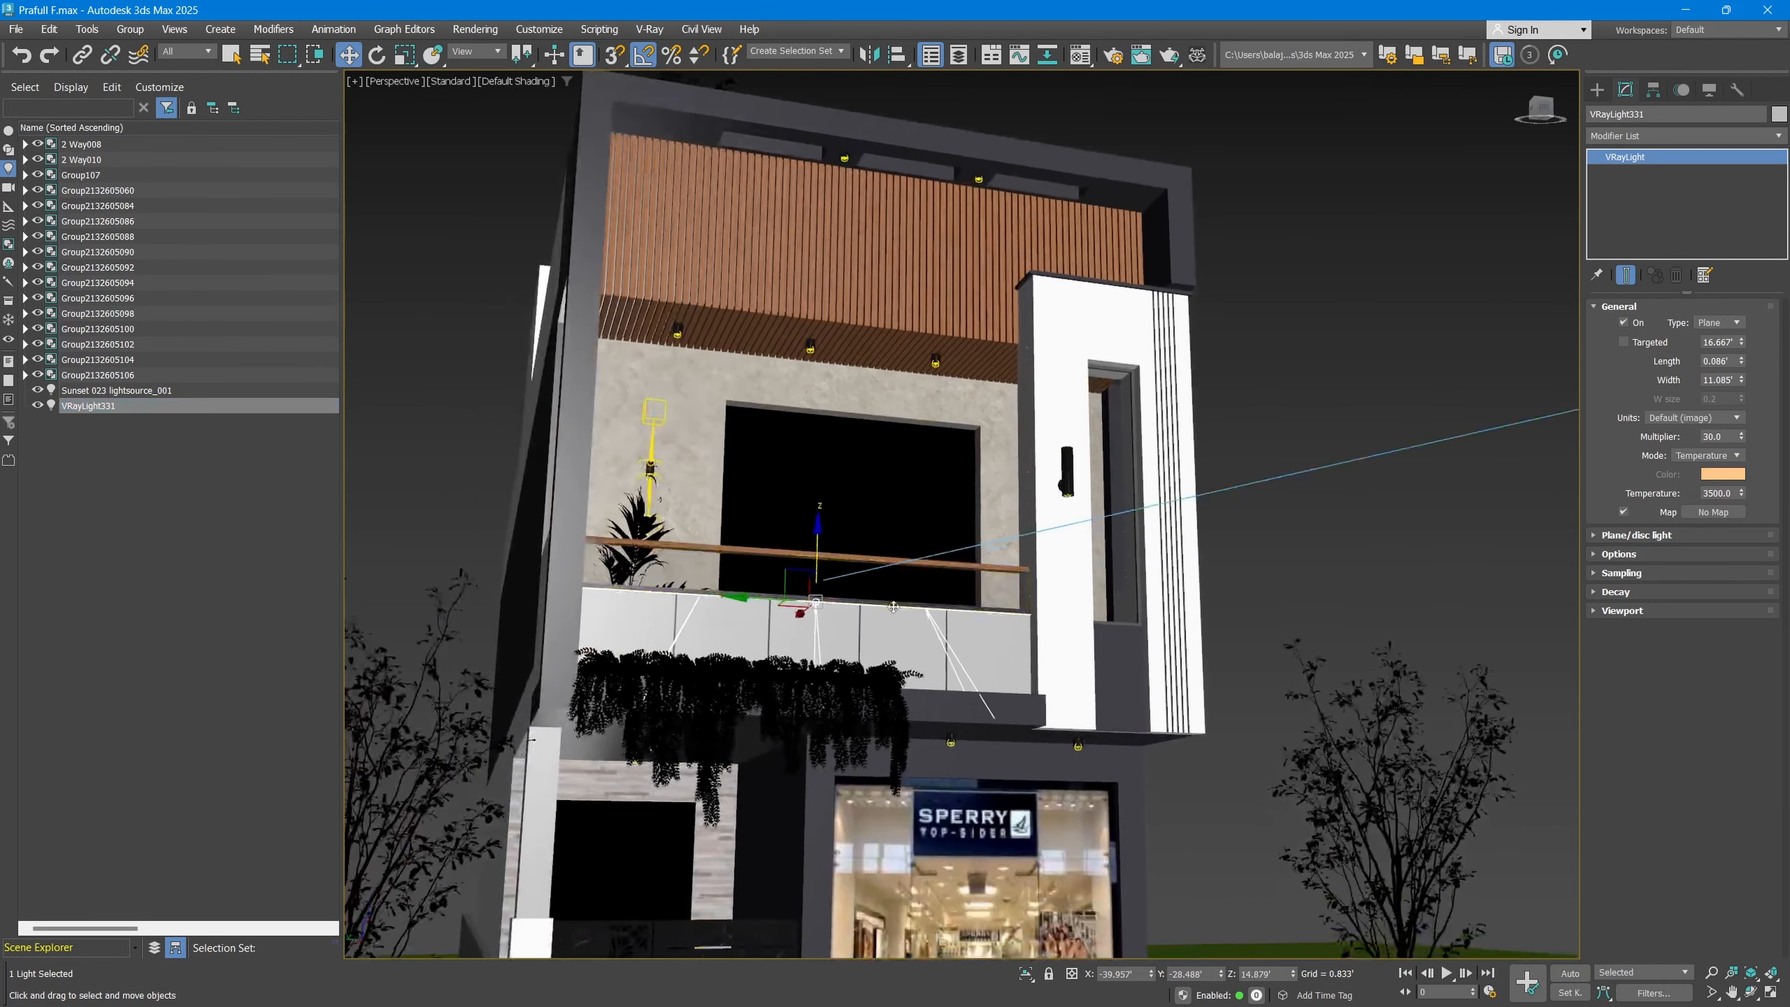
{"action": "scroll", "coordinate": [804, 609], "scroll_direction": "up", "scroll_amount": 4}
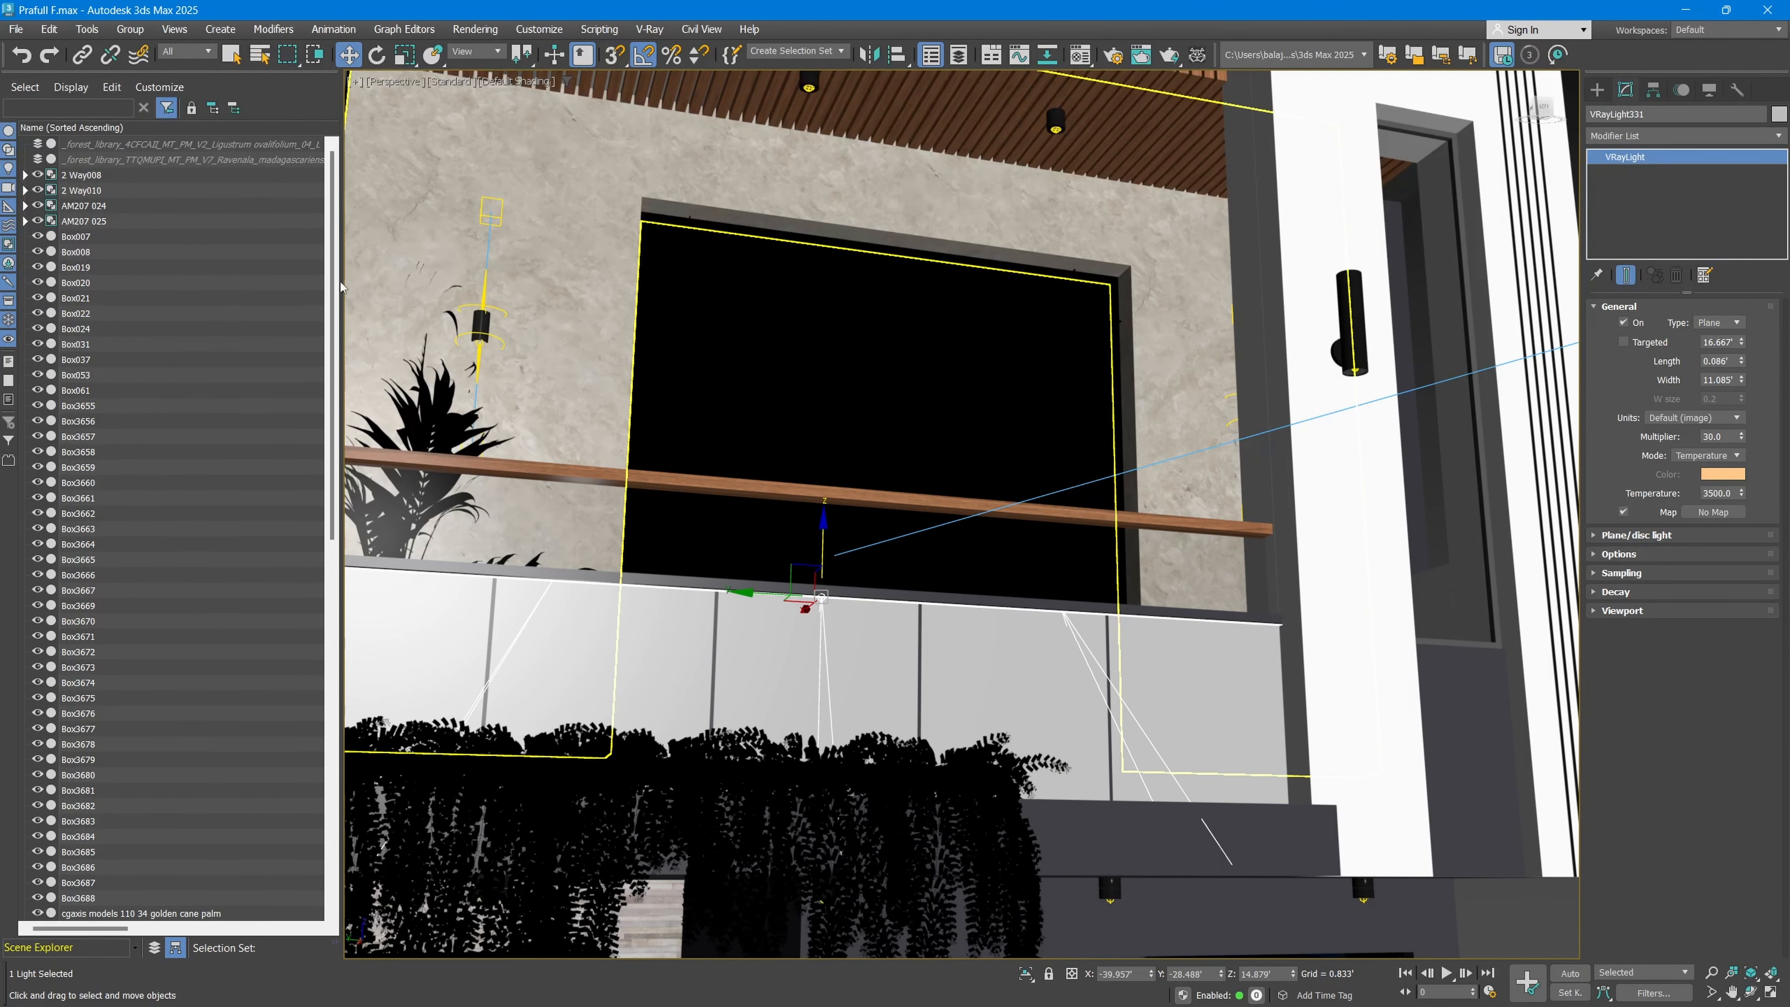
Step: Widen the Scene Explorer to reveal the Frozen column and browse the full object list
{"action": "left_click_drag", "start_coordinate": [346, 286], "coordinate": [516, 286]}
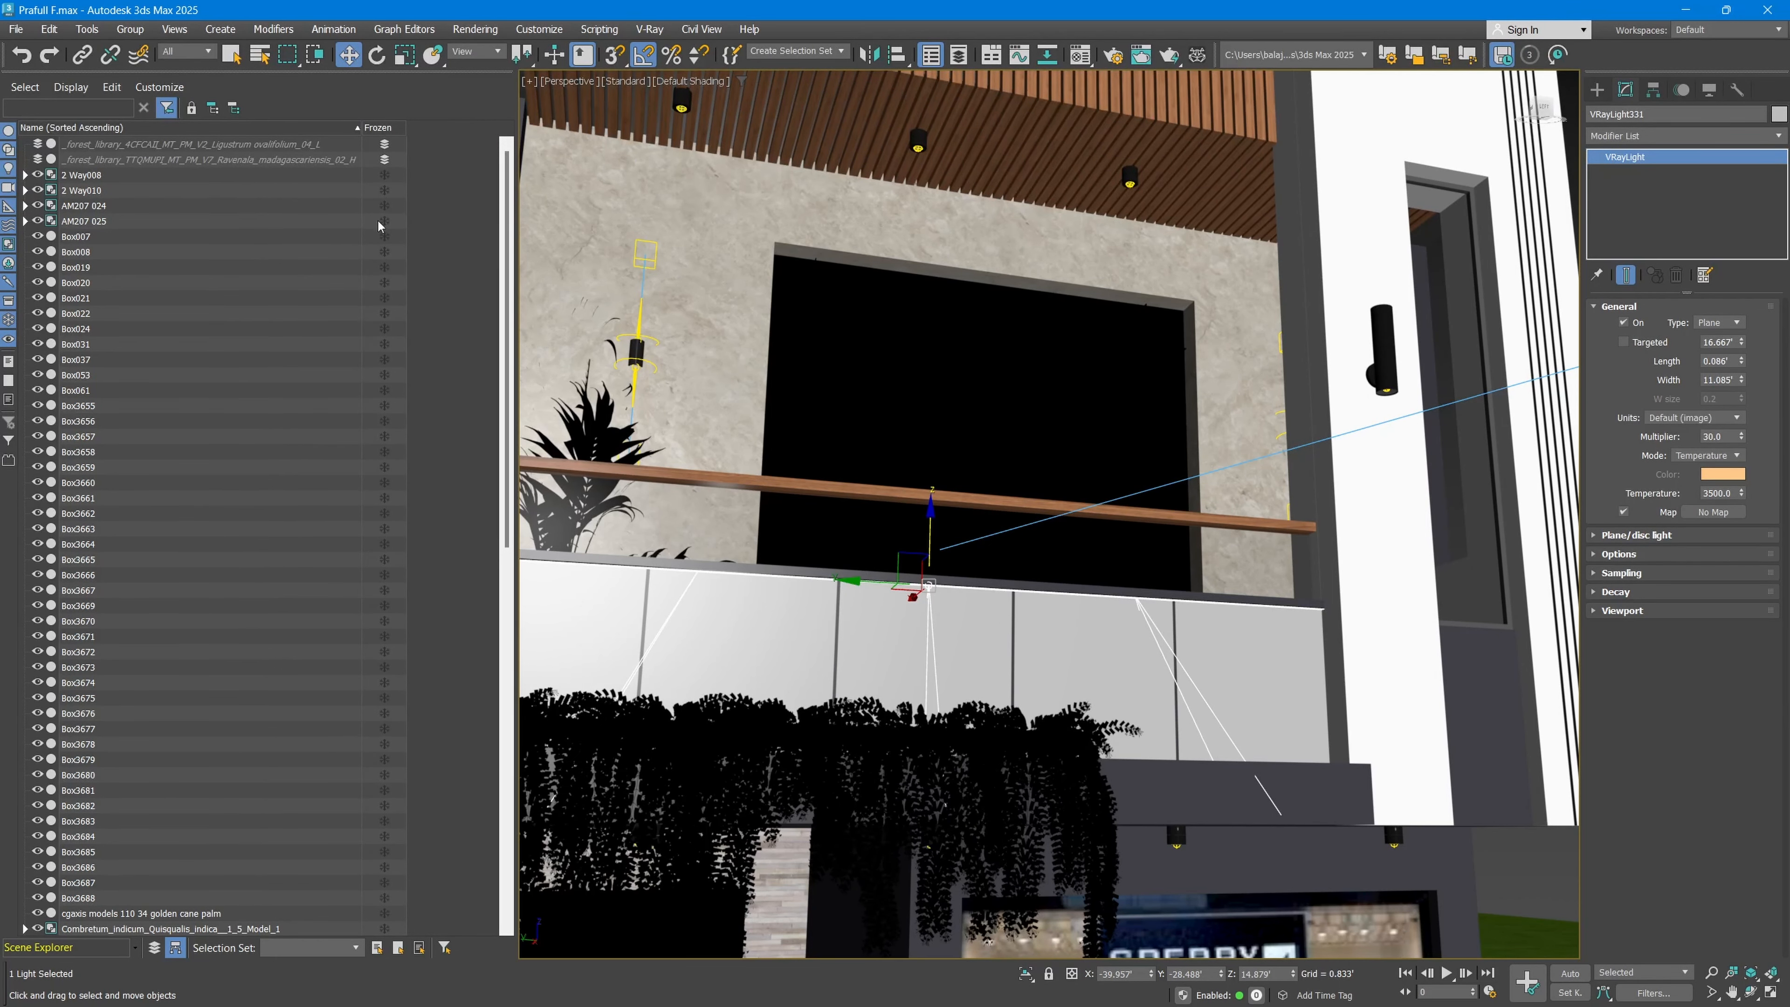
{"action": "scroll", "coordinate": [997, 612], "scroll_direction": "down", "scroll_amount": 8}
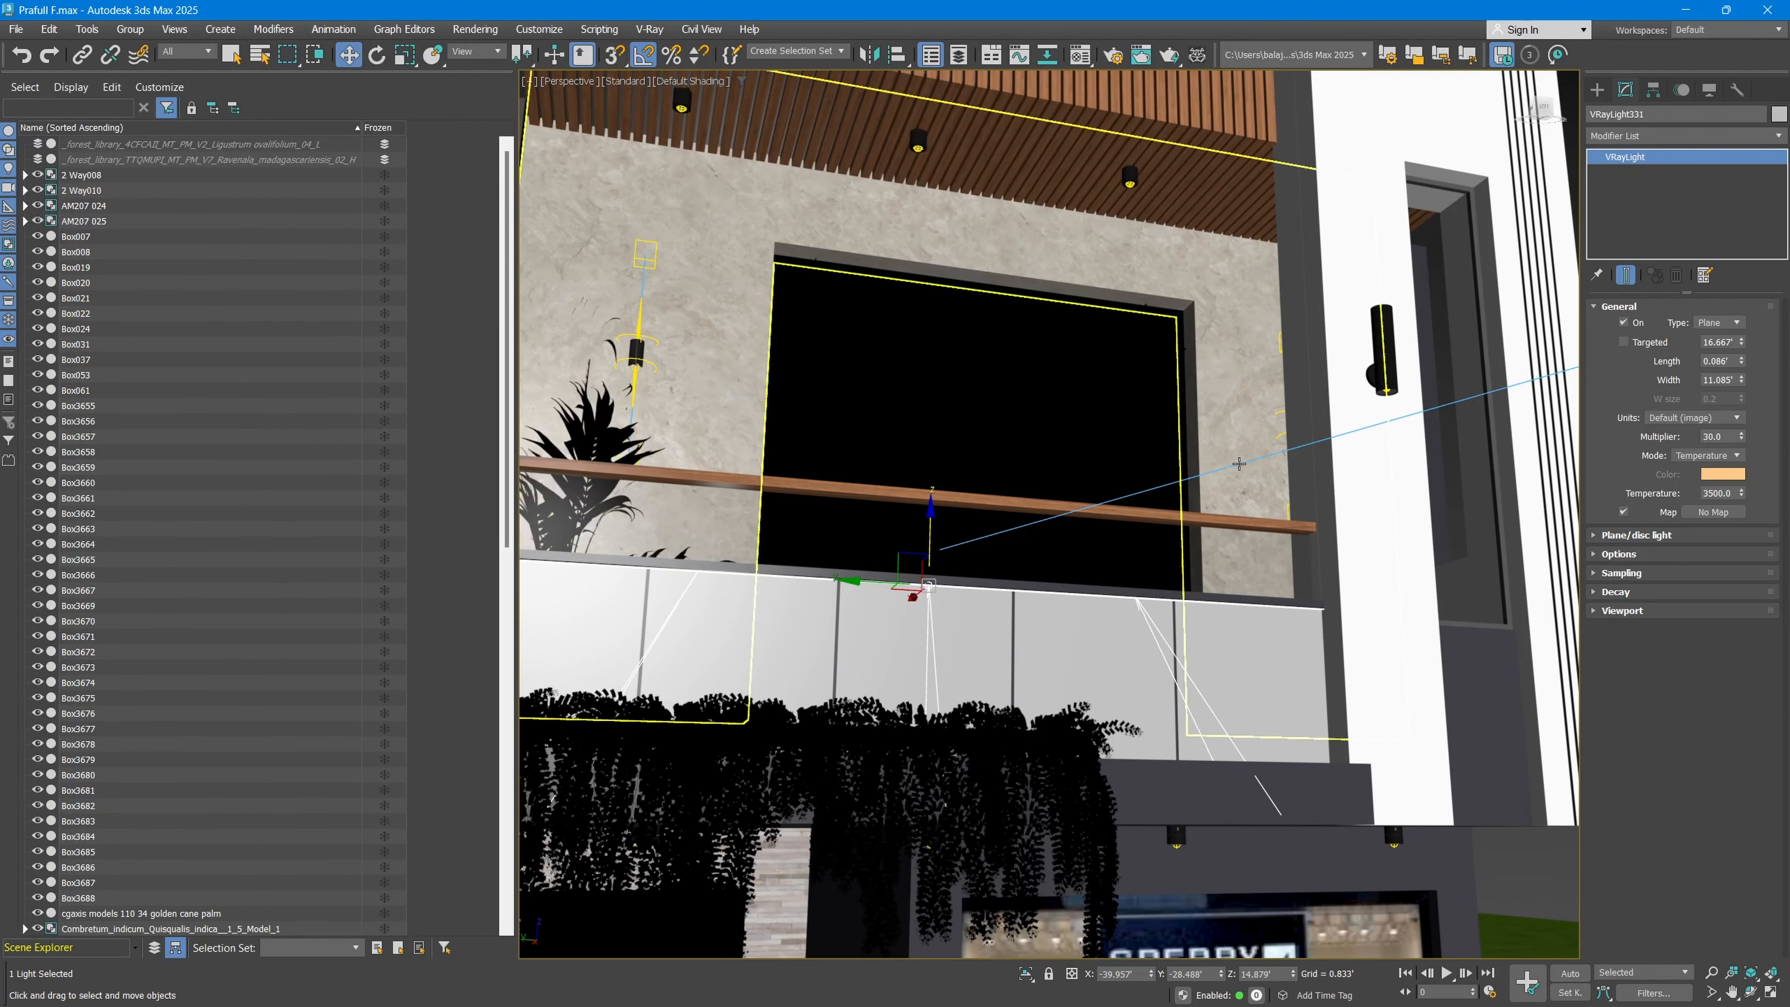
{"action": "scroll", "coordinate": [997, 612], "scroll_direction": "up", "scroll_amount": 3}
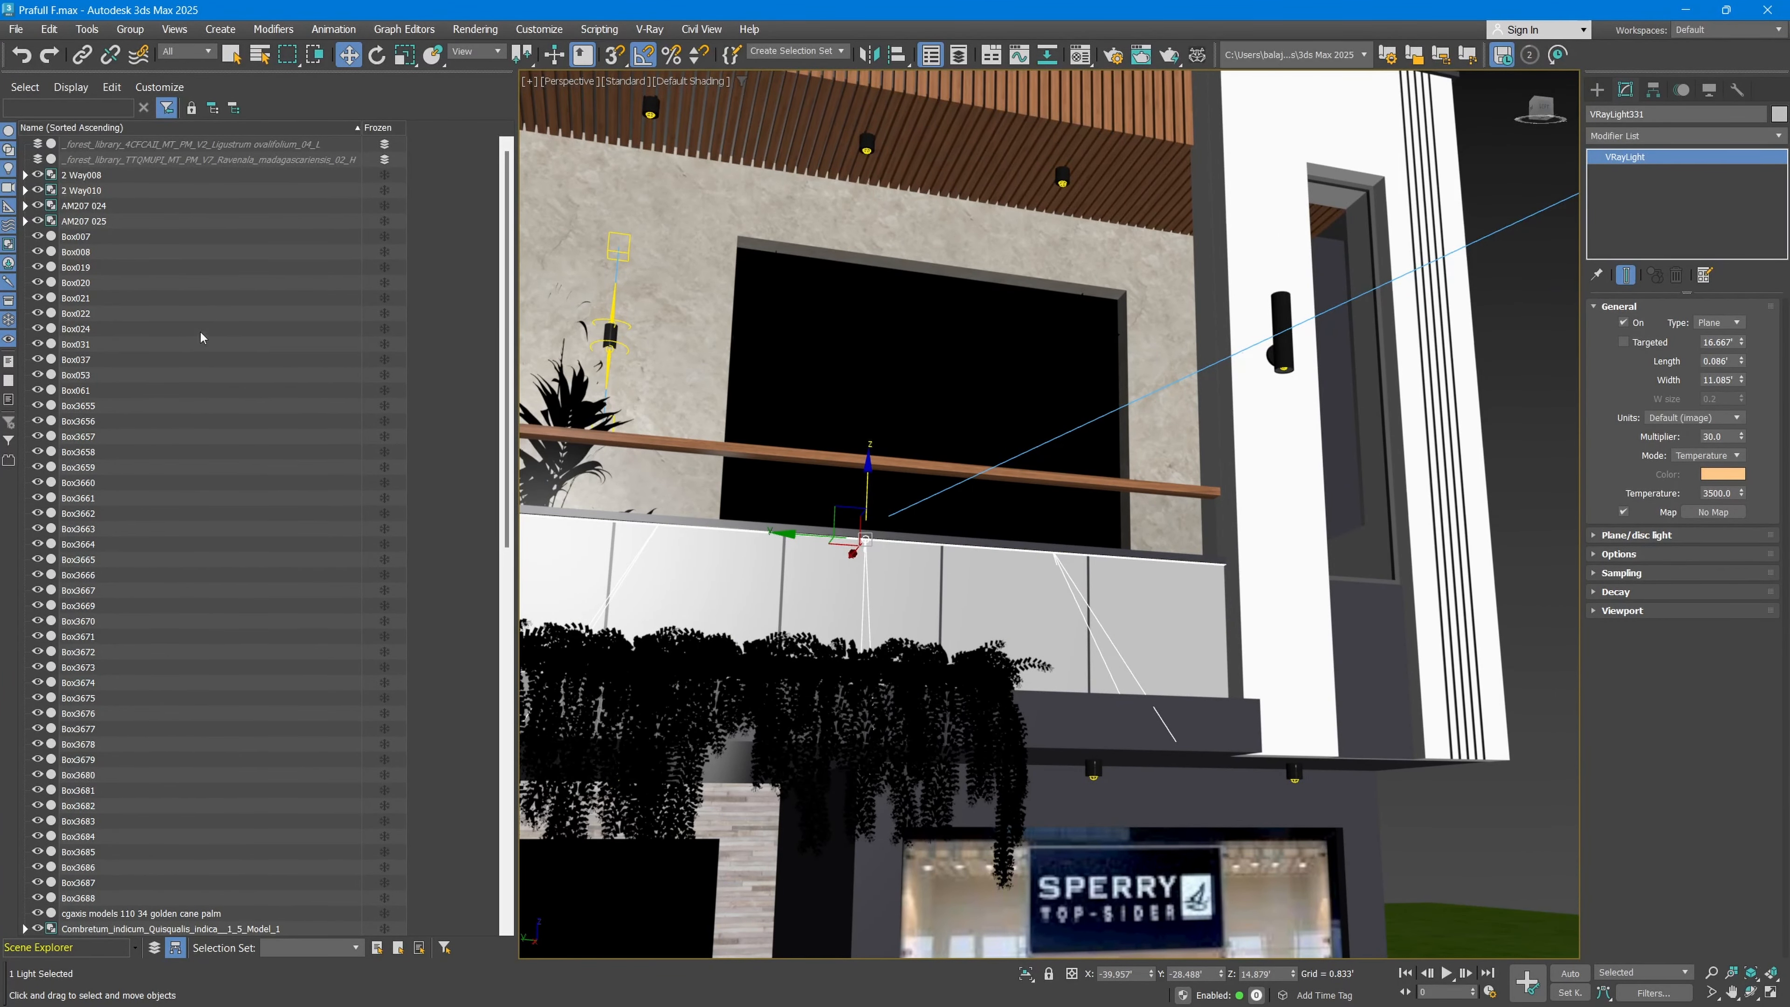
{"action": "scroll", "coordinate": [204, 352], "scroll_direction": "down", "scroll_amount": 3}
{"action": "scroll", "coordinate": [134, 233], "scroll_direction": "down", "scroll_amount": 13}
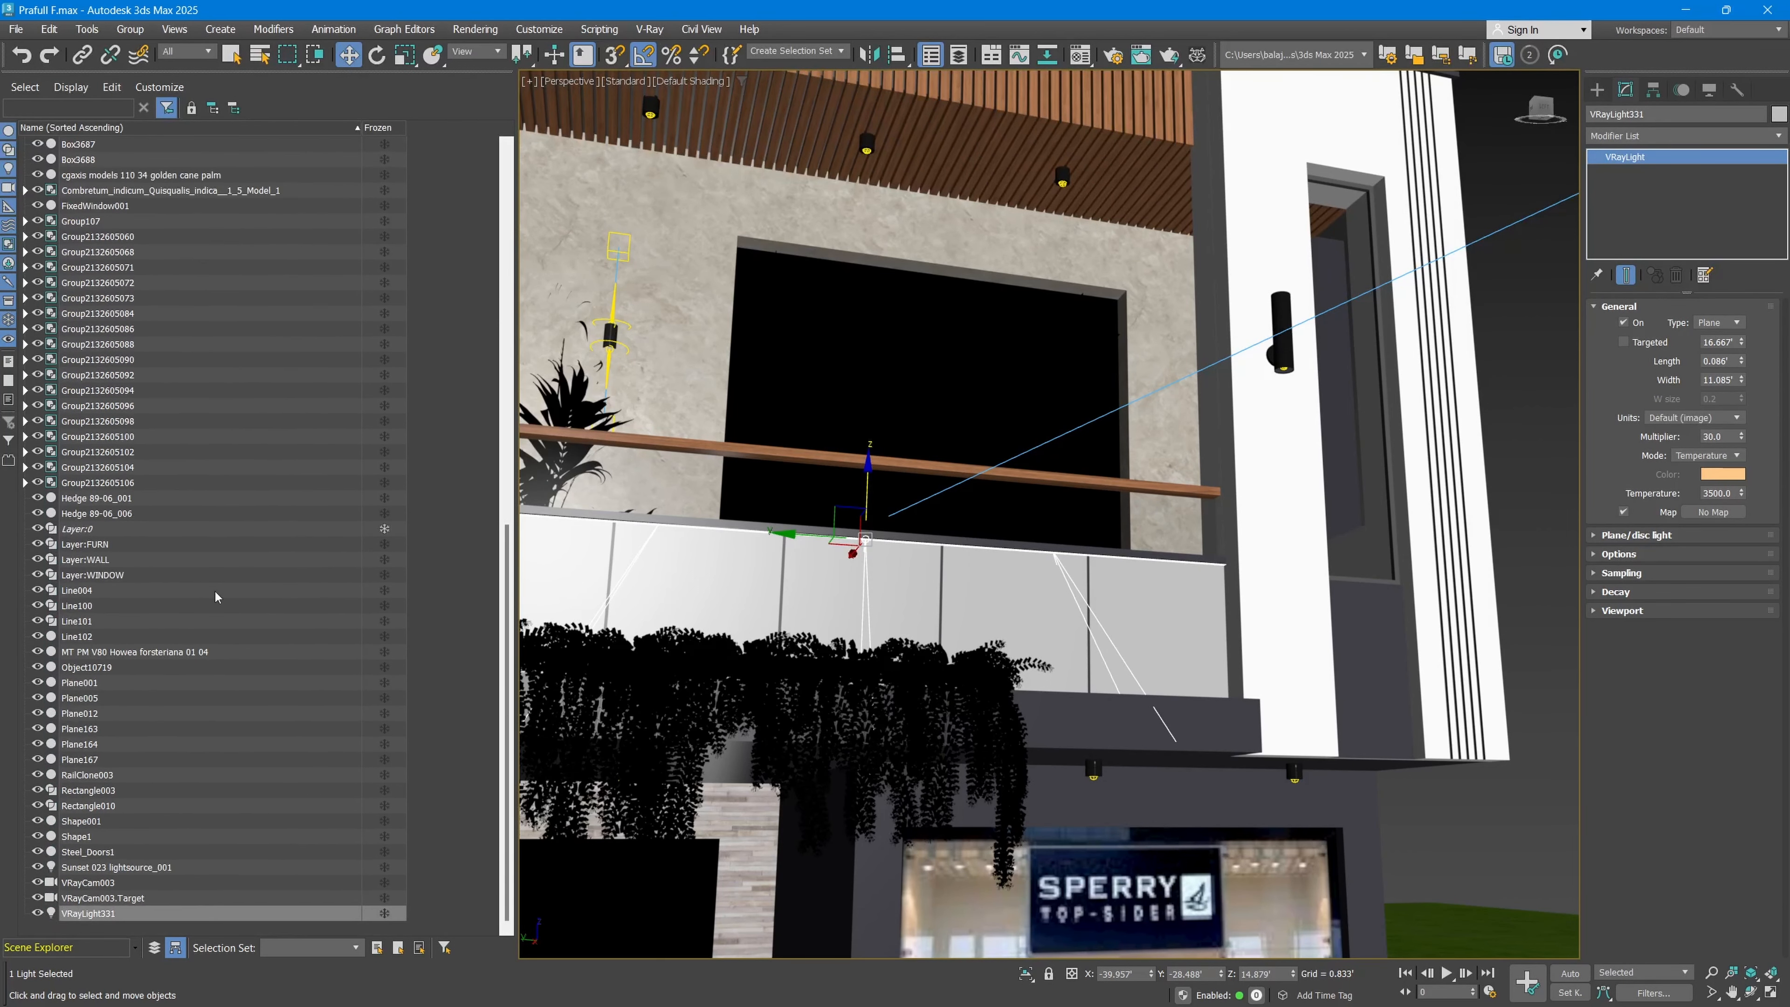
{"action": "scroll", "coordinate": [240, 608], "scroll_direction": "up", "scroll_amount": 16}
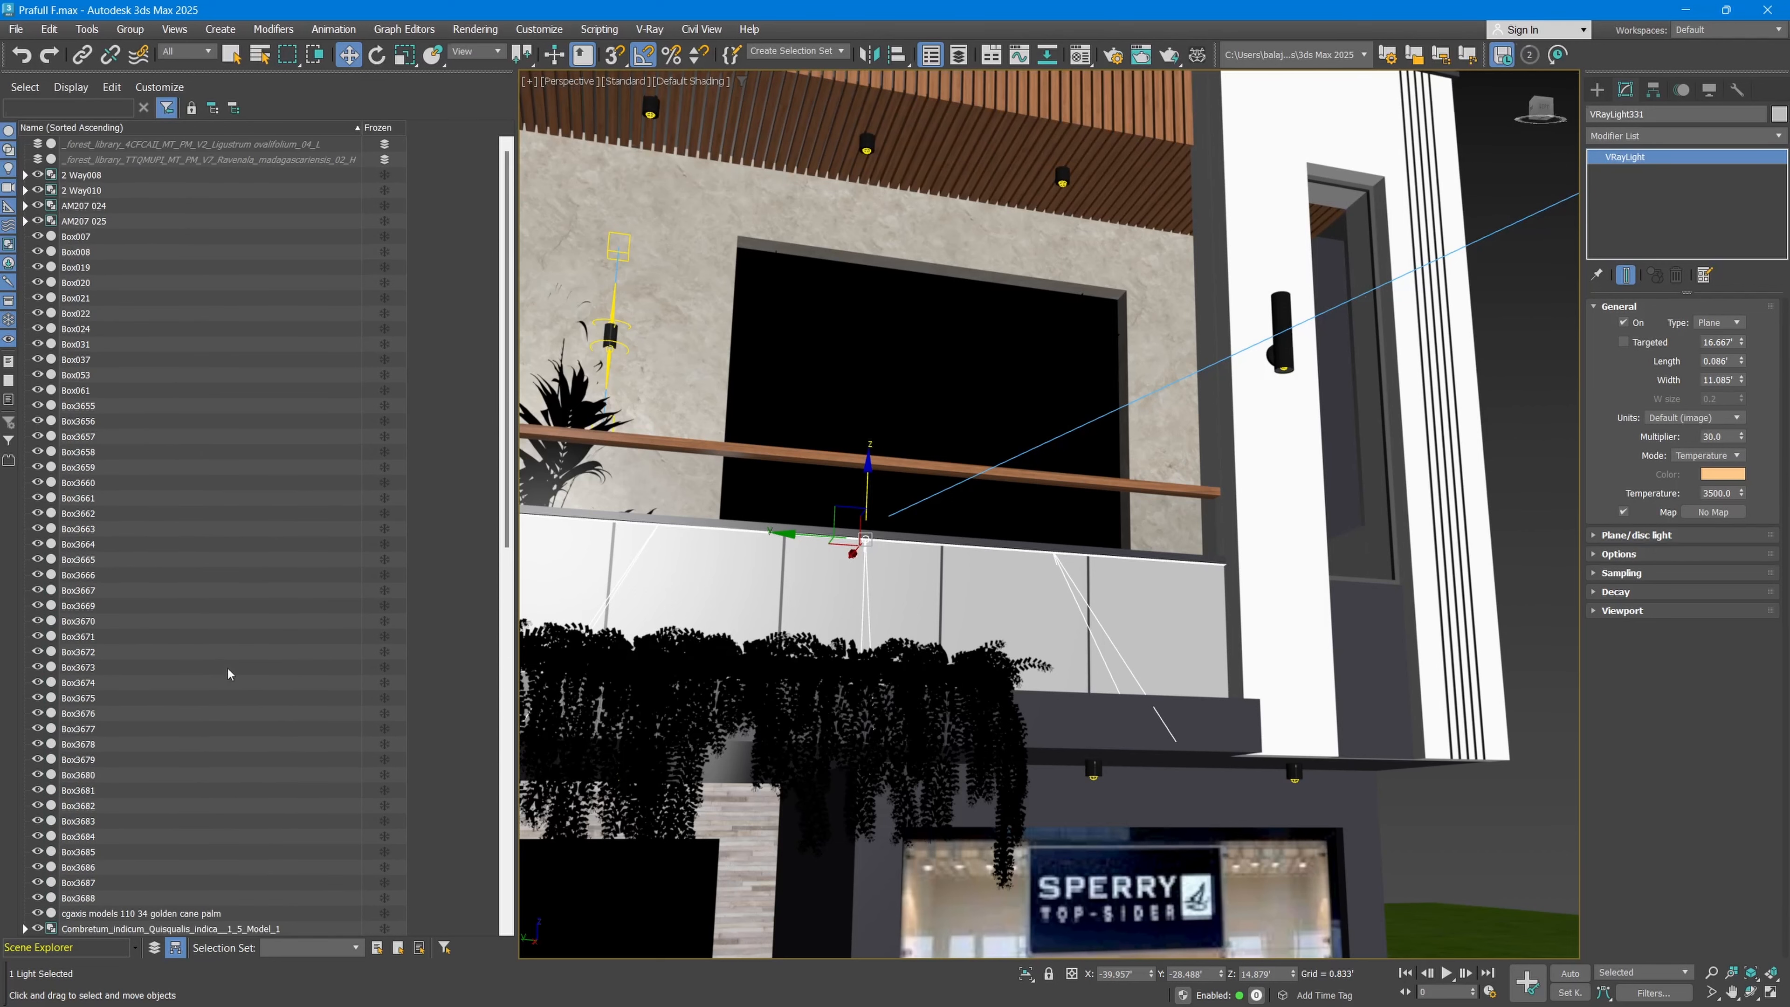
Step: Turn on Auto-Expand to Selection for the Scene Explorer and select the white facade column in the viewport
{"action": "left_click", "coordinate": [84, 94]}
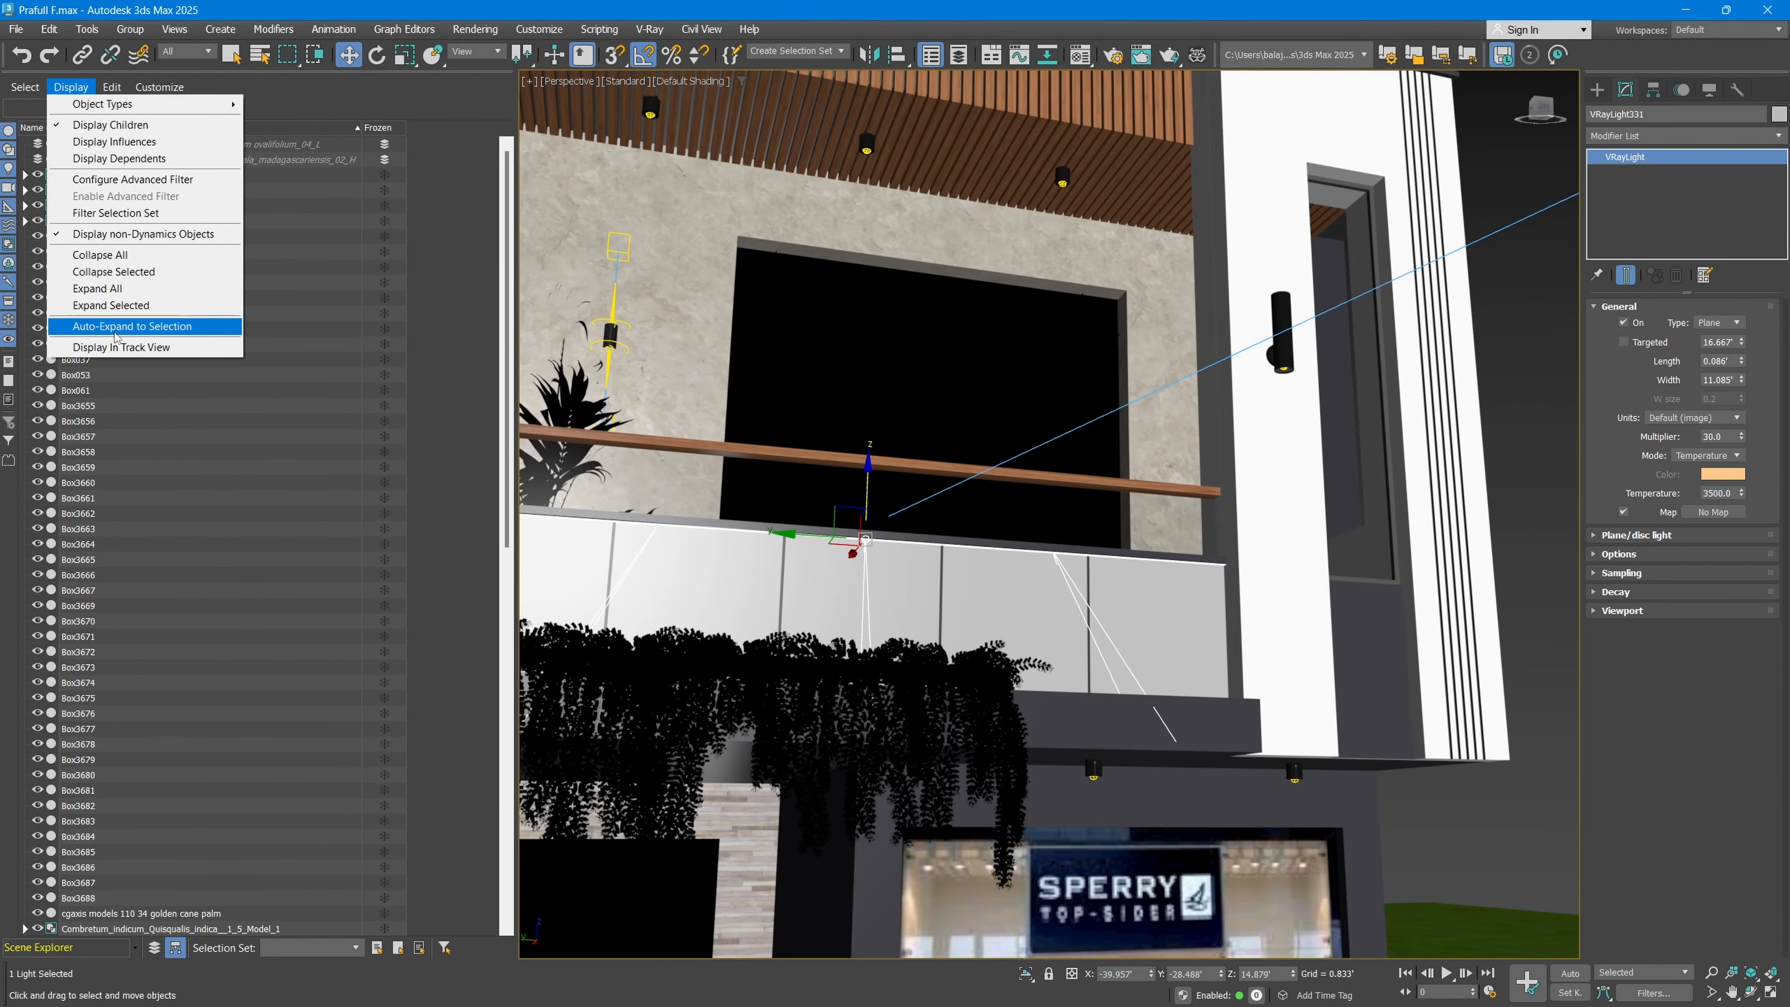
{"action": "left_click", "coordinate": [165, 329]}
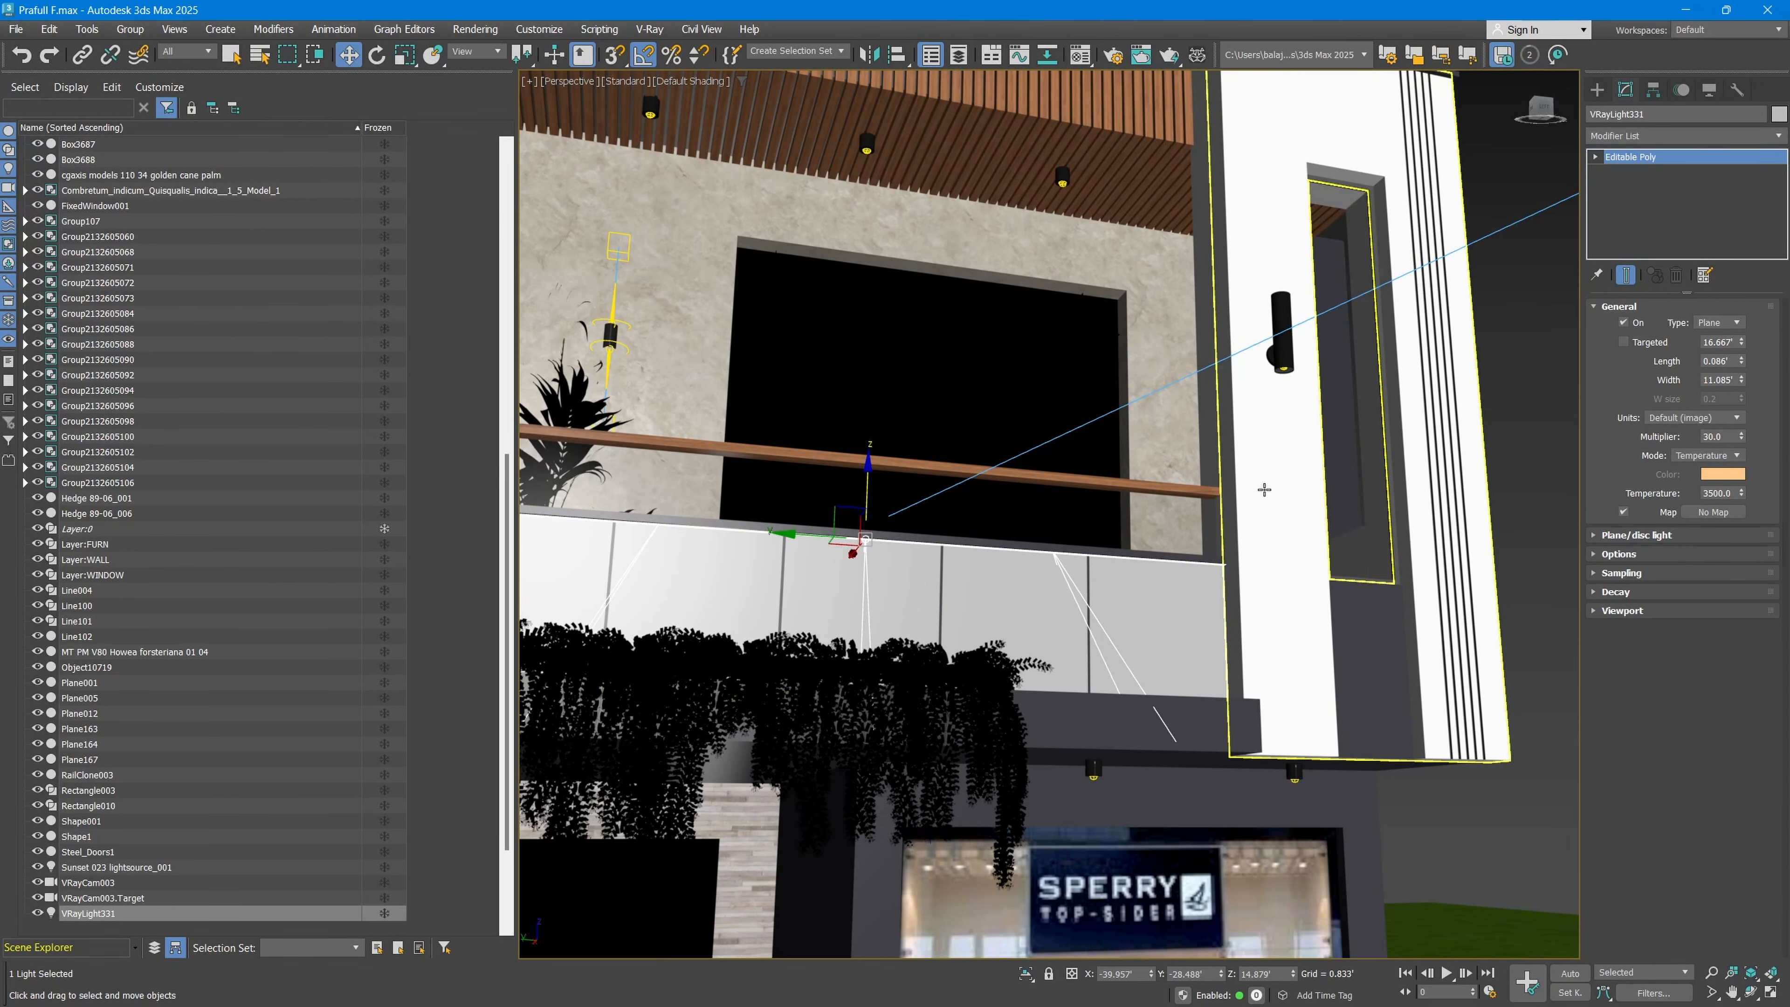
{"action": "left_click", "coordinate": [1265, 437]}
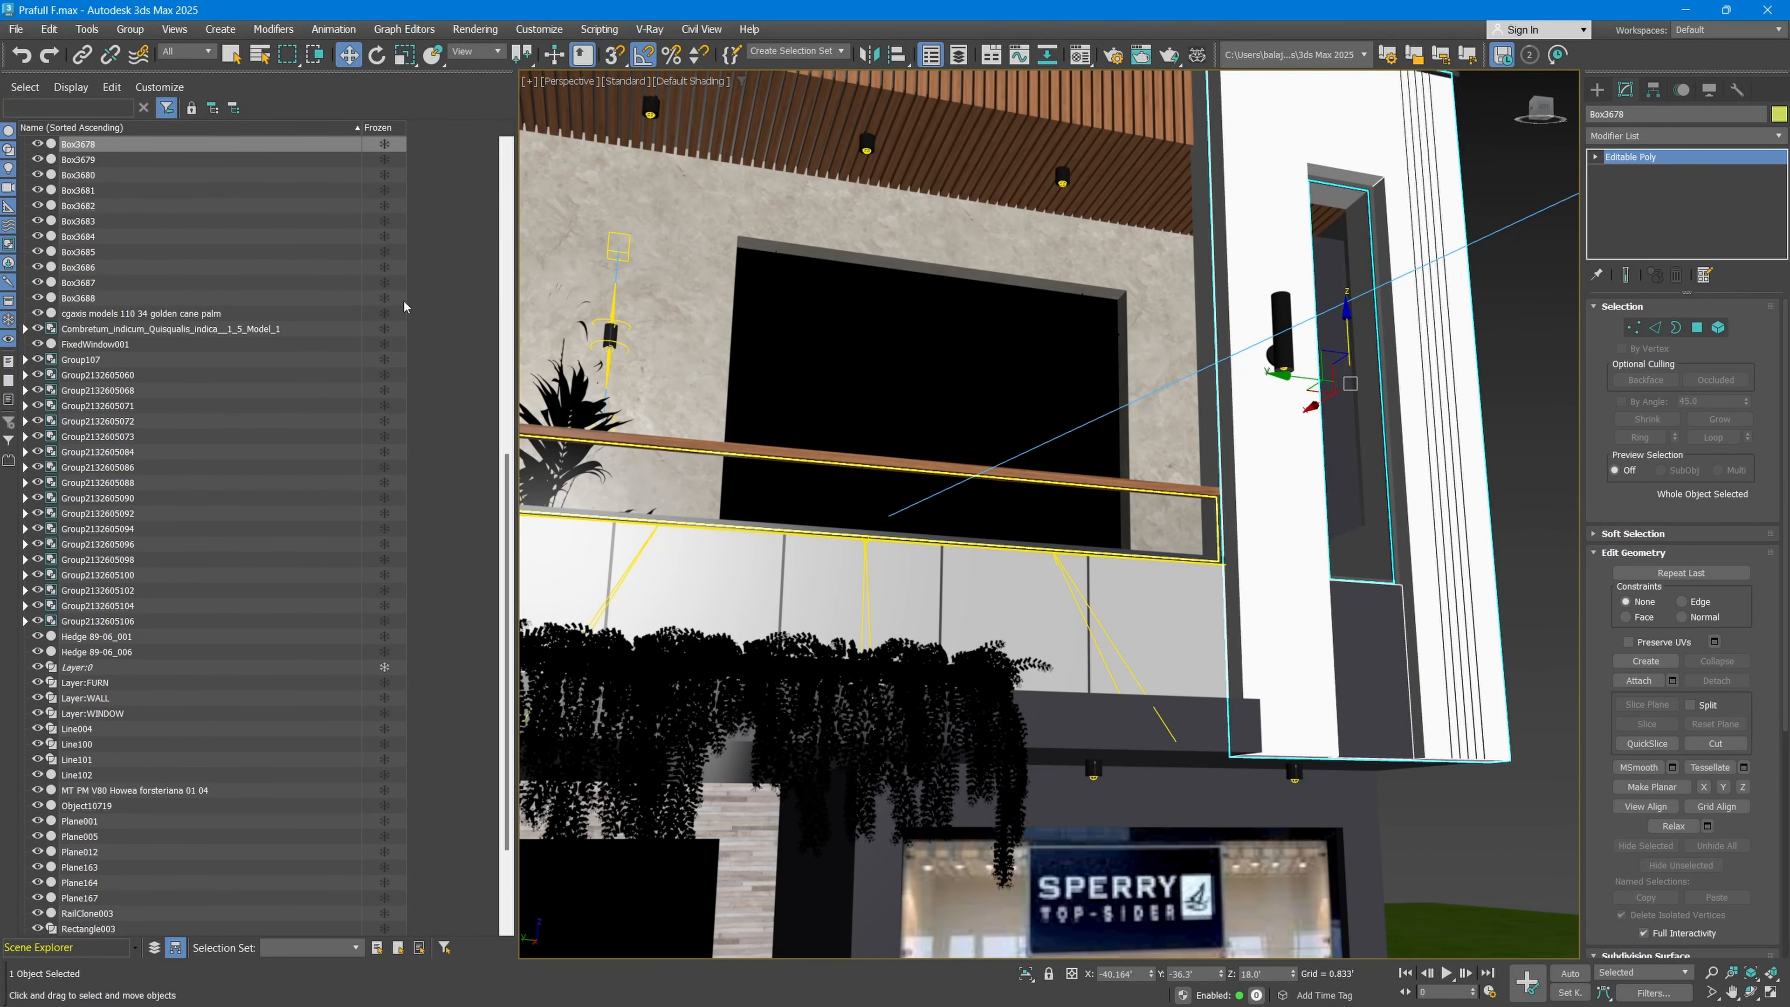
Step: Select the balcony plane light in the viewport and raise its multiplier to 39.8
{"action": "left_click", "coordinate": [863, 563]}
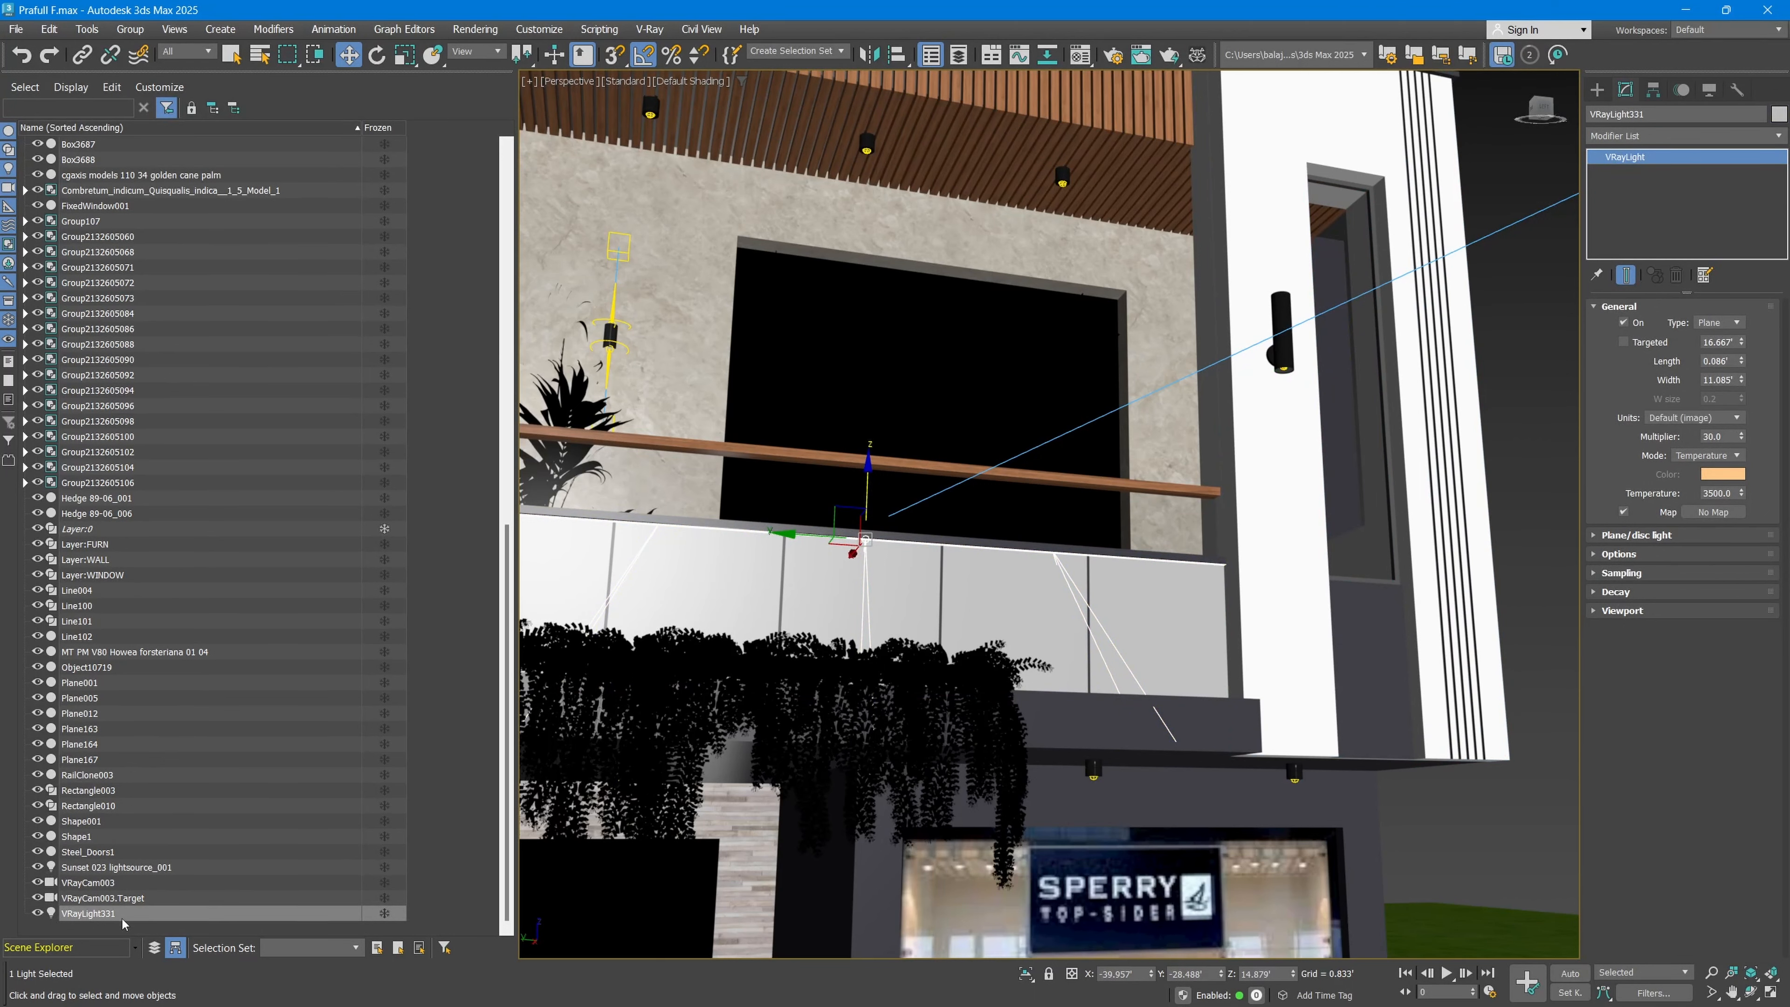
{"action": "left_click_drag", "start_coordinate": [1742, 436], "coordinate": [1739, 423]}
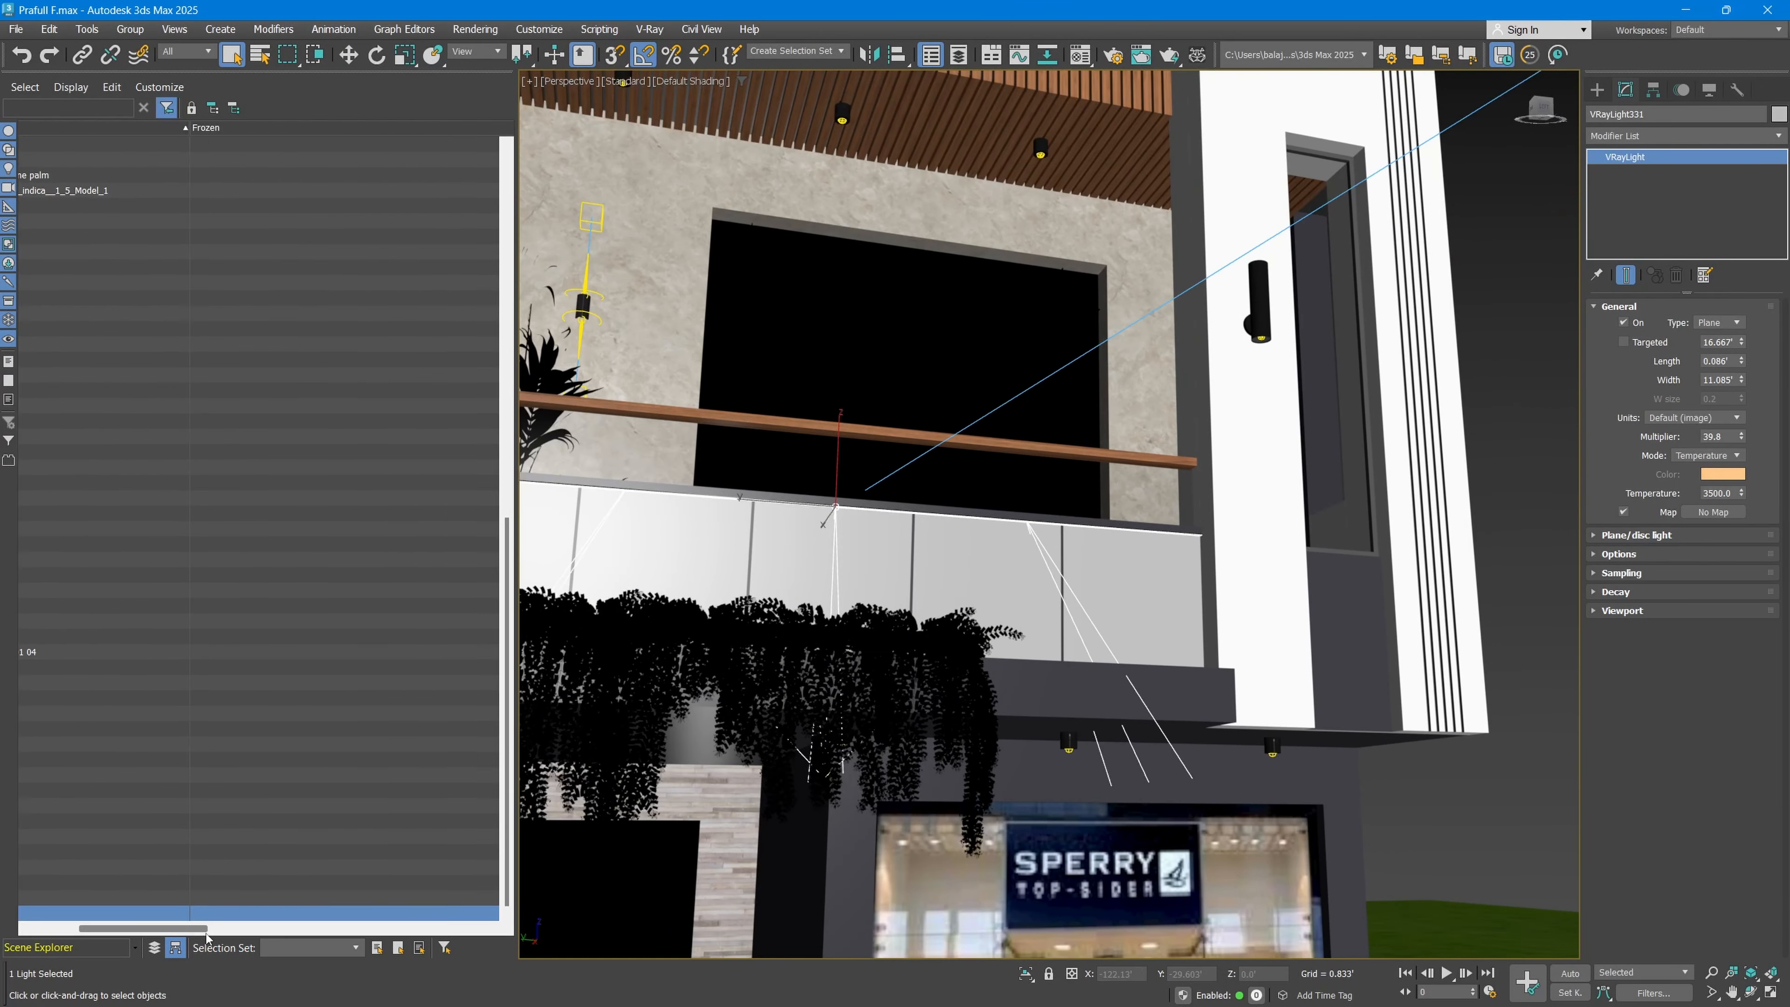
{"action": "left_click_drag", "start_coordinate": [203, 930], "coordinate": [140, 931]}
{"action": "scroll", "coordinate": [98, 368], "scroll_direction": "up", "scroll_amount": 2}
{"action": "left_click", "coordinate": [96, 330]}
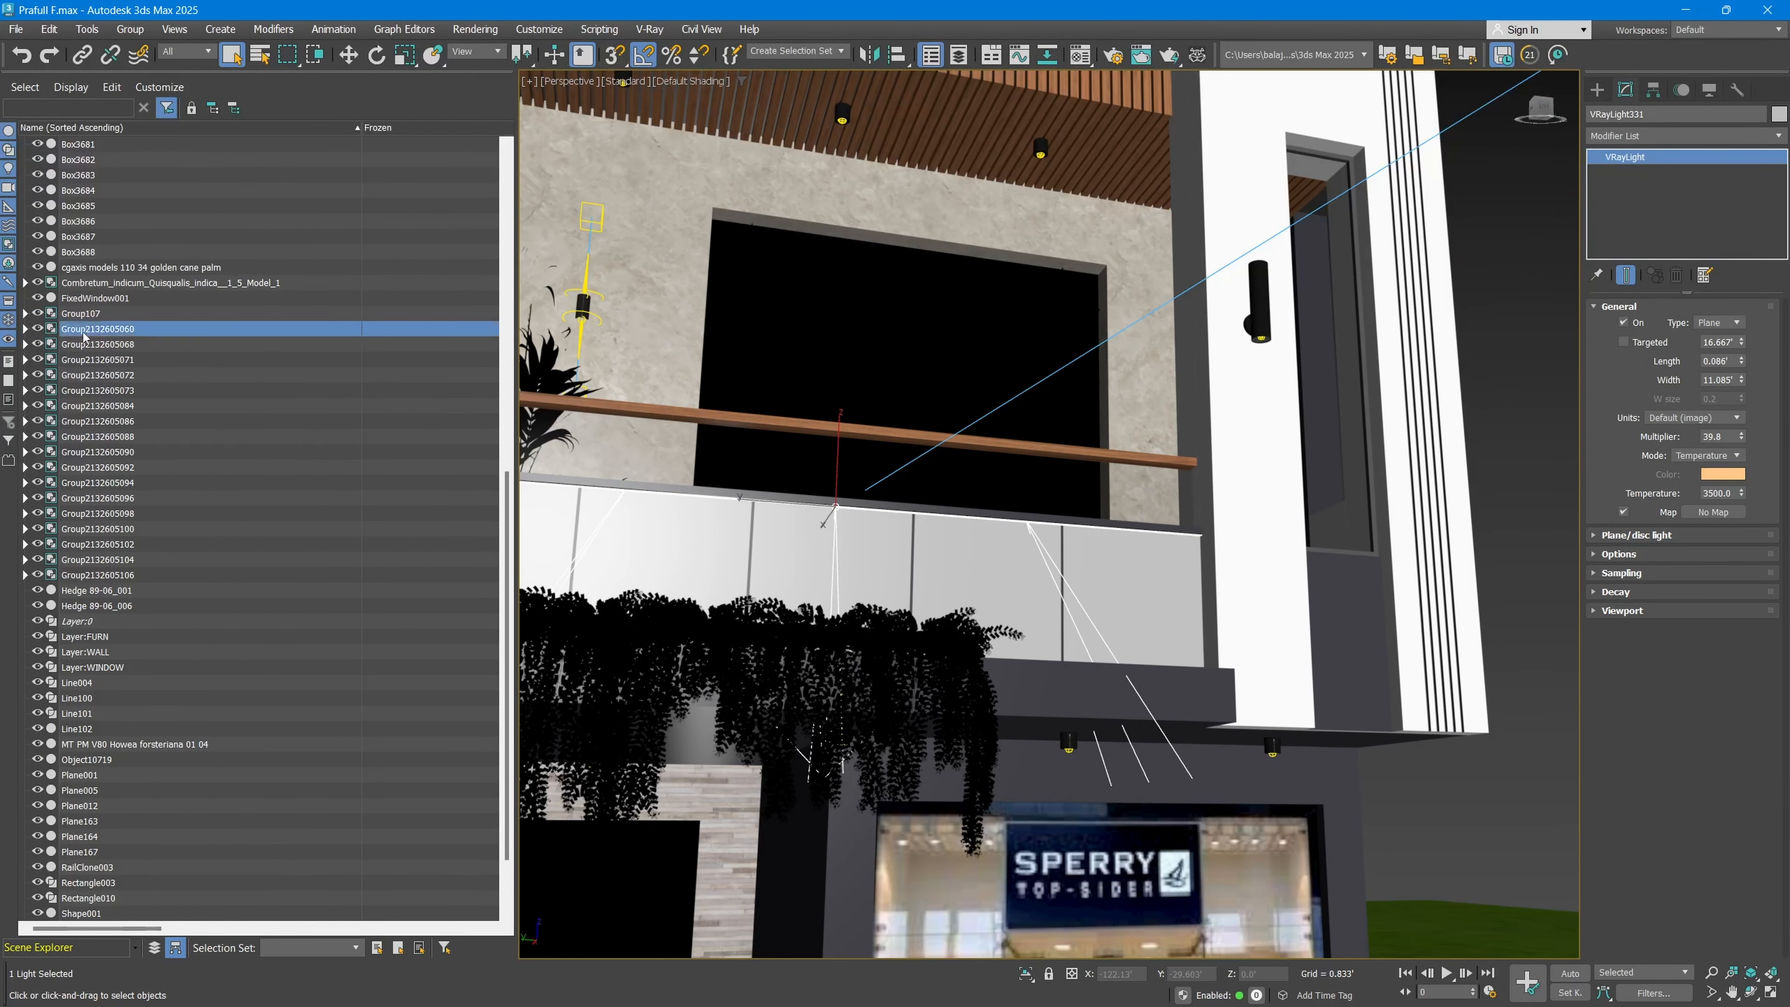
{"action": "middle_click_drag", "start_coordinate": [888, 722], "coordinate": [1301, 462]}
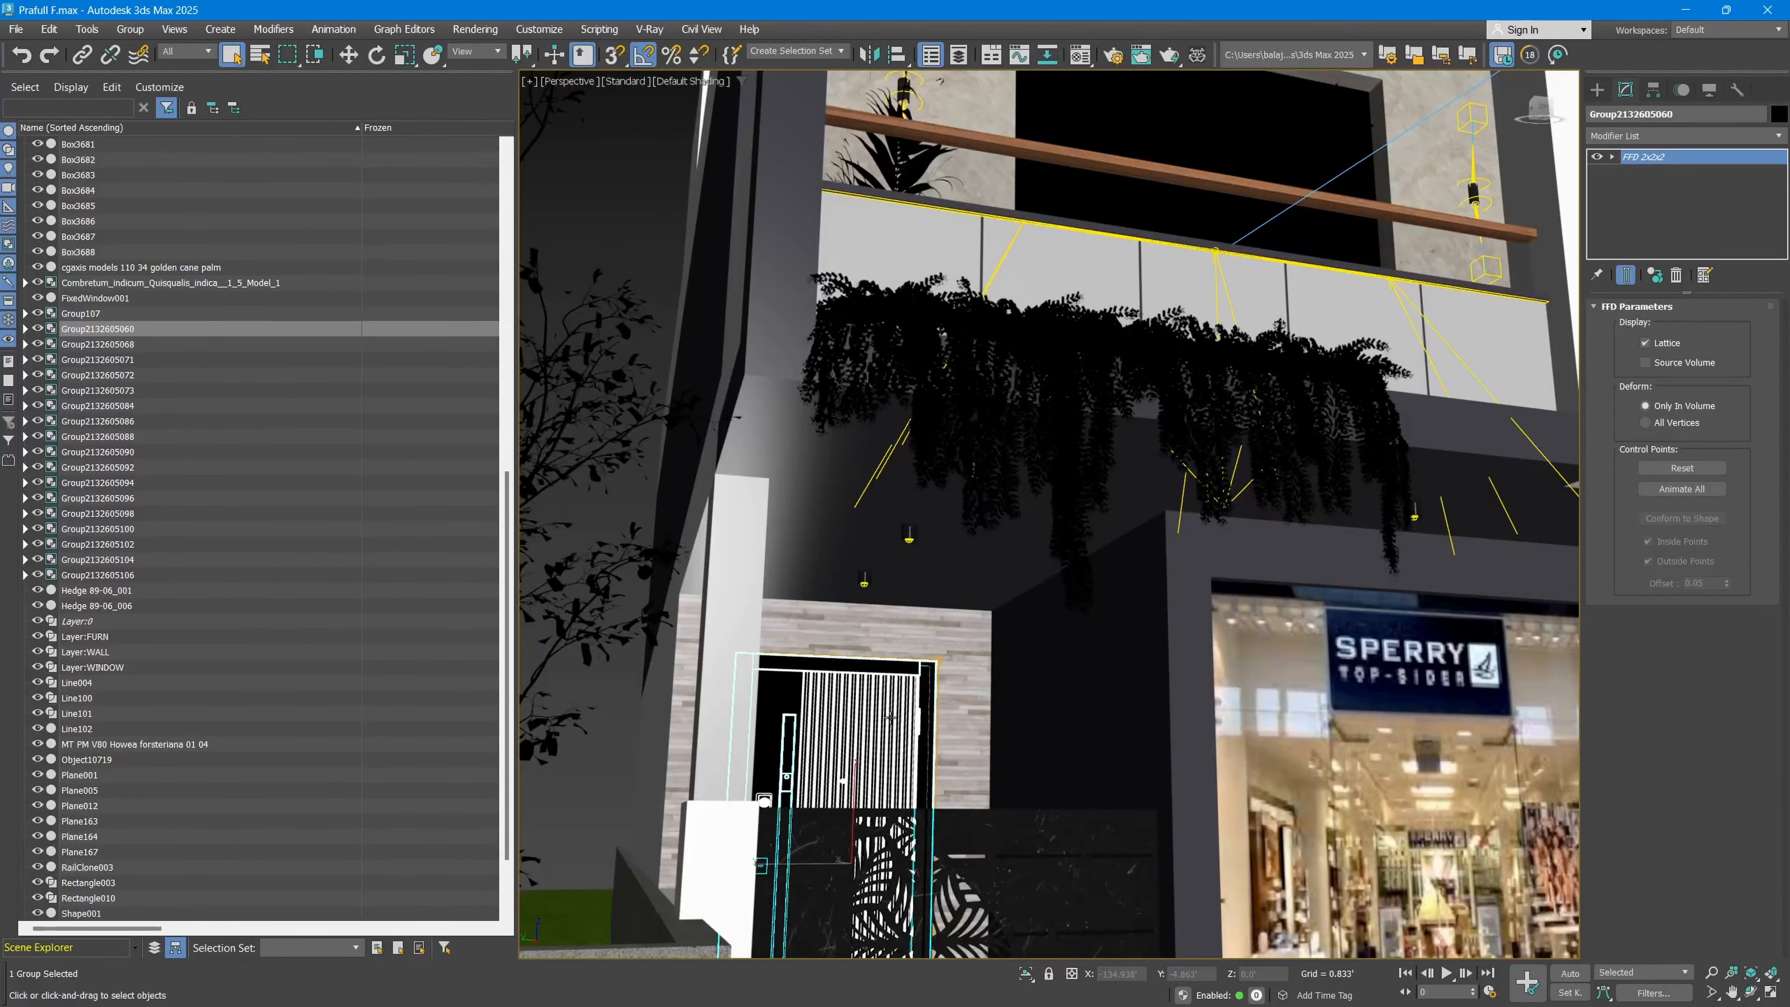
{"action": "scroll", "coordinate": [808, 765], "scroll_direction": "up", "scroll_amount": 4}
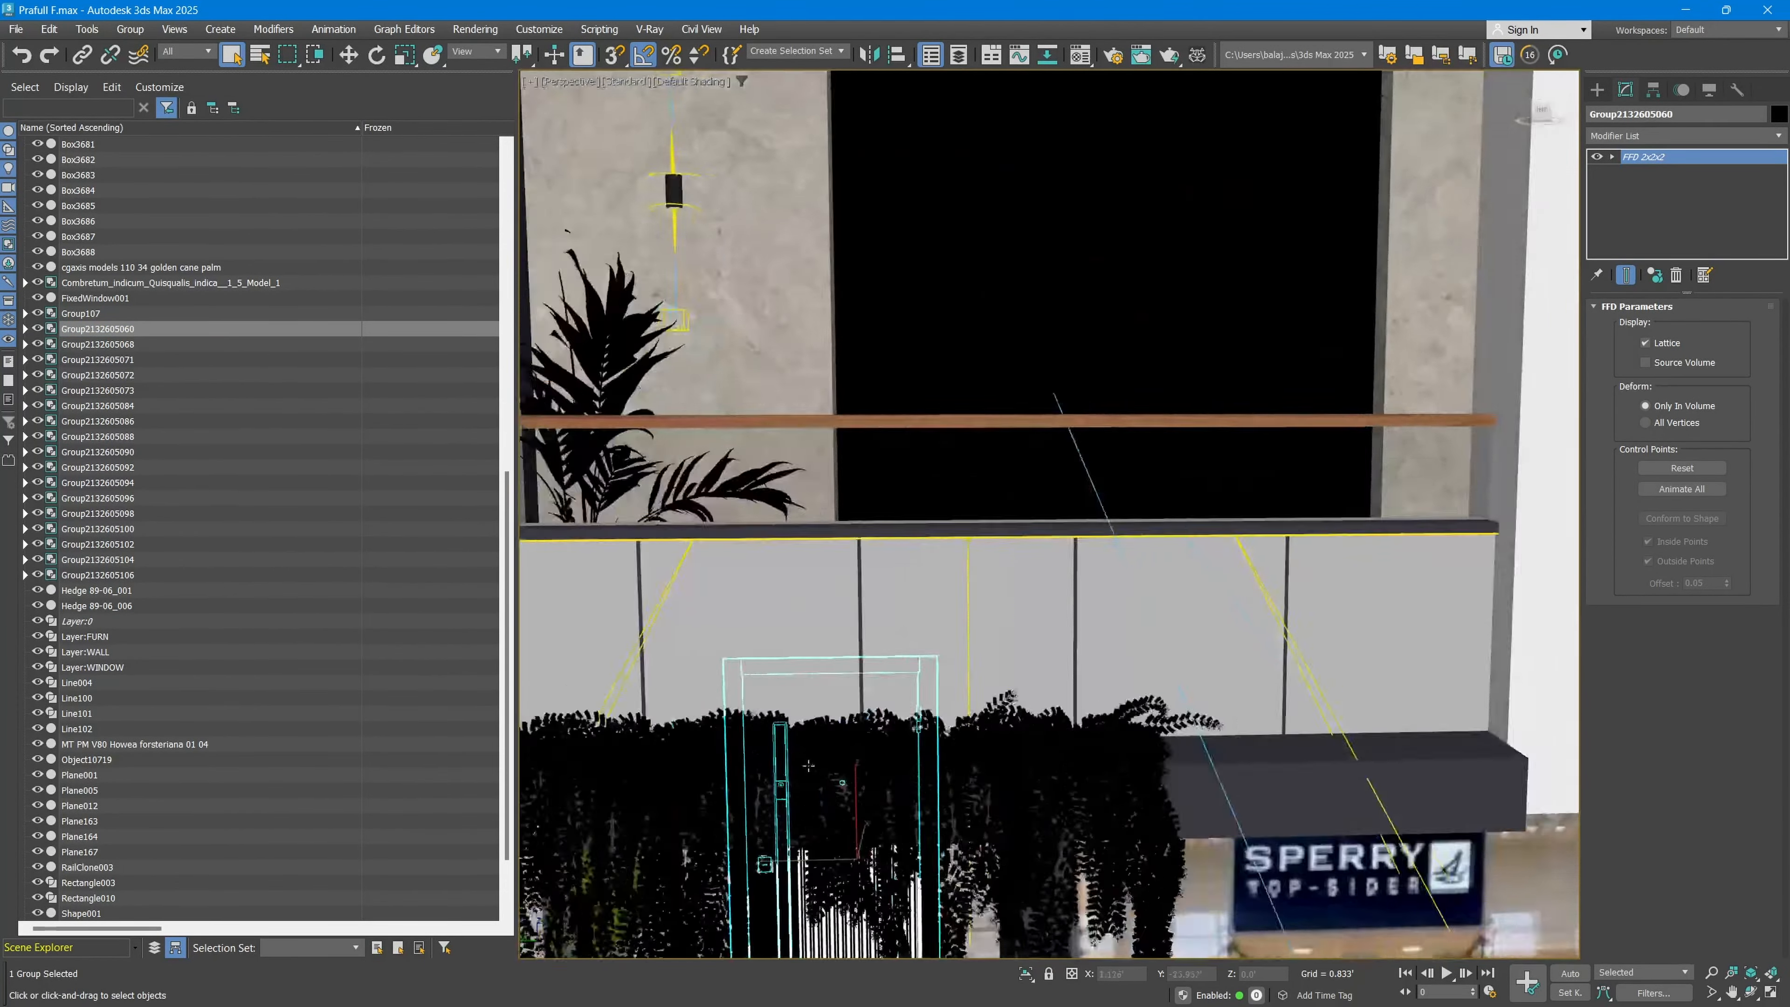
{"action": "key", "text": "z"}
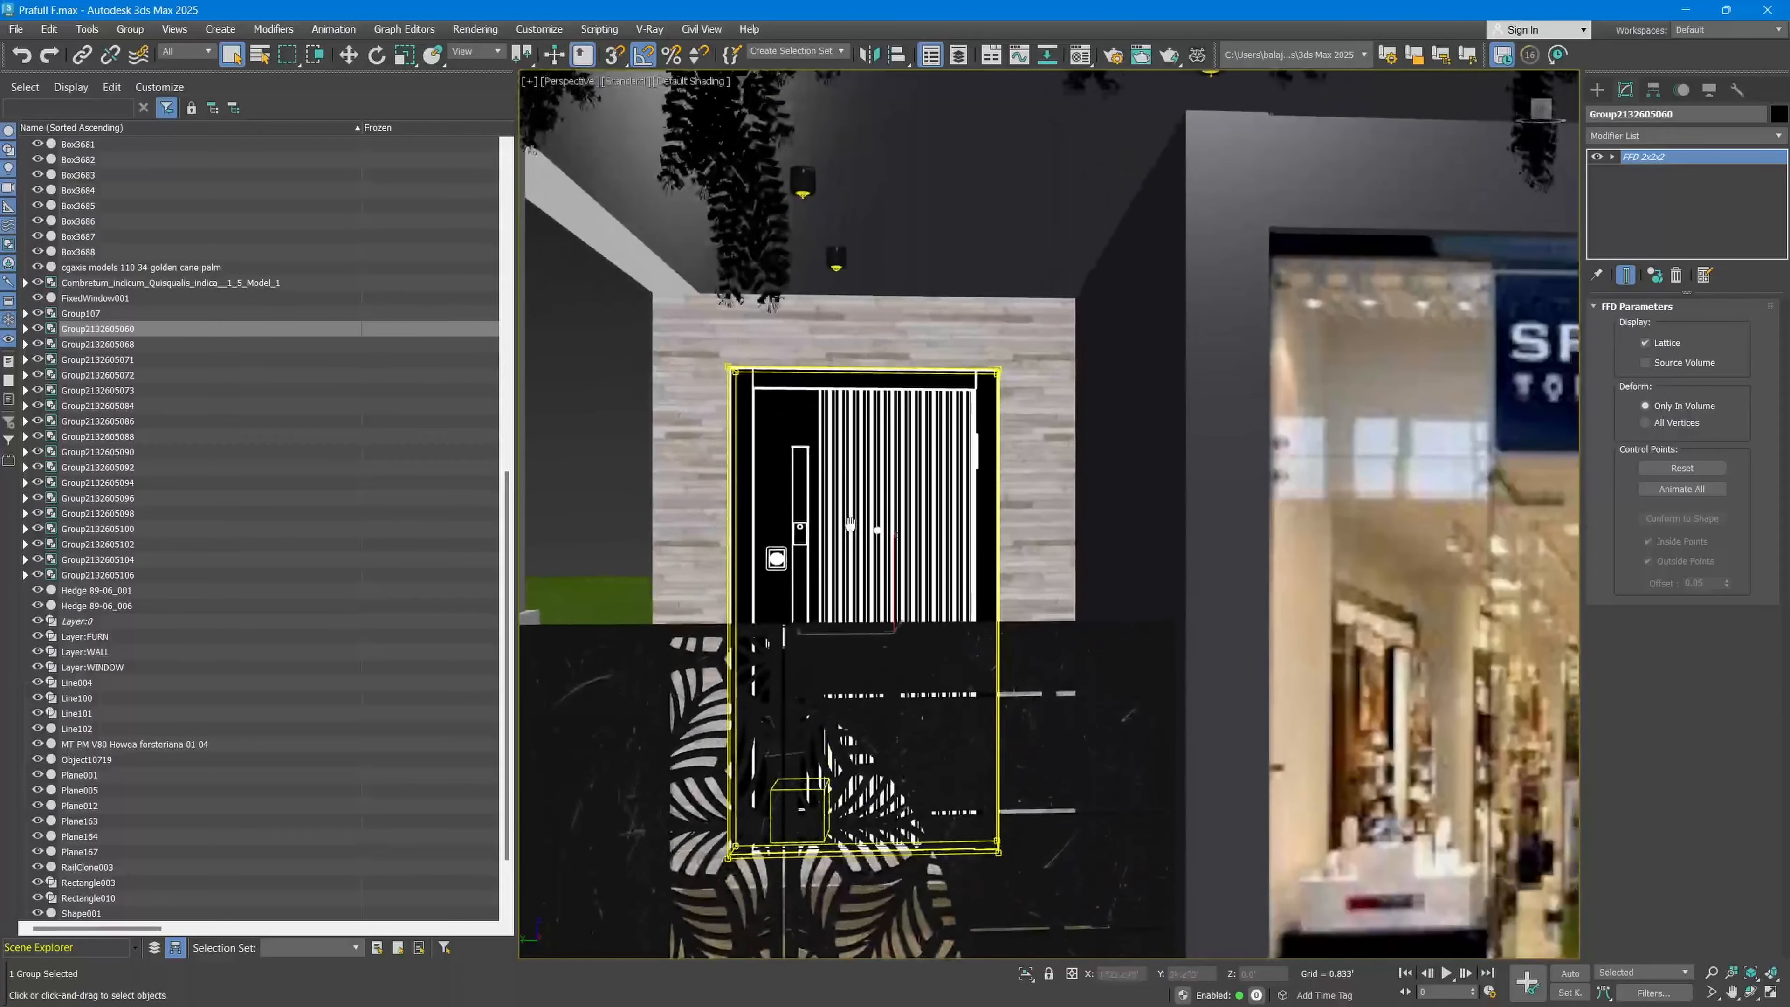
{"action": "scroll", "coordinate": [851, 465], "scroll_direction": "up", "scroll_amount": 2}
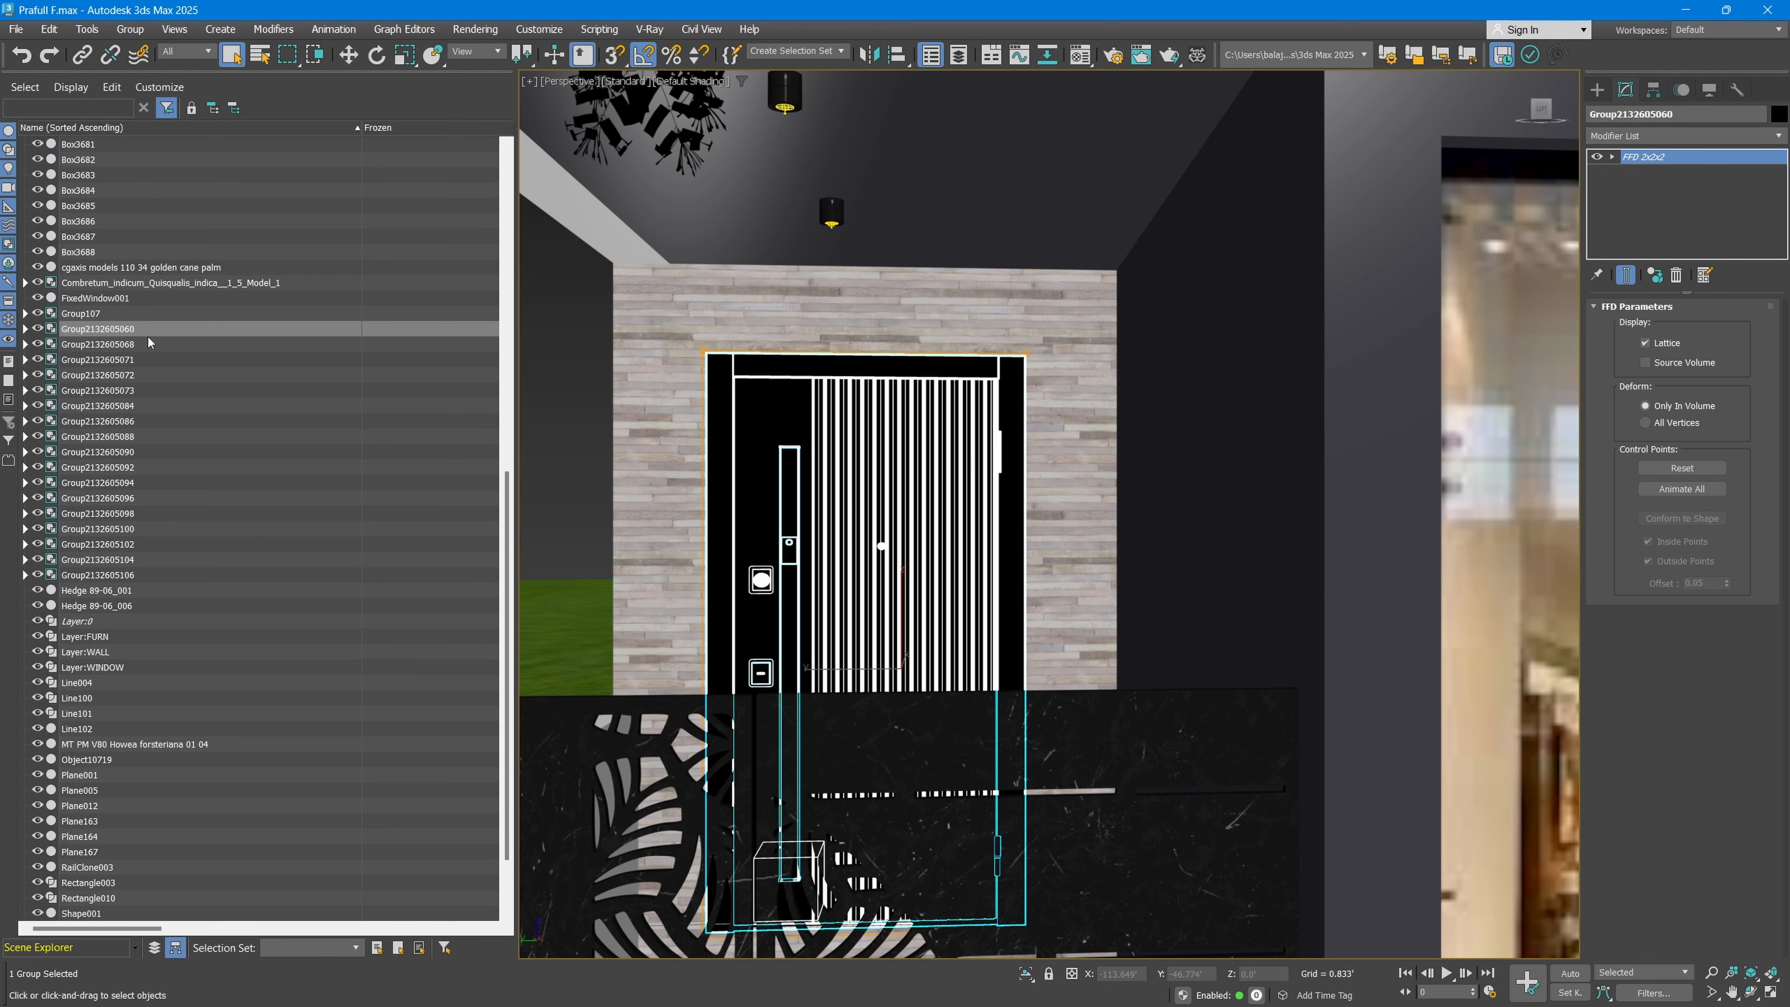
{"action": "left_click", "coordinate": [26, 329]}
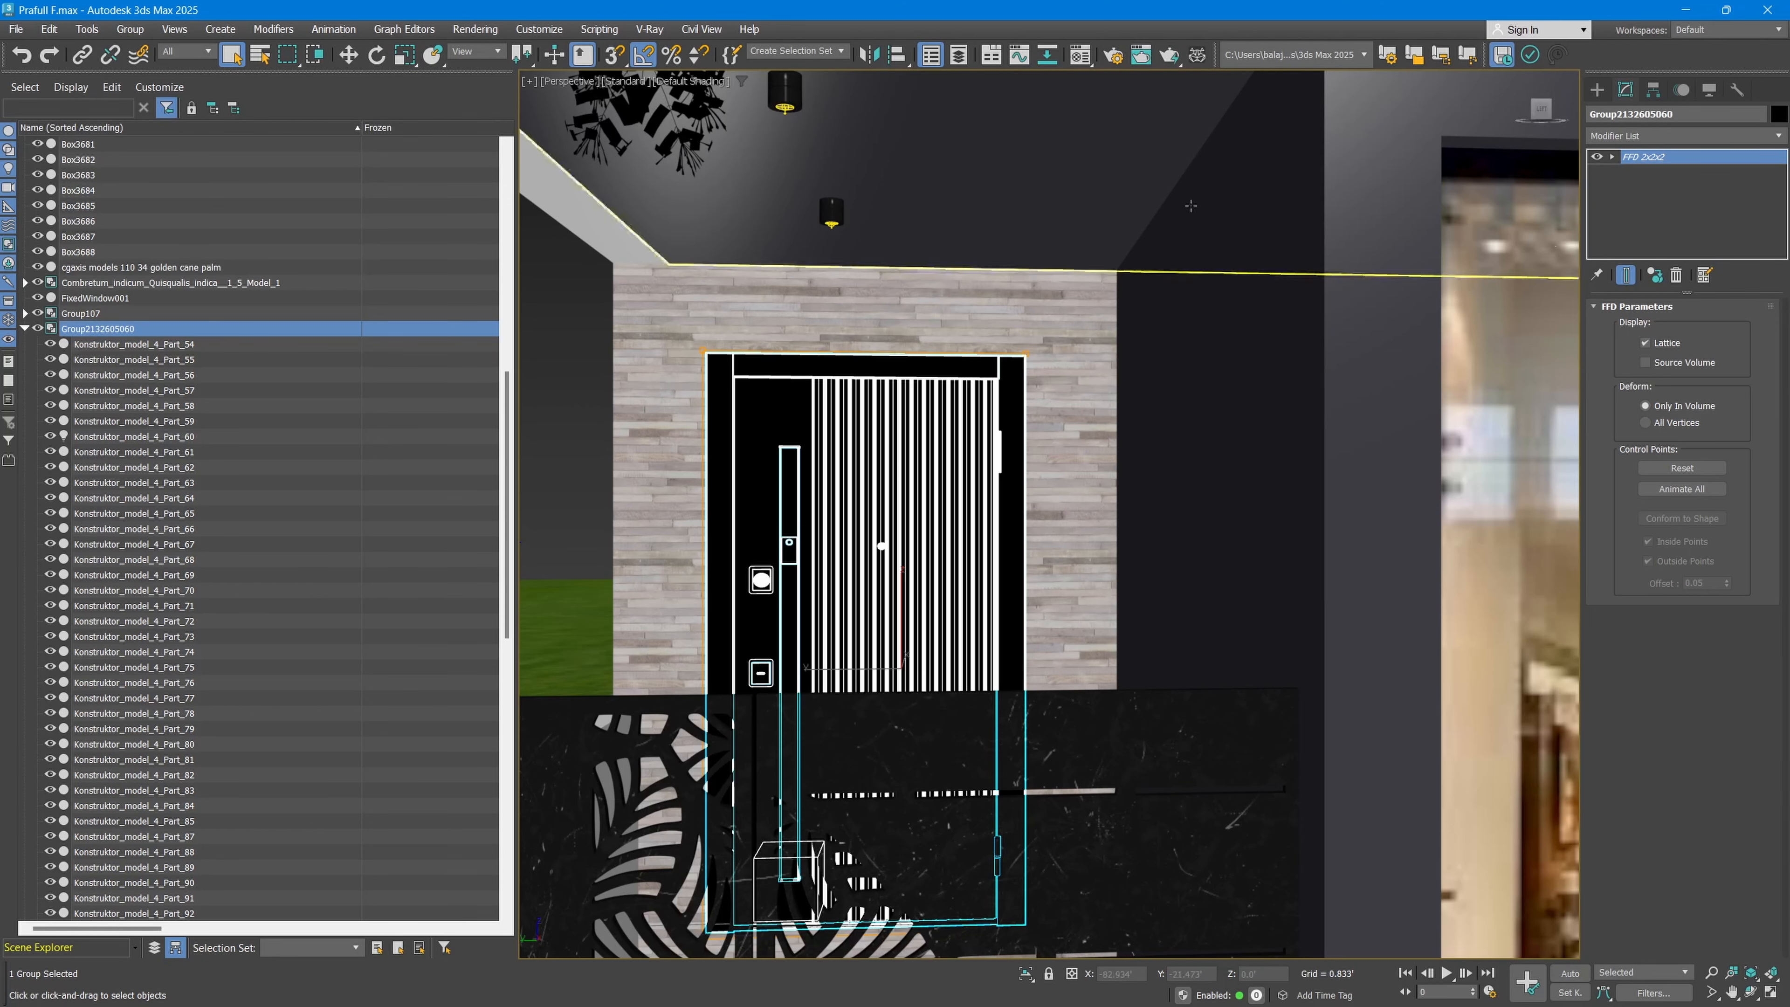
Step: Rename the selected entrance door group as Door Group
{"action": "left_click", "coordinate": [1689, 113]}
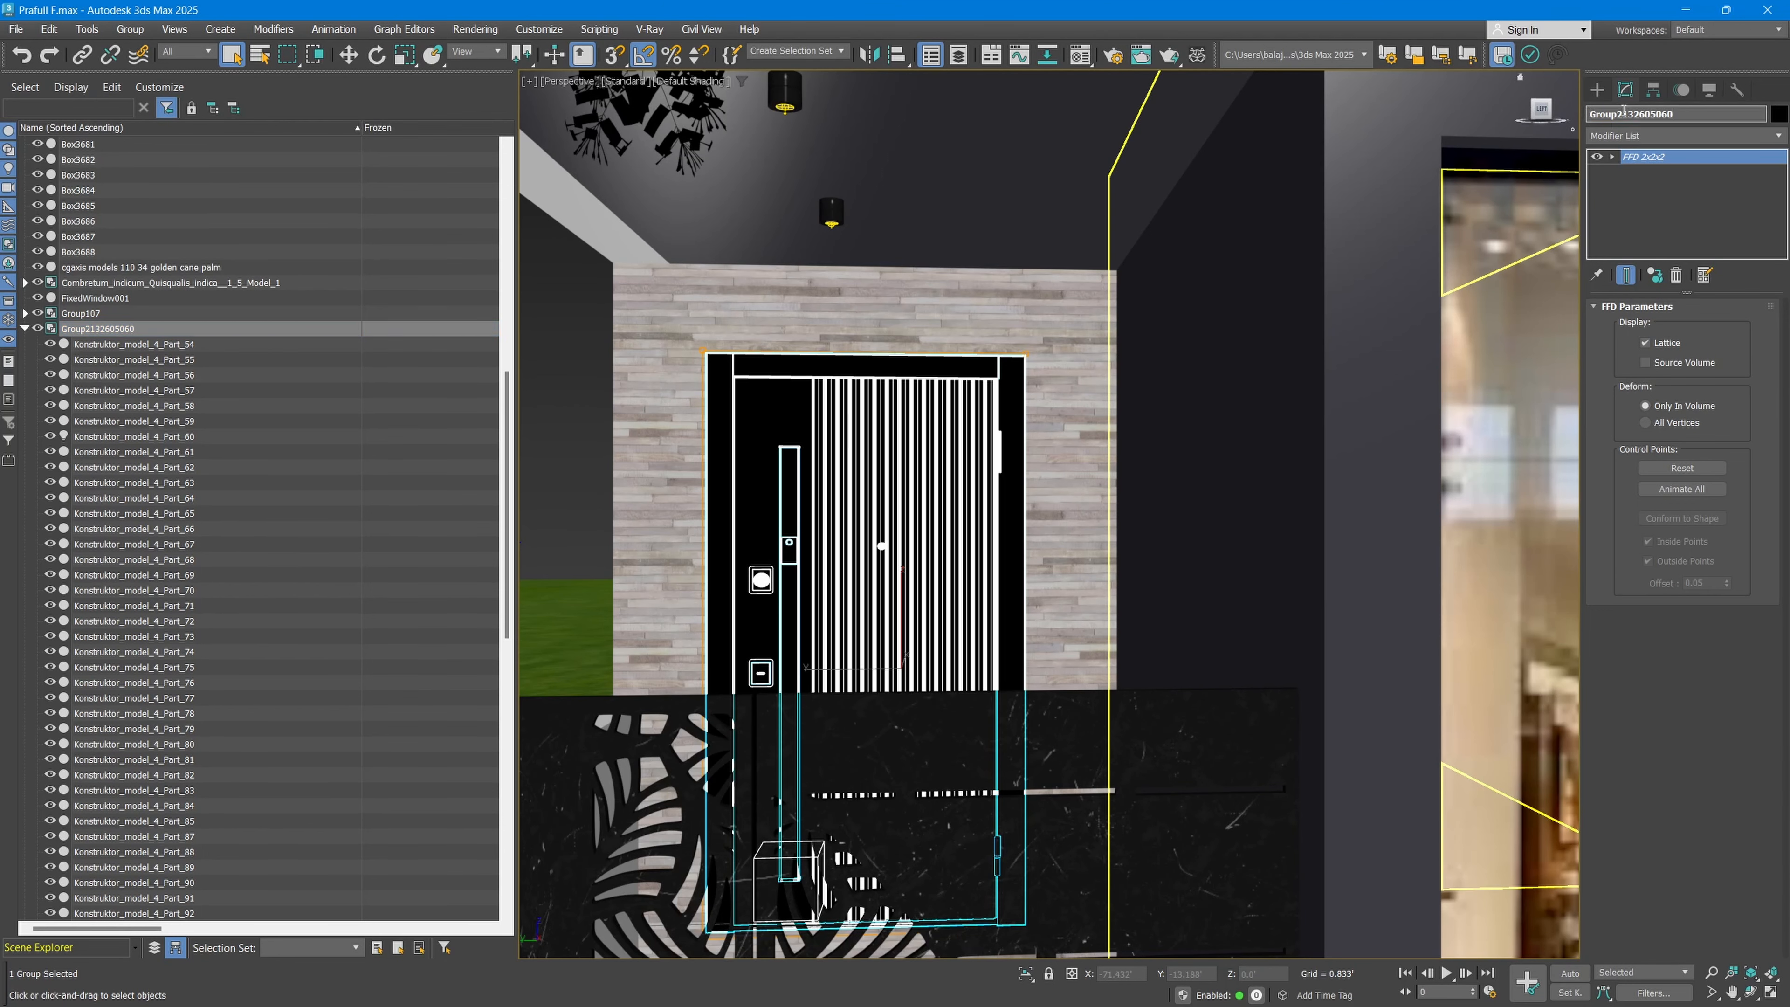
{"action": "left_click_drag", "start_coordinate": [1628, 110], "coordinate": [1684, 115]}
{"action": "key", "text": "BackSpace"}
{"action": "key", "text": "Home"}
{"action": "type", "text": "Door"}
{"action": "key", "text": "Return"}
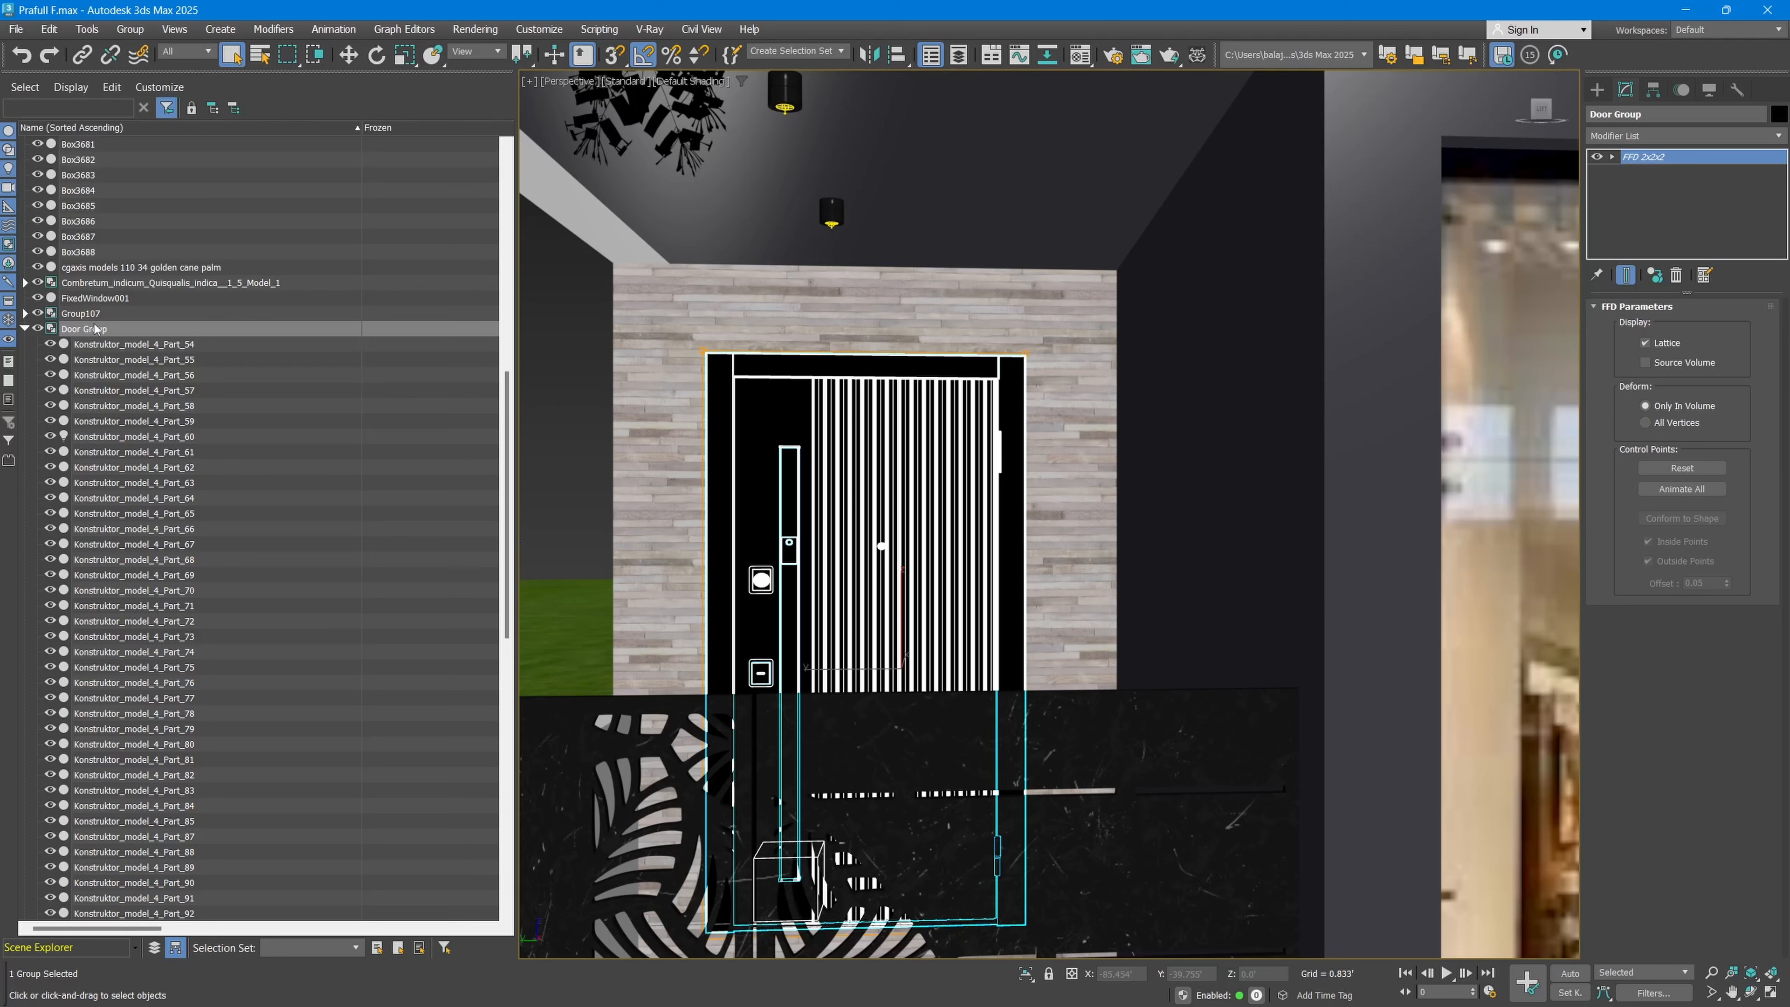
Step: Look through the parts listed under Door Group and move the whole door out of the house onto the lawn
{"action": "scroll", "coordinate": [111, 805], "scroll_direction": "down", "scroll_amount": 5}
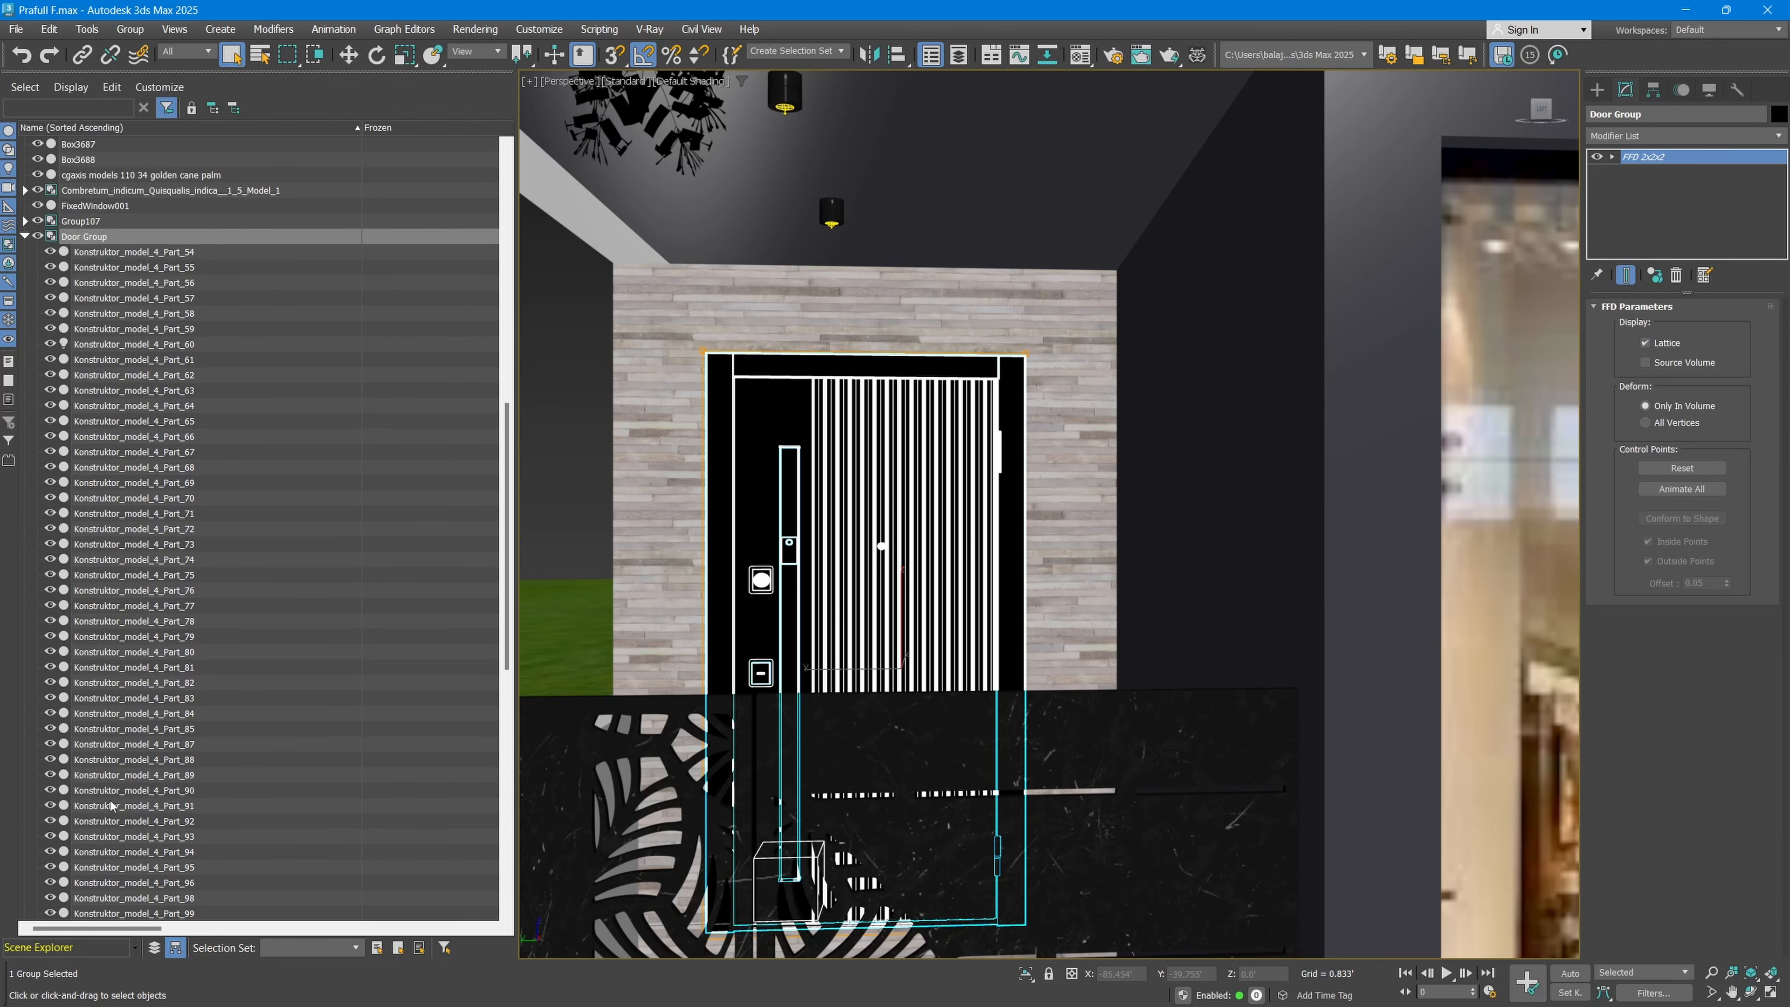
{"action": "scroll", "coordinate": [111, 788], "scroll_direction": "up", "scroll_amount": 3}
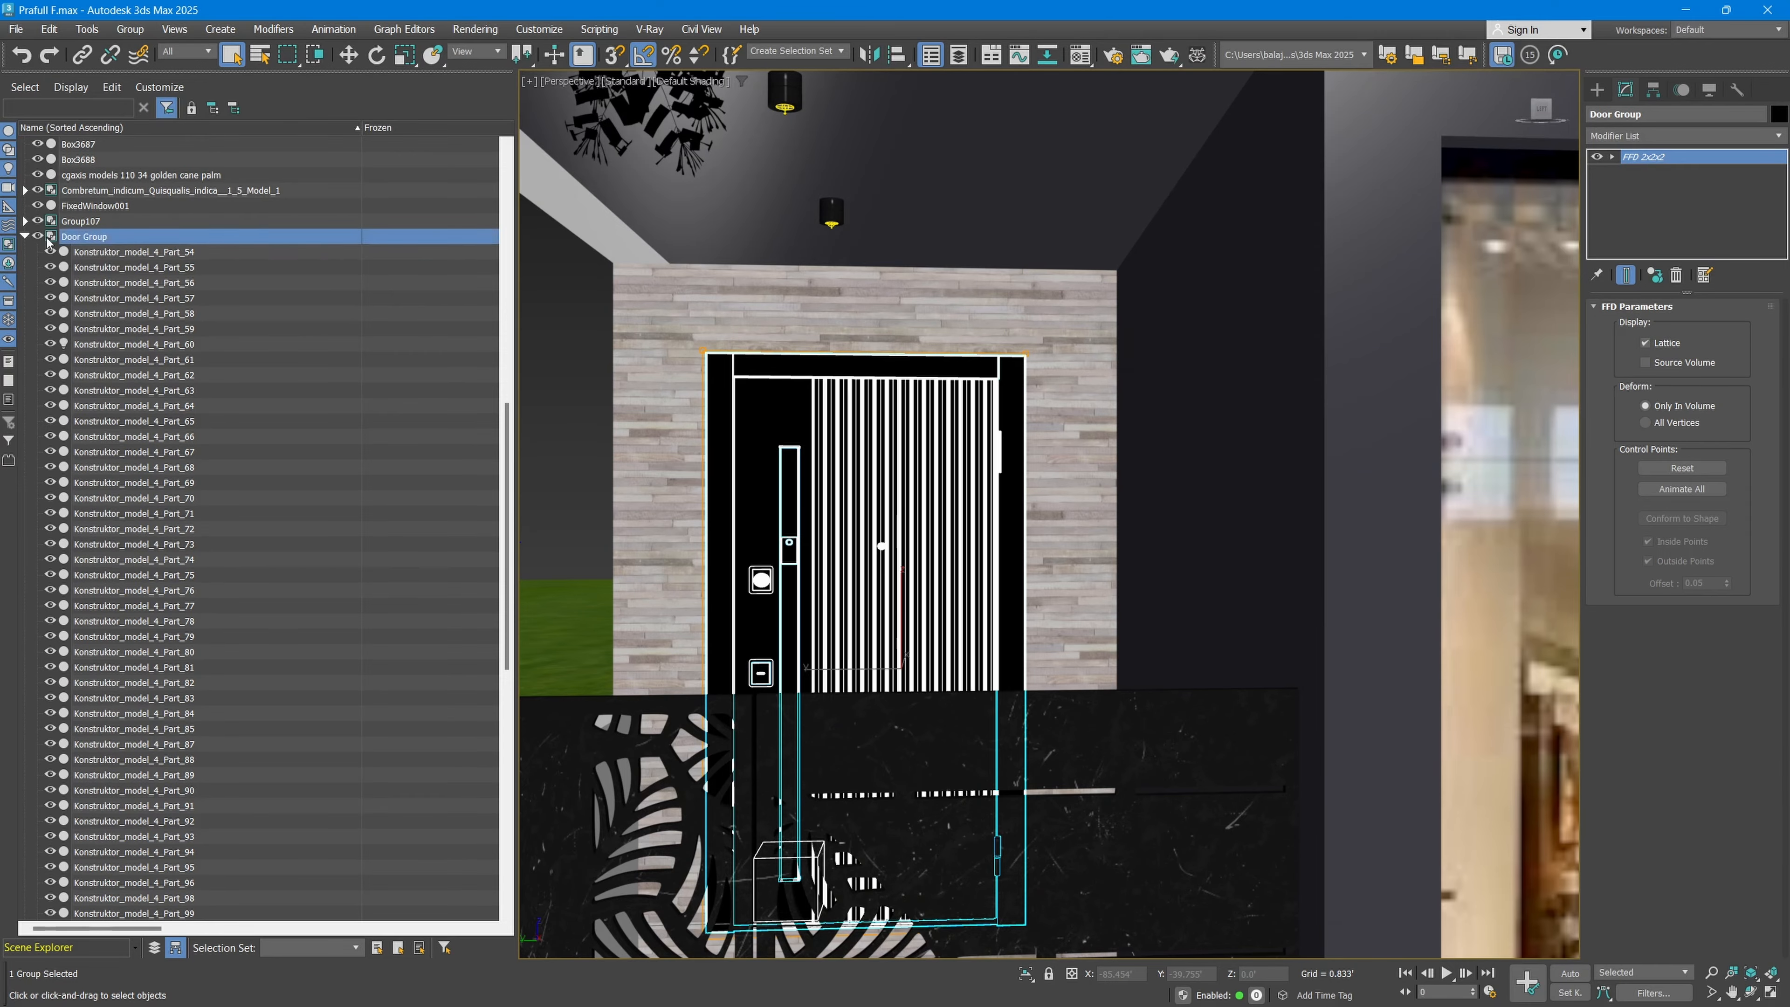
{"action": "scroll", "coordinate": [846, 607], "scroll_direction": "down", "scroll_amount": 3}
{"action": "middle_click_drag", "start_coordinate": [845, 606], "coordinate": [1278, 696], "text": "alt"}
{"action": "scroll", "coordinate": [1268, 635], "scroll_direction": "down", "scroll_amount": 5}
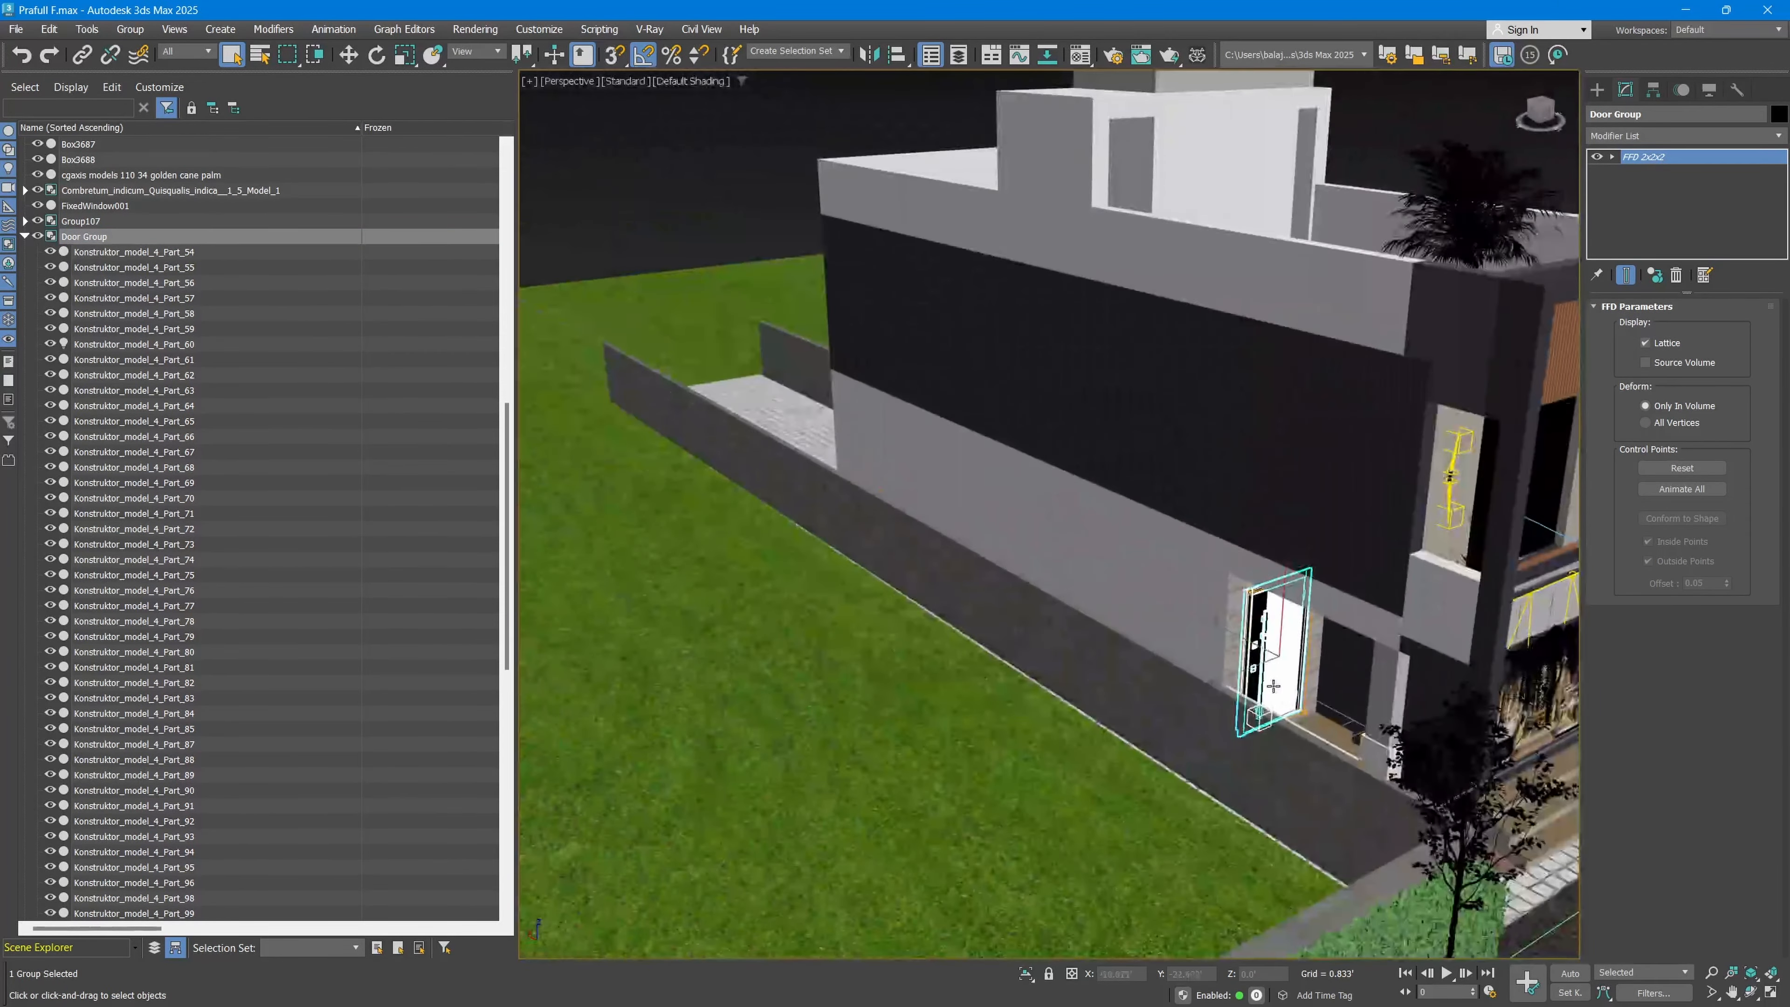
{"action": "key", "text": "w"}
{"action": "left_click_drag", "start_coordinate": [1223, 631], "coordinate": [600, 655]}
Step: Isolate the Door Group in the viewport and end the isolation to bring the whole scene back
{"action": "key", "text": "alt+q"}
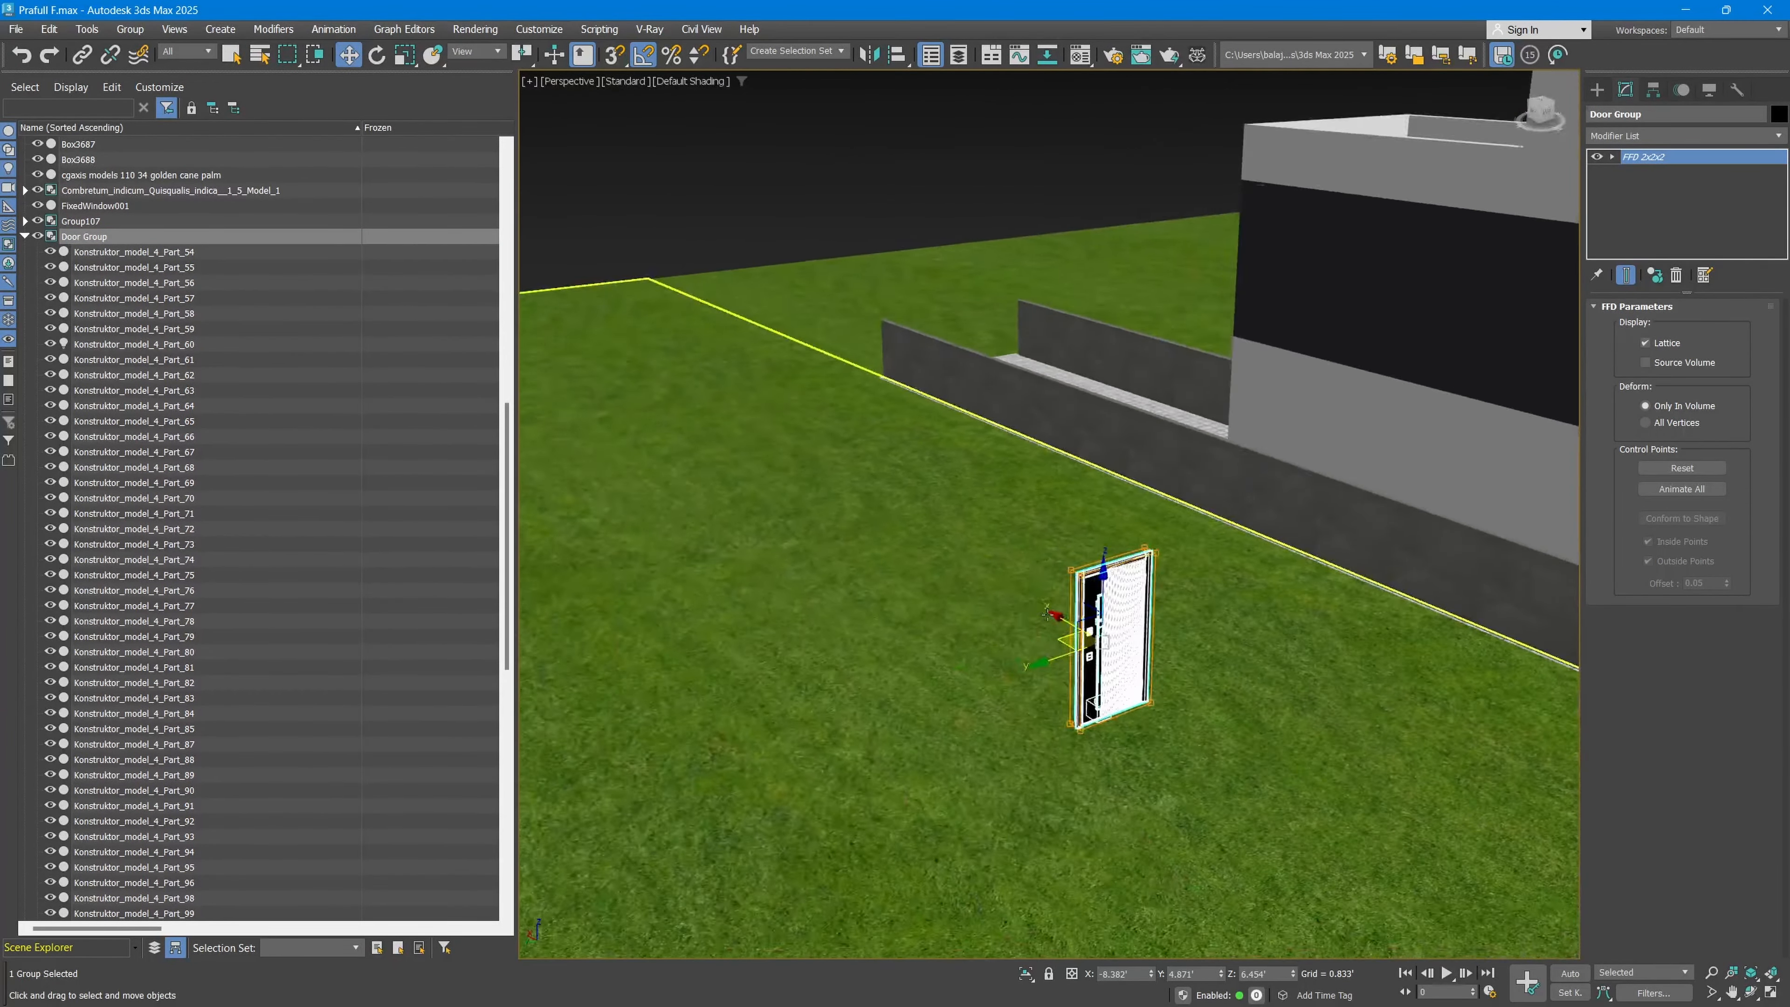
{"action": "key", "text": "r"}
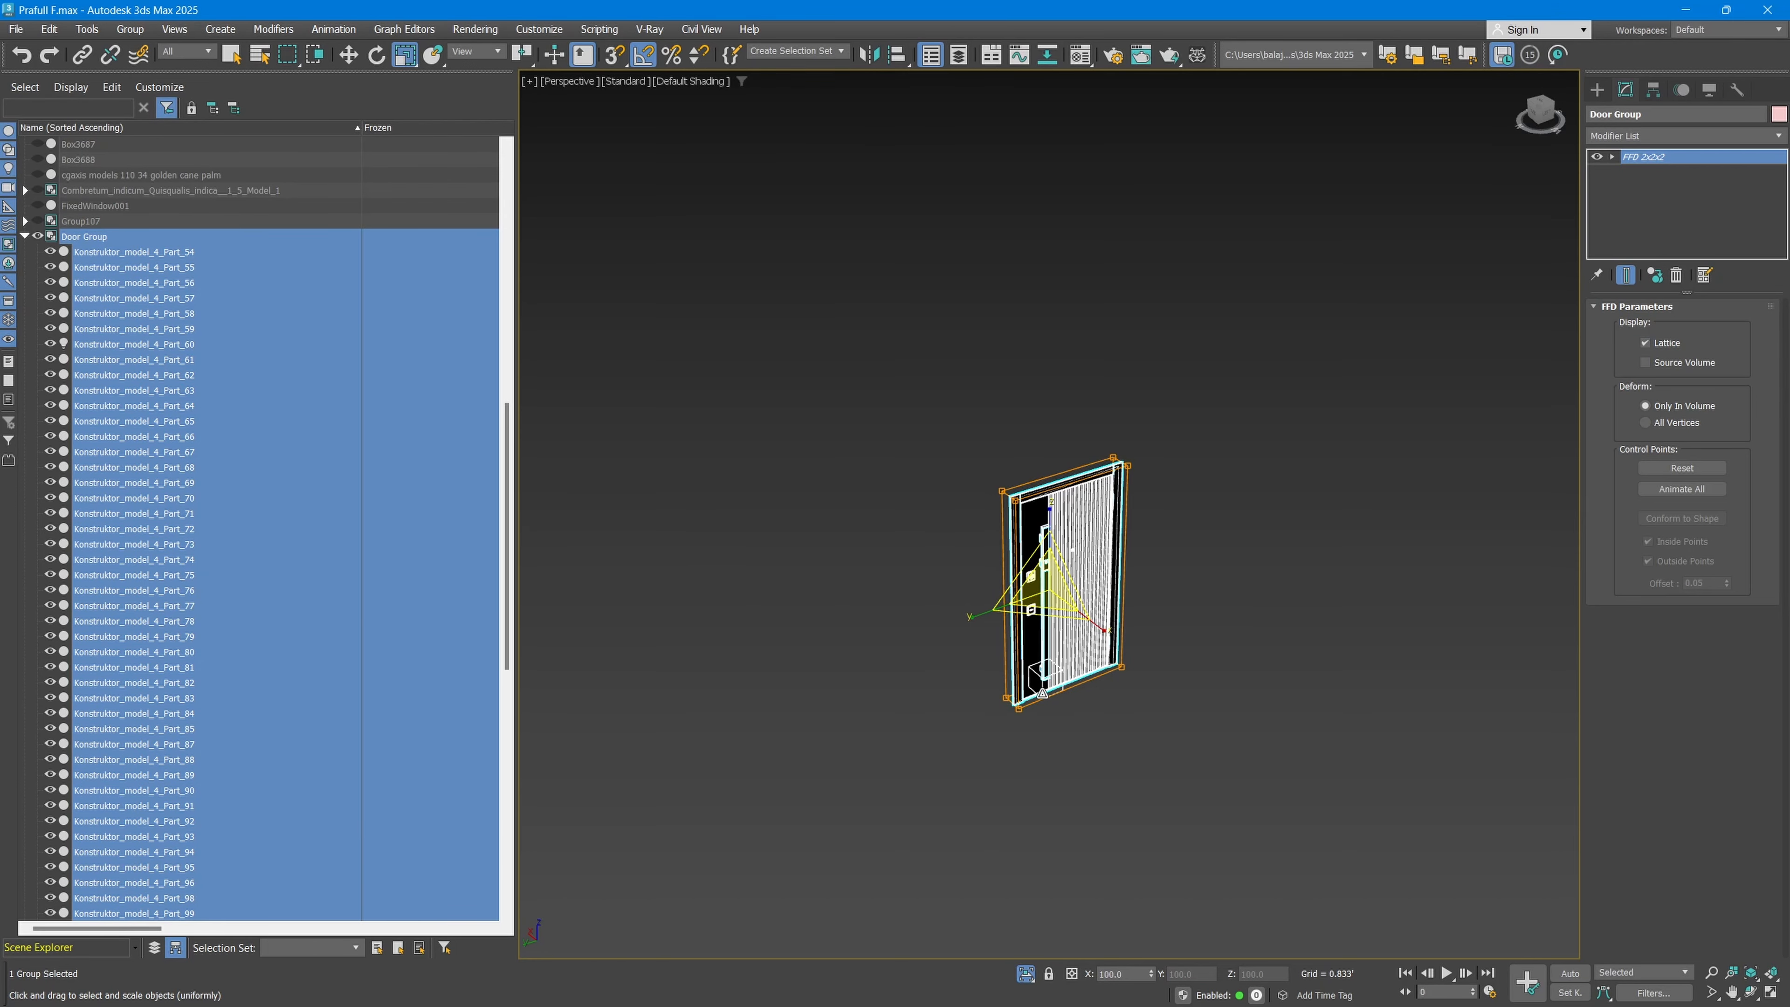
{"action": "left_click", "coordinate": [1026, 977]}
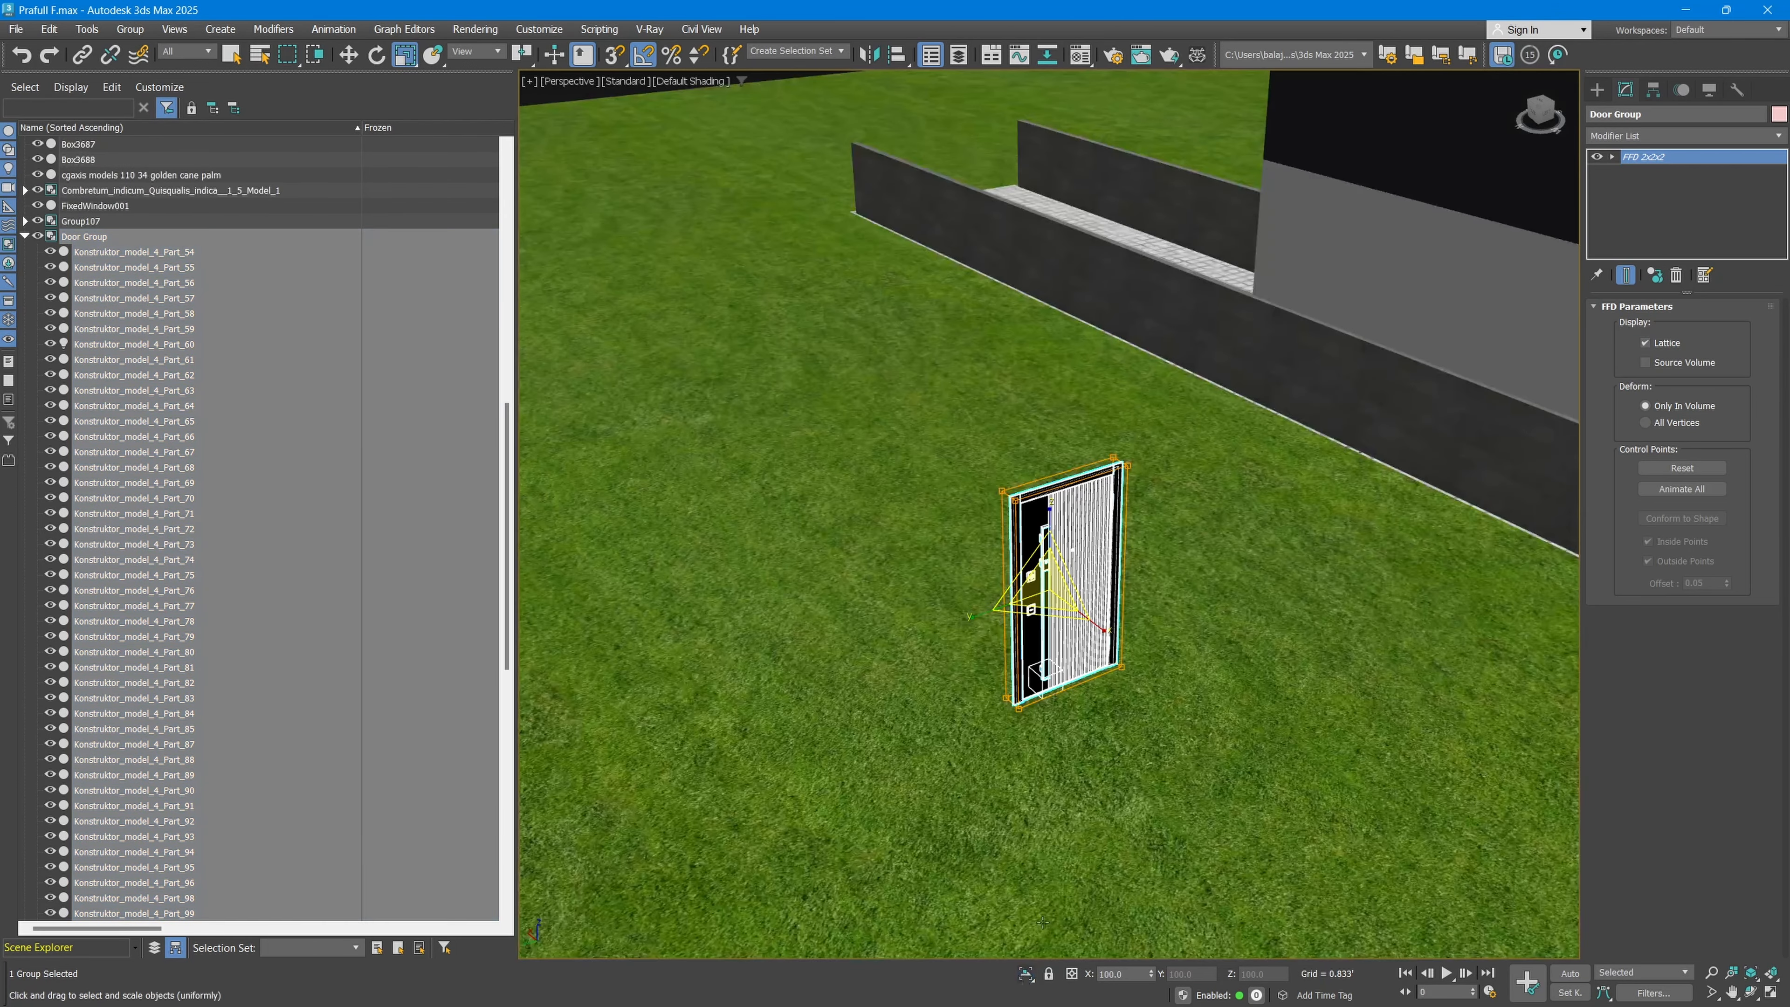
{"action": "scroll", "coordinate": [987, 627], "scroll_direction": "down", "scroll_amount": 6}
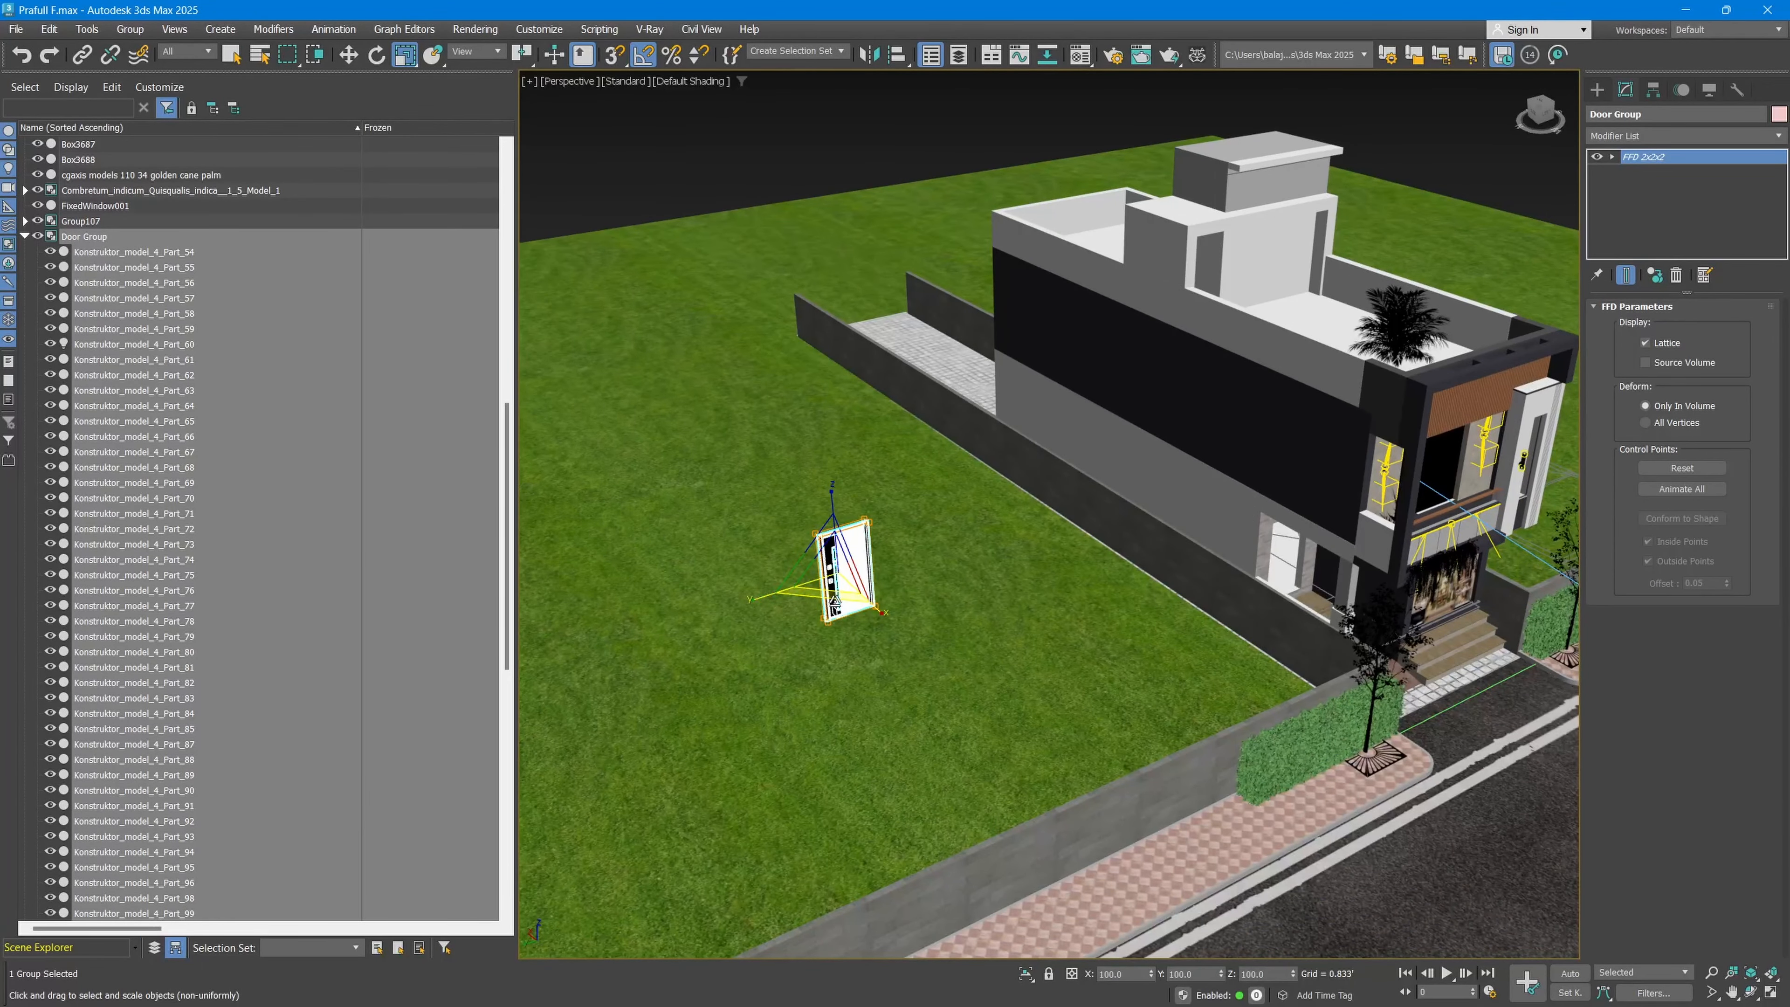
Step: Undo the door group's recent changes, including its move and rename, and check the door back at the entrance
{"action": "key", "text": "ctrl+z"}
{"action": "key", "text": "ctrl+z"}
{"action": "key", "text": "ctrl+z"}
{"action": "key", "text": "ctrl+z"}
{"action": "key", "text": "ctrl+z"}
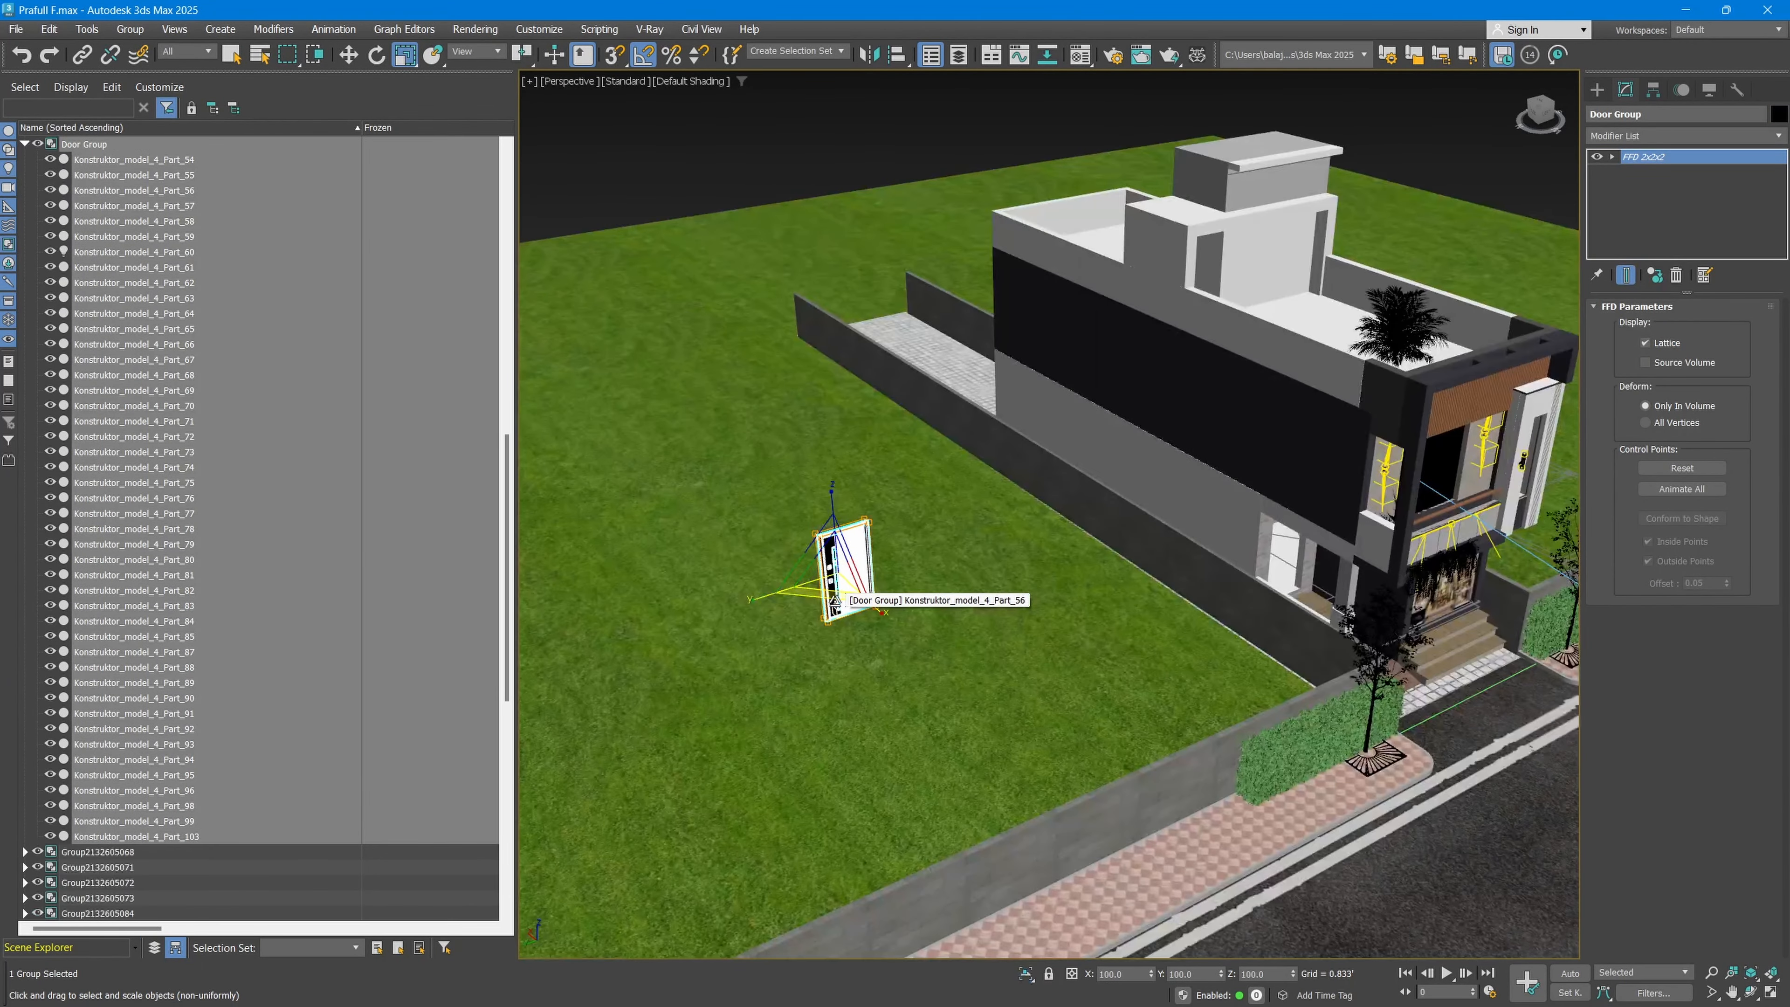
{"action": "key", "text": "ctrl+z"}
{"action": "scroll", "coordinate": [1198, 621], "scroll_direction": "up", "scroll_amount": 5}
{"action": "middle_click_drag", "start_coordinate": [1332, 627], "coordinate": [987, 525]}
{"action": "middle_click_drag", "start_coordinate": [1325, 564], "coordinate": [1193, 486], "text": "alt"}
{"action": "scroll", "coordinate": [1193, 487], "scroll_direction": "up", "scroll_amount": 6}
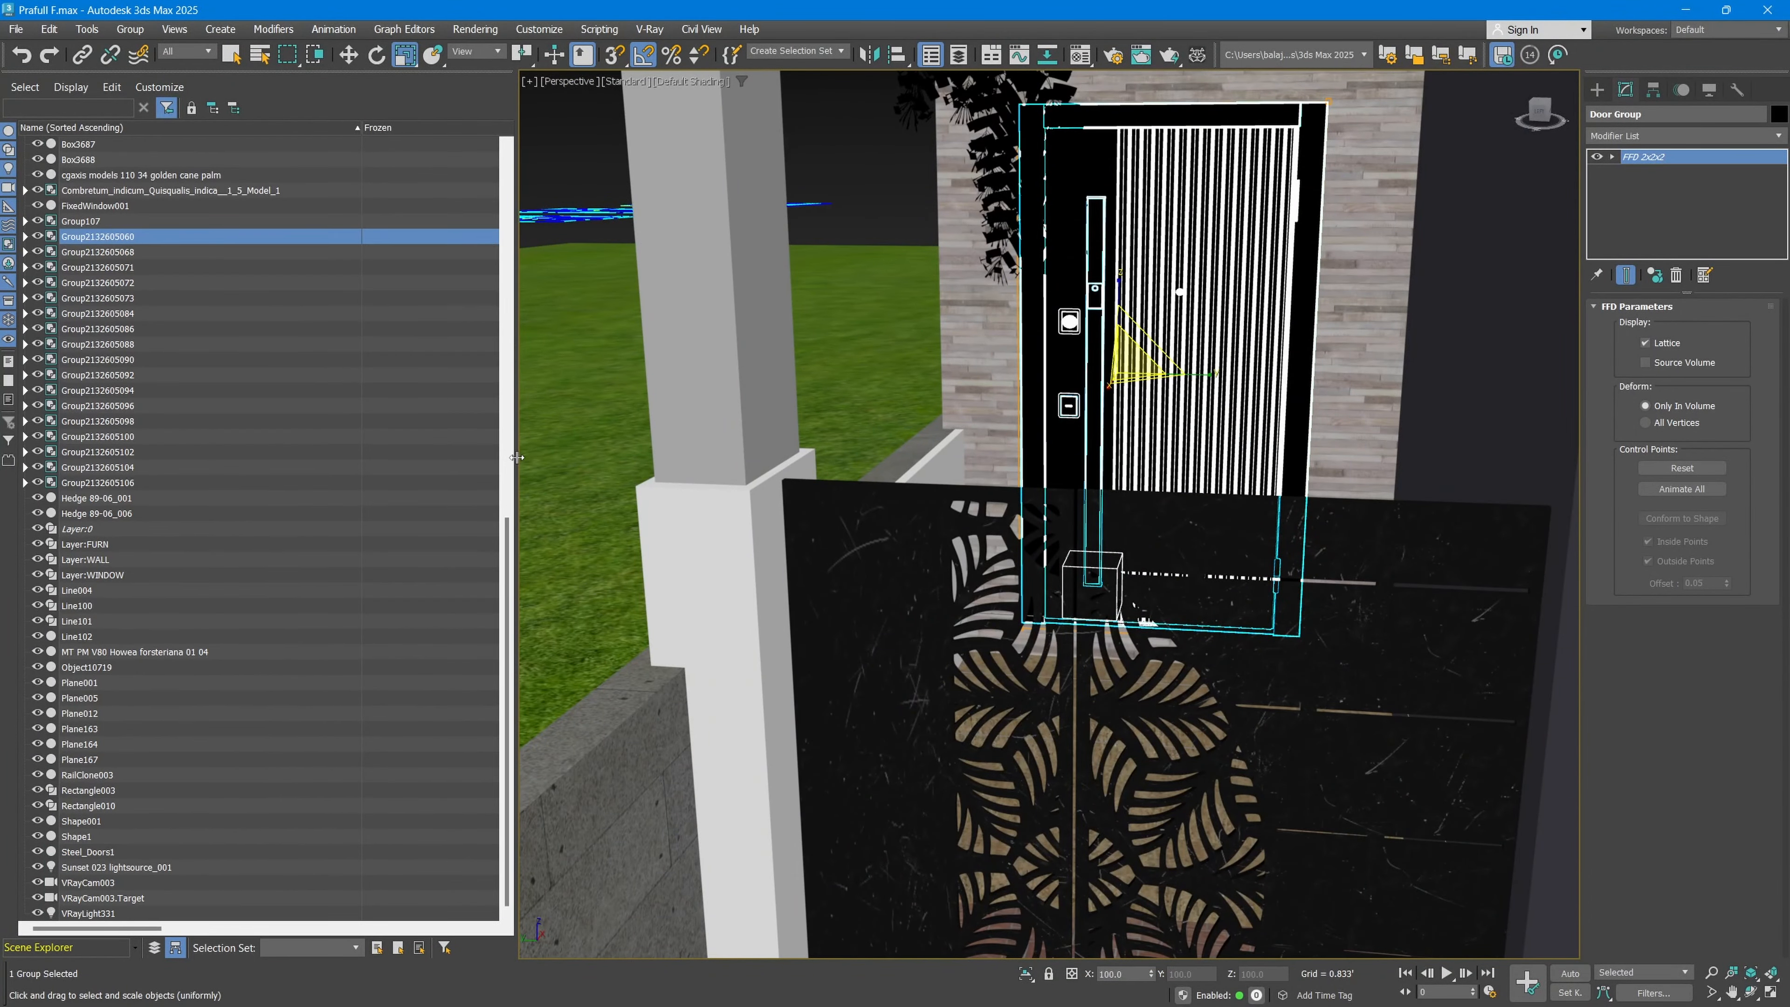
Step: Narrow the Scene Explorer and close it to free the space for the viewport
{"action": "left_click_drag", "start_coordinate": [517, 458], "coordinate": [364, 450]}
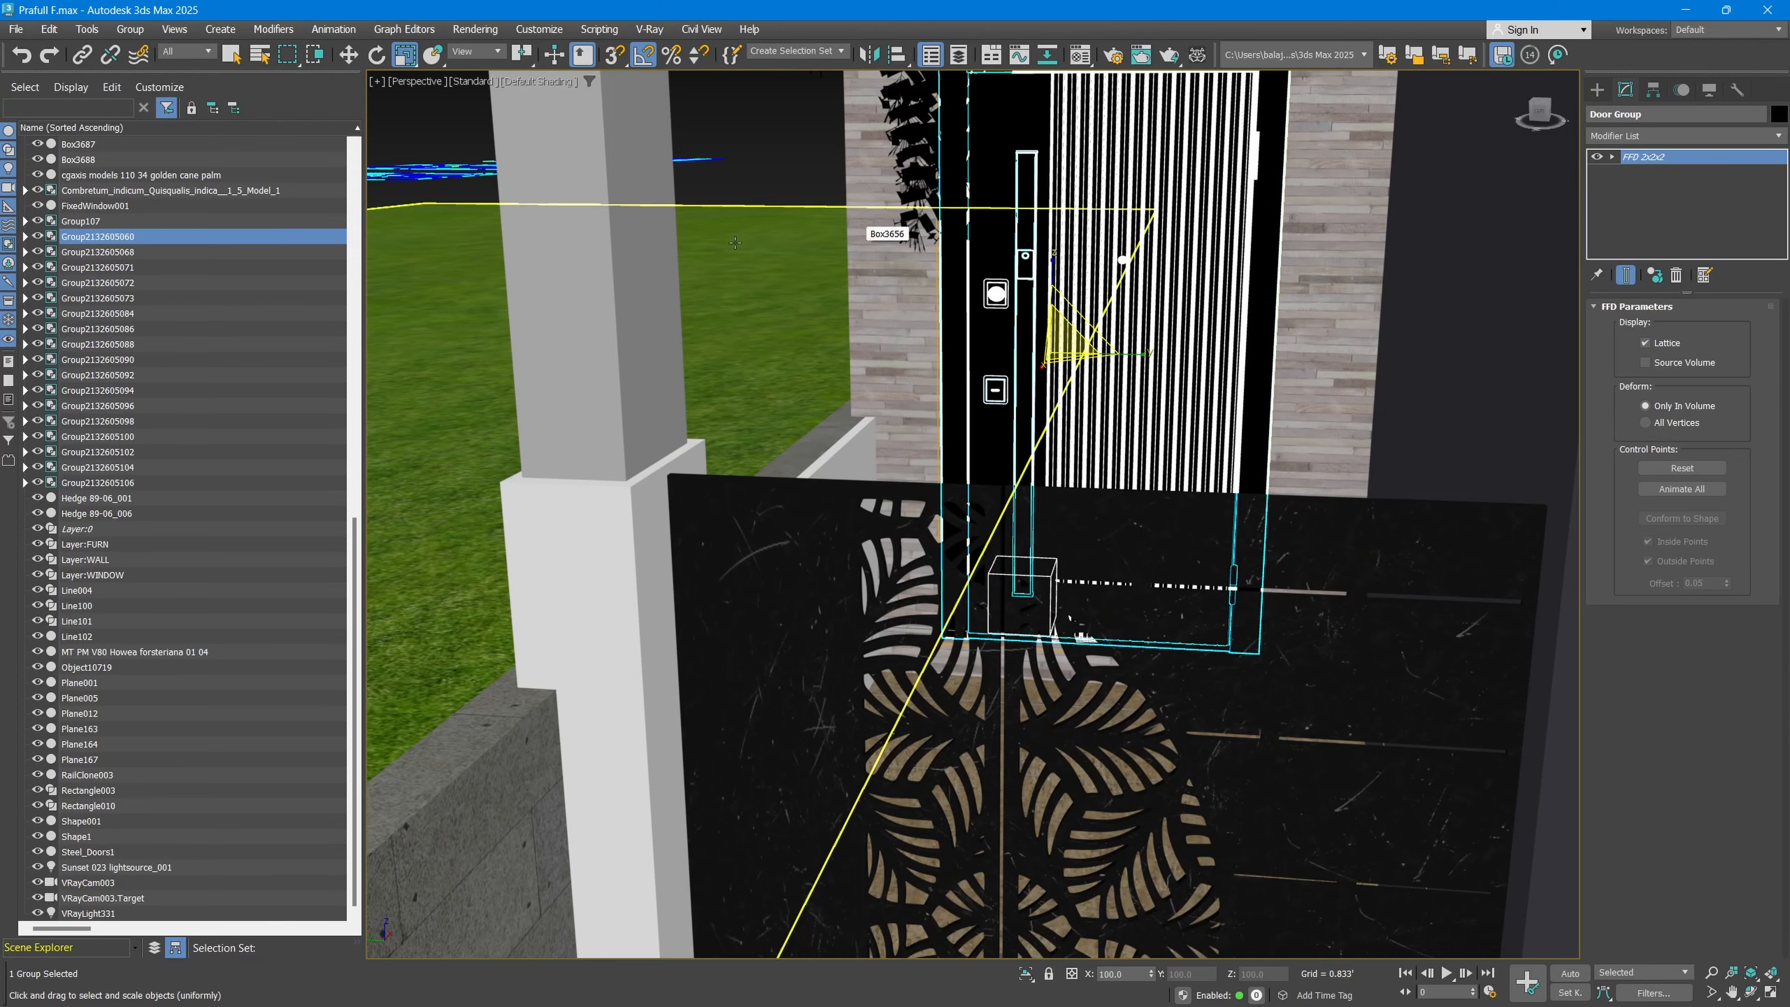
{"action": "right_click", "coordinate": [256, 70]}
{"action": "left_click", "coordinate": [278, 78]}
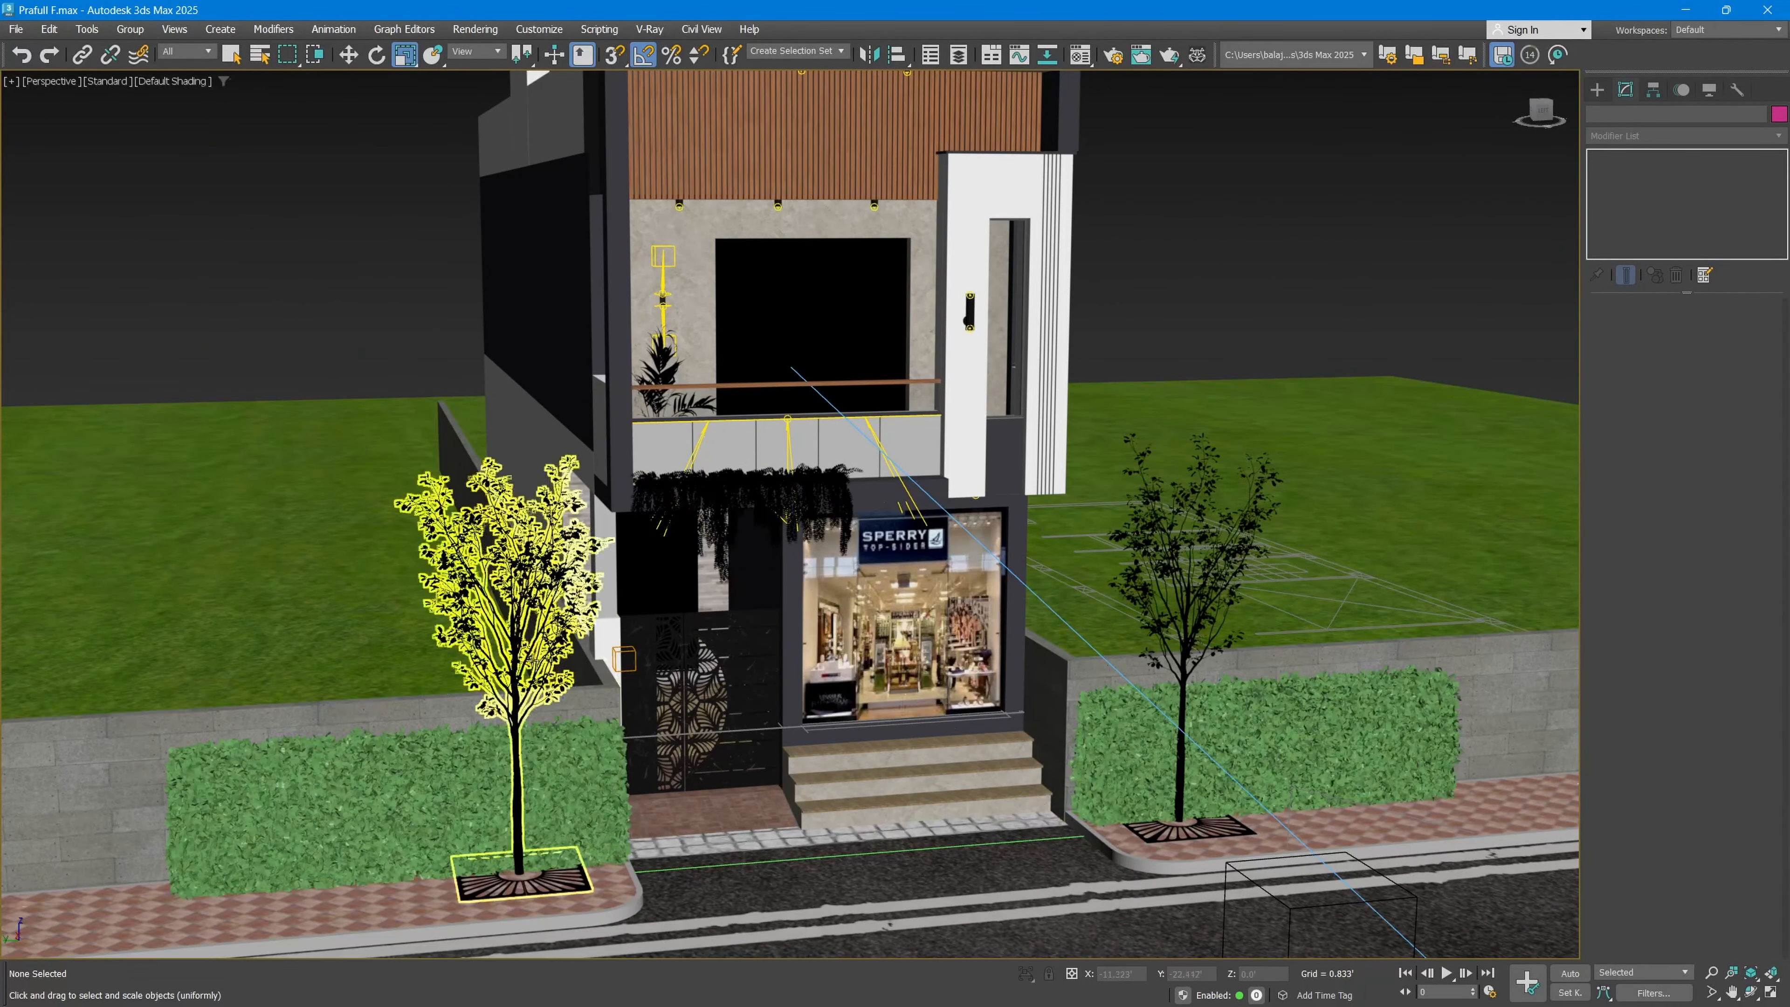
Step: Delete the street tree in front of the hedge on the shop side of the house
{"action": "left_click", "coordinate": [1184, 611]}
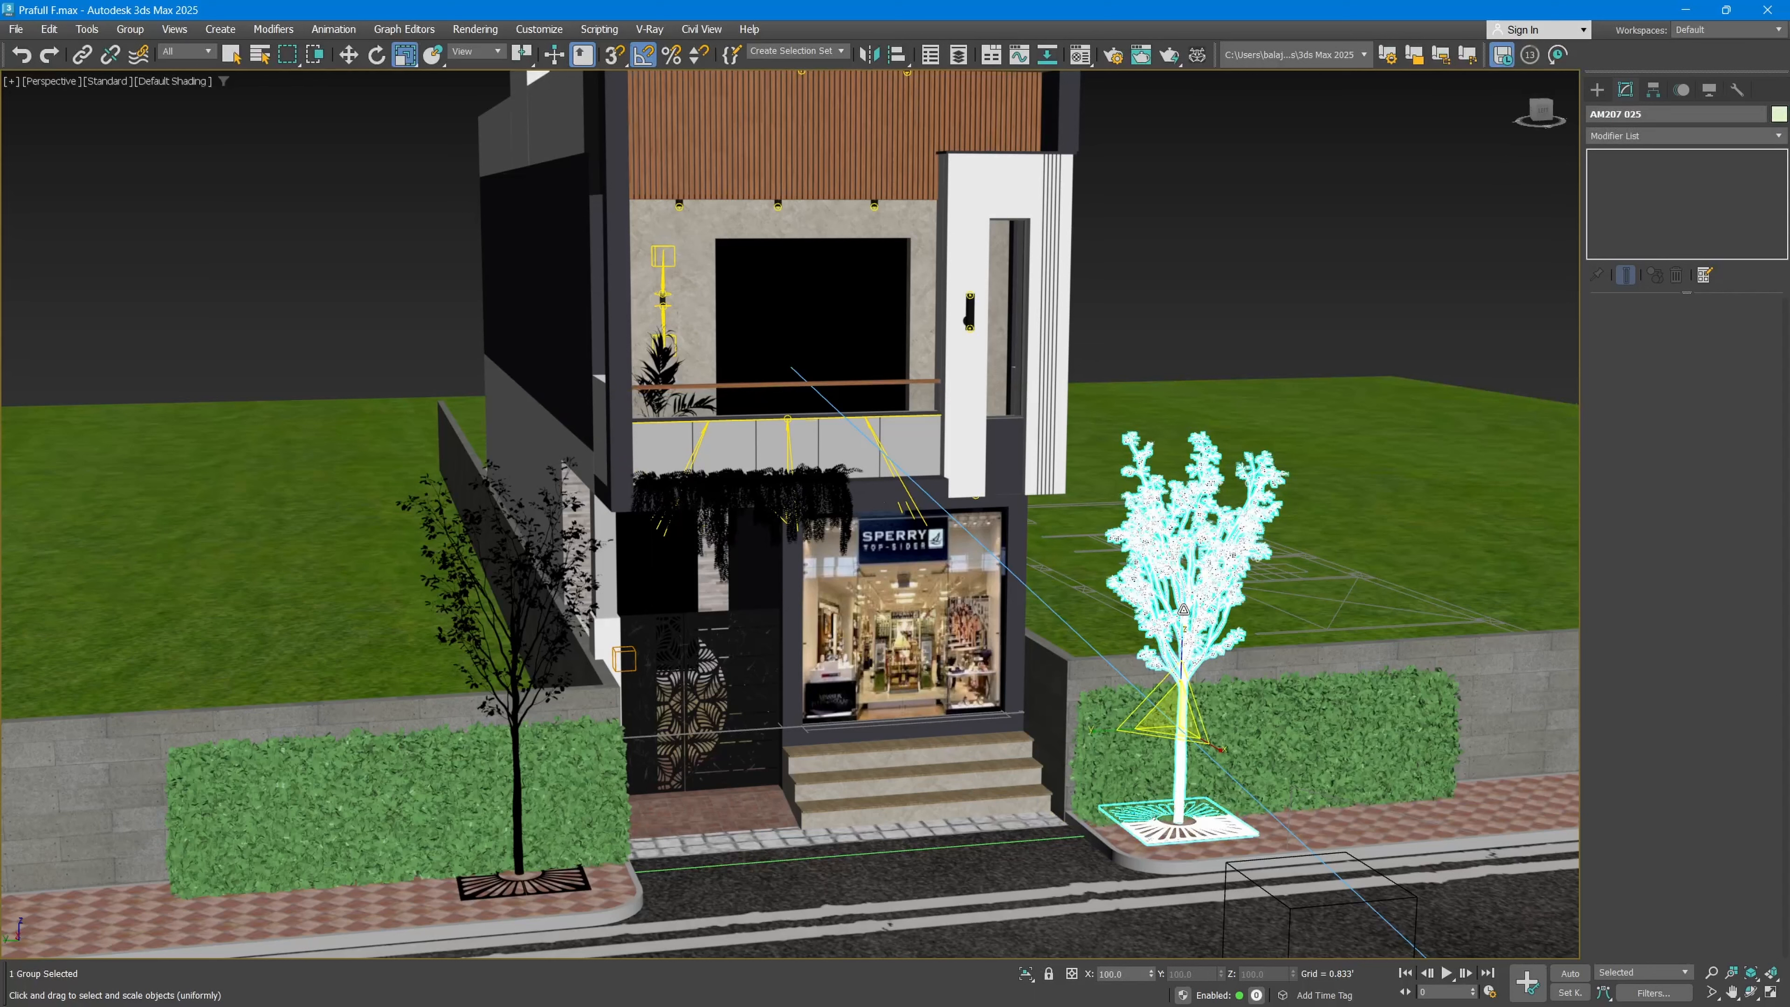
{"action": "key", "text": "Delete"}
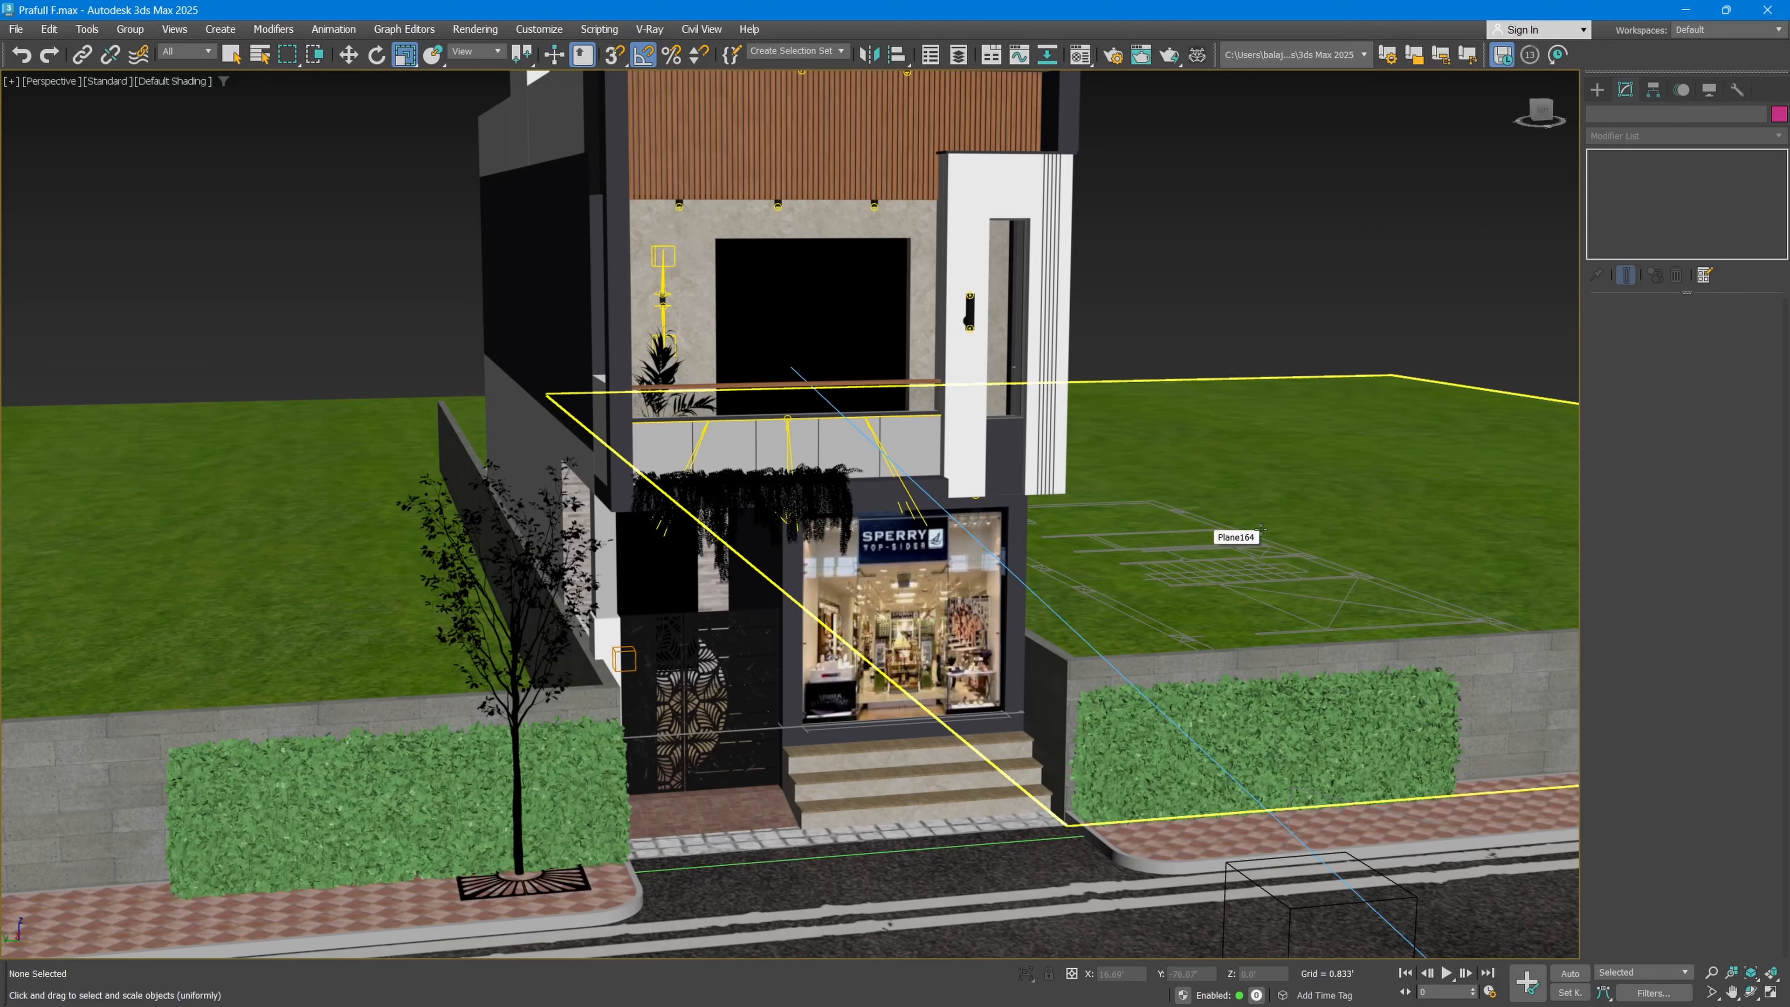
Step: Clone the remaining street tree as a Copy and move the clone onto the road in front of the gate
{"action": "left_click", "coordinate": [522, 695]}
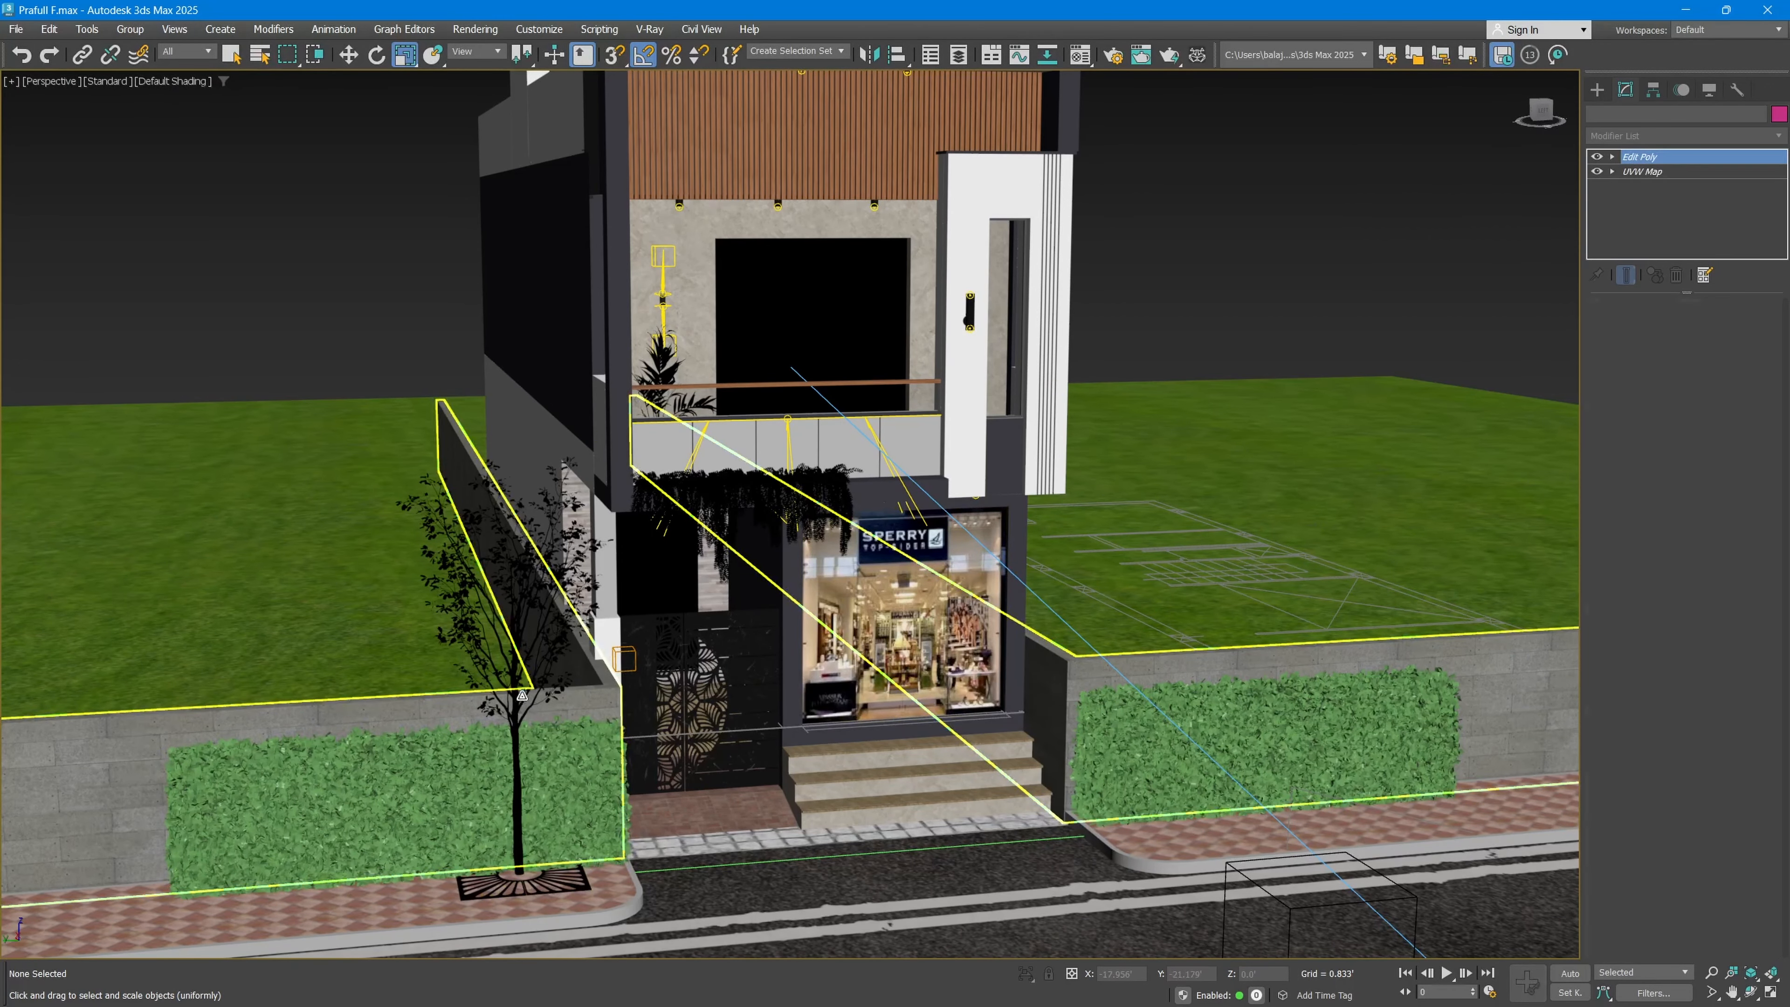
{"action": "left_click", "coordinate": [521, 696]}
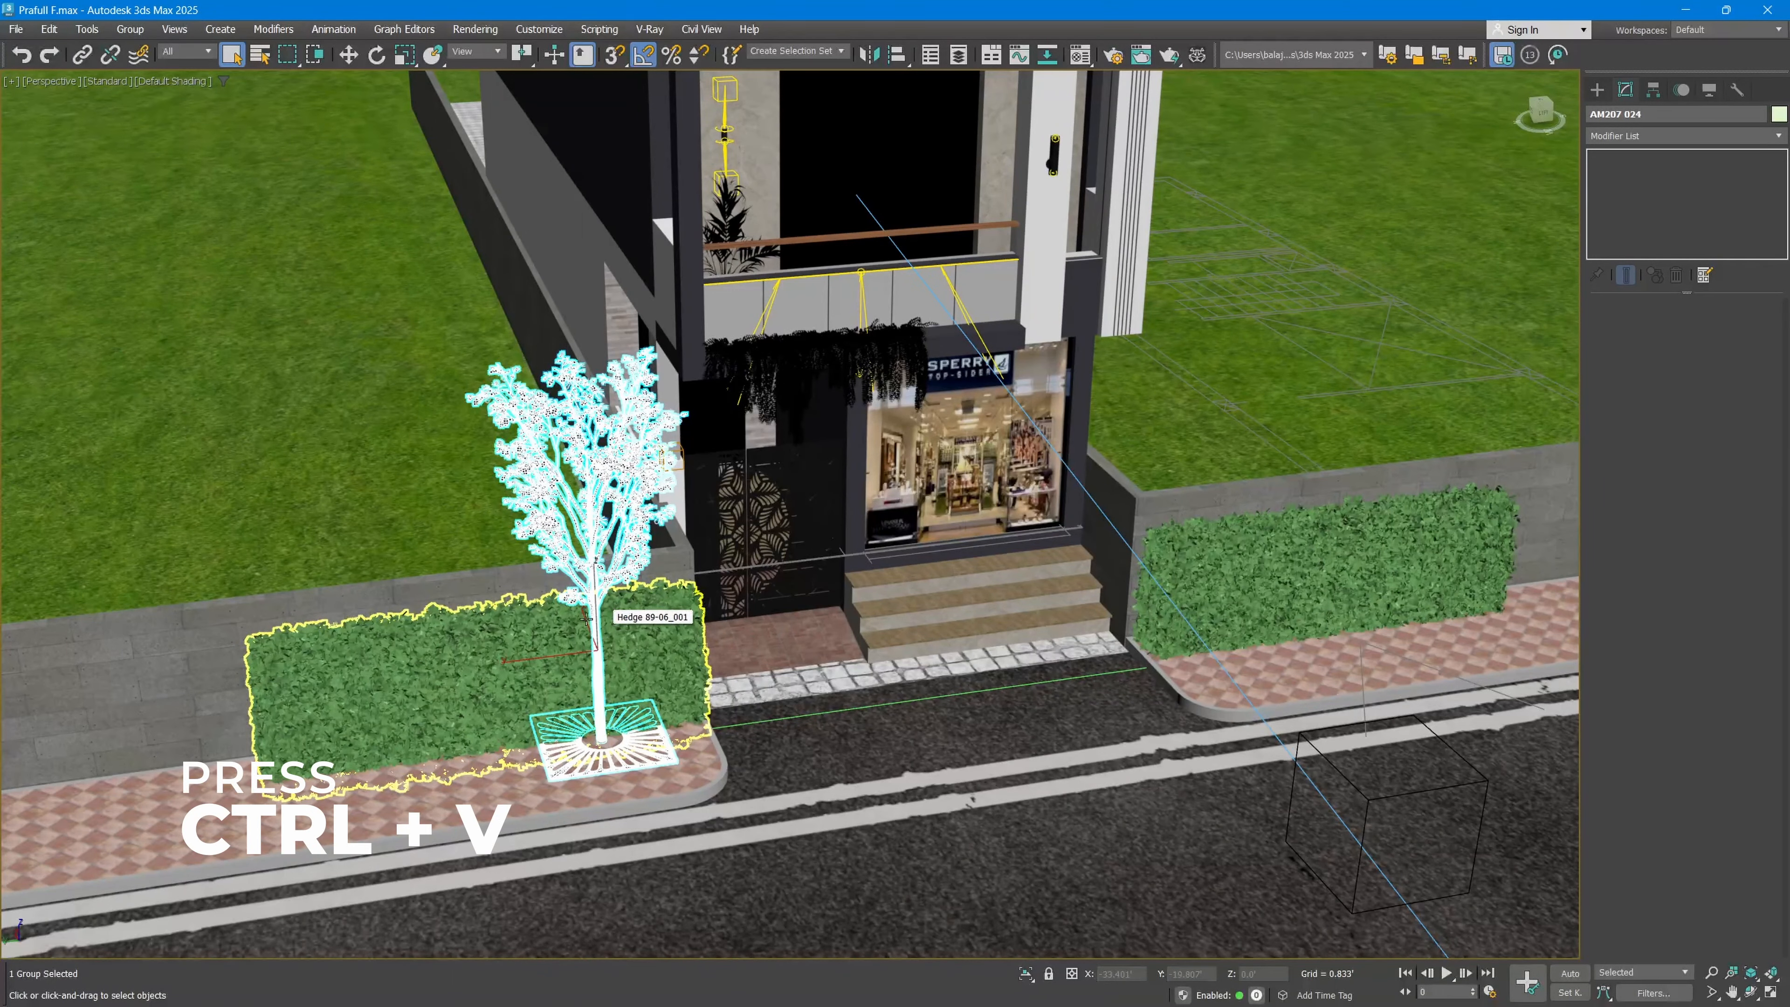
{"action": "key", "text": "ctrl+v"}
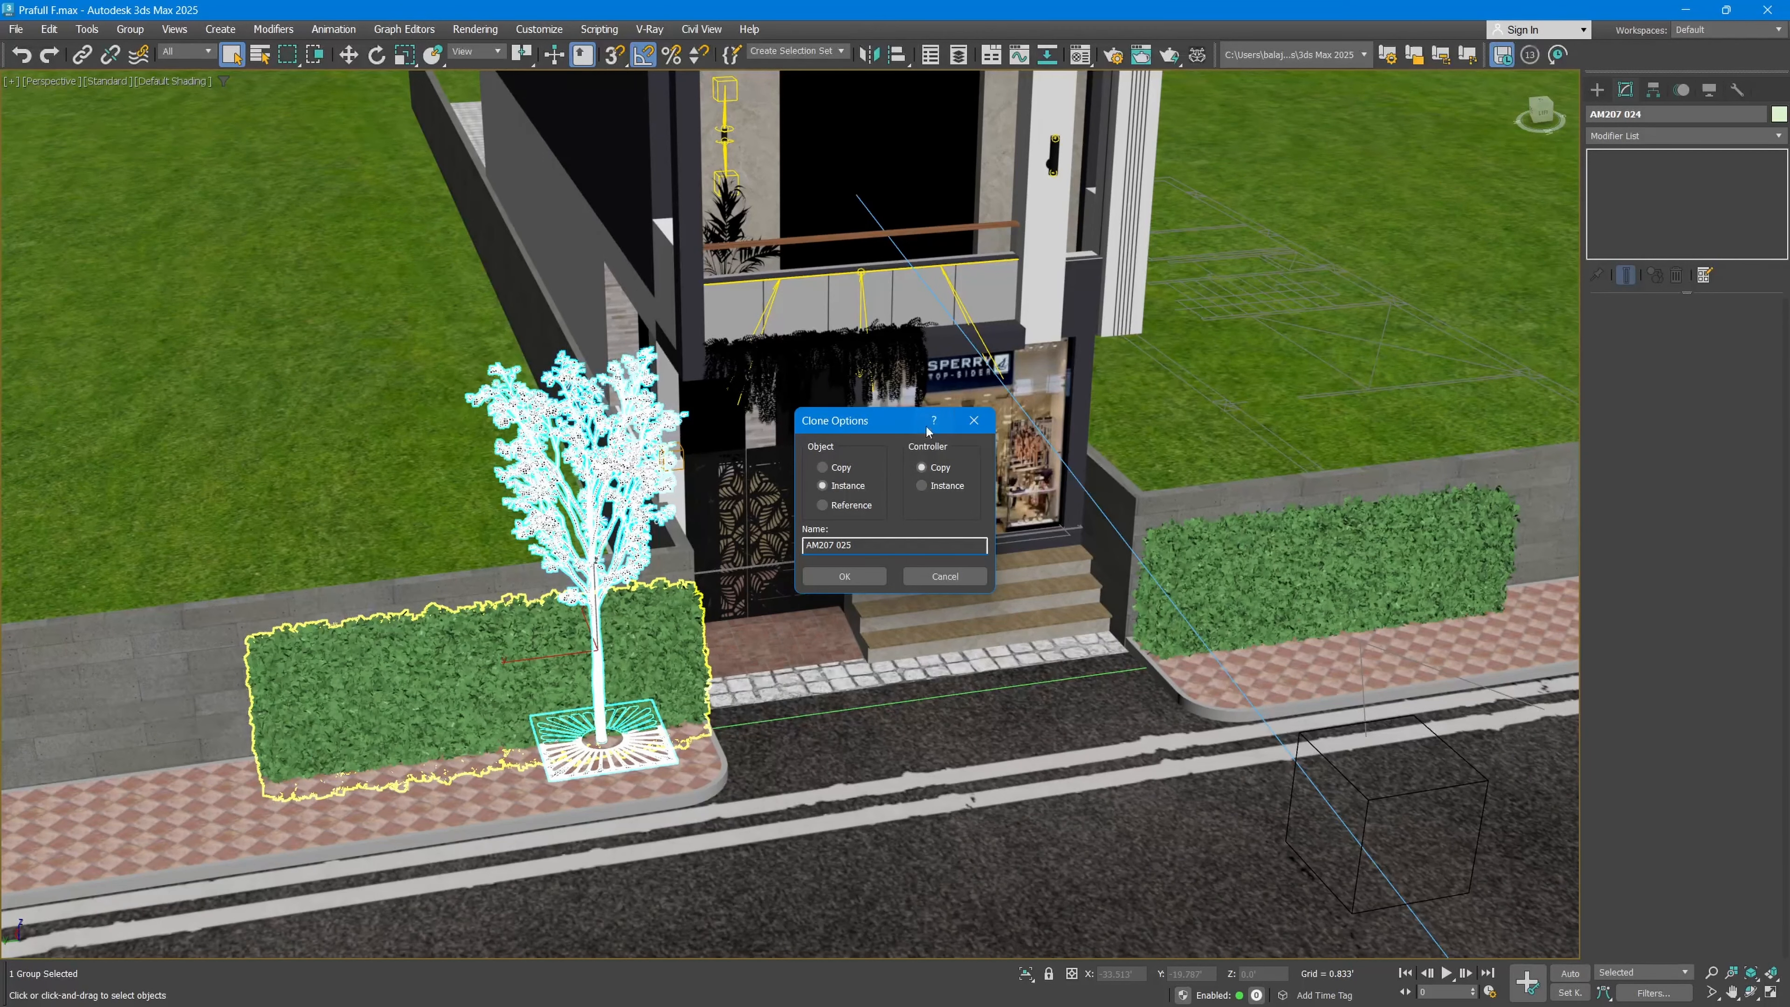
{"action": "left_click", "coordinate": [844, 576]}
{"action": "right_click", "coordinate": [769, 511]}
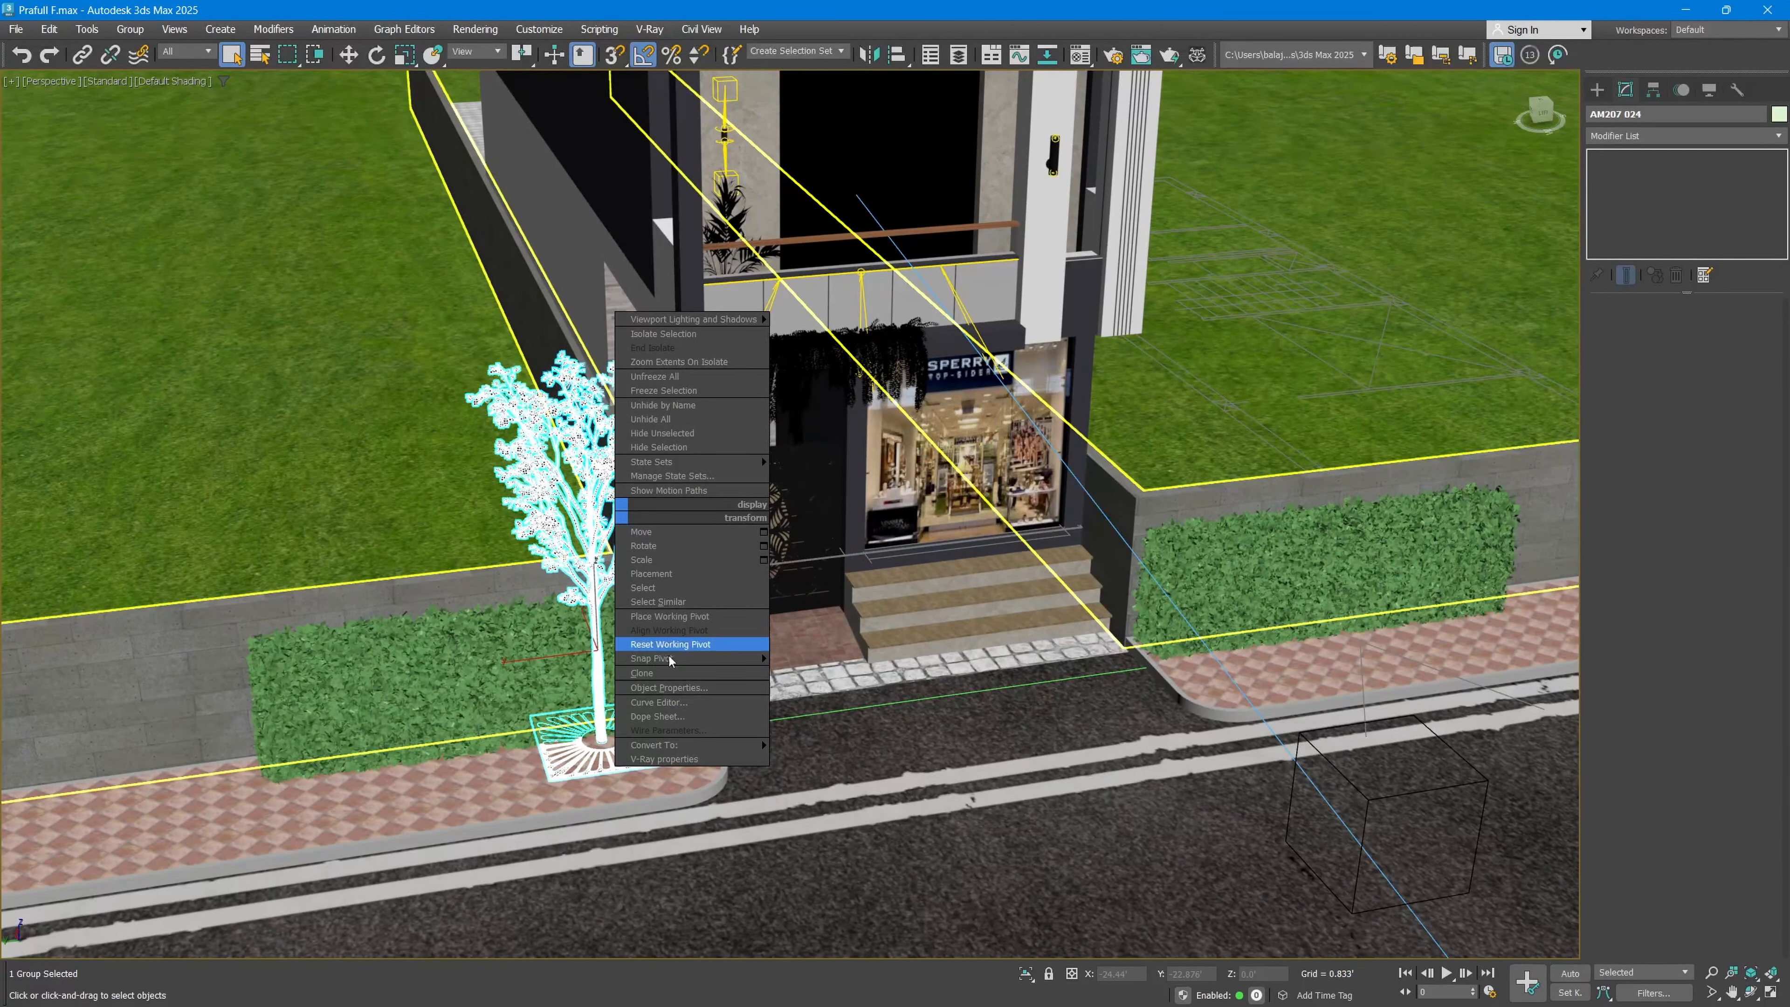
{"action": "left_click", "coordinate": [655, 673]}
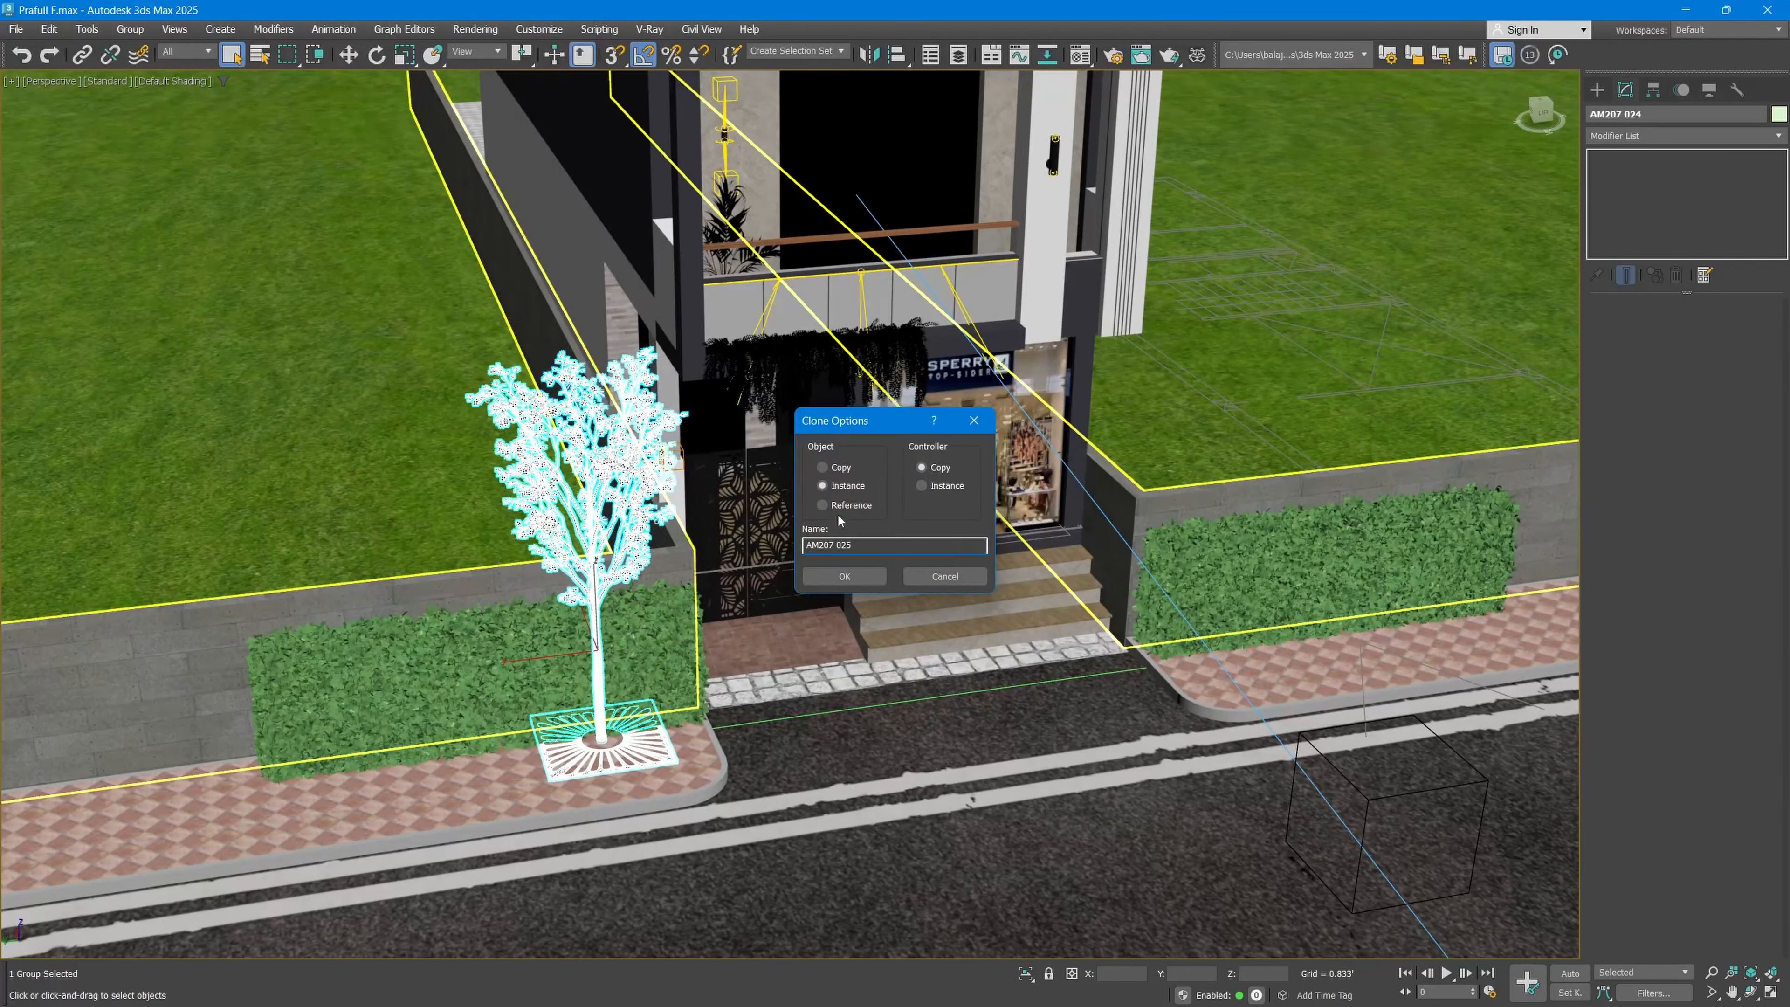
{"action": "left_click", "coordinate": [837, 469]}
{"action": "left_click", "coordinate": [838, 488]}
{"action": "left_click", "coordinate": [841, 502]}
{"action": "left_click", "coordinate": [837, 468]}
{"action": "left_click", "coordinate": [844, 576]}
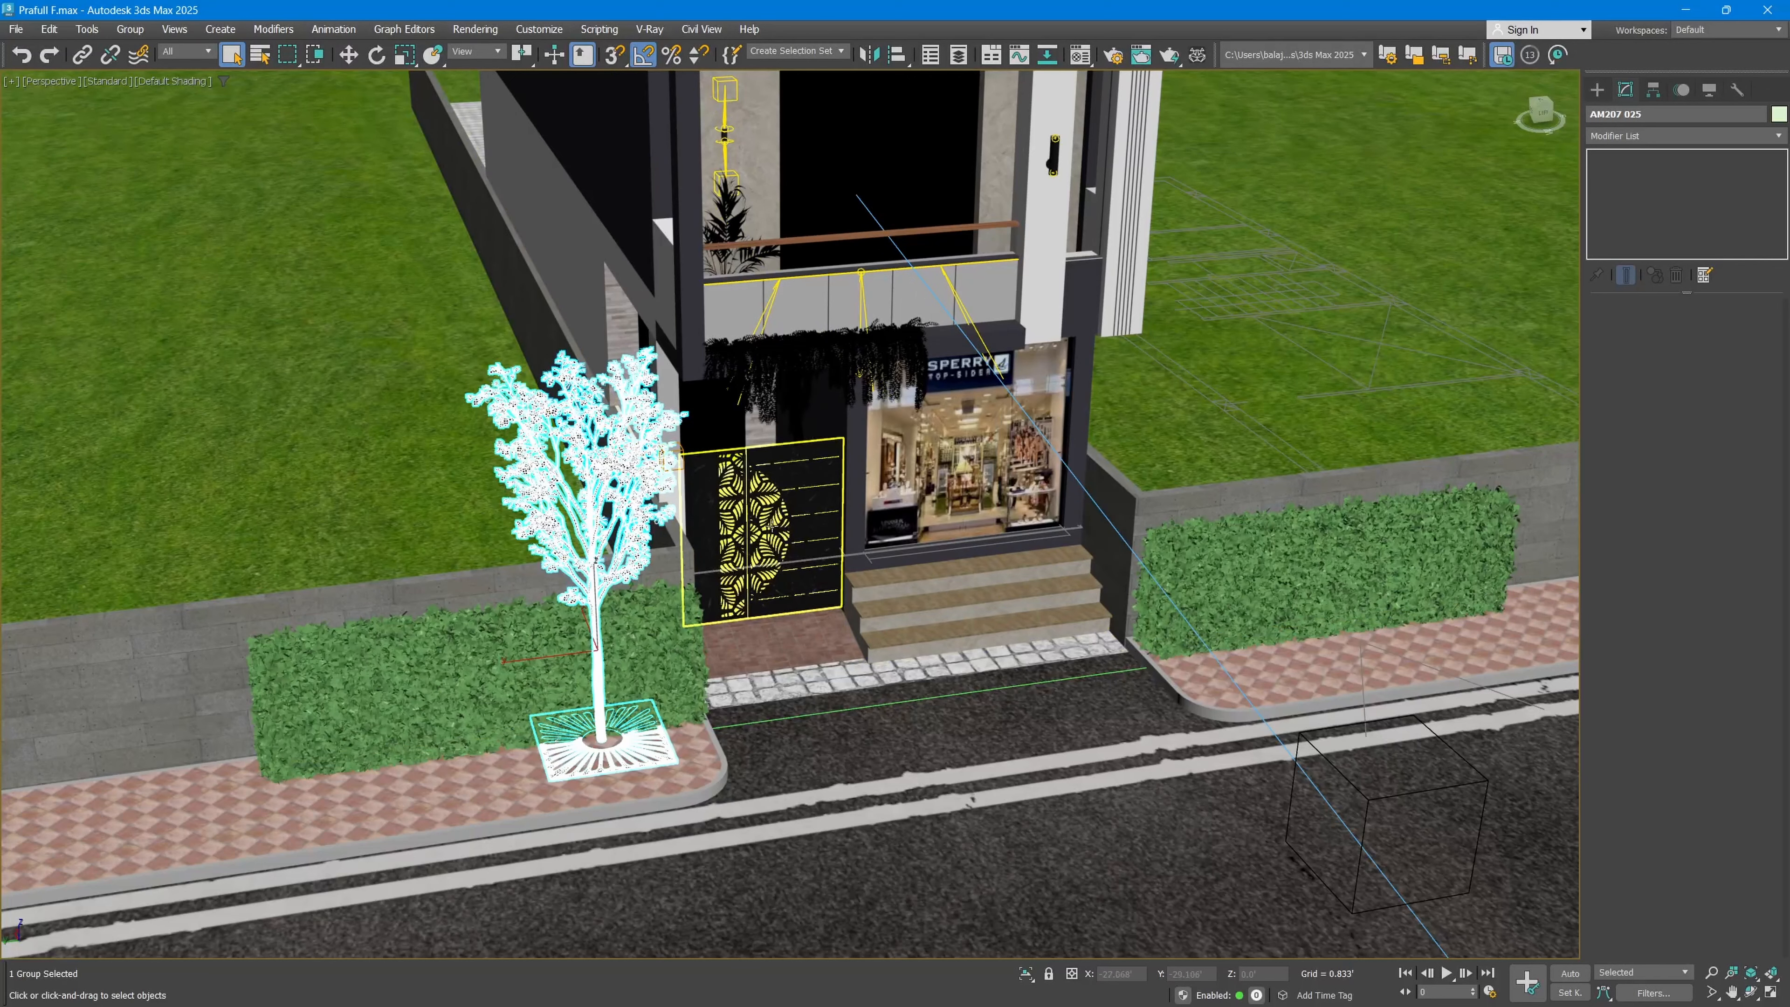
{"action": "key", "text": "w"}
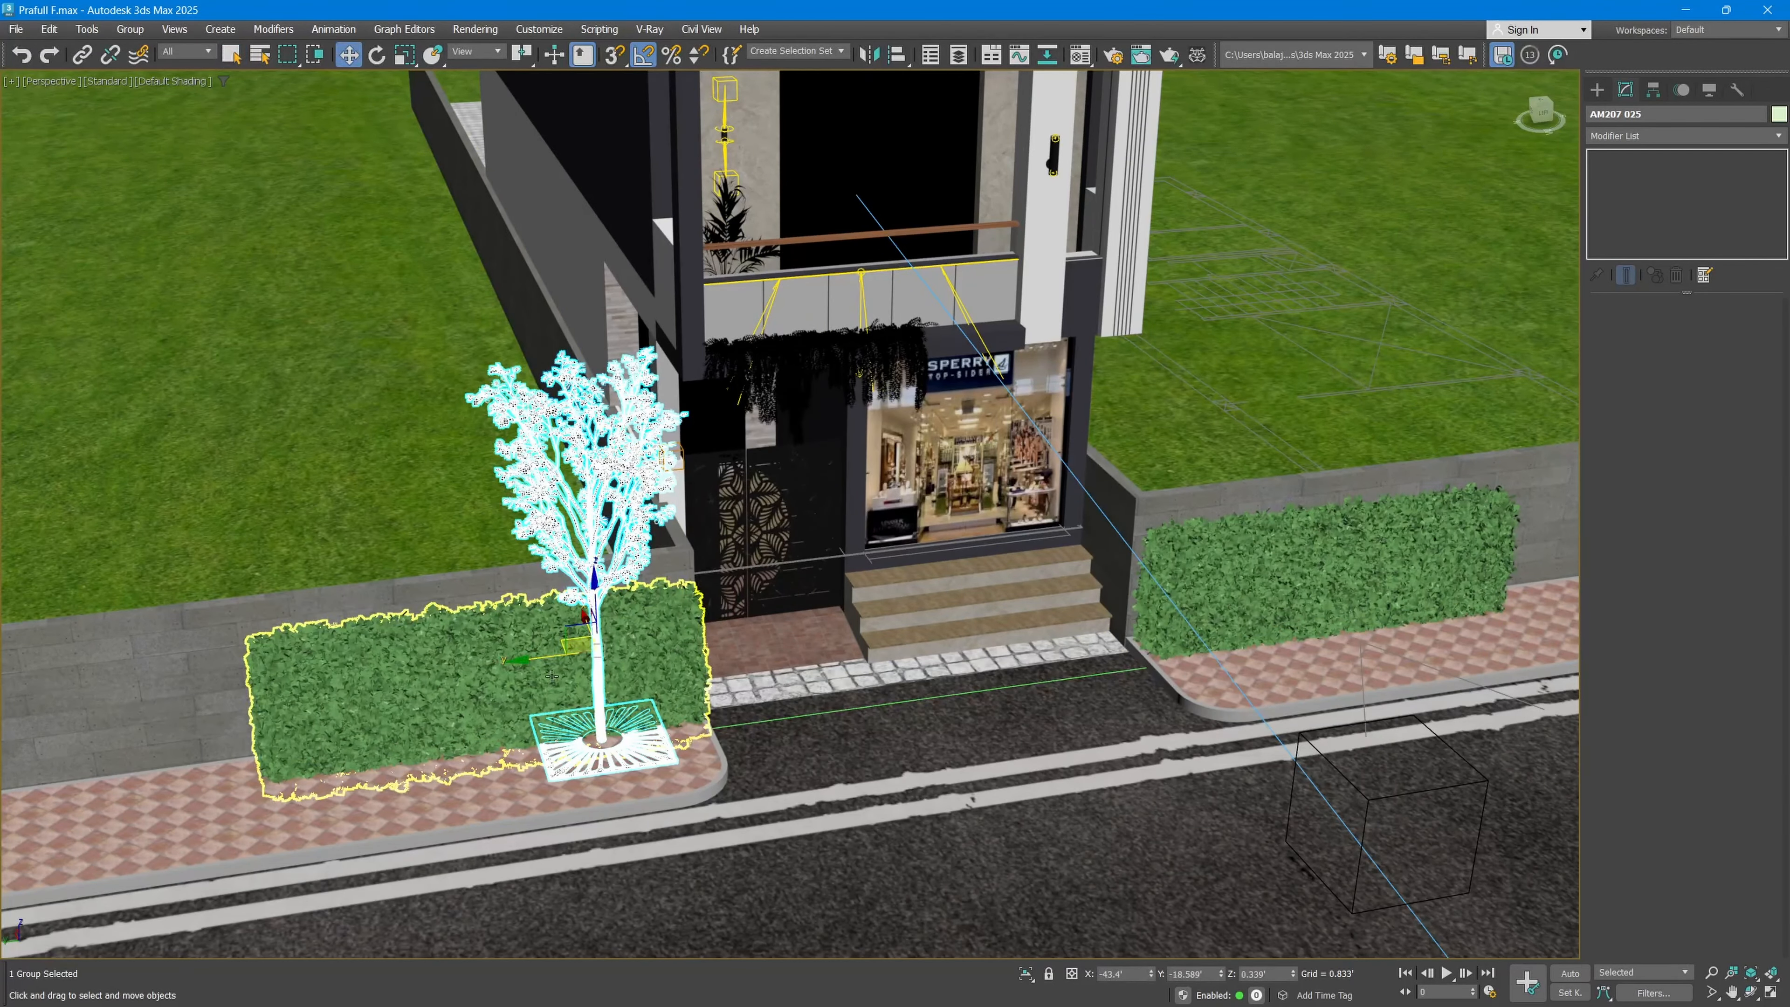
{"action": "mouse_move", "coordinate": [552, 677]}
{"action": "left_mouse_down"}
{"action": "mouse_move", "coordinate": [742, 617]}
{"action": "mouse_move", "coordinate": [811, 693]}
{"action": "left_mouse_up"}
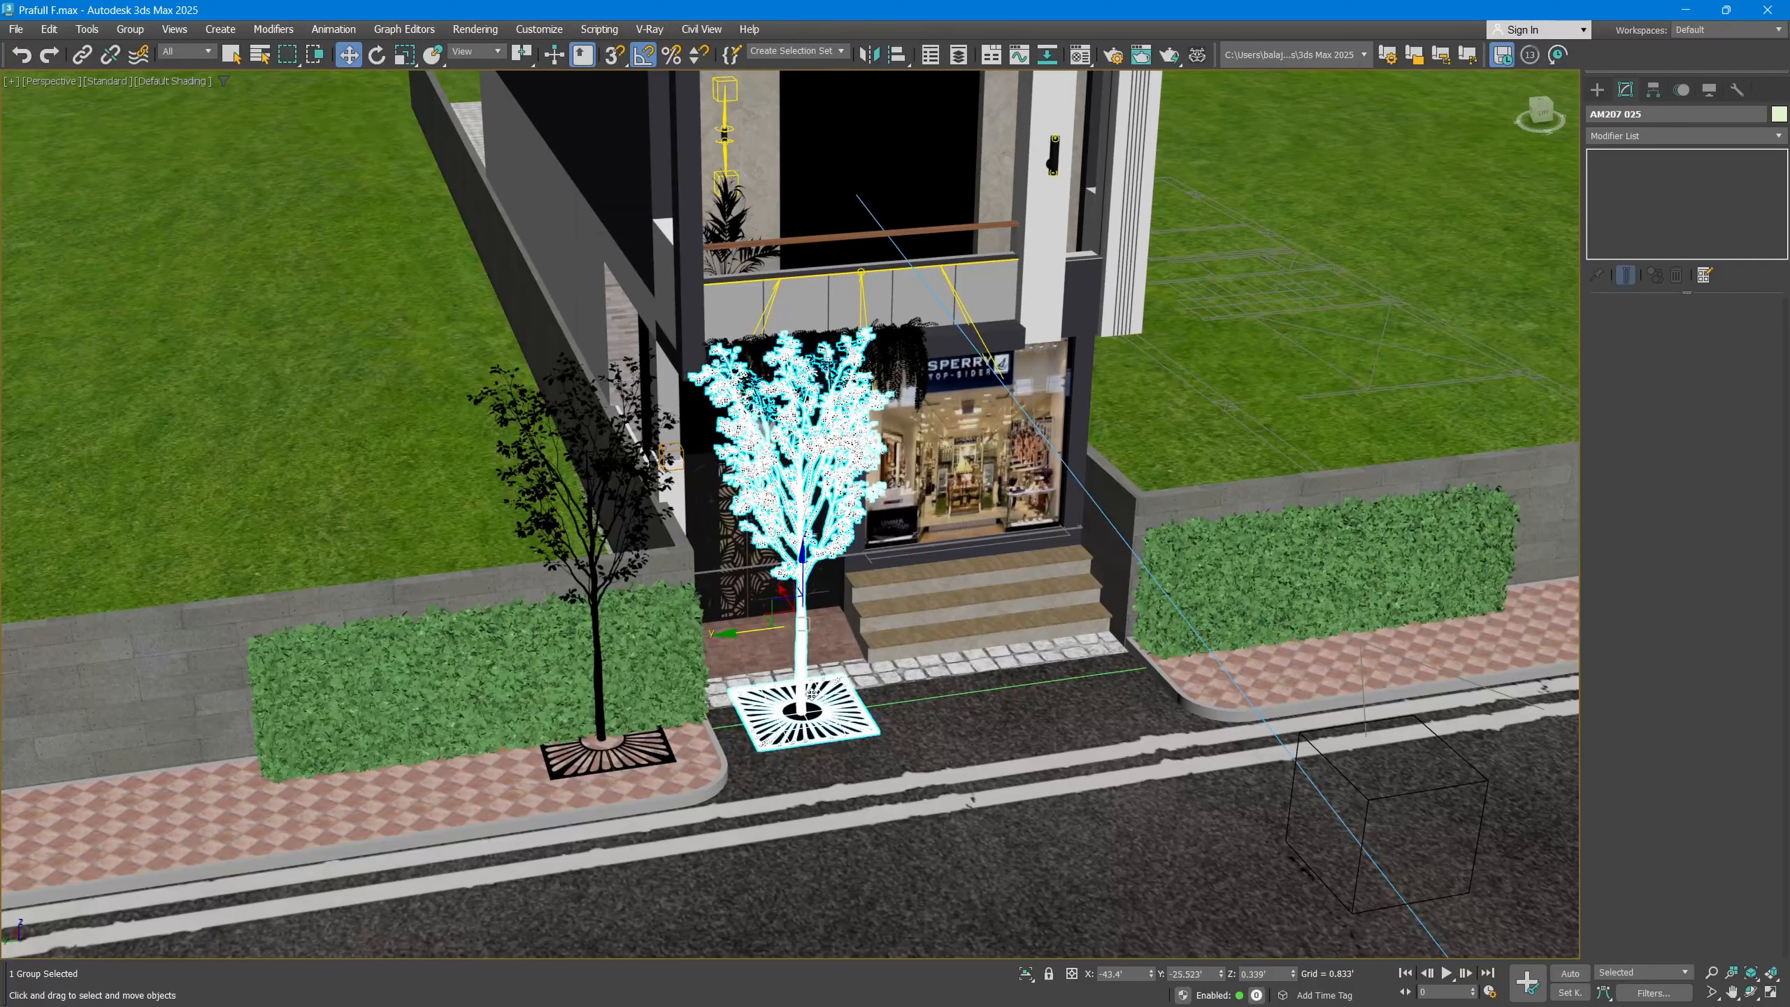
Step: Clone the original street tree as an Instance and move the selected tree along the footpath, away from the gate
{"action": "left_click", "coordinate": [600, 726]}
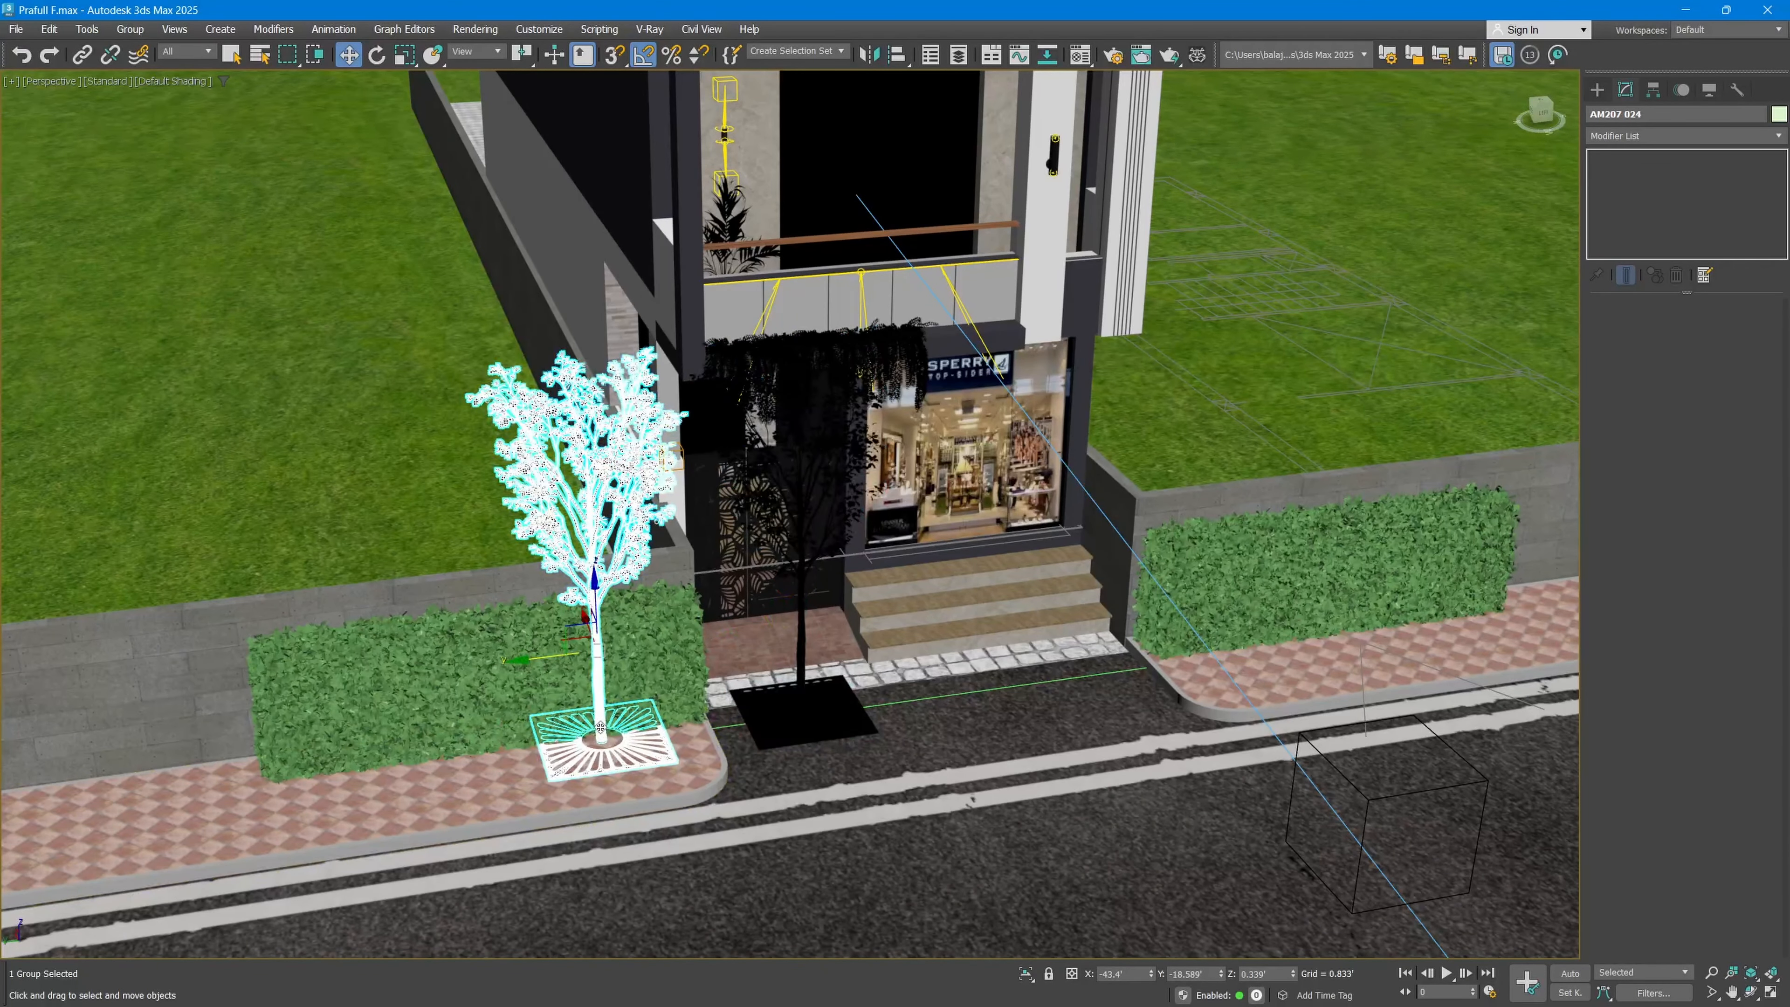
{"action": "key", "text": "ctrl+v"}
{"action": "left_click", "coordinate": [843, 486]}
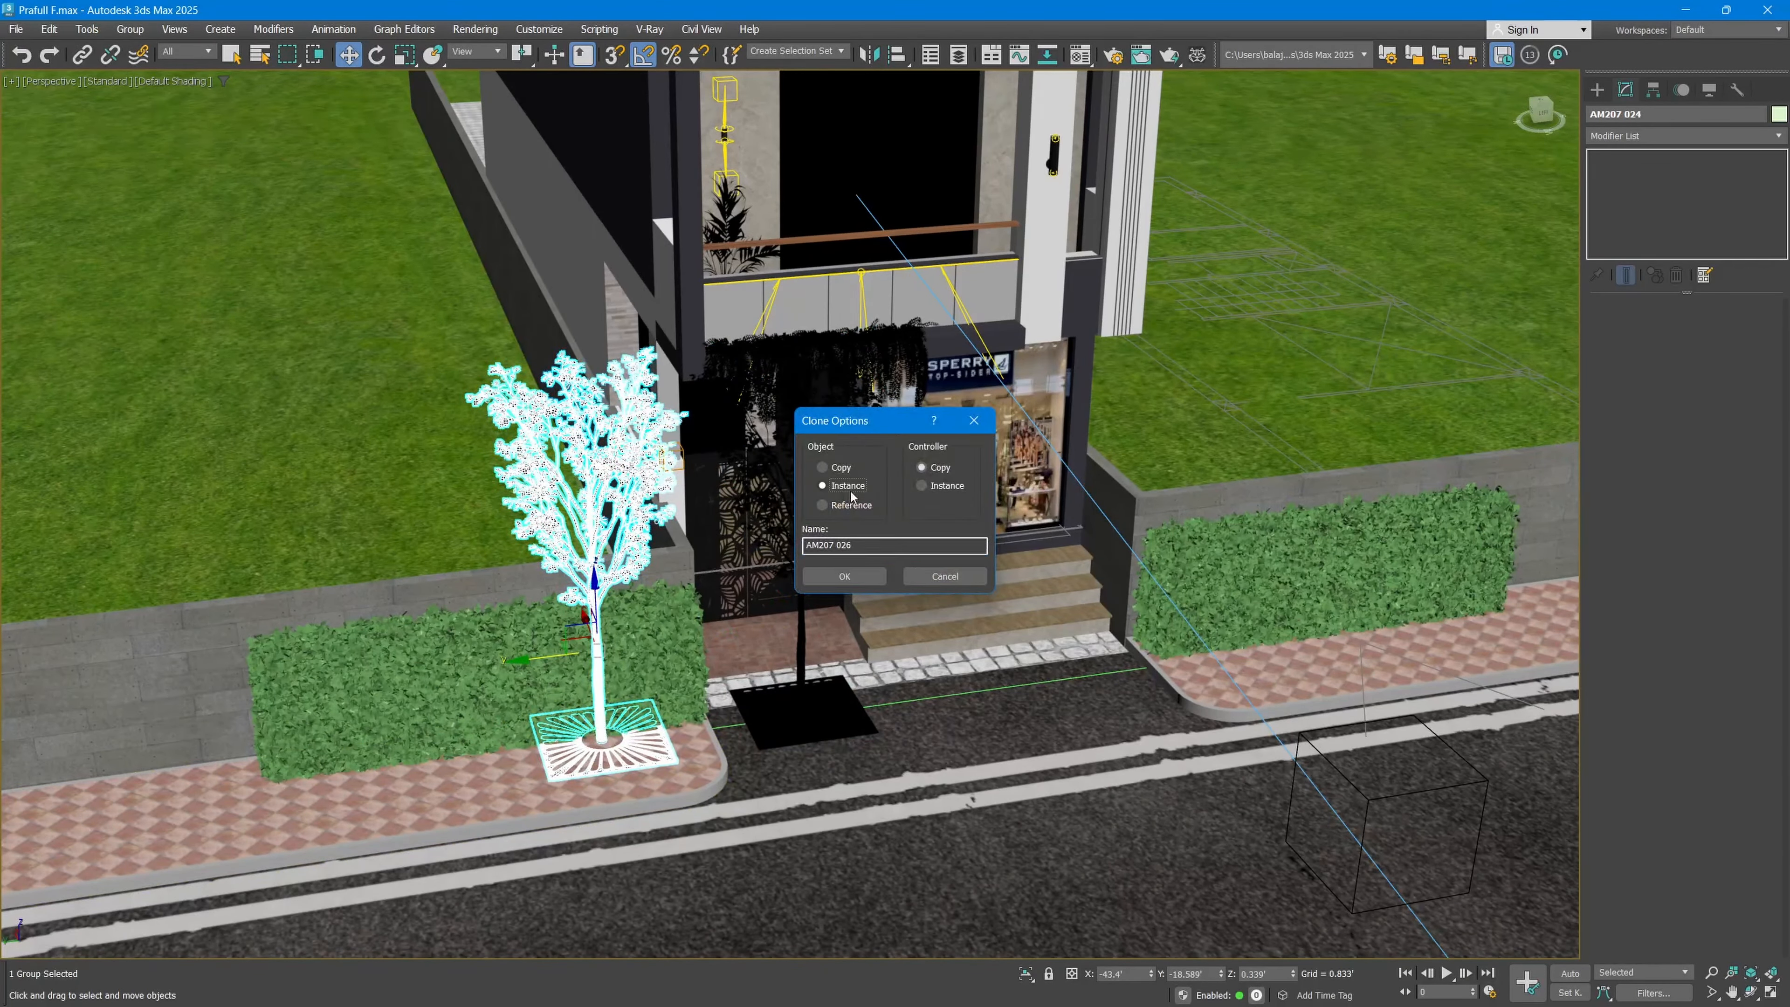
{"action": "left_click", "coordinate": [845, 576]}
{"action": "key", "text": "ctrl+z"}
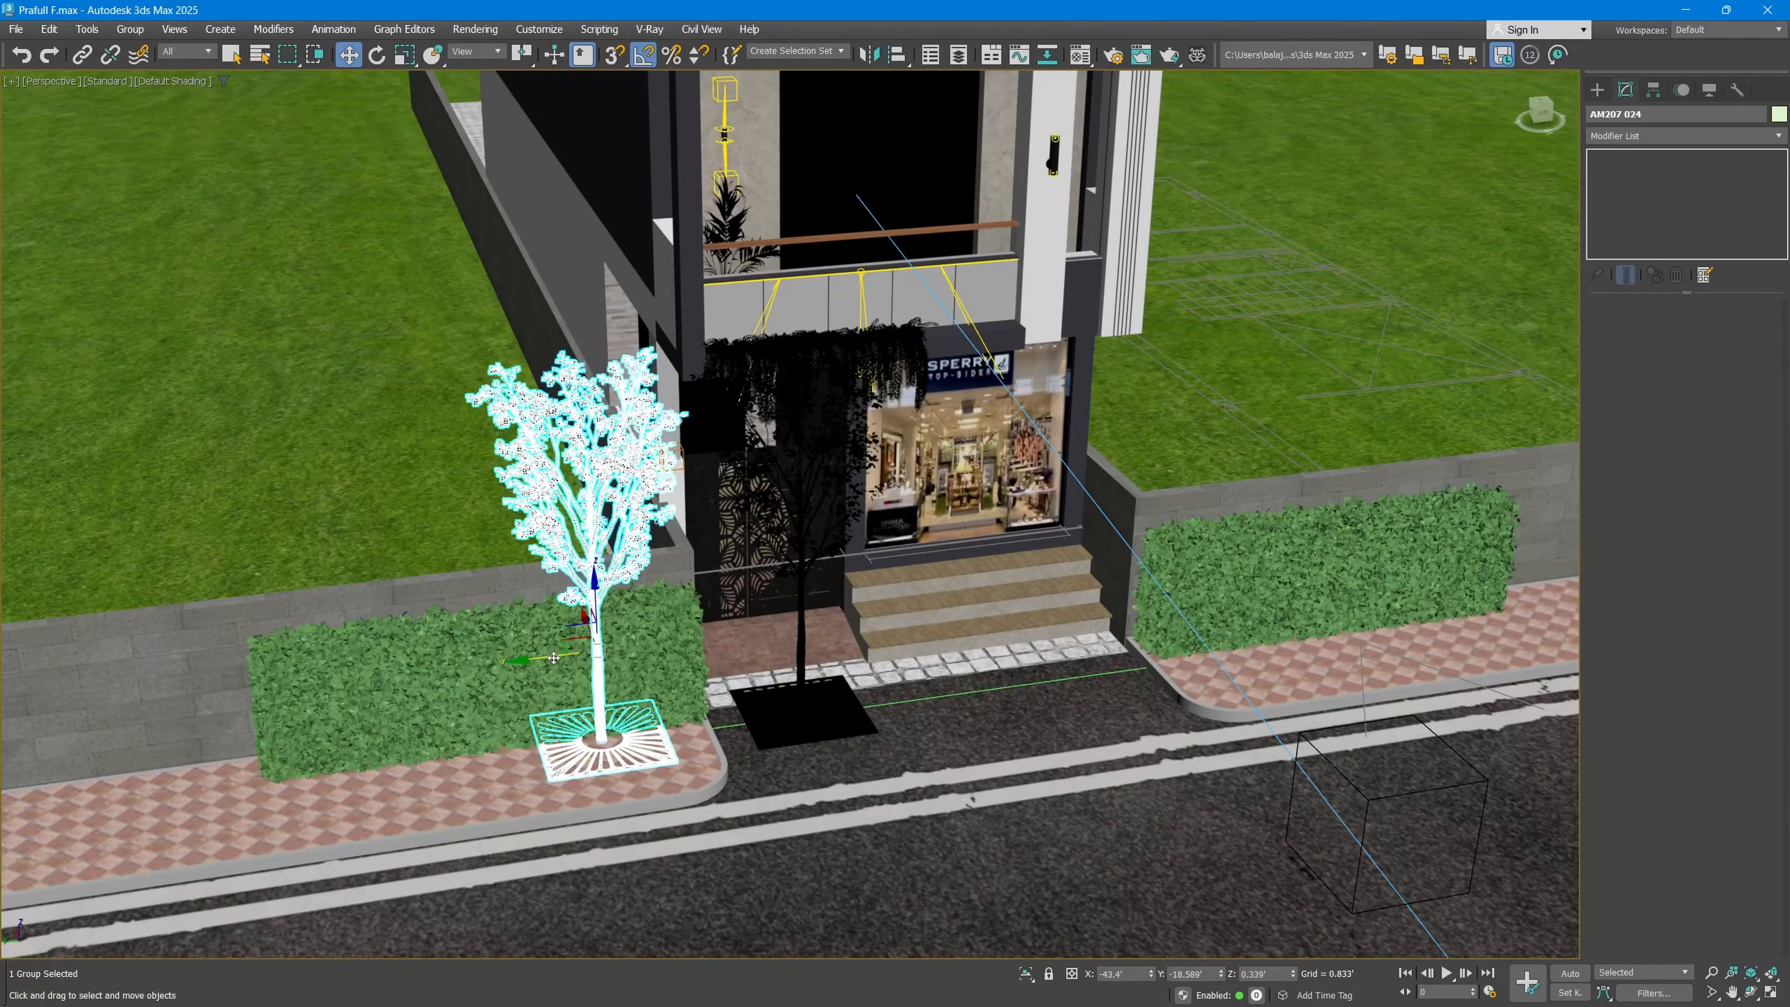
{"action": "left_click_drag", "start_coordinate": [541, 658], "coordinate": [270, 692]}
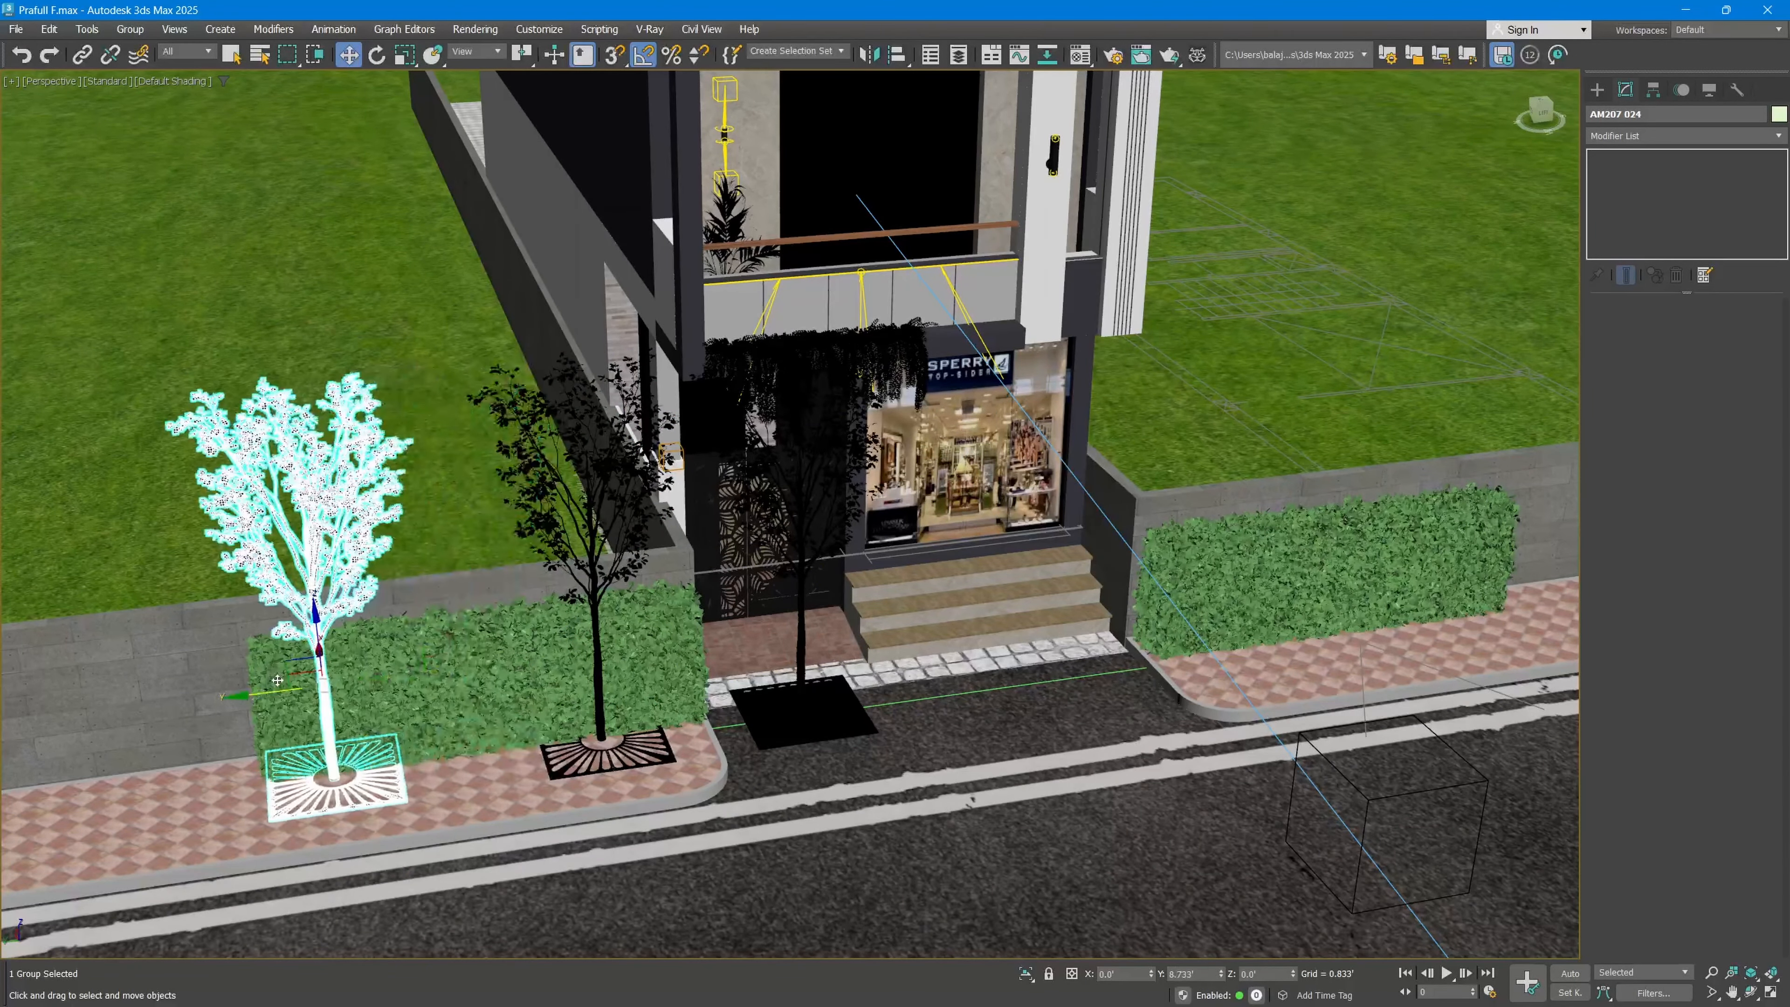
Step: Add an FFD 2x2x2 modifier to the moved tree and shift the upper control points of its lattice
{"action": "left_click", "coordinate": [1670, 132]}
{"action": "type", "text": "f"}
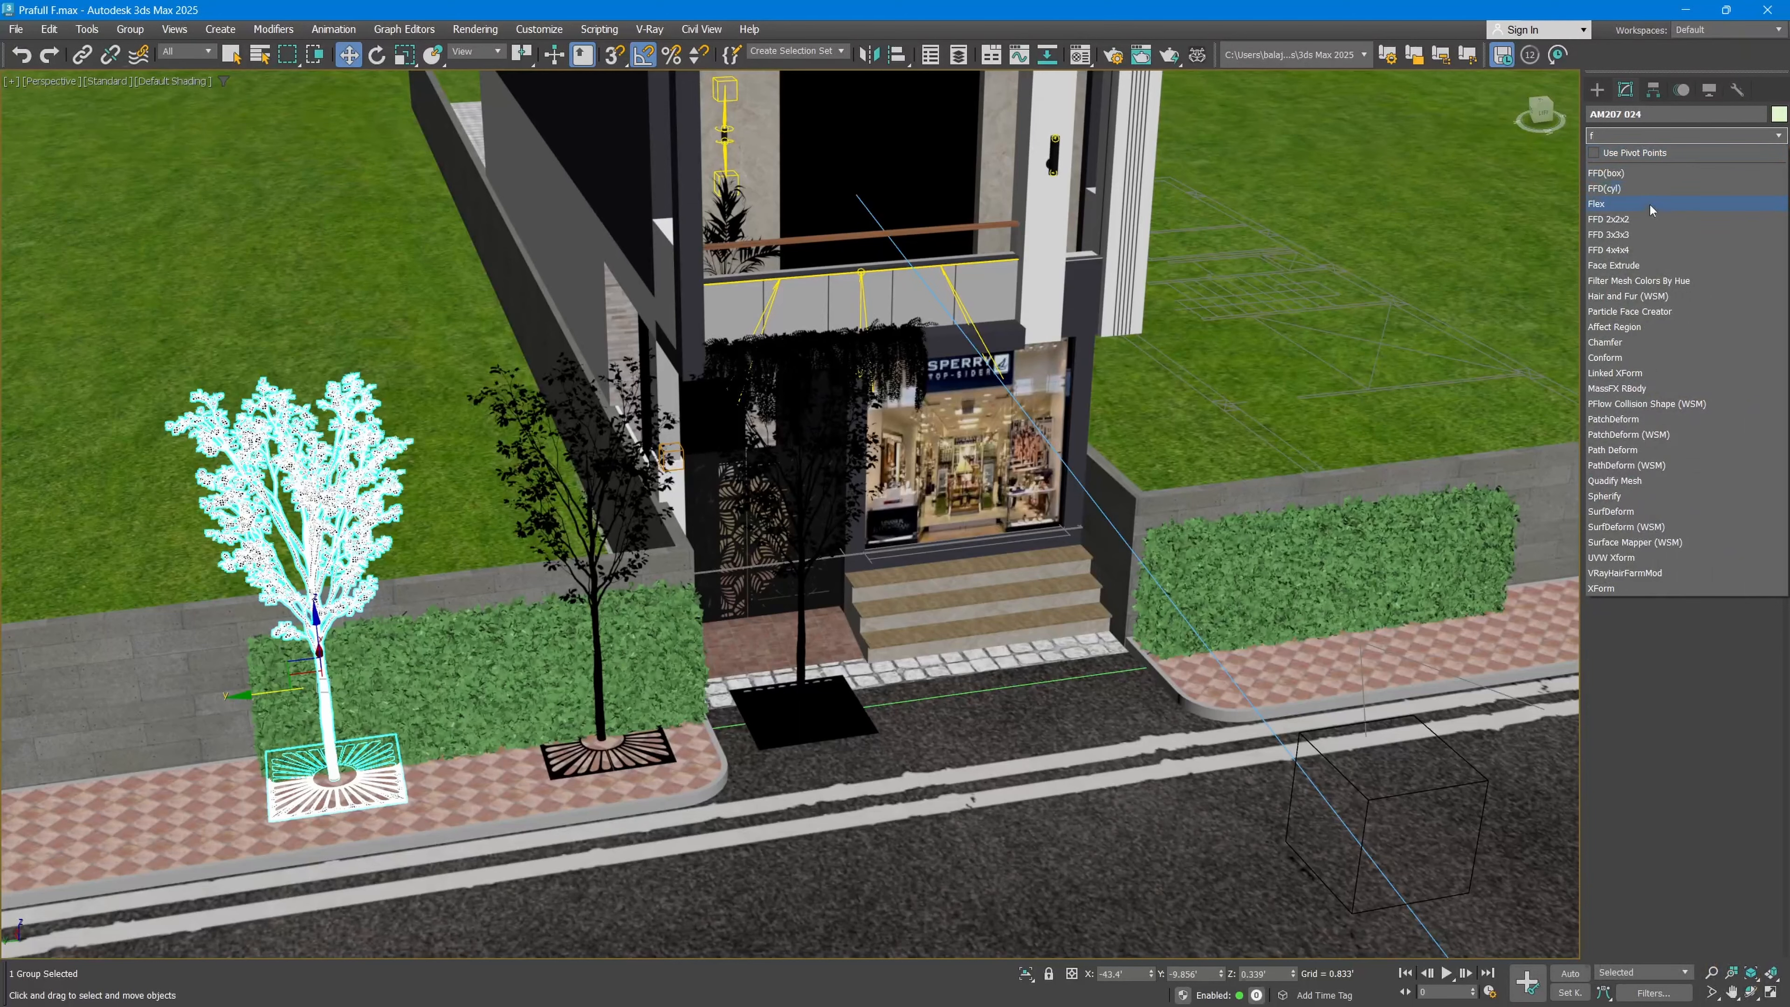
{"action": "left_click", "coordinate": [1644, 219]}
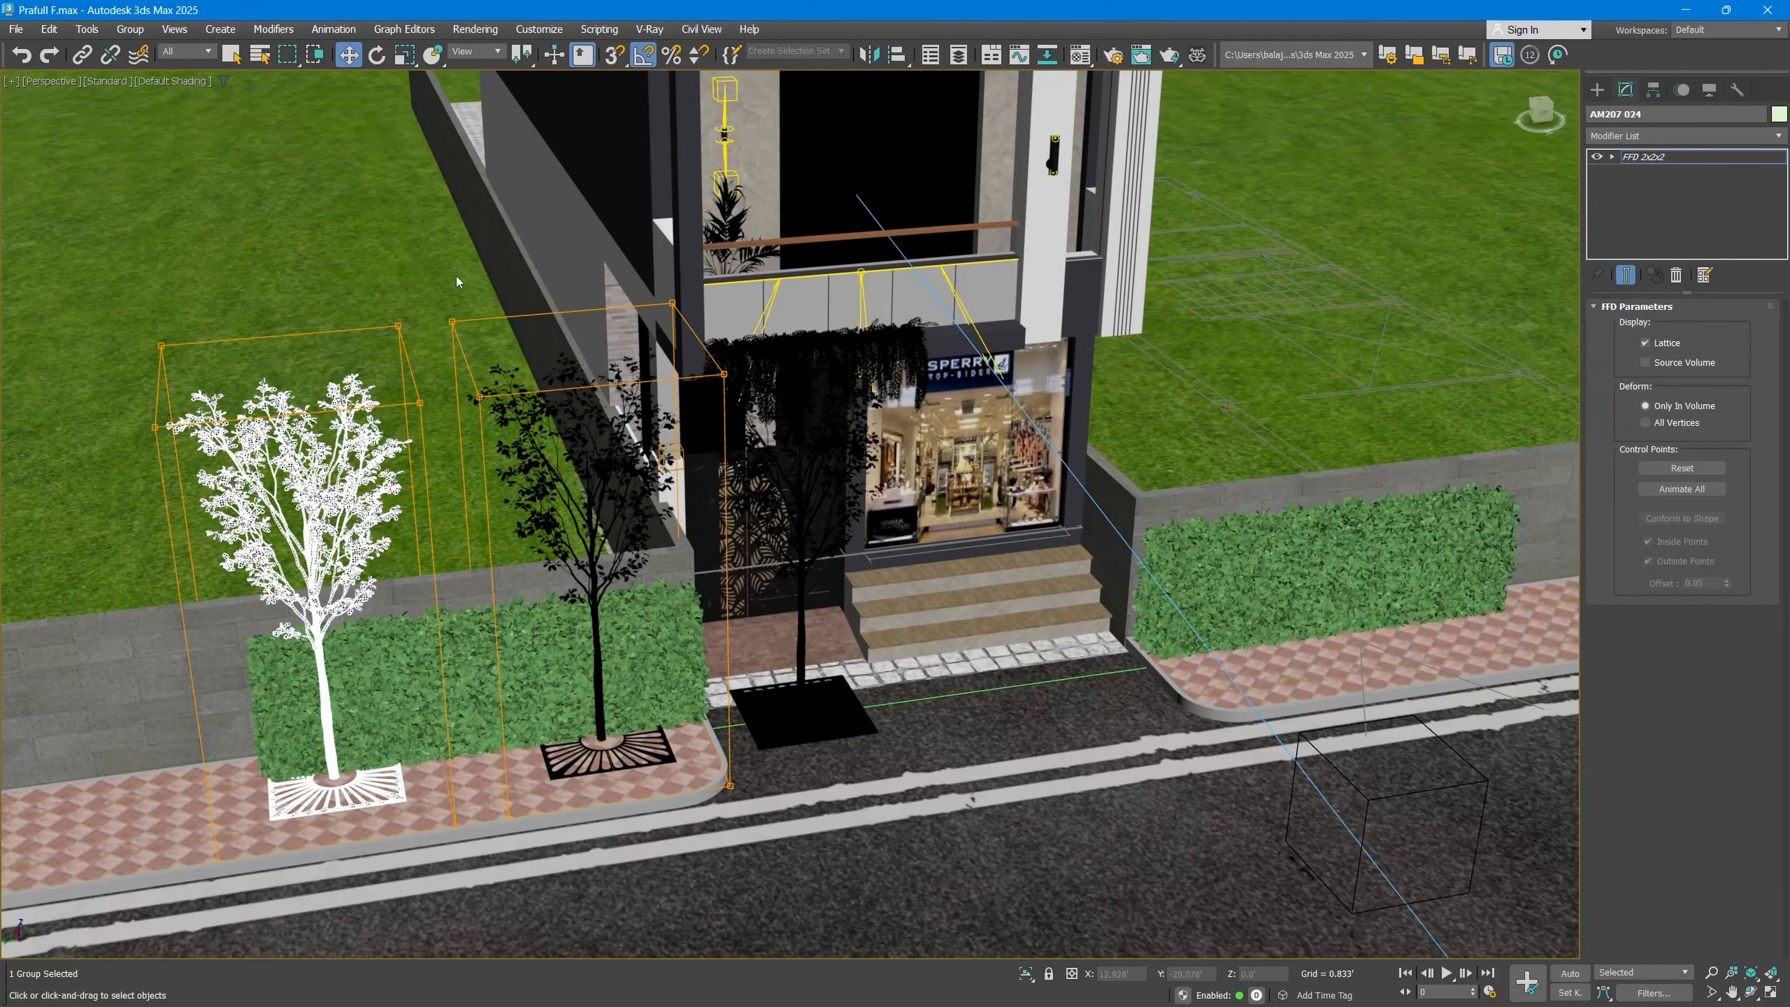
{"action": "middle_click_drag", "start_coordinate": [468, 562], "coordinate": [525, 549]}
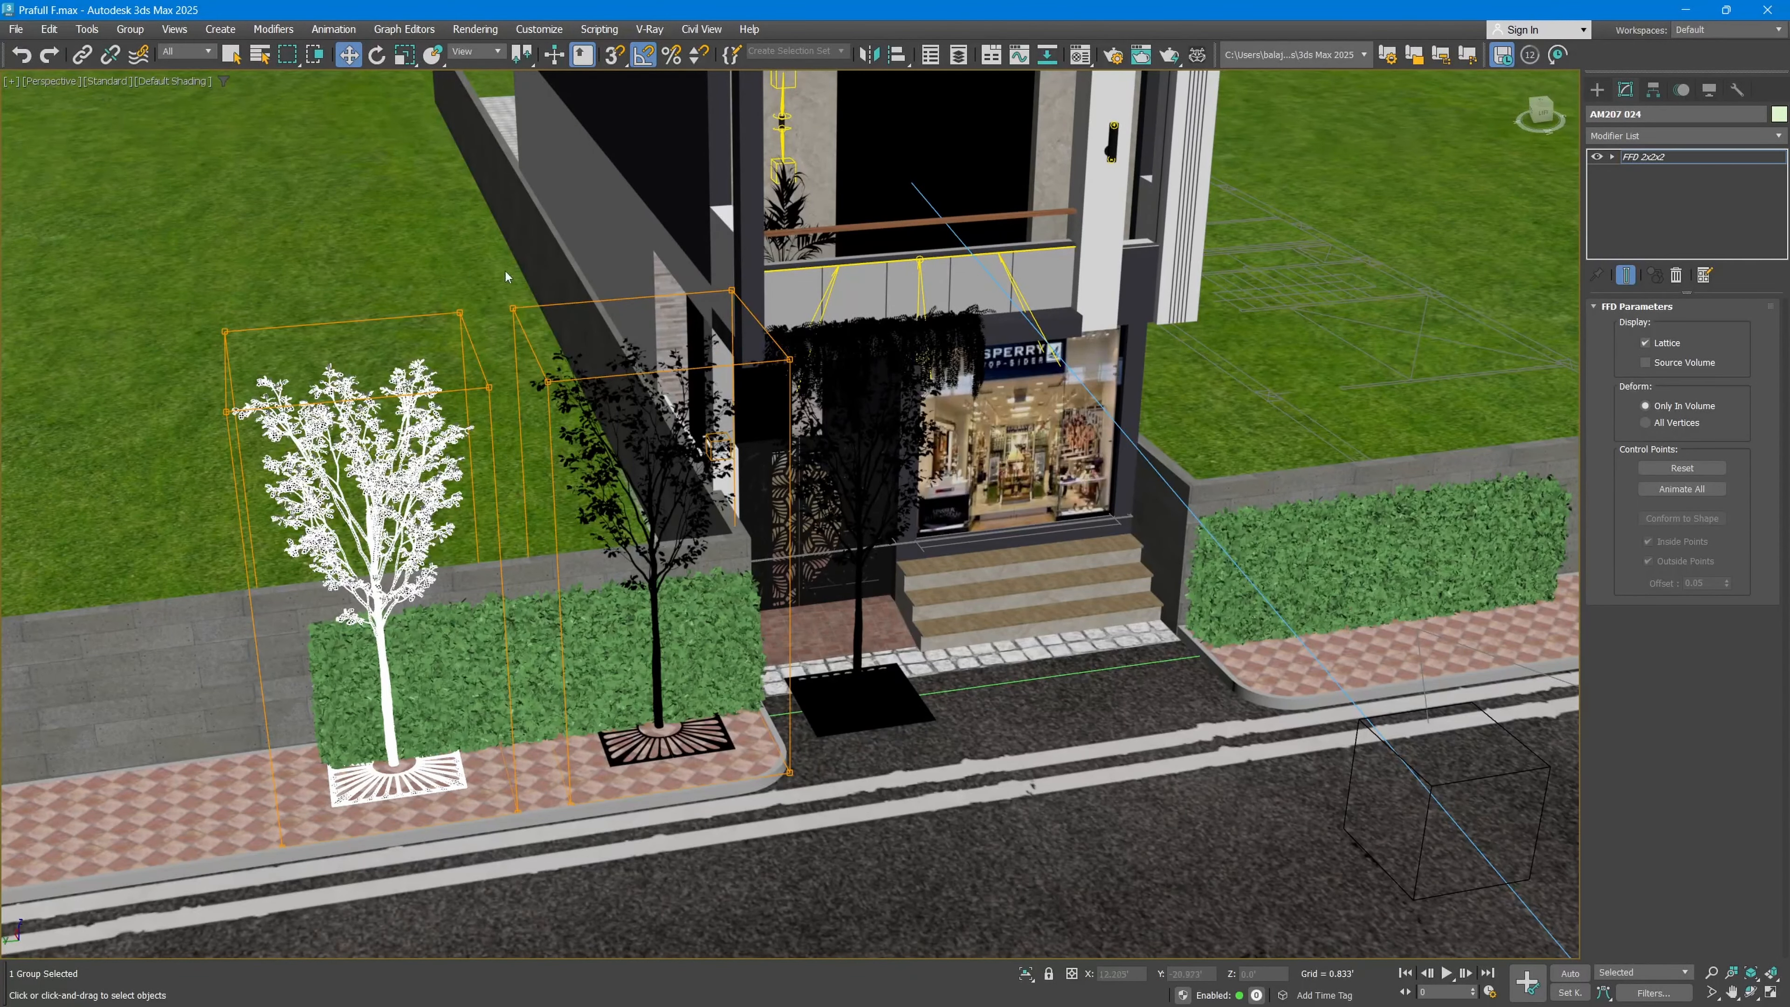
{"action": "left_click_drag", "start_coordinate": [505, 271], "coordinate": [110, 505]}
{"action": "middle_click_drag", "start_coordinate": [359, 371], "coordinate": [372, 363]}
{"action": "left_click_drag", "start_coordinate": [368, 303], "coordinate": [411, 257]}
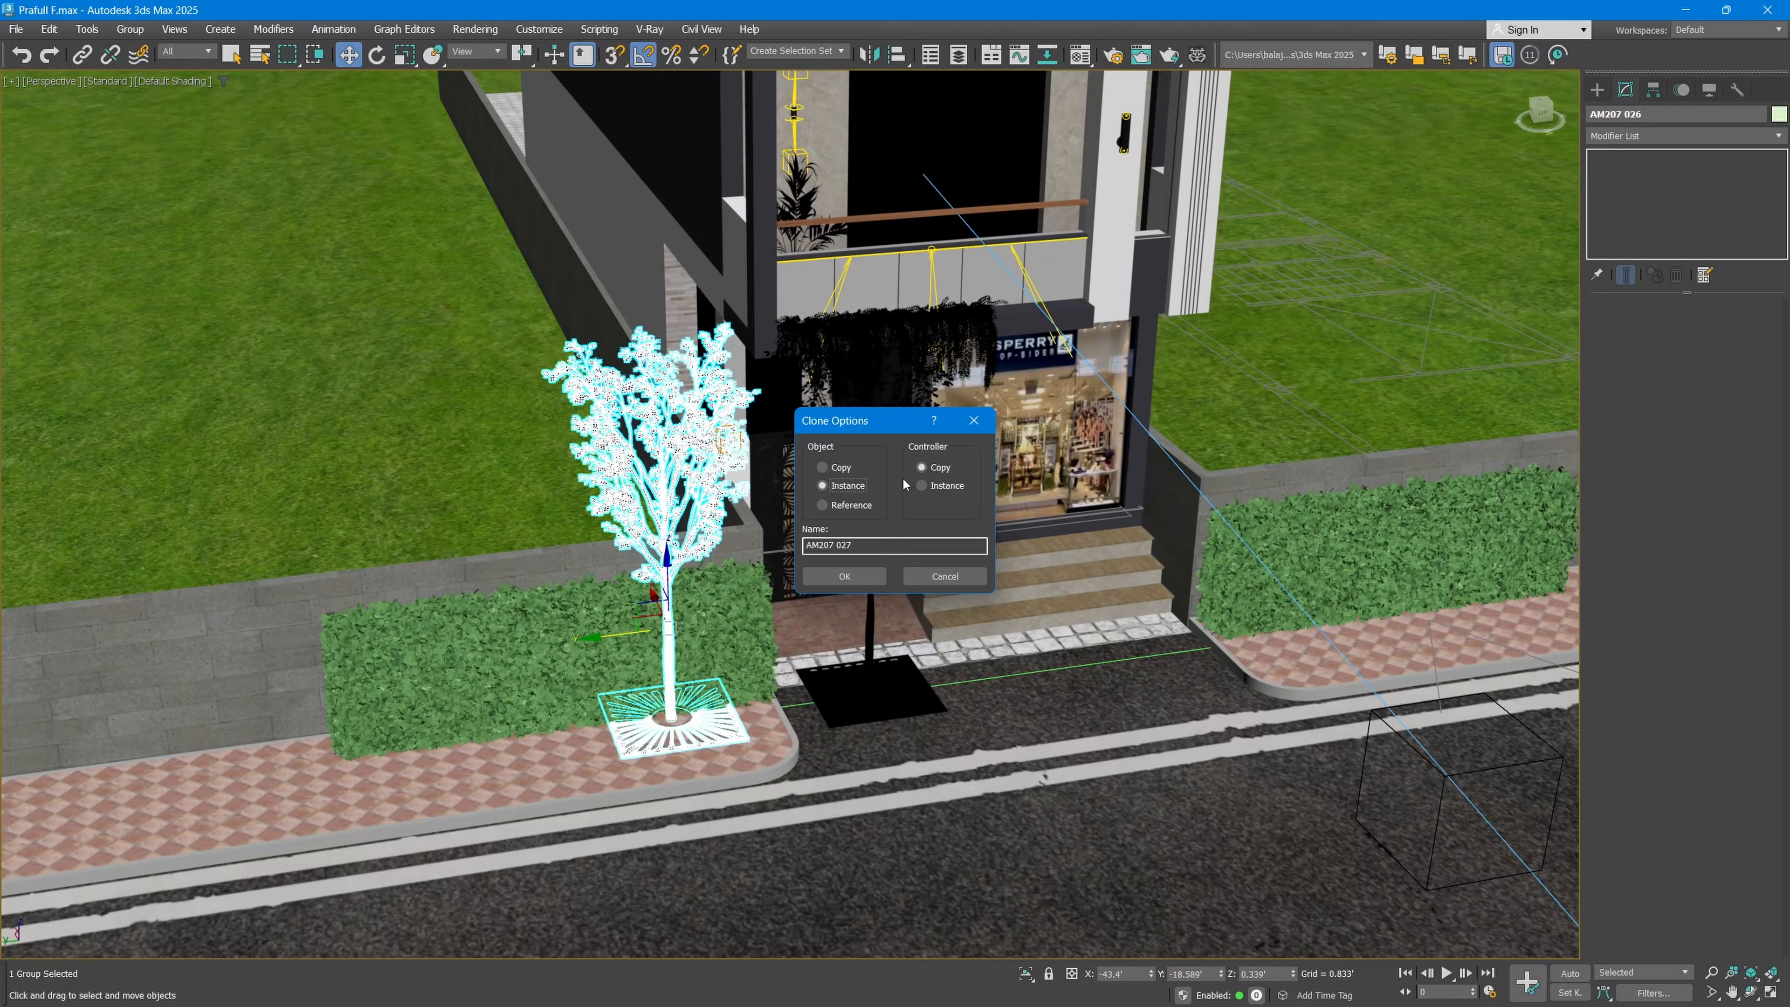
Step: Close the clone options for the hedge tree and delete the extra tree clones, leaving one tree by the hedge
{"action": "left_click", "coordinate": [876, 582]}
{"action": "key", "text": "Delete"}
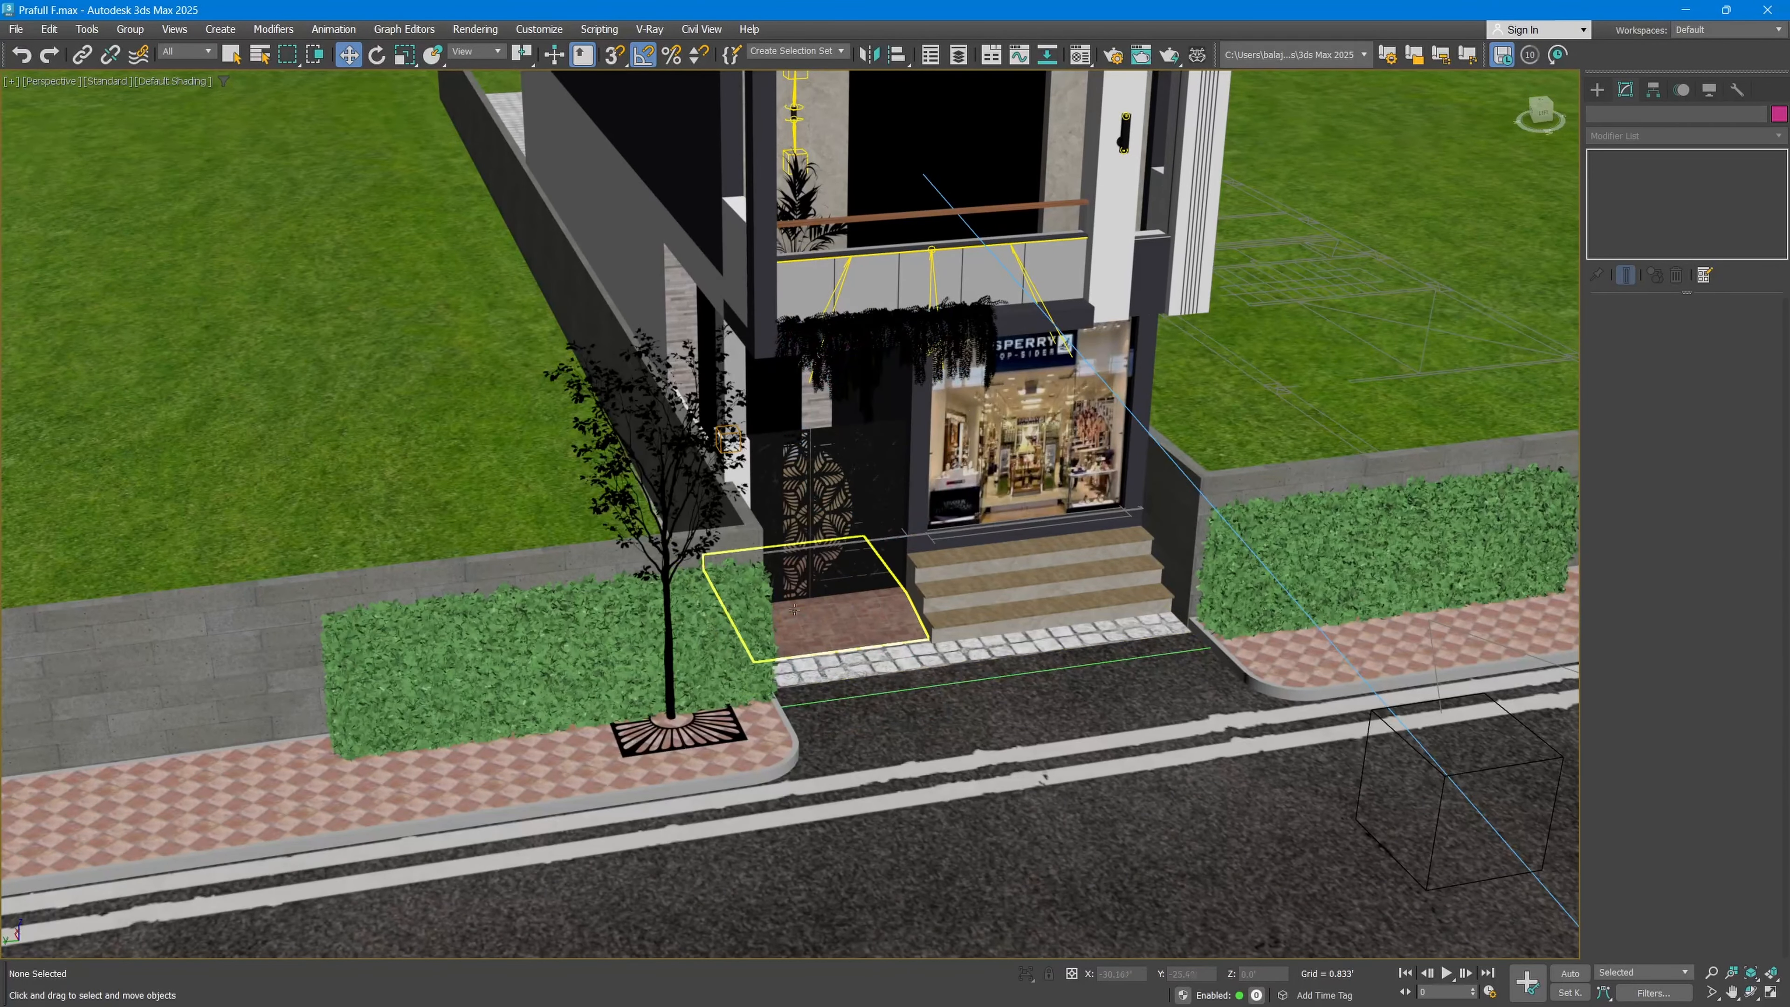
Step: Clone the street tree beside the gate as an Instance and place the clone on the footpath in front of the opposite hedge
{"action": "left_click", "coordinate": [672, 694]}
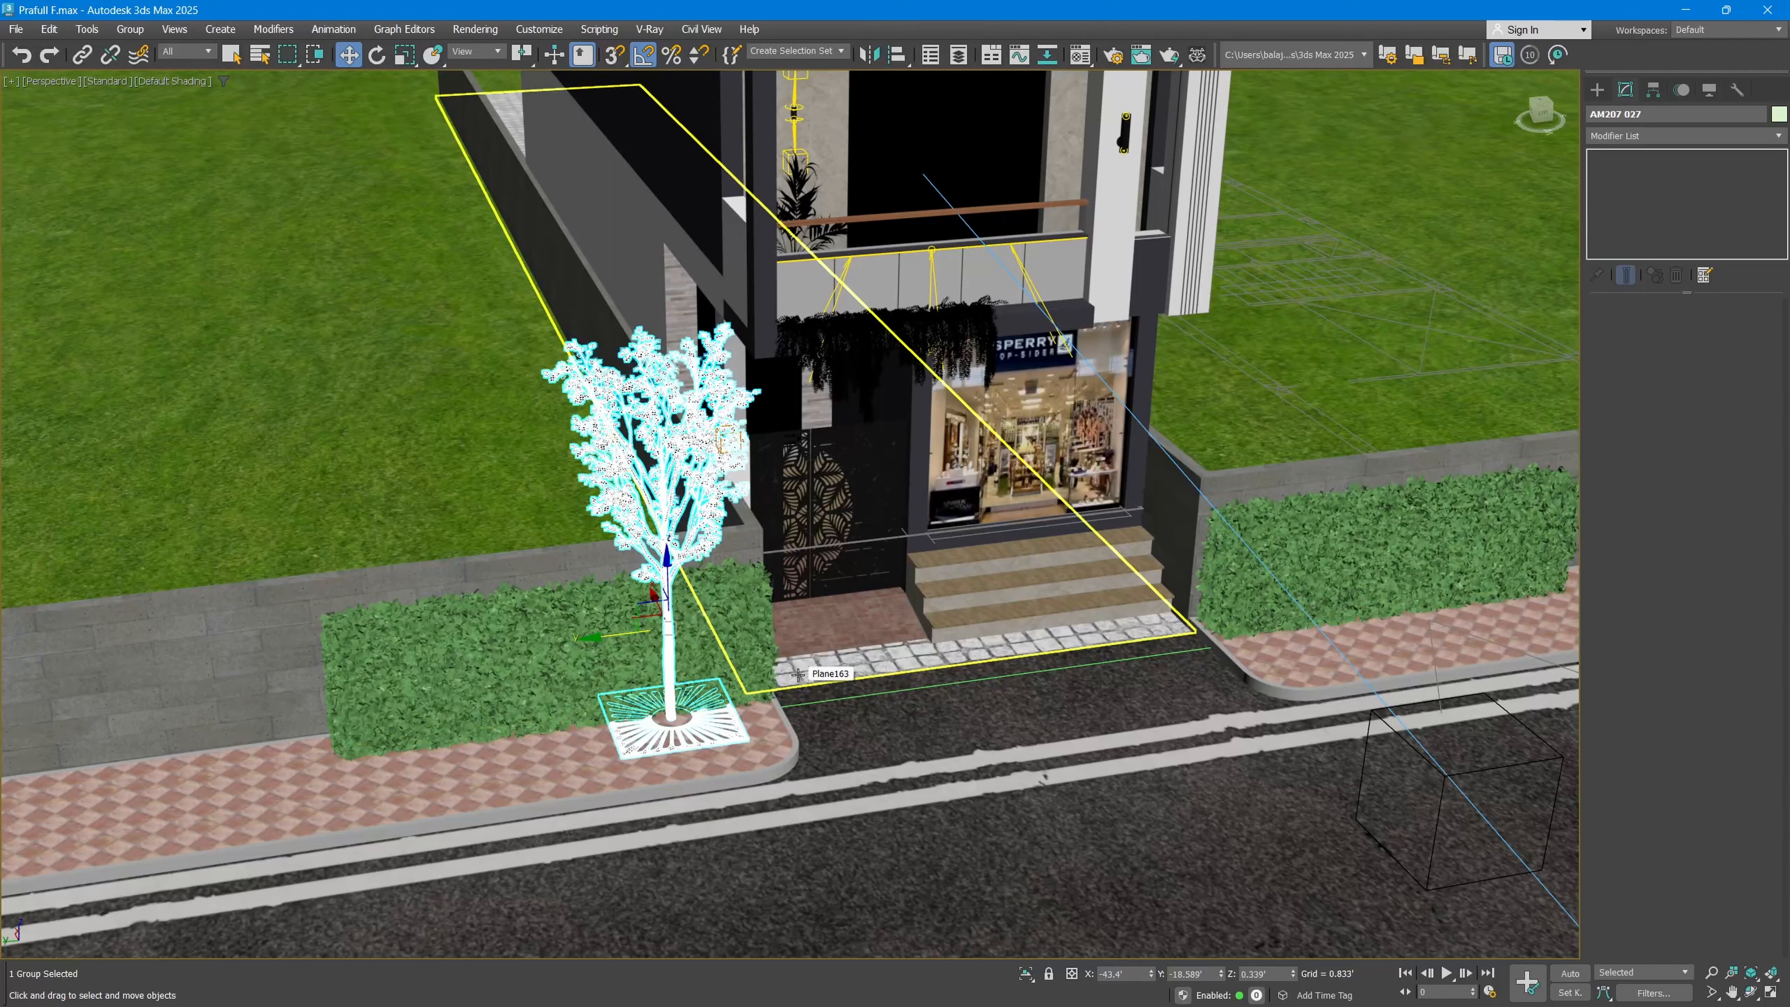
{"action": "left_click", "coordinate": [48, 29]}
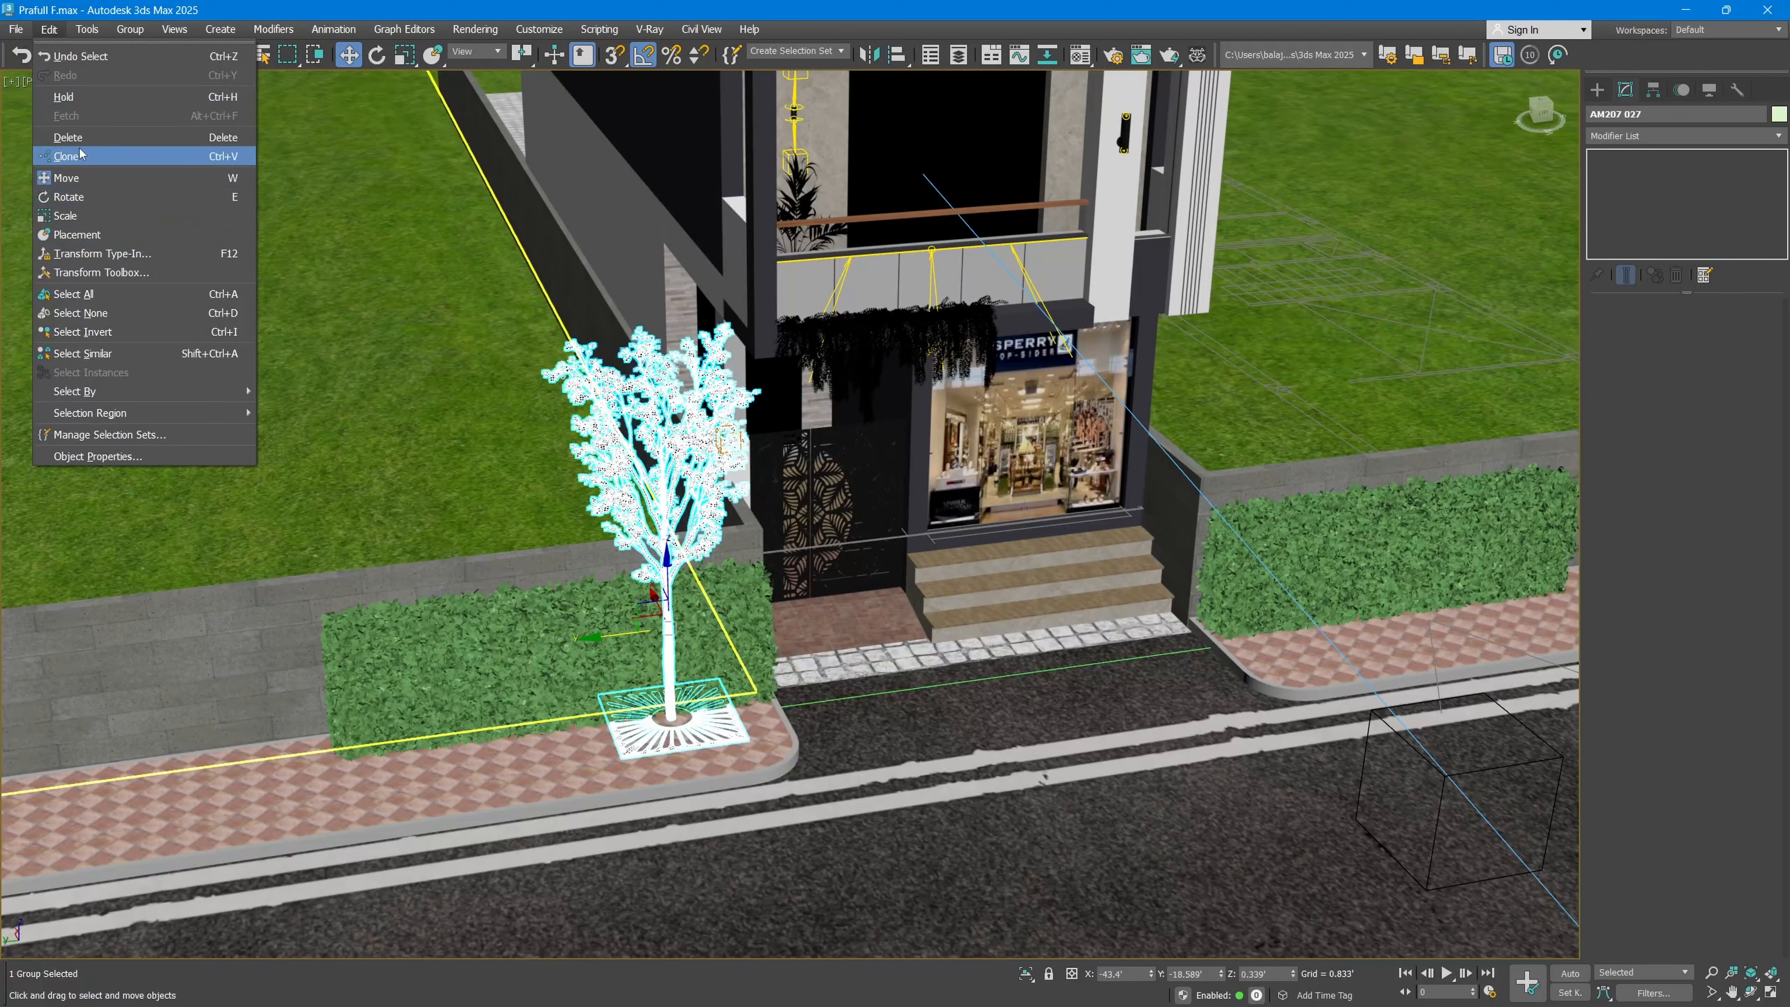
{"action": "left_click", "coordinate": [723, 7]}
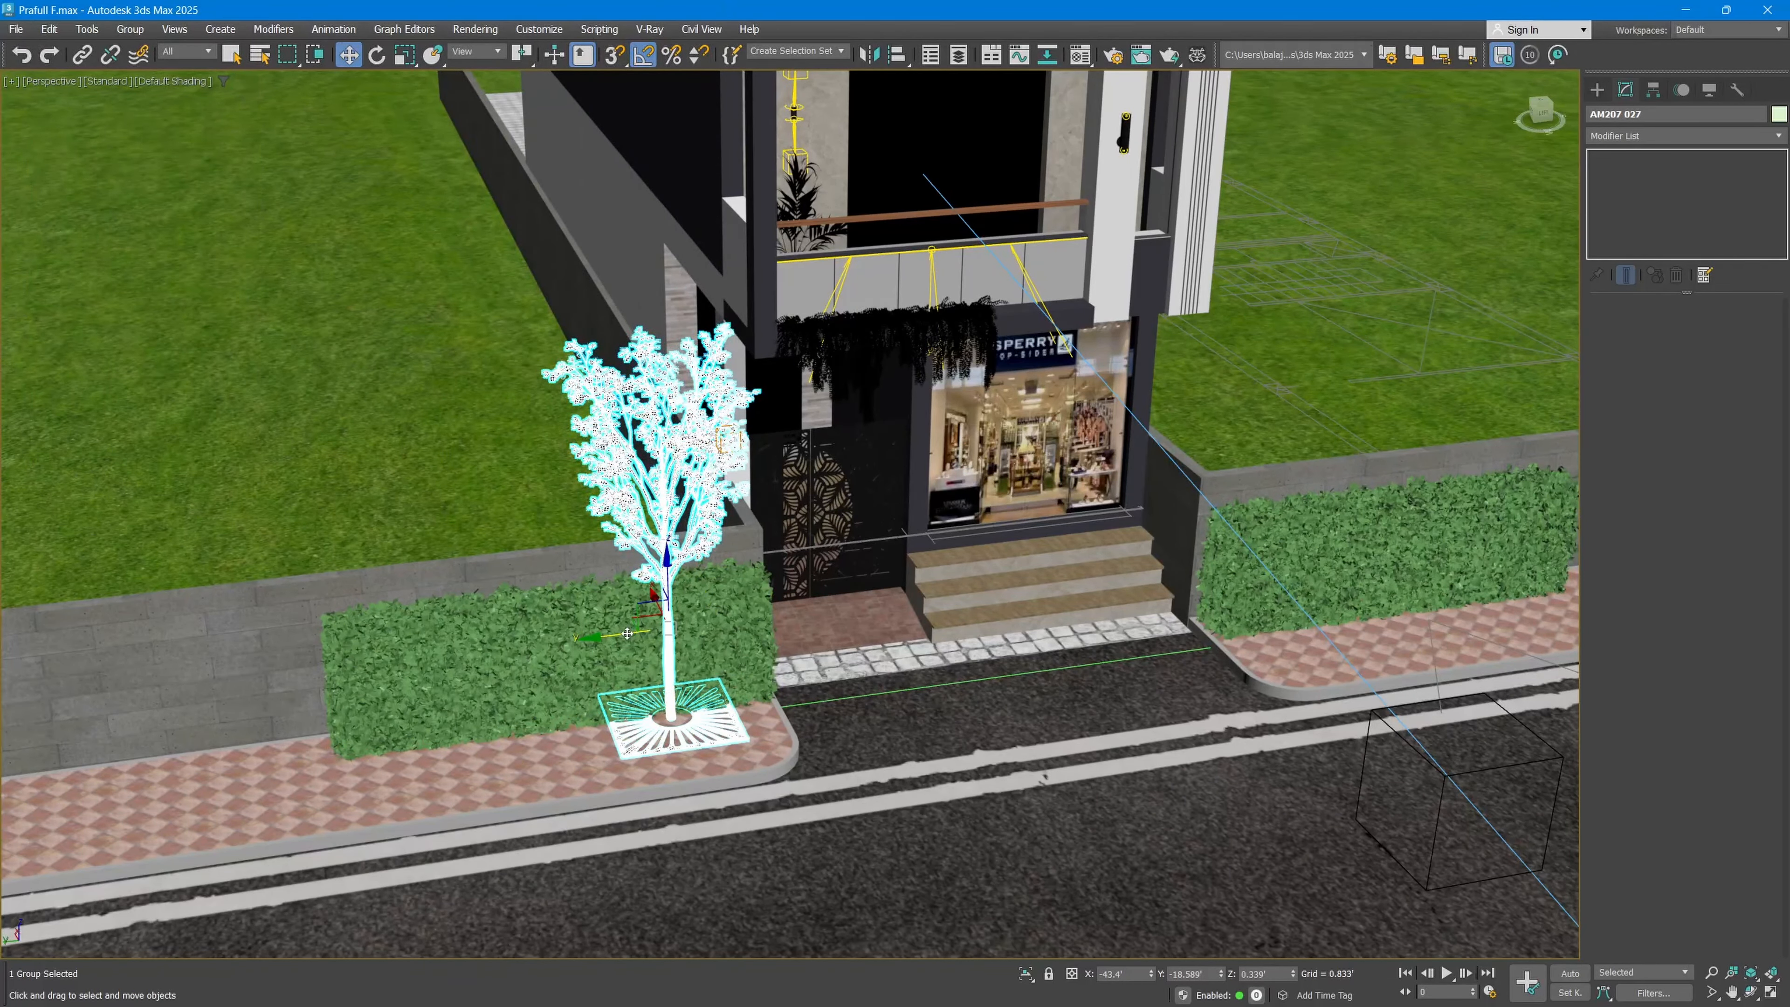
{"action": "mouse_move", "coordinate": [628, 633]}
{"action": "left_mouse_down", "text": "shift"}
{"action": "mouse_move", "coordinate": [1190, 580]}
{"action": "mouse_move", "coordinate": [1287, 549]}
{"action": "left_mouse_up", "text": "shift"}
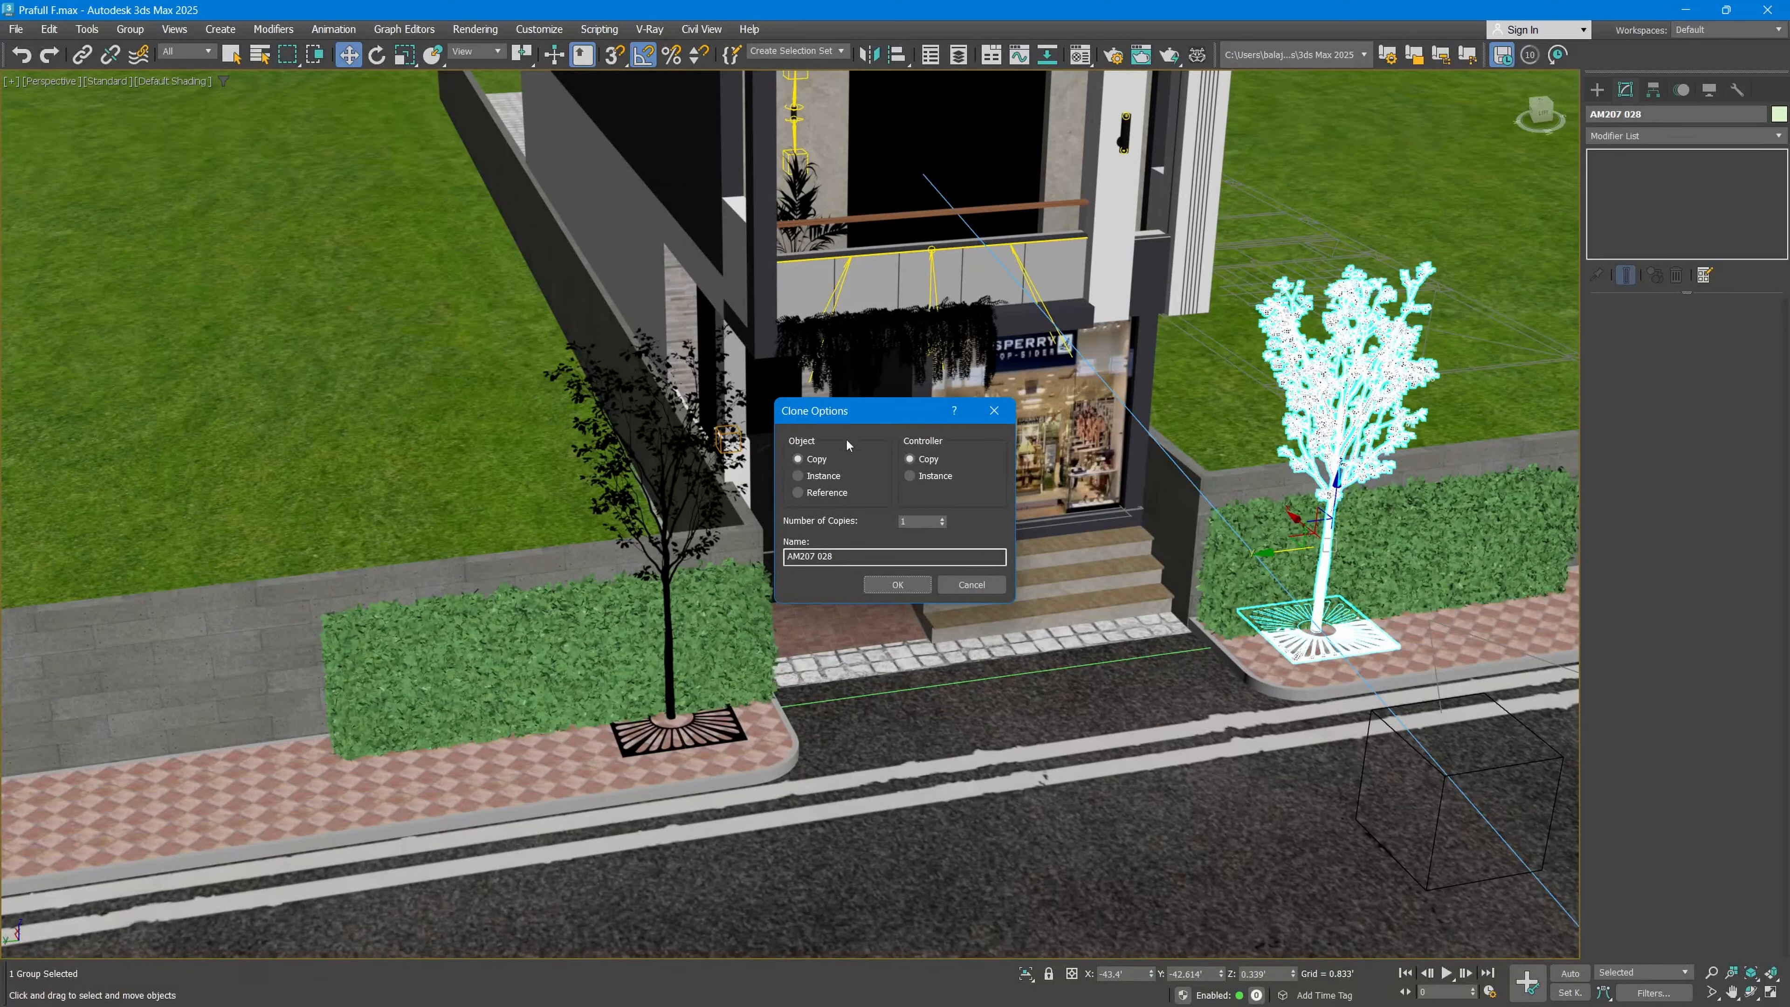
{"action": "left_click", "coordinate": [820, 477]}
{"action": "left_click", "coordinate": [898, 585]}
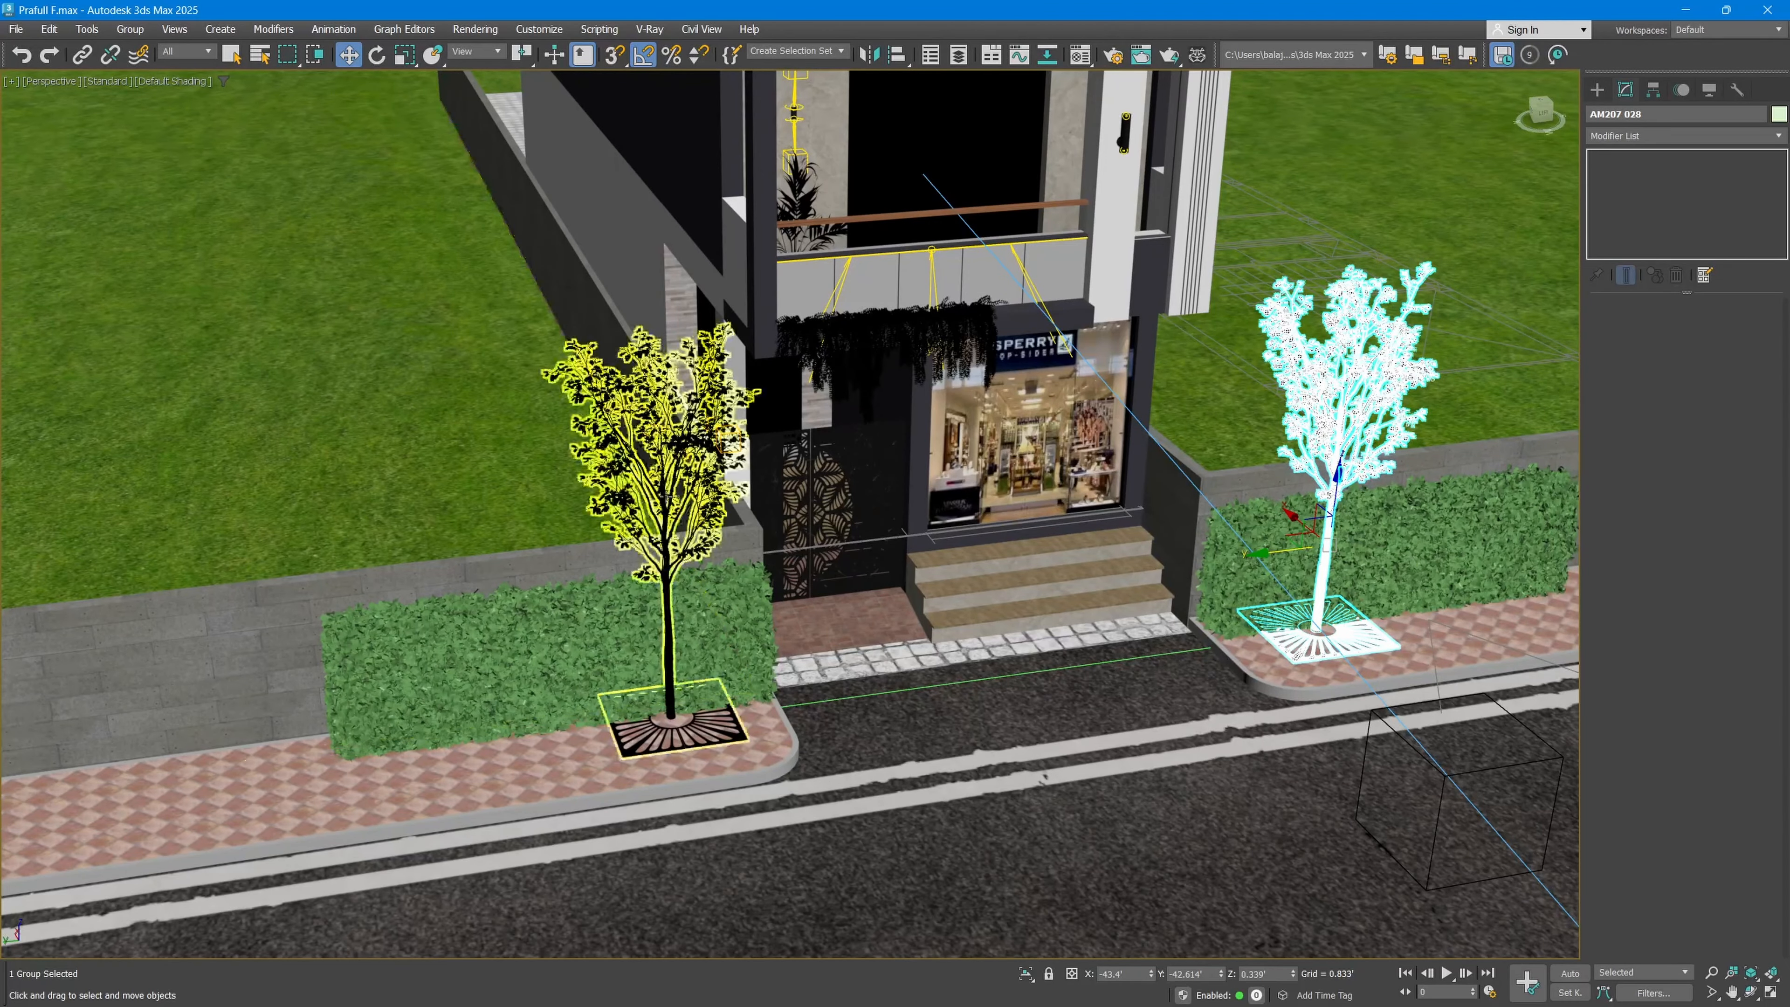
Step: Examine the front facade from several heights, selecting the wooden slat panel above the balcony
{"action": "middle_click_drag", "start_coordinate": [886, 353], "coordinate": [900, 243]}
{"action": "left_click", "coordinate": [906, 210]}
{"action": "scroll", "coordinate": [907, 209], "scroll_direction": "up", "scroll_amount": 5}
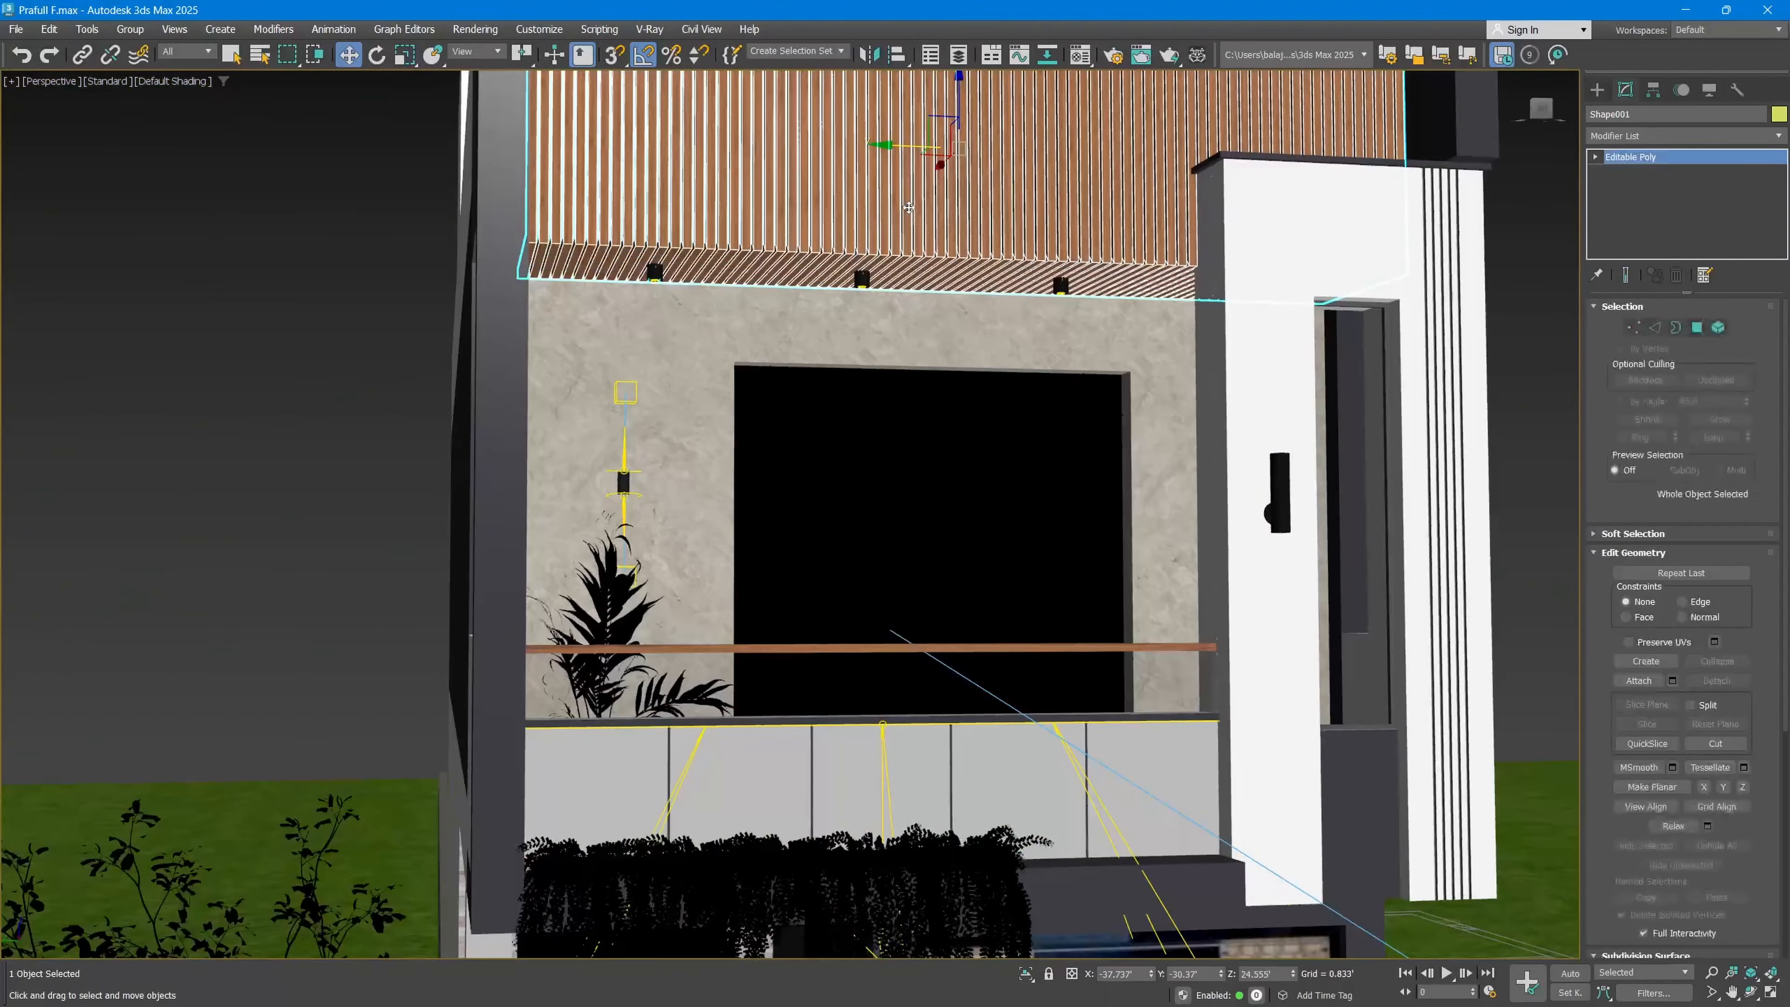
{"action": "middle_click_drag", "start_coordinate": [1383, 110], "coordinate": [1356, 278]}
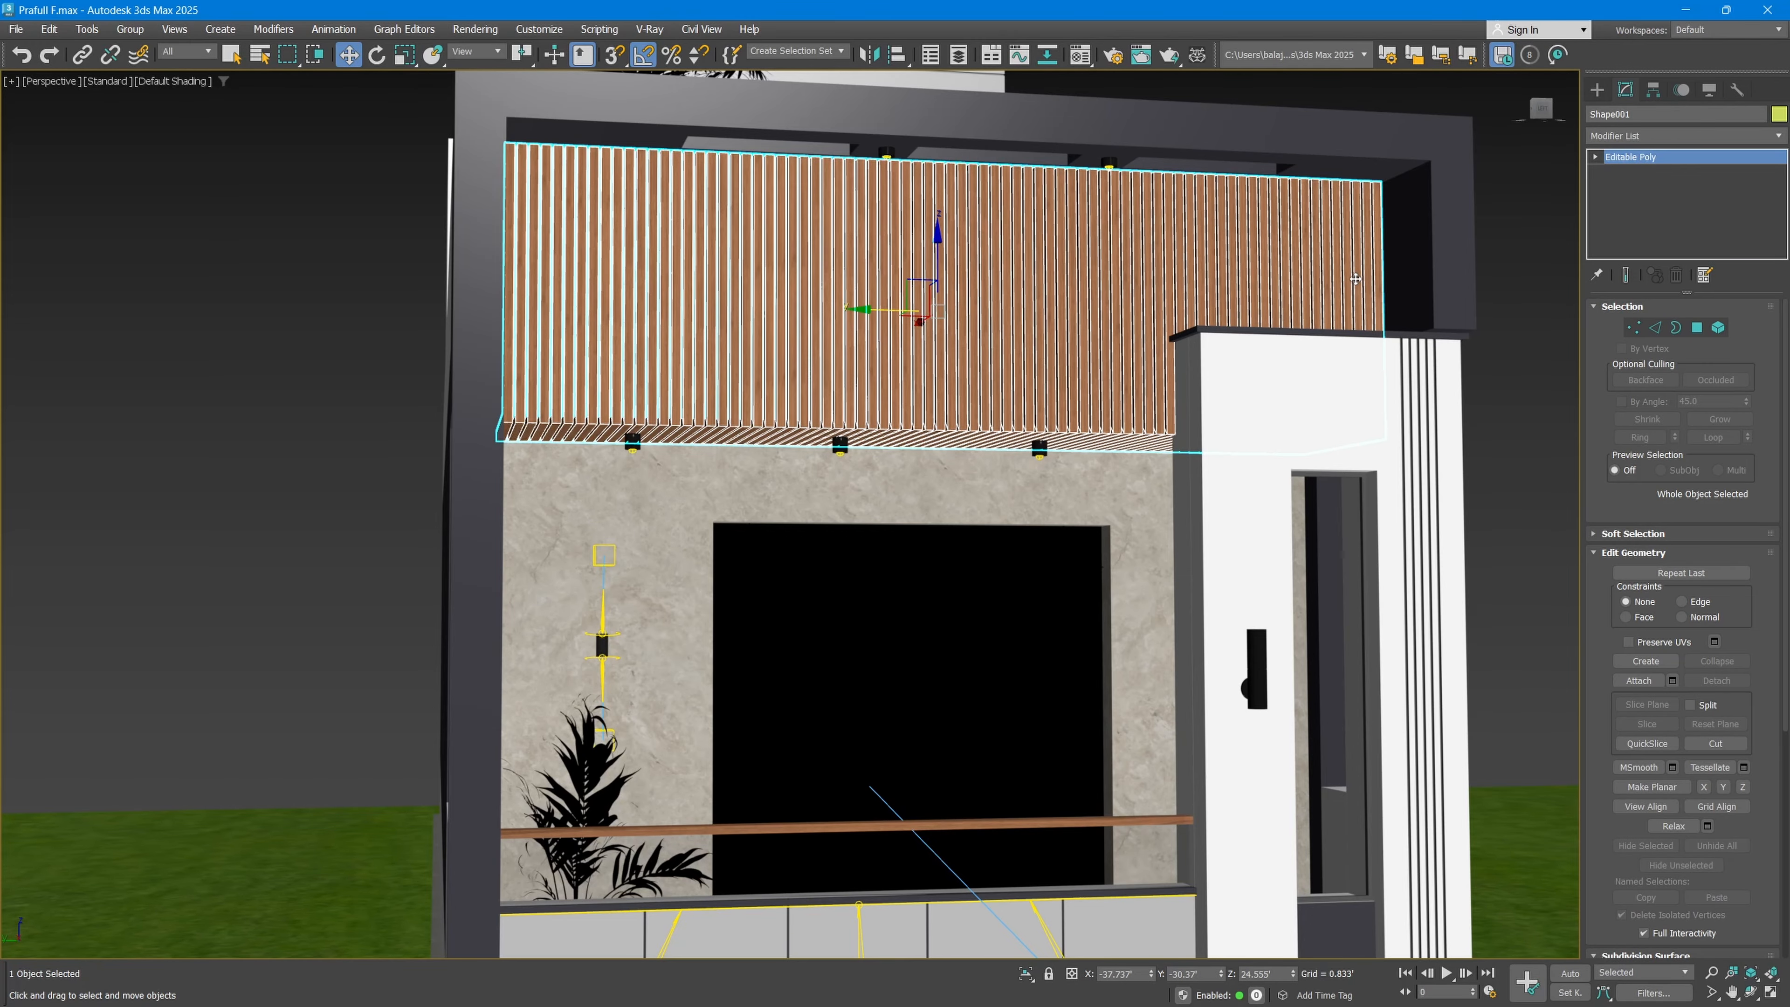
{"action": "scroll", "coordinate": [1183, 459], "scroll_direction": "down", "scroll_amount": 3}
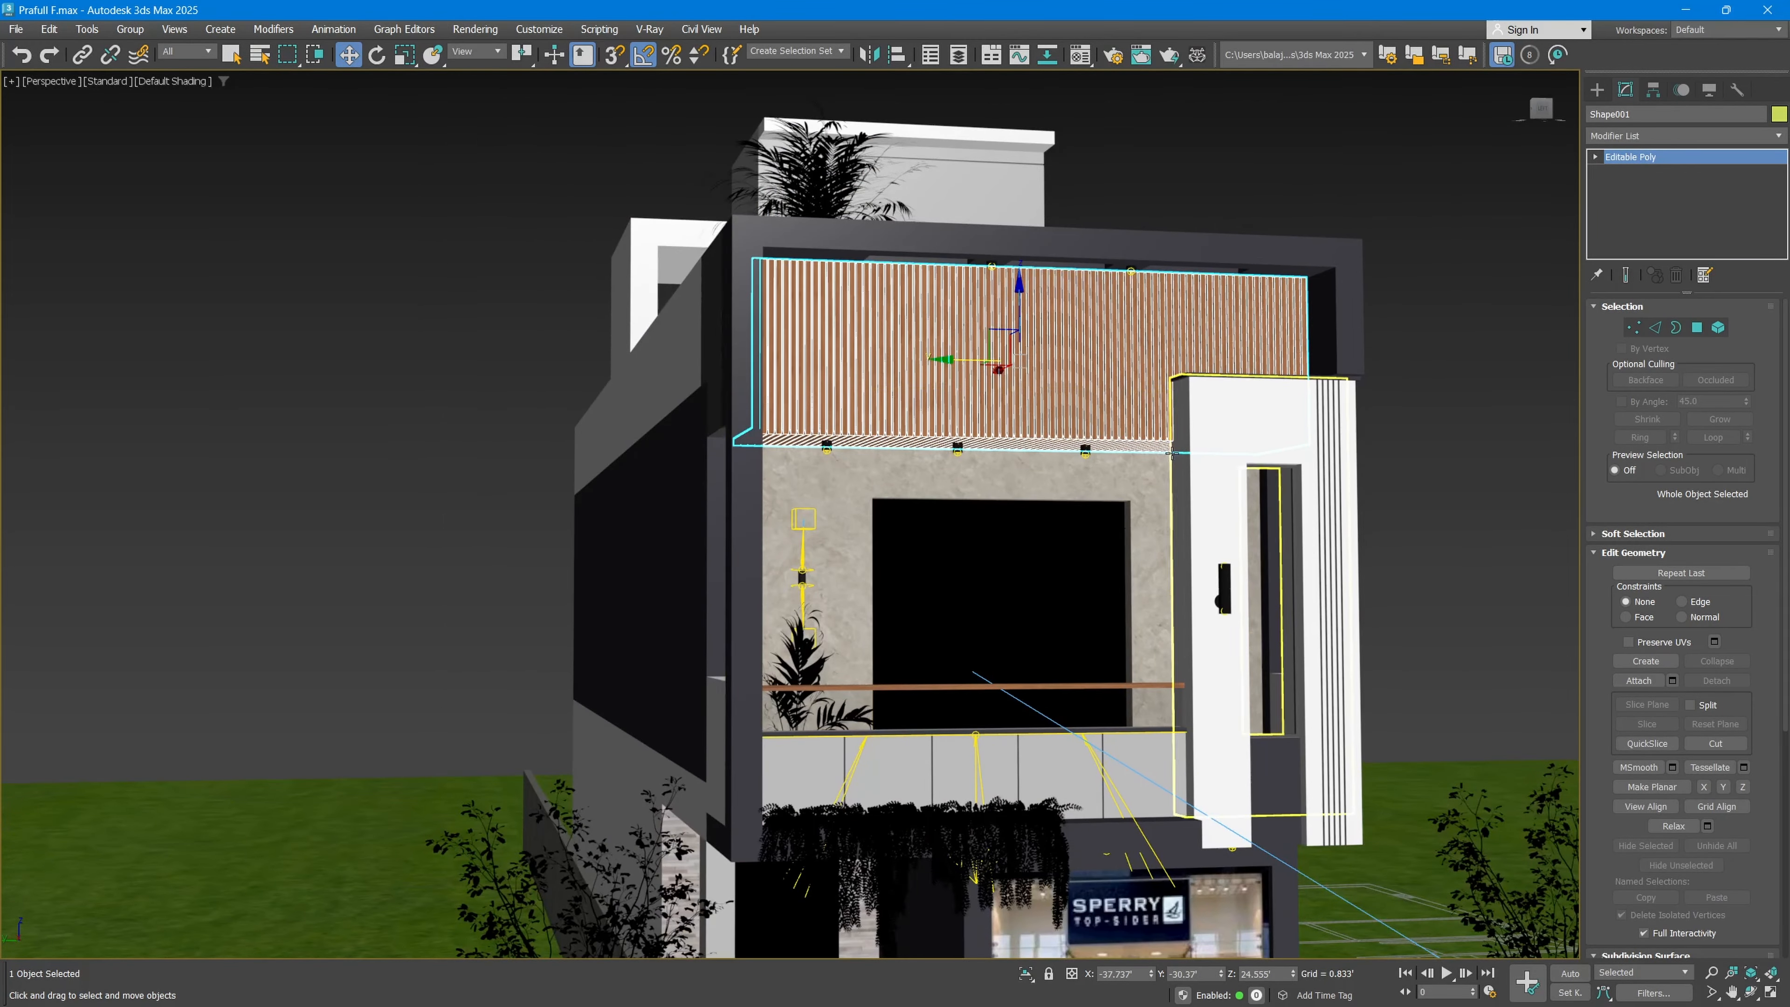
{"action": "middle_click_drag", "start_coordinate": [1078, 523], "coordinate": [1011, 393]}
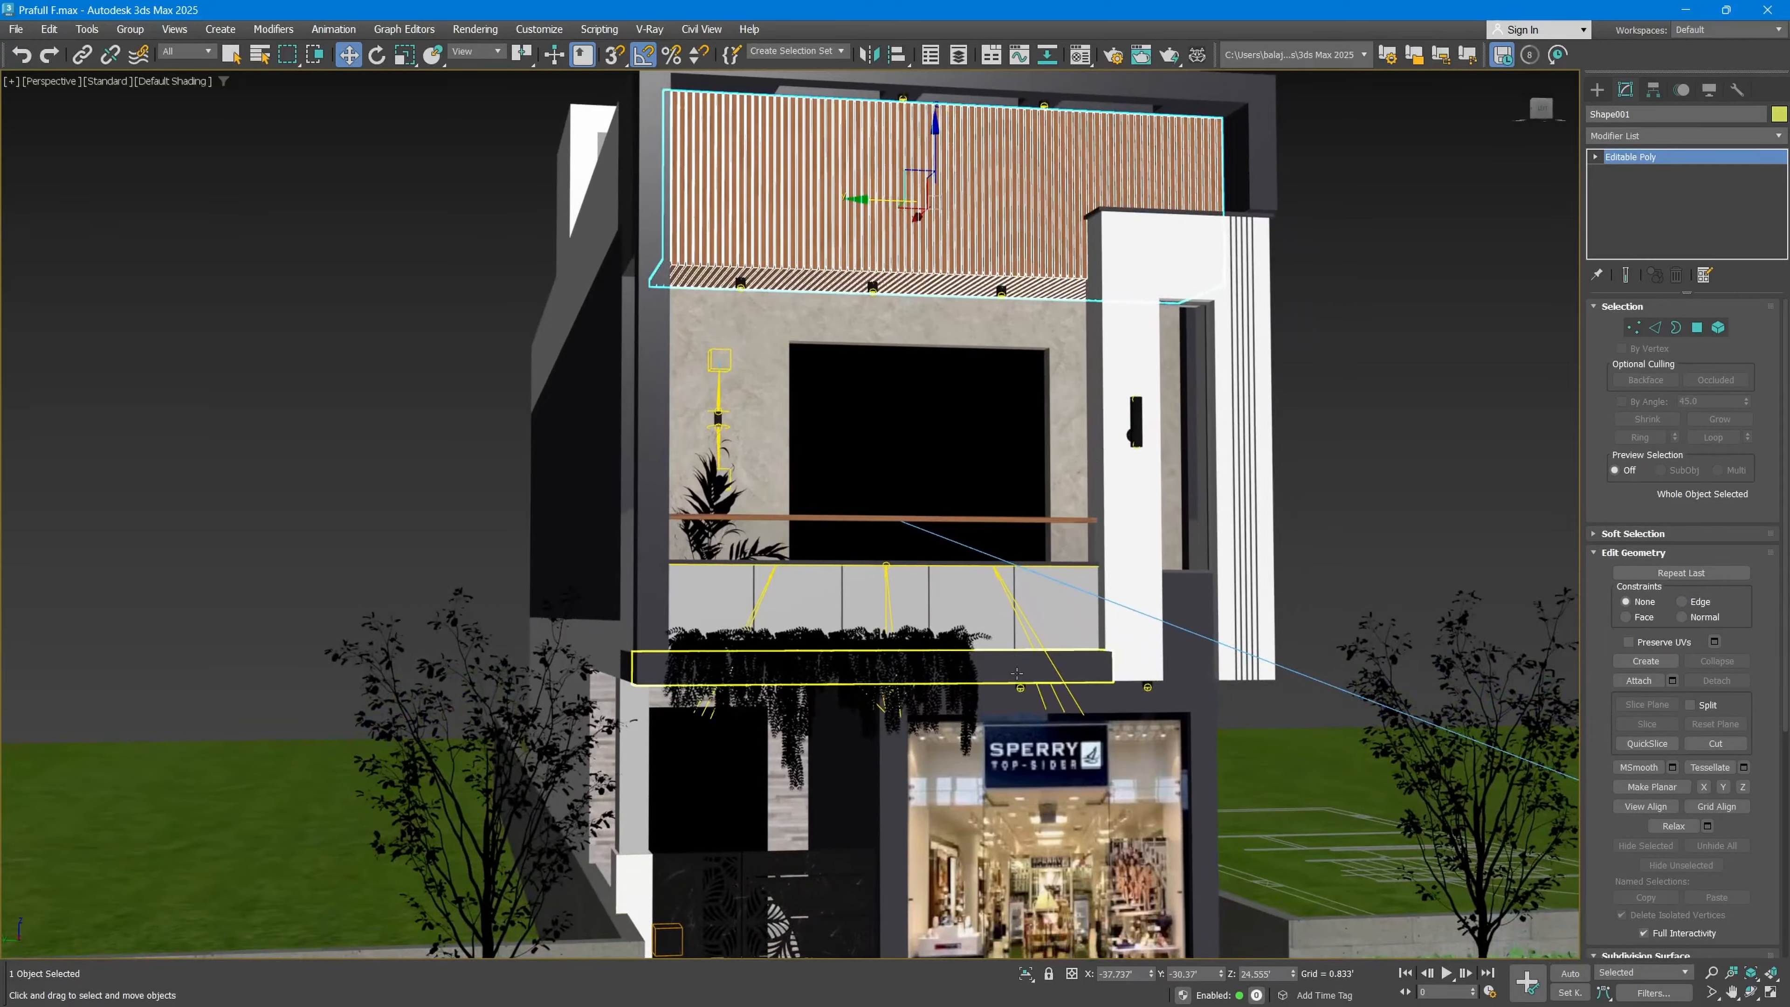
{"action": "middle_click_drag", "start_coordinate": [1015, 665], "coordinate": [1031, 508]}
{"action": "scroll", "coordinate": [1068, 743], "scroll_direction": "down", "scroll_amount": 4}
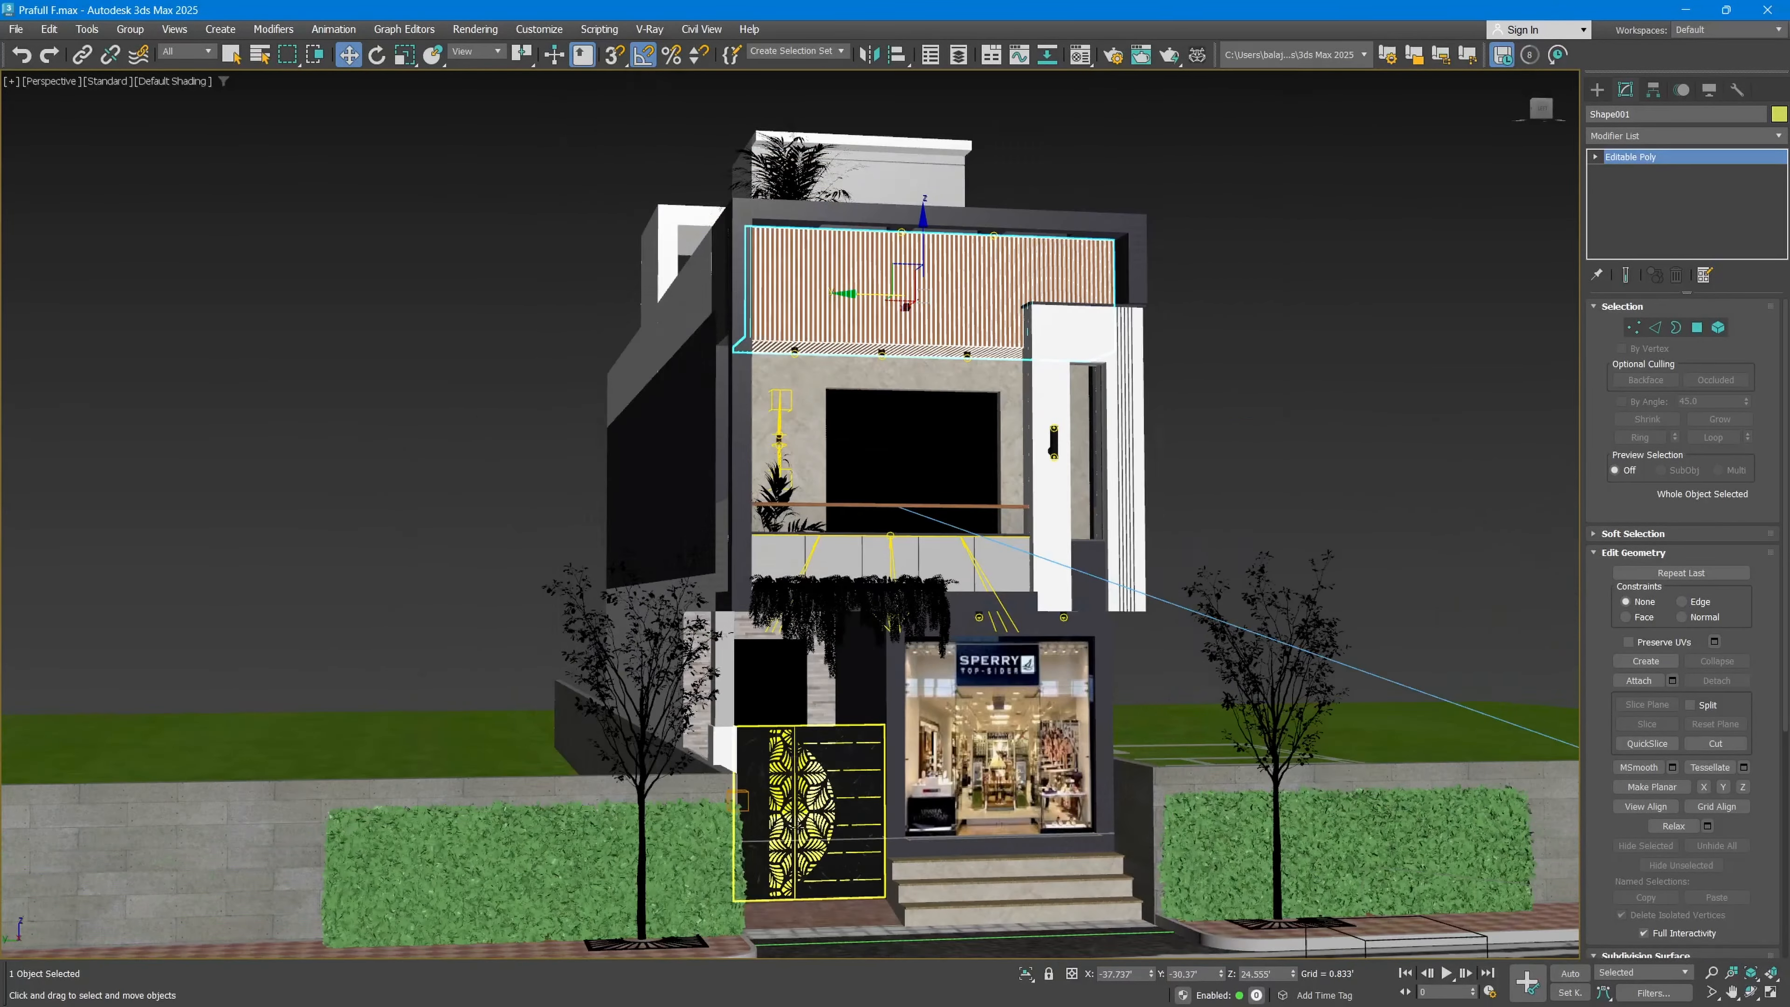
Step: Check the gate-side hedge's modifiers, and look through the shop-side hedge's modifier list filtered by "f"
{"action": "left_click", "coordinate": [614, 855]}
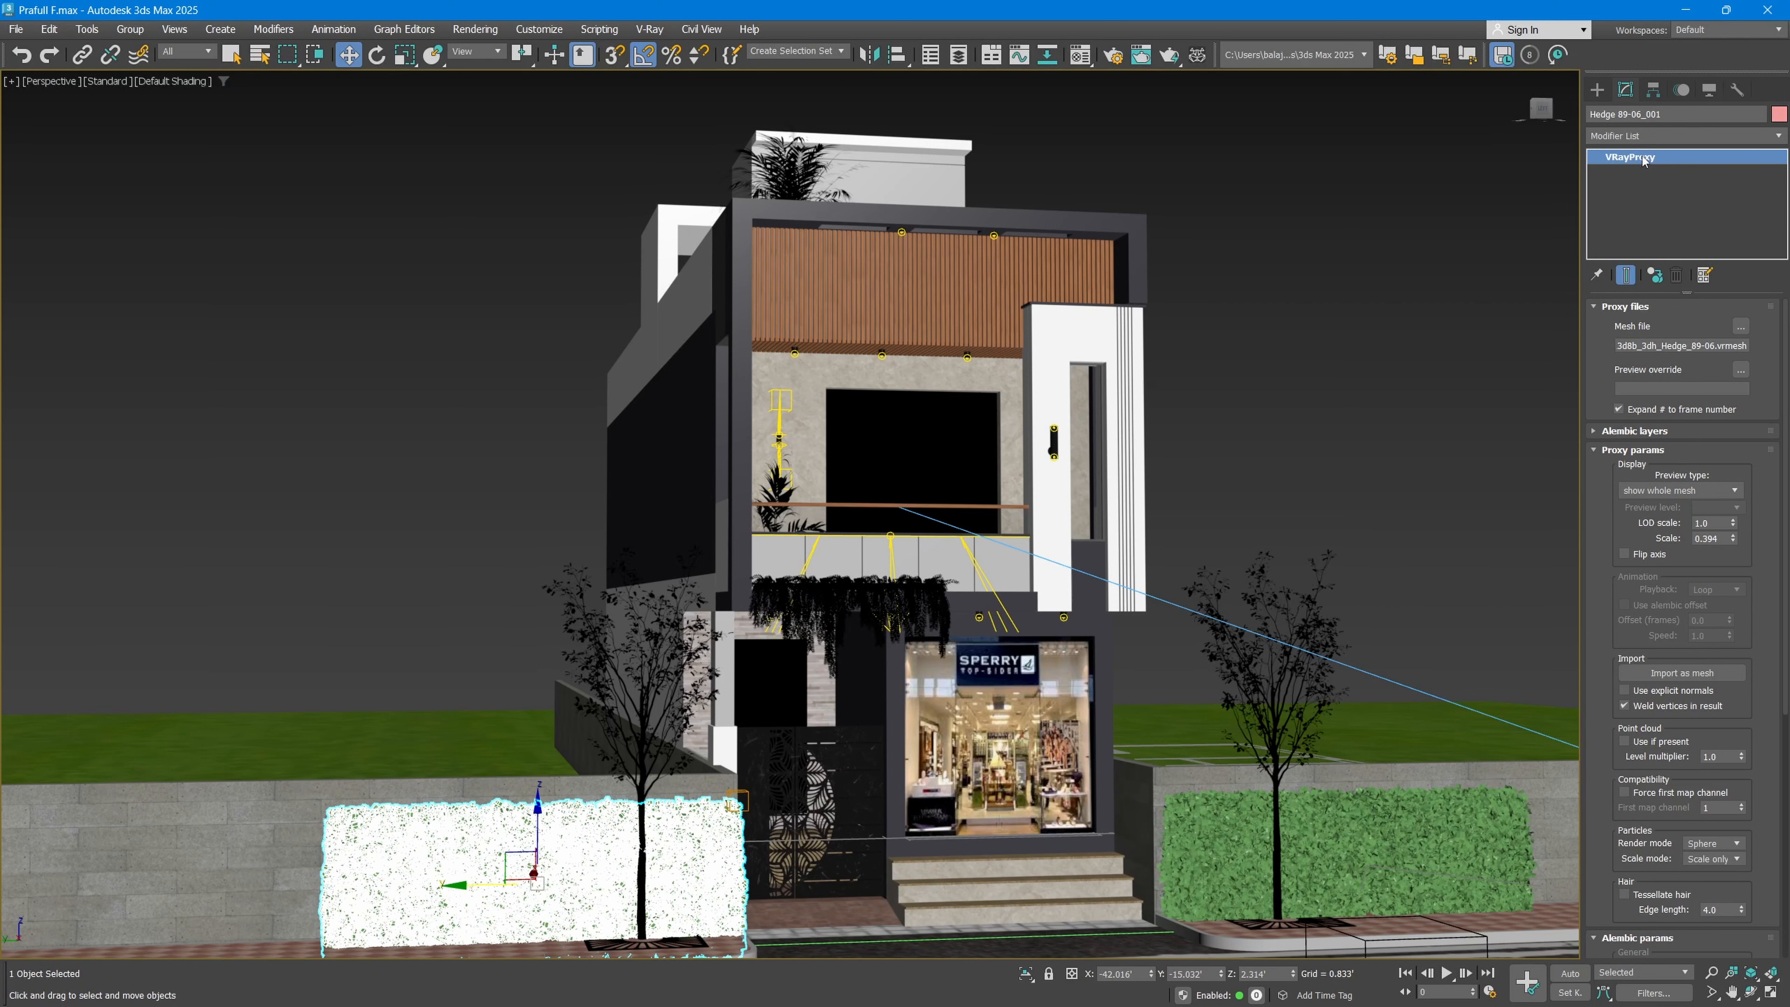
{"action": "left_click", "coordinate": [1421, 837]}
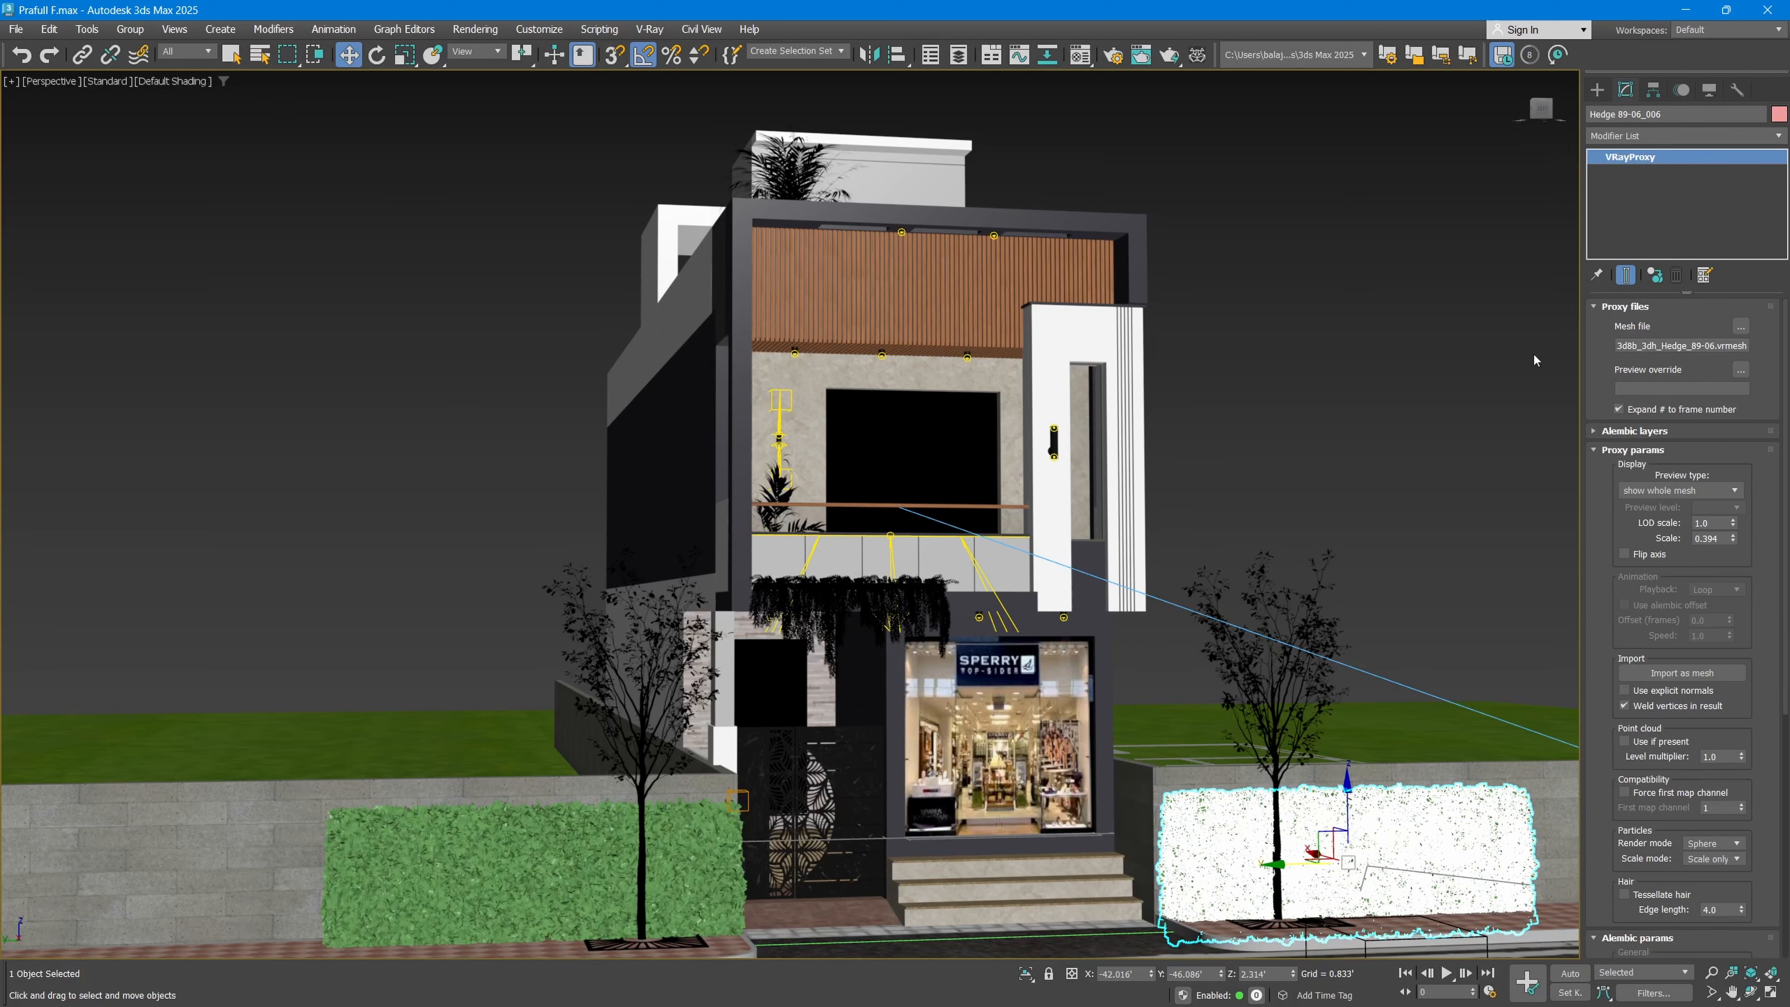
{"action": "left_click", "coordinate": [1688, 137]}
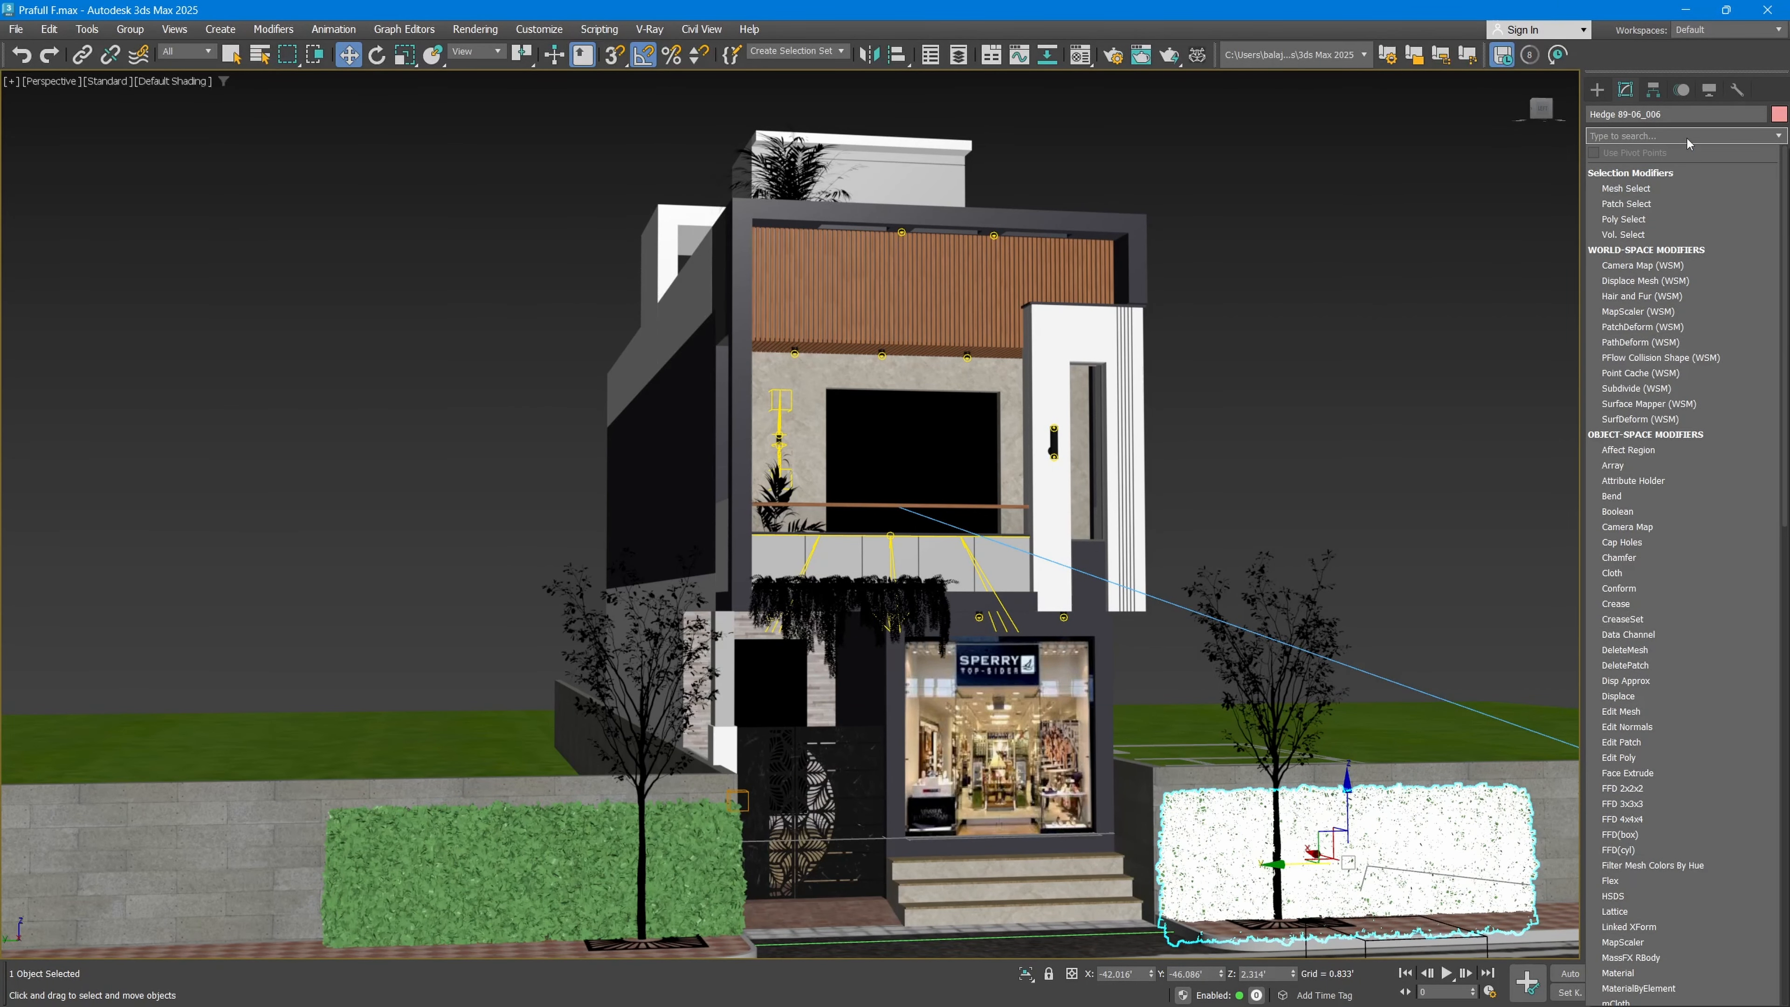
{"action": "type", "text": "f"}
{"action": "left_click", "coordinate": [1651, 220]}
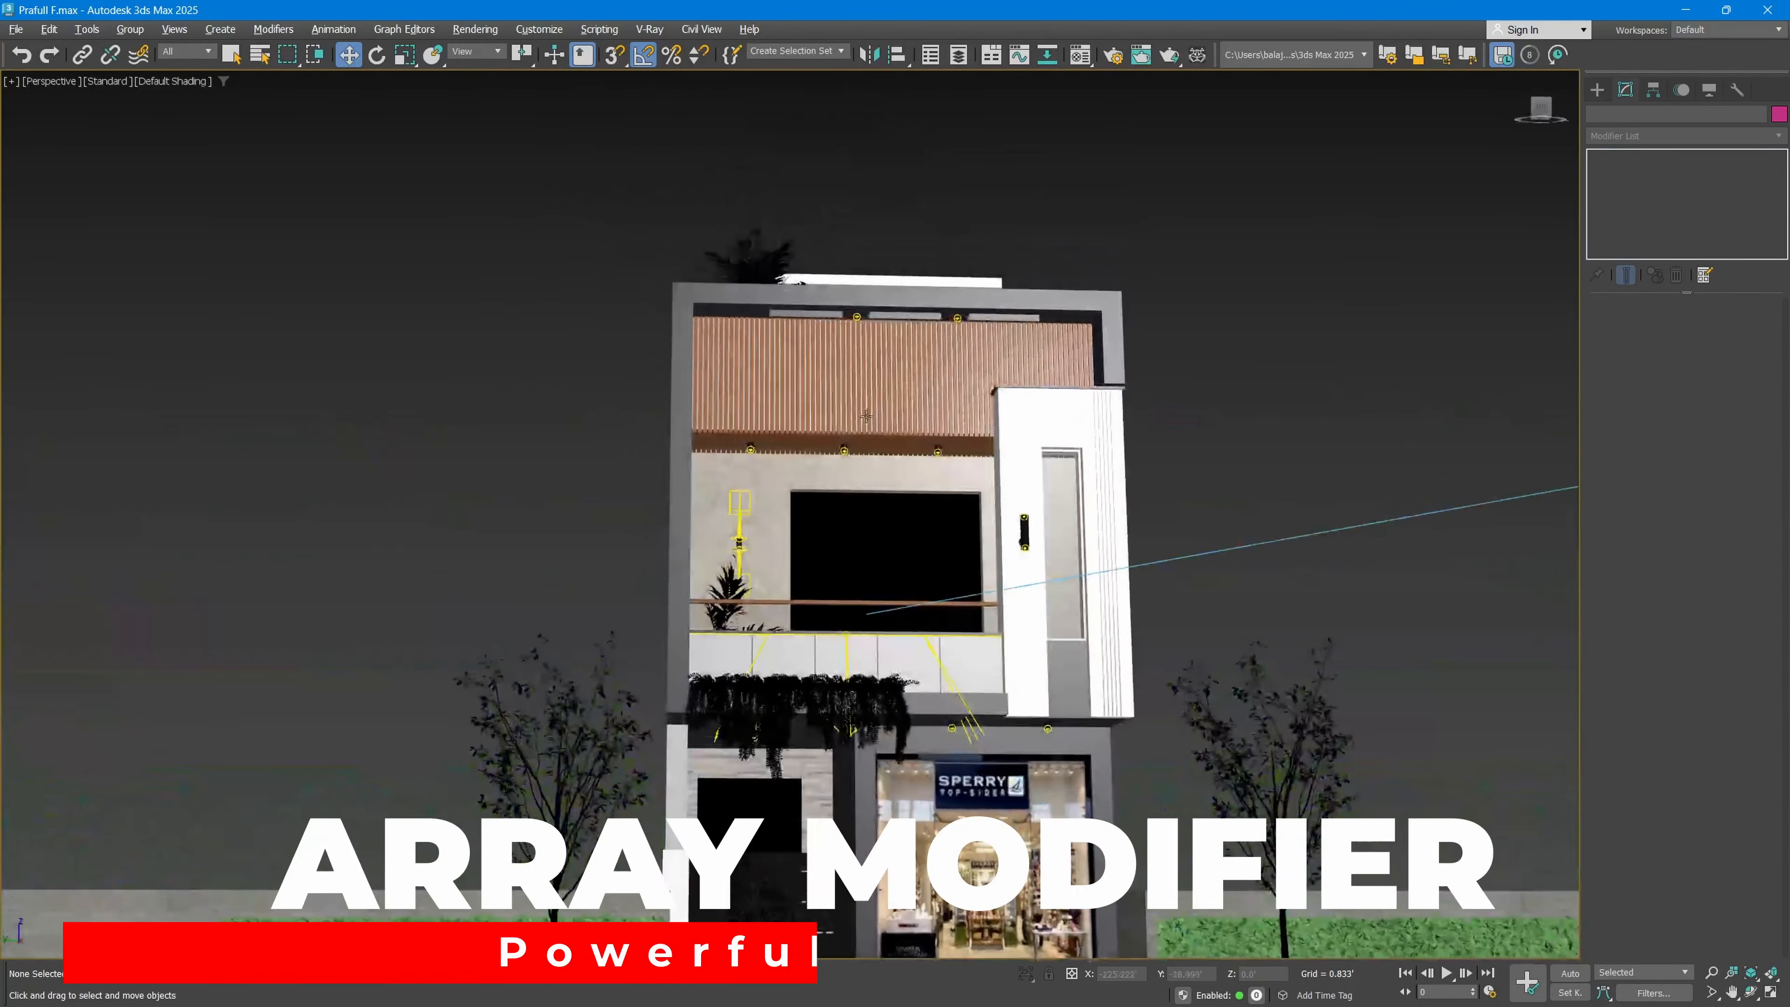
Step: Select the wooden slat panel above the balcony and isolate it from the rest of the scene
{"action": "left_click", "coordinate": [869, 416]}
{"action": "scroll", "coordinate": [869, 416], "scroll_direction": "up", "scroll_amount": 5}
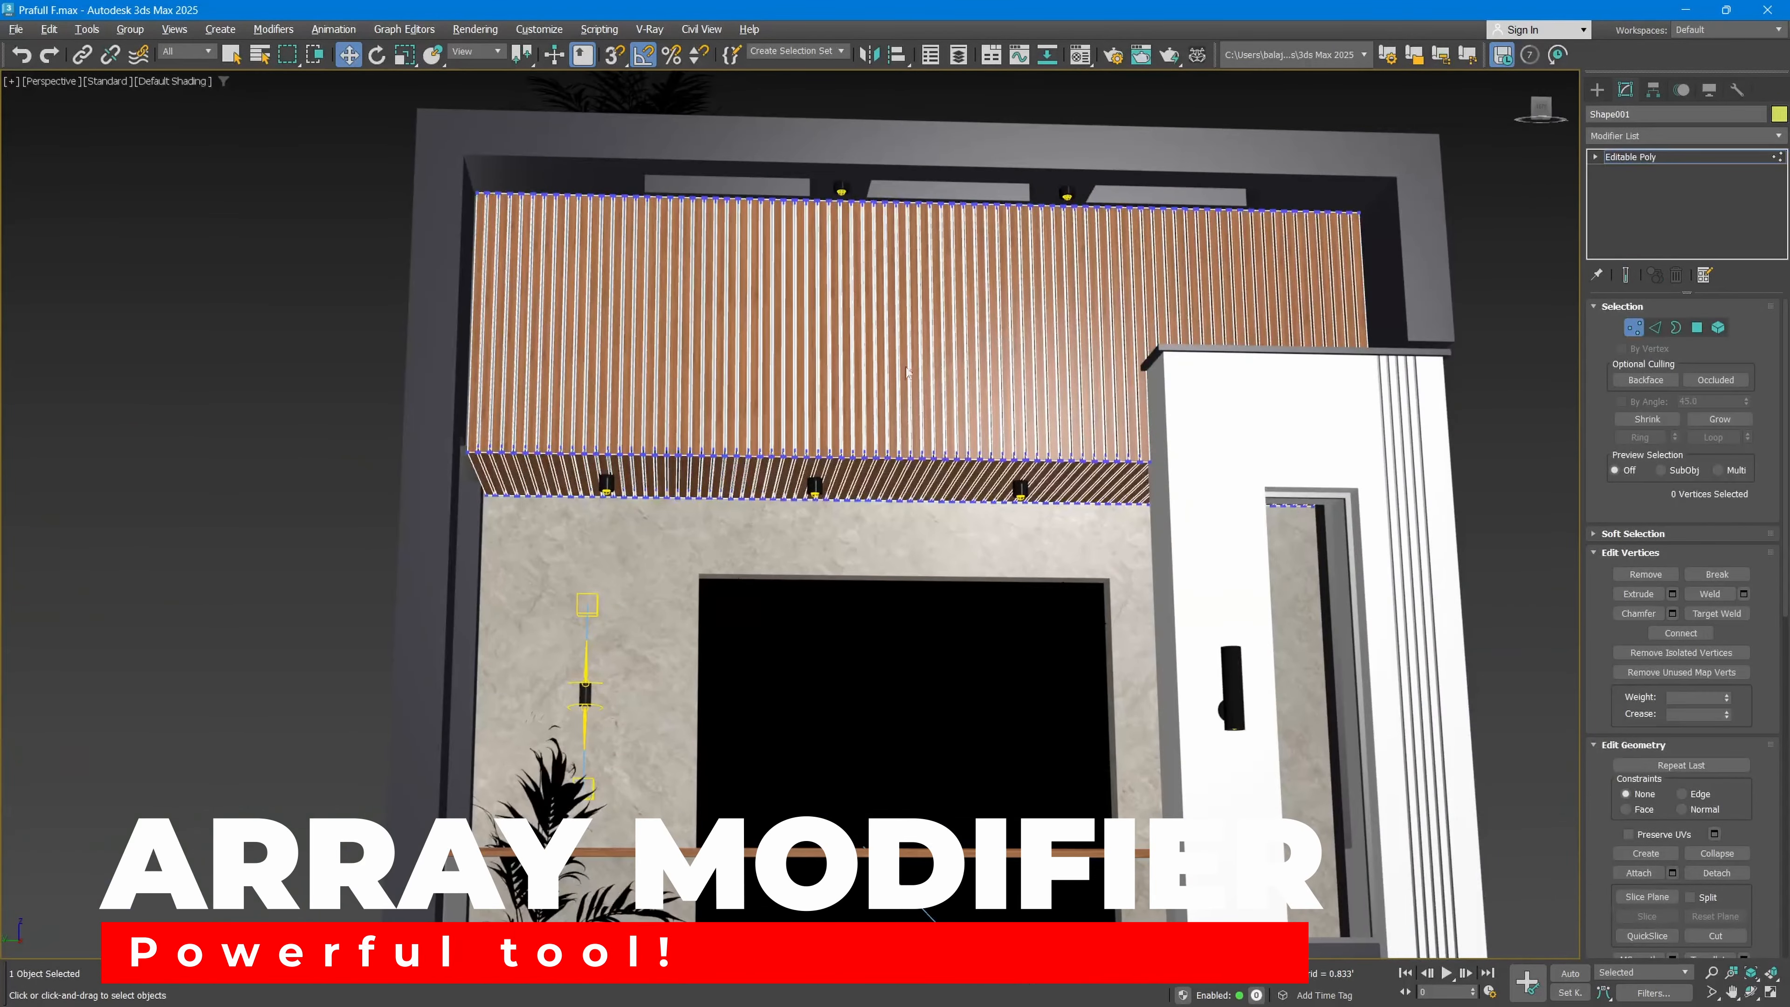
{"action": "middle_click_drag", "start_coordinate": [853, 366], "coordinate": [969, 392], "text": "alt"}
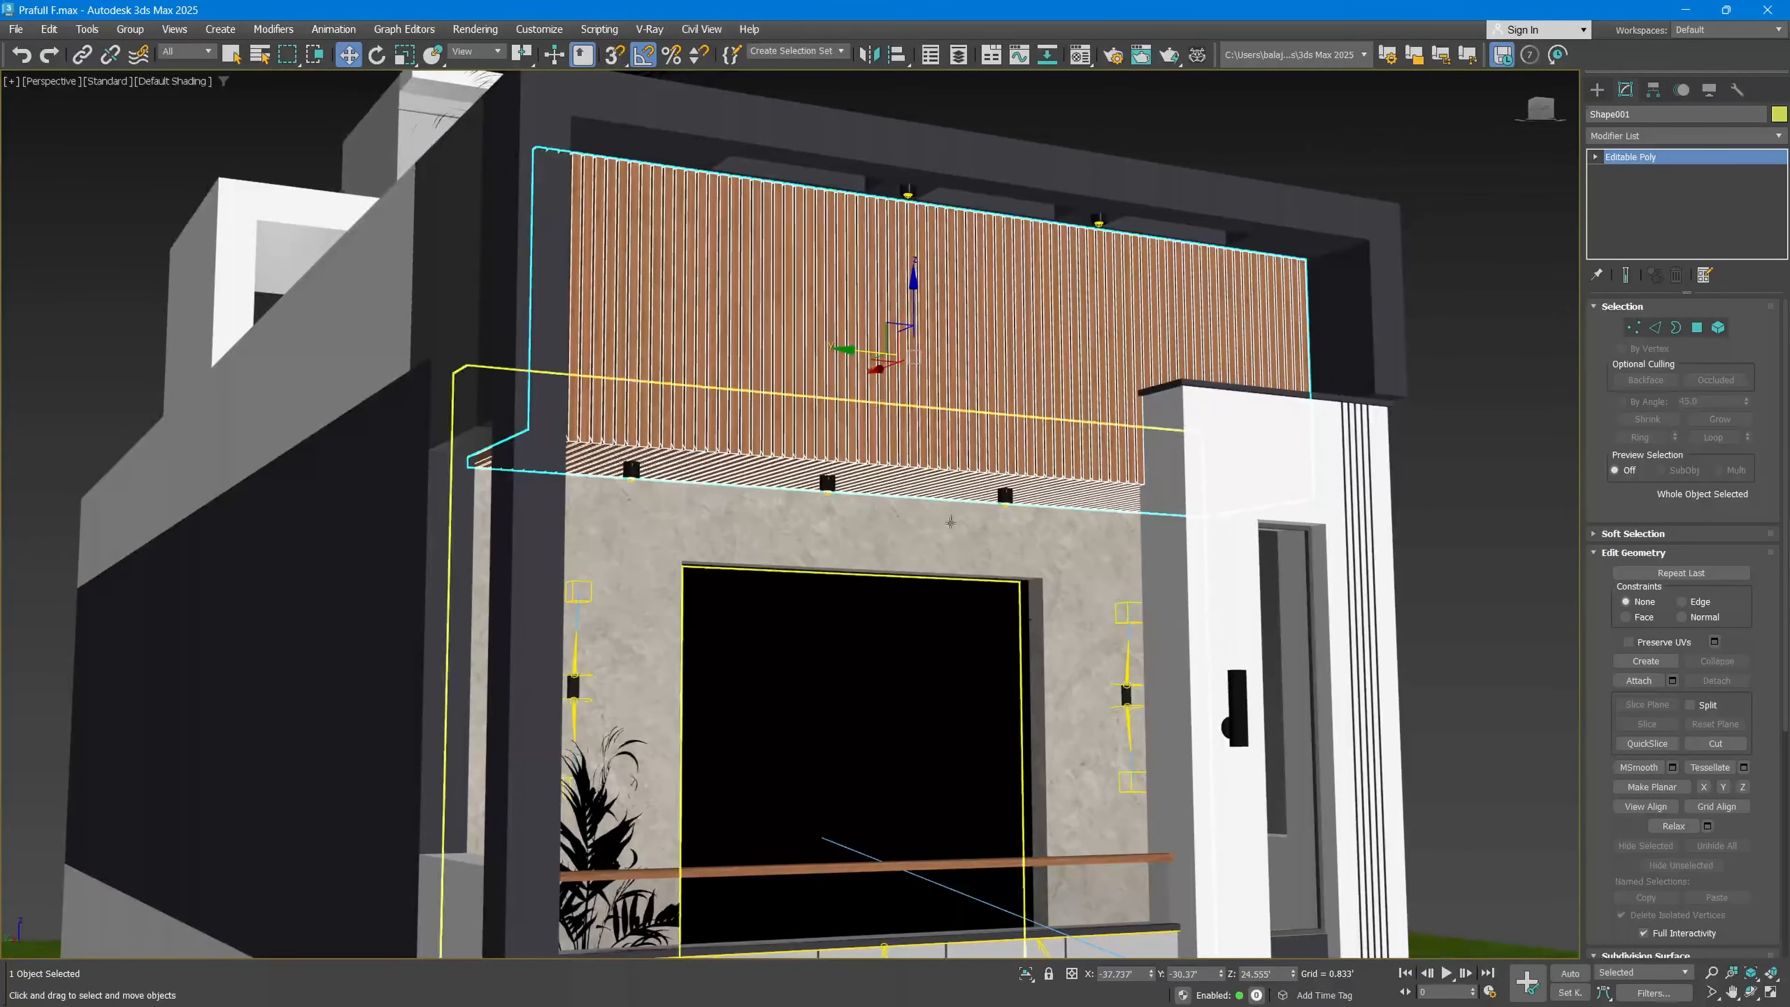
{"action": "left_click", "coordinate": [1026, 973]}
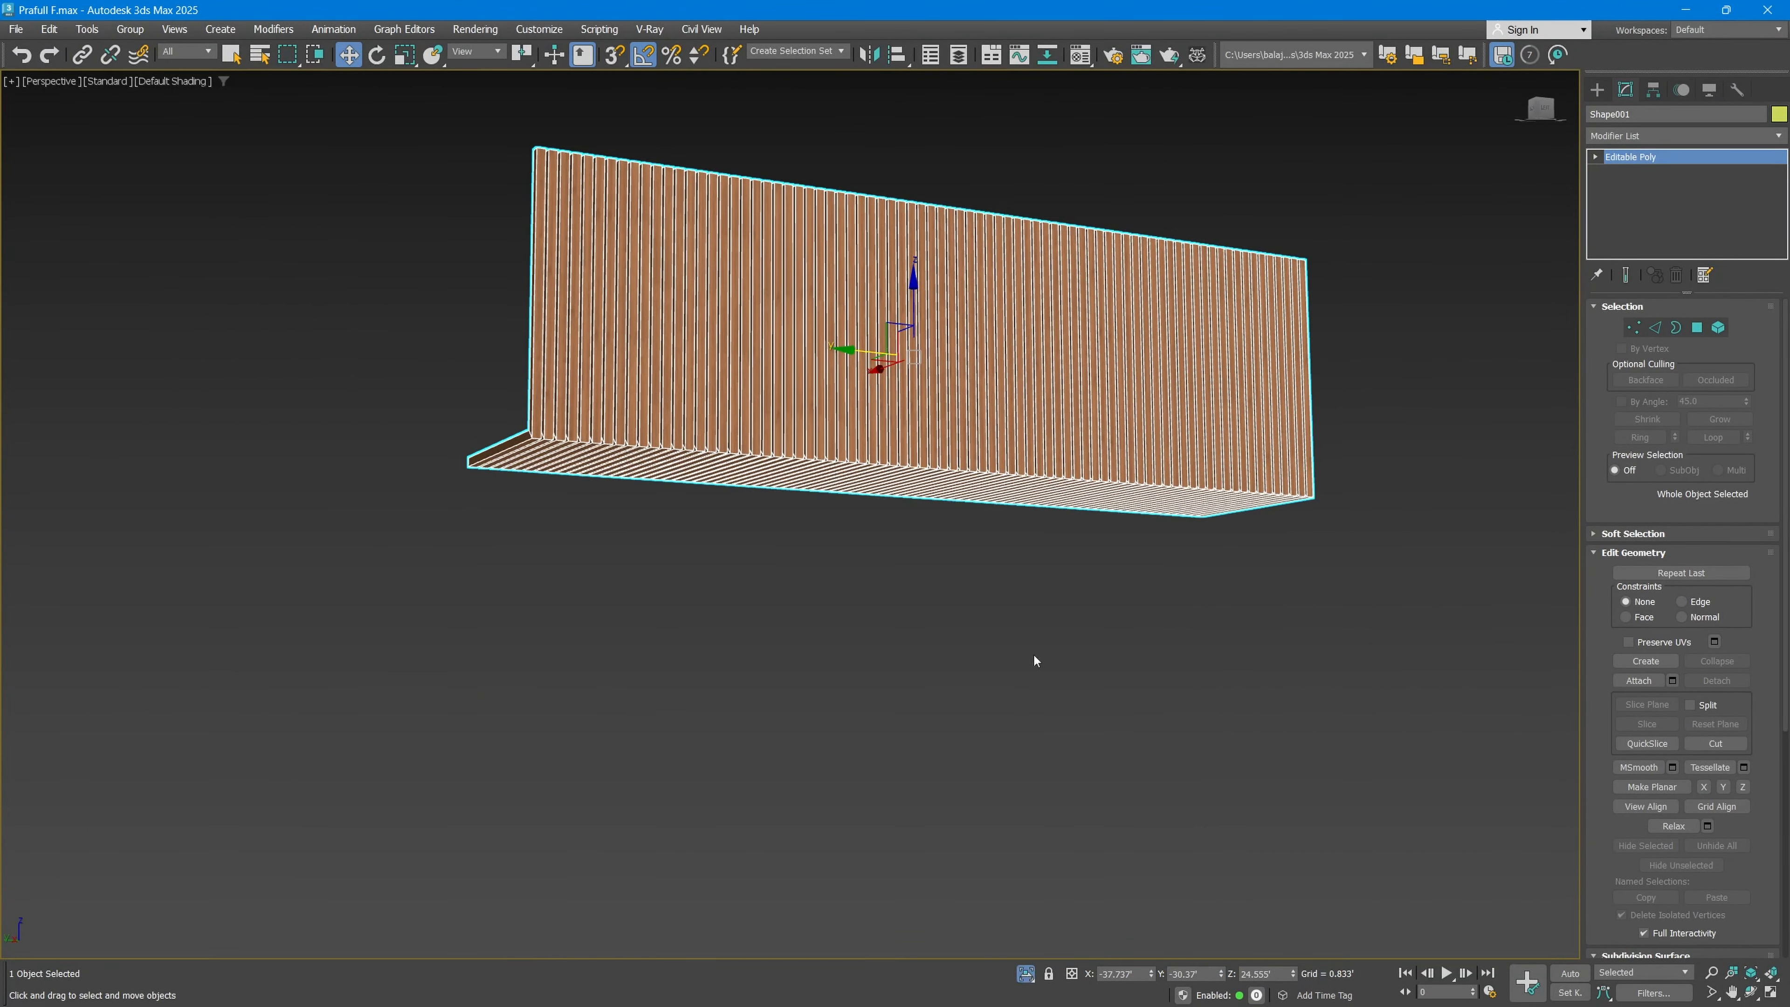
{"action": "key", "text": "q"}
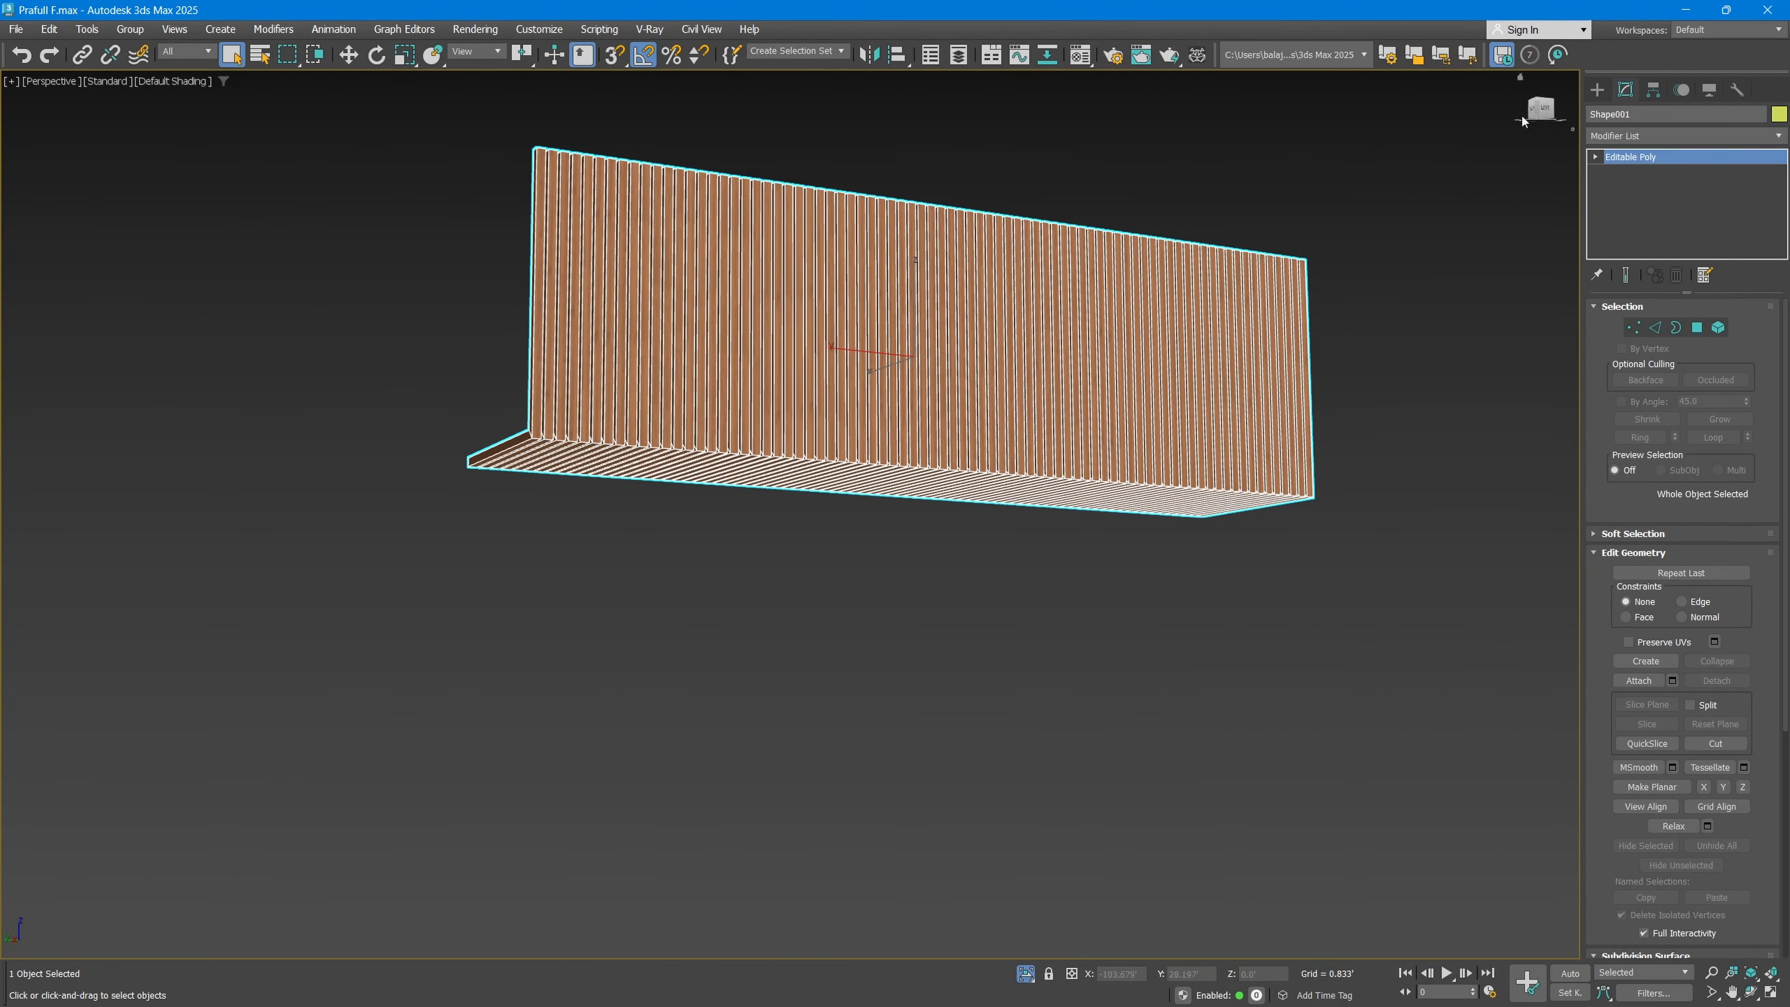
Step: Create a thin upright box about 7.6' tall in front of the isolated slat panel
{"action": "left_click", "coordinate": [1597, 89]}
{"action": "left_click", "coordinate": [1614, 198]}
{"action": "scroll", "coordinate": [908, 482], "scroll_direction": "down", "scroll_amount": 3}
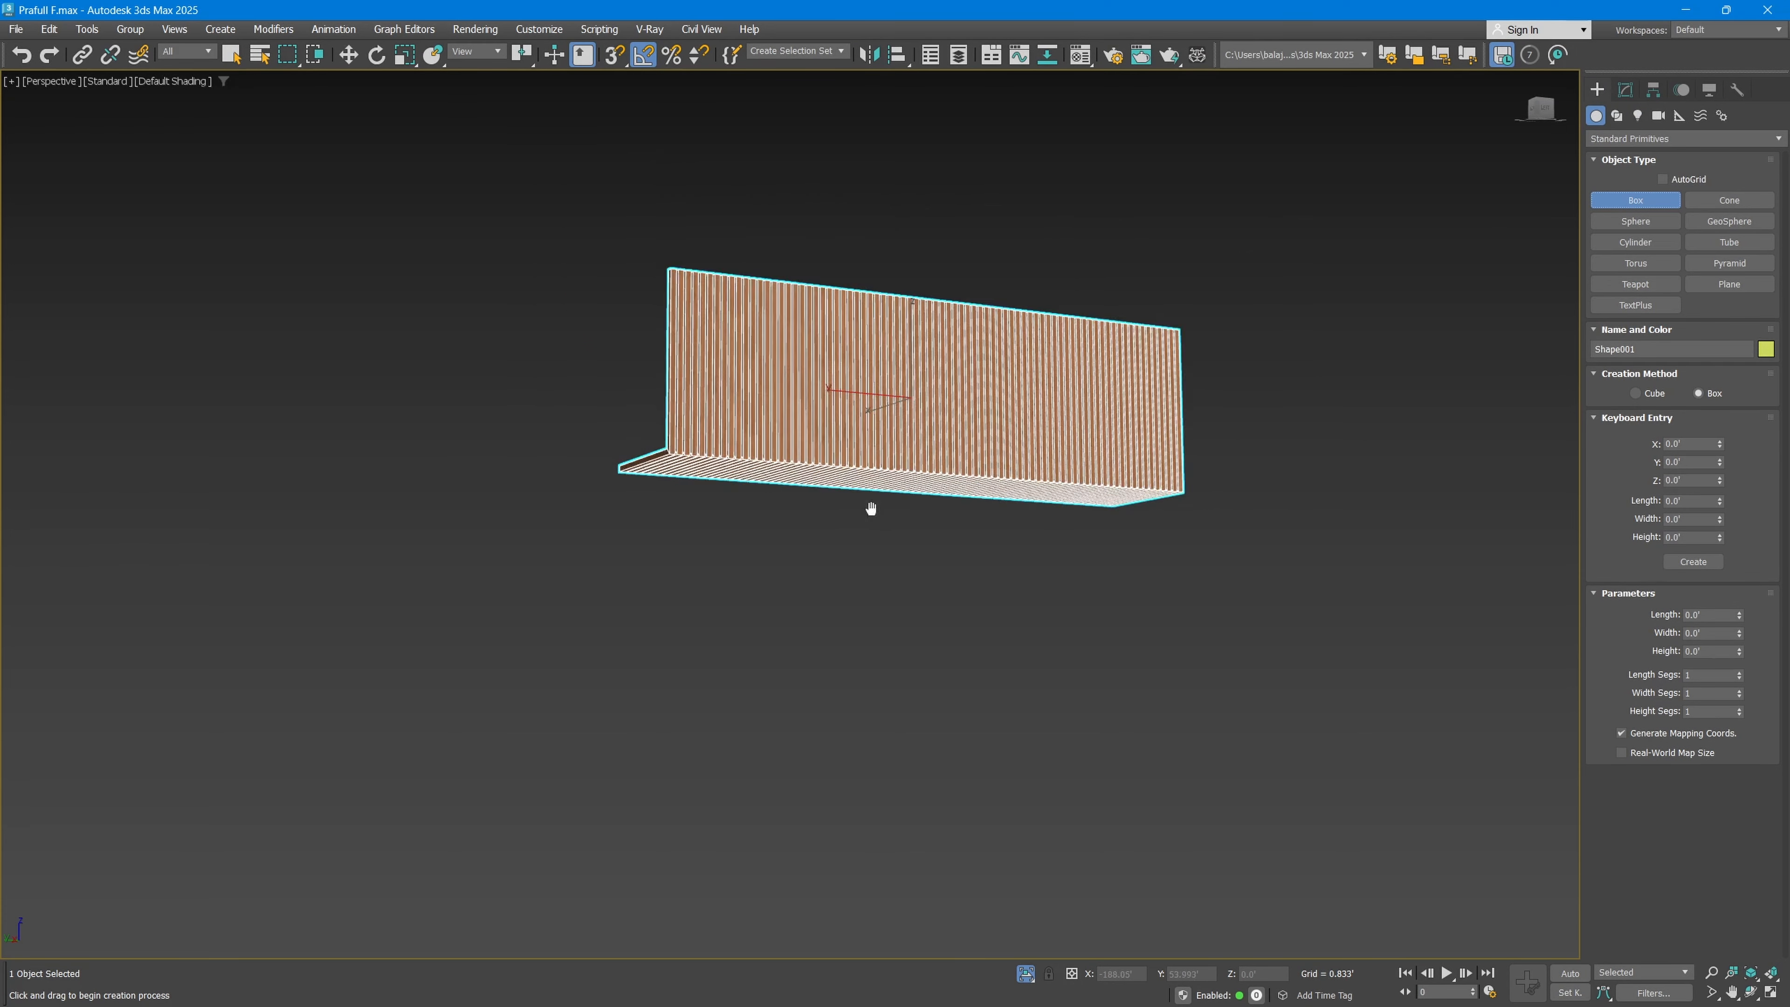
{"action": "middle_click_drag", "start_coordinate": [871, 509], "coordinate": [860, 586], "text": "alt"}
{"action": "left_click_drag", "start_coordinate": [809, 741], "coordinate": [805, 753]}
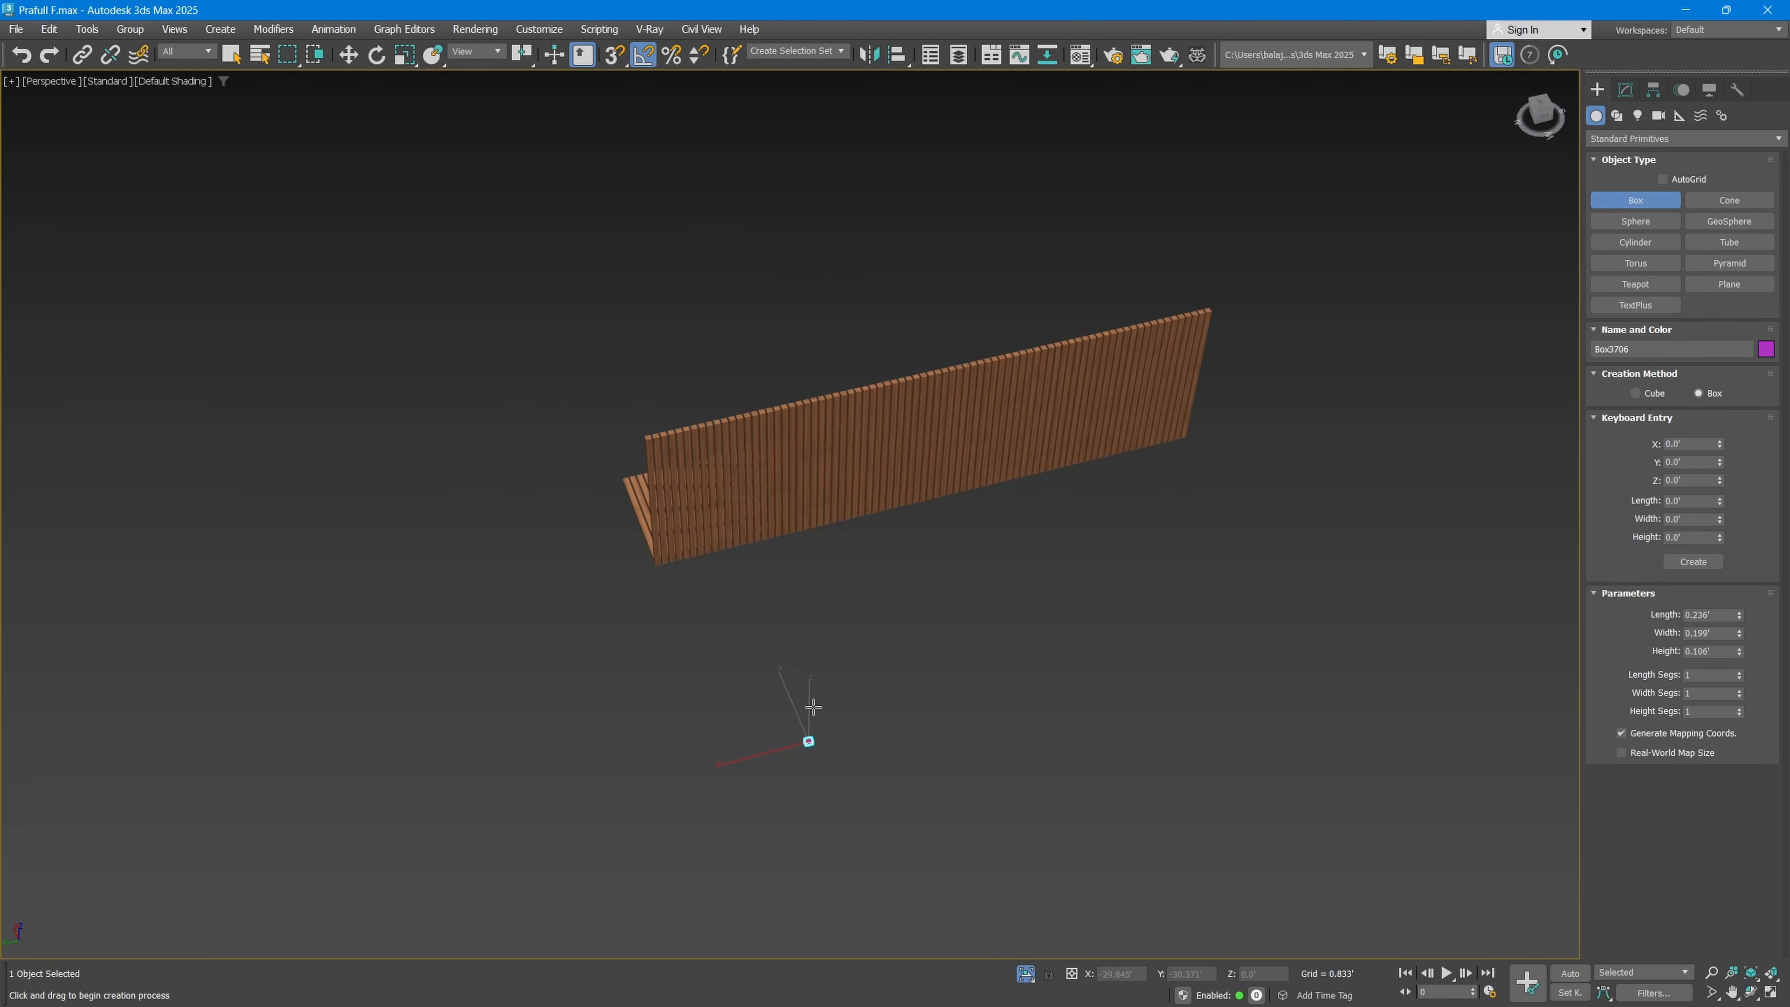
{"action": "left_click", "coordinate": [826, 545]}
Step: Set the thin box's length and width to 0.125'
{"action": "left_click", "coordinate": [1626, 89]}
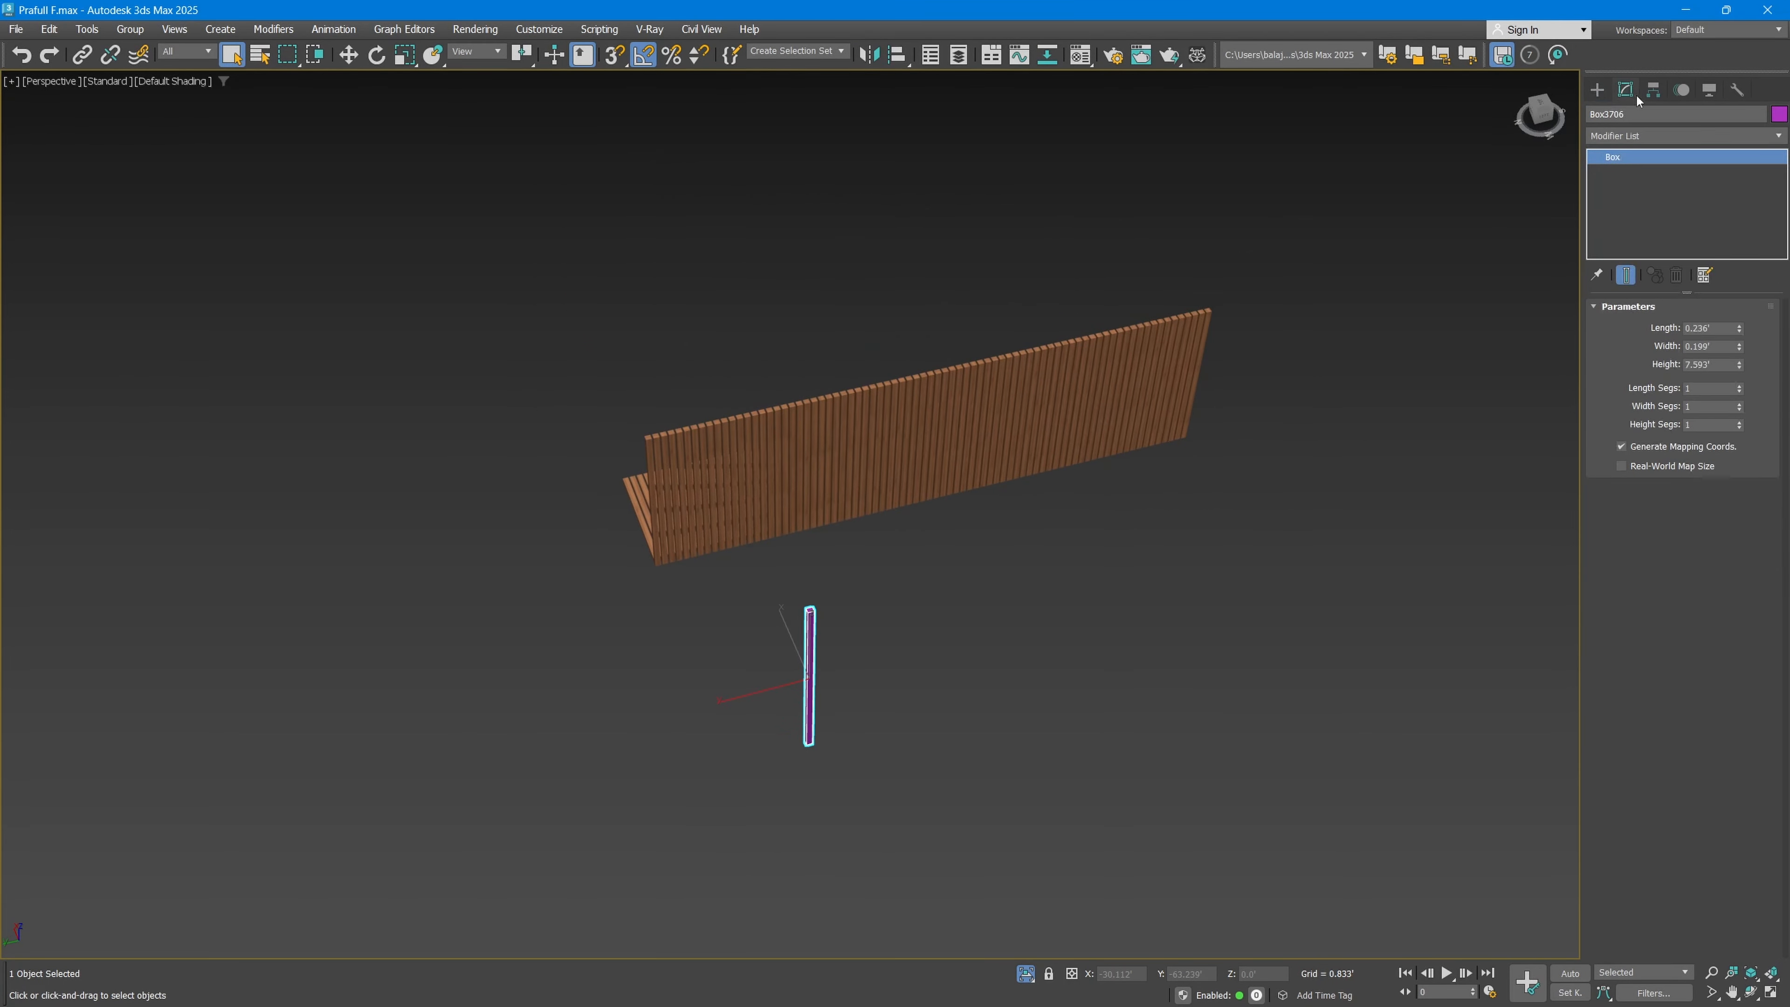
{"action": "left_click_drag", "start_coordinate": [1721, 329], "coordinate": [1604, 317]}
{"action": "type", "text": "0.125"}
{"action": "key", "text": "Tab"}
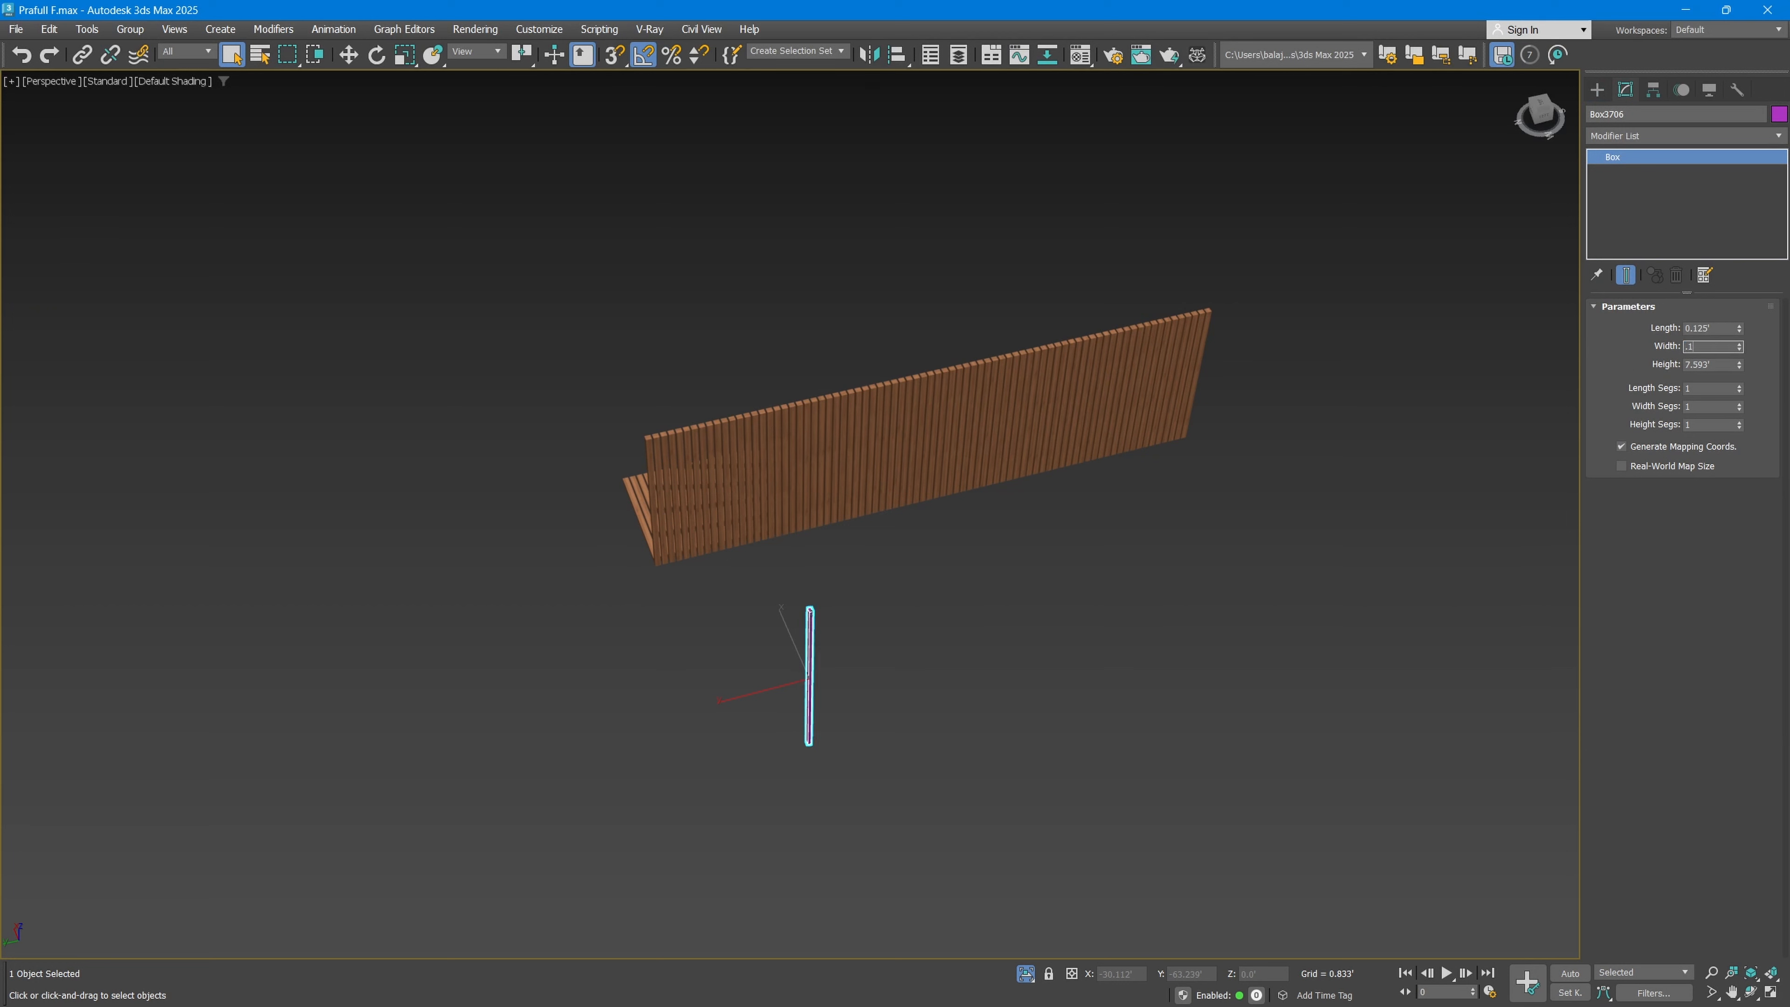
{"action": "type", "text": "0.125"}
{"action": "key", "text": "Return"}
{"action": "type", "text": "1.5"}
{"action": "key", "text": "ctrl+z"}
Step: Try cloning the thin box along the Y axis as several Instances, and undo the clones
{"action": "scroll", "coordinate": [777, 776], "scroll_direction": "up", "scroll_amount": 5}
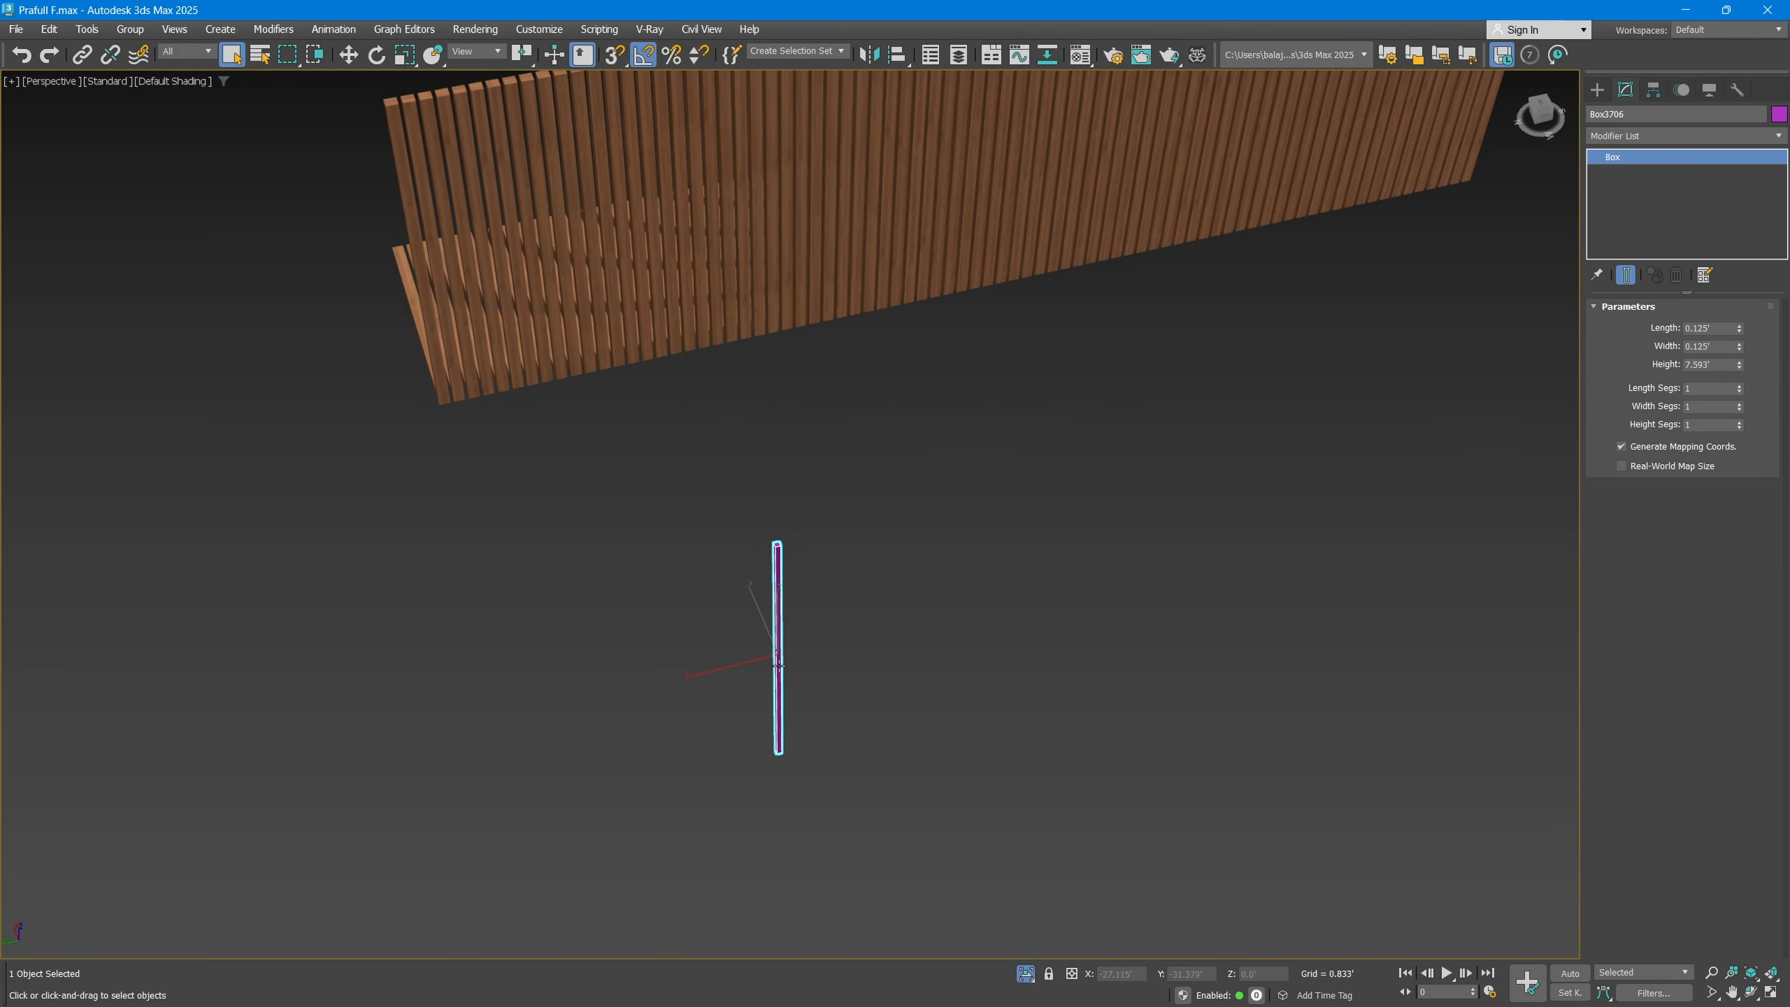
{"action": "scroll", "coordinate": [778, 663], "scroll_direction": "up", "scroll_amount": 3}
{"action": "scroll", "coordinate": [758, 671], "scroll_direction": "down", "scroll_amount": 5}
{"action": "scroll", "coordinate": [758, 673], "scroll_direction": "up", "scroll_amount": 2}
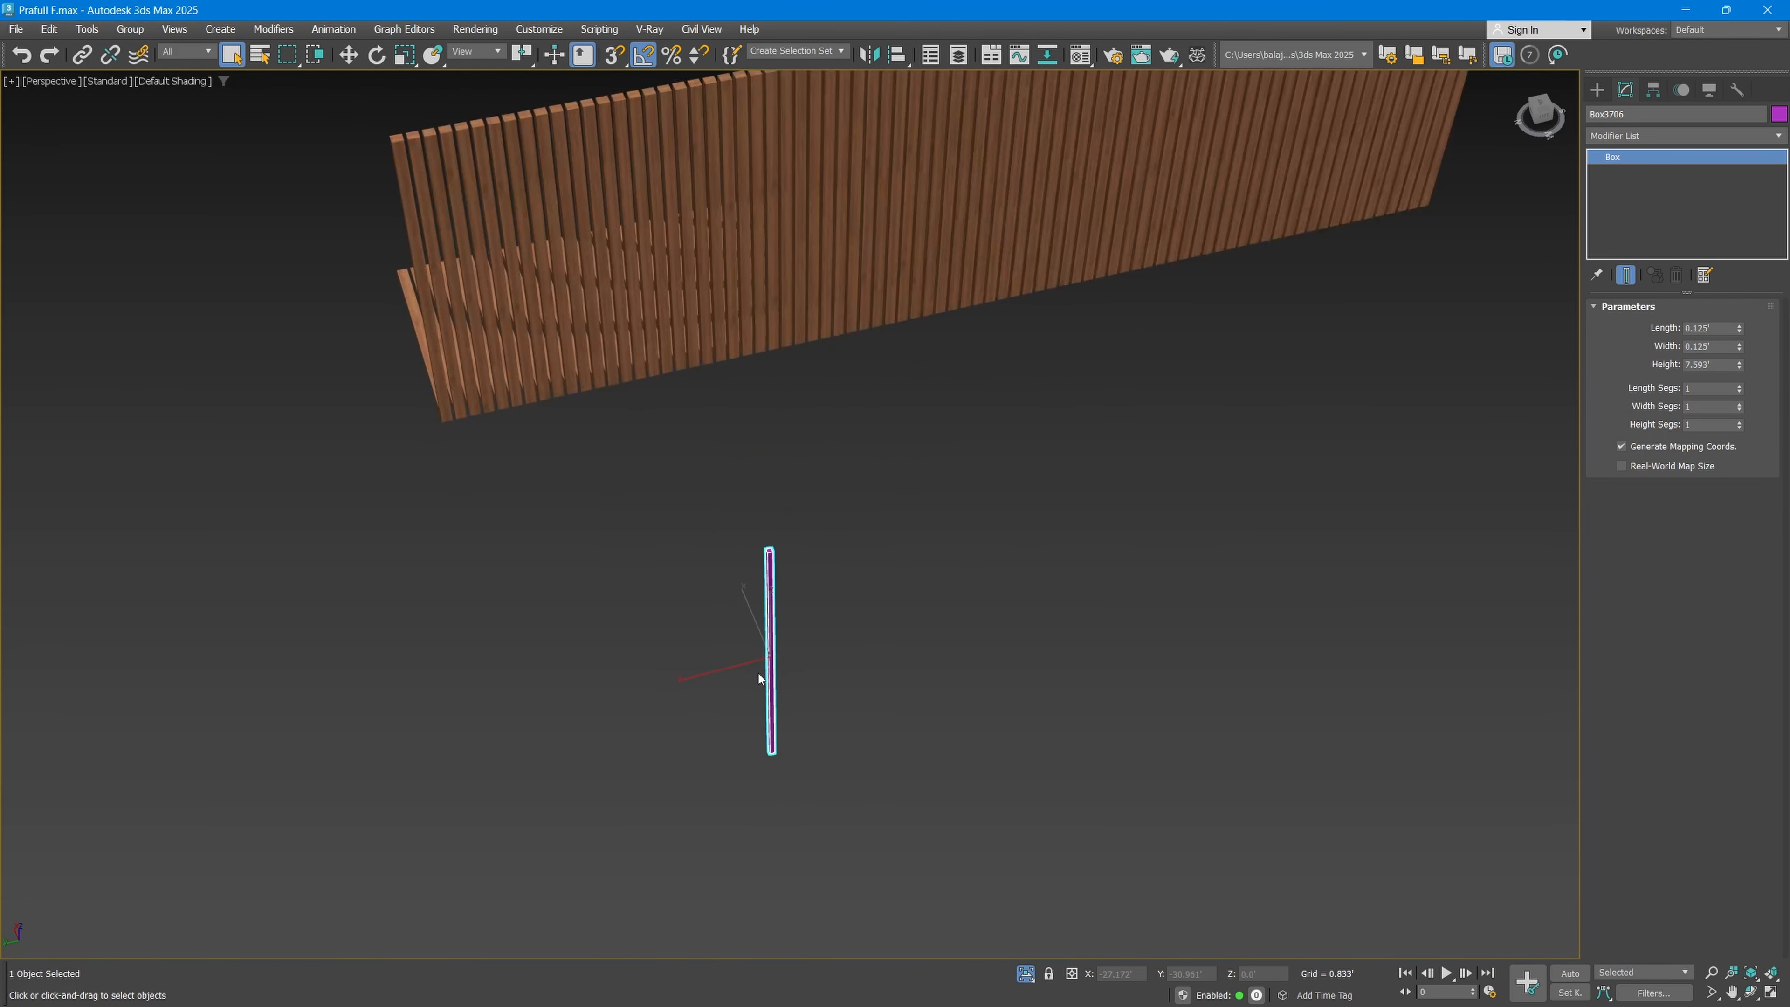
{"action": "scroll", "coordinate": [760, 673], "scroll_direction": "up", "scroll_amount": 2}
{"action": "key", "text": "w"}
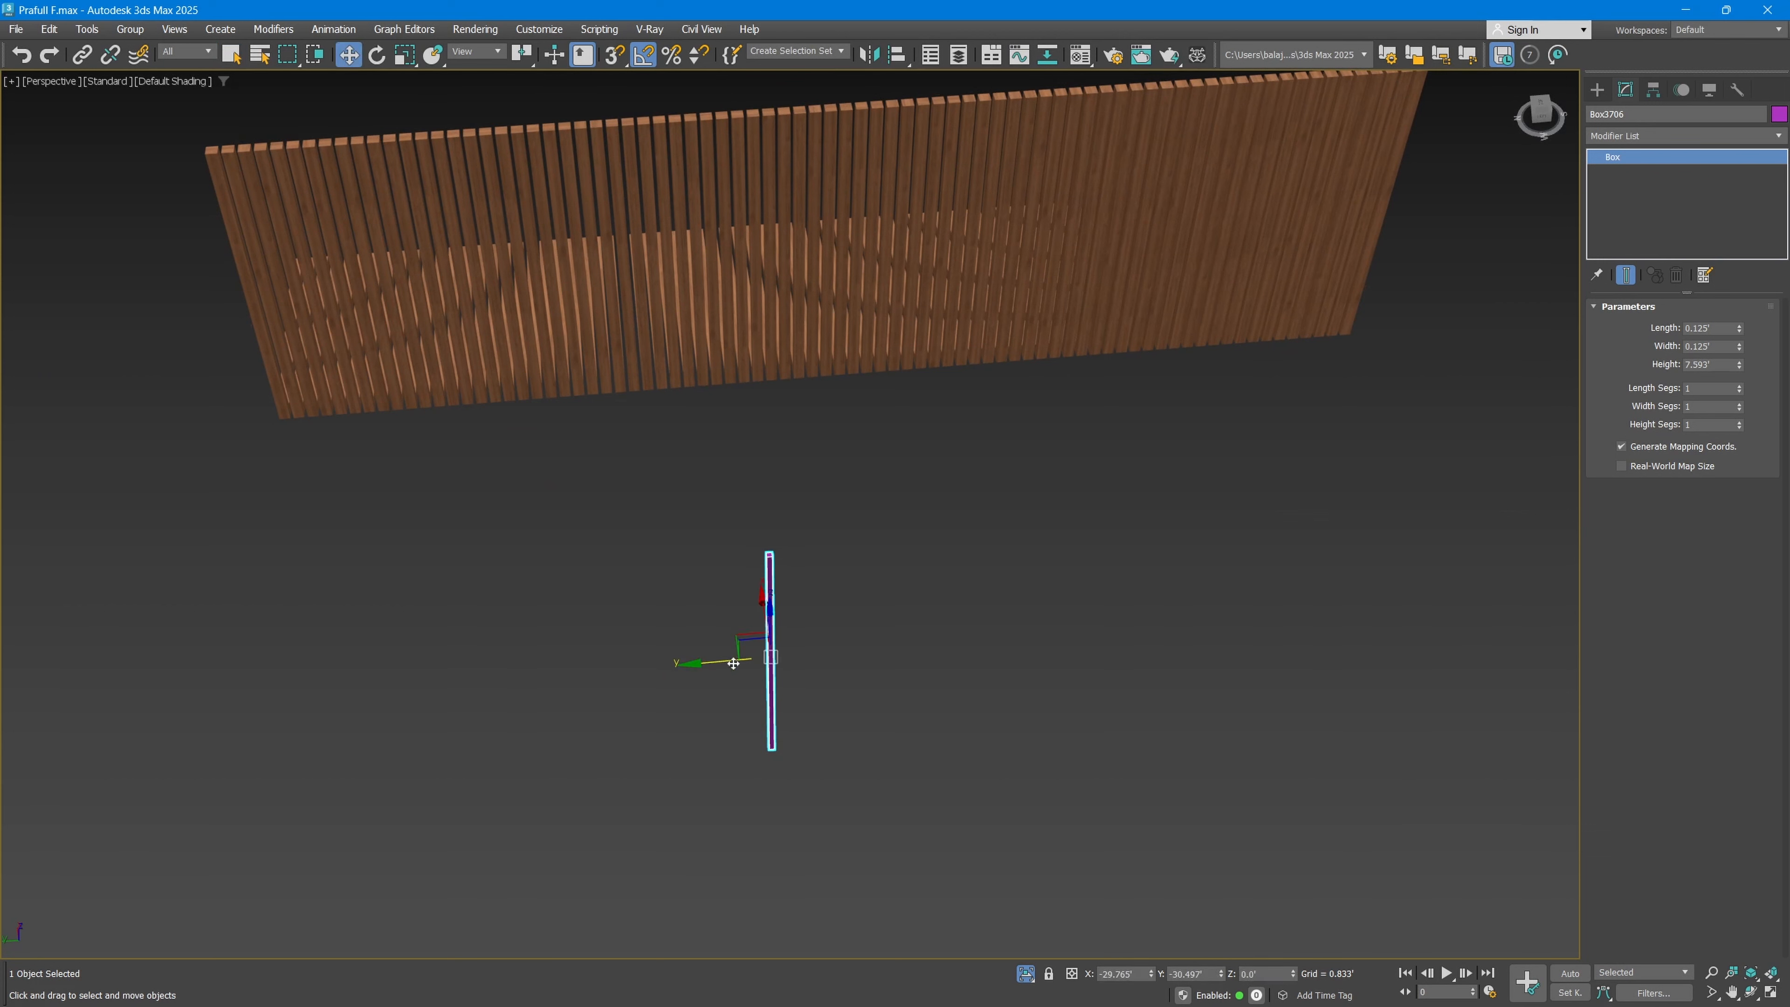
{"action": "left_click_drag", "start_coordinate": [751, 659], "coordinate": [759, 648], "text": "shift"}
{"action": "left_click_drag", "start_coordinate": [942, 524], "coordinate": [942, 516]}
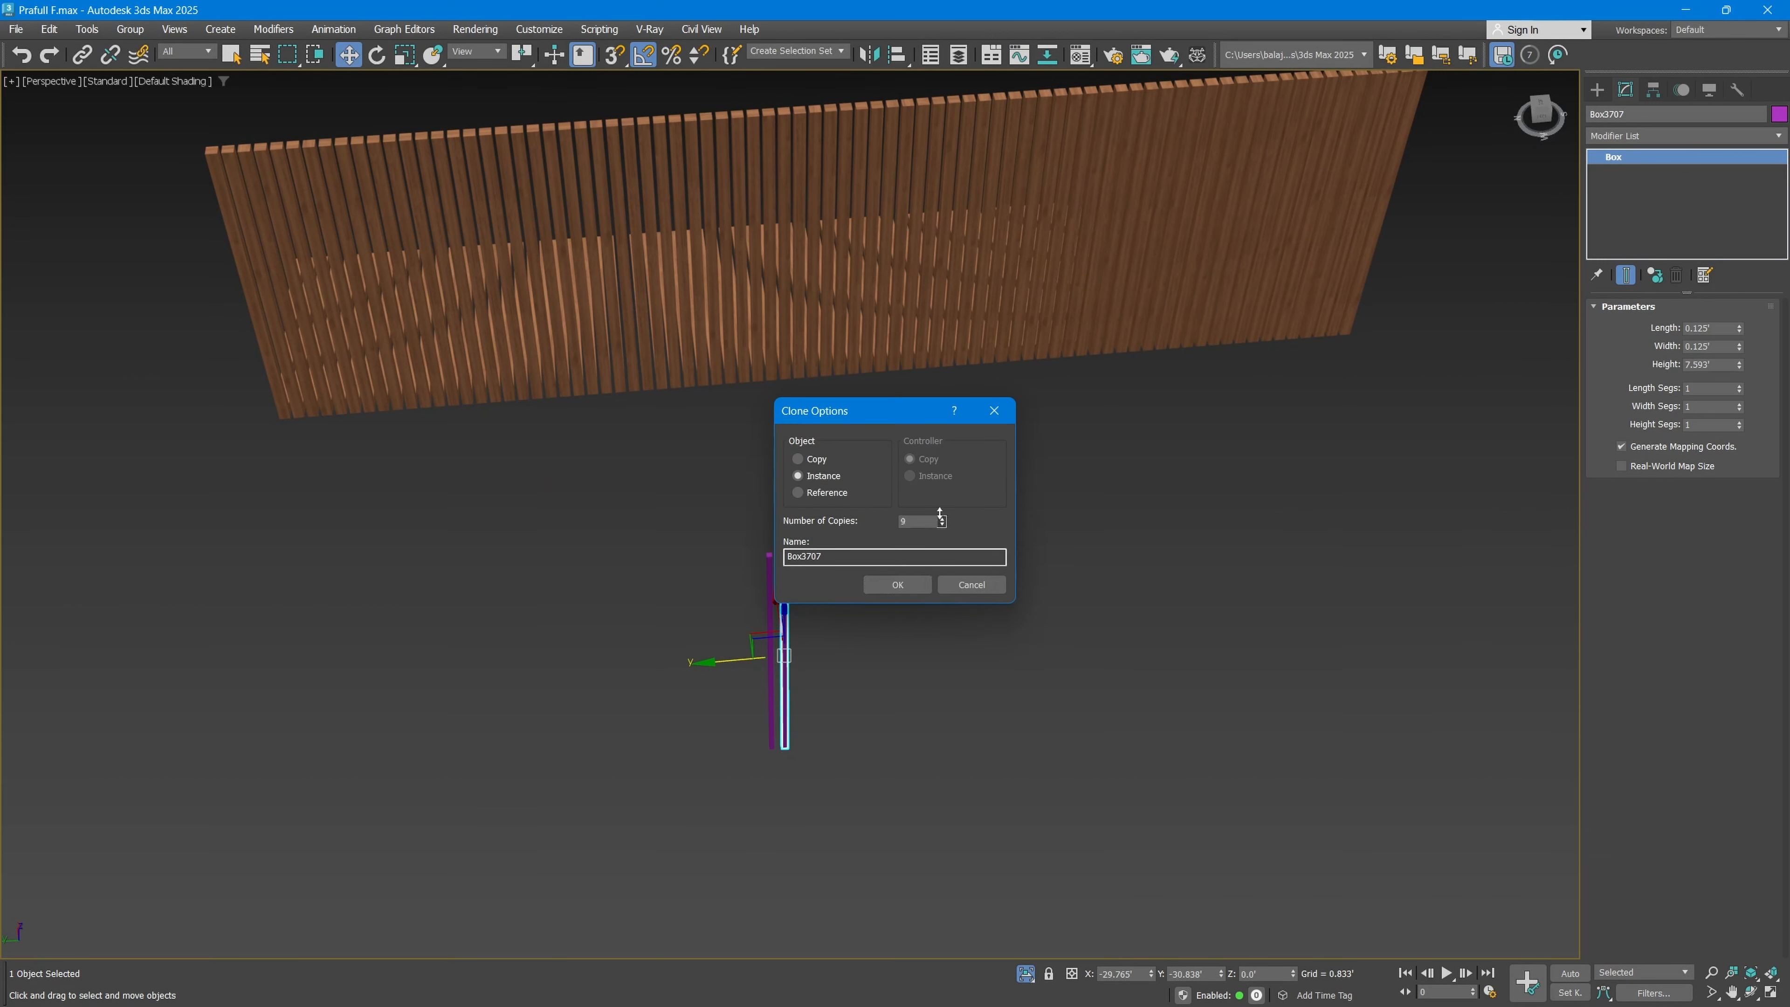
{"action": "left_click", "coordinate": [915, 585]}
{"action": "key", "text": "ctrl+z"}
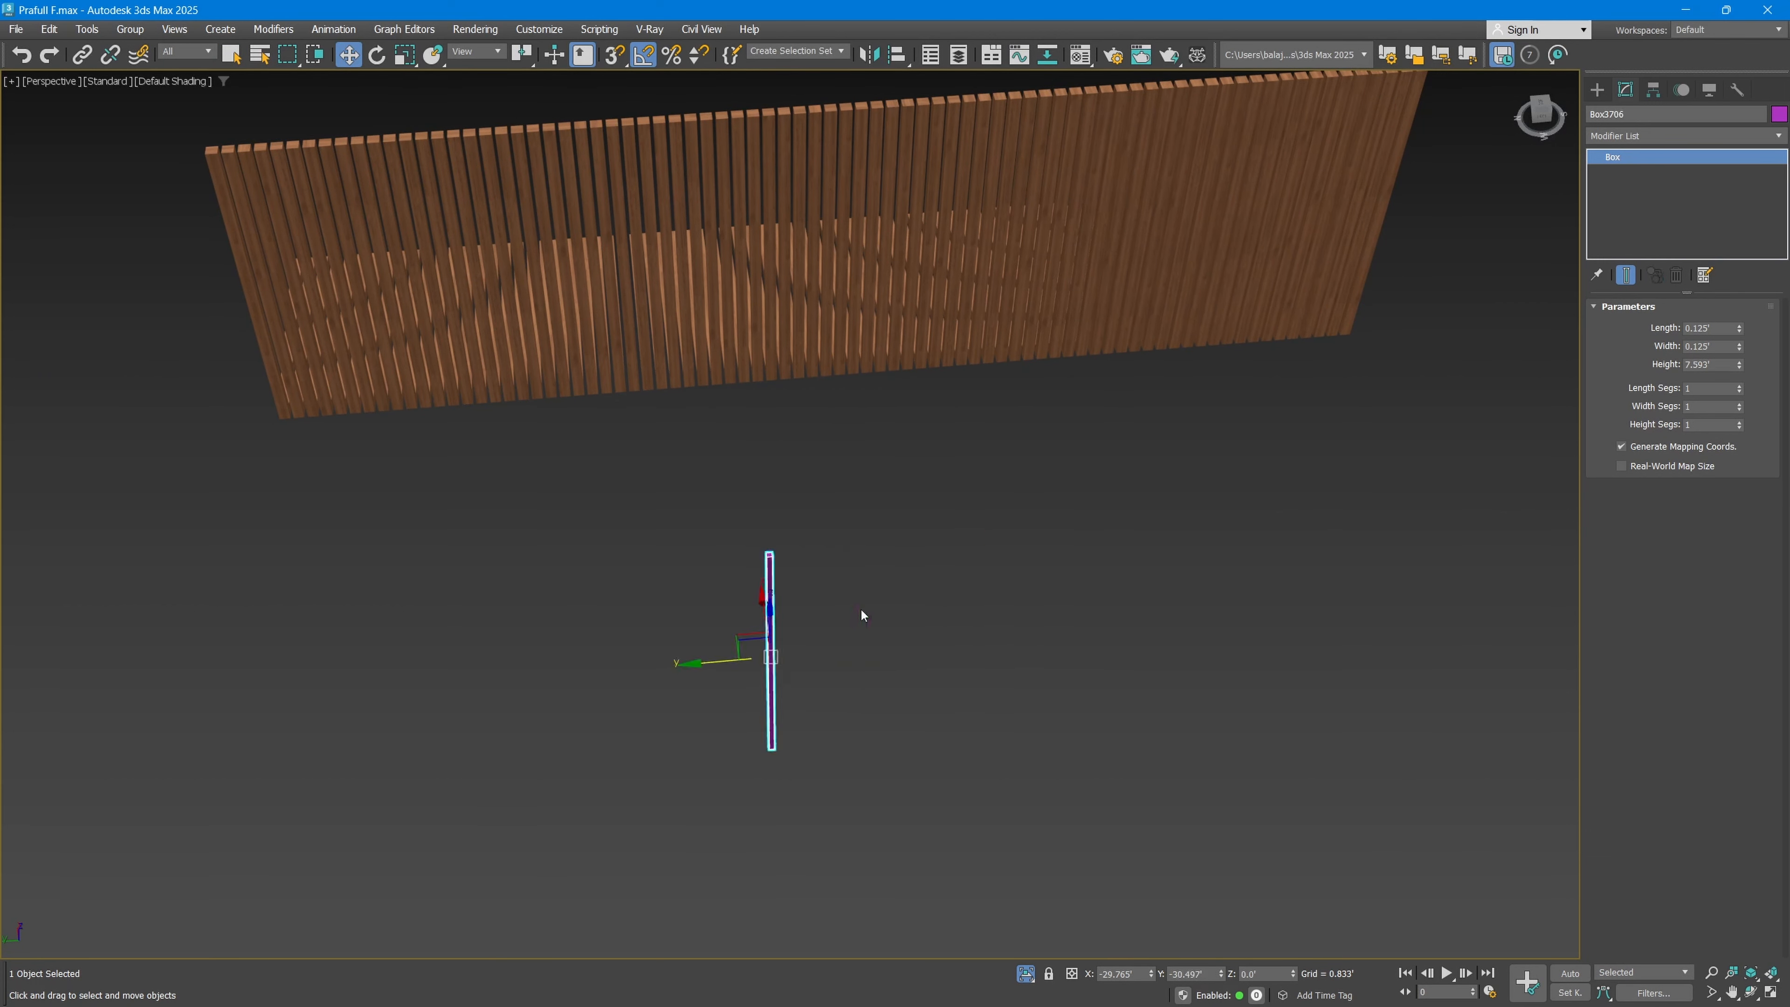
Step: Add an Array modifier to the thin box
{"action": "left_click", "coordinate": [1649, 133]}
{"action": "type", "text": "a"}
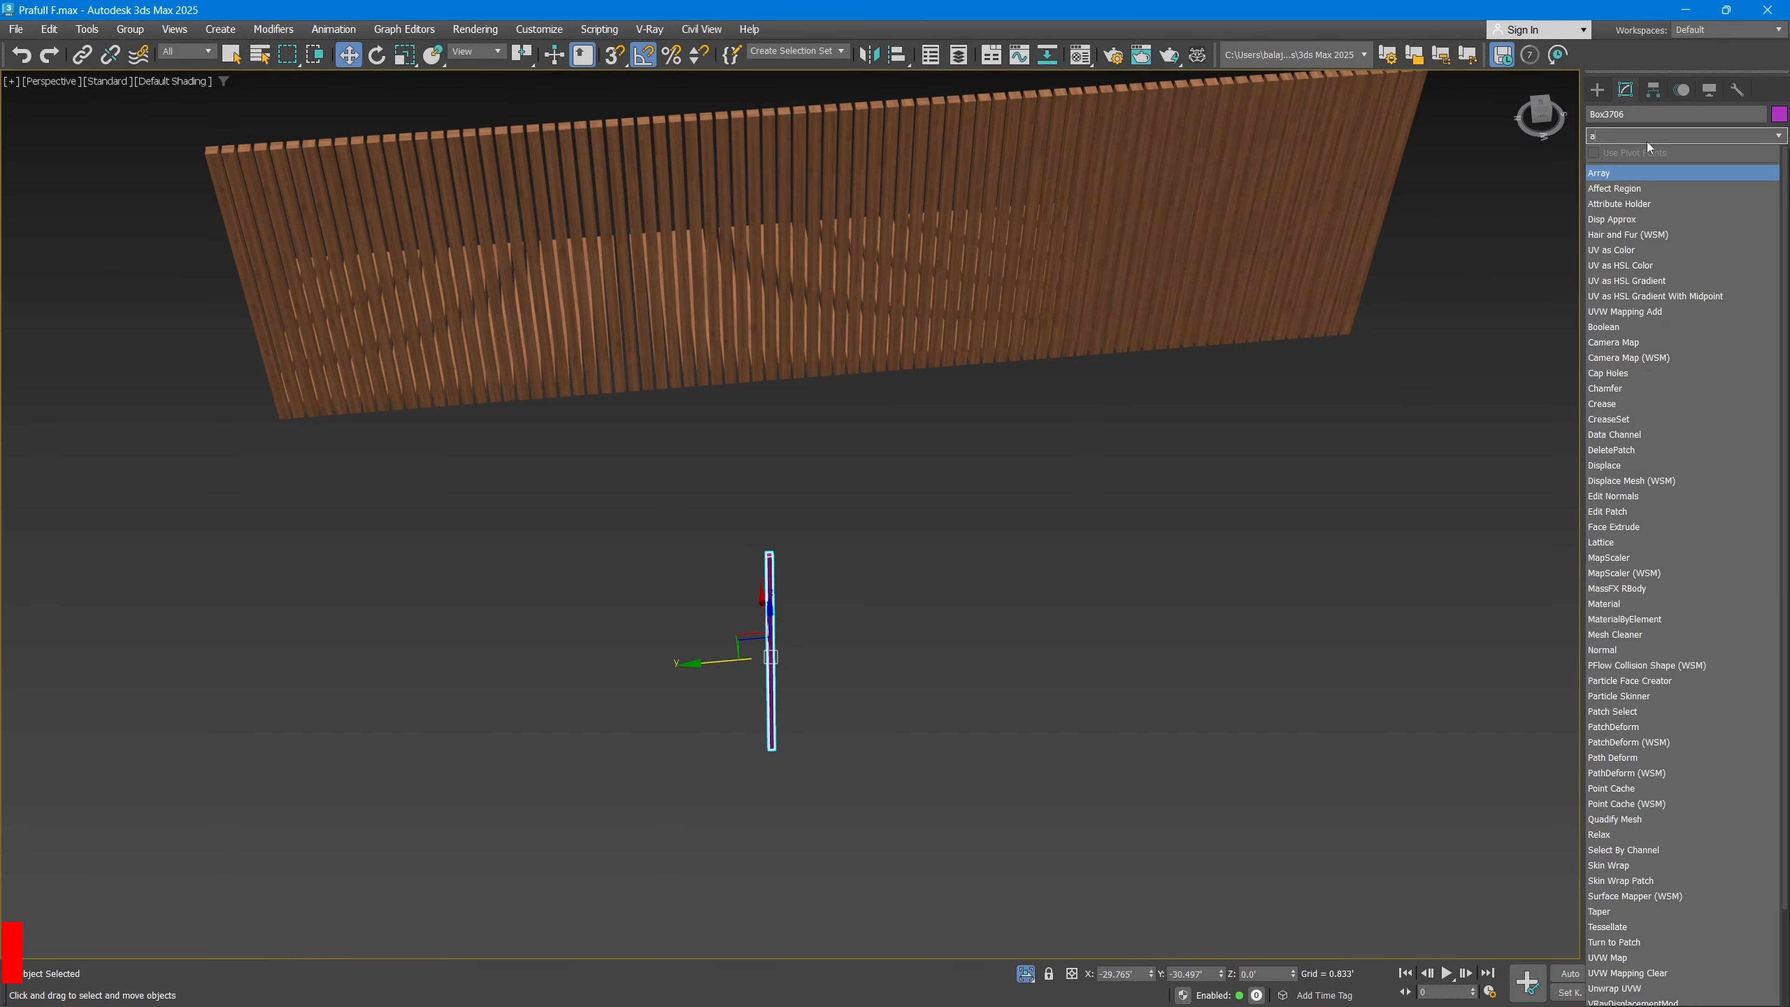
{"action": "left_click", "coordinate": [1632, 173]}
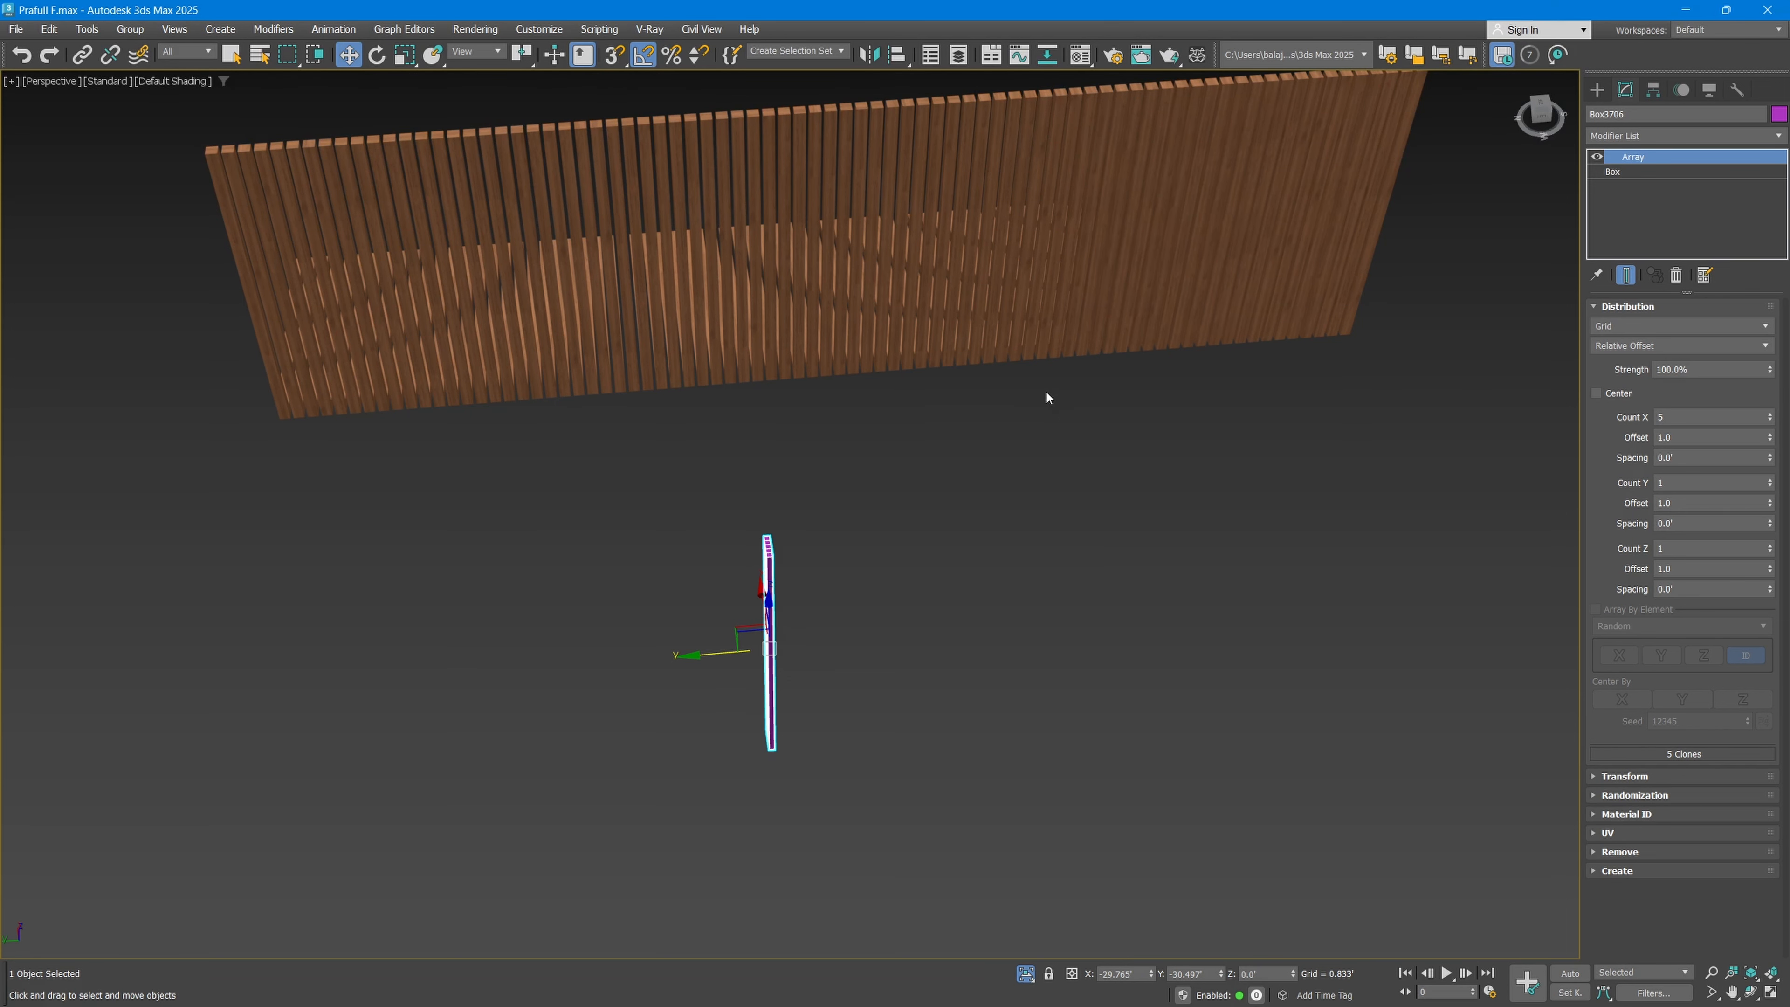
Step: Set the grid array's X count to 10 and its X offset to 5.0 to space out the slats
{"action": "middle_click_drag", "start_coordinate": [931, 573], "coordinate": [838, 584], "text": "alt"}
{"action": "middle_click_drag", "start_coordinate": [751, 652], "coordinate": [975, 581]}
{"action": "scroll", "coordinate": [839, 582], "scroll_direction": "up", "scroll_amount": 3}
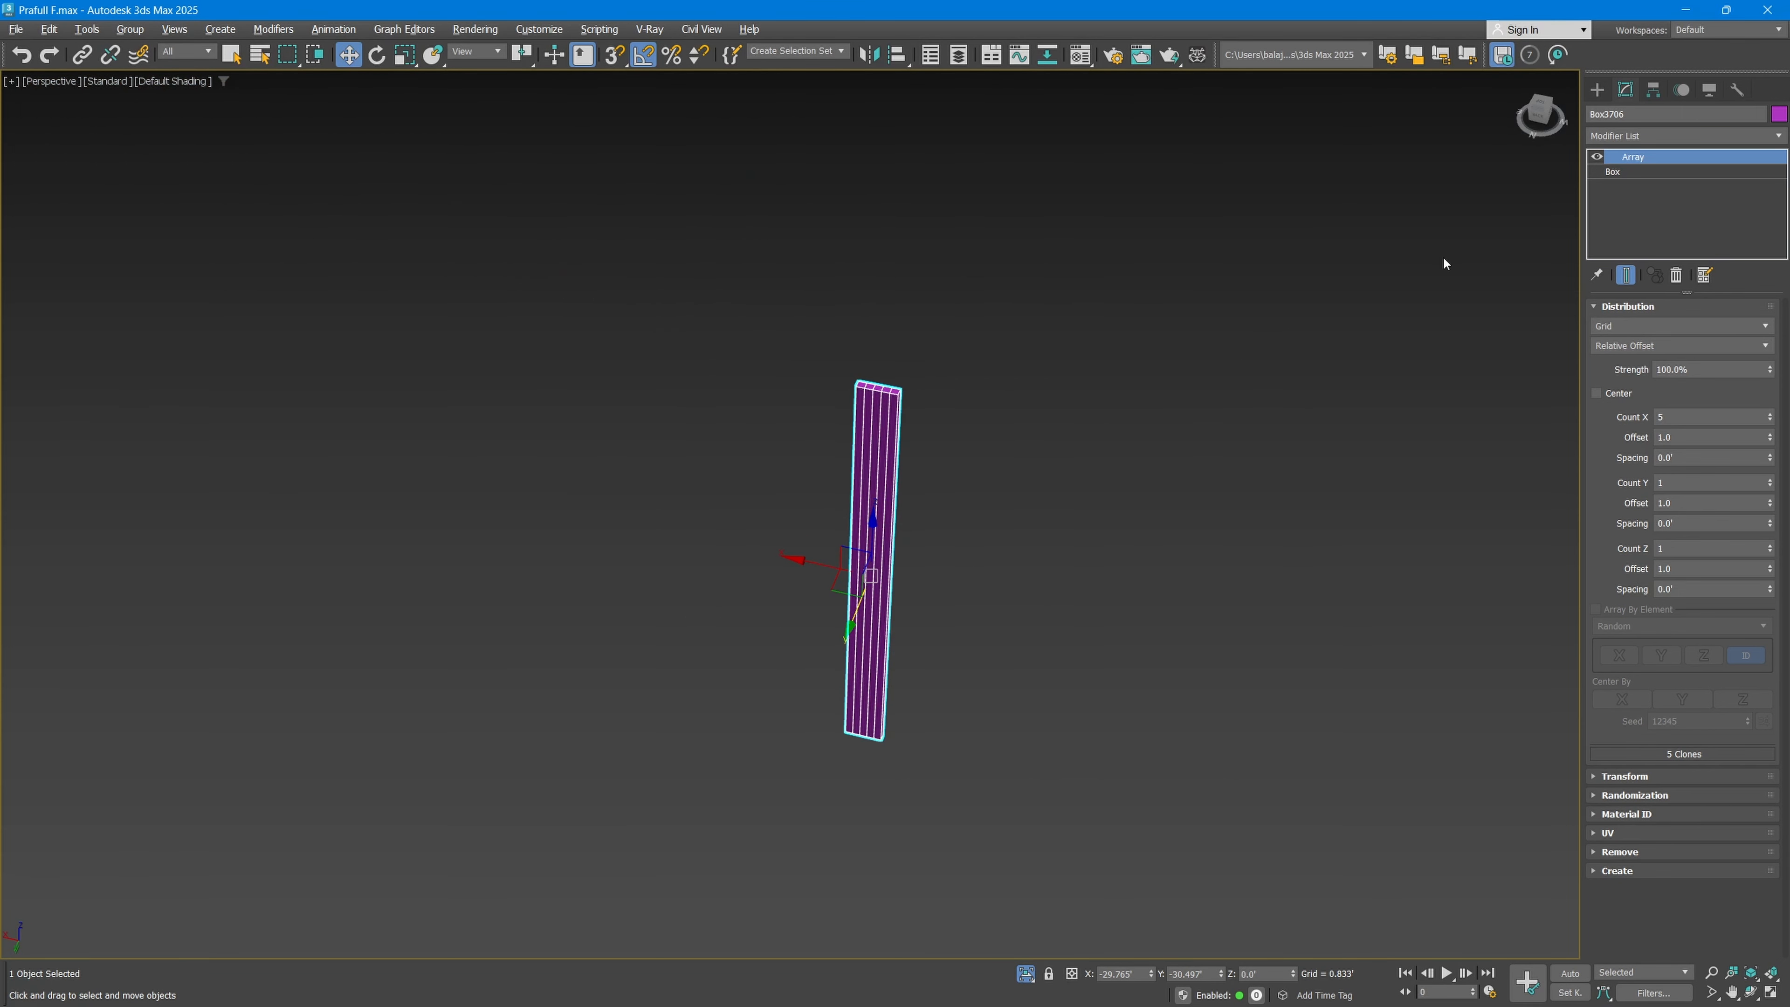
{"action": "middle_click_drag", "start_coordinate": [1080, 405], "coordinate": [1097, 413]}
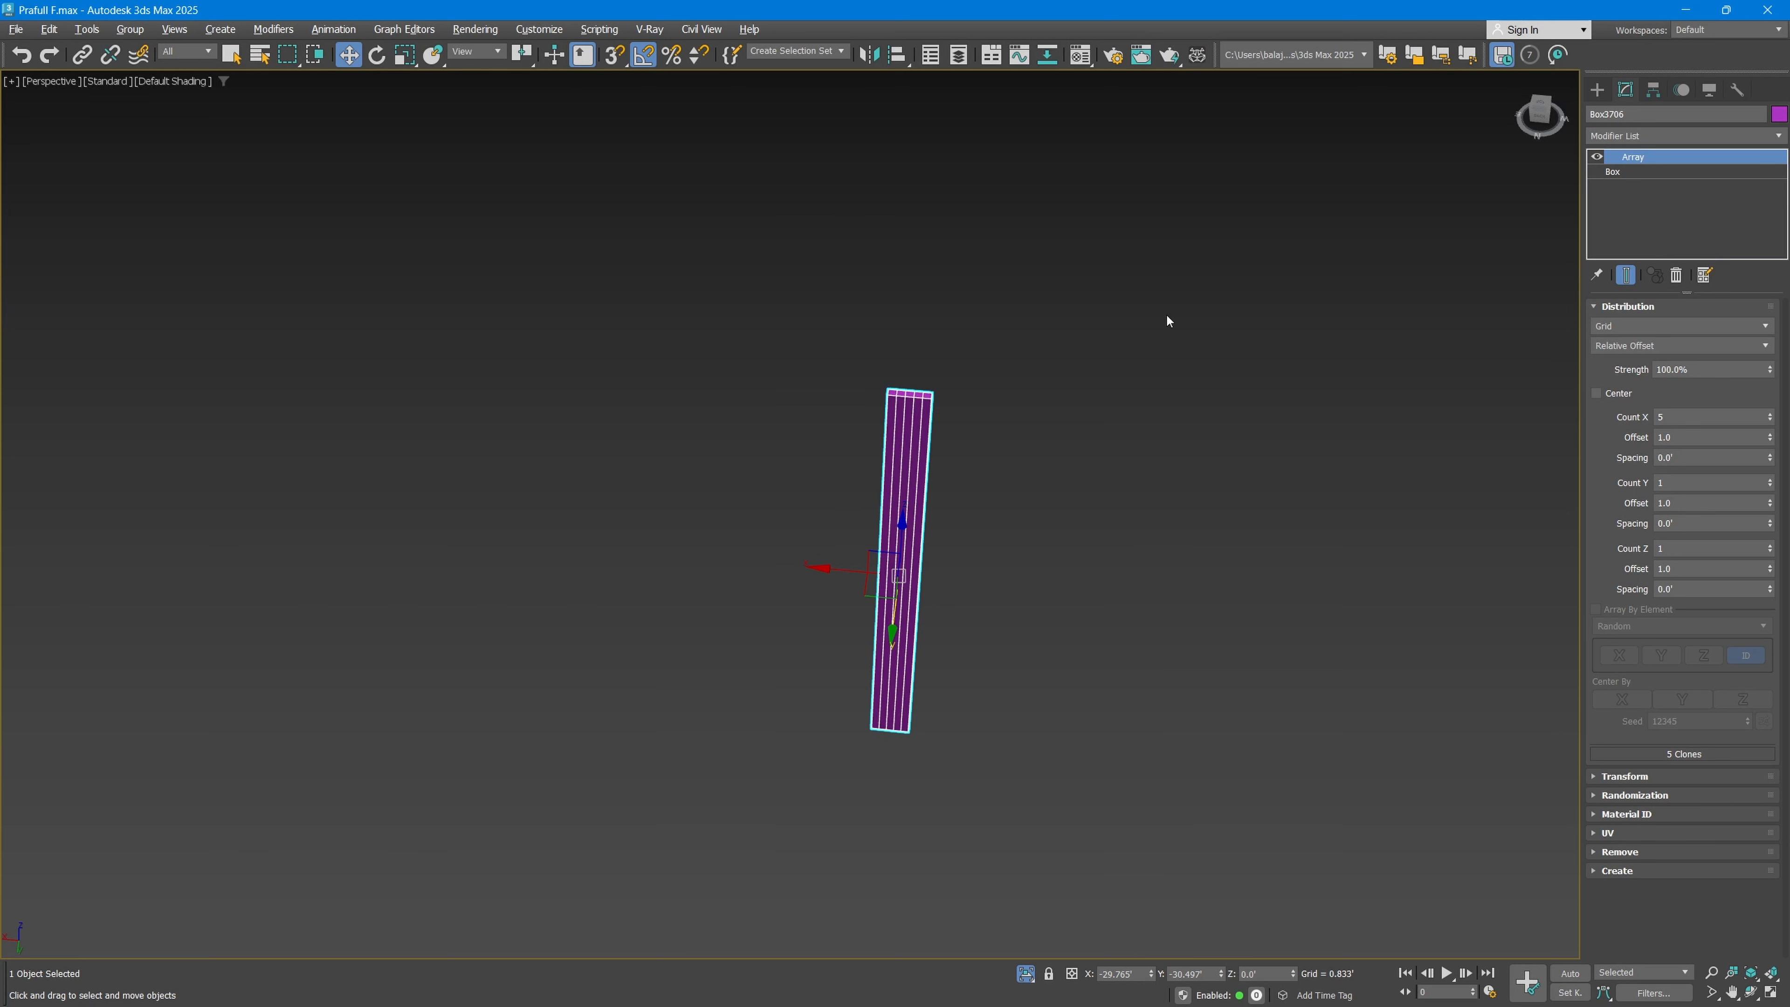
{"action": "scroll", "coordinate": [852, 546], "scroll_direction": "up", "scroll_amount": 2}
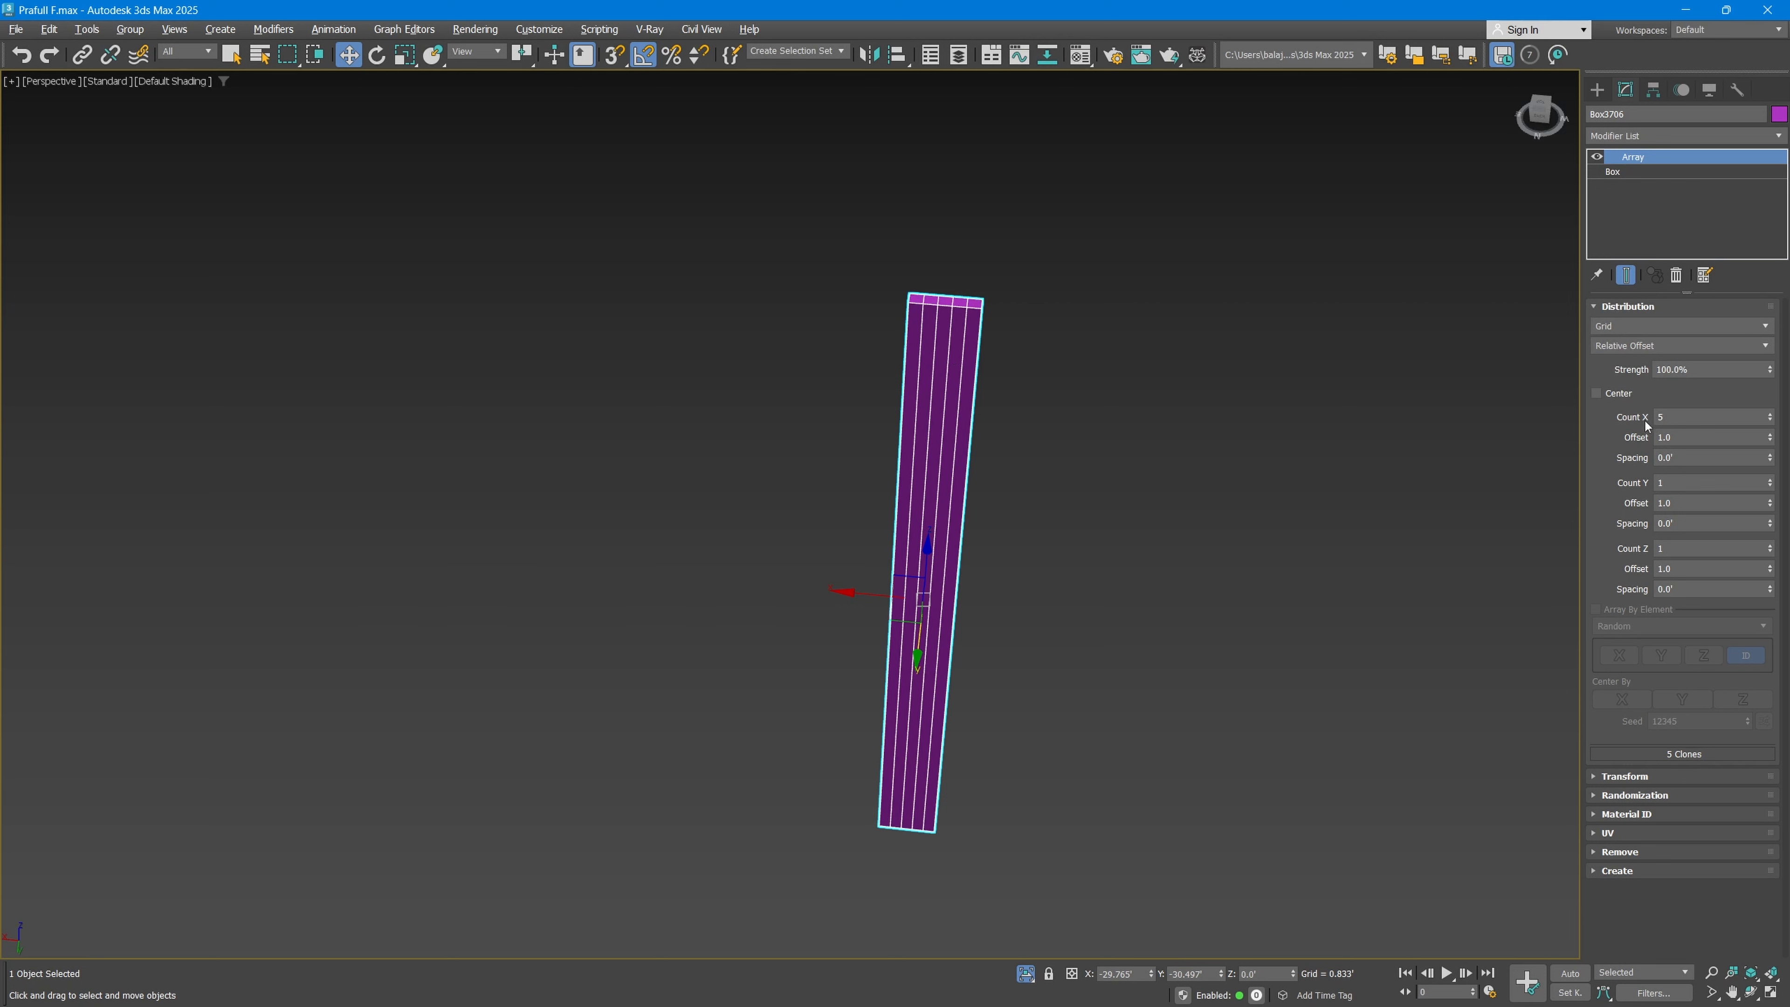
{"action": "double_click", "coordinate": [1676, 417]}
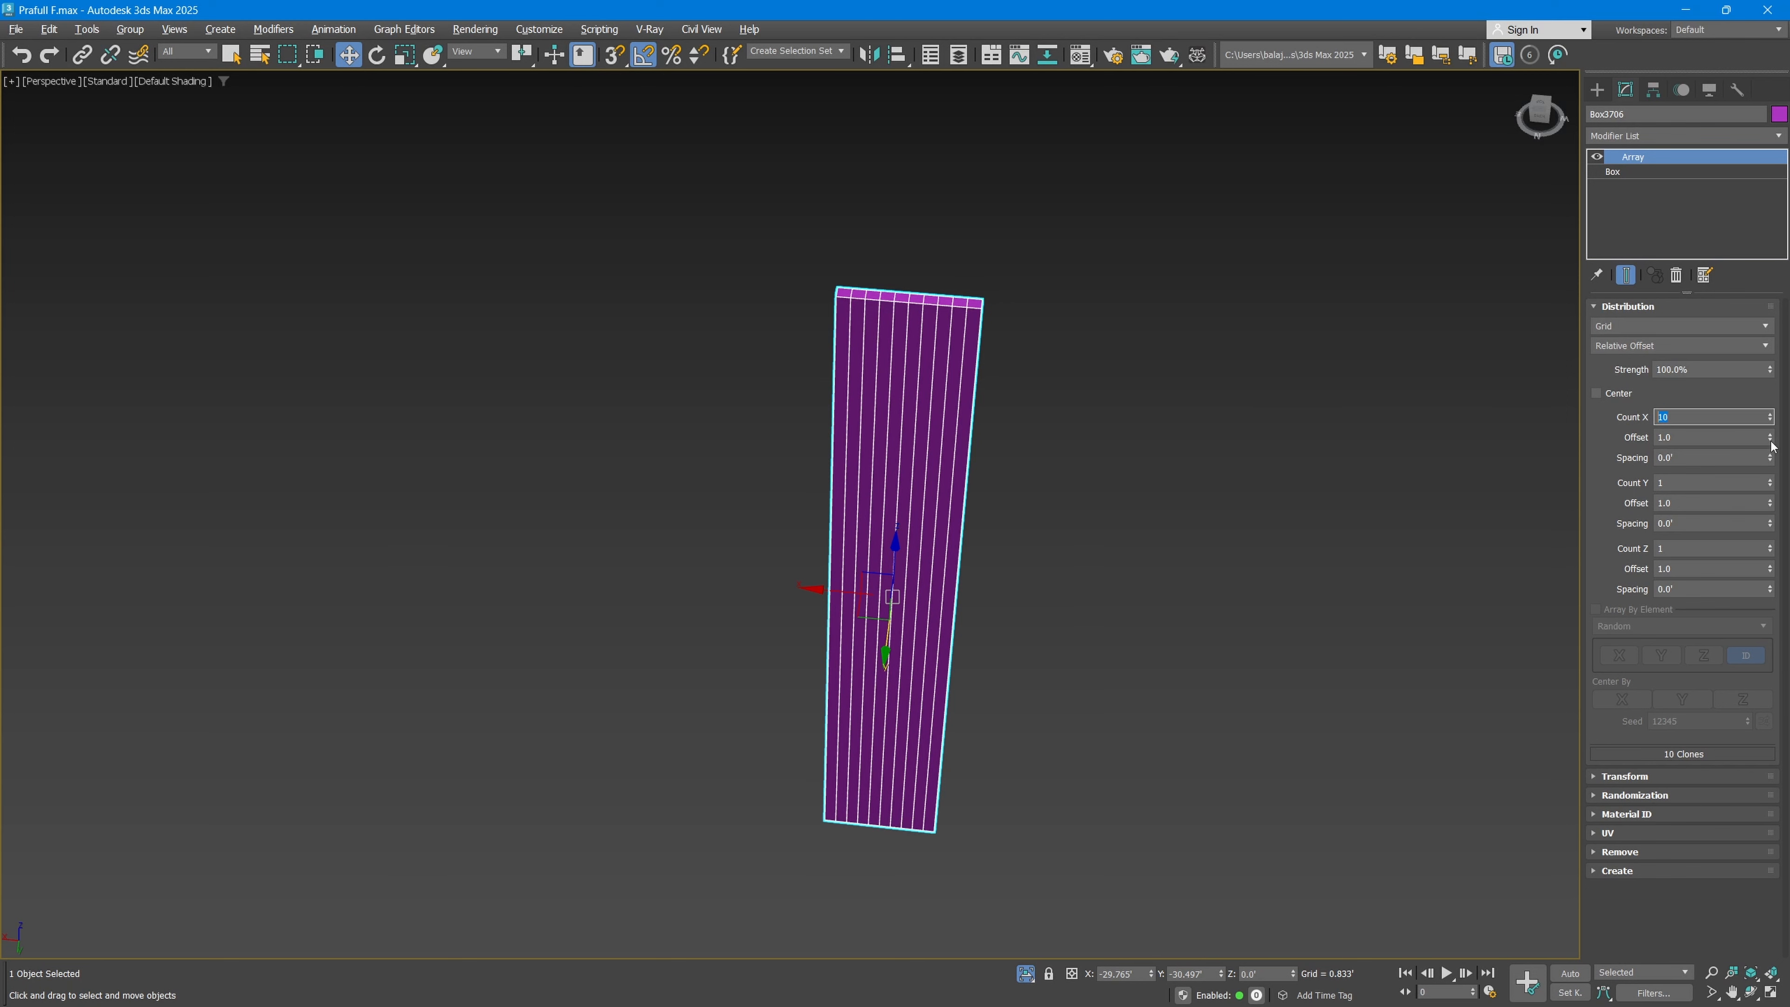
{"action": "left_click_drag", "start_coordinate": [1769, 436], "coordinate": [1770, 437]}
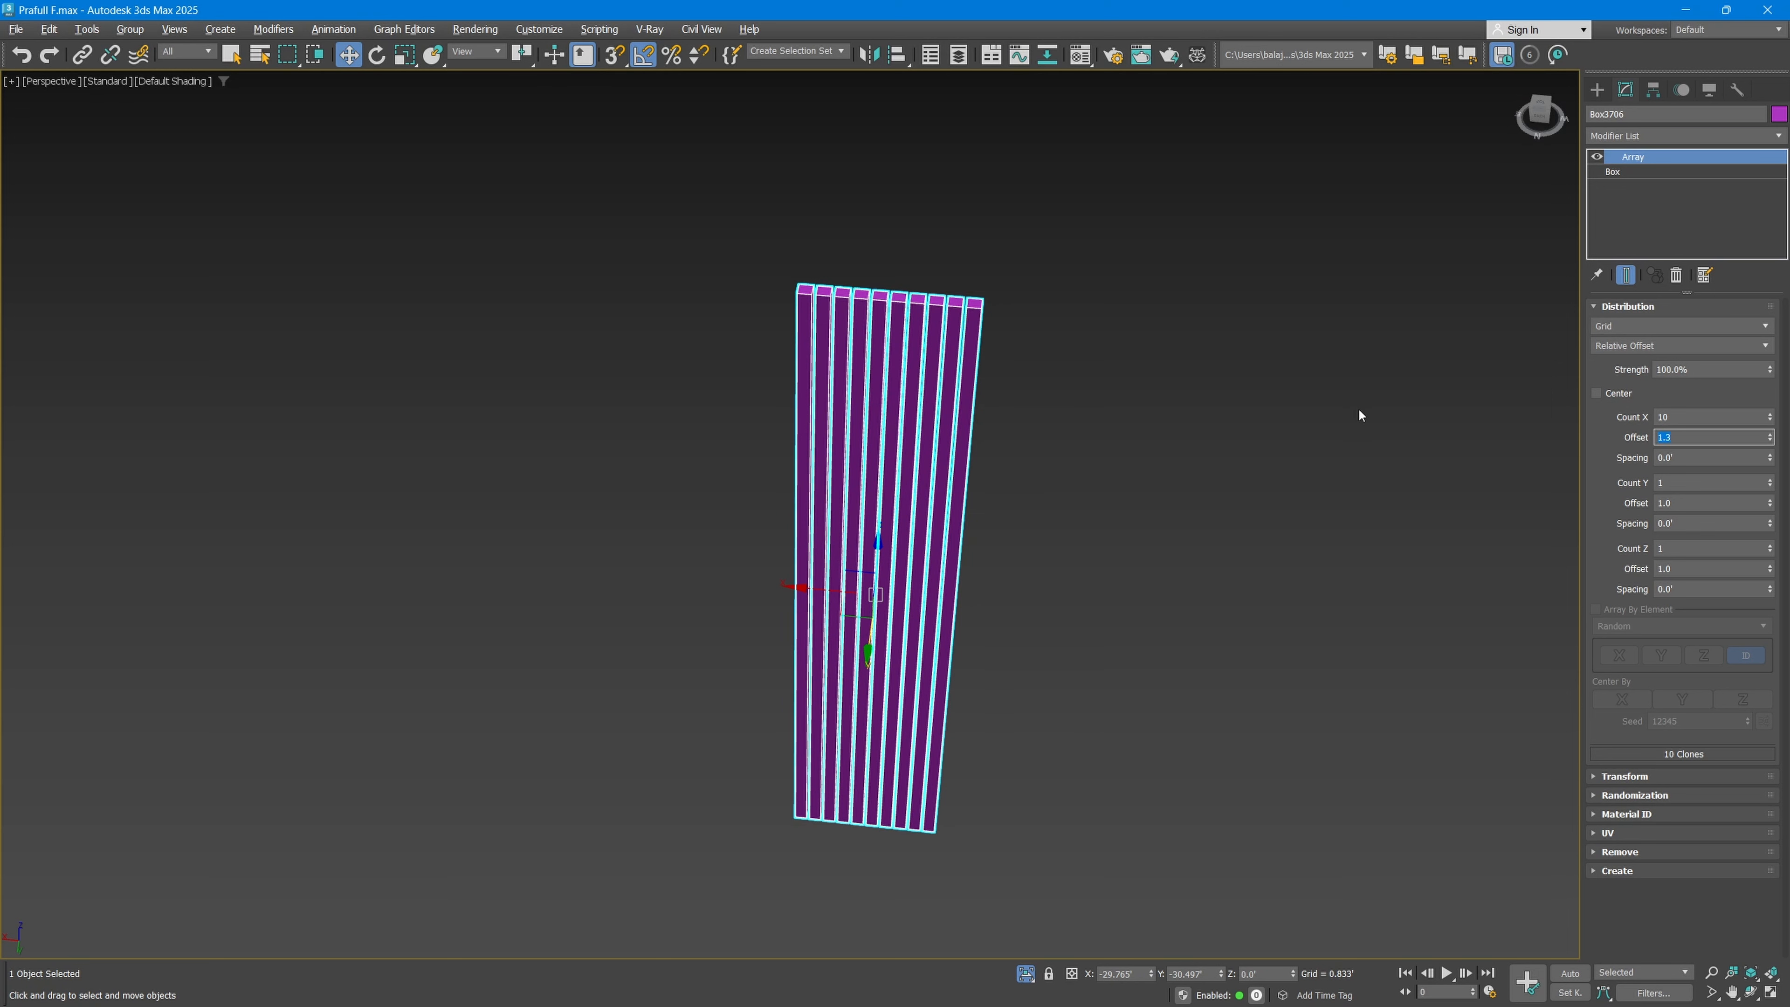
{"action": "type", "text": "5"}
{"action": "key", "text": "Return"}
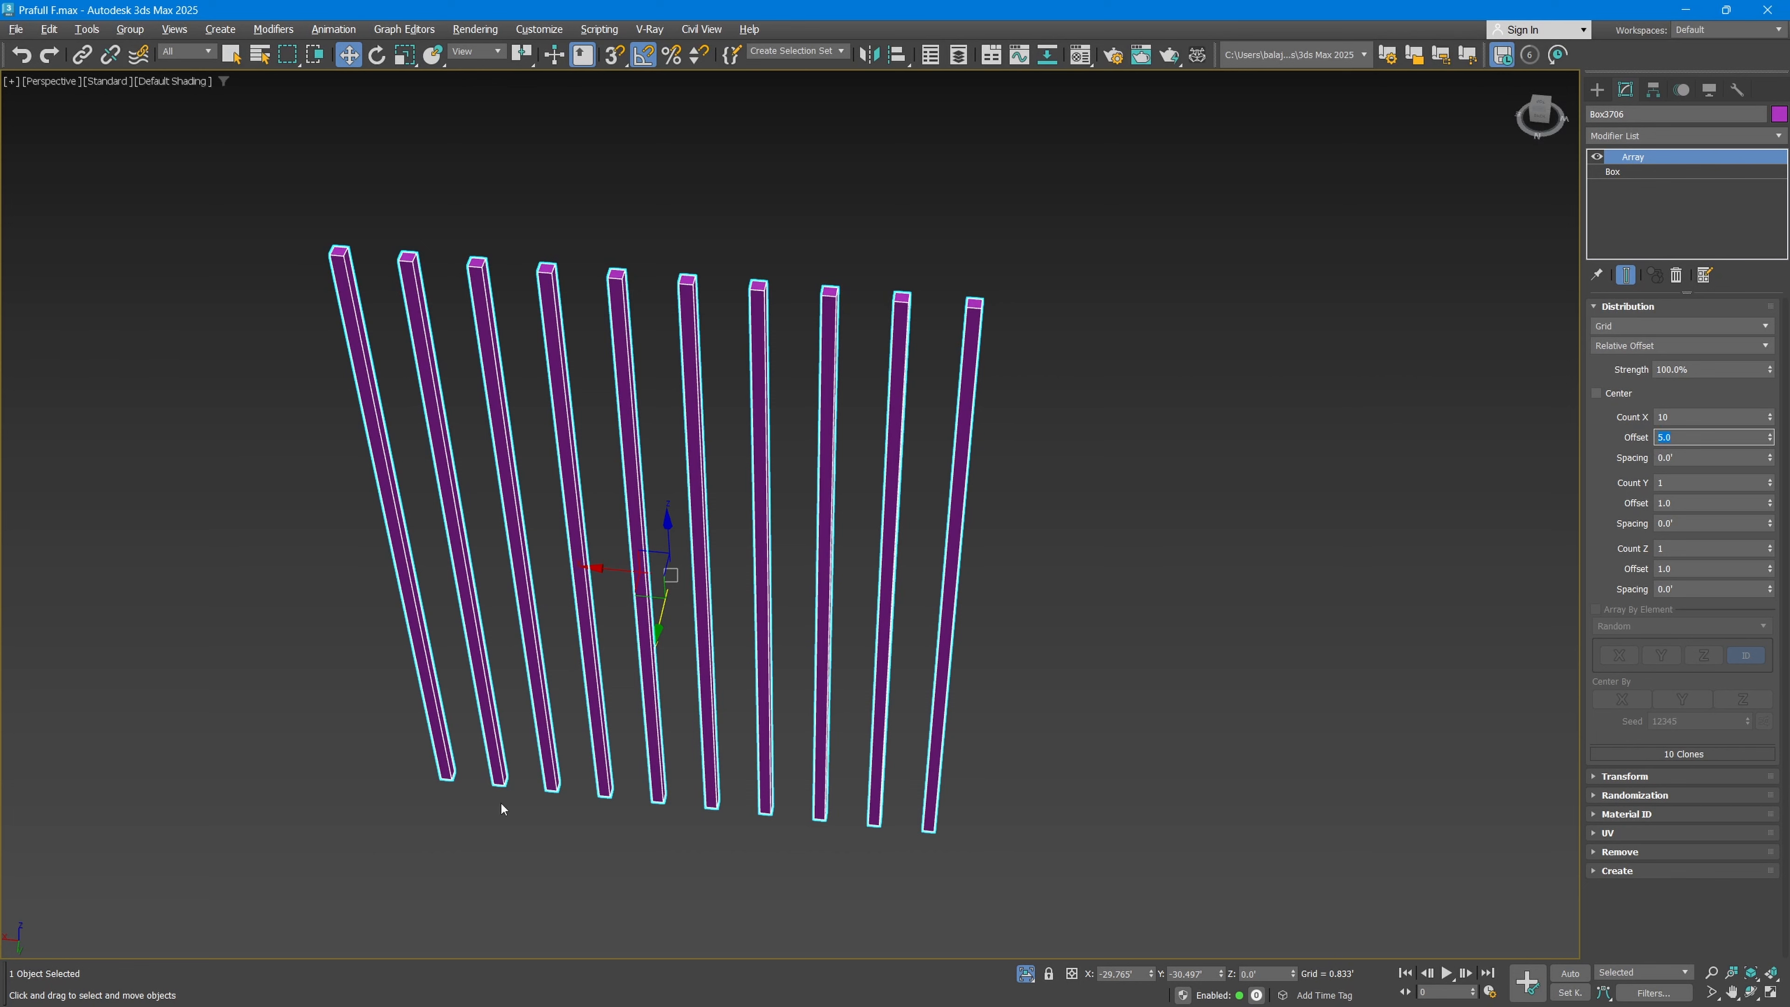
Step: Set the array's X offset to 0.0 and its X spacing to 1.0'
{"action": "left_click_drag", "start_coordinate": [1766, 458], "coordinate": [1769, 445]}
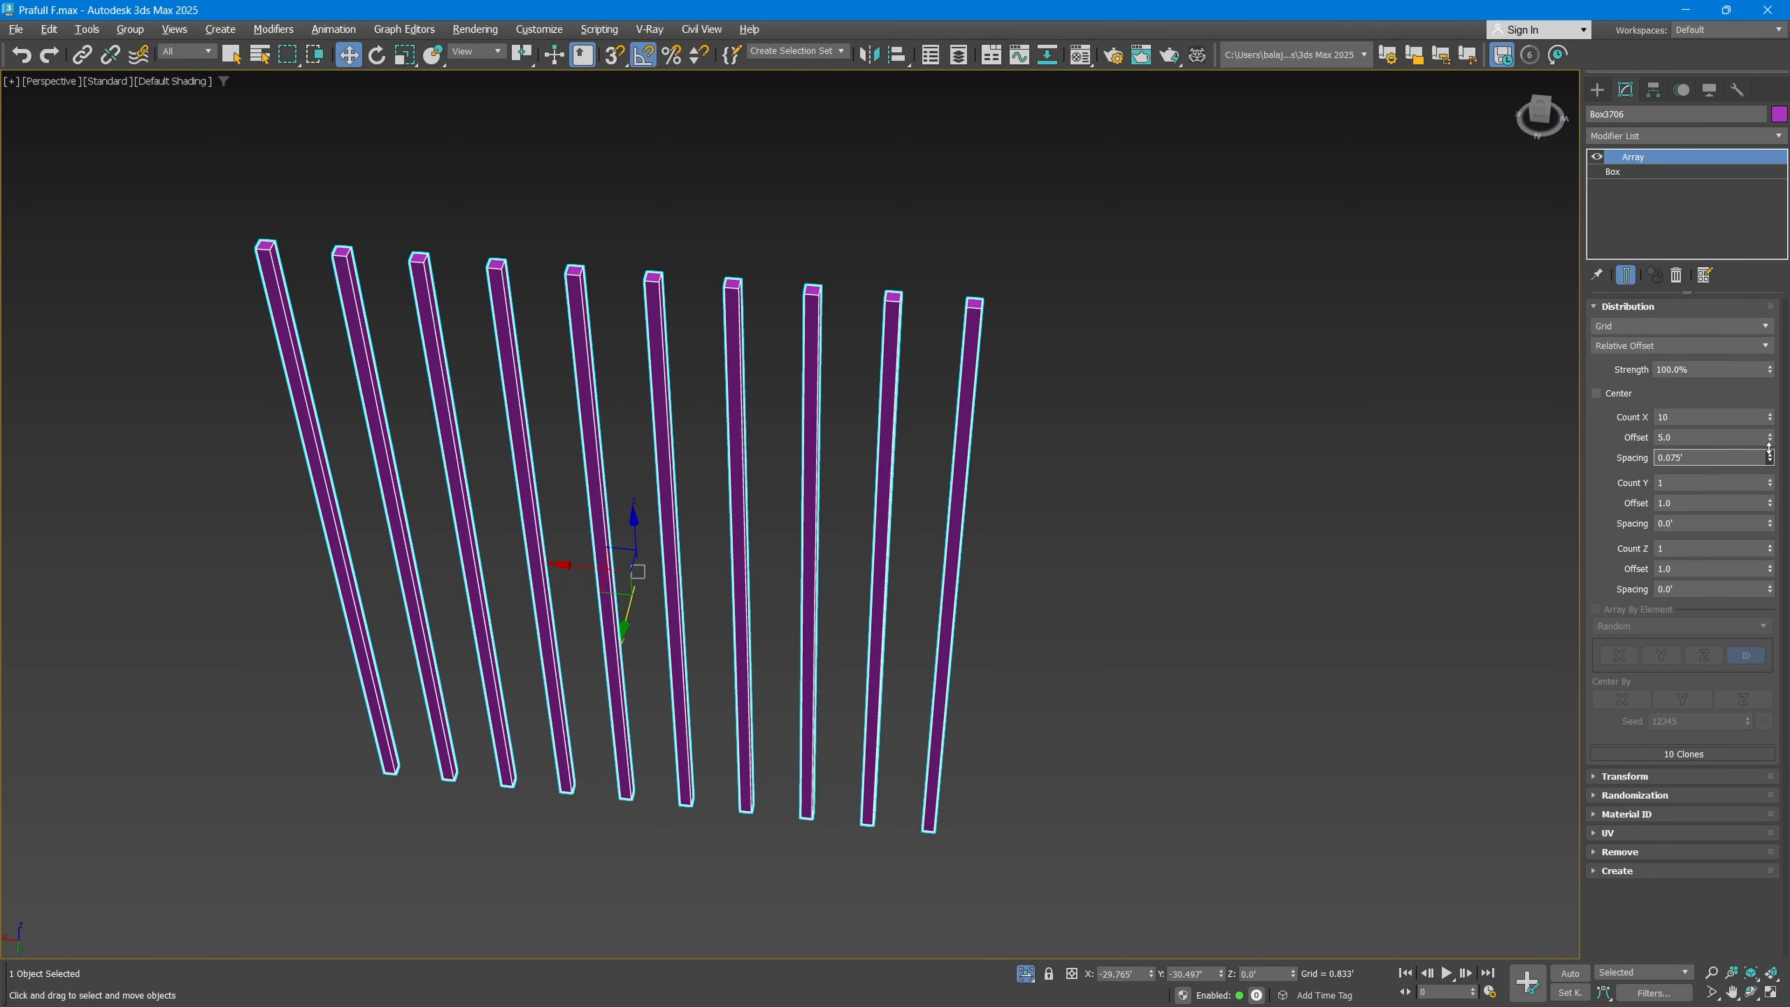
{"action": "right_click", "coordinate": [1770, 438]}
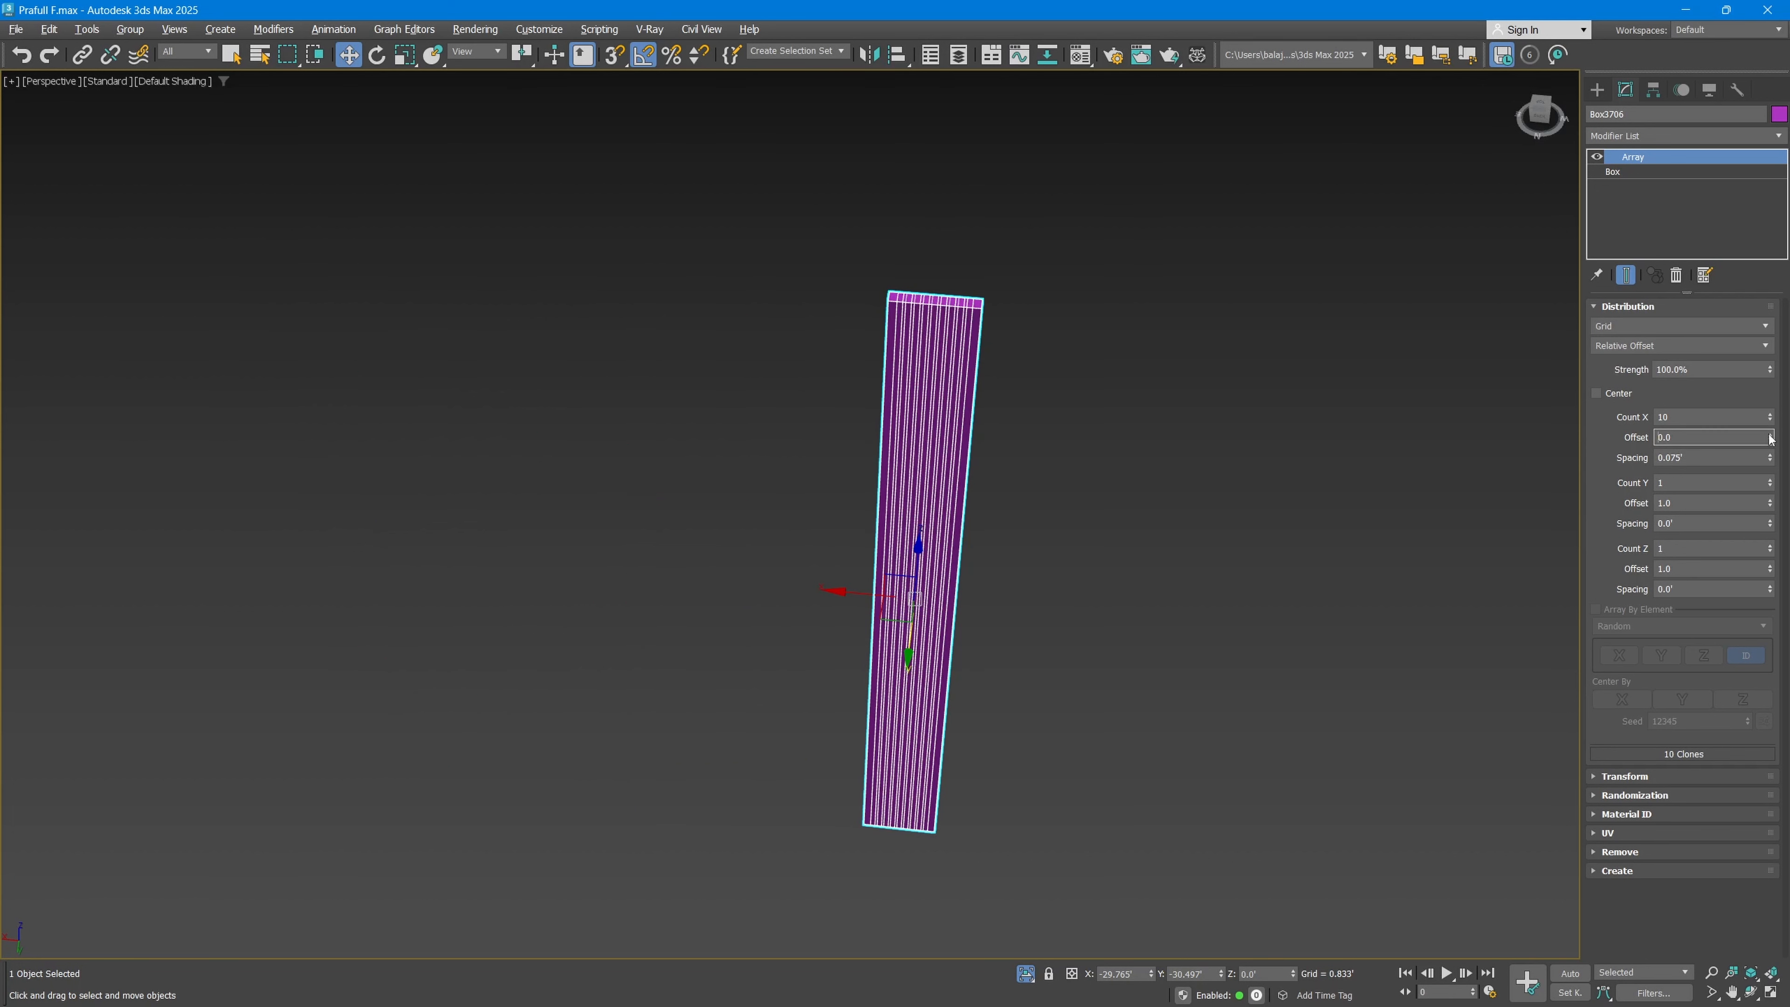
{"action": "left_click", "coordinate": [1763, 456]}
{"action": "type", "text": "1"}
{"action": "key", "text": "Return"}
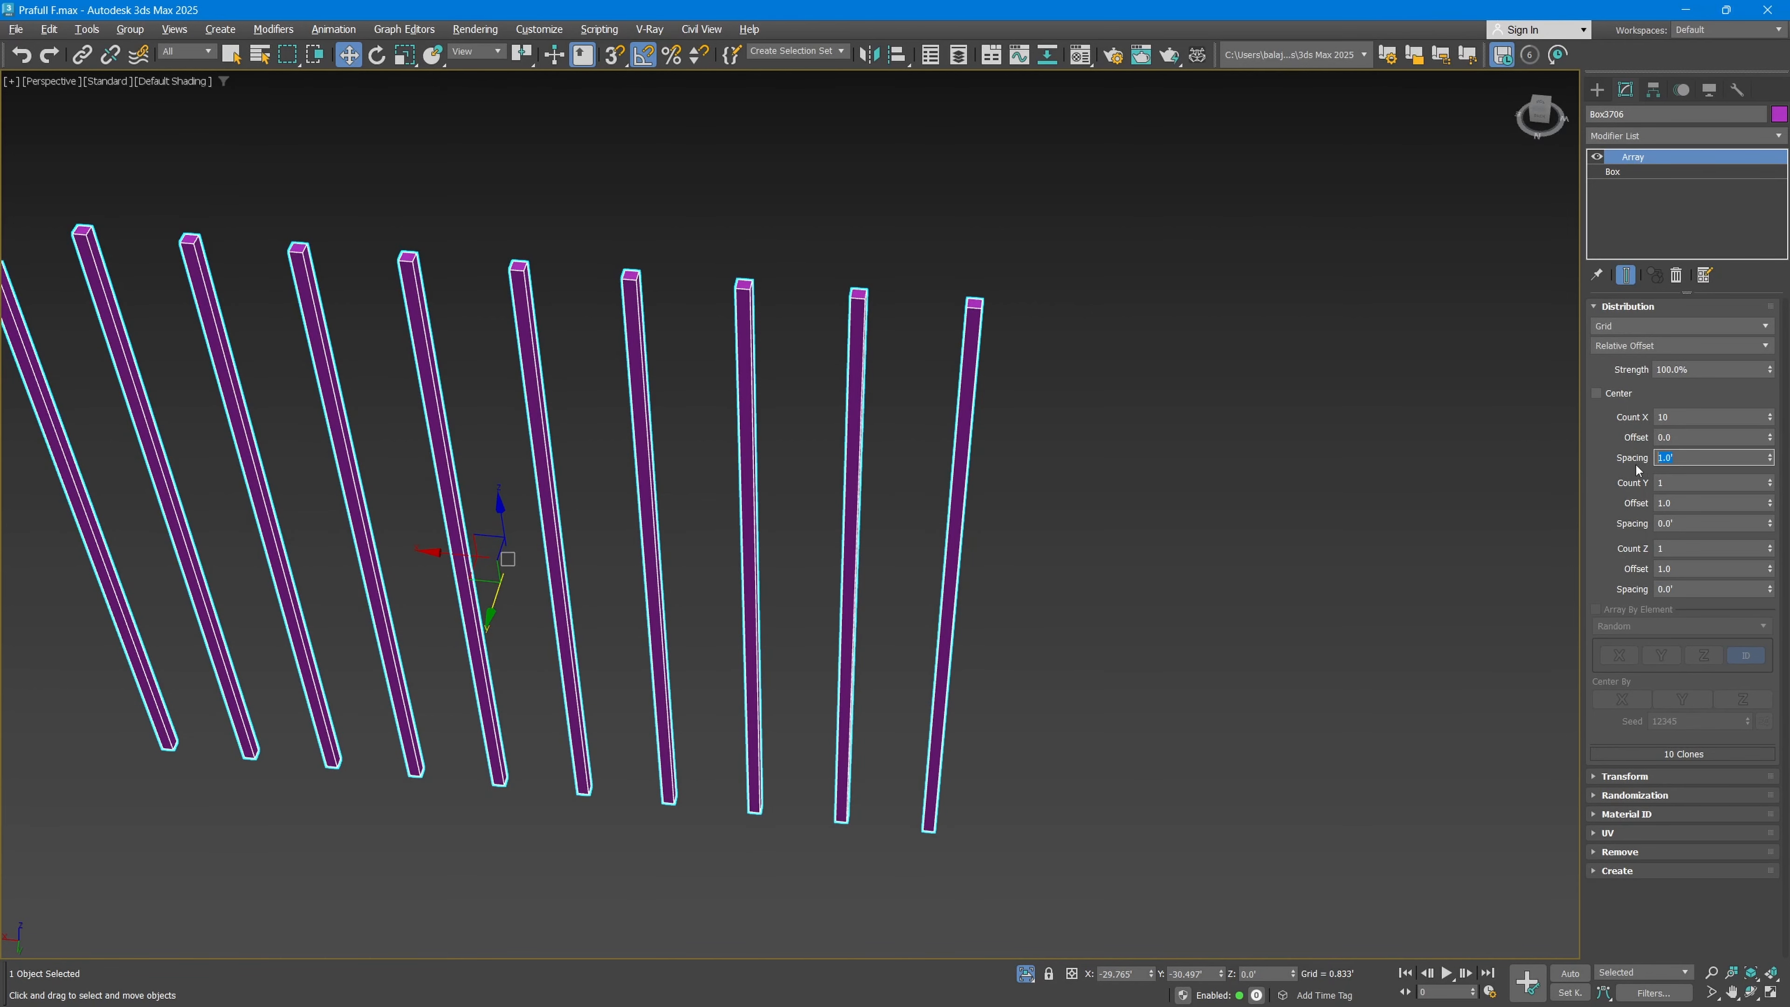
Step: Extend the array along Y with a count of 10 and a spacing of 1.0'
{"action": "middle_click_drag", "start_coordinate": [915, 841], "coordinate": [1046, 839]}
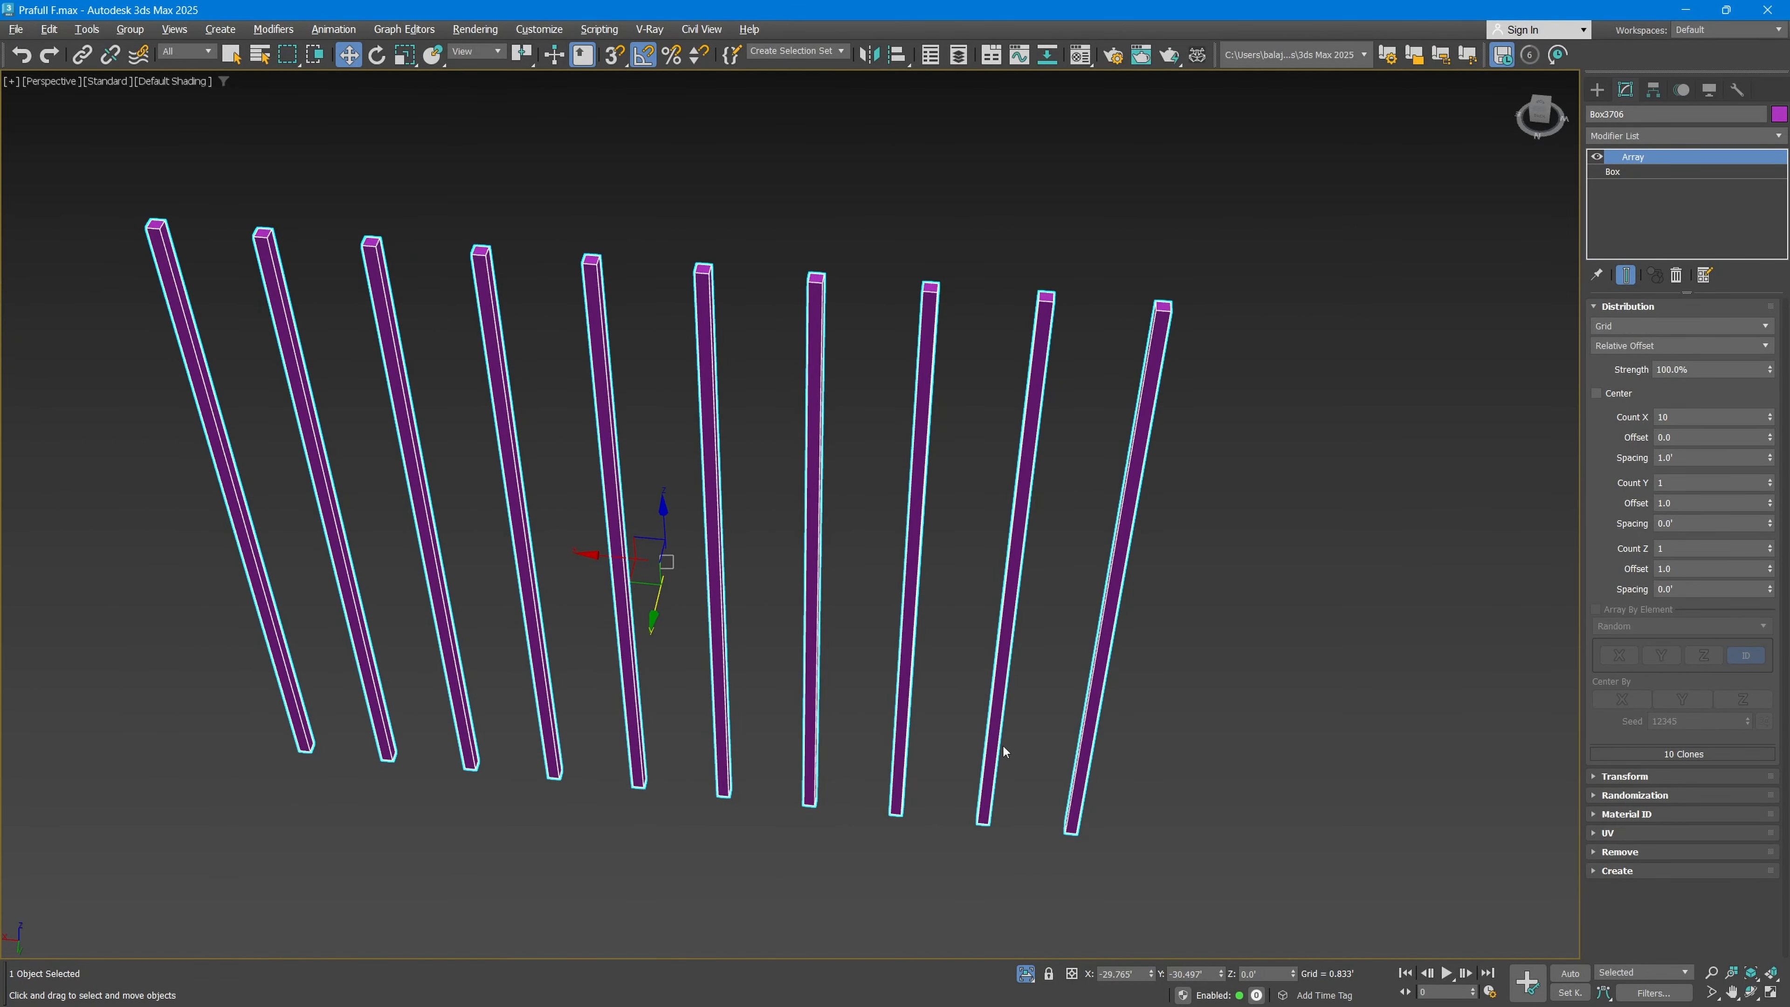
{"action": "middle_click_drag", "start_coordinate": [1003, 752], "coordinate": [856, 712], "text": "alt"}
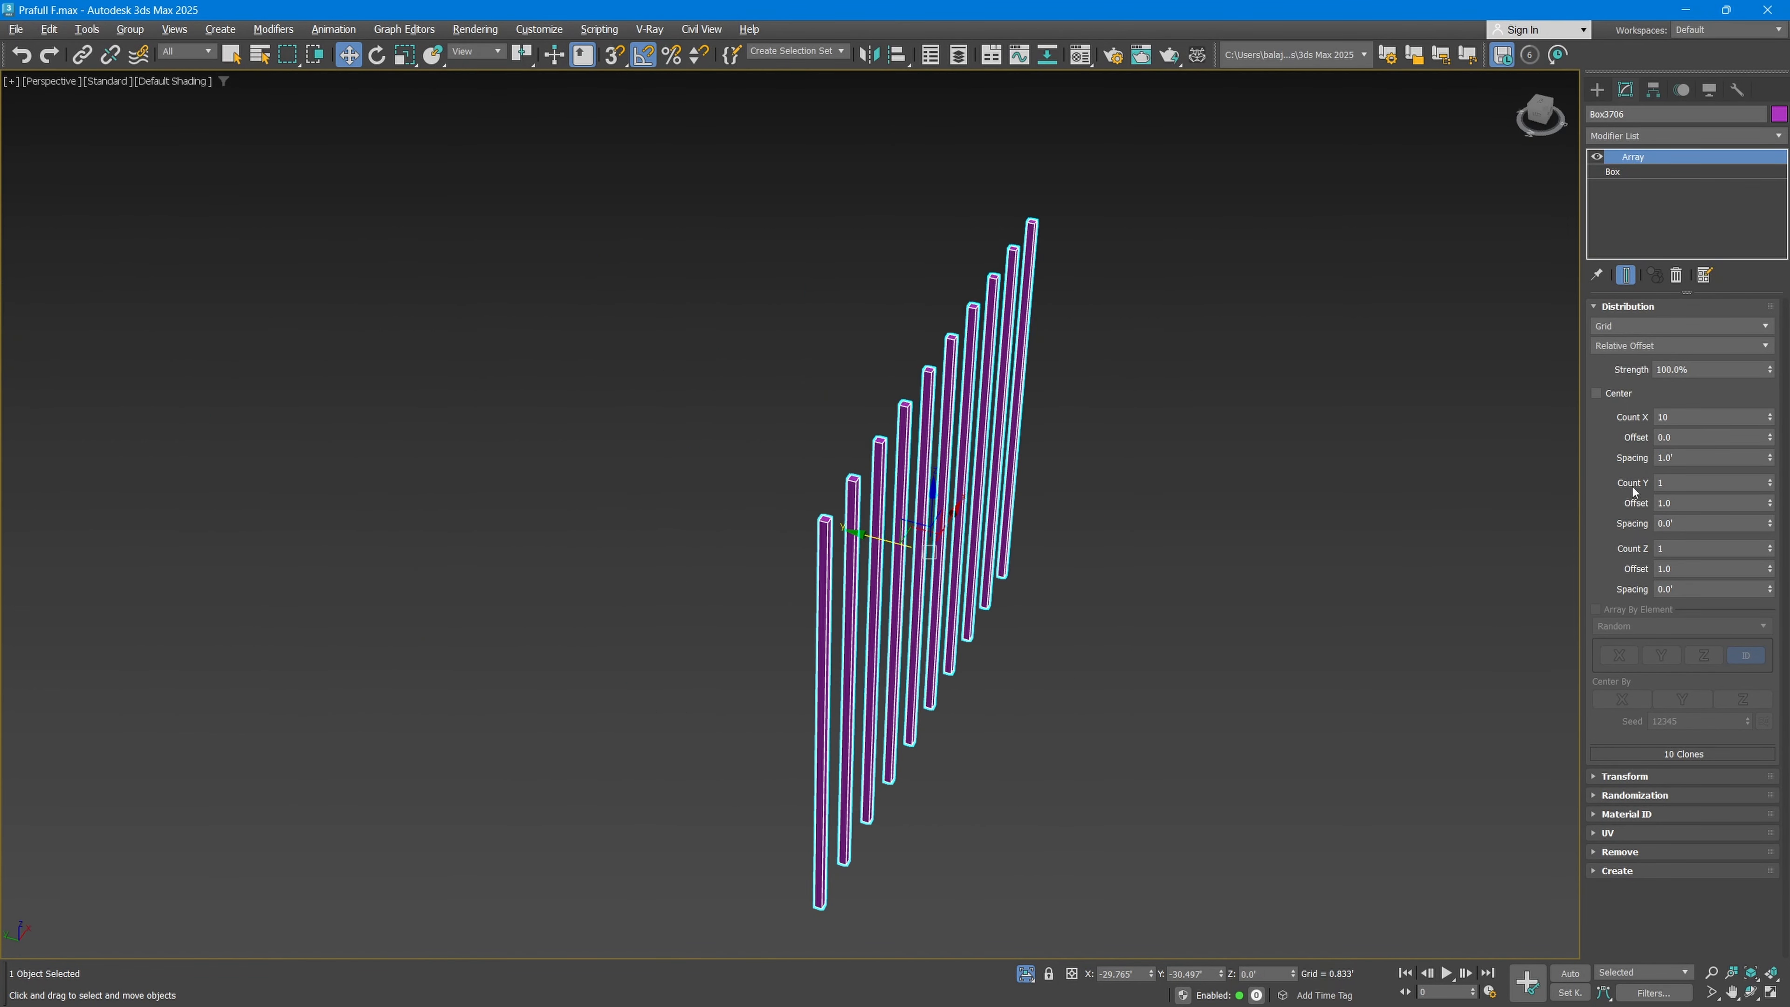
{"action": "left_click", "coordinate": [1658, 484]}
{"action": "scroll", "coordinate": [979, 507], "scroll_direction": "up", "scroll_amount": 3}
{"action": "scroll", "coordinate": [986, 529], "scroll_direction": "up", "scroll_amount": 3}
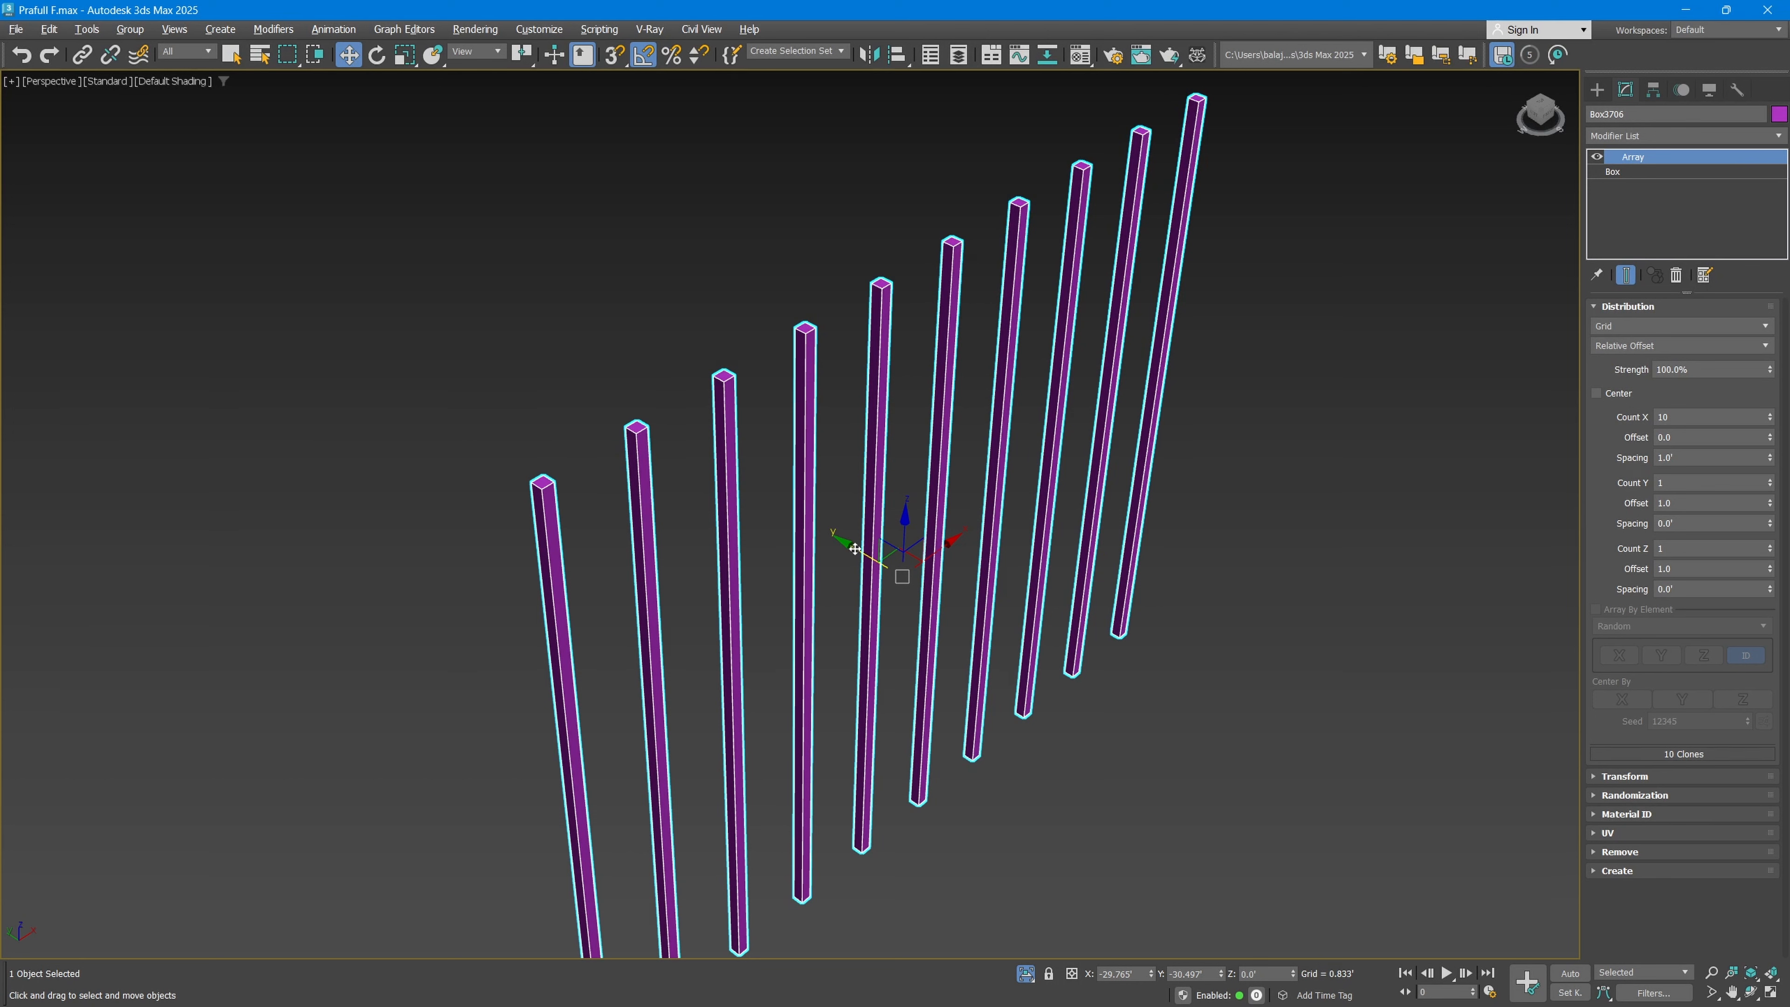
{"action": "double_click", "coordinate": [1679, 485]}
{"action": "type", "text": "10"}
{"action": "key", "text": "Return"}
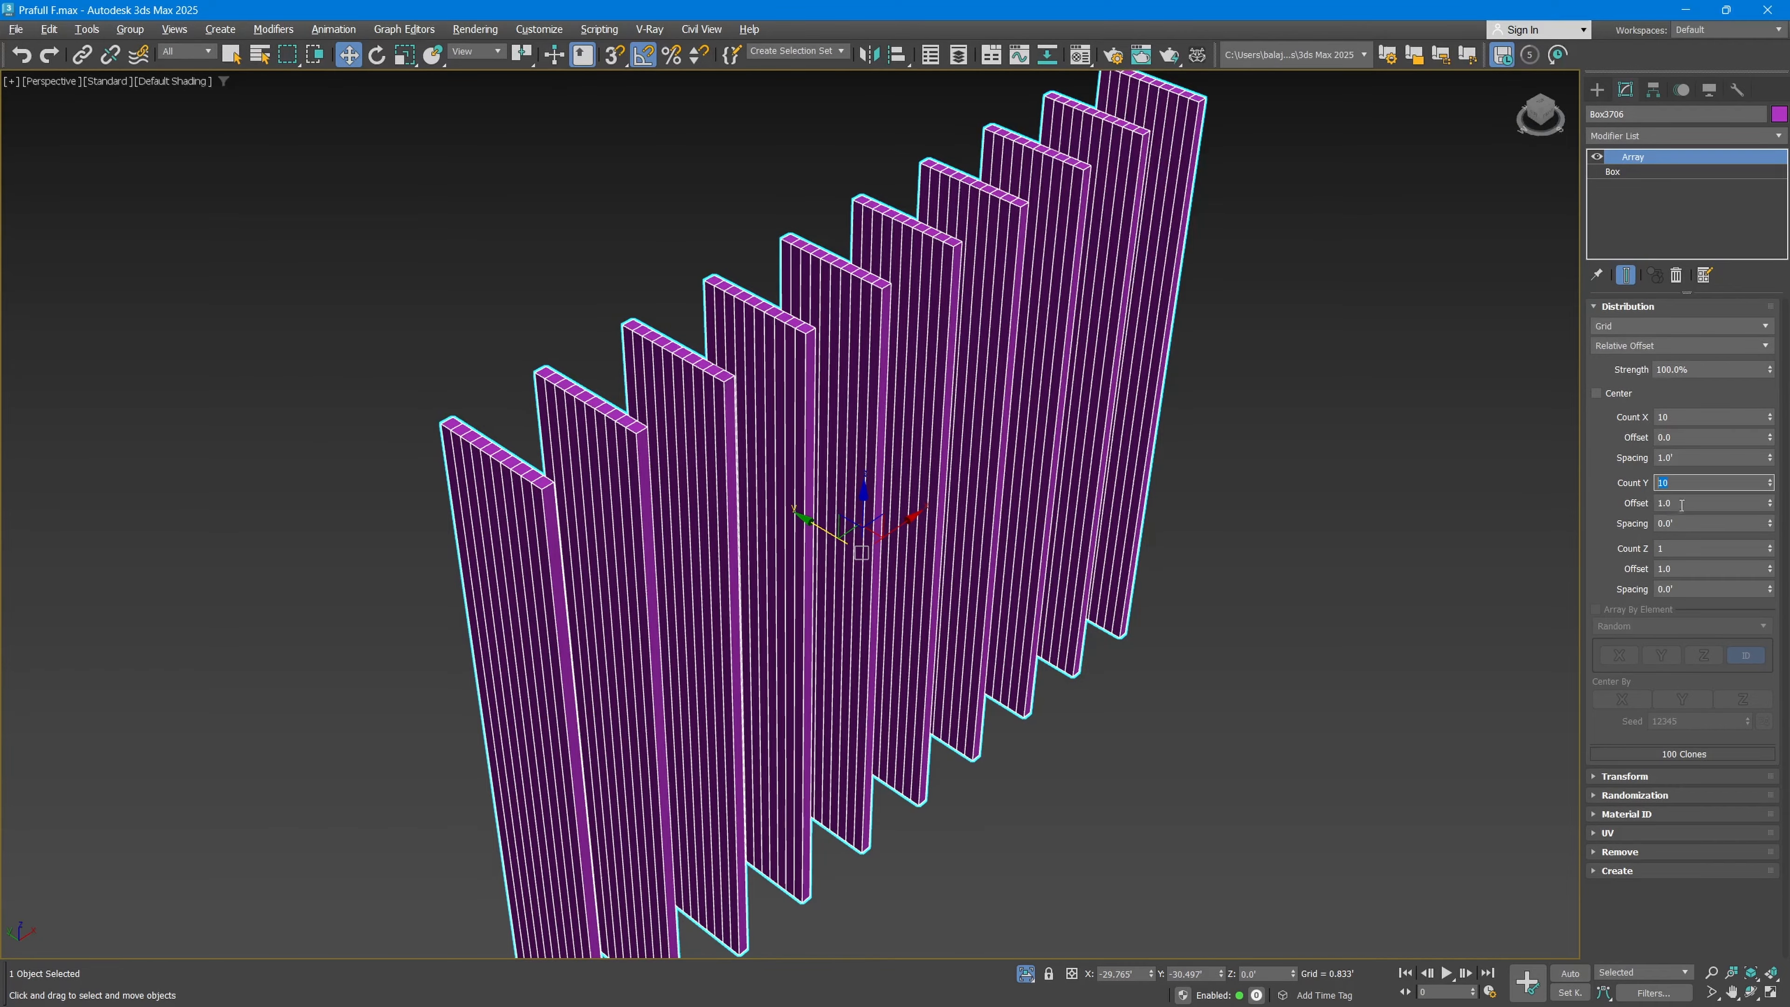
{"action": "left_click", "coordinate": [1683, 523]}
{"action": "type", "text": "1"}
{"action": "key", "text": "Return"}
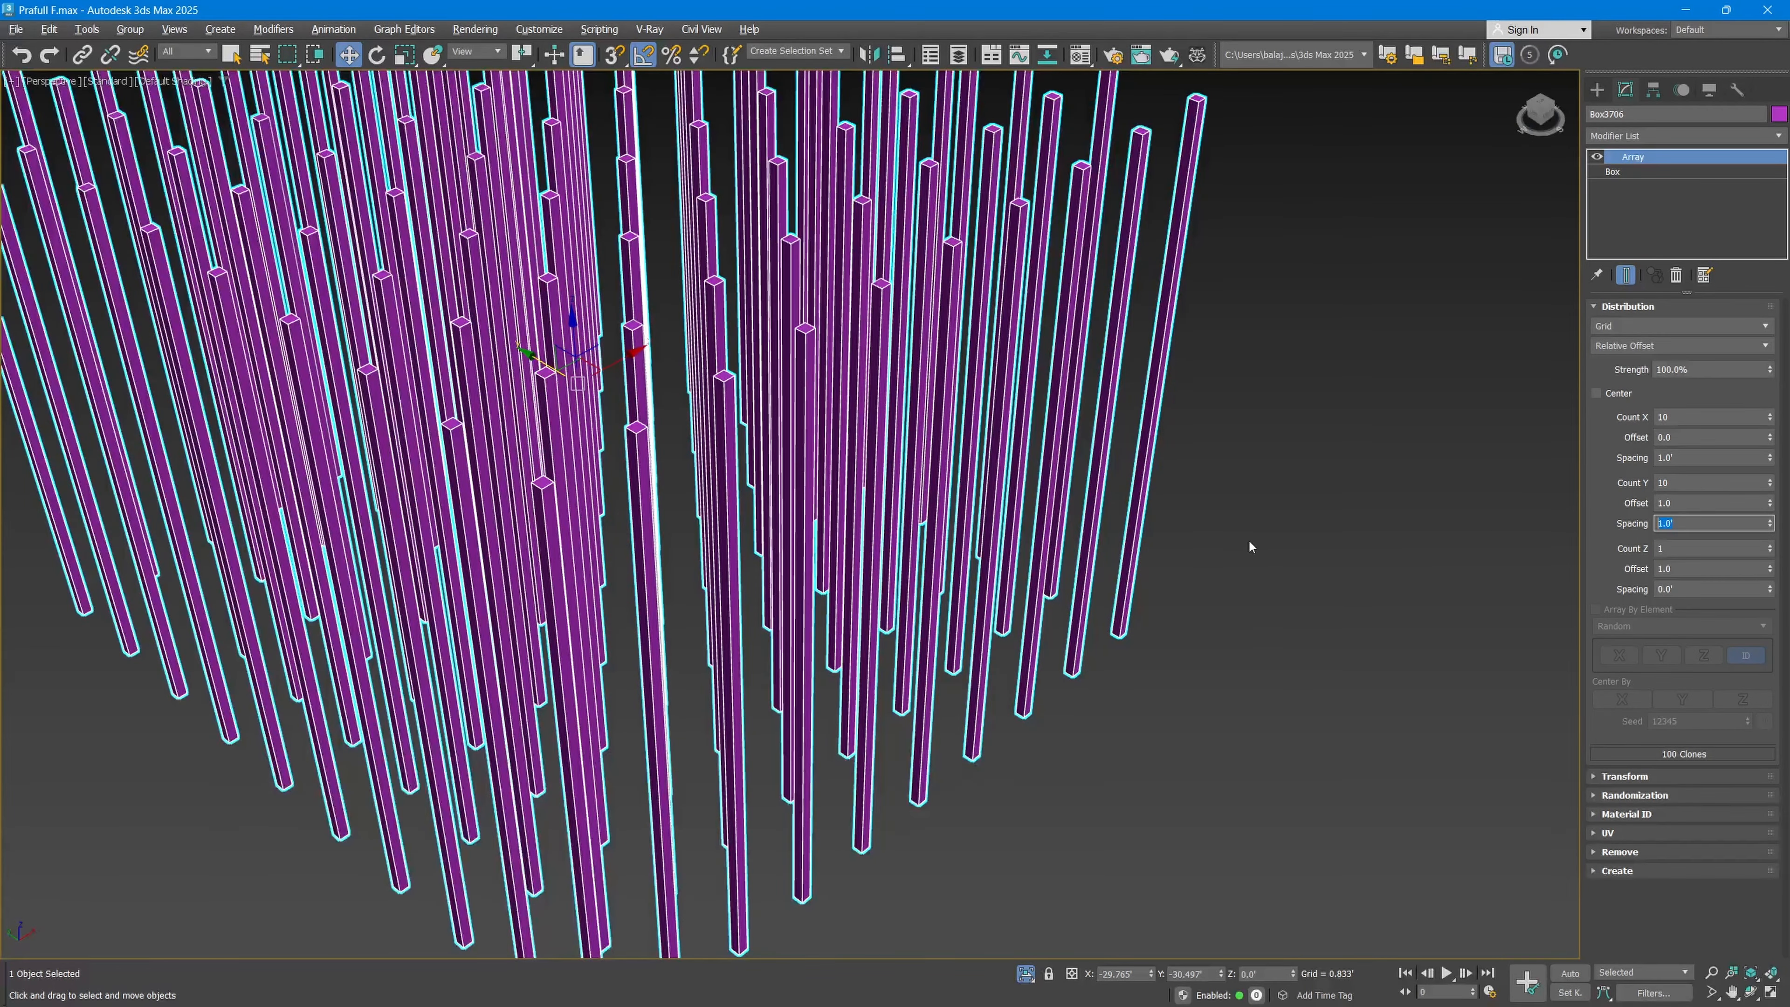
Step: Reset the array's Y count to 1 and its Y spacing to 0.0'
{"action": "scroll", "coordinate": [1249, 547], "scroll_direction": "down", "scroll_amount": 4}
{"action": "middle_click_drag", "start_coordinate": [948, 515], "coordinate": [952, 642], "text": "alt"}
{"action": "scroll", "coordinate": [941, 516], "scroll_direction": "down", "scroll_amount": 5}
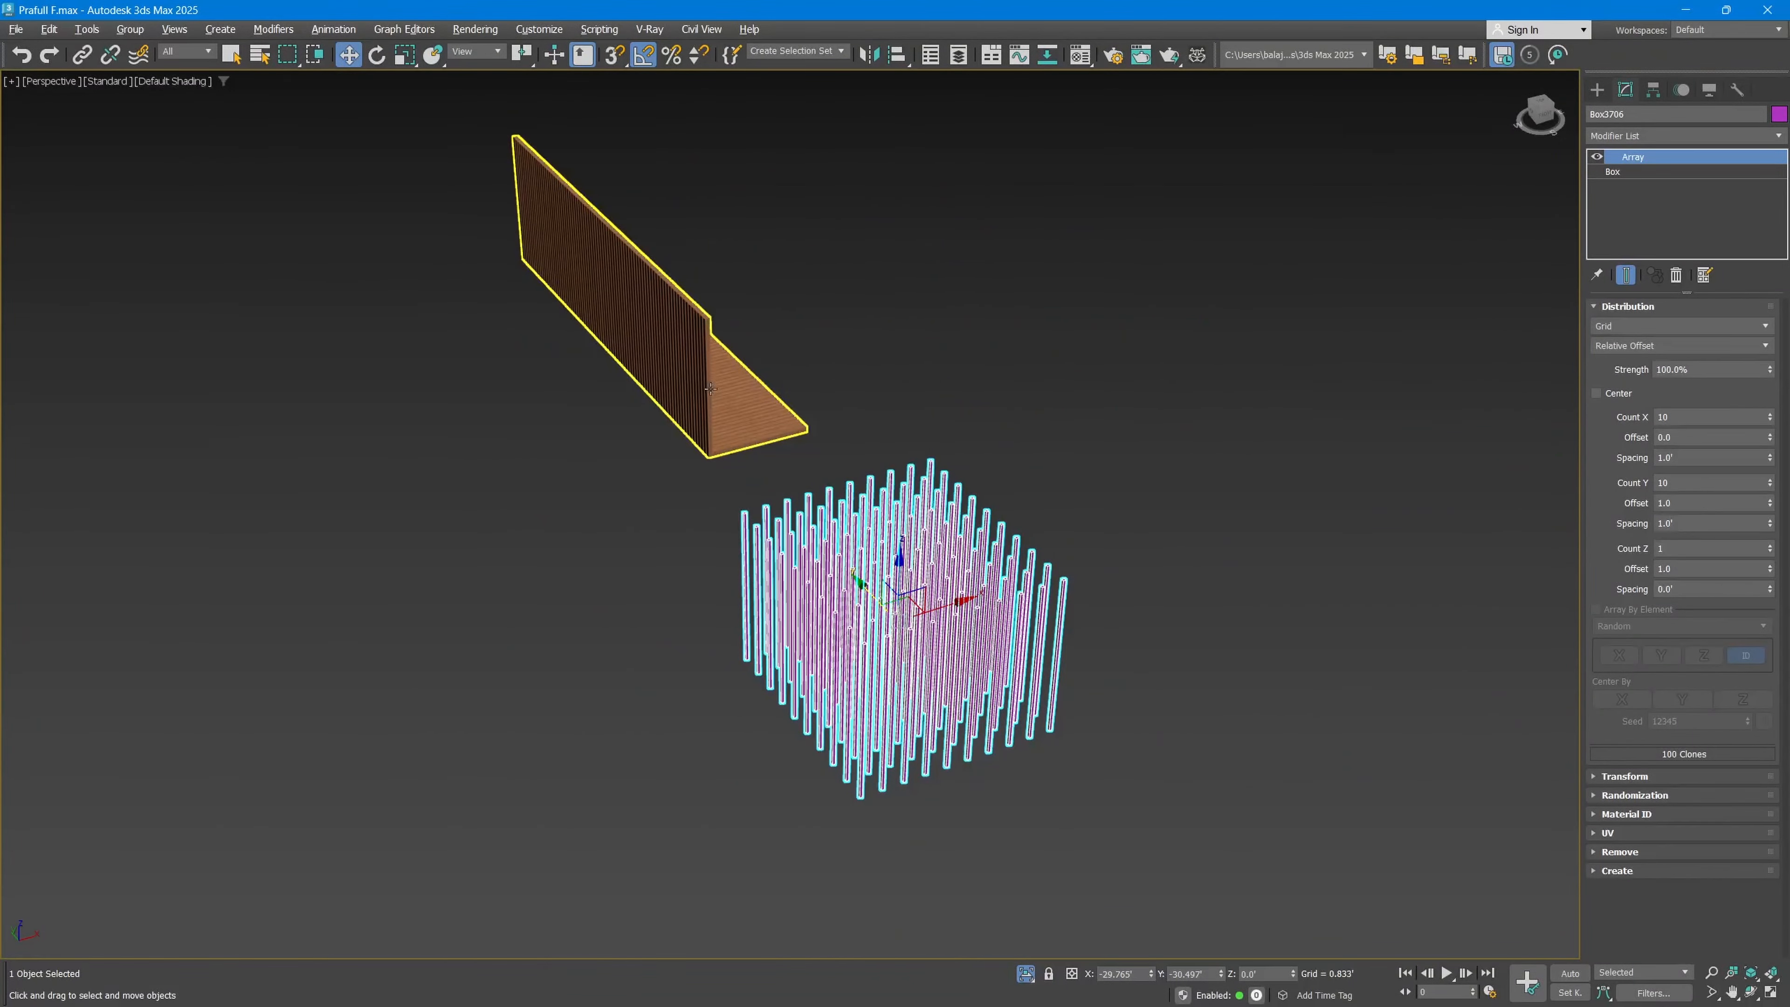
{"action": "right_click", "coordinate": [1770, 487]}
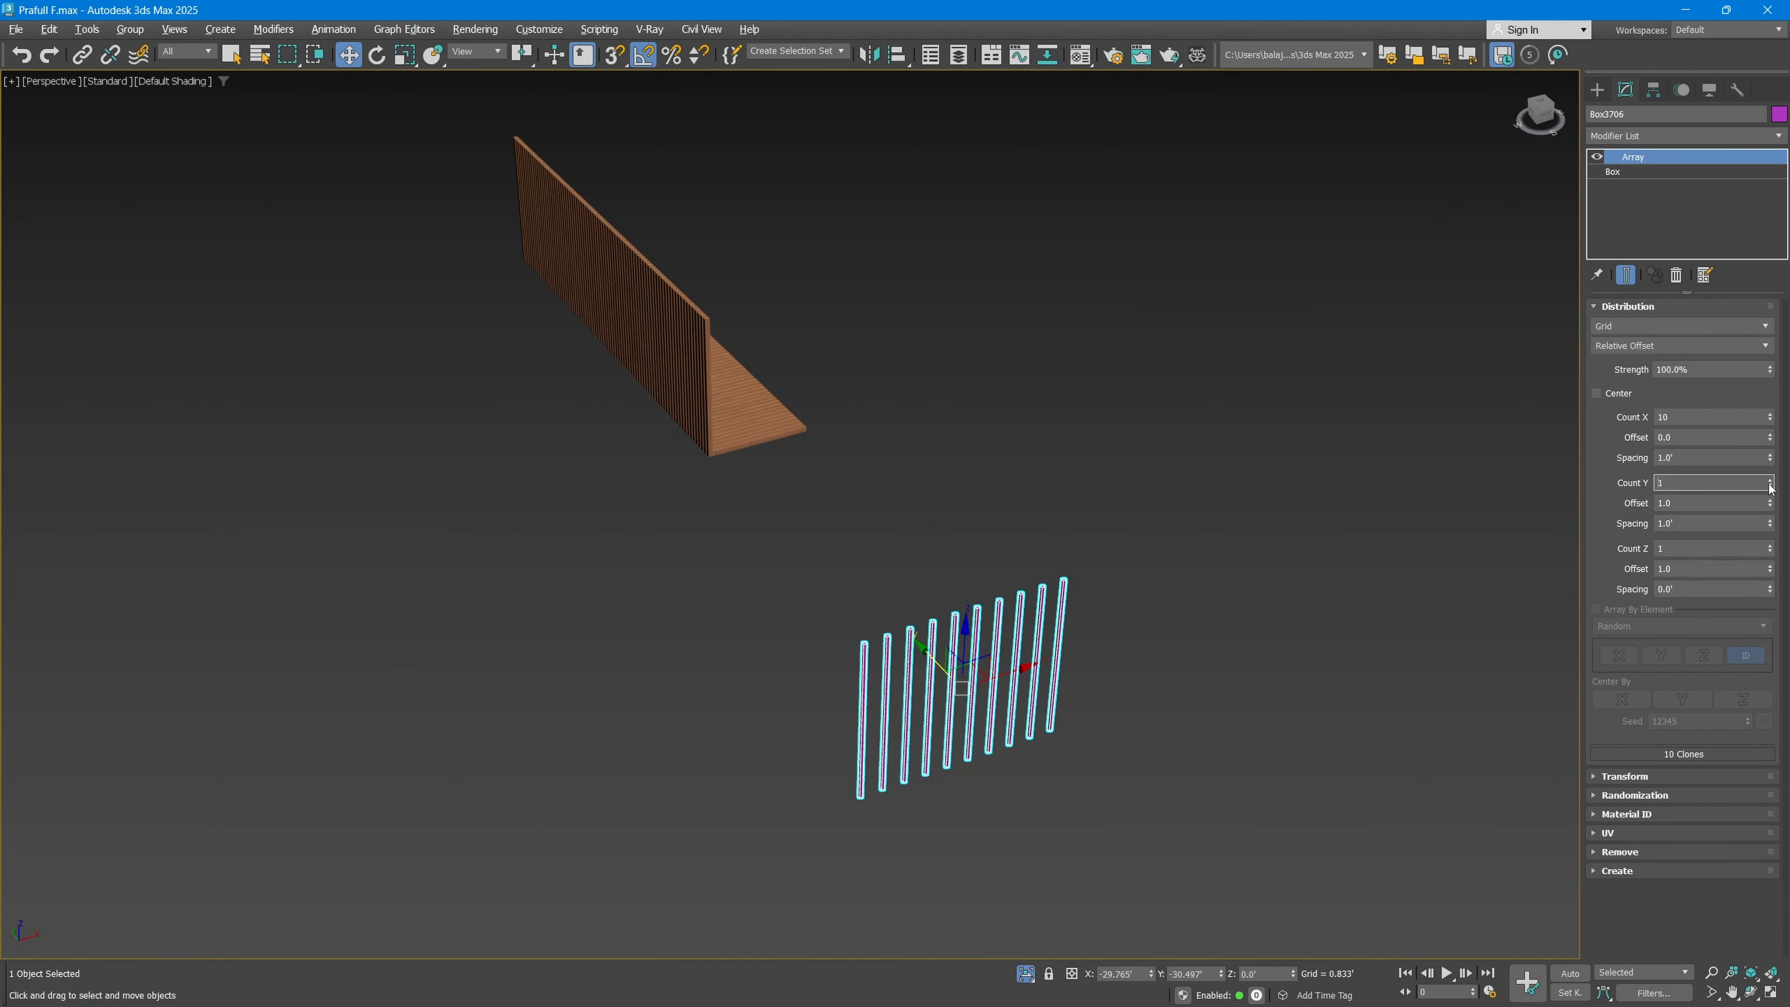
{"action": "right_click", "coordinate": [1770, 523]}
Step: Clone the slat row along the Y axis as a single independent Copy
{"action": "middle_click_drag", "start_coordinate": [1017, 715], "coordinate": [1107, 695], "text": "alt"}
{"action": "left_click_drag", "start_coordinate": [919, 680], "coordinate": [1001, 695], "text": "shift"}
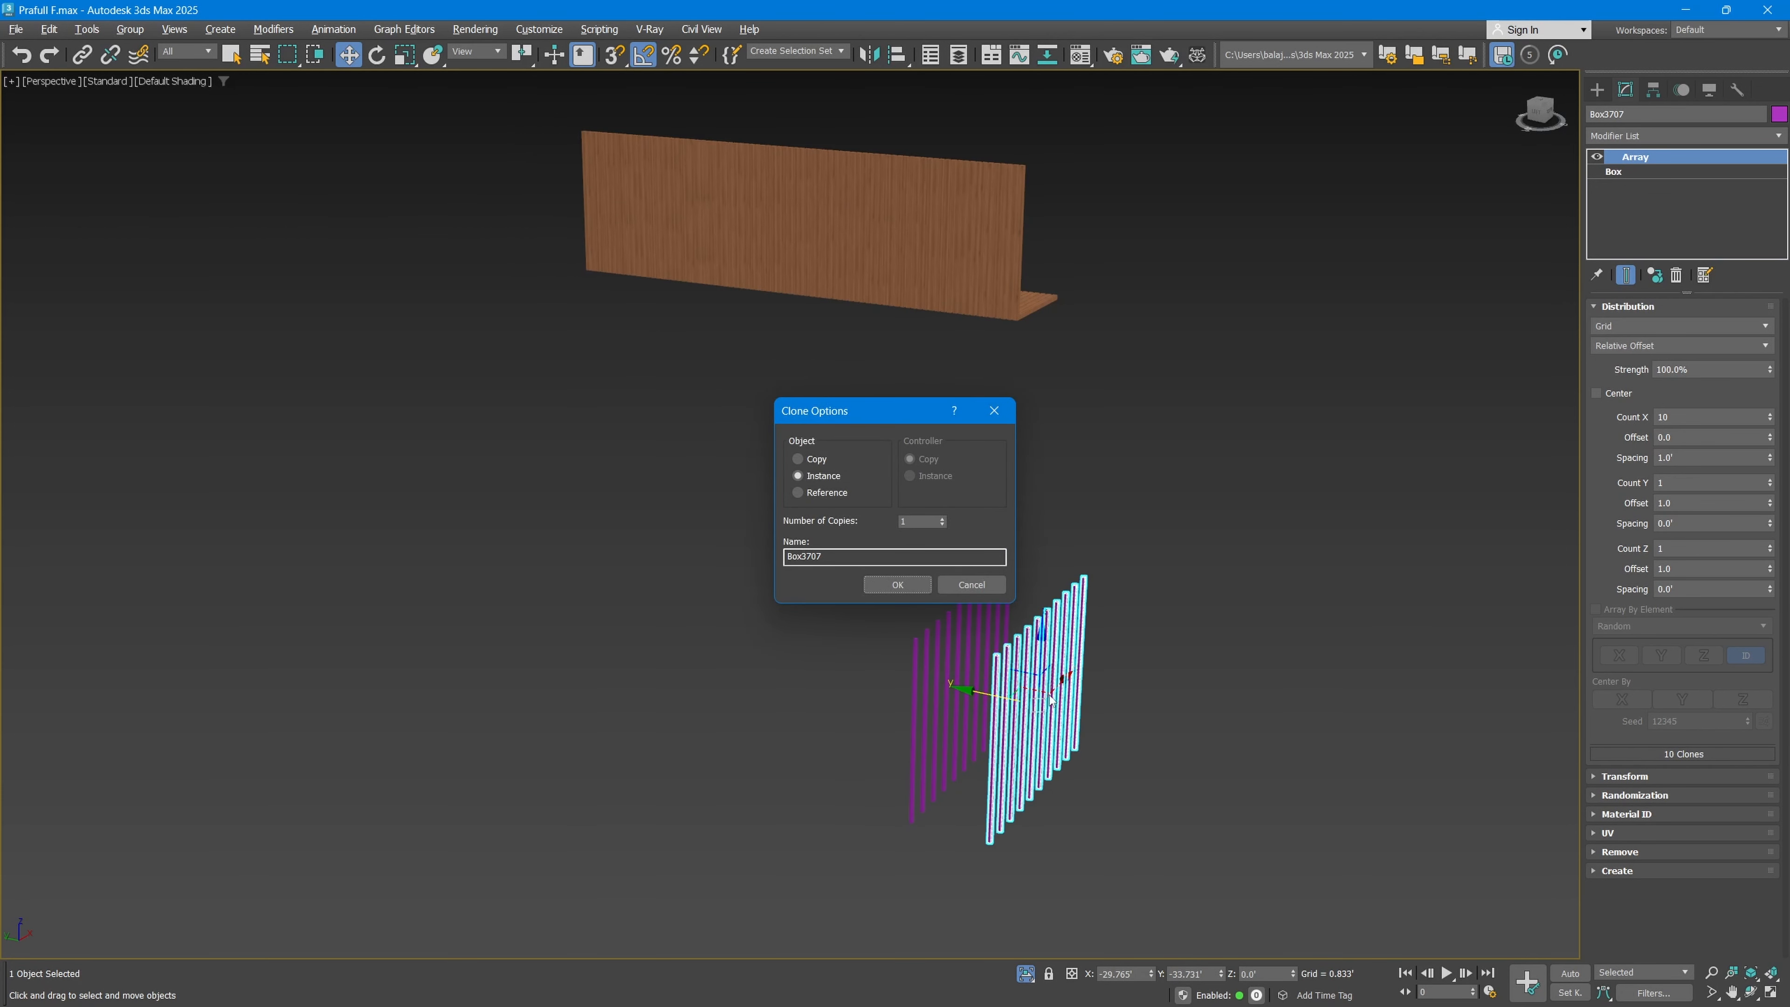
{"action": "left_click", "coordinate": [800, 459]}
{"action": "left_click", "coordinate": [903, 587]}
Step: Rotate the copied slat row so that its slats lie horizontally, perpendicular to the upright row
{"action": "middle_click_drag", "start_coordinate": [1070, 693], "coordinate": [1082, 725], "text": "alt"}
{"action": "scroll", "coordinate": [1081, 725], "scroll_direction": "up", "scroll_amount": 3}
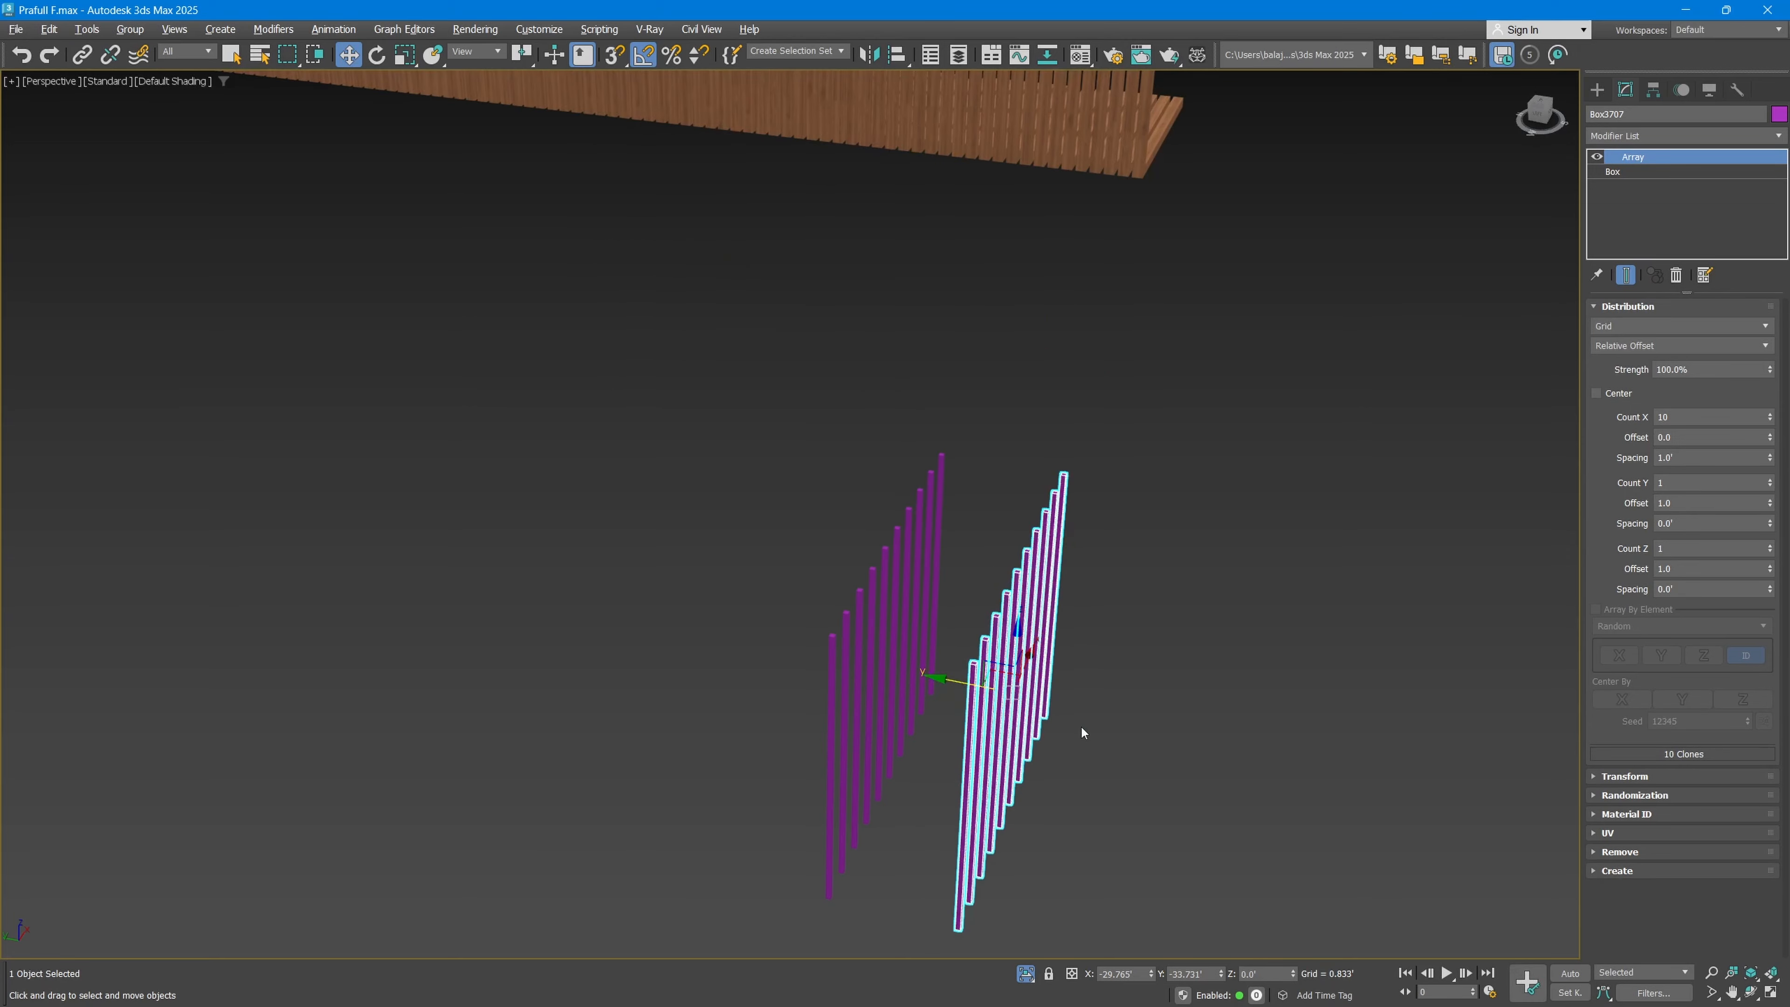
{"action": "key", "text": "e"}
{"action": "left_click_drag", "start_coordinate": [988, 895], "coordinate": [940, 856]}
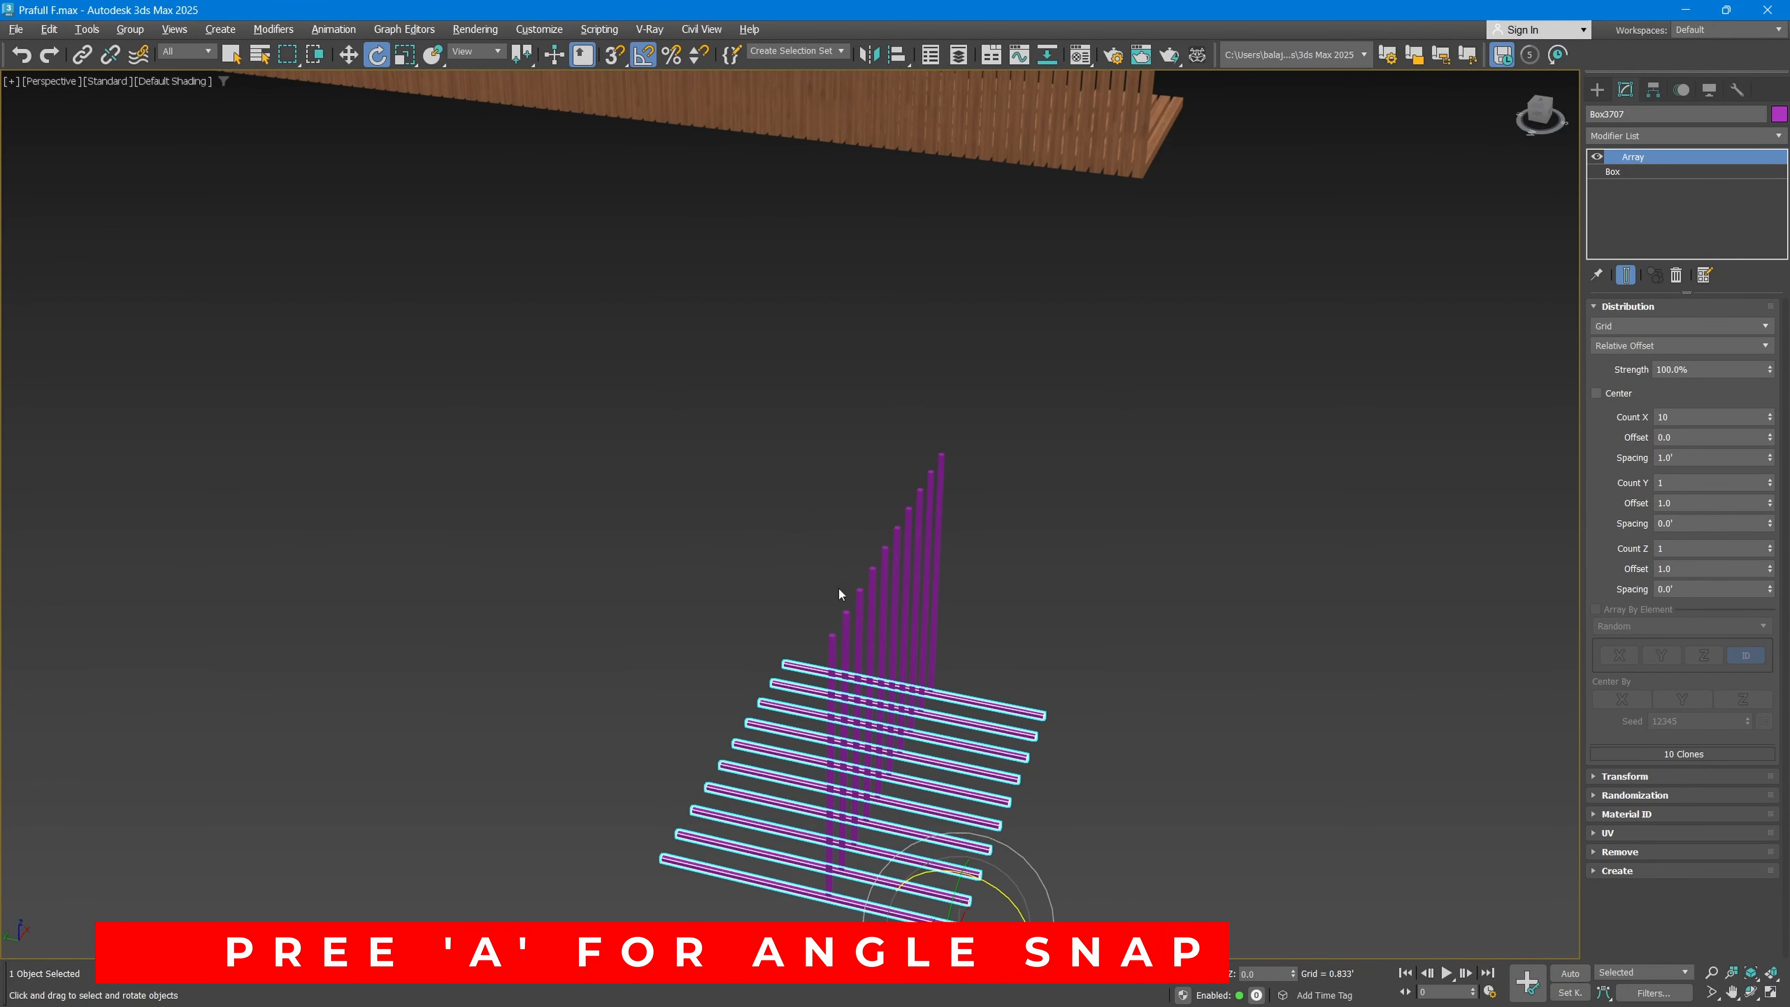
Step: Turn on 3D snapping for the Move tool and enable Vertex as a snap type
{"action": "middle_click_drag", "start_coordinate": [839, 591], "coordinate": [874, 494]}
{"action": "key", "text": "w"}
{"action": "scroll", "coordinate": [994, 762], "scroll_direction": "up", "scroll_amount": 3}
{"action": "key", "text": "s"}
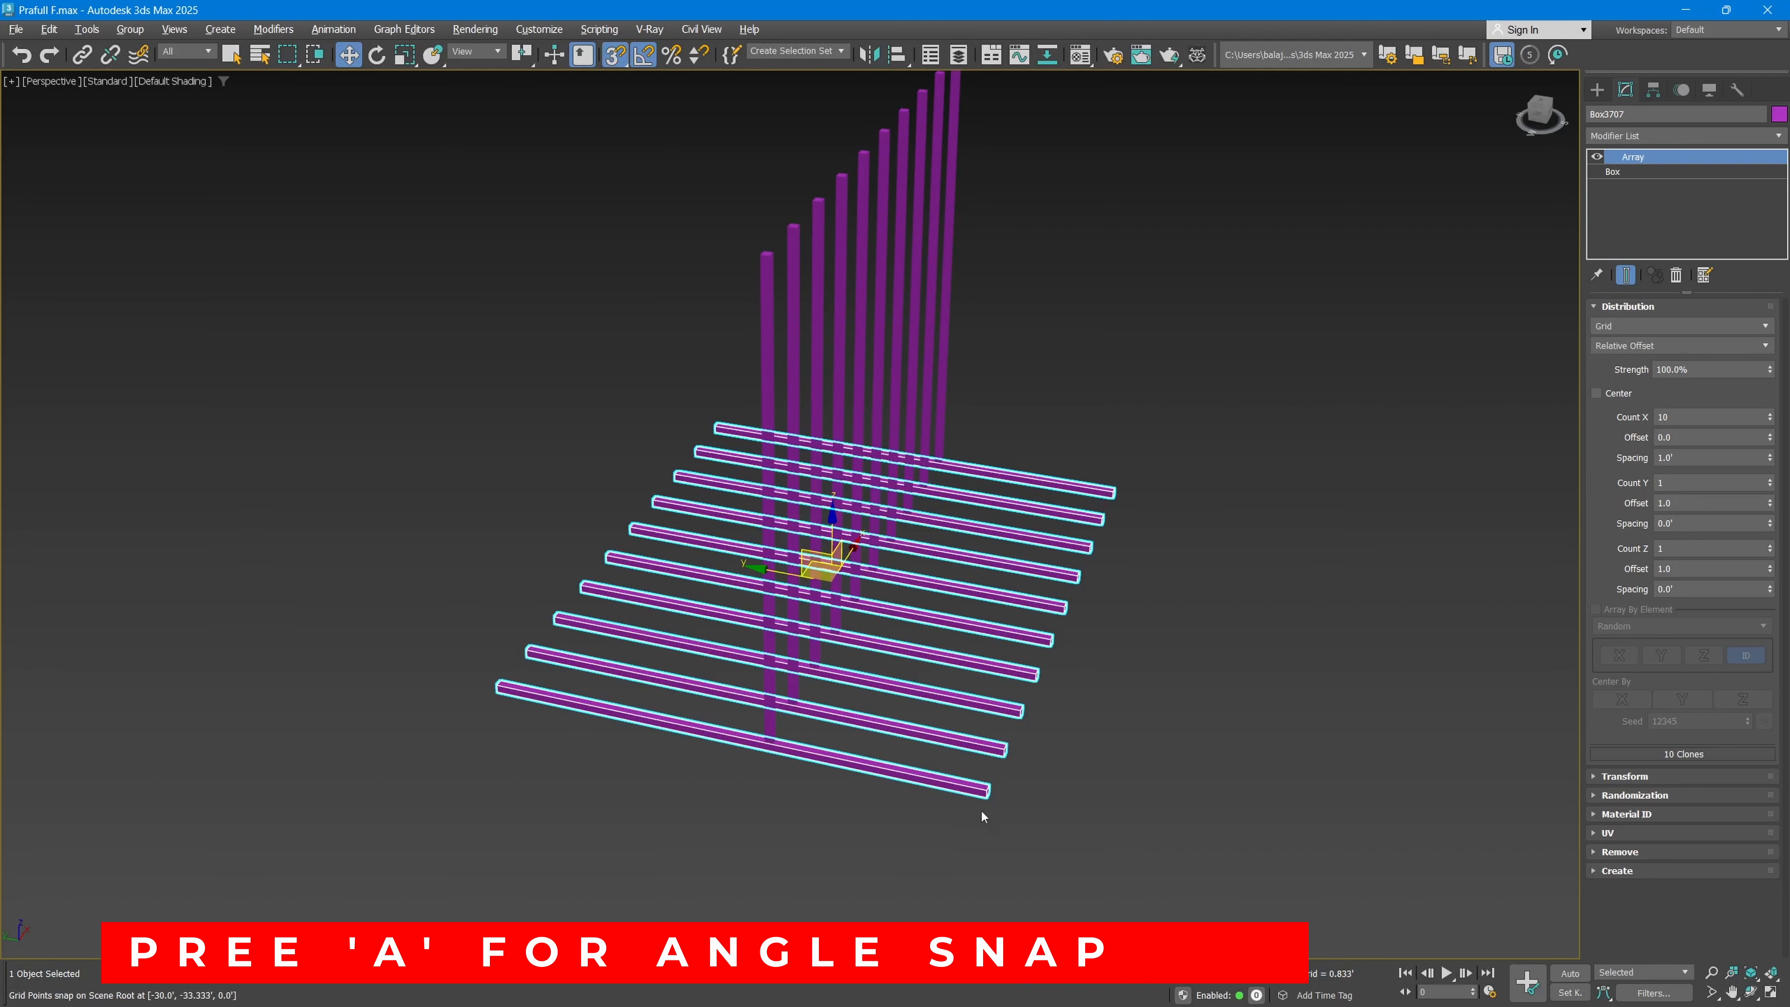
{"action": "right_click", "coordinate": [614, 60]}
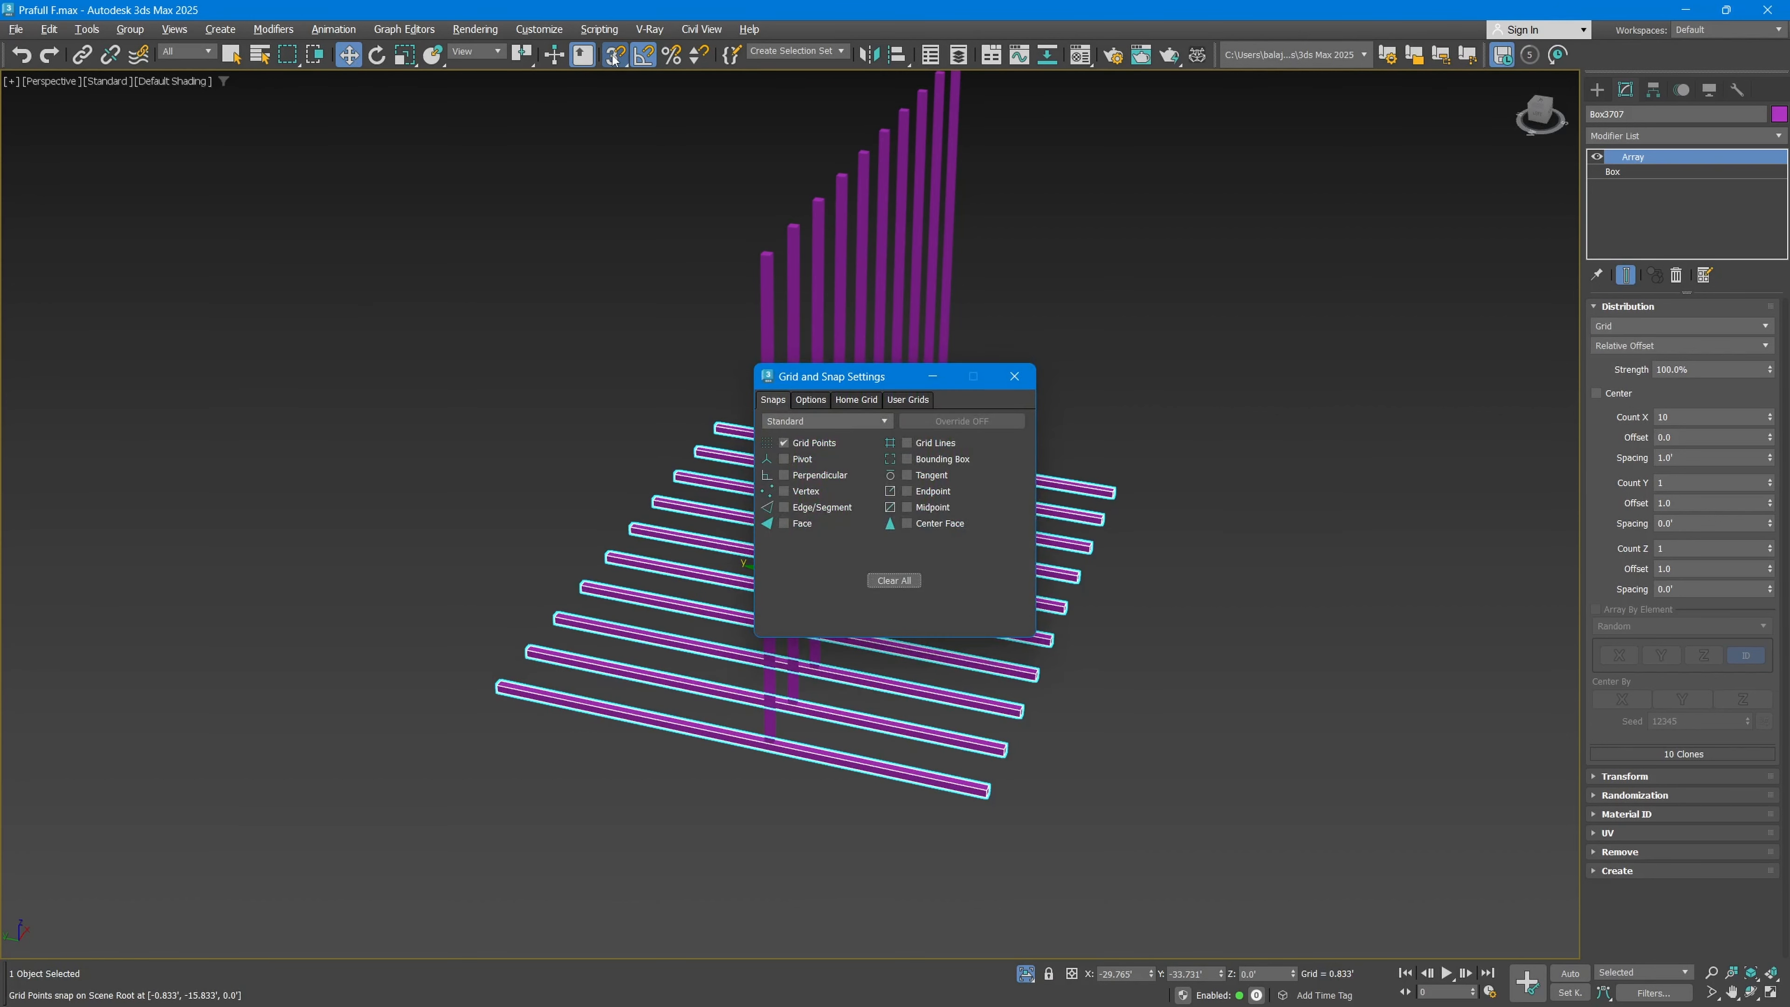
{"action": "left_click", "coordinate": [1012, 377]}
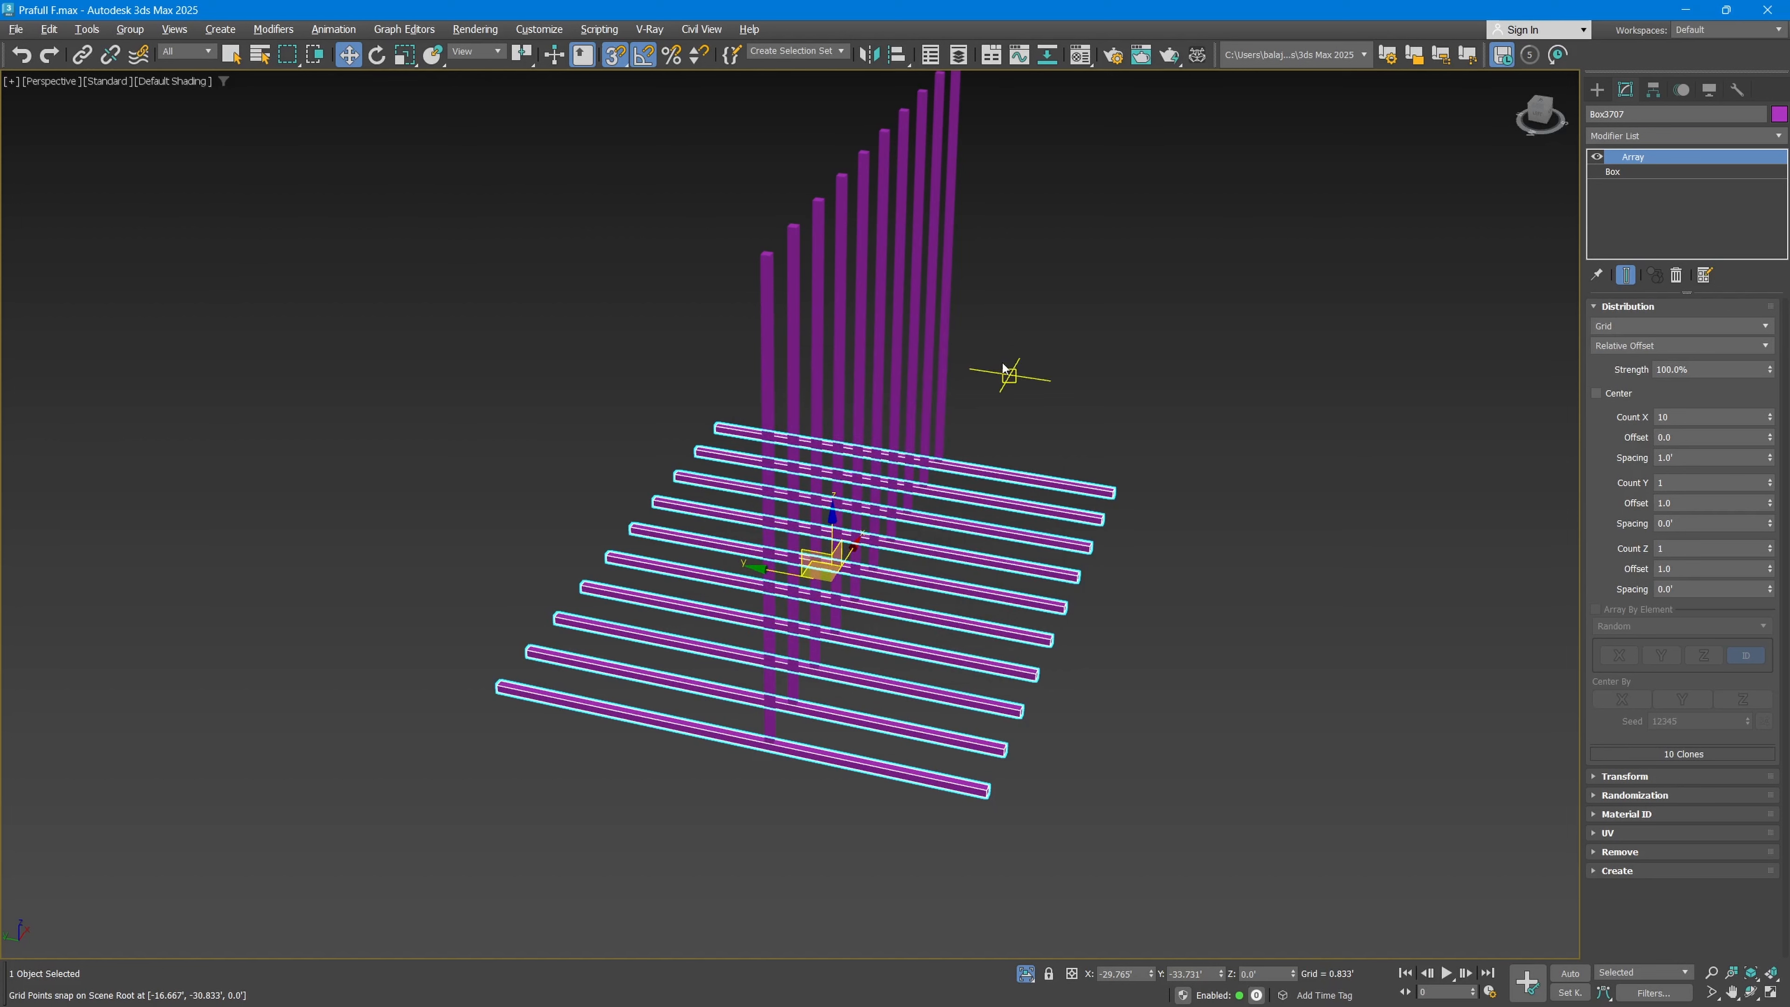
{"action": "right_click", "coordinate": [618, 58]}
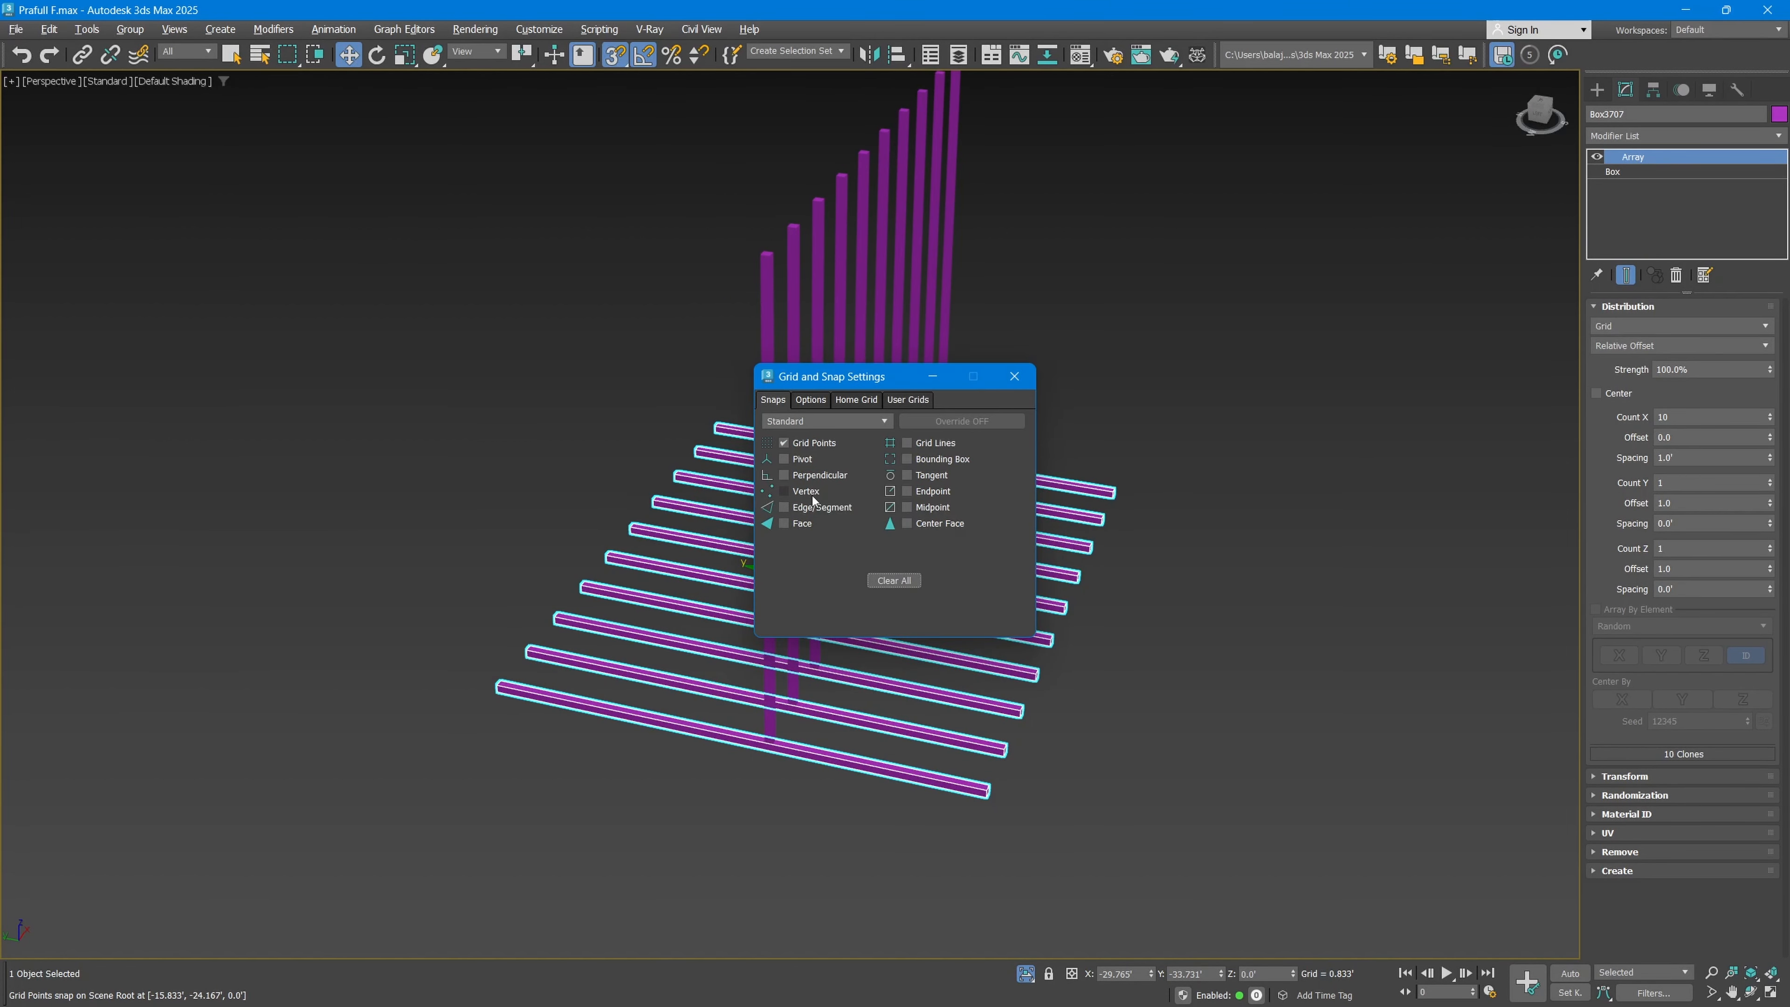
{"action": "left_click", "coordinate": [1014, 376]}
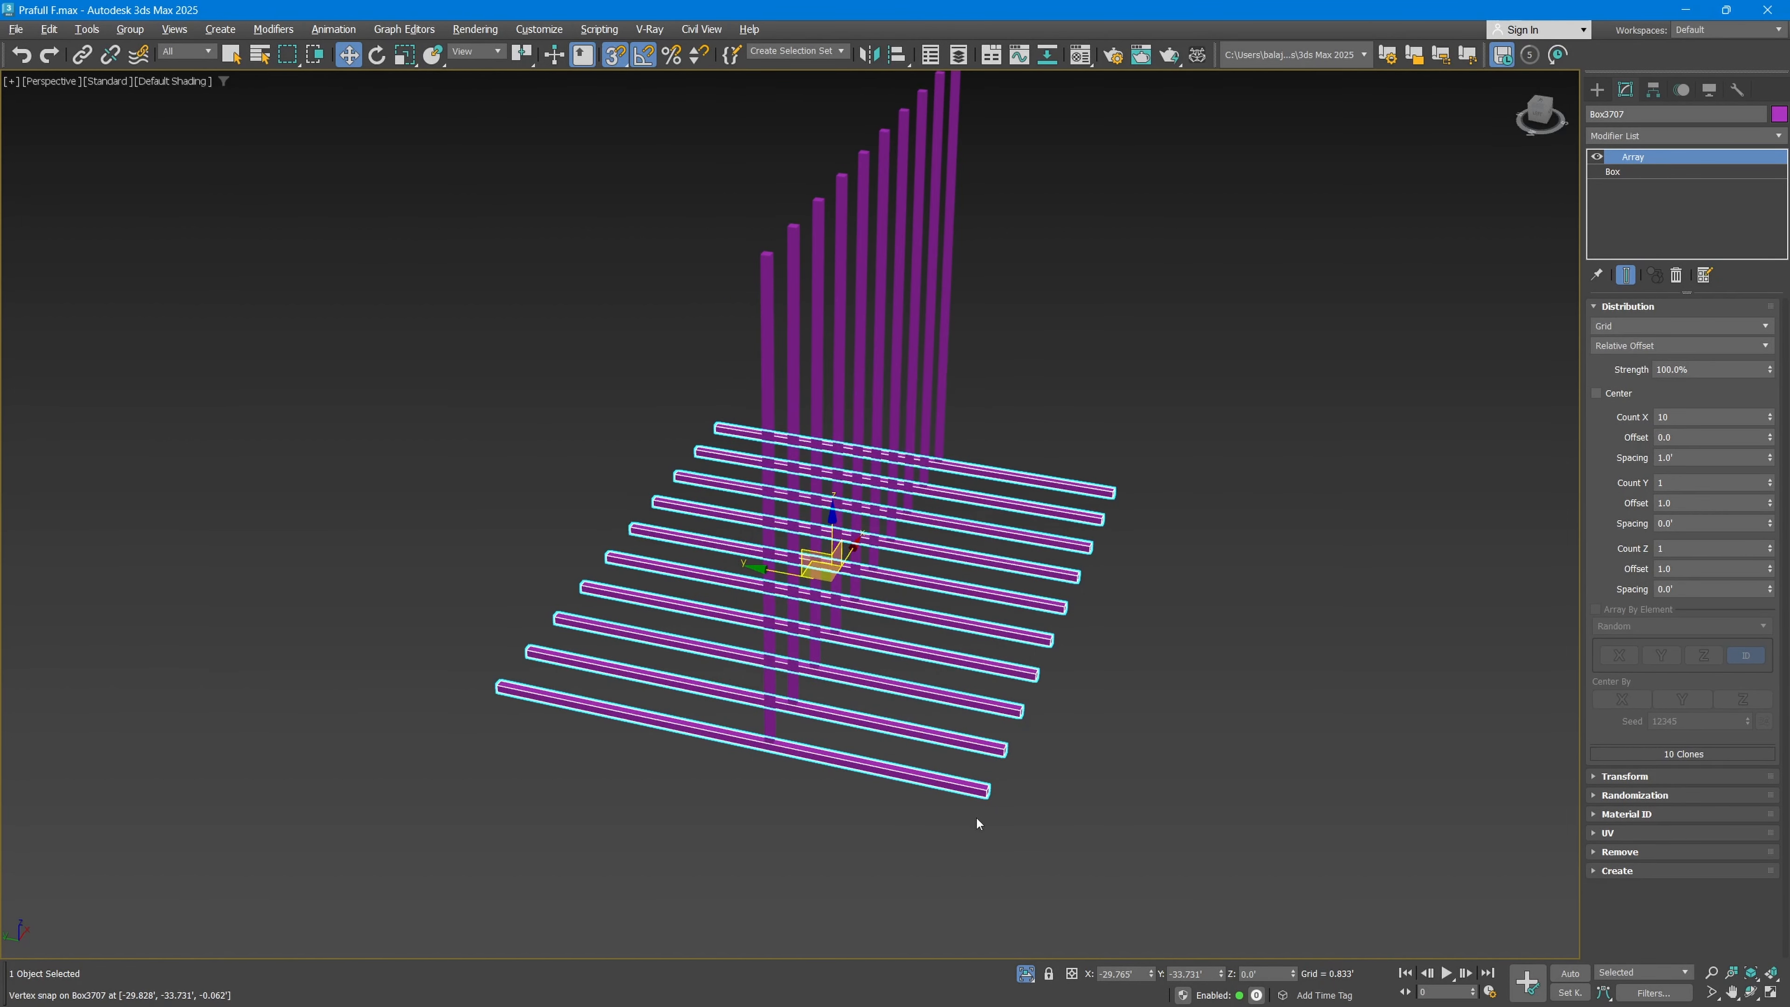
Step: Snap the horizontal row's end corner onto the top corner of the nearest upright slat, and select both rows together
{"action": "left_click_drag", "start_coordinate": [985, 794], "coordinate": [767, 256]}
{"action": "left_click", "coordinate": [1150, 395]}
{"action": "scroll", "coordinate": [1150, 395], "scroll_direction": "down", "scroll_amount": 4}
{"action": "middle_click_drag", "start_coordinate": [1151, 394], "coordinate": [1038, 441]}
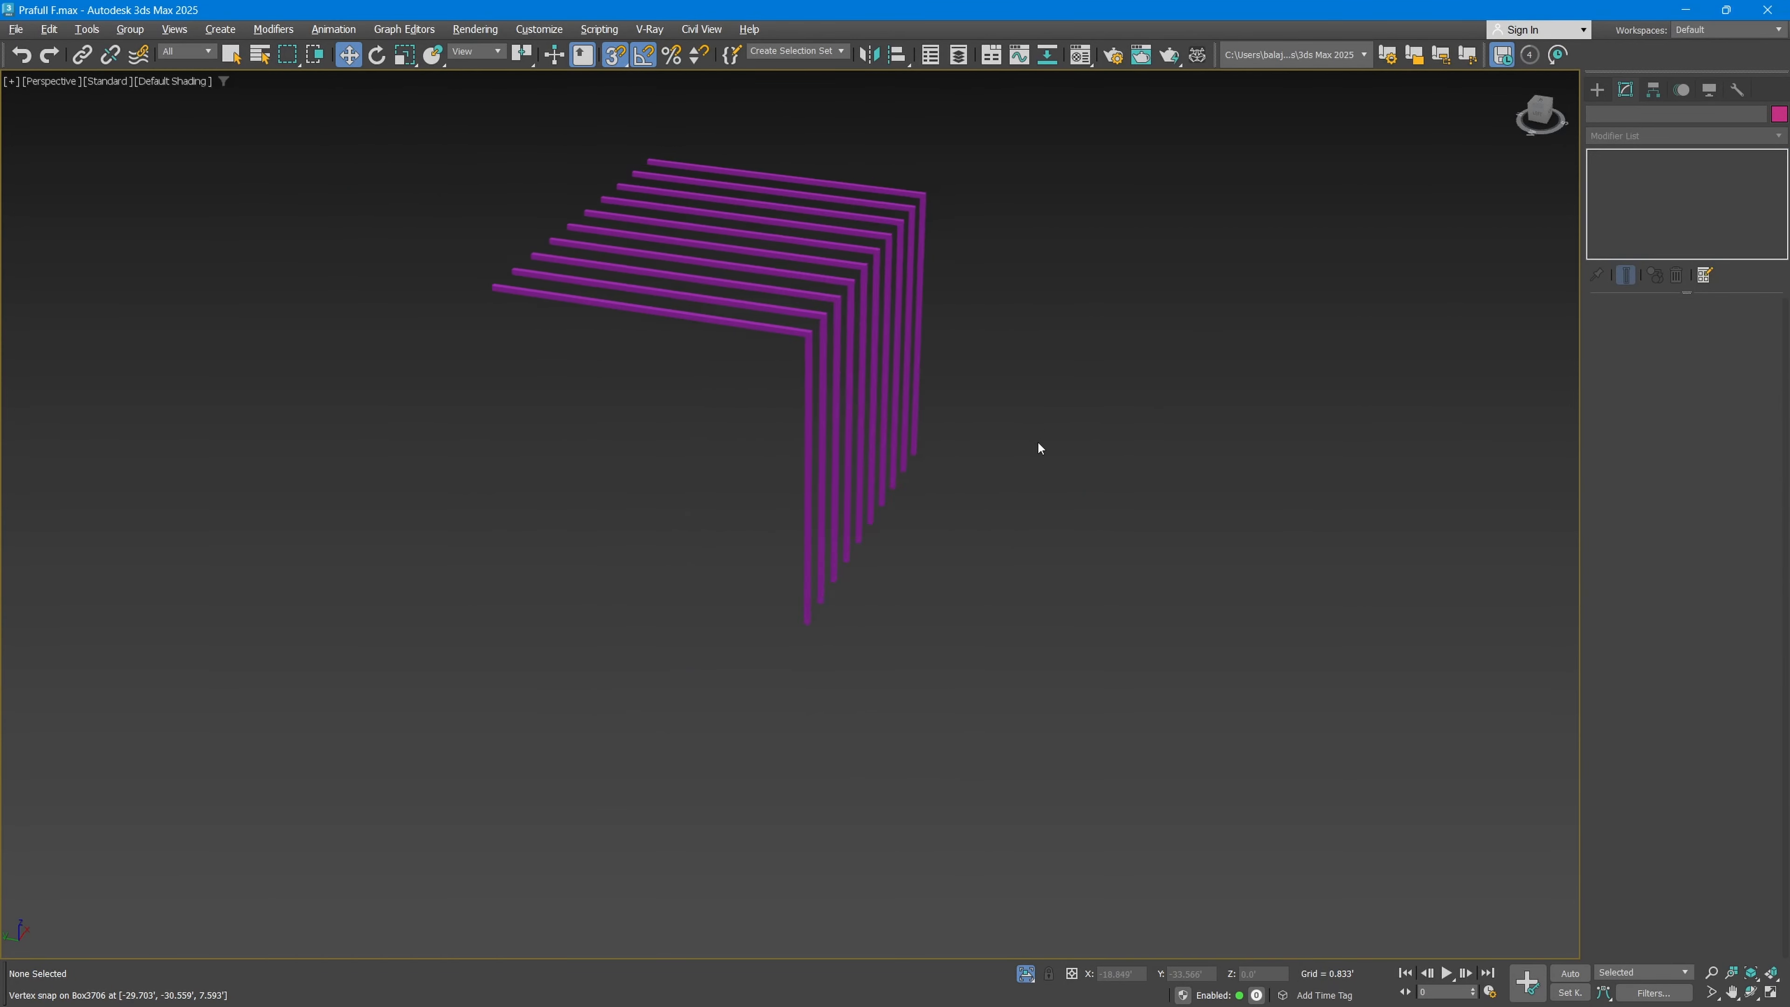
{"action": "left_click_drag", "start_coordinate": [1038, 441], "coordinate": [634, 212]}
{"action": "scroll", "coordinate": [634, 211], "scroll_direction": "up", "scroll_amount": 4}
{"action": "middle_click_drag", "start_coordinate": [1043, 521], "coordinate": [947, 547], "text": "alt"}
{"action": "scroll", "coordinate": [913, 547], "scroll_direction": "down", "scroll_amount": 5}
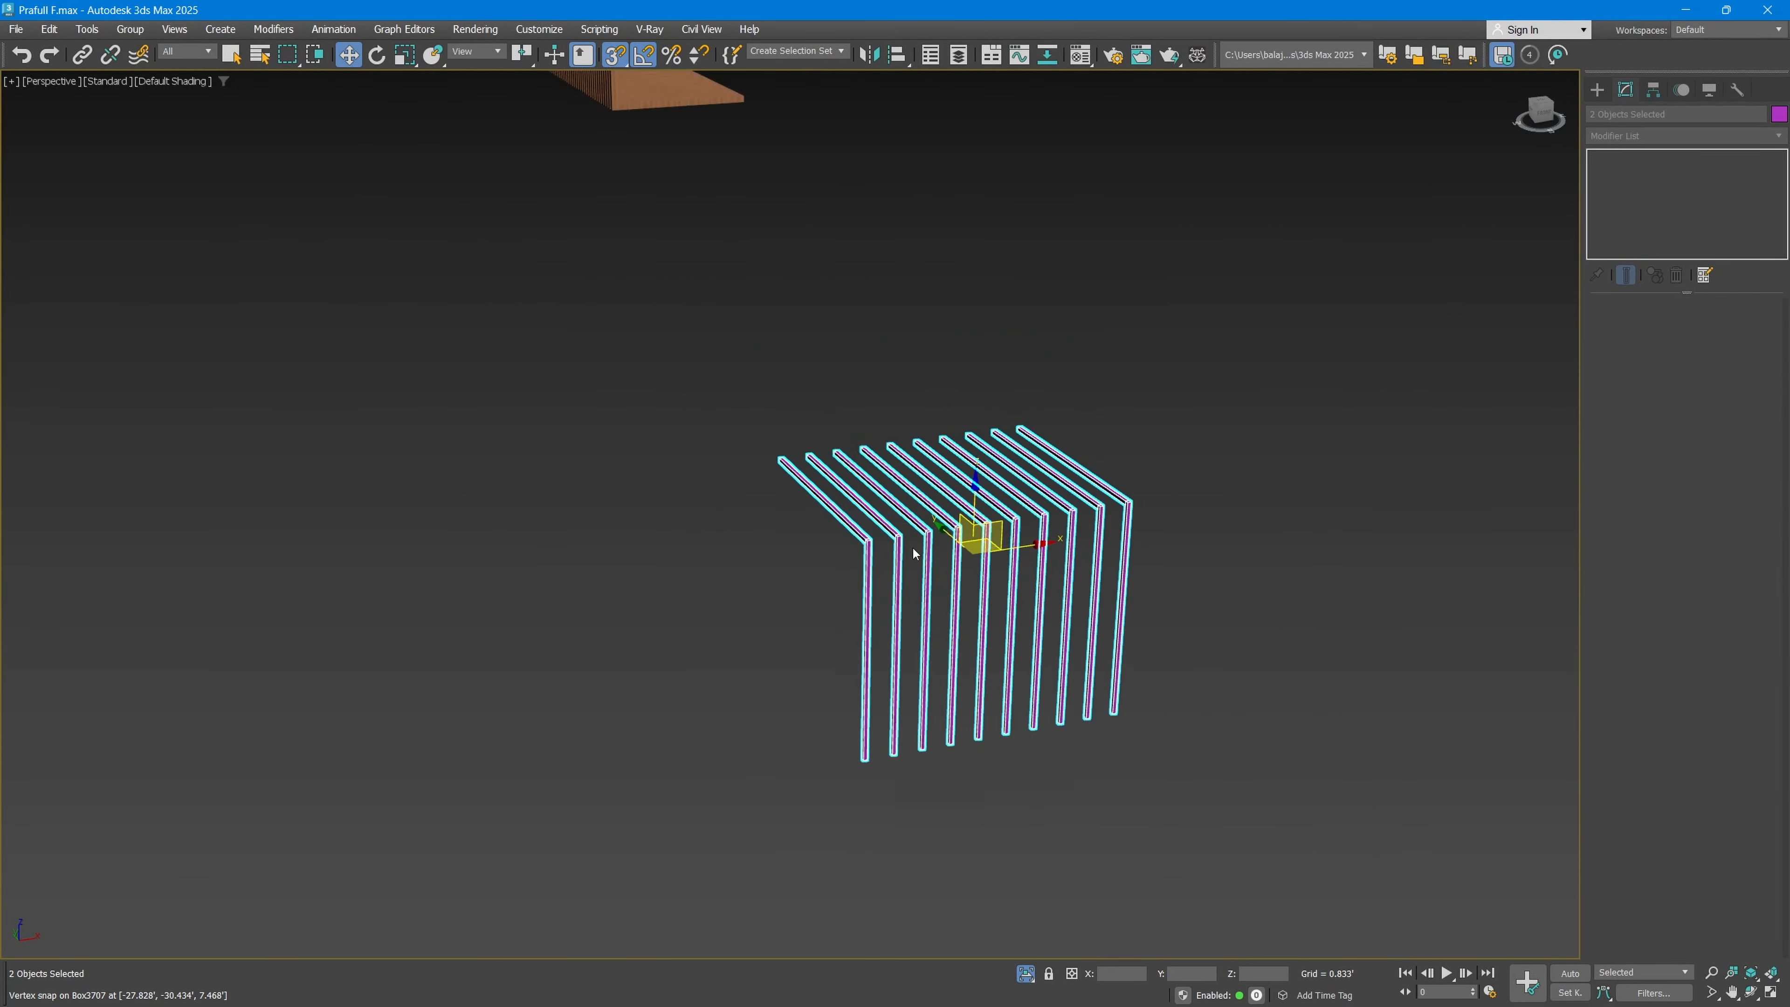
{"action": "middle_click_drag", "start_coordinate": [767, 247], "coordinate": [774, 371]}
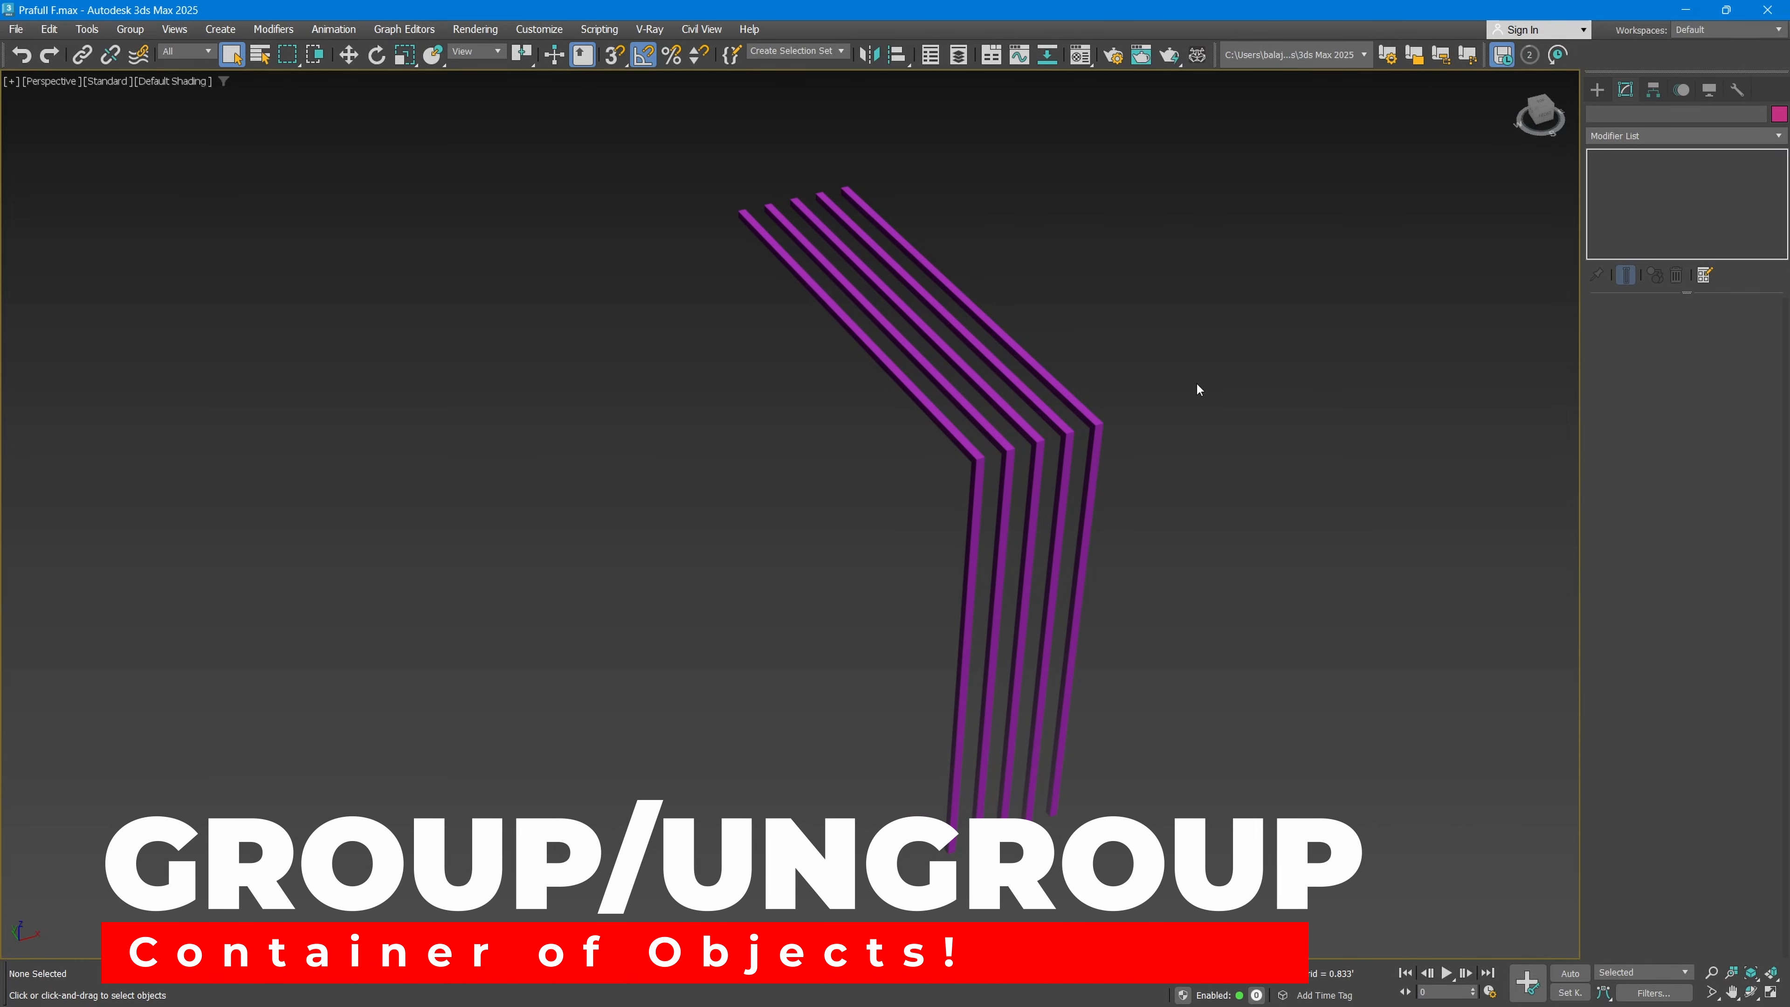
Step: Select all ten slats of the bent frame and start grouping them
{"action": "left_click_drag", "start_coordinate": [963, 516], "coordinate": [938, 504]}
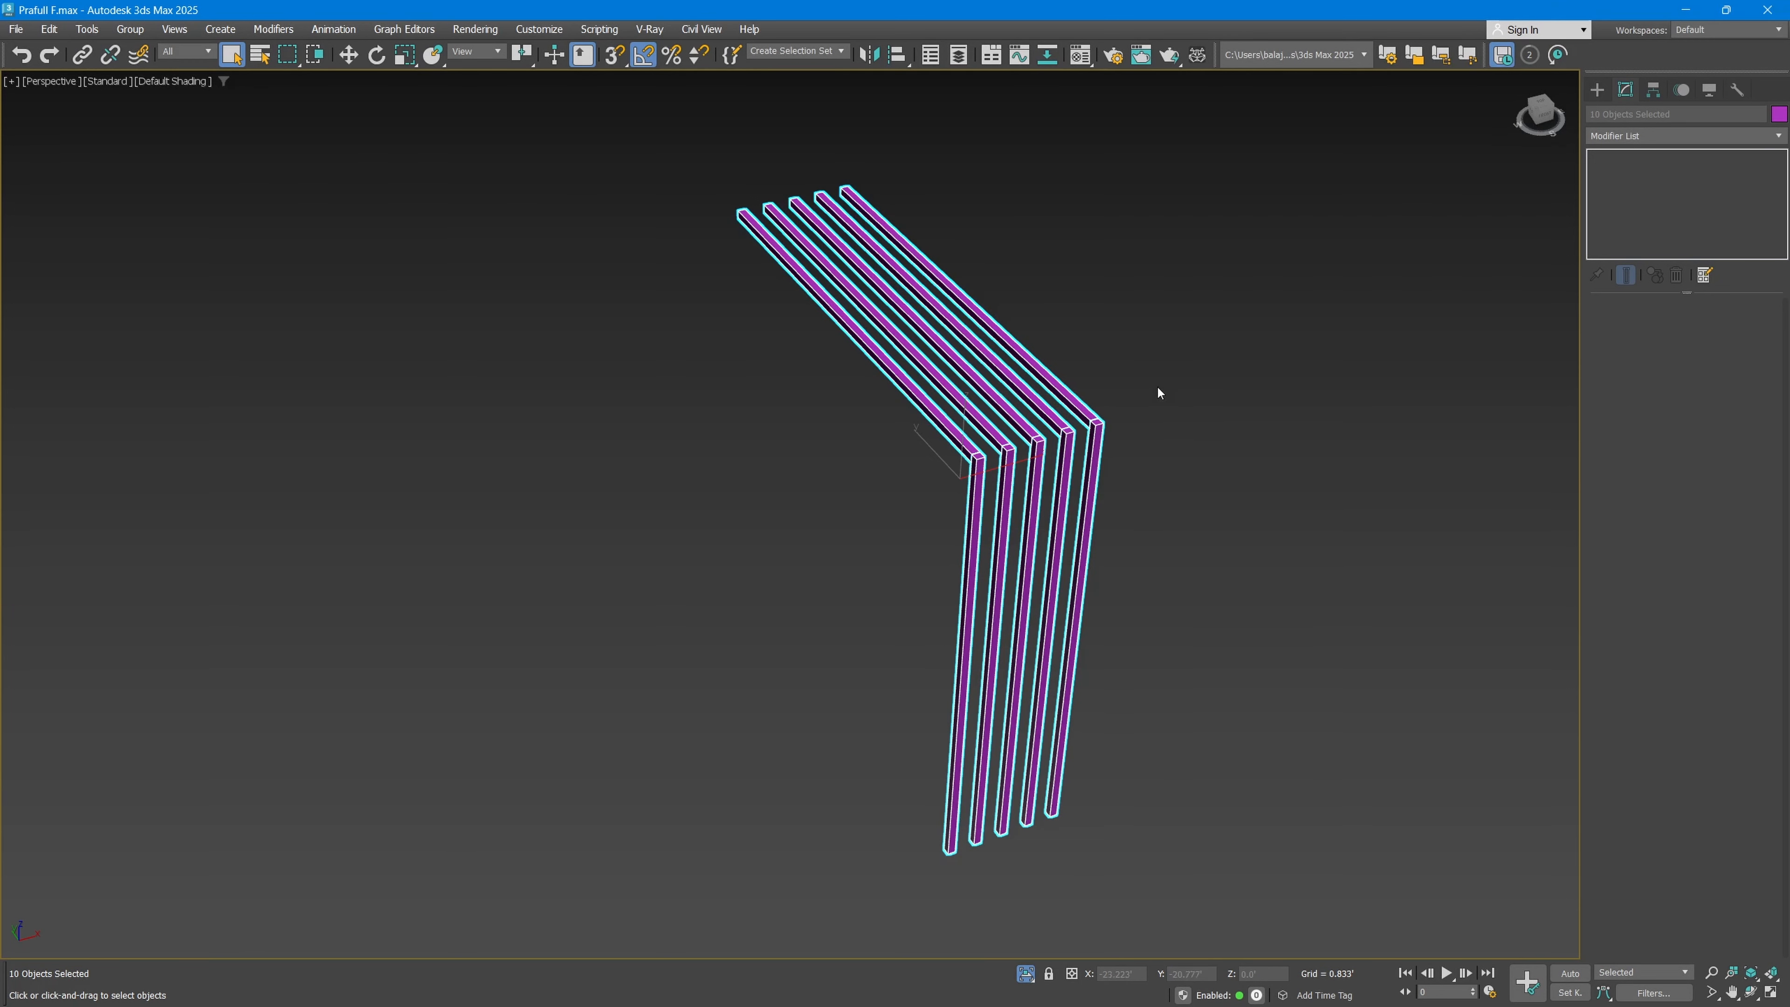
{"action": "left_click", "coordinate": [1165, 419]}
{"action": "key", "text": "ctrl+a"}
{"action": "left_click", "coordinate": [599, 553]}
{"action": "left_click_drag", "start_coordinate": [844, 534], "coordinate": [728, 612]}
{"action": "left_click", "coordinate": [134, 31]}
{"action": "left_click", "coordinate": [138, 56]}
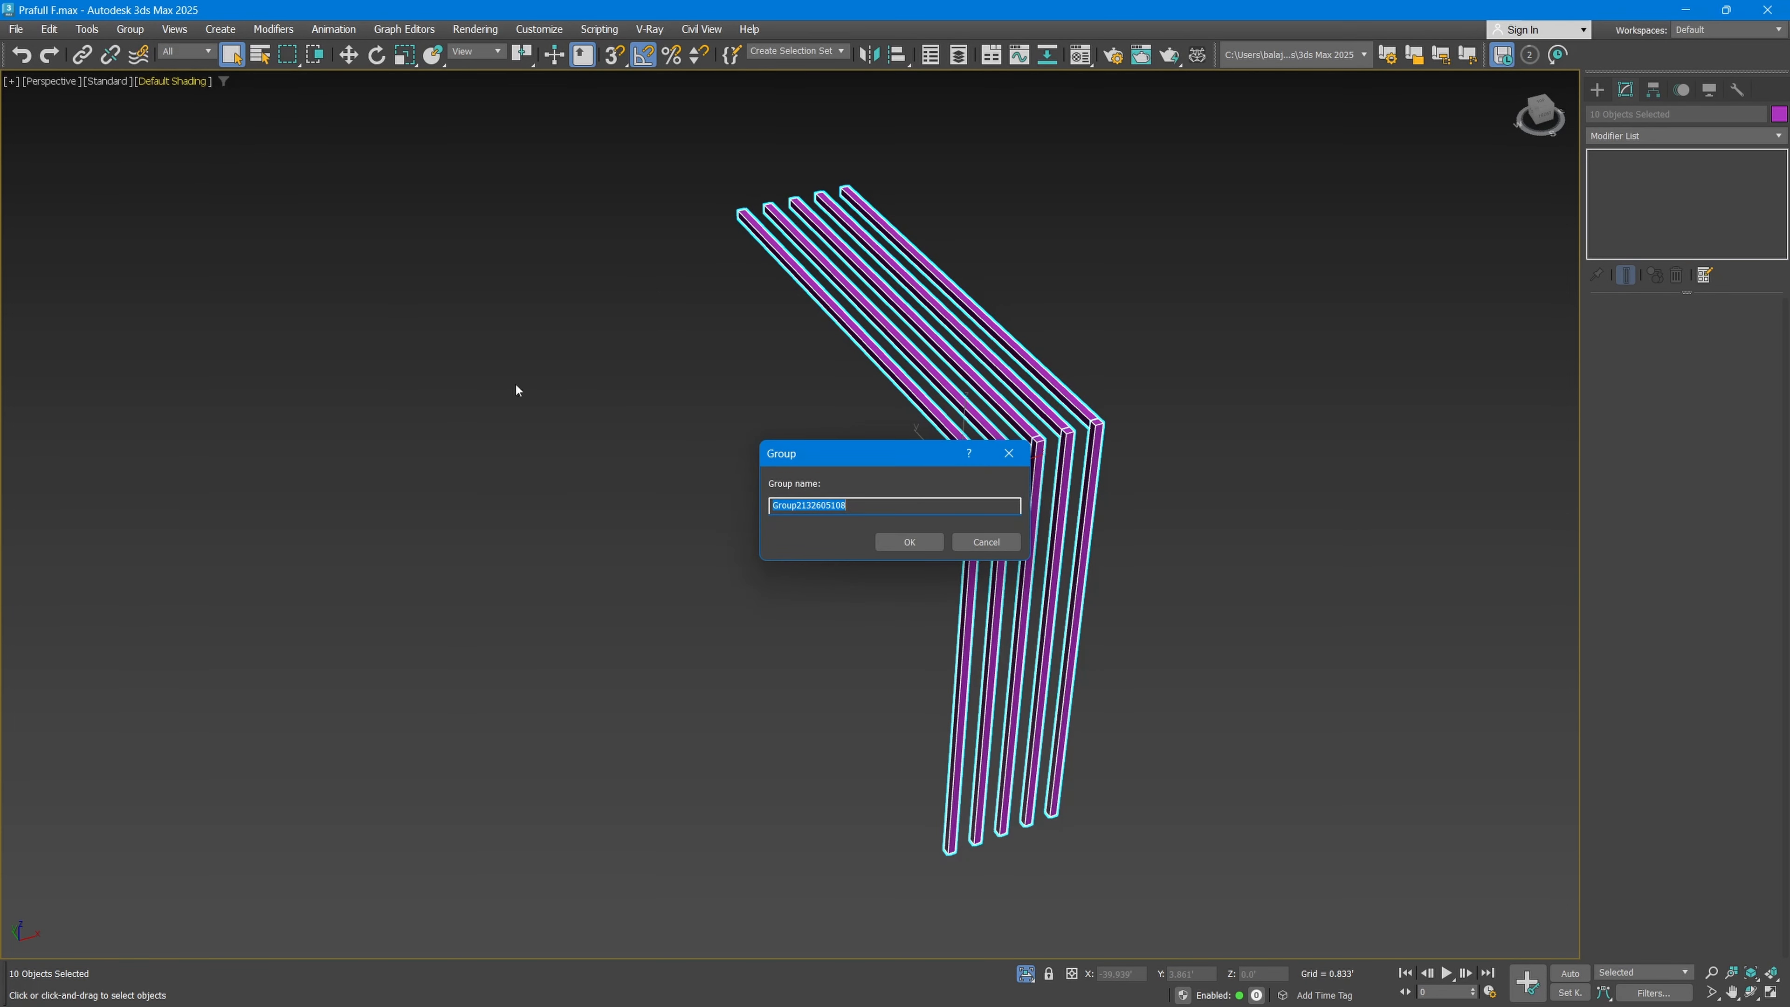
Step: Replace the default number in the group name with 001 and clear it again, keeping only "Group" as the name
{"action": "left_click_drag", "start_coordinate": [821, 459], "coordinate": [578, 520]}
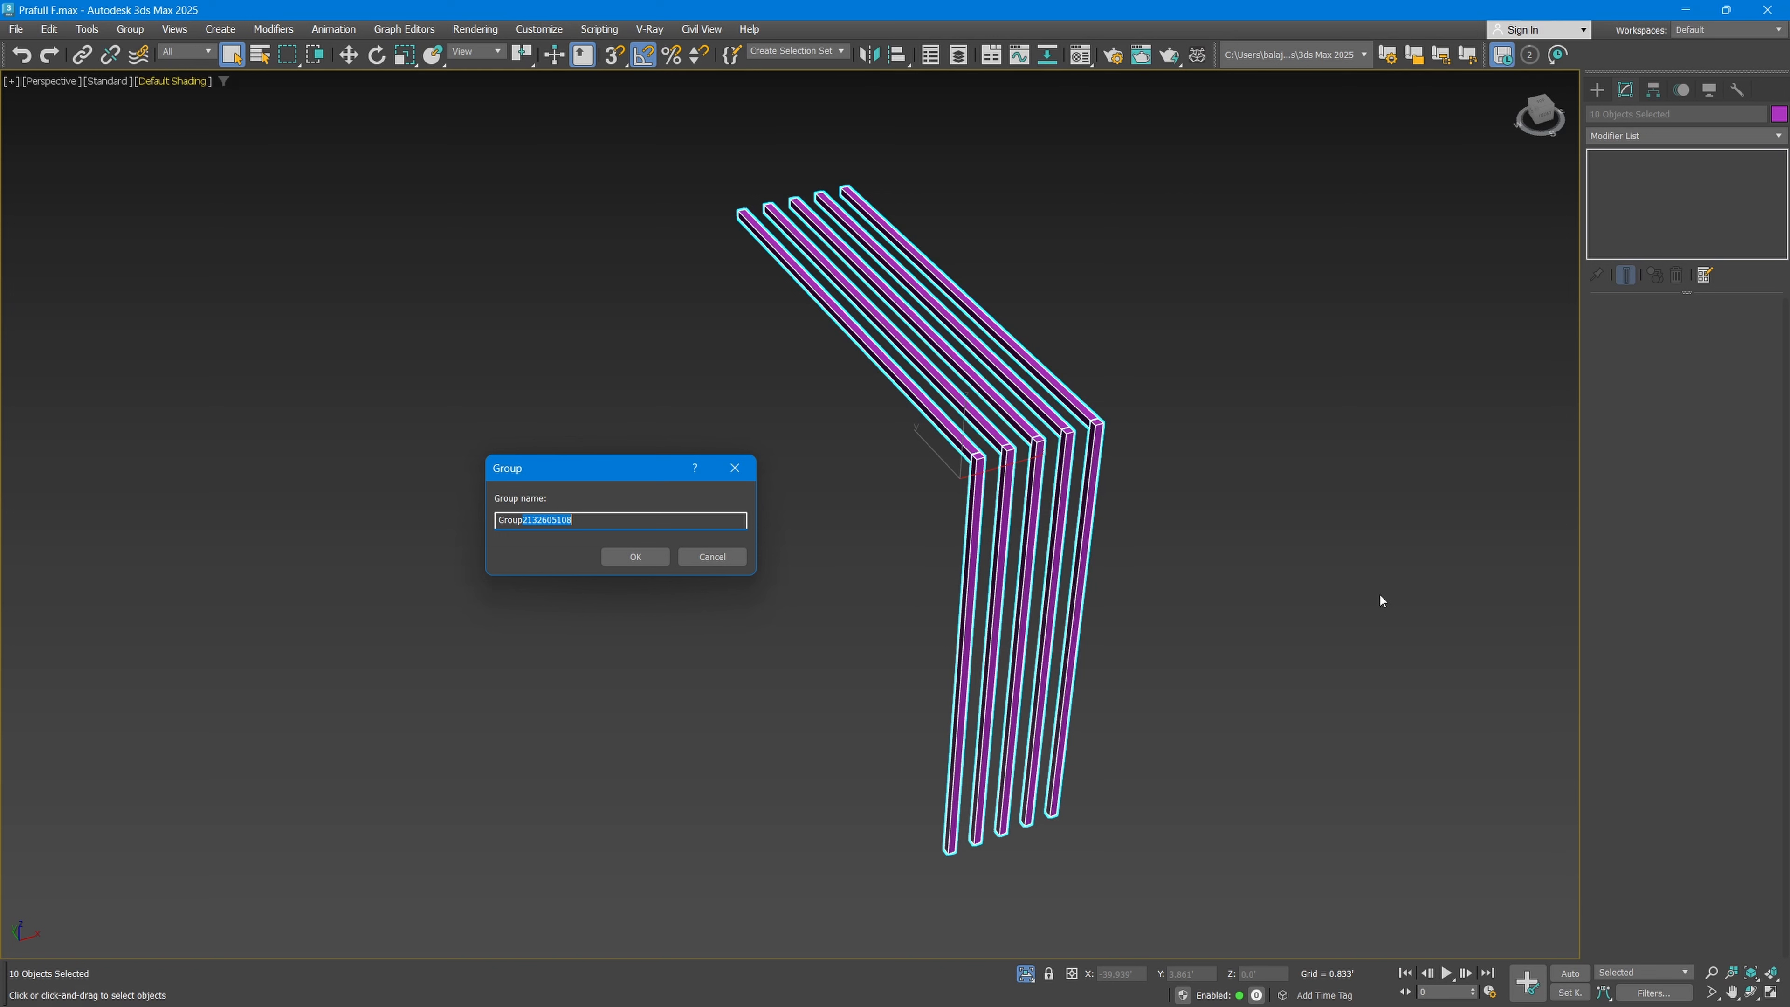
{"action": "type", "text": "001"}
{"action": "left_click_drag", "start_coordinate": [542, 522], "coordinate": [526, 523]}
{"action": "key", "text": "BackSpace"}
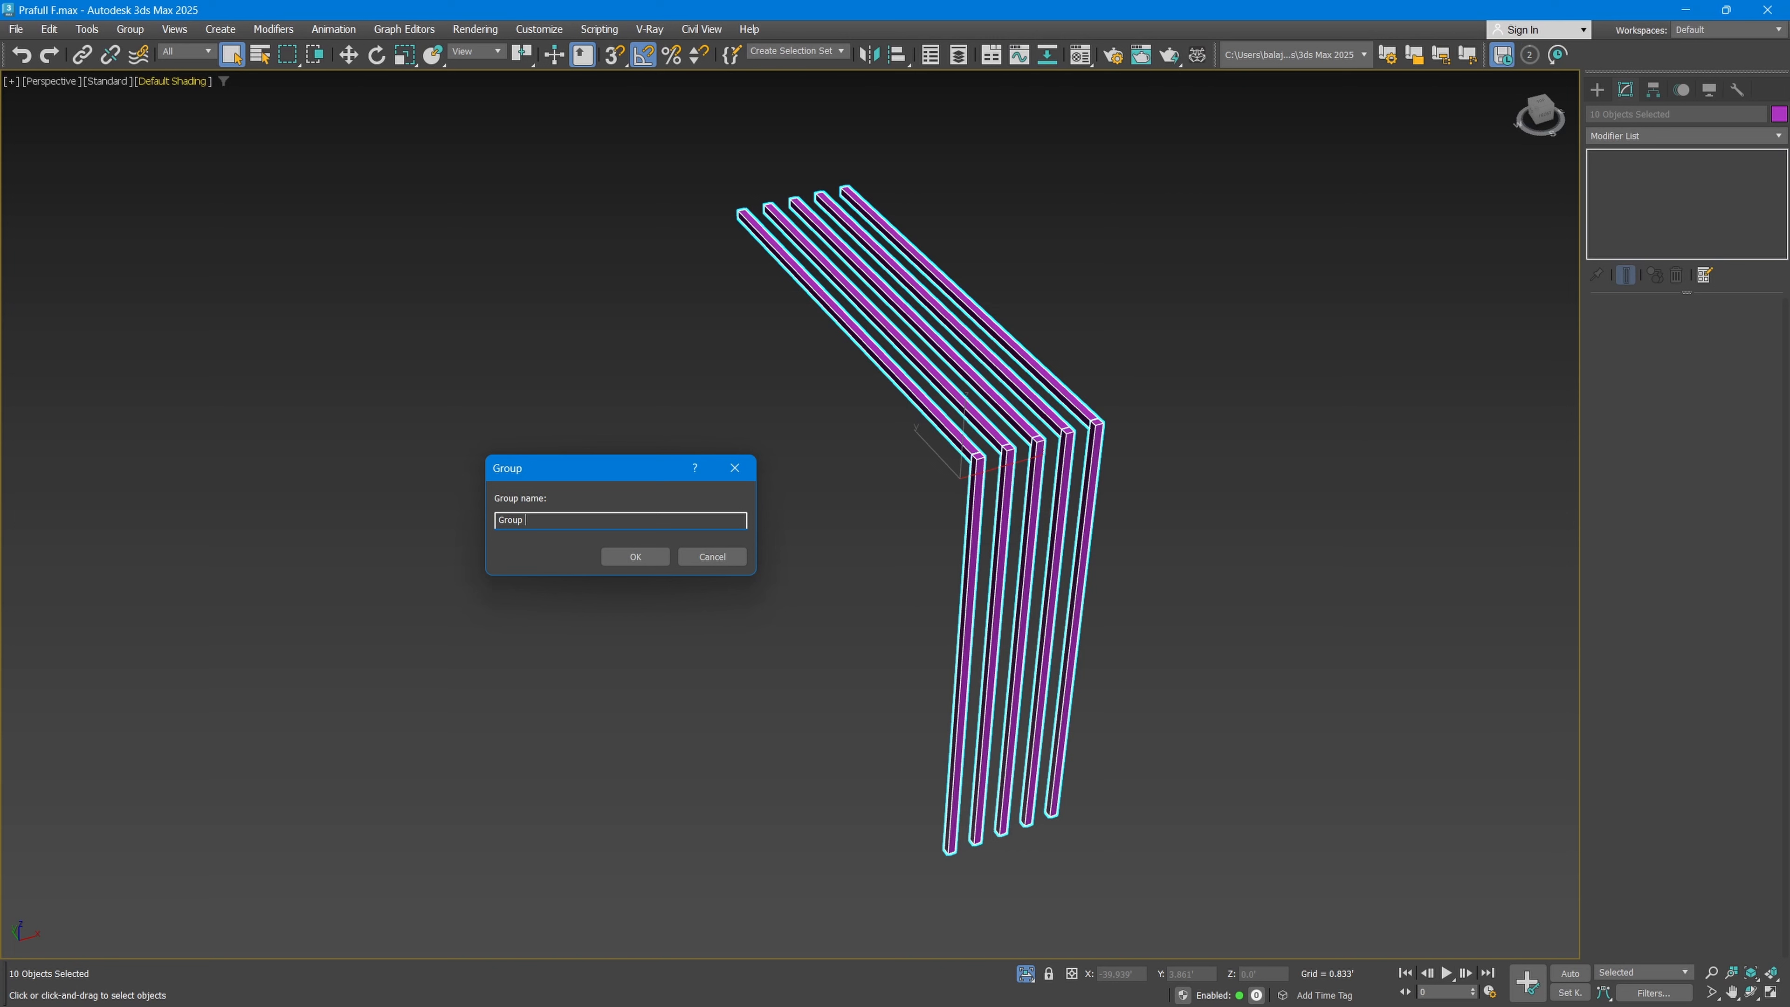
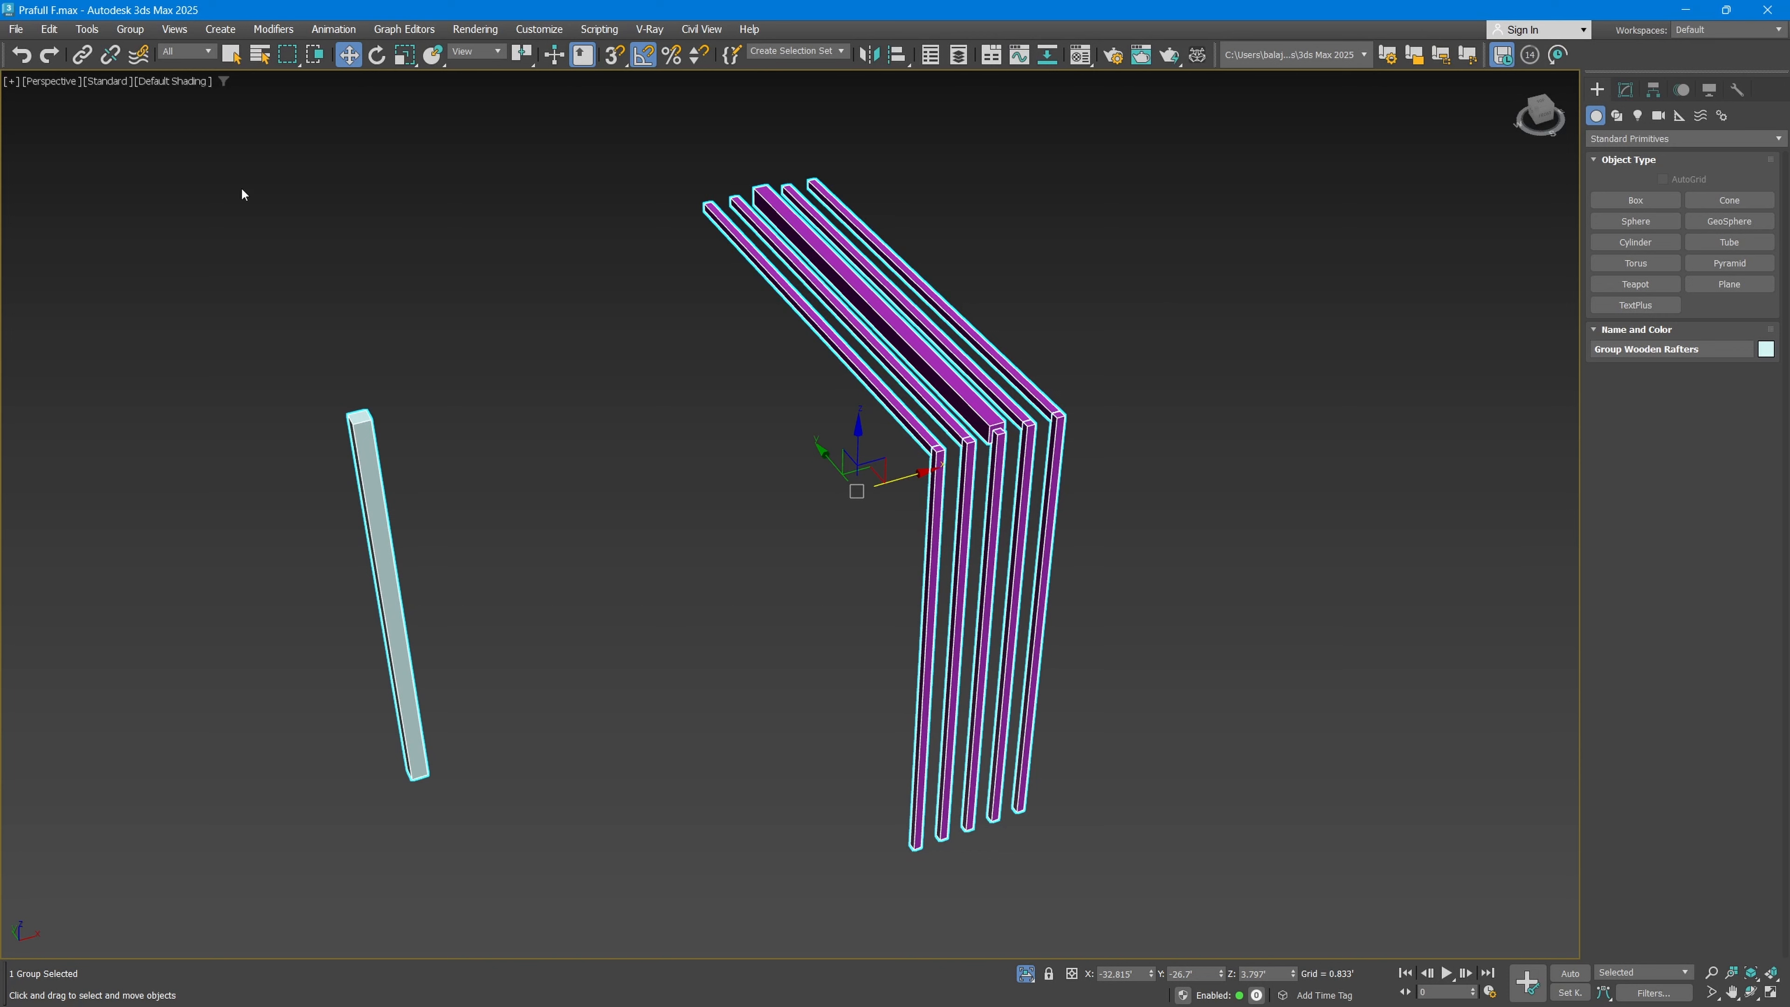
Step: Open the Wooden Rafters group to give access to its individual members
{"action": "left_click", "coordinate": [136, 31]}
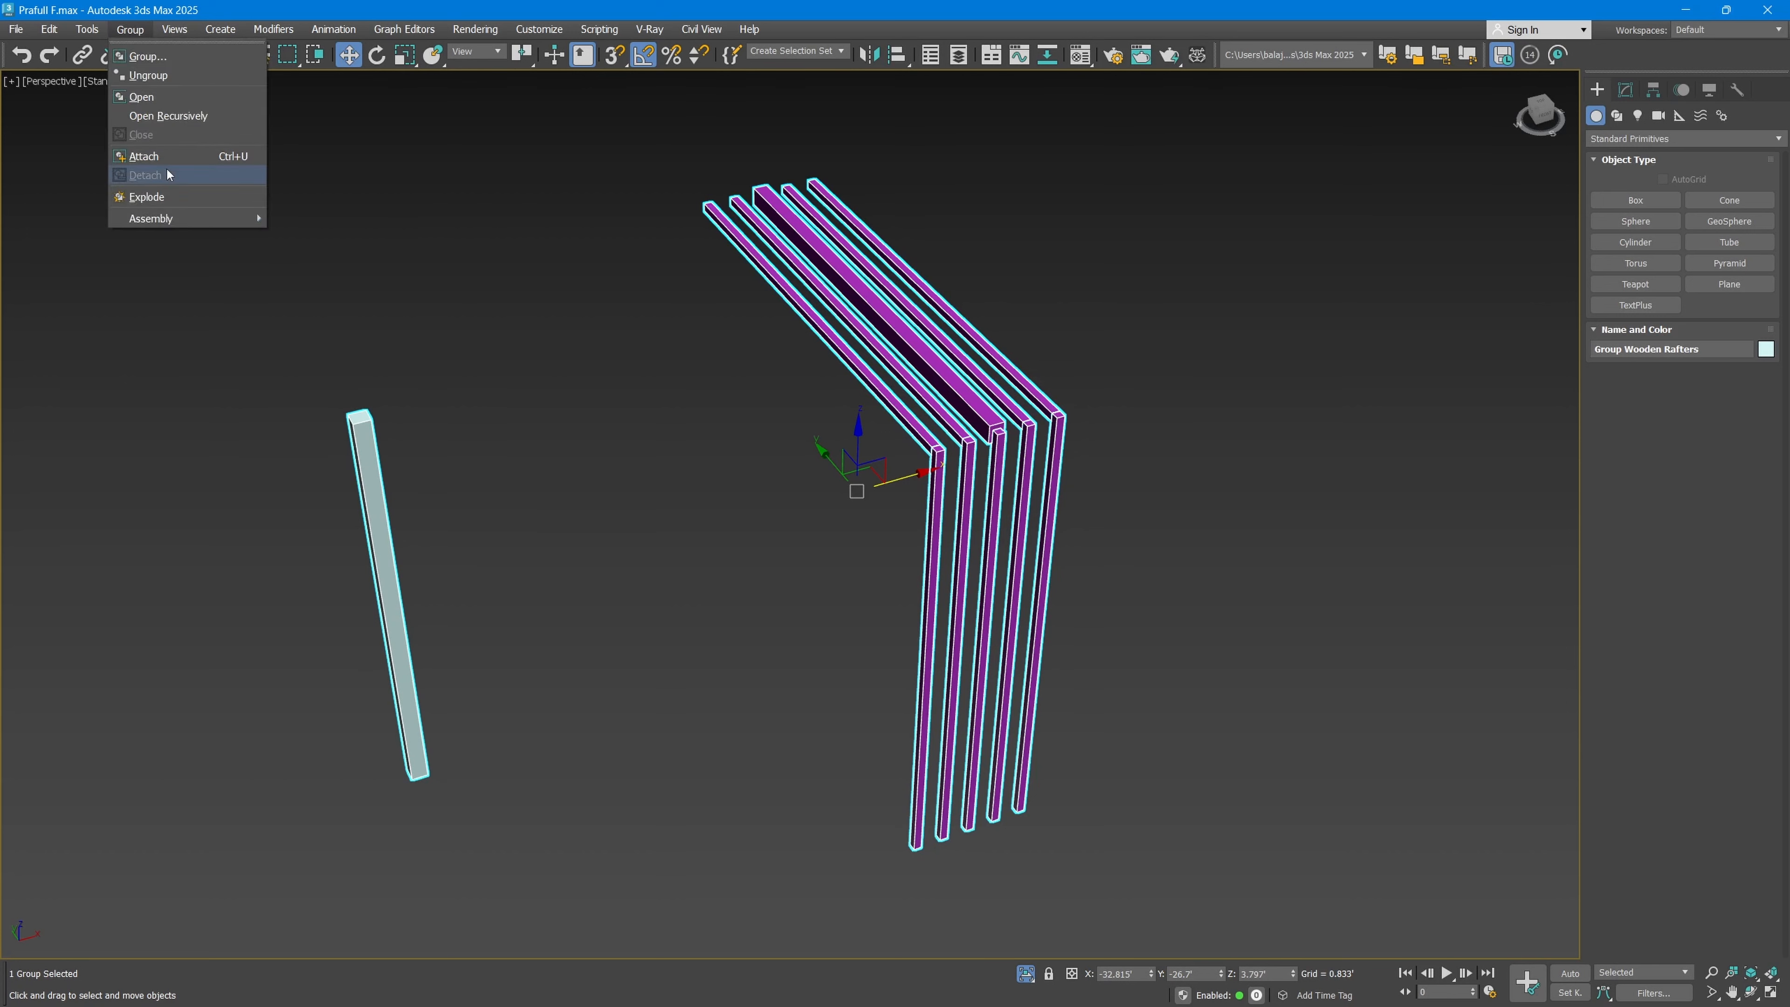
{"action": "left_click", "coordinate": [252, 568]}
{"action": "left_click", "coordinate": [120, 28]}
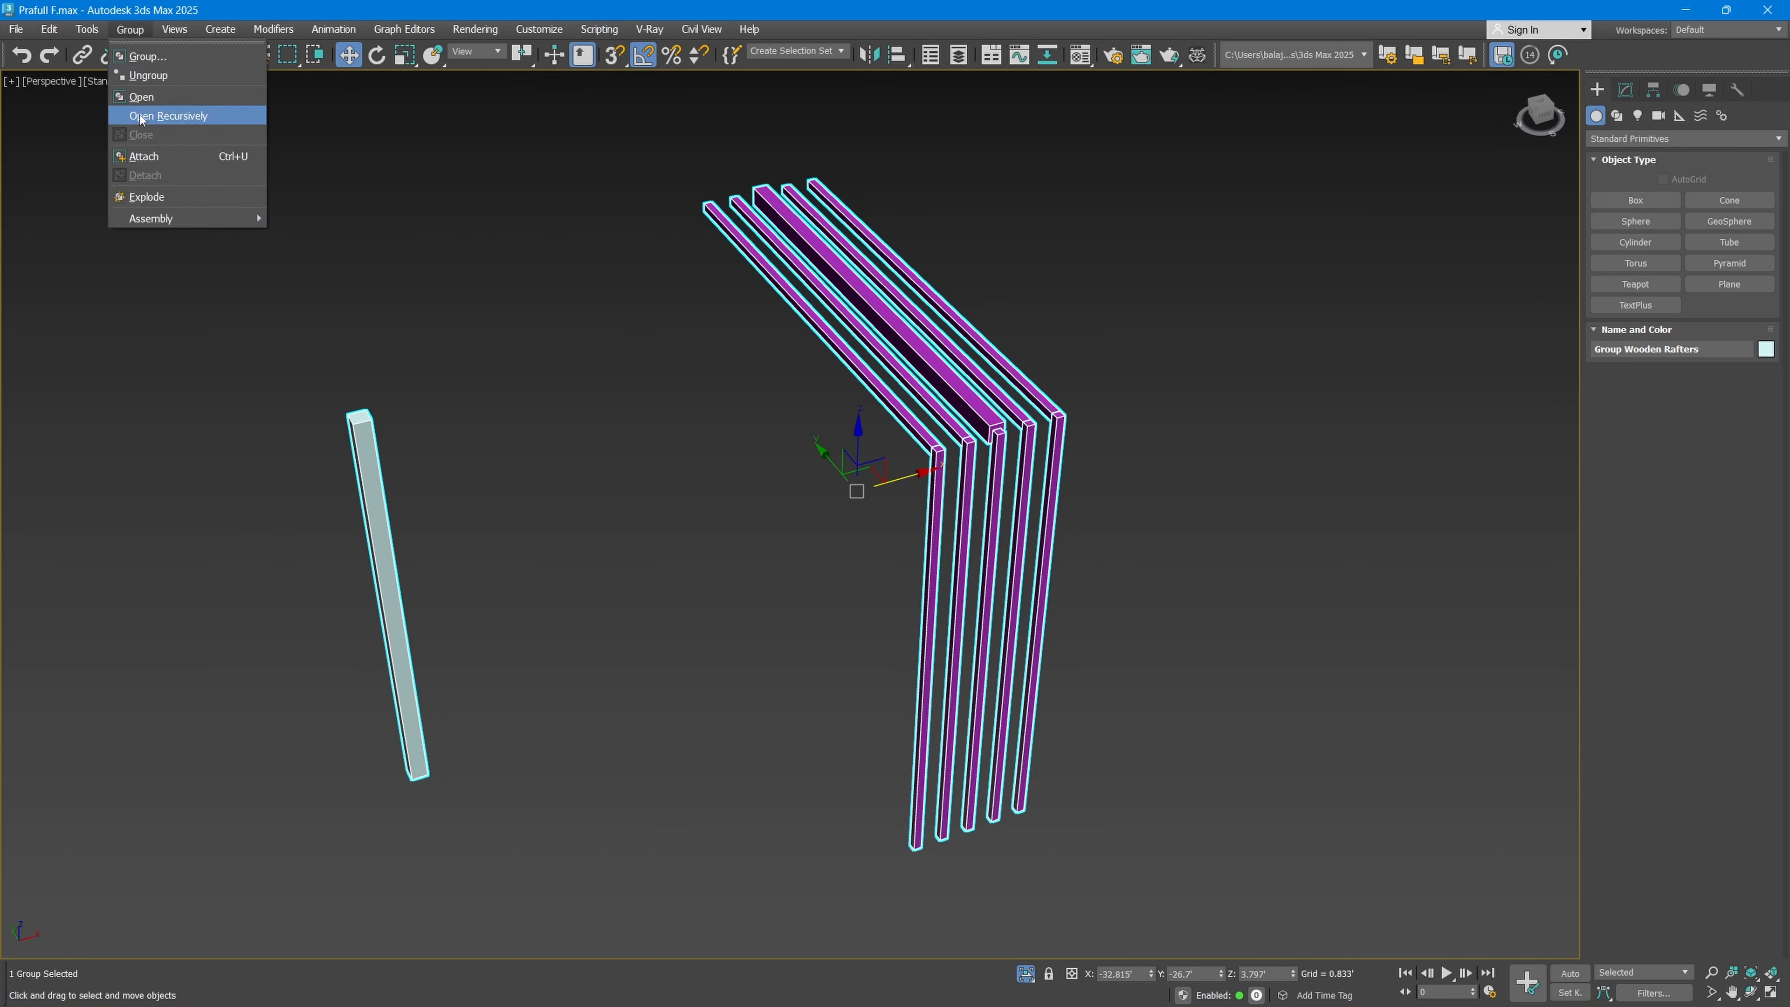
{"action": "left_click", "coordinate": [493, 404]}
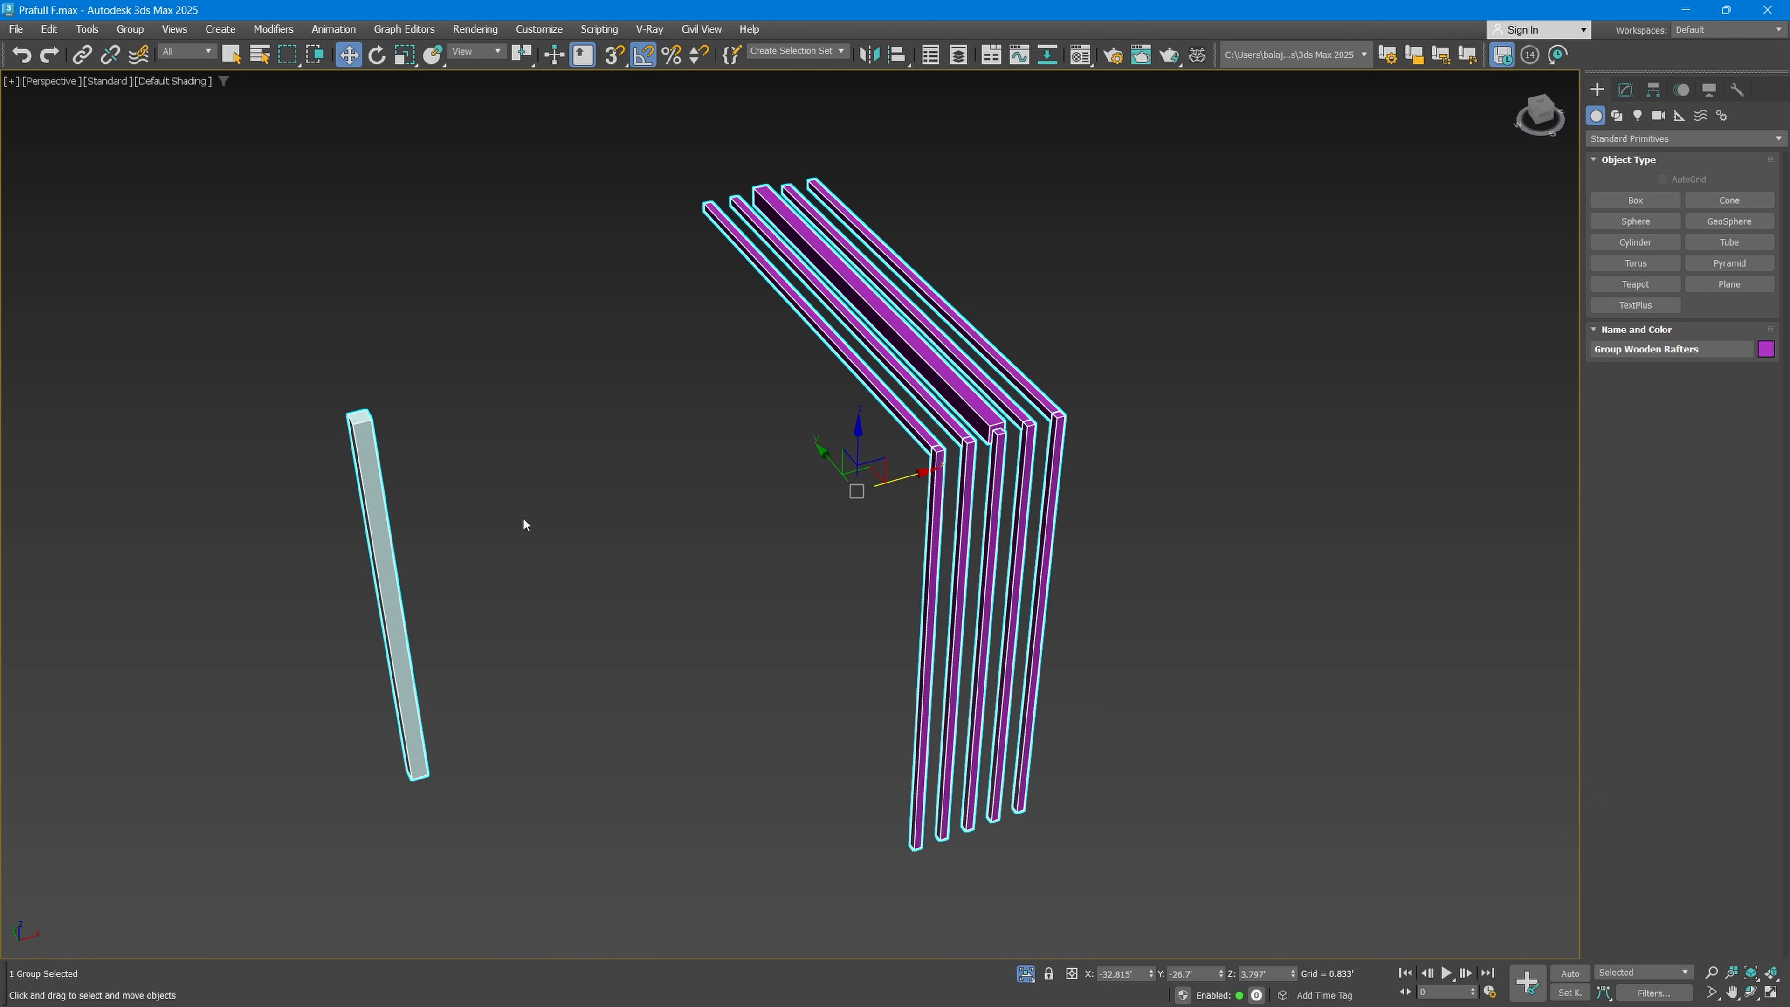
{"action": "left_click", "coordinate": [137, 30]}
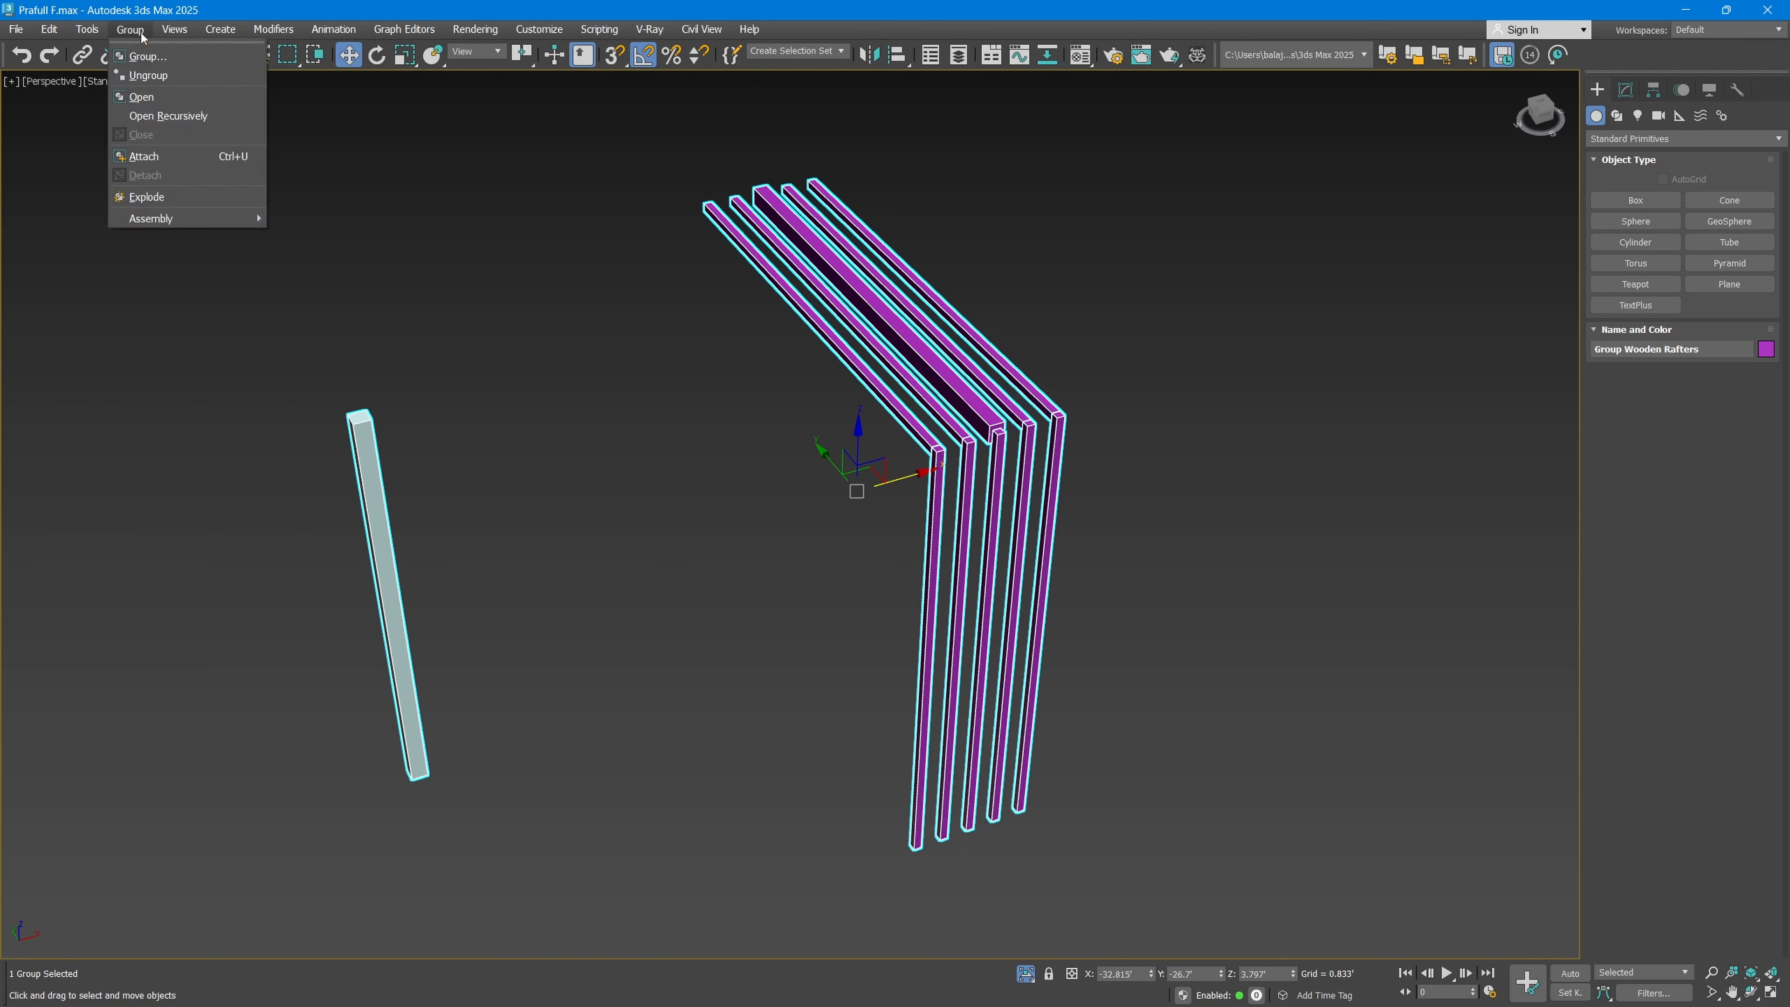
{"action": "left_click", "coordinate": [155, 97]}
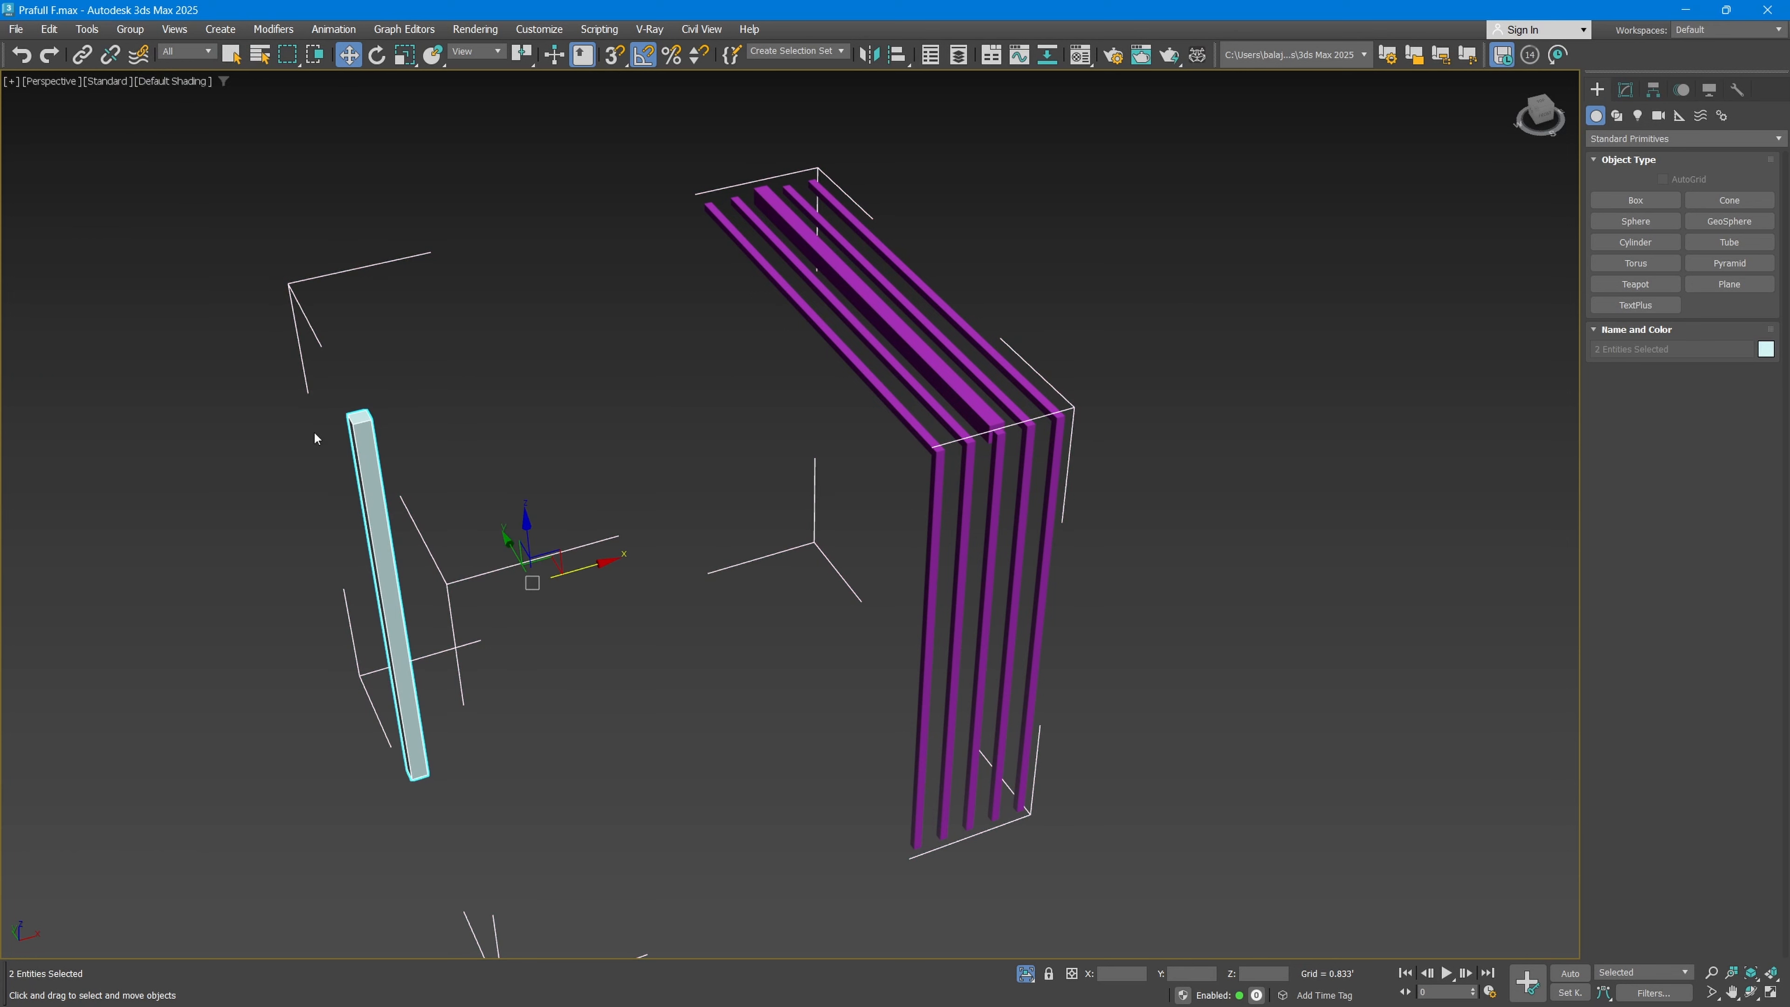
Step: Select the separate light-grey bar inside the opened group, detach it from the group and clear the selection
{"action": "left_click", "coordinate": [537, 381]}
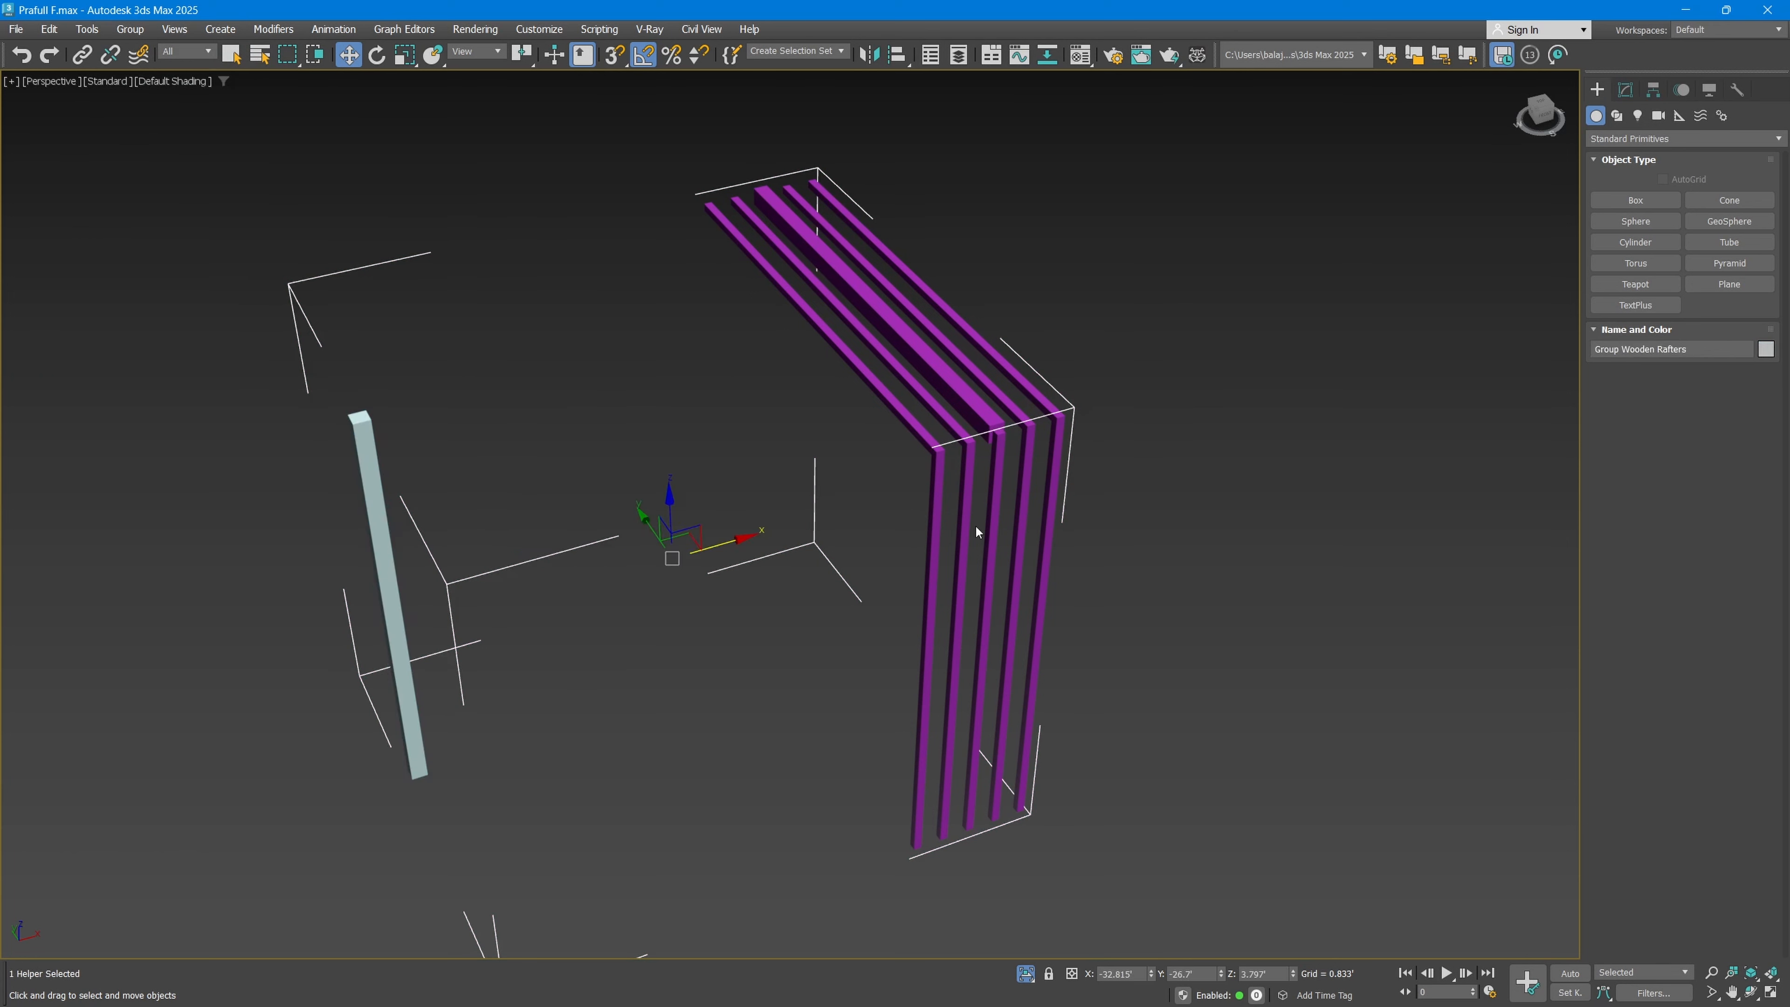
{"action": "left_click", "coordinate": [408, 579]}
{"action": "left_click", "coordinate": [382, 550]}
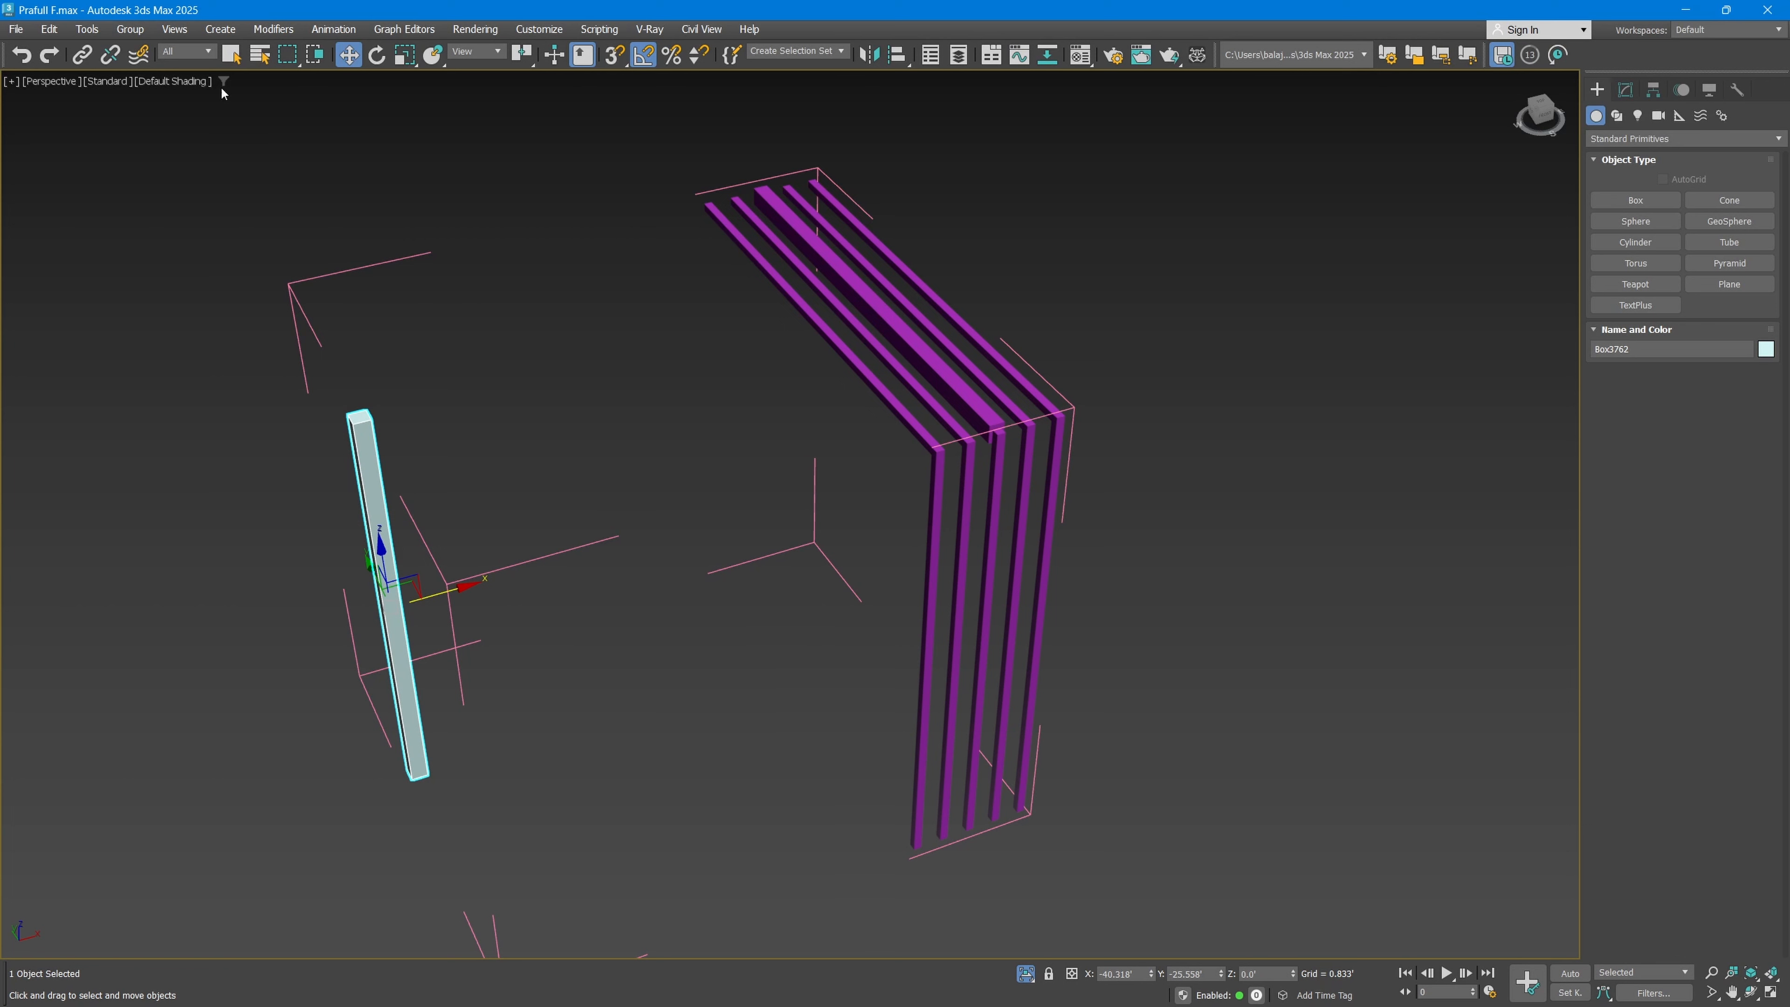
{"action": "left_click", "coordinate": [130, 29]}
{"action": "left_click", "coordinate": [152, 182]}
{"action": "left_click", "coordinate": [485, 406]}
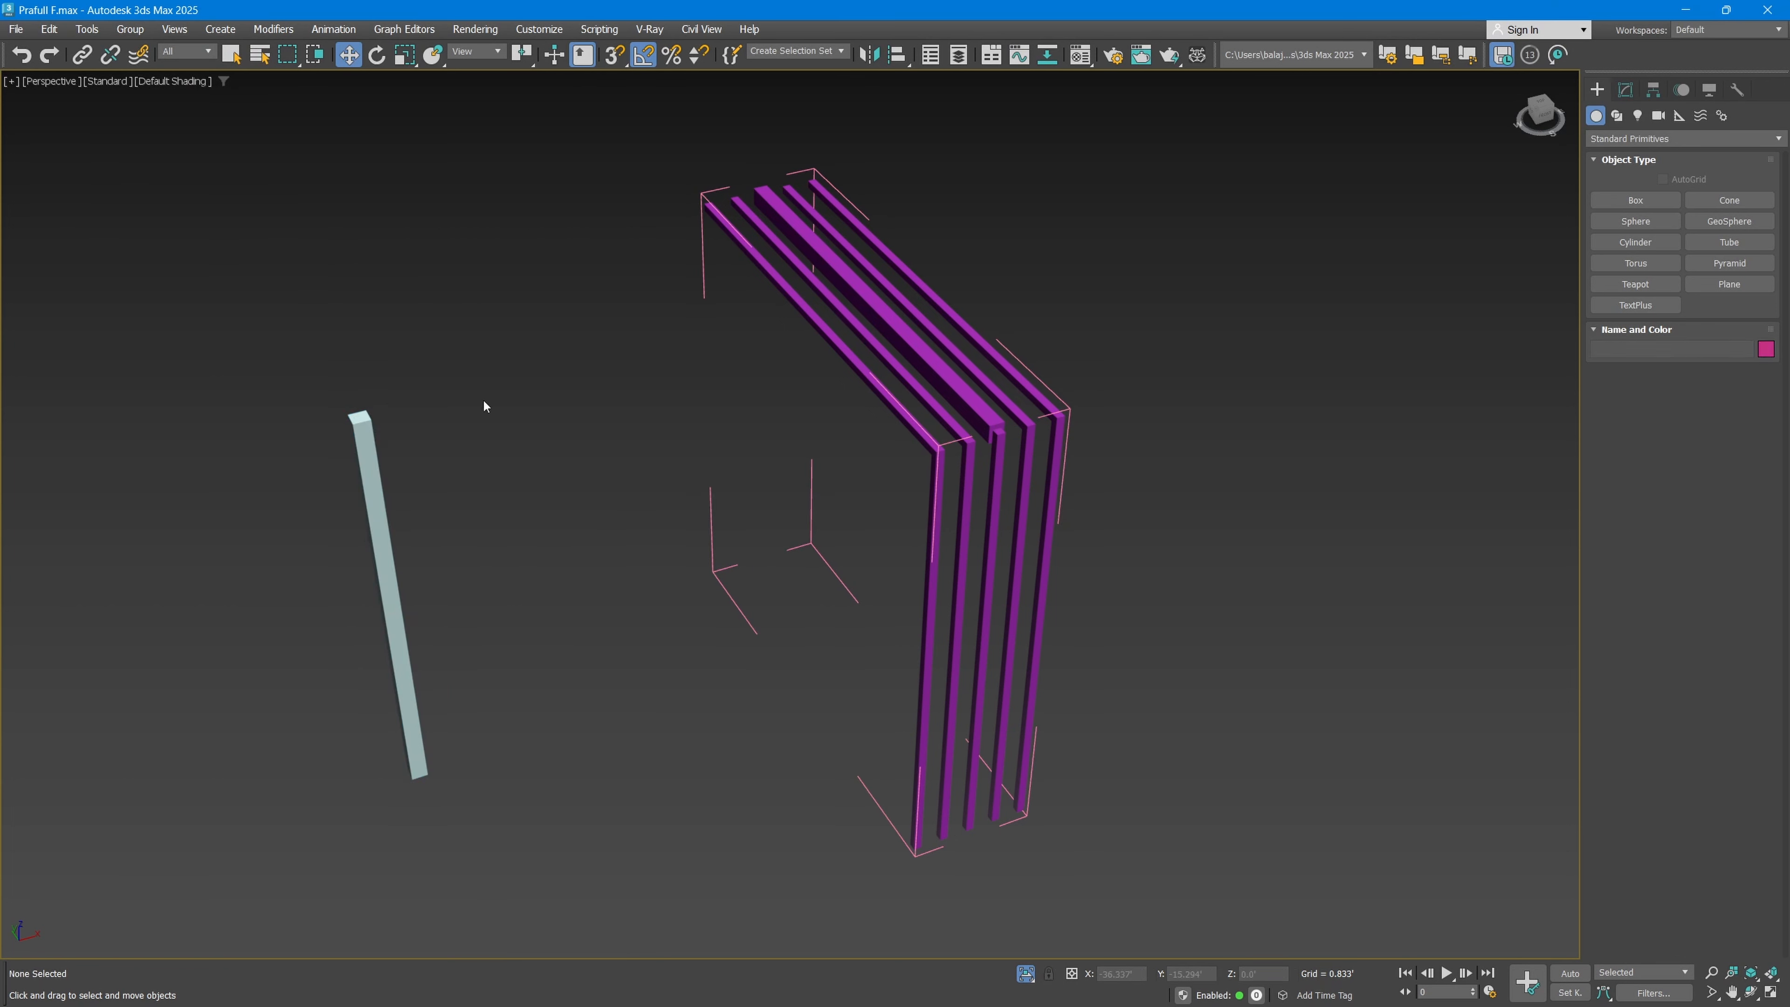
Step: Select all slats of the bent frame with their open group and close the group
{"action": "left_click_drag", "start_coordinate": [158, 601], "coordinate": [151, 609]}
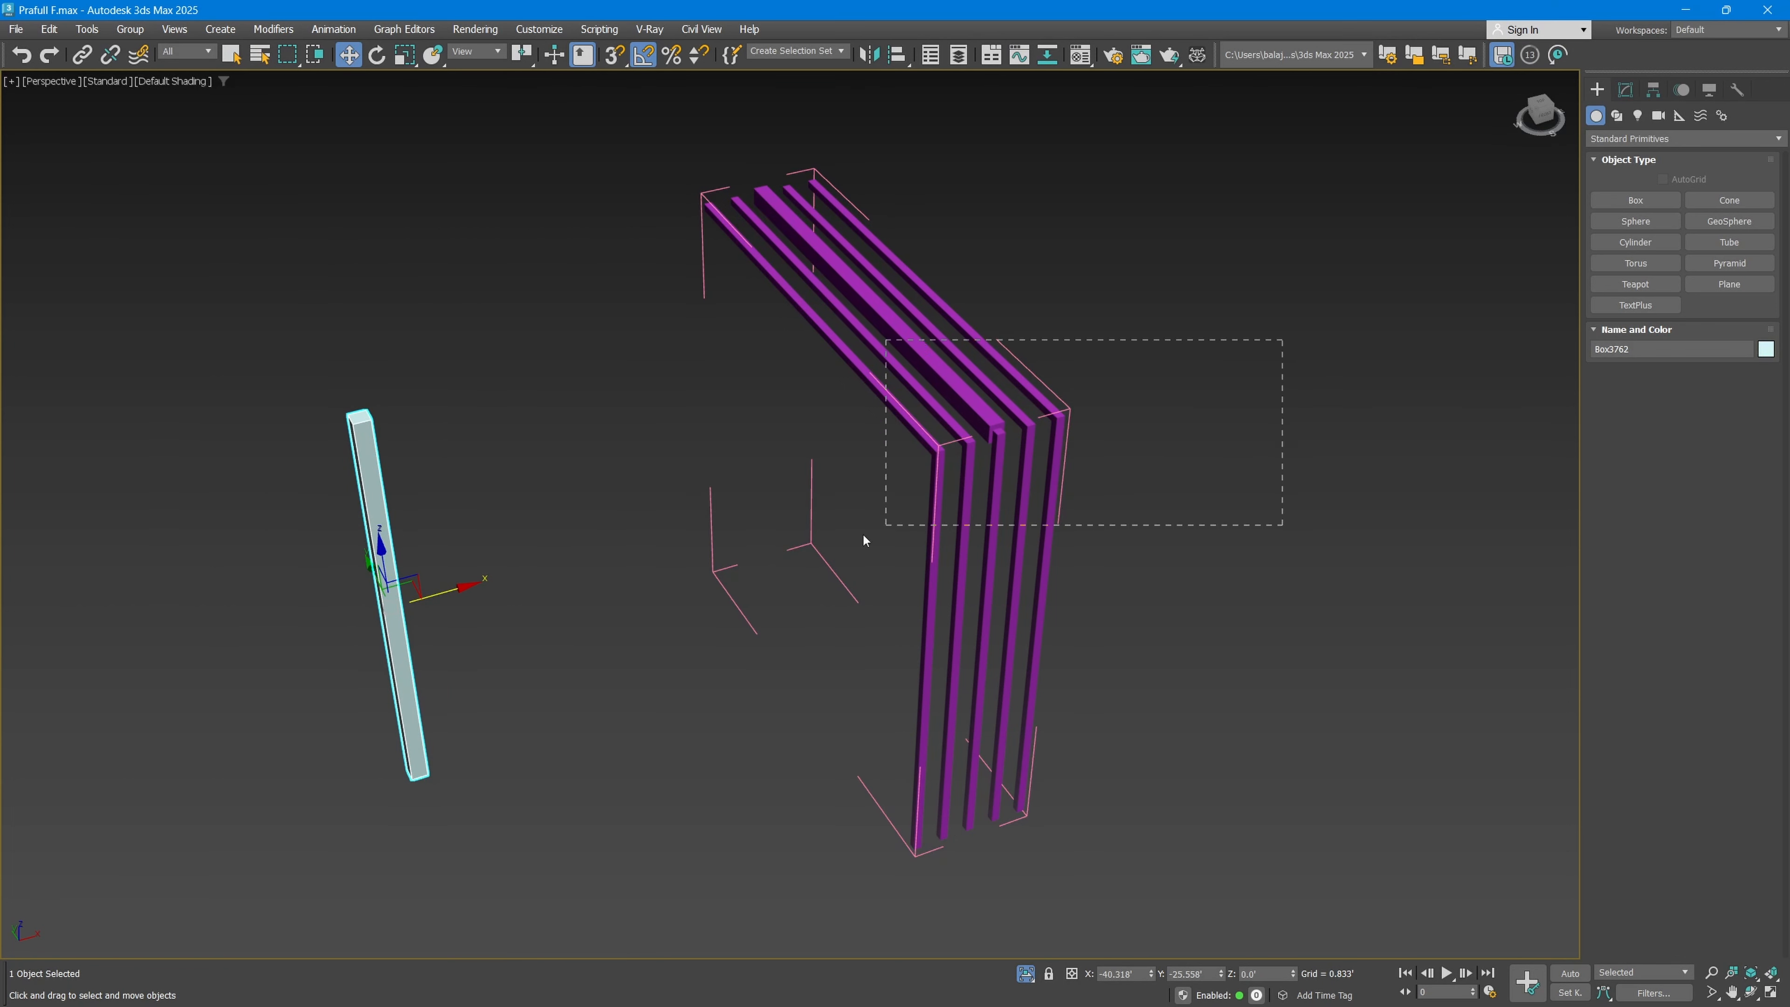
{"action": "left_click_drag", "start_coordinate": [866, 541], "coordinate": [821, 549]}
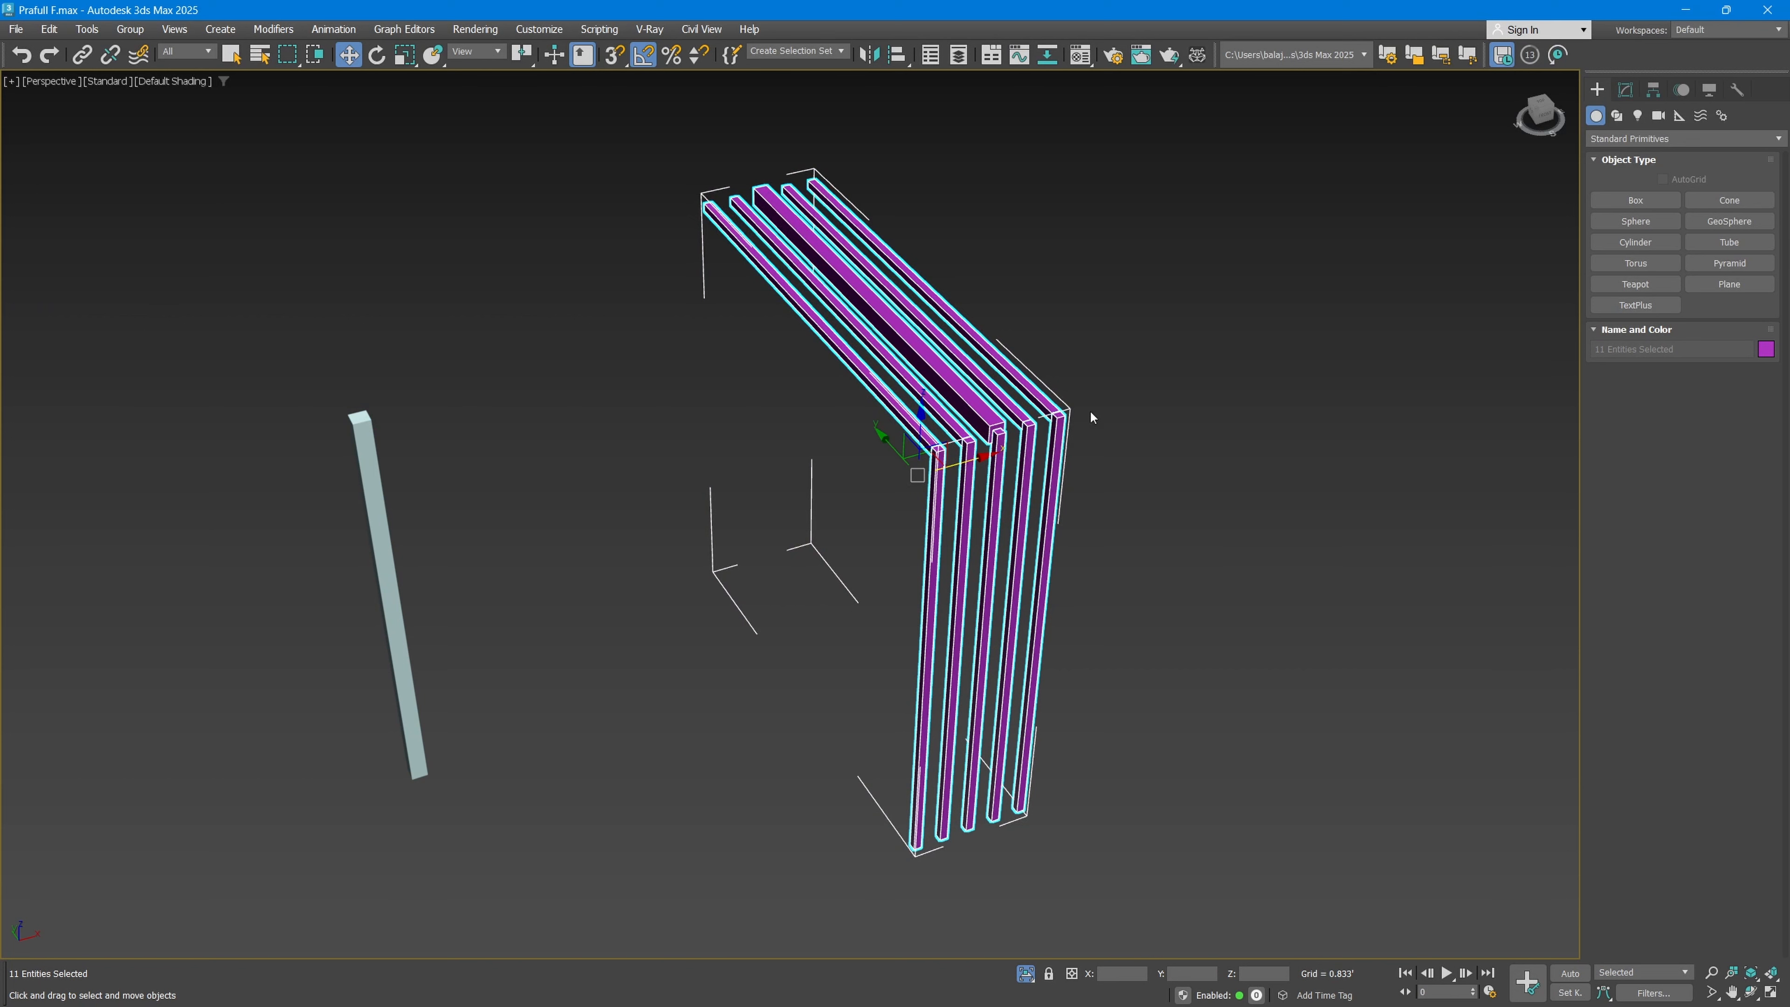
{"action": "left_click", "coordinate": [143, 29]}
{"action": "left_click", "coordinate": [159, 134]}
{"action": "left_click", "coordinate": [1345, 317]}
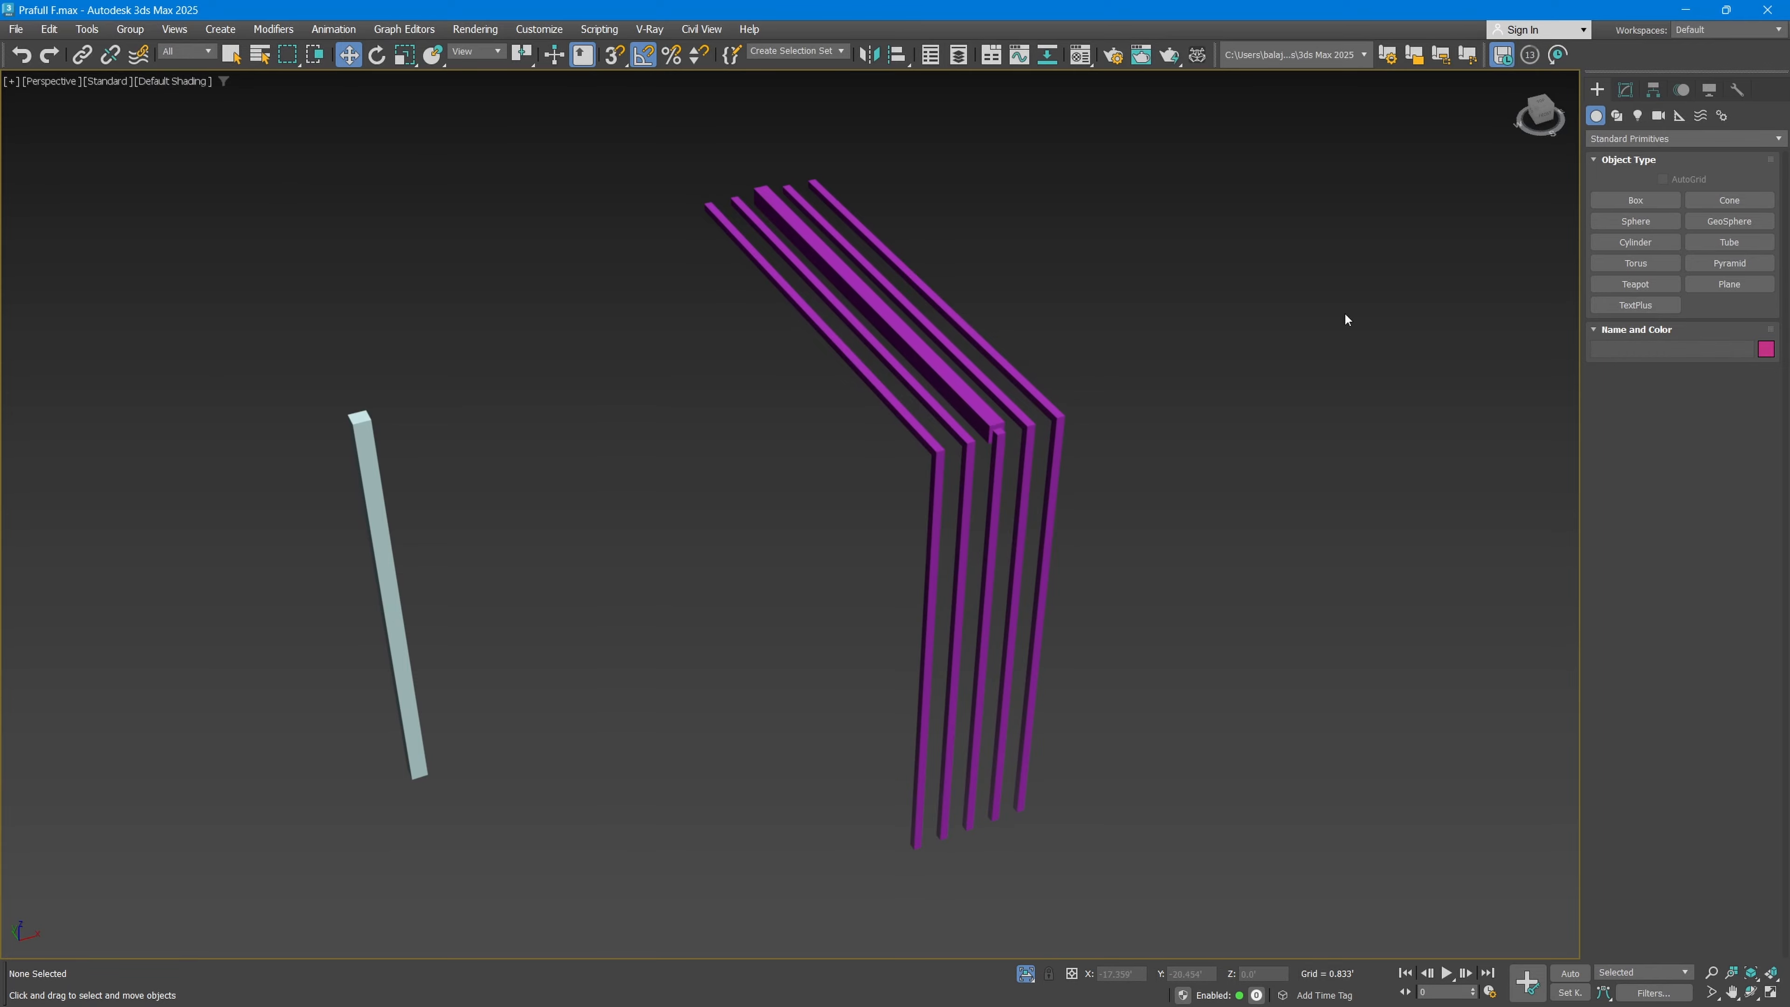
Step: Check the slat group and the detached bar by selecting them, exit isolation, and briefly show the Scene Explorer
{"action": "left_click_drag", "start_coordinate": [1346, 319], "coordinate": [216, 548]}
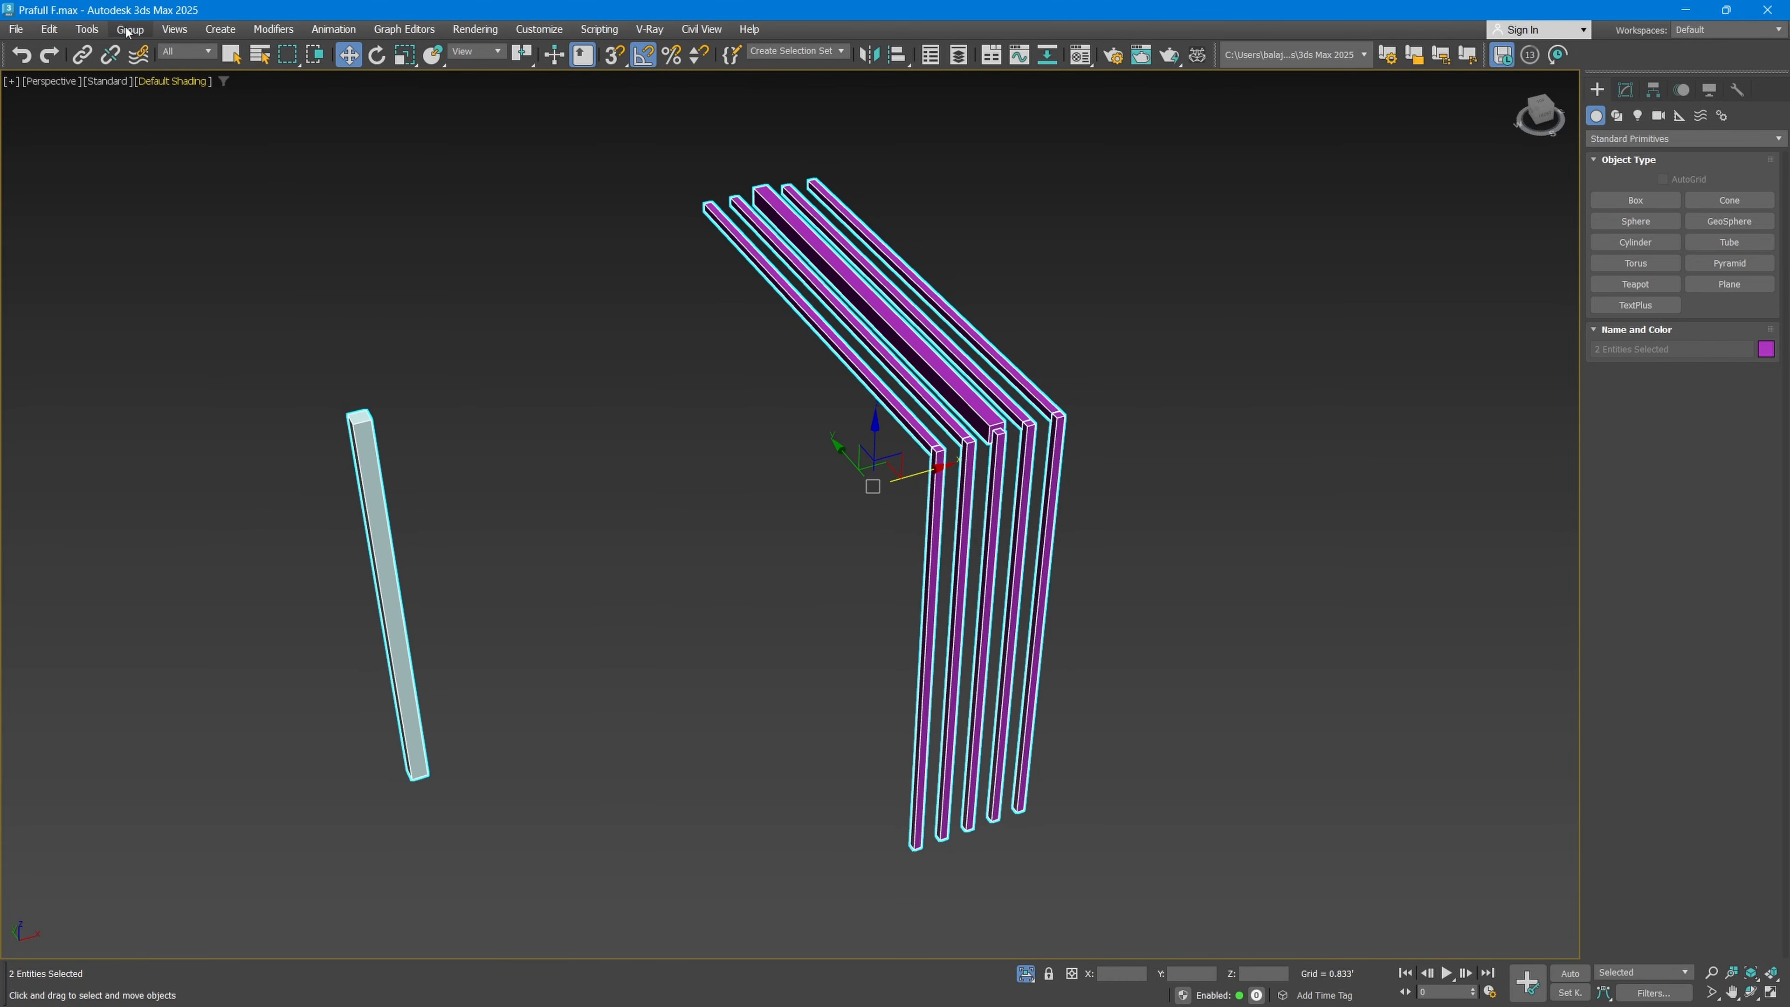
{"action": "key", "text": "alt+q"}
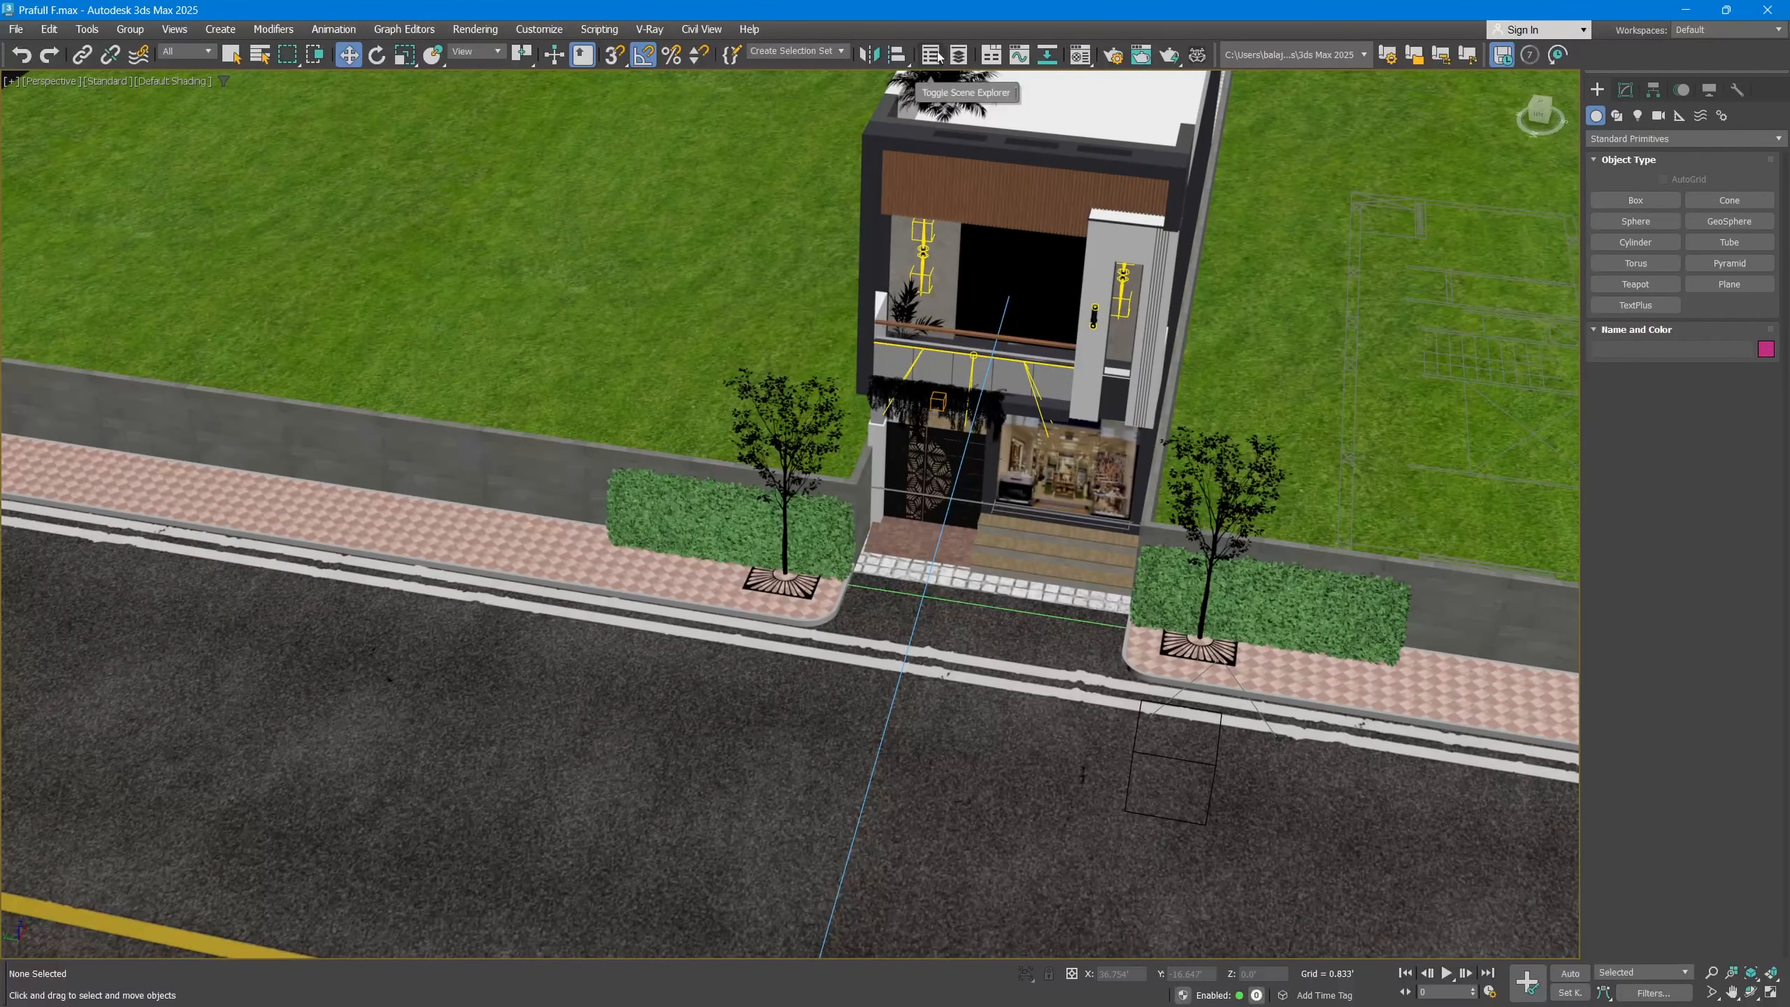
{"action": "left_click", "coordinate": [940, 58]}
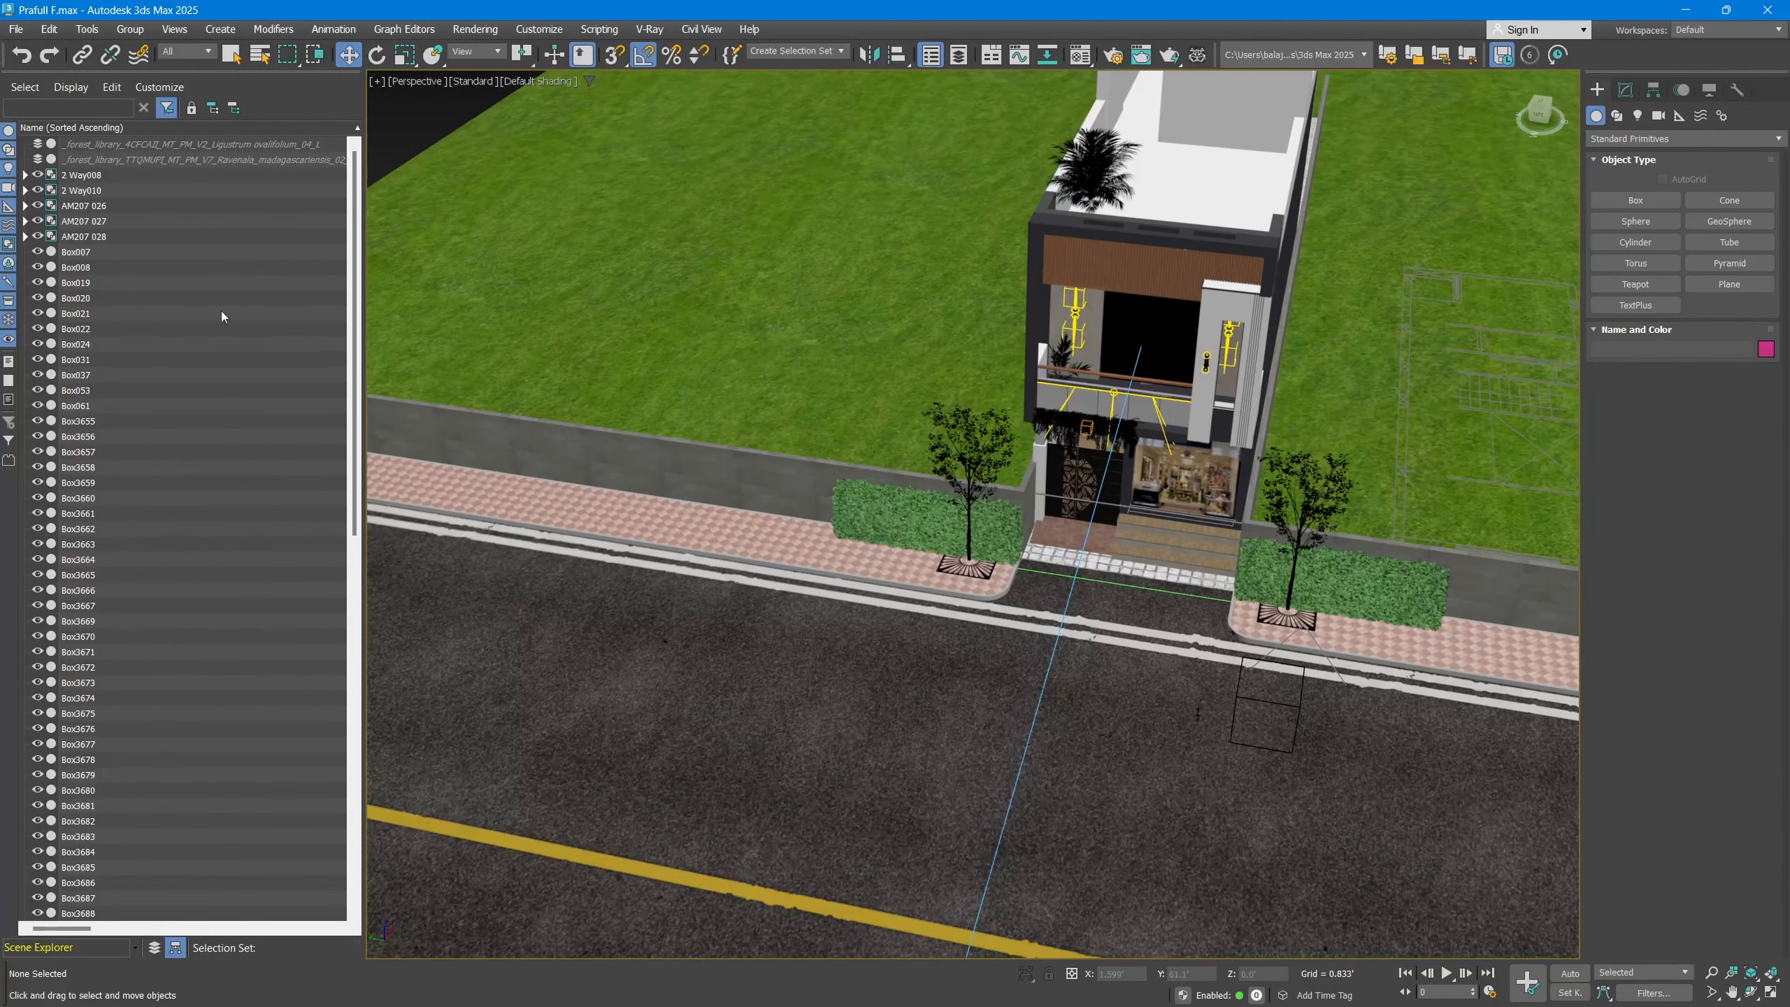
{"action": "left_click", "coordinate": [933, 56]}
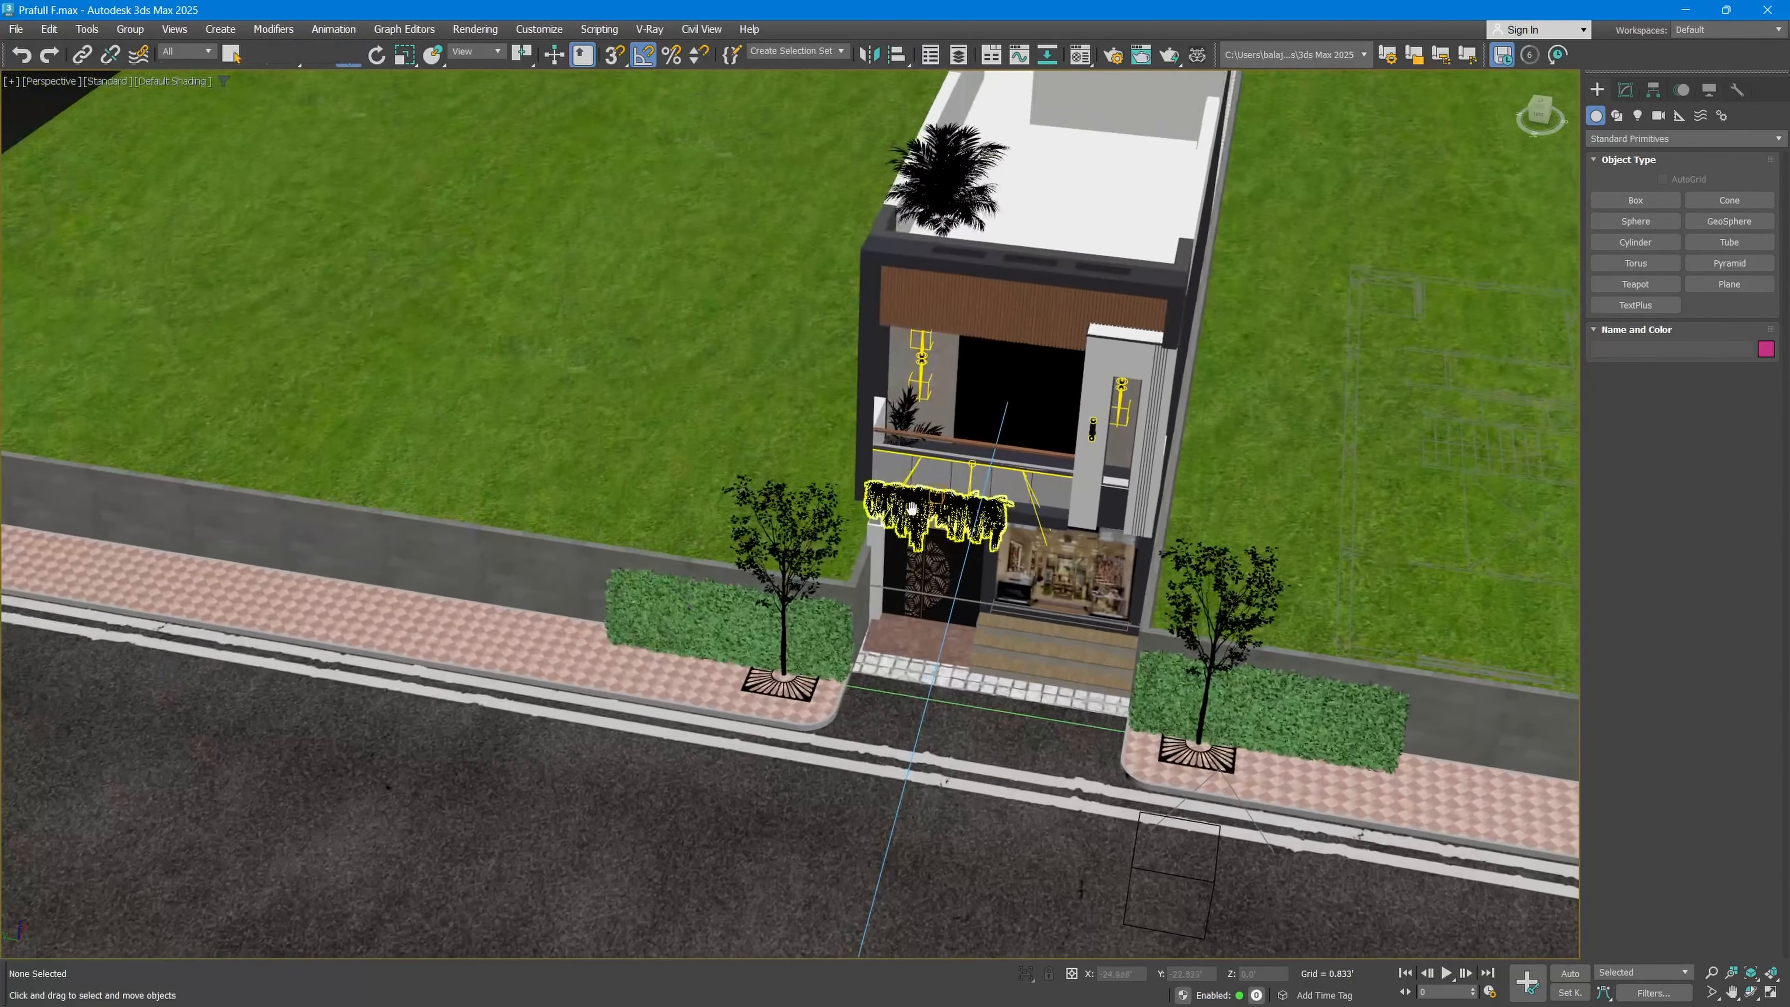
Step: Select both street trees and the two hedges in front of the building together
{"action": "middle_click_drag", "start_coordinate": [912, 509], "coordinate": [975, 432]}
{"action": "left_click", "coordinate": [1116, 445]}
{"action": "left_click", "coordinate": [1501, 395], "text": "ctrl"}
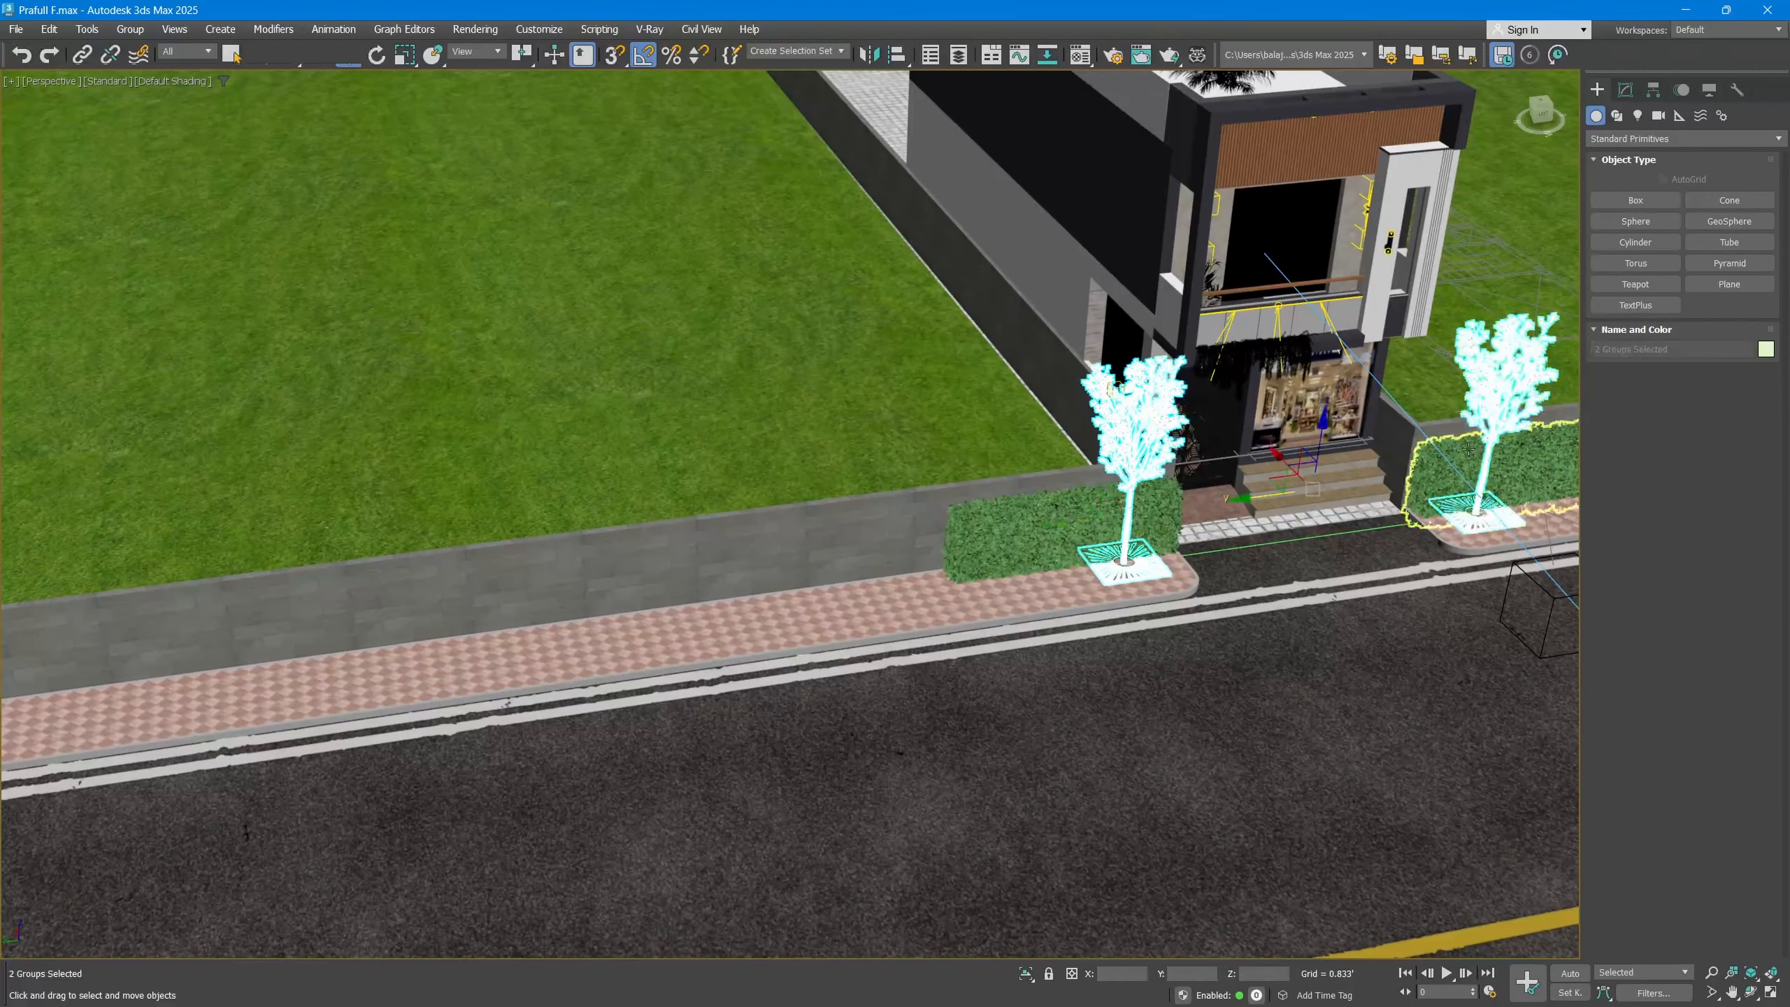
{"action": "left_click", "coordinate": [1487, 472], "text": "ctrl"}
{"action": "left_click", "coordinate": [1041, 526], "text": "ctrl"}
{"action": "middle_click_drag", "start_coordinate": [1046, 506], "coordinate": [811, 619]}
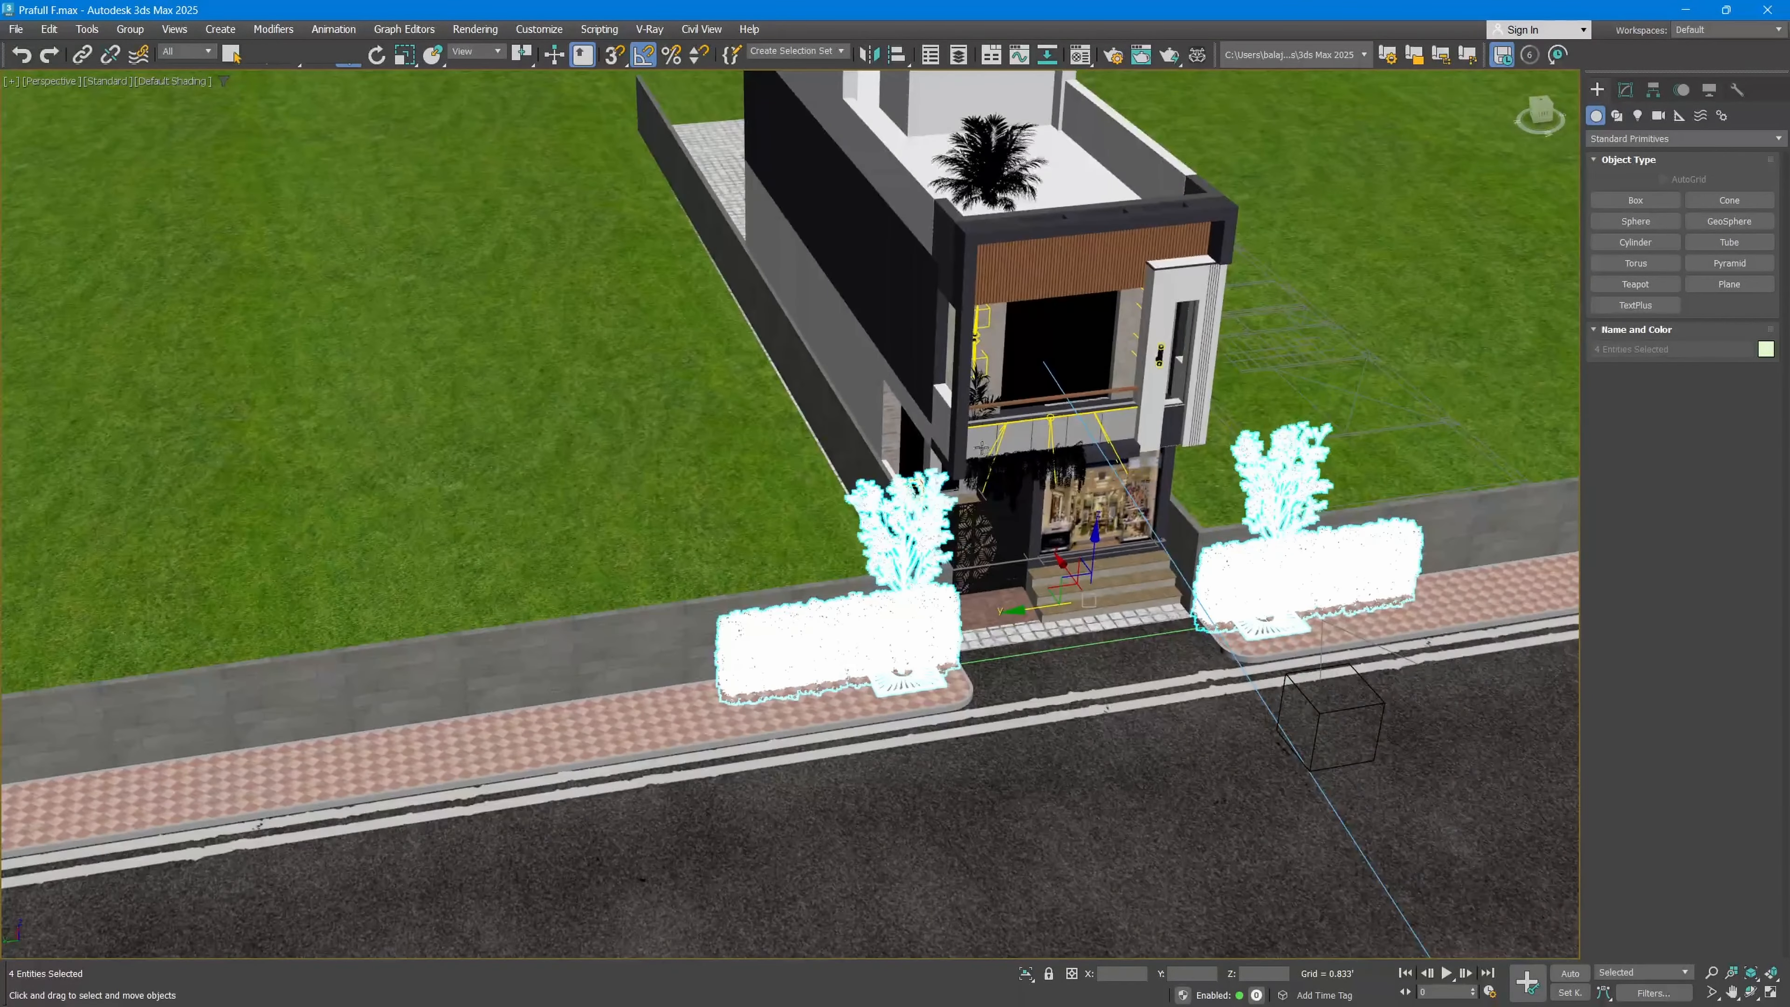
Step: Add the hanging plants, the balcony plant and the rooftop palm to the selection
{"action": "scroll", "coordinate": [1009, 451], "scroll_direction": "up", "scroll_amount": 3}
{"action": "left_click", "coordinate": [1067, 471], "text": "ctrl"}
{"action": "left_click", "coordinate": [982, 348], "text": "ctrl"}
{"action": "middle_click_drag", "start_coordinate": [1022, 232], "coordinate": [969, 384]}
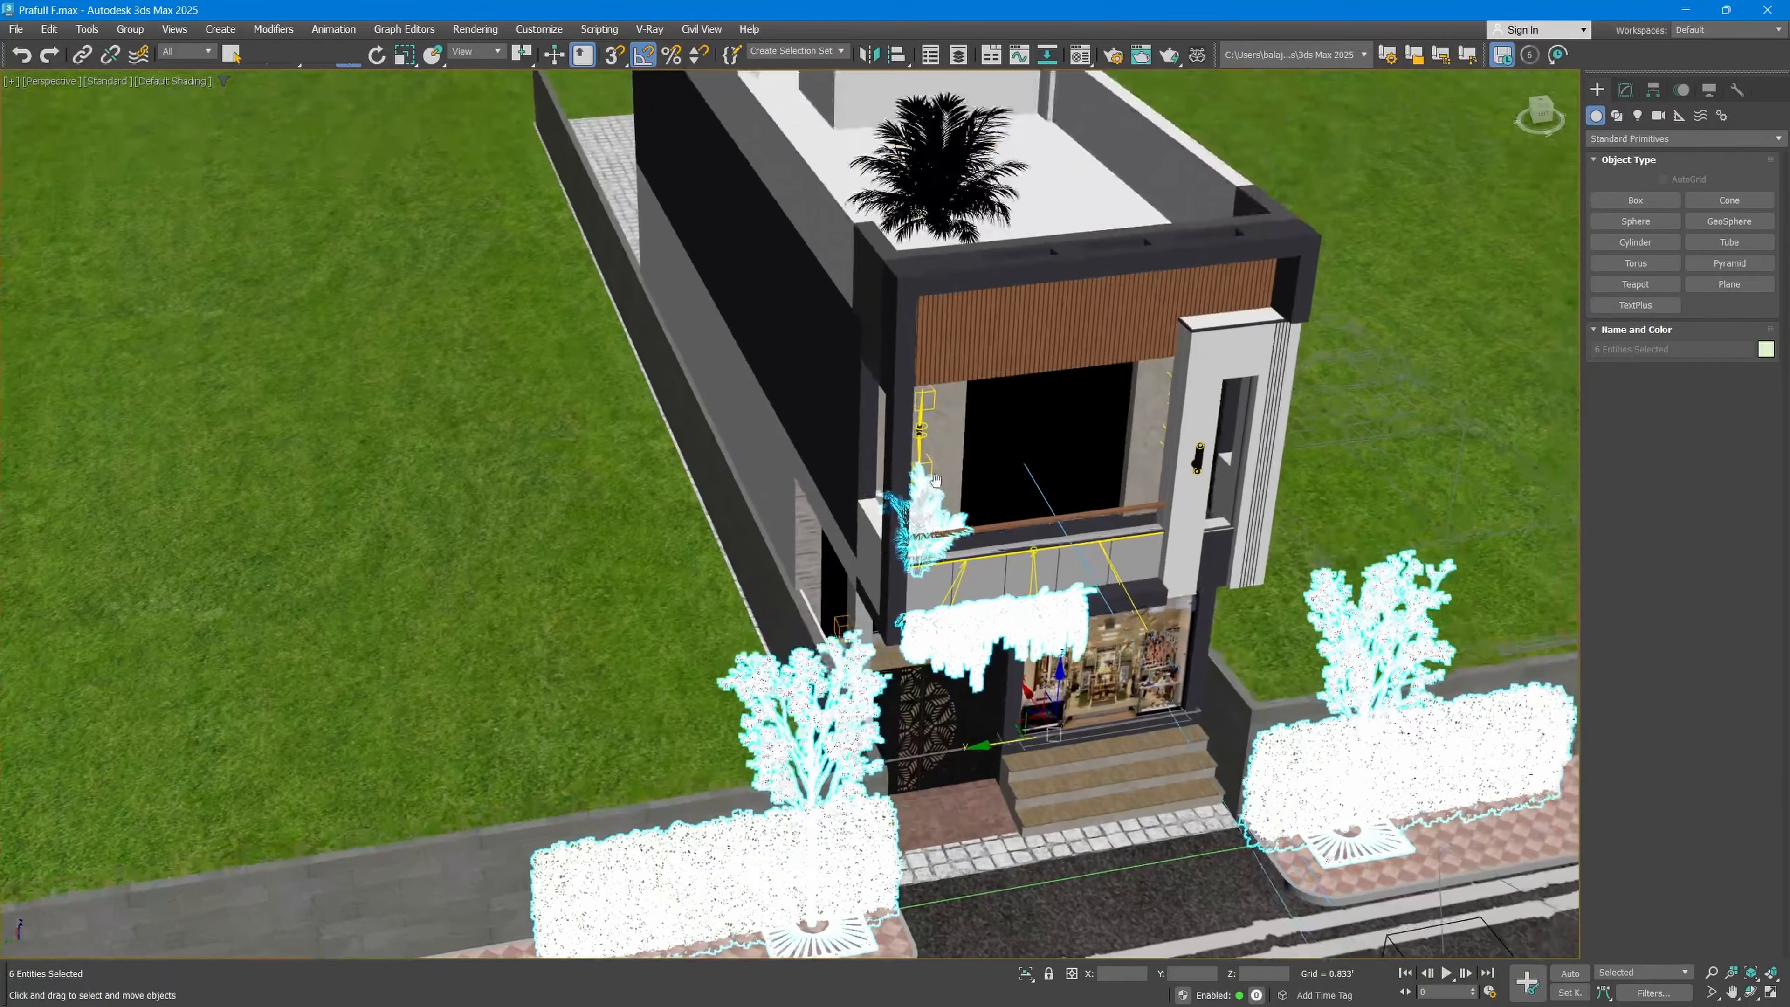
{"action": "left_click", "coordinate": [951, 200], "text": "ctrl"}
{"action": "middle_click_drag", "start_coordinate": [950, 199], "coordinate": [1041, 410], "text": "alt"}
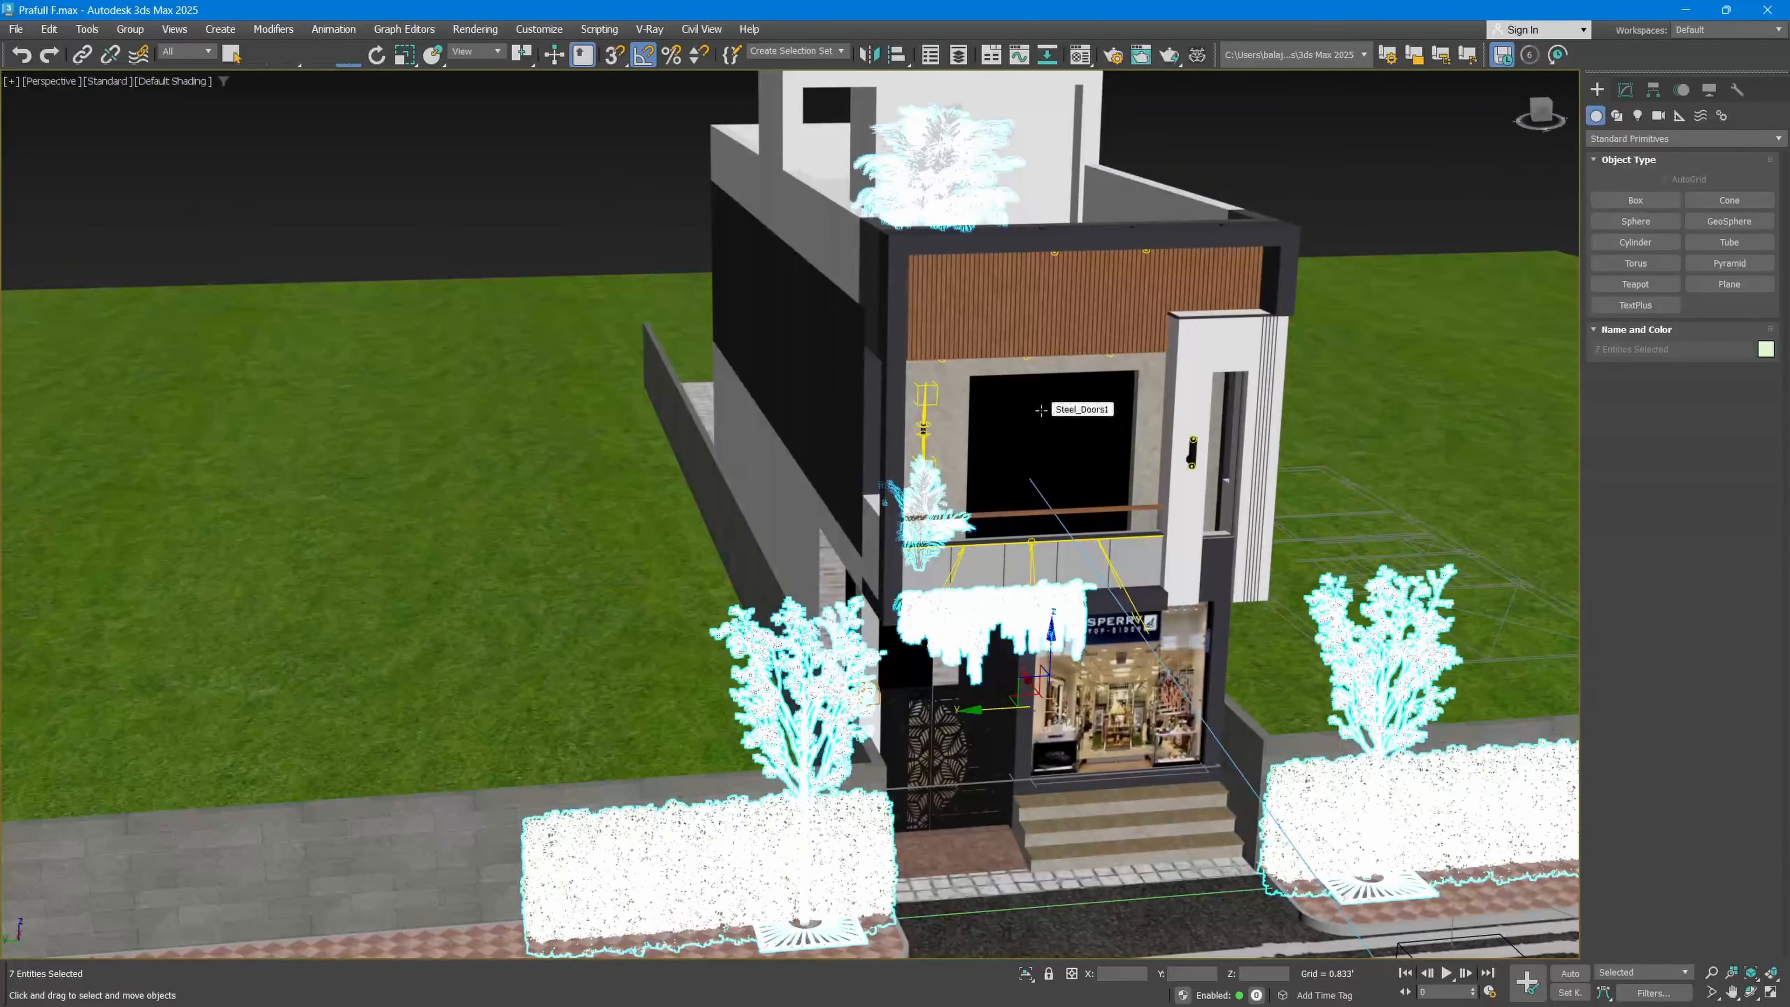
{"action": "middle_click_drag", "start_coordinate": [994, 506], "coordinate": [993, 462]}
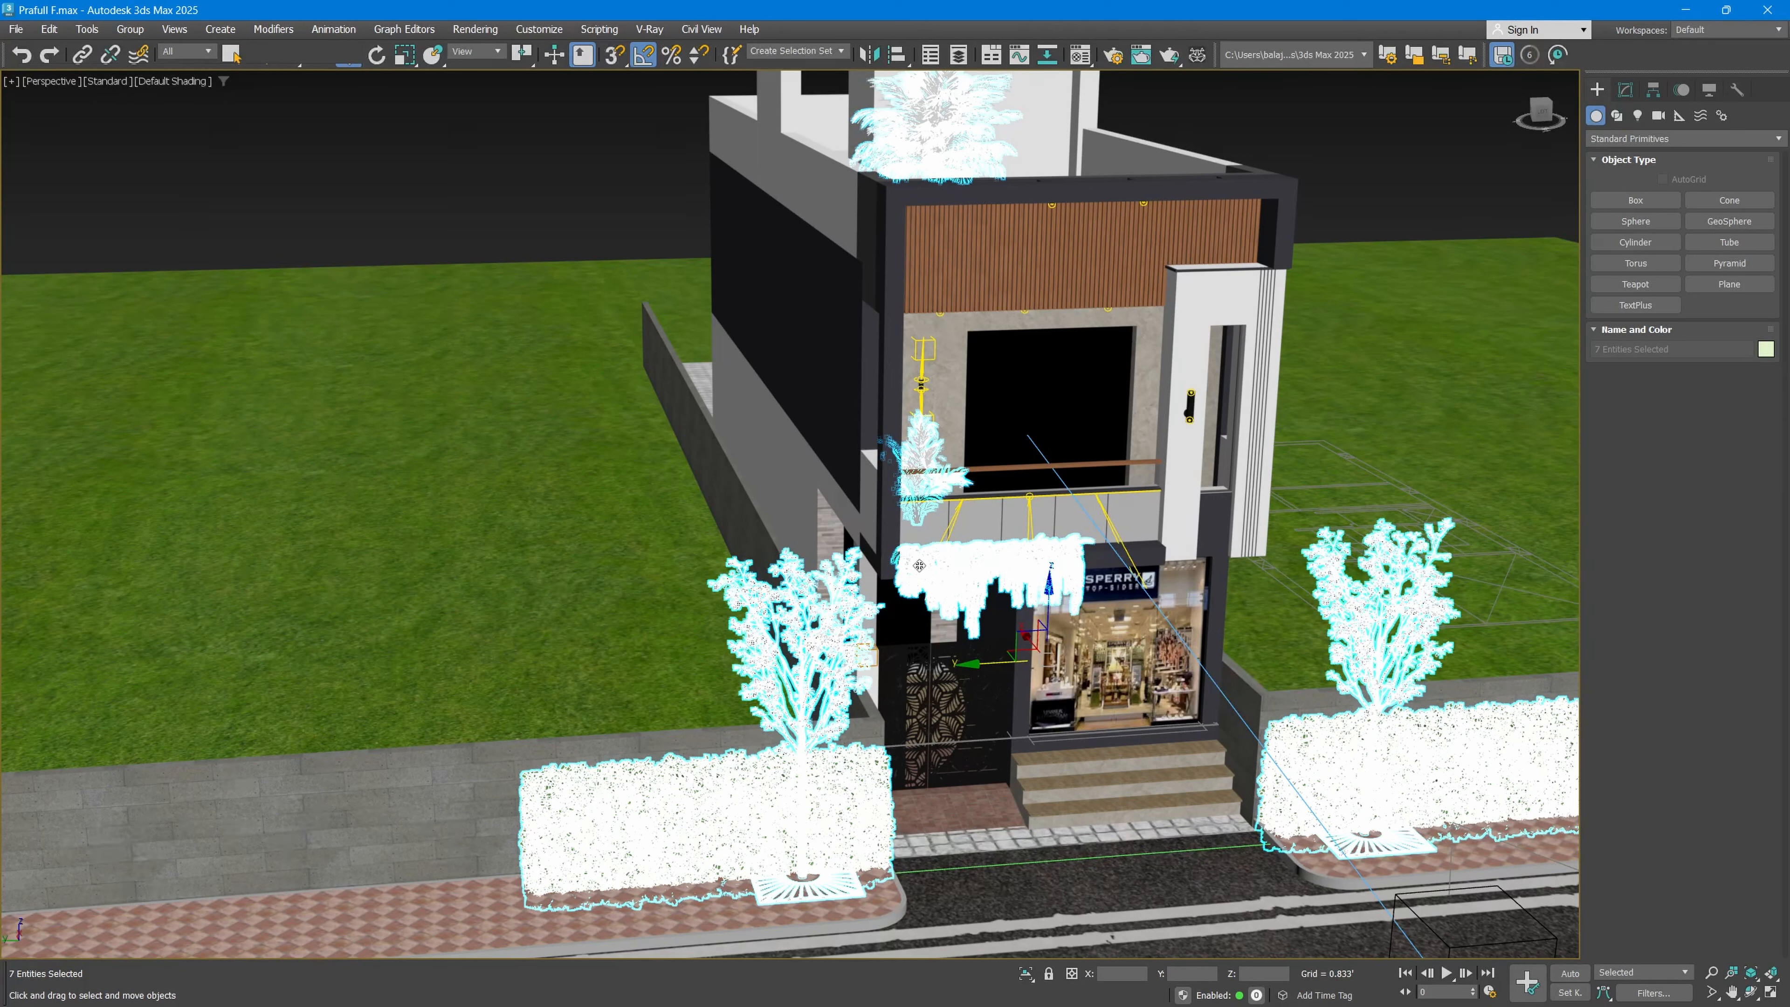
Step: Open the Layer Explorer as an enlarged floating window and remove all empty layers
{"action": "left_click", "coordinate": [958, 54]}
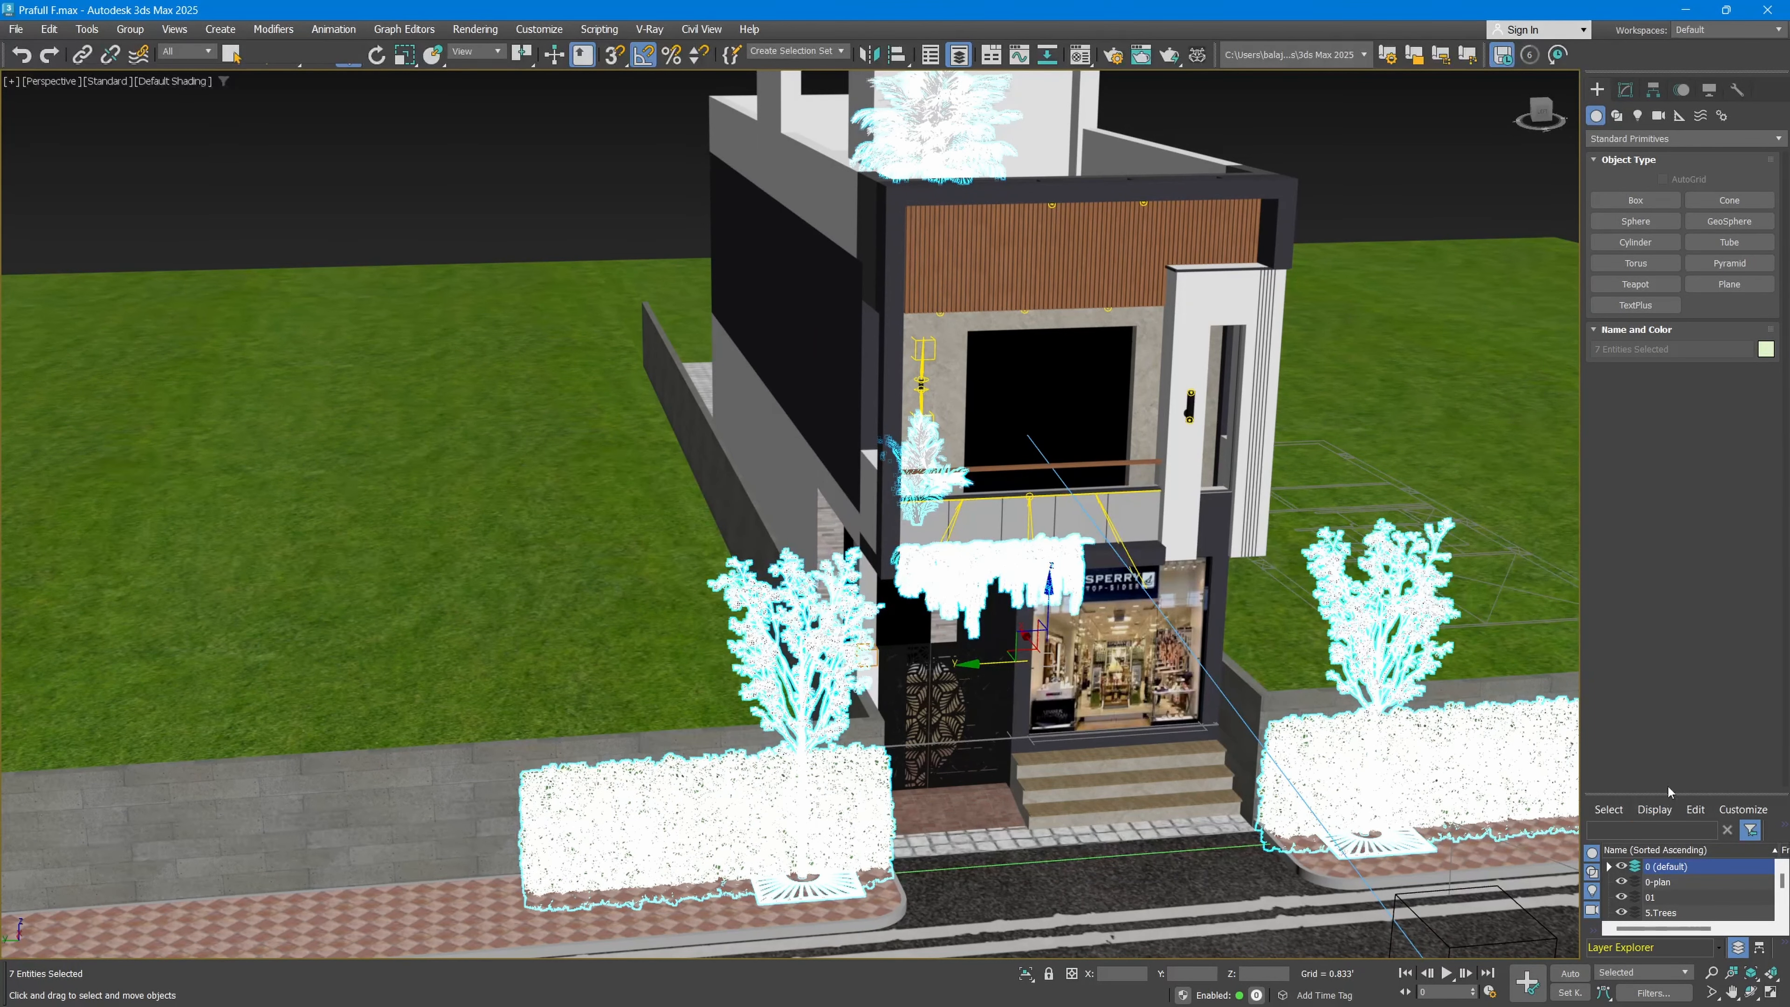
{"action": "left_click_drag", "start_coordinate": [1667, 799], "coordinate": [206, 175]}
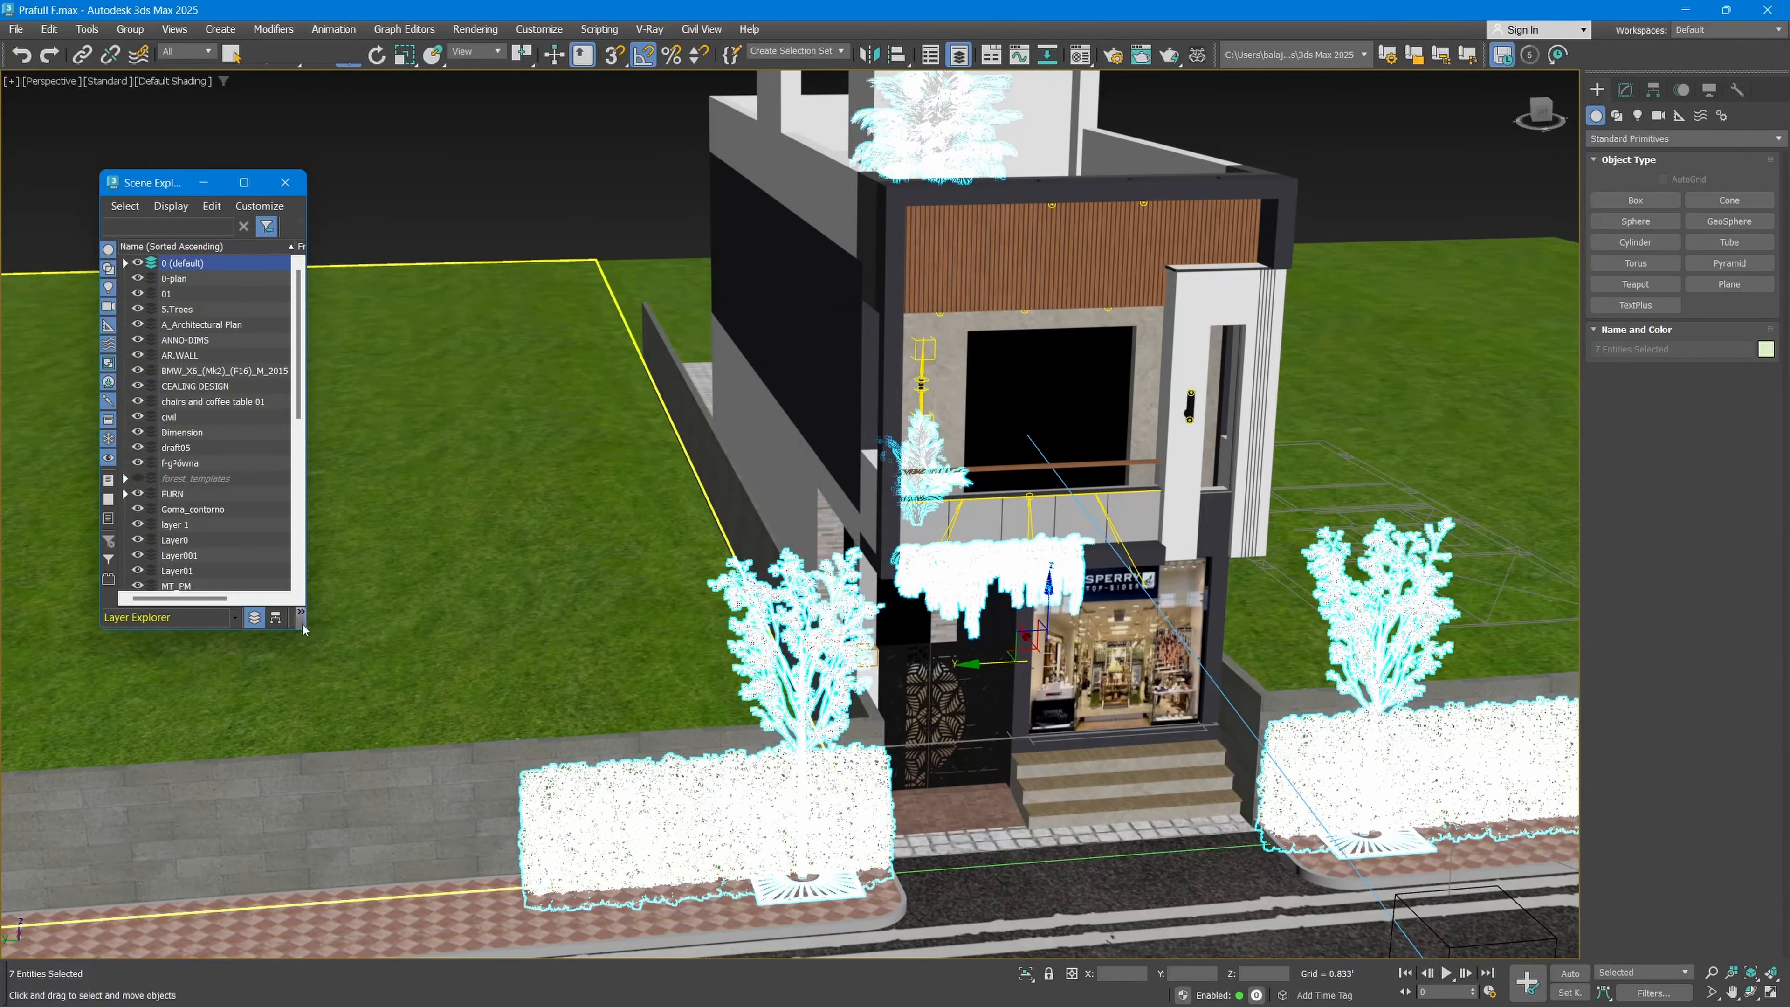
{"action": "left_click_drag", "start_coordinate": [304, 630], "coordinate": [569, 852]}
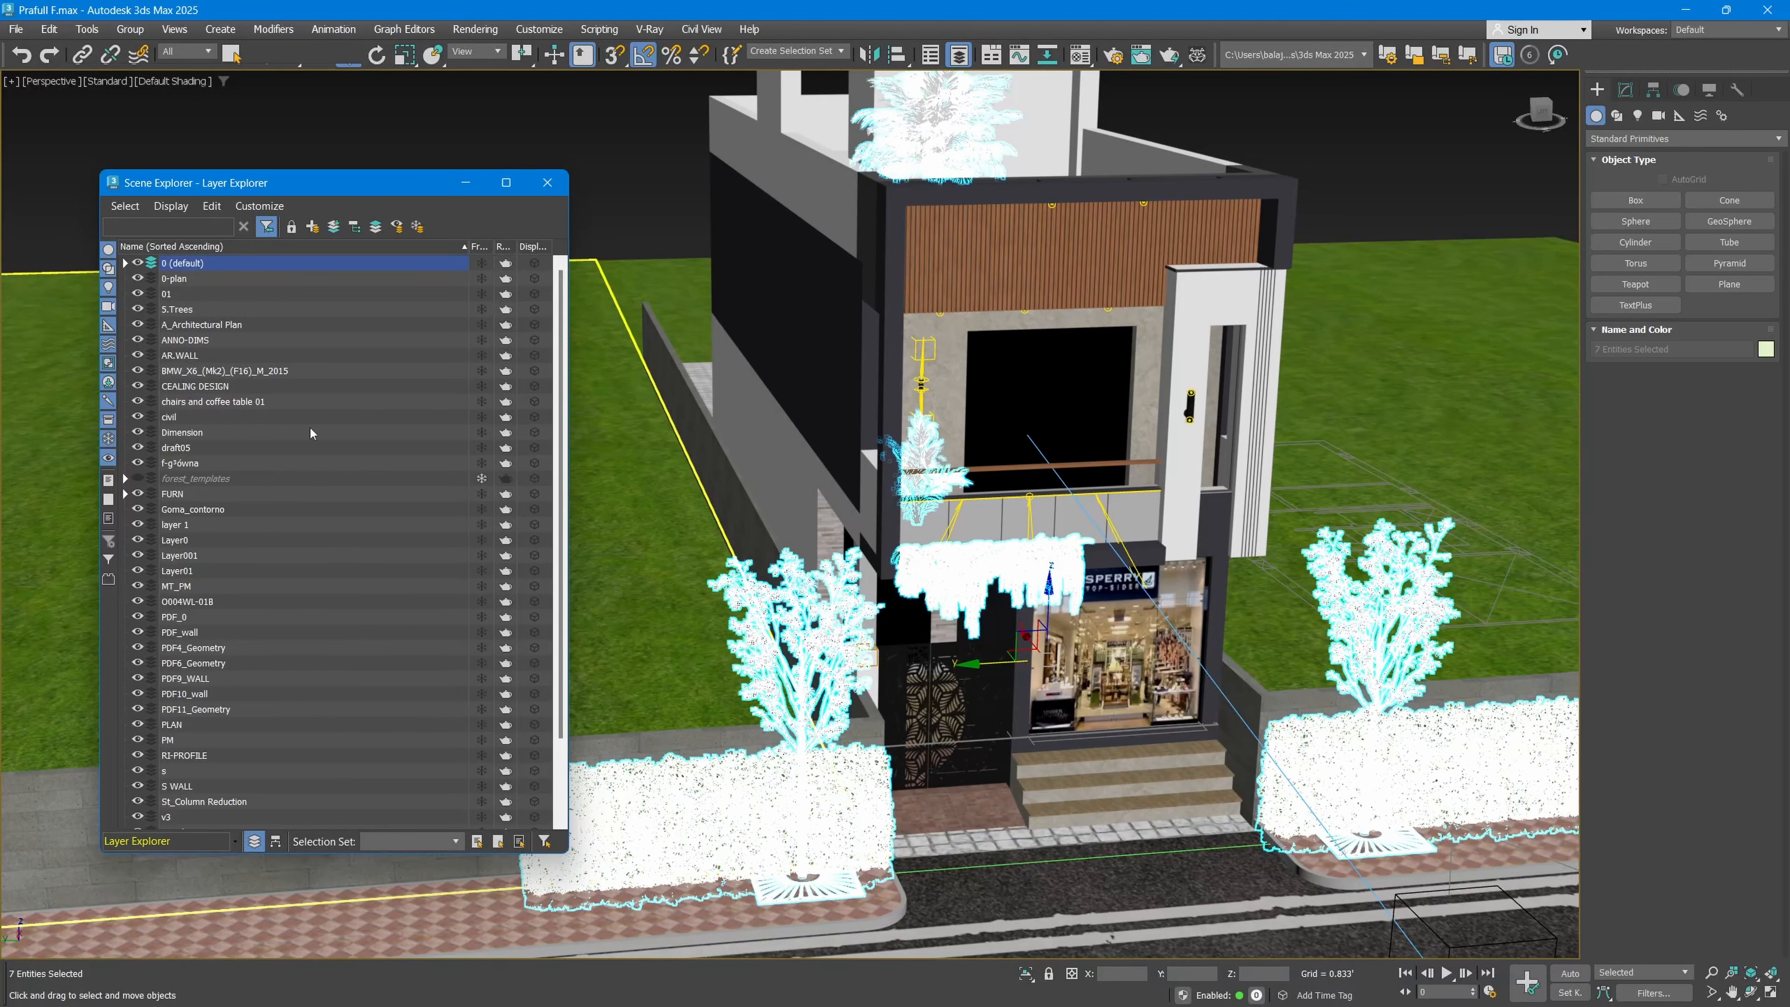
{"action": "right_click", "coordinate": [334, 294]}
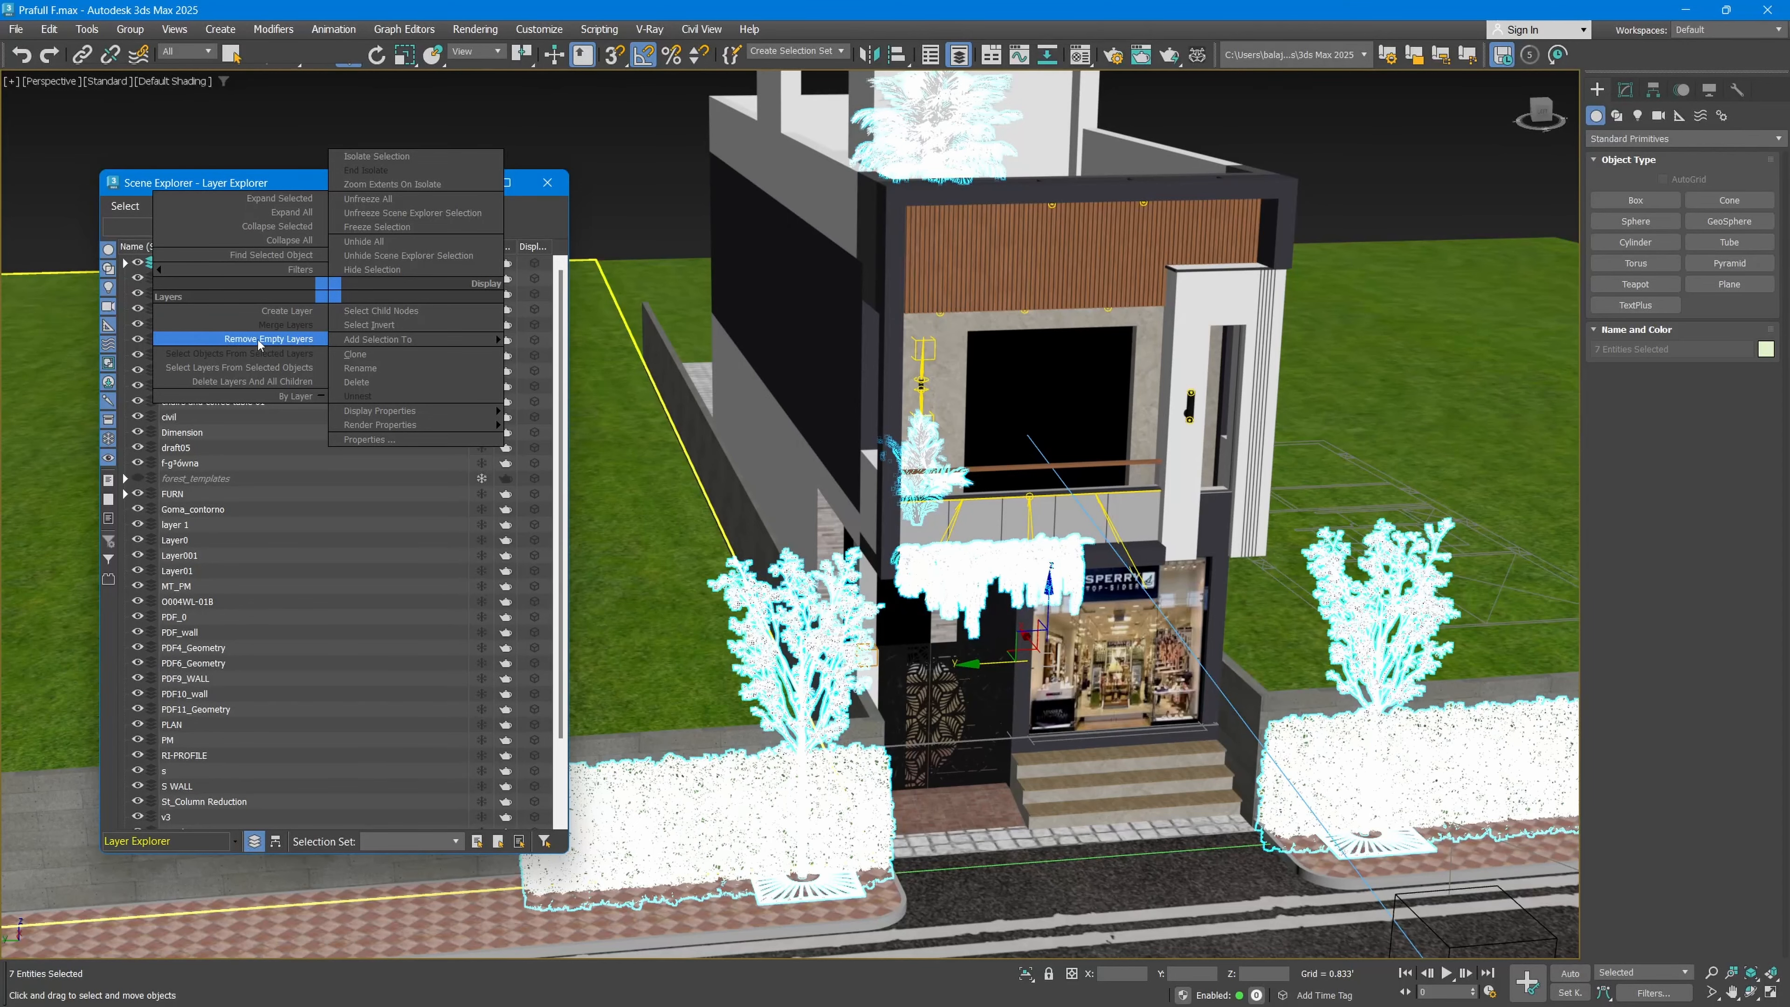
{"action": "left_click", "coordinate": [275, 339]}
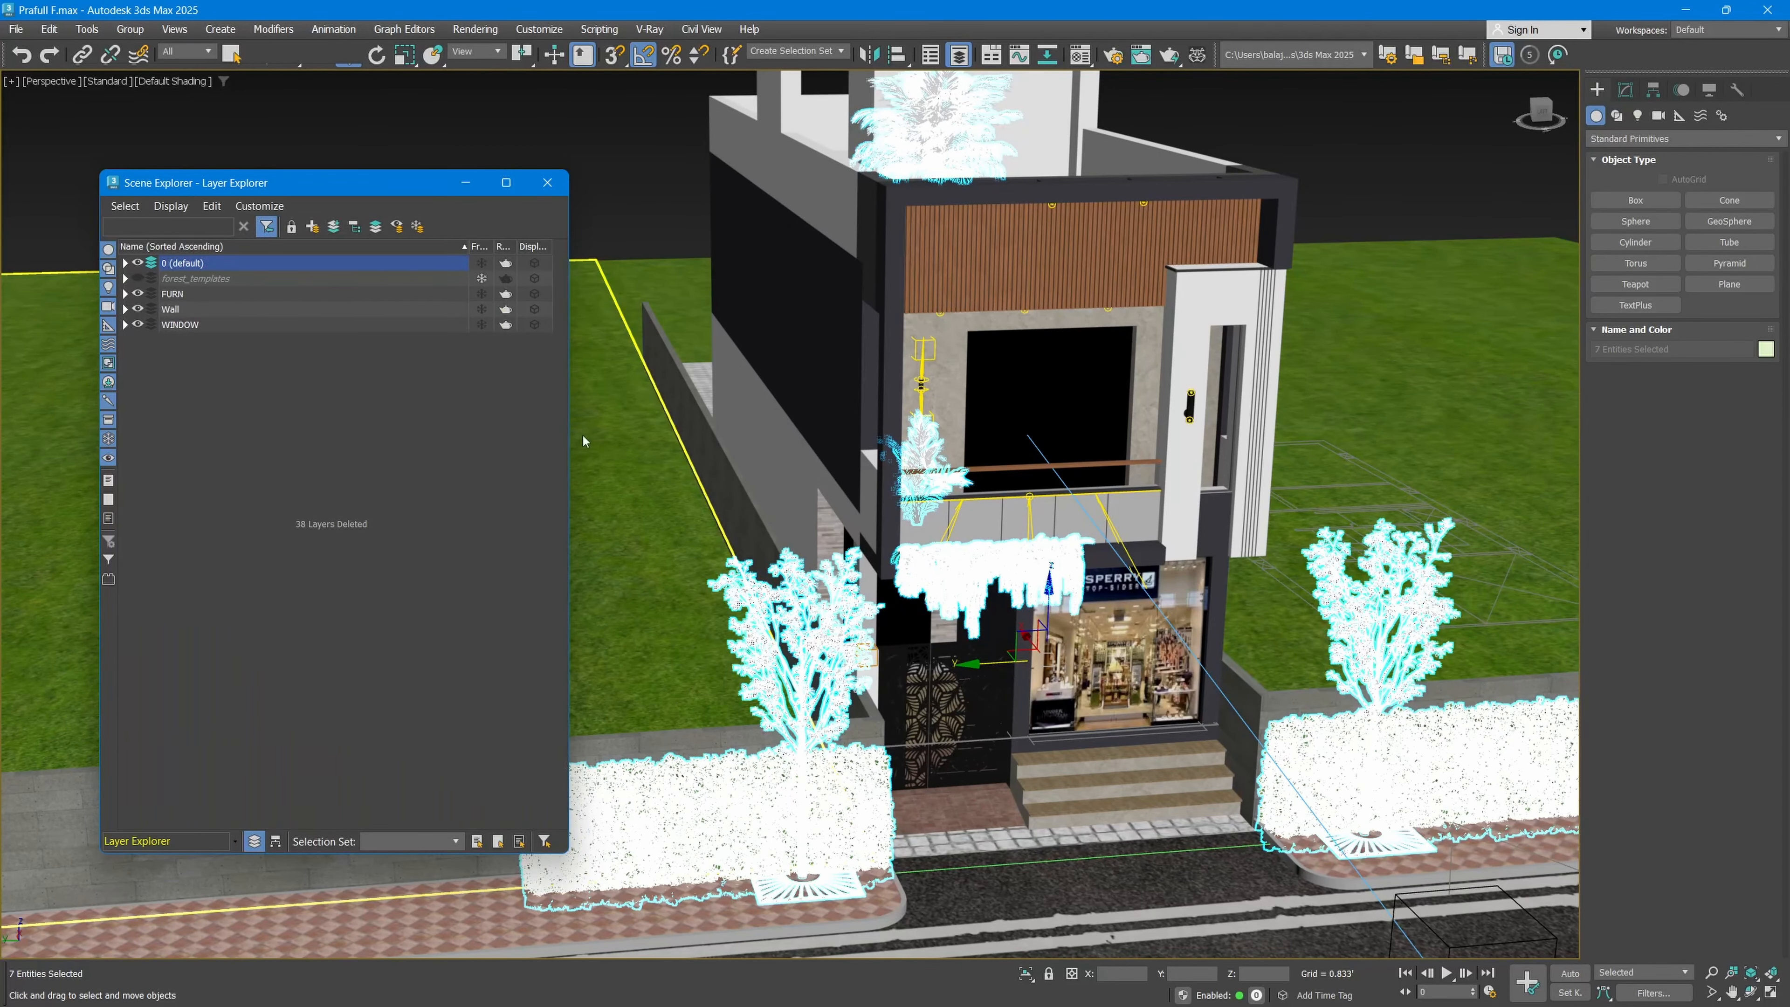
Step: Look over the scene, then expand the 0 (default) layer to examine its objects and collapse it
{"action": "scroll", "coordinate": [59, 315], "scroll_direction": "down", "scroll_amount": 5}
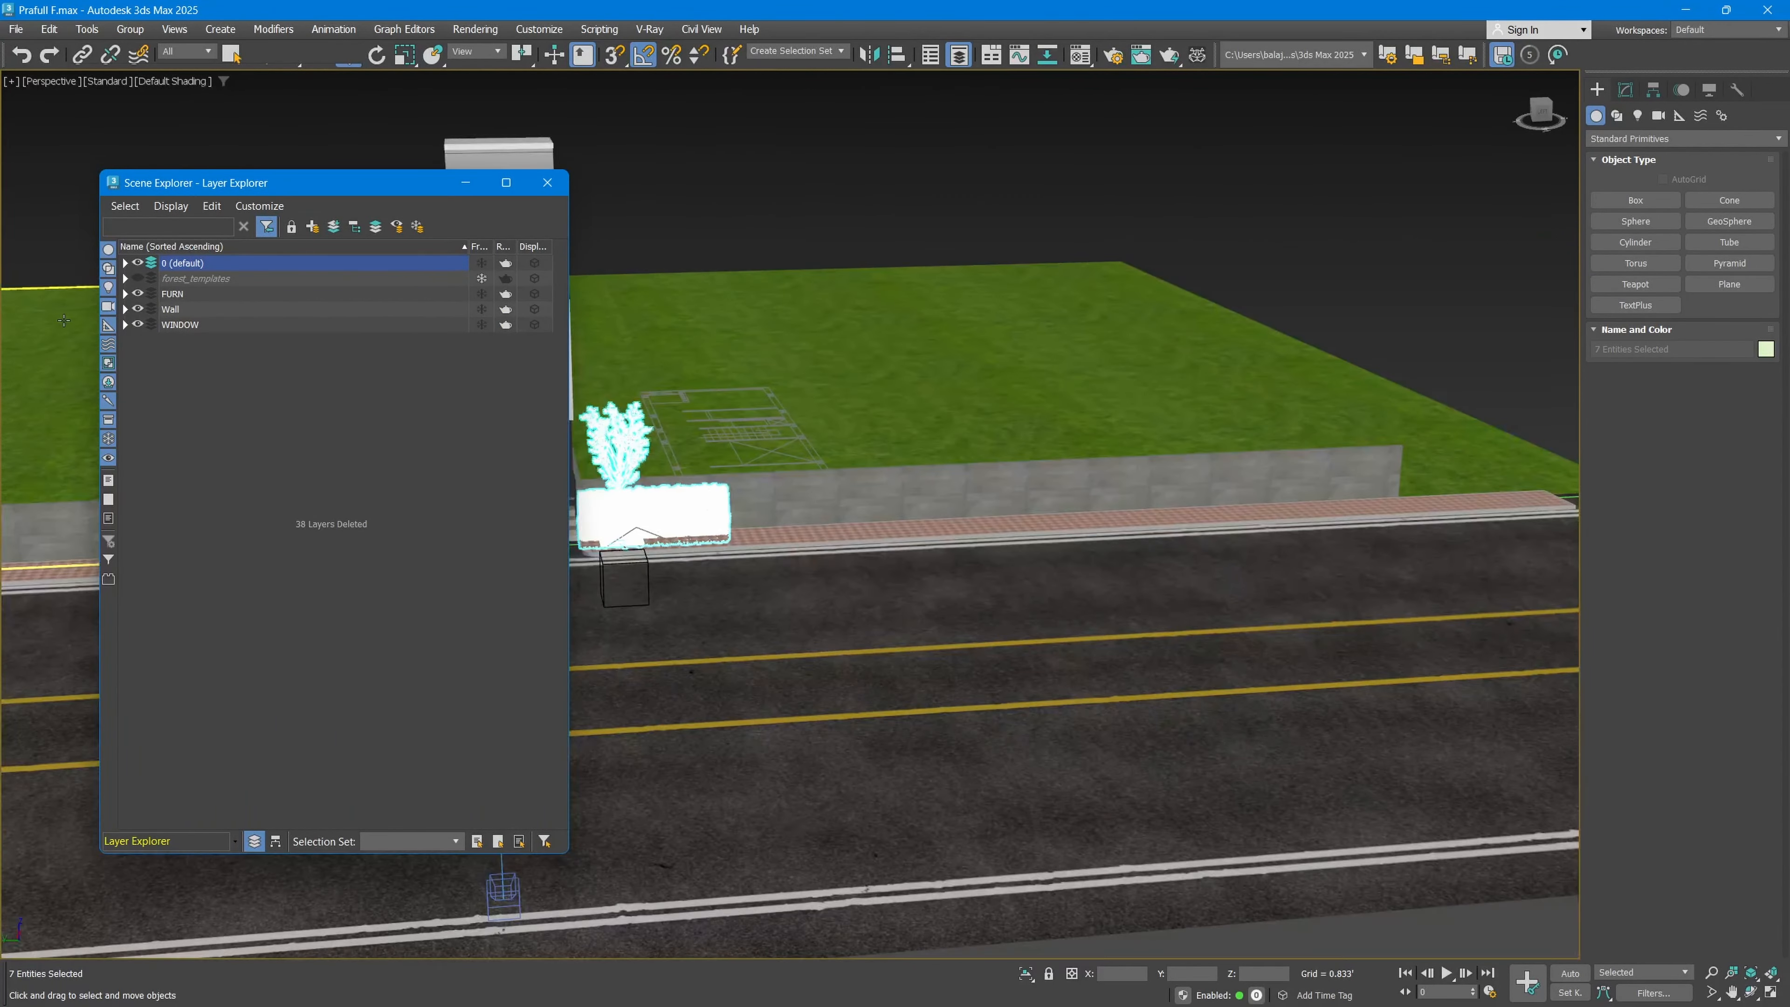
{"action": "middle_click_drag", "start_coordinate": [635, 402], "coordinate": [1786, 543]}
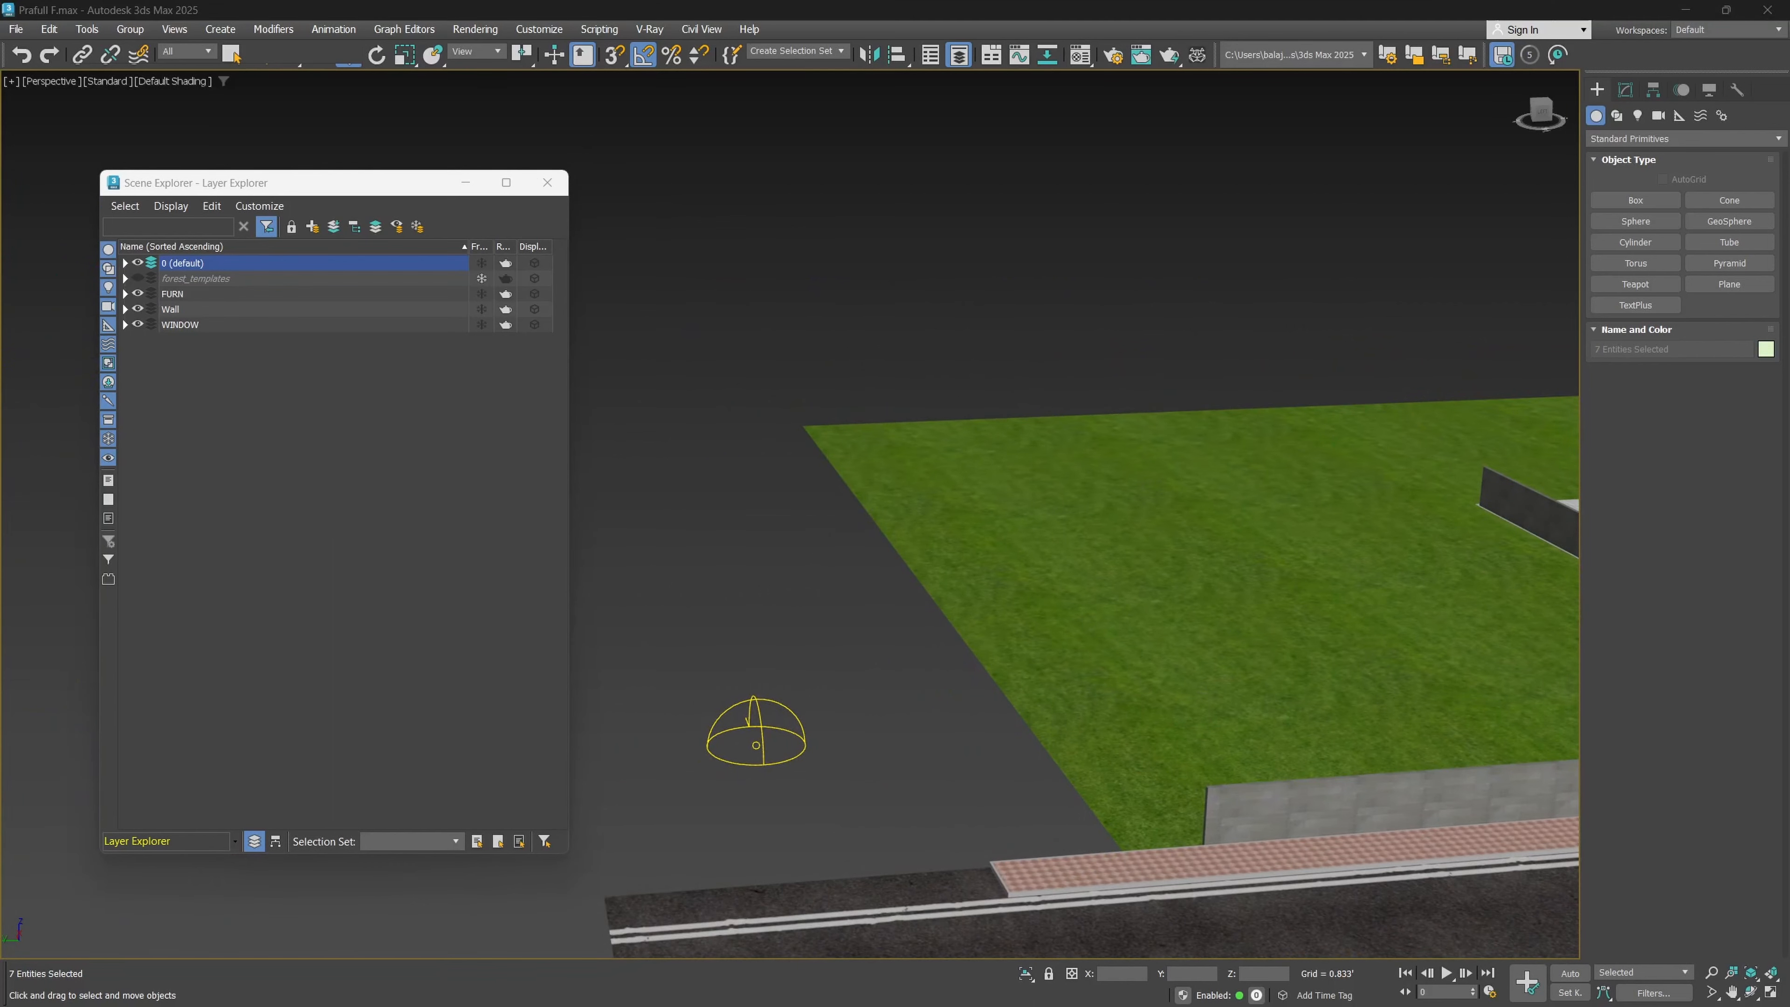
{"action": "scroll", "coordinate": [1063, 484], "scroll_direction": "down", "scroll_amount": 6}
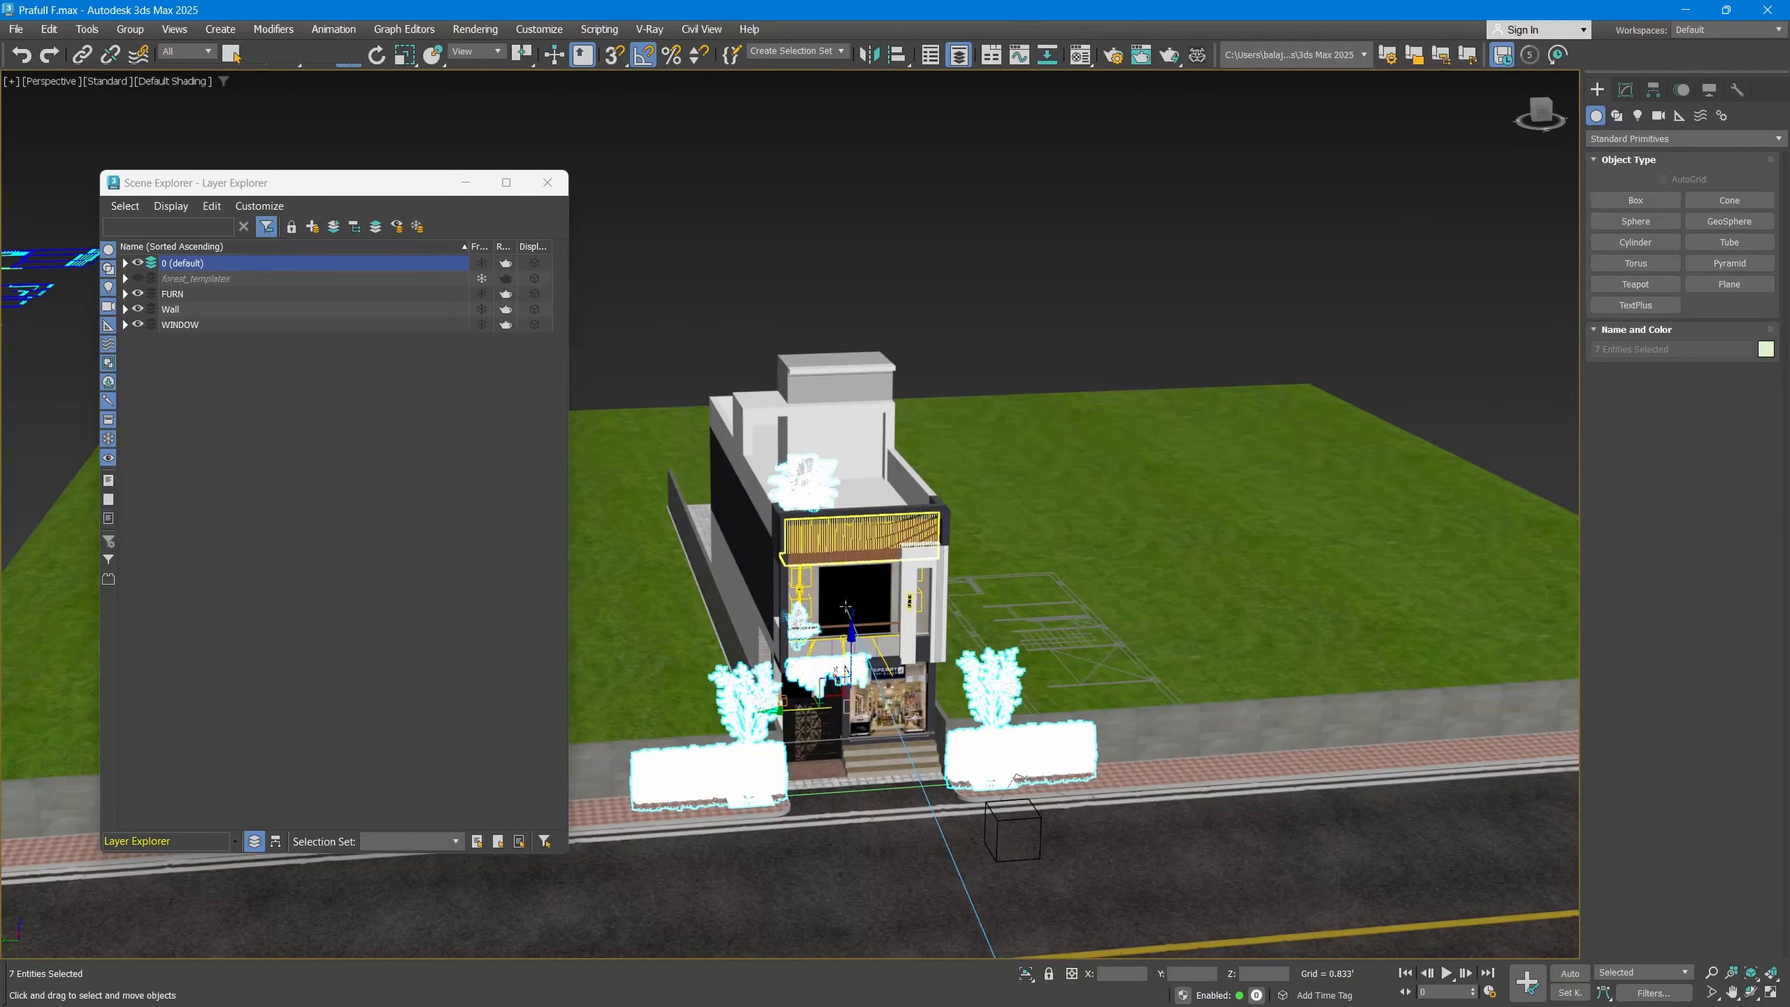
{"action": "middle_click_drag", "start_coordinate": [838, 645], "coordinate": [890, 585]}
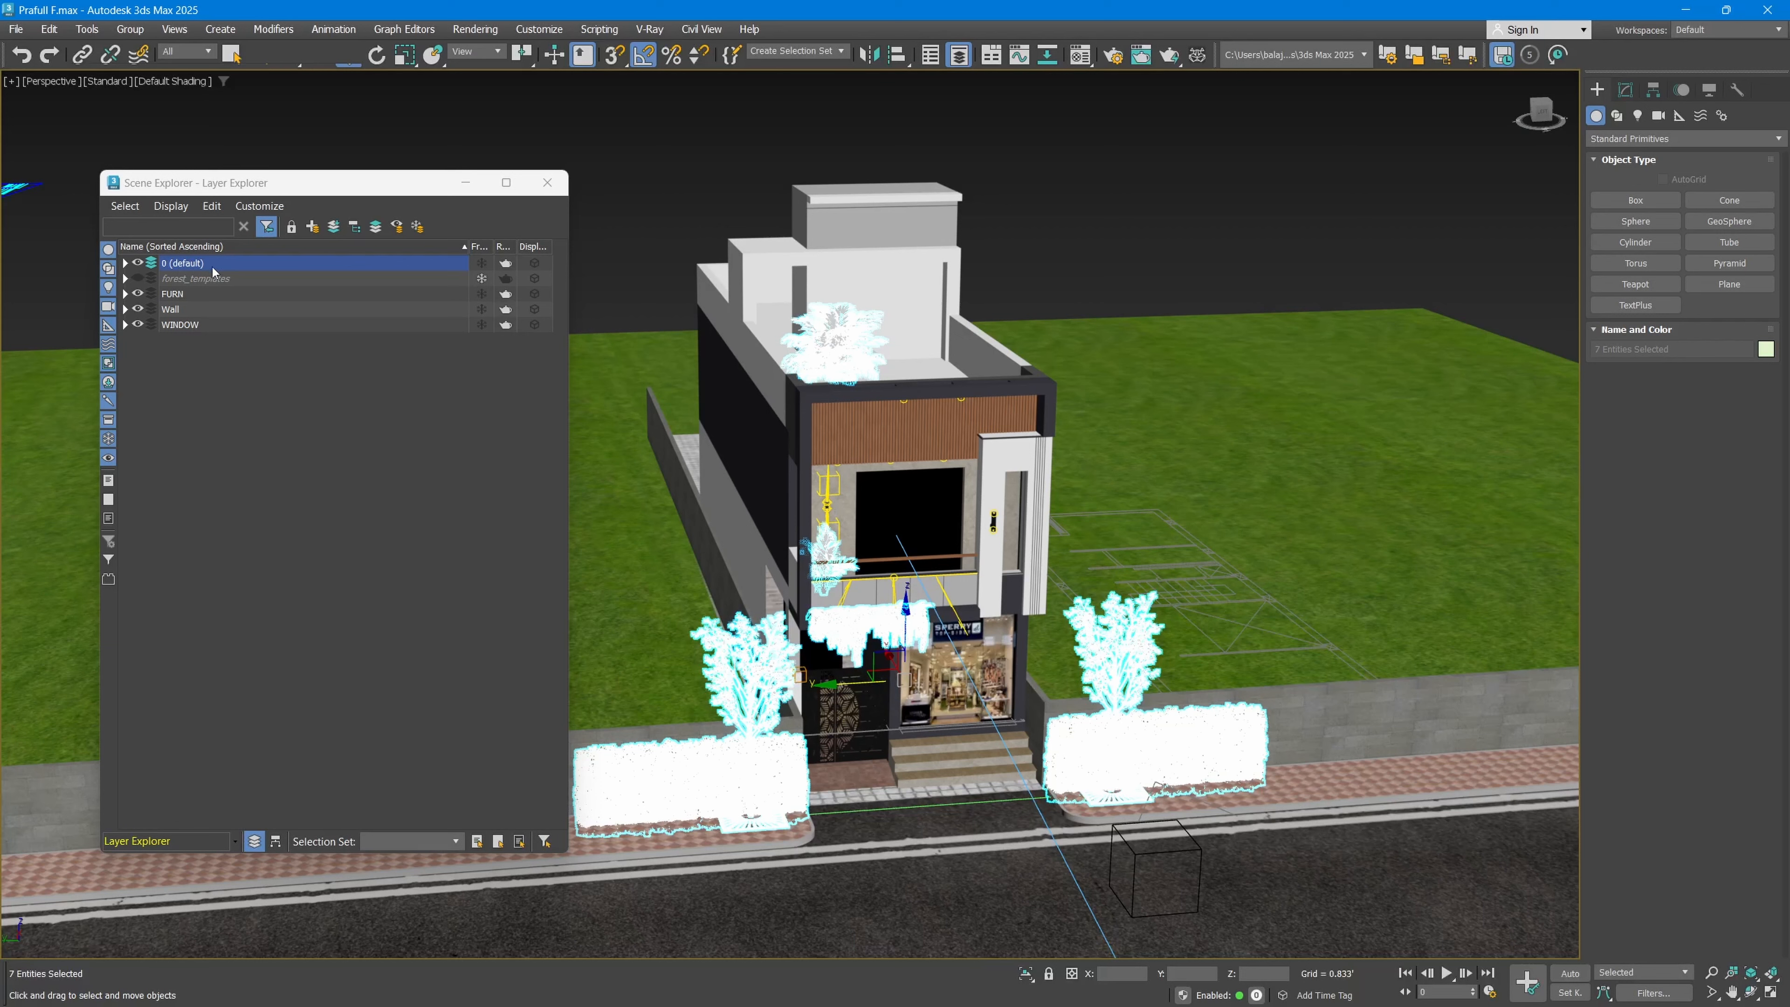
{"action": "left_click", "coordinate": [125, 263]}
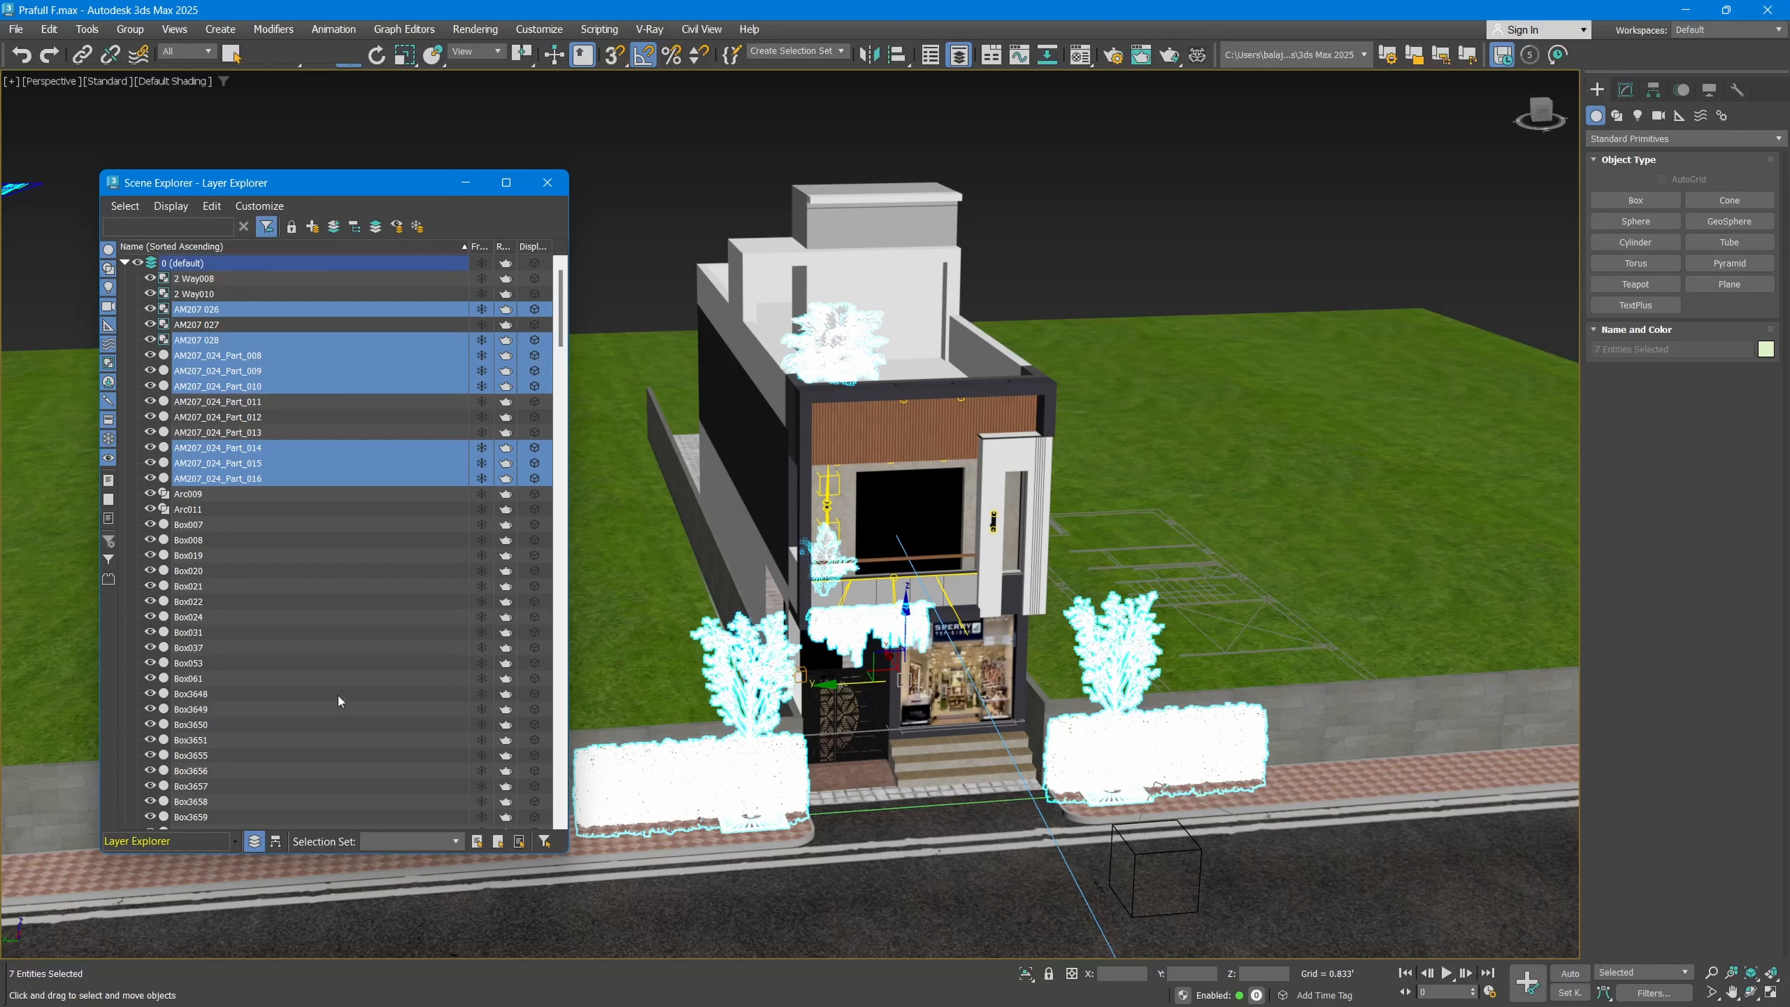
{"action": "left_click", "coordinate": [125, 262]}
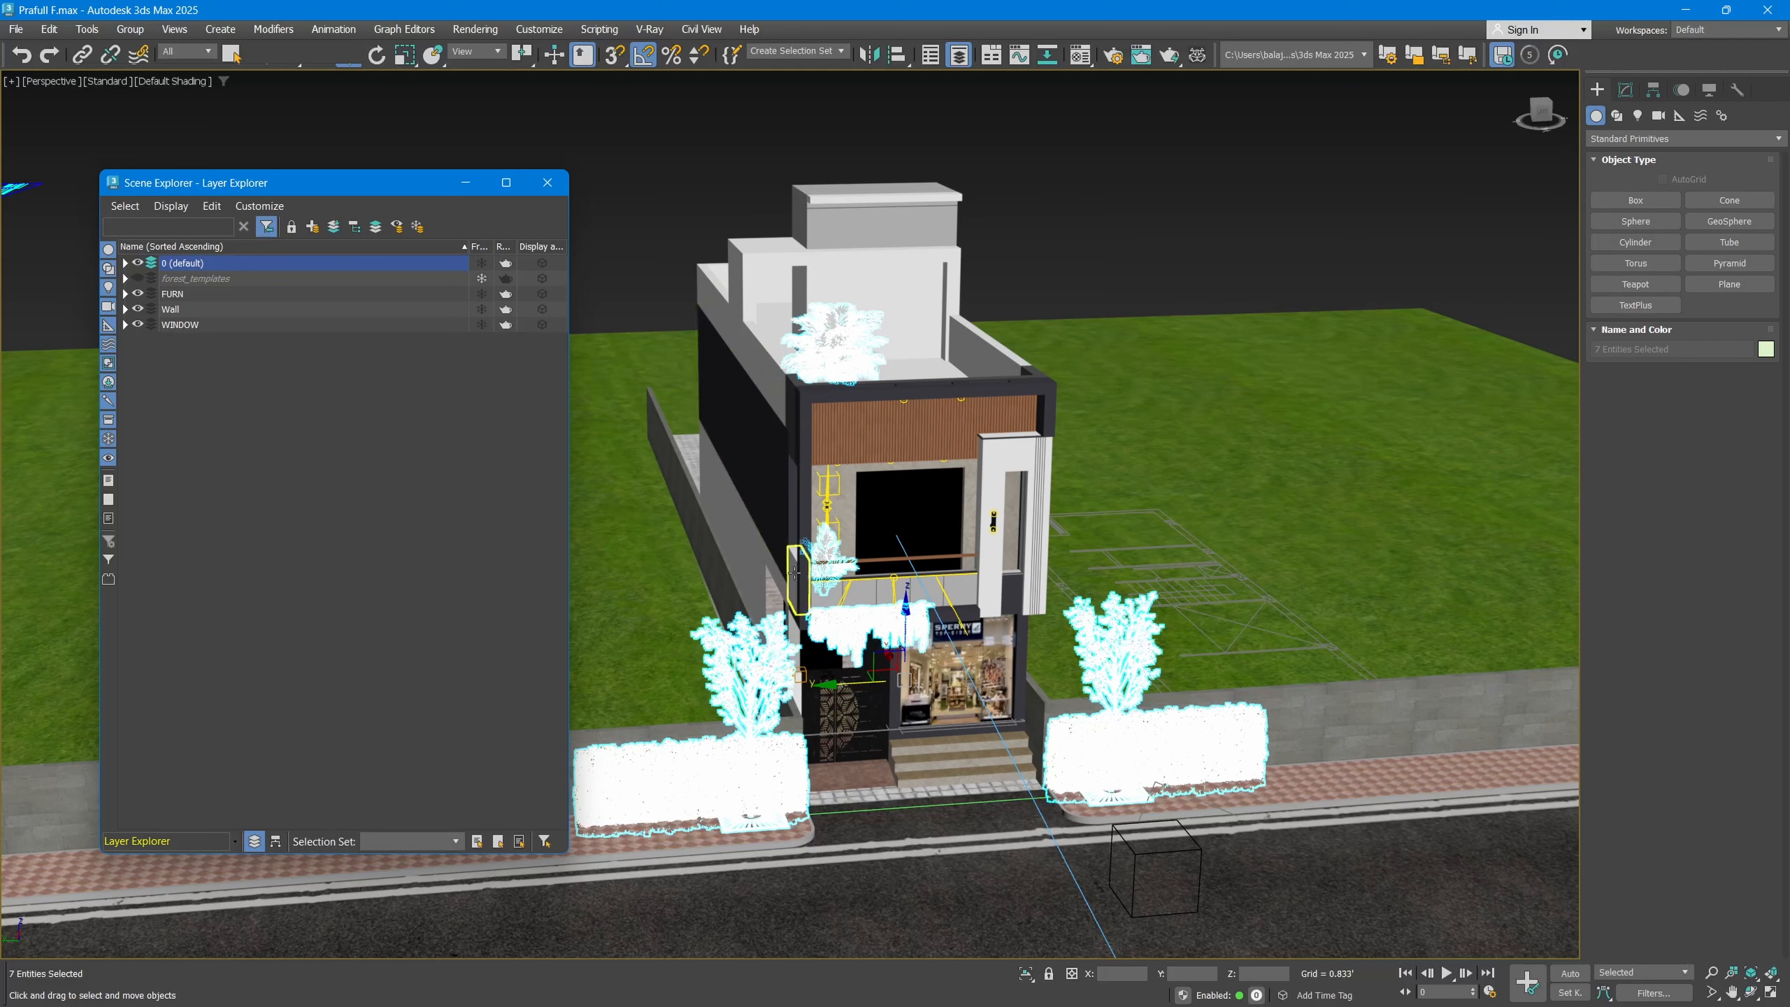
Step: Create a new layer from the selected plants and name it Vegetation
{"action": "left_click", "coordinate": [312, 227]}
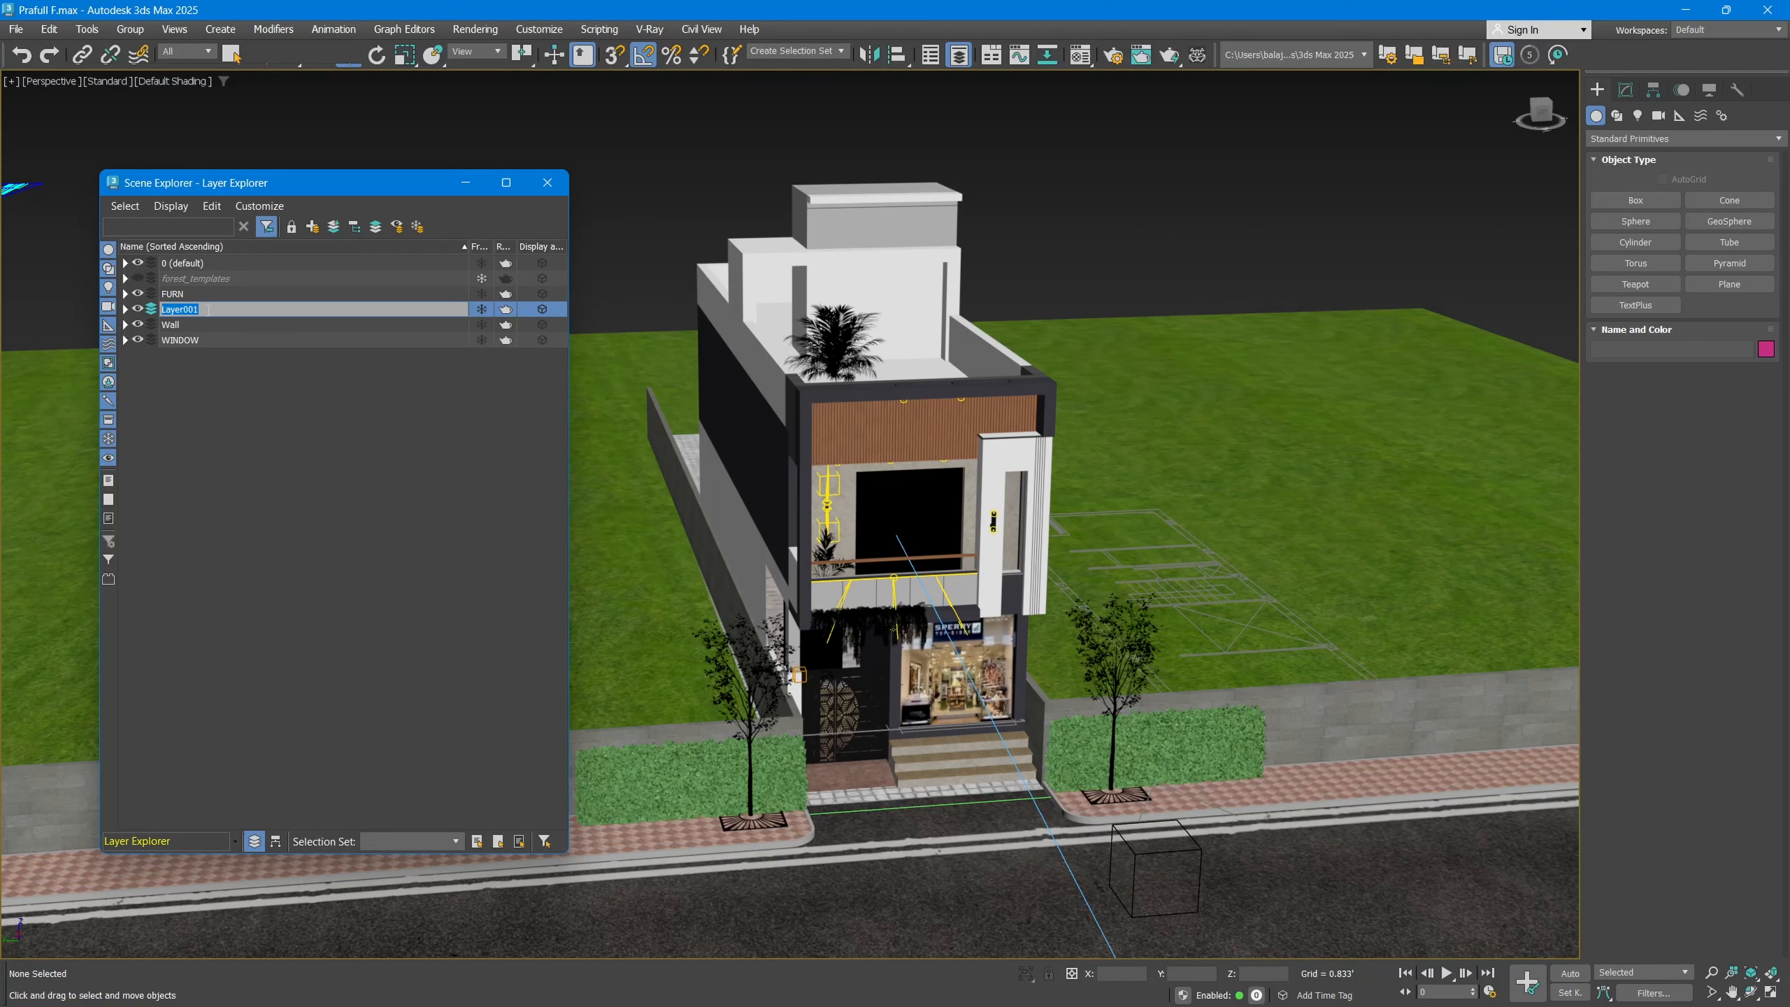
{"action": "type", "text": "Vegetation"}
{"action": "left_click", "coordinate": [209, 311]}
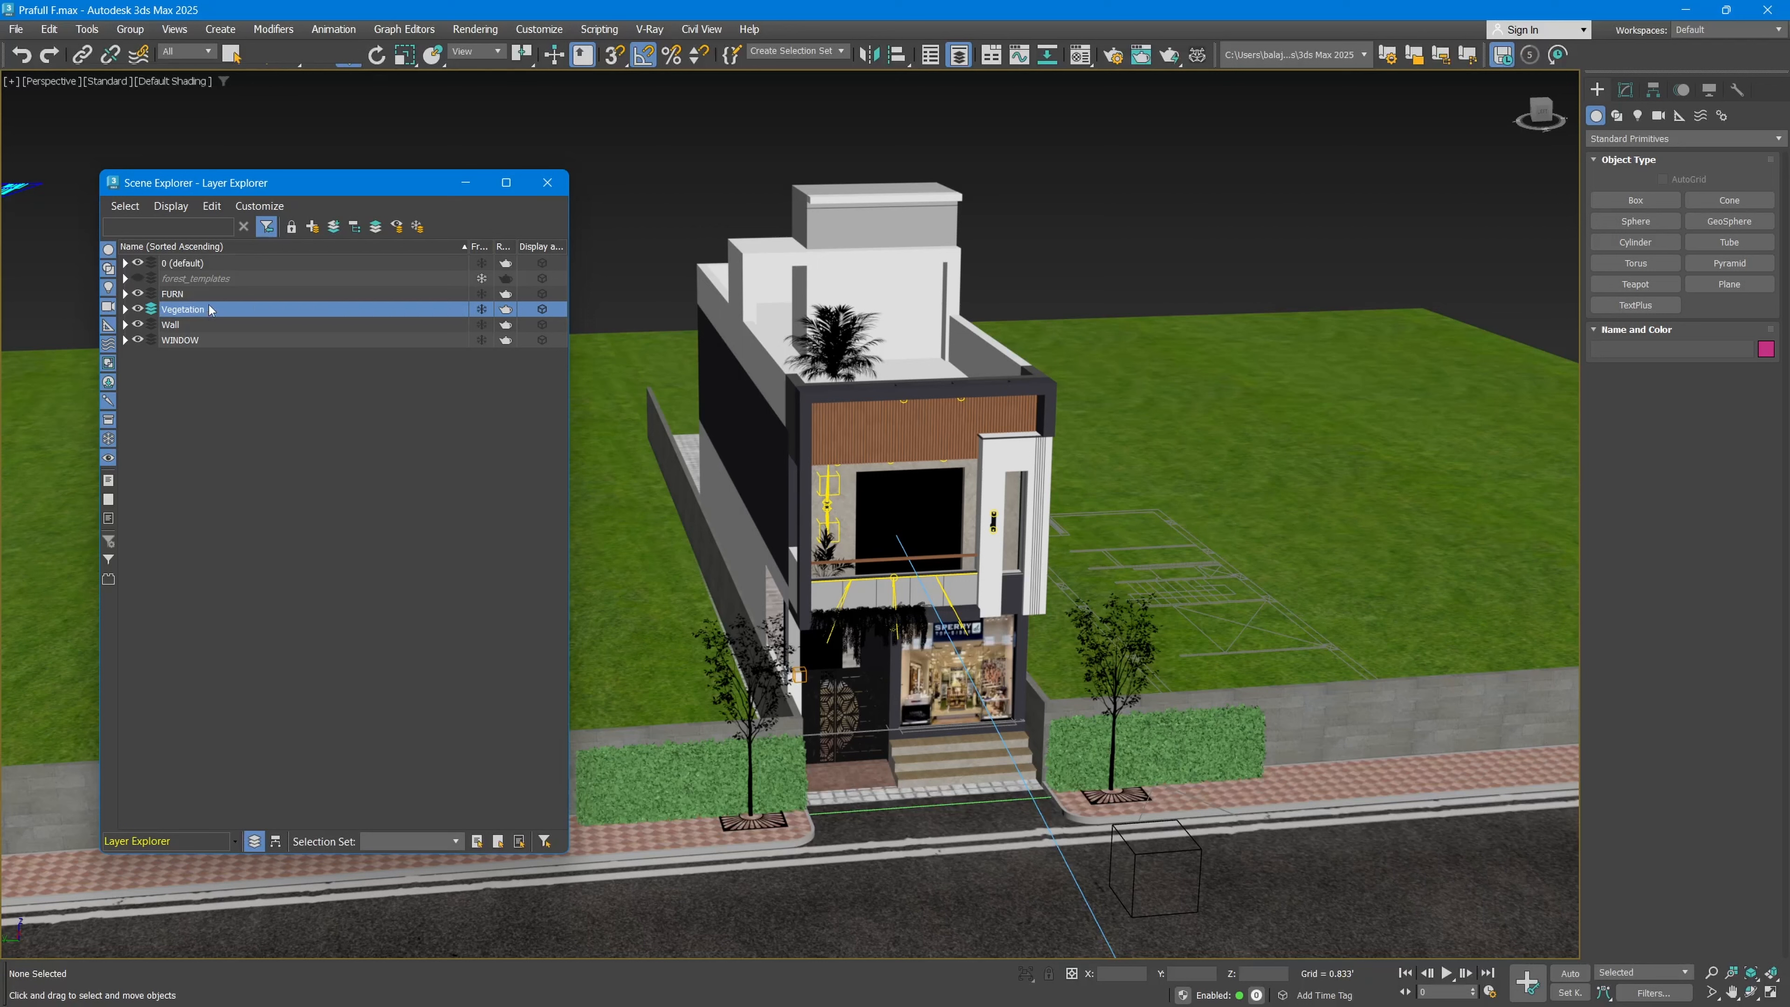
Step: Toggle the Vegetation layer's visibility off and on repeatedly to check which plants it controls, leaving it shown
{"action": "left_click", "coordinate": [138, 310]}
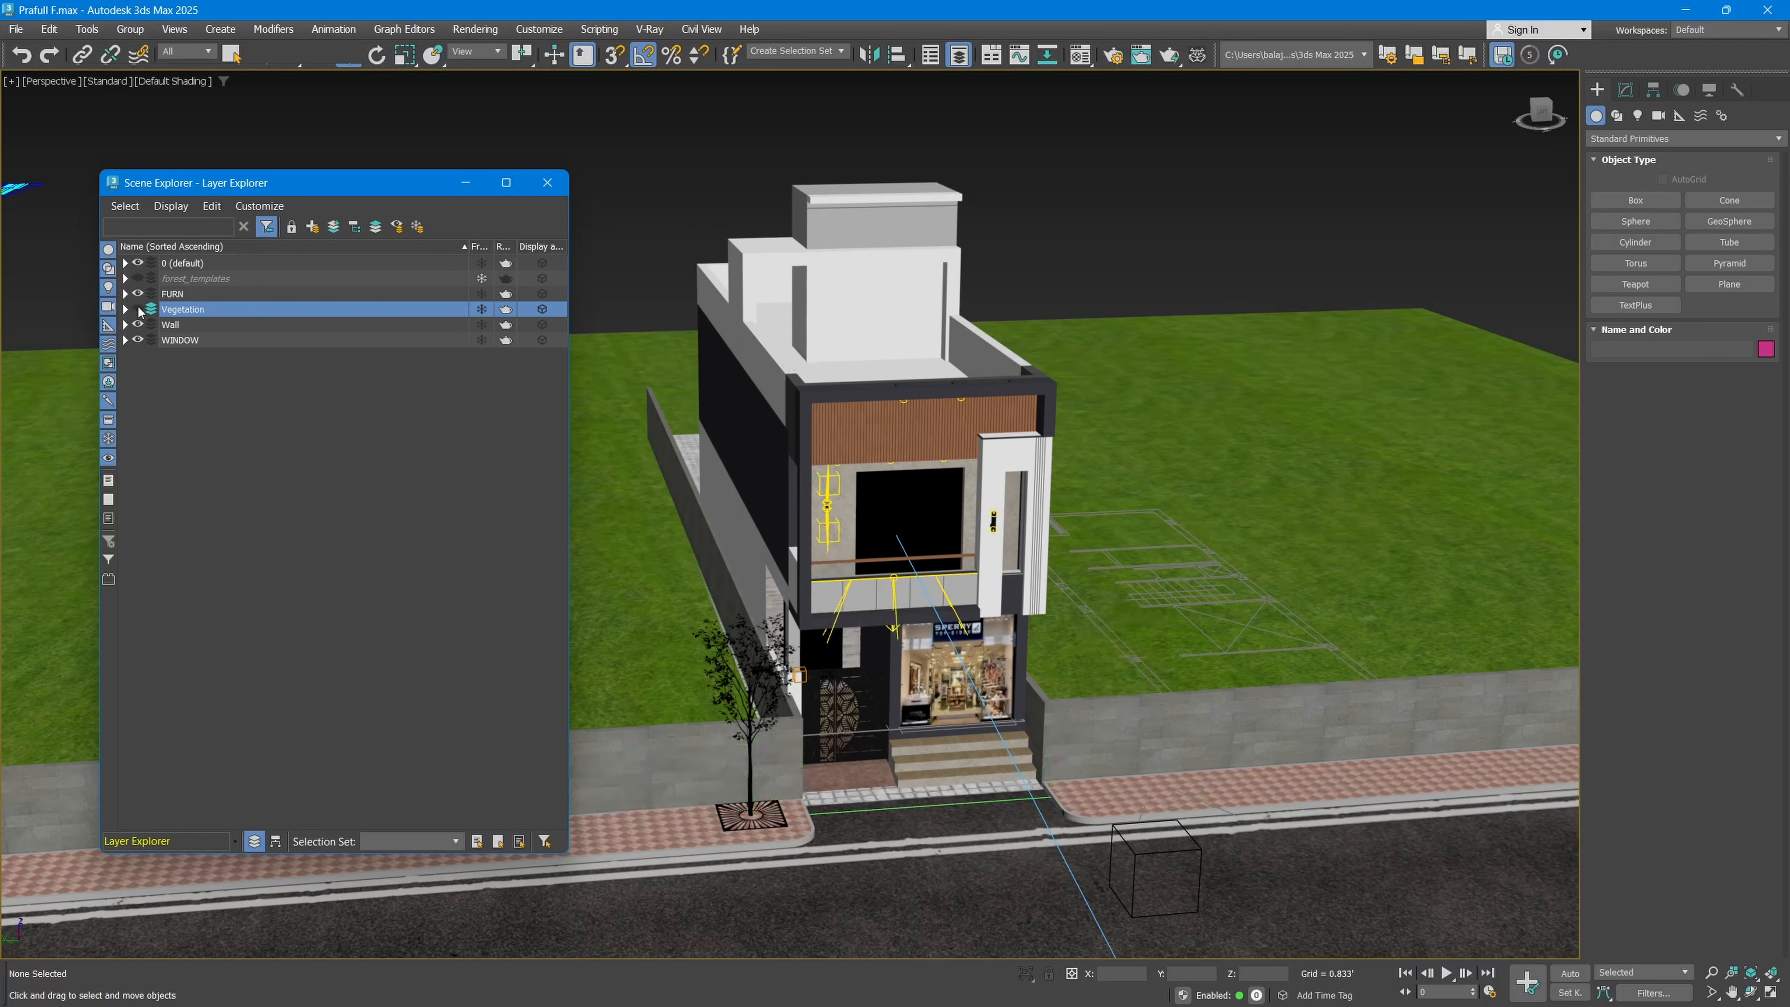
{"action": "left_click", "coordinate": [138, 309]}
{"action": "left_click", "coordinate": [138, 309]}
{"action": "left_click", "coordinate": [138, 309]}
{"action": "left_click", "coordinate": [138, 310]}
{"action": "left_click", "coordinate": [138, 309]}
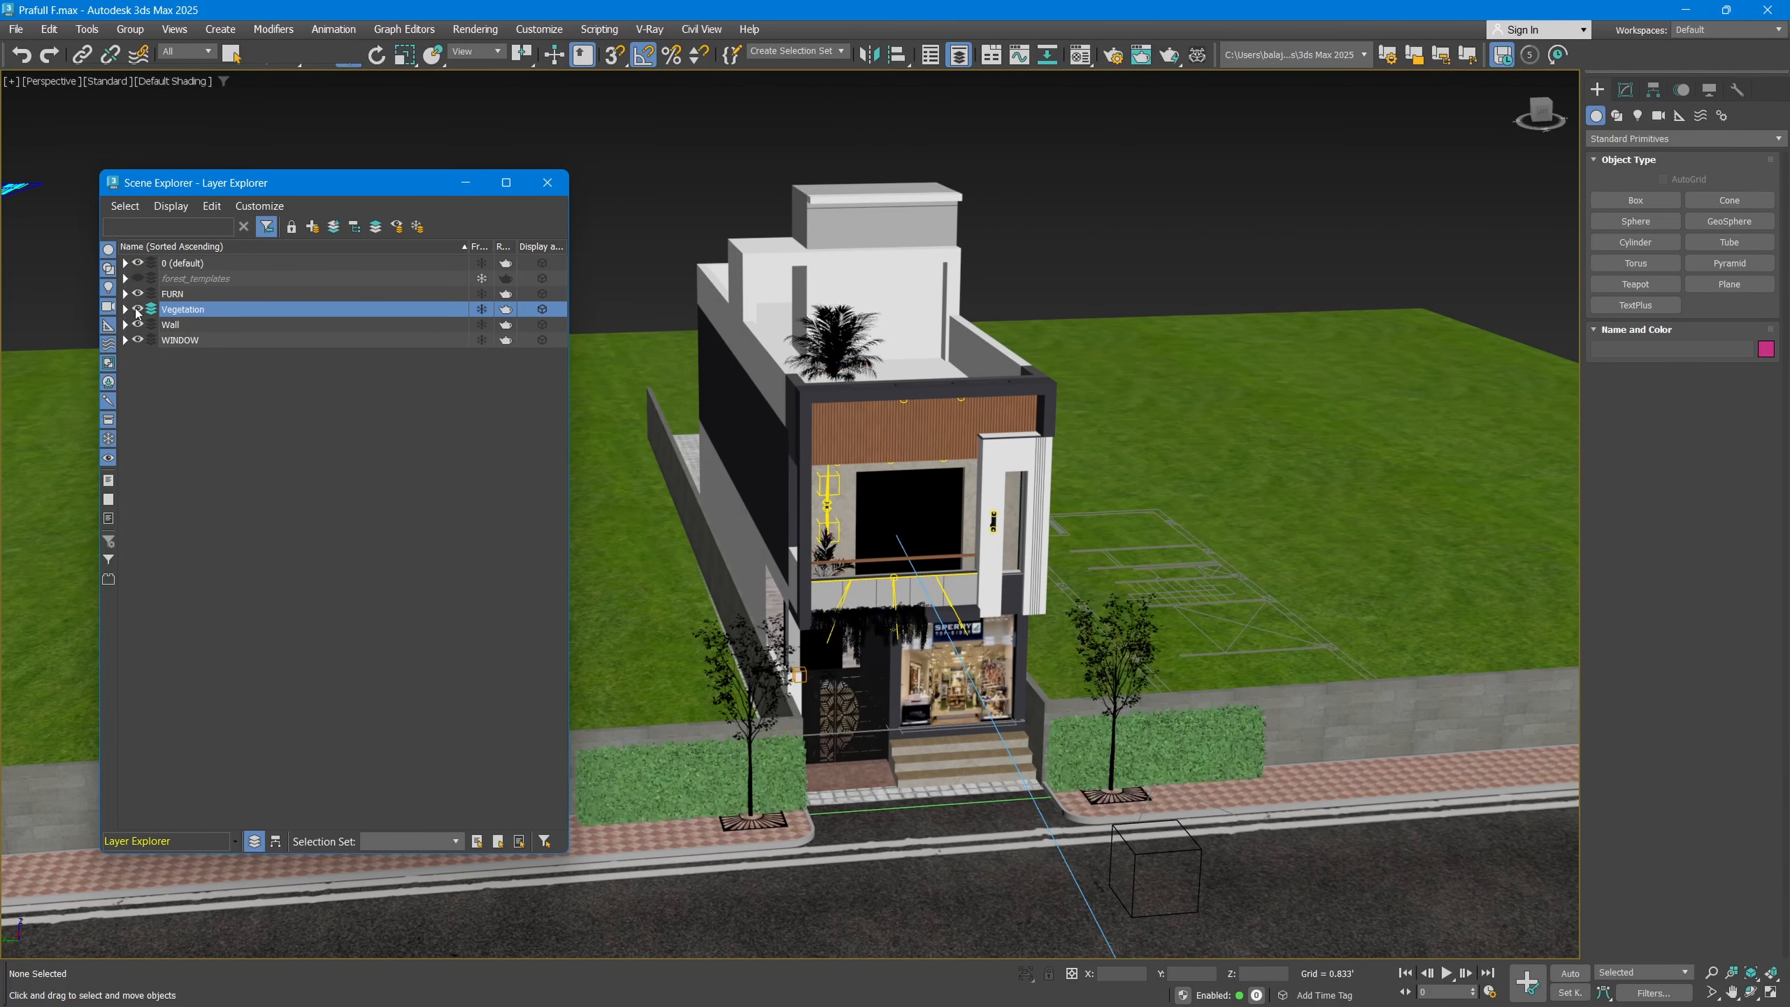
Step: Add the street tree near the entrance gate to the Vegetation layer, collapse the layer and hide it
{"action": "left_click", "coordinate": [736, 723]}
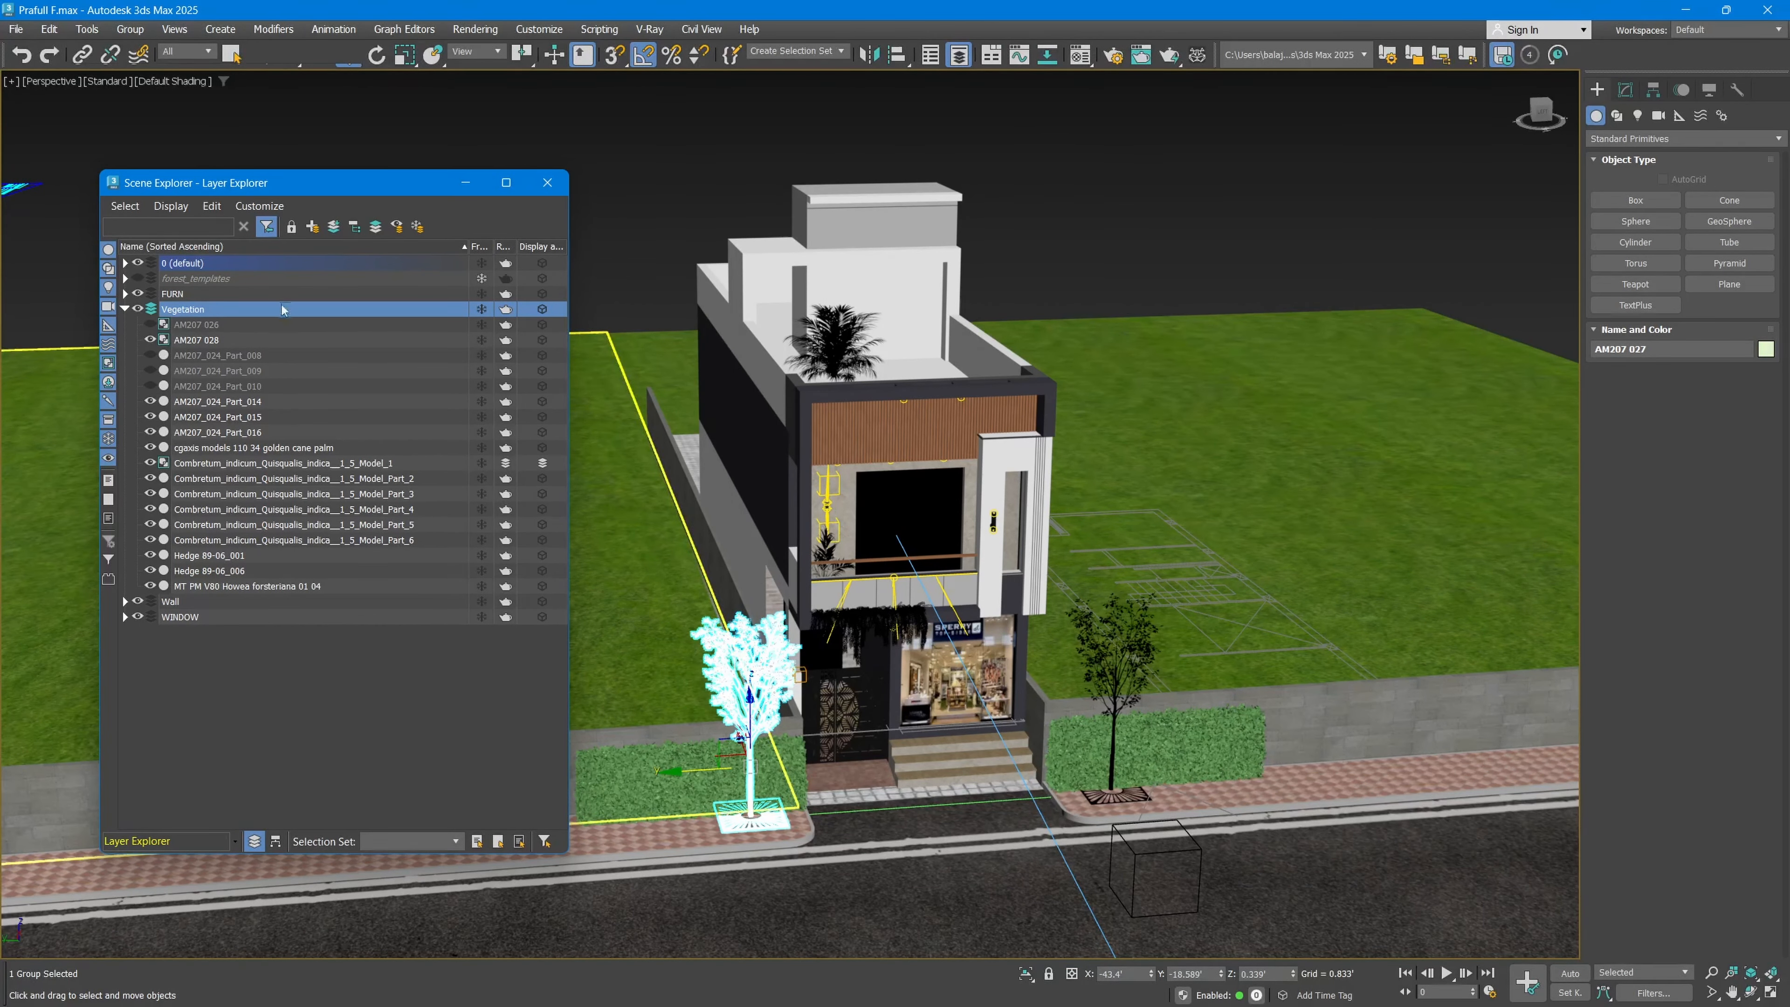
{"action": "left_click", "coordinate": [336, 227]}
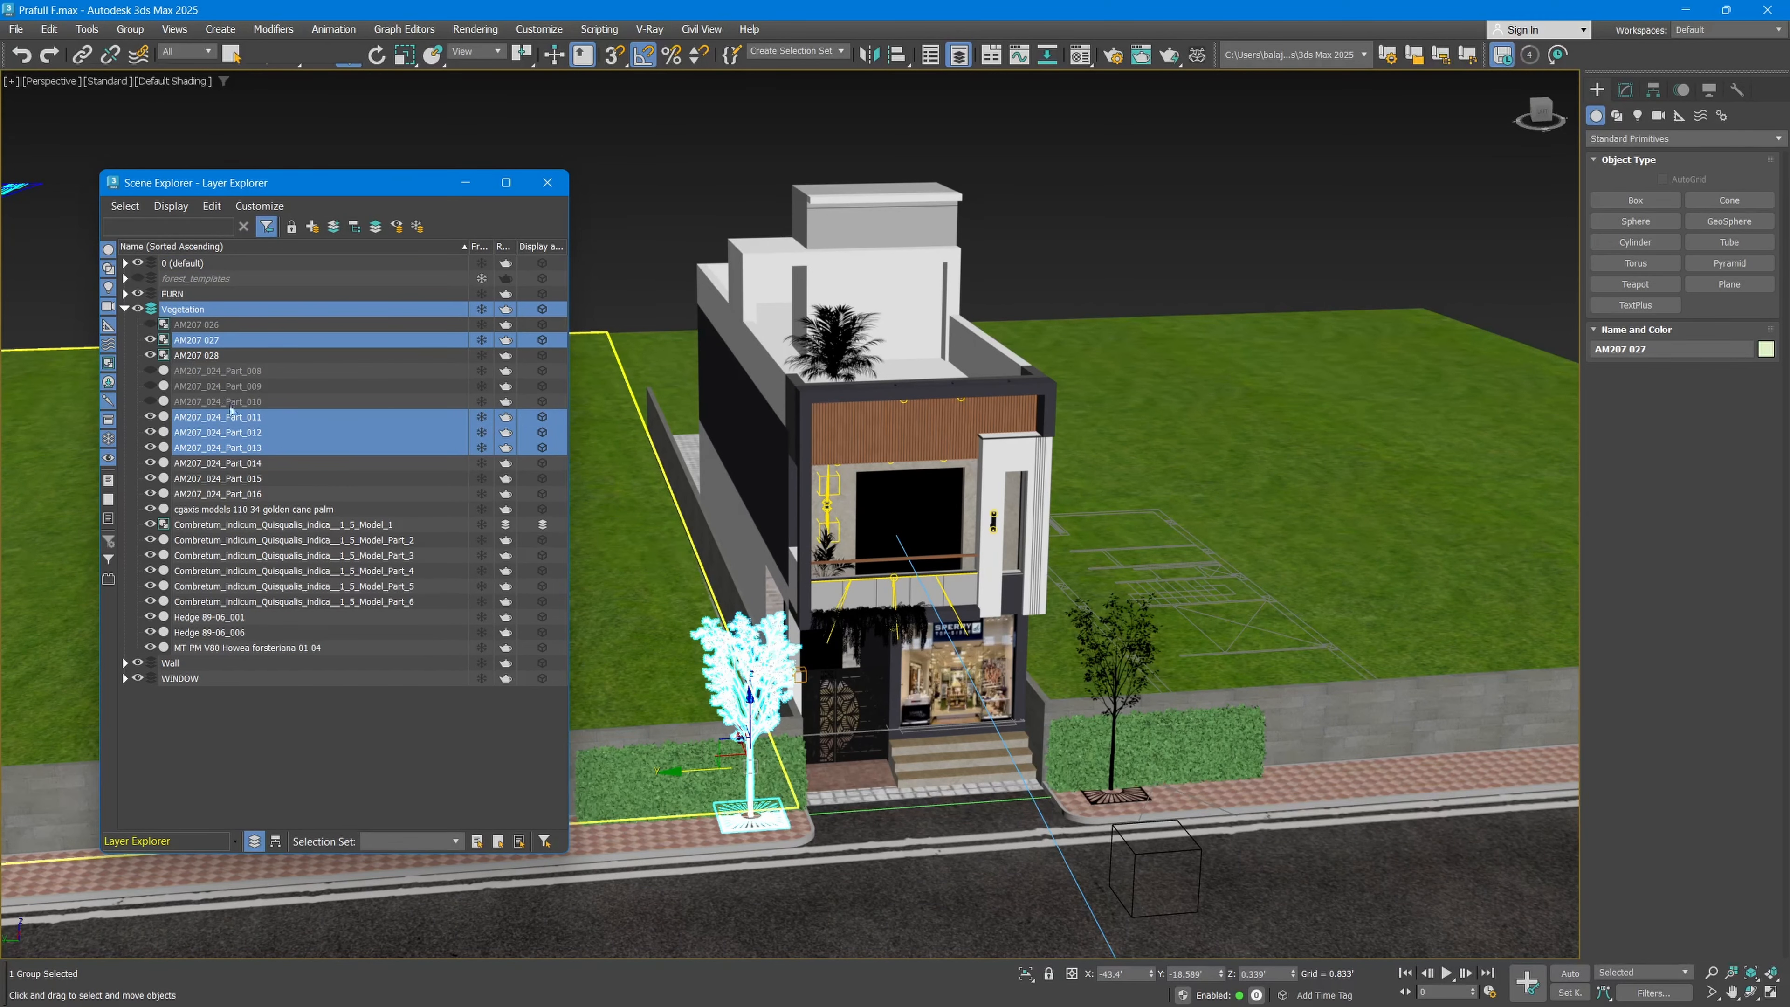
{"action": "left_click", "coordinate": [136, 311]}
{"action": "left_click", "coordinate": [136, 311]}
{"action": "left_click", "coordinate": [136, 311]}
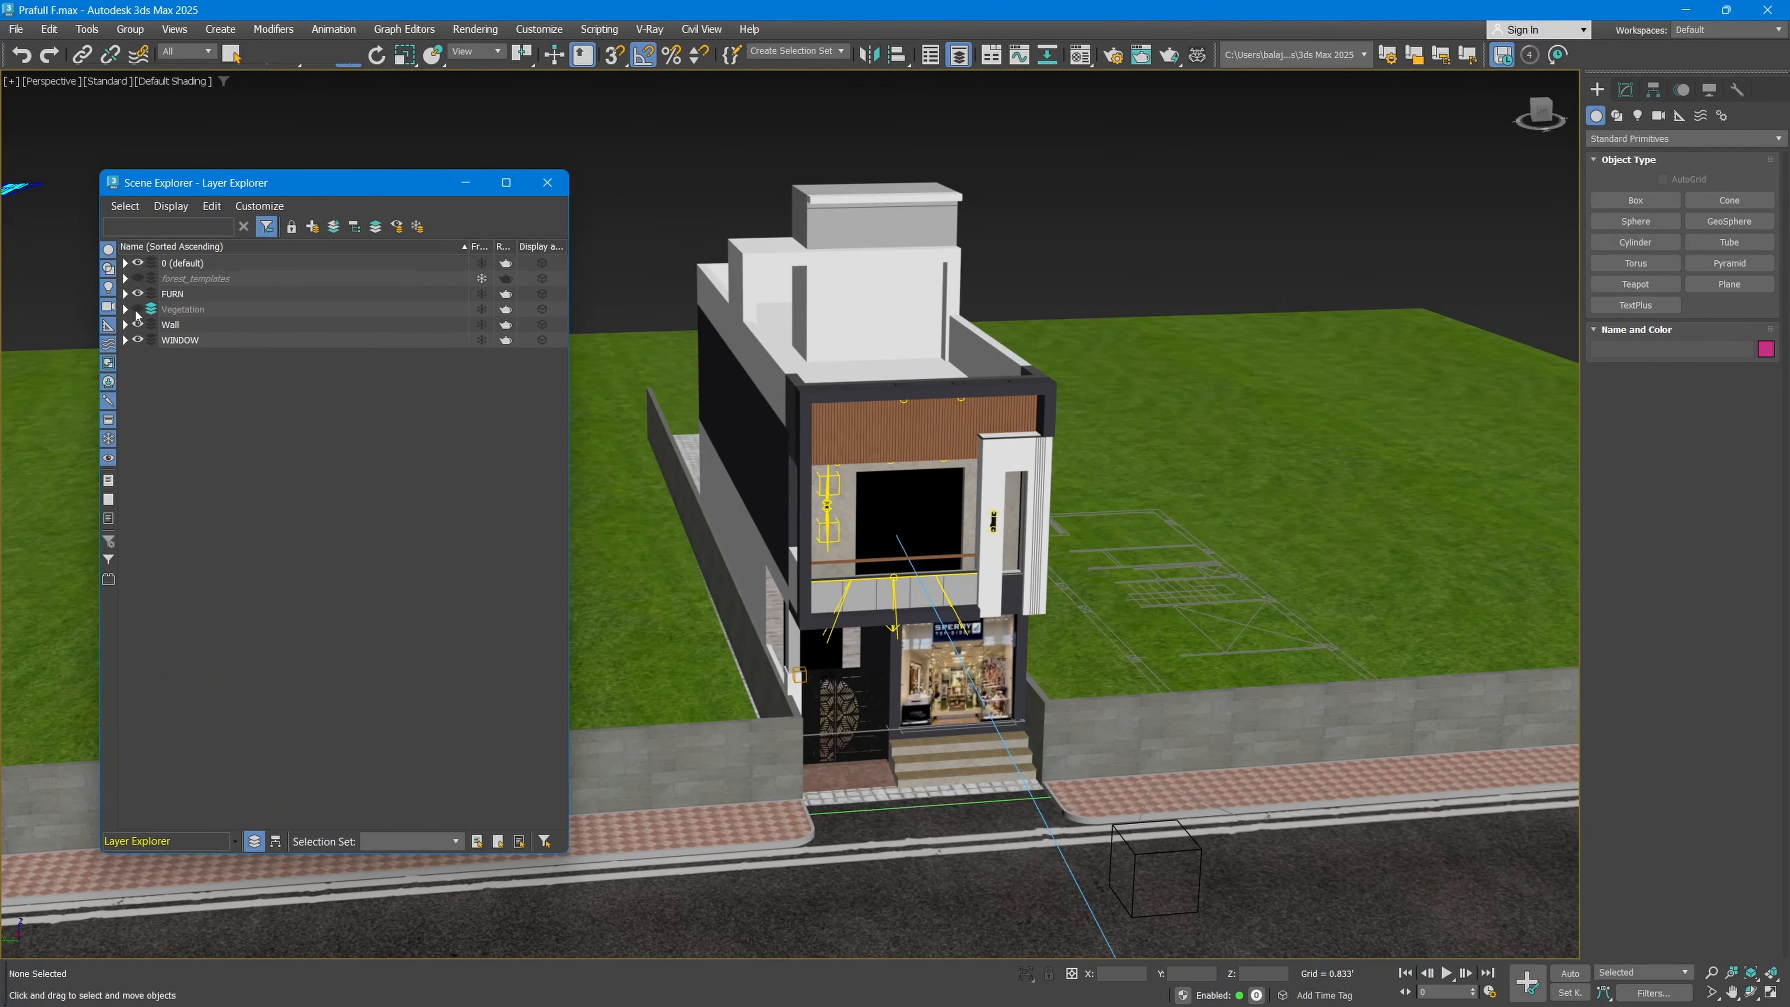
Step: Toggle the Vegetation layer's visibility and inspect the building without its plants, leaving the layer shown
{"action": "left_click", "coordinate": [136, 311]}
{"action": "left_click", "coordinate": [138, 311]}
{"action": "left_click", "coordinate": [125, 309]}
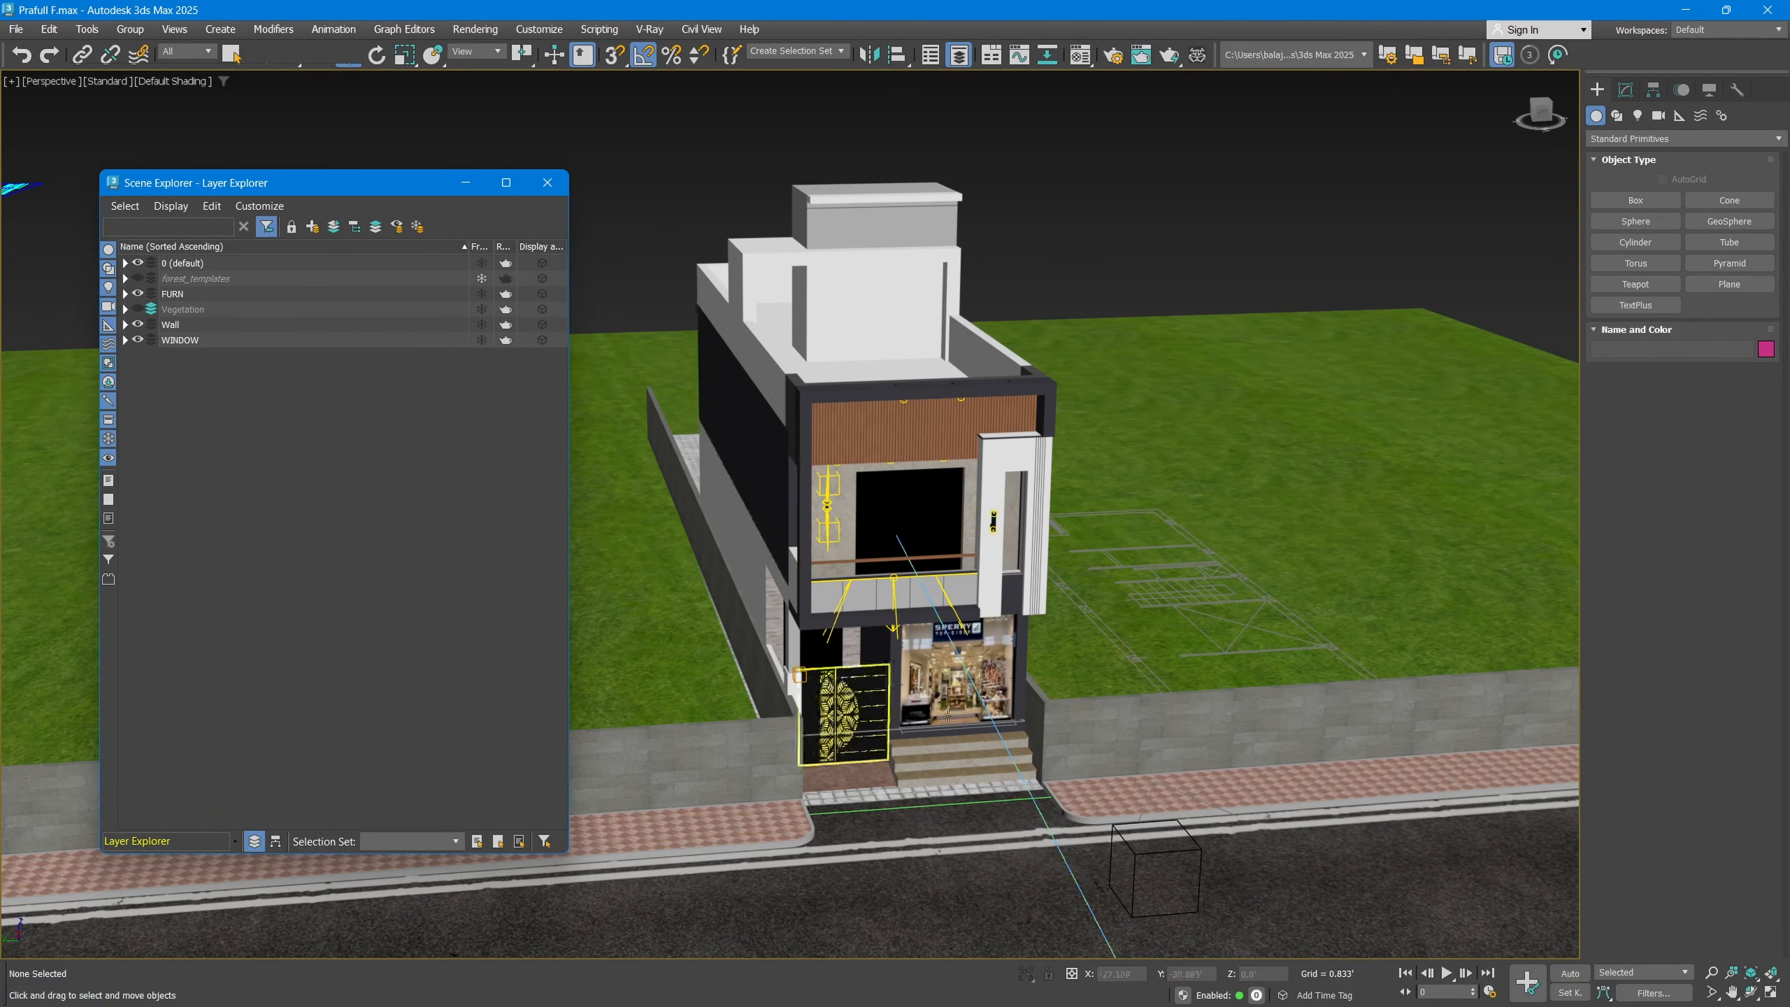
{"action": "middle_click_drag", "start_coordinate": [957, 662], "coordinate": [1022, 675]}
{"action": "middle_click_drag", "start_coordinate": [909, 570], "coordinate": [899, 533], "text": "alt"}
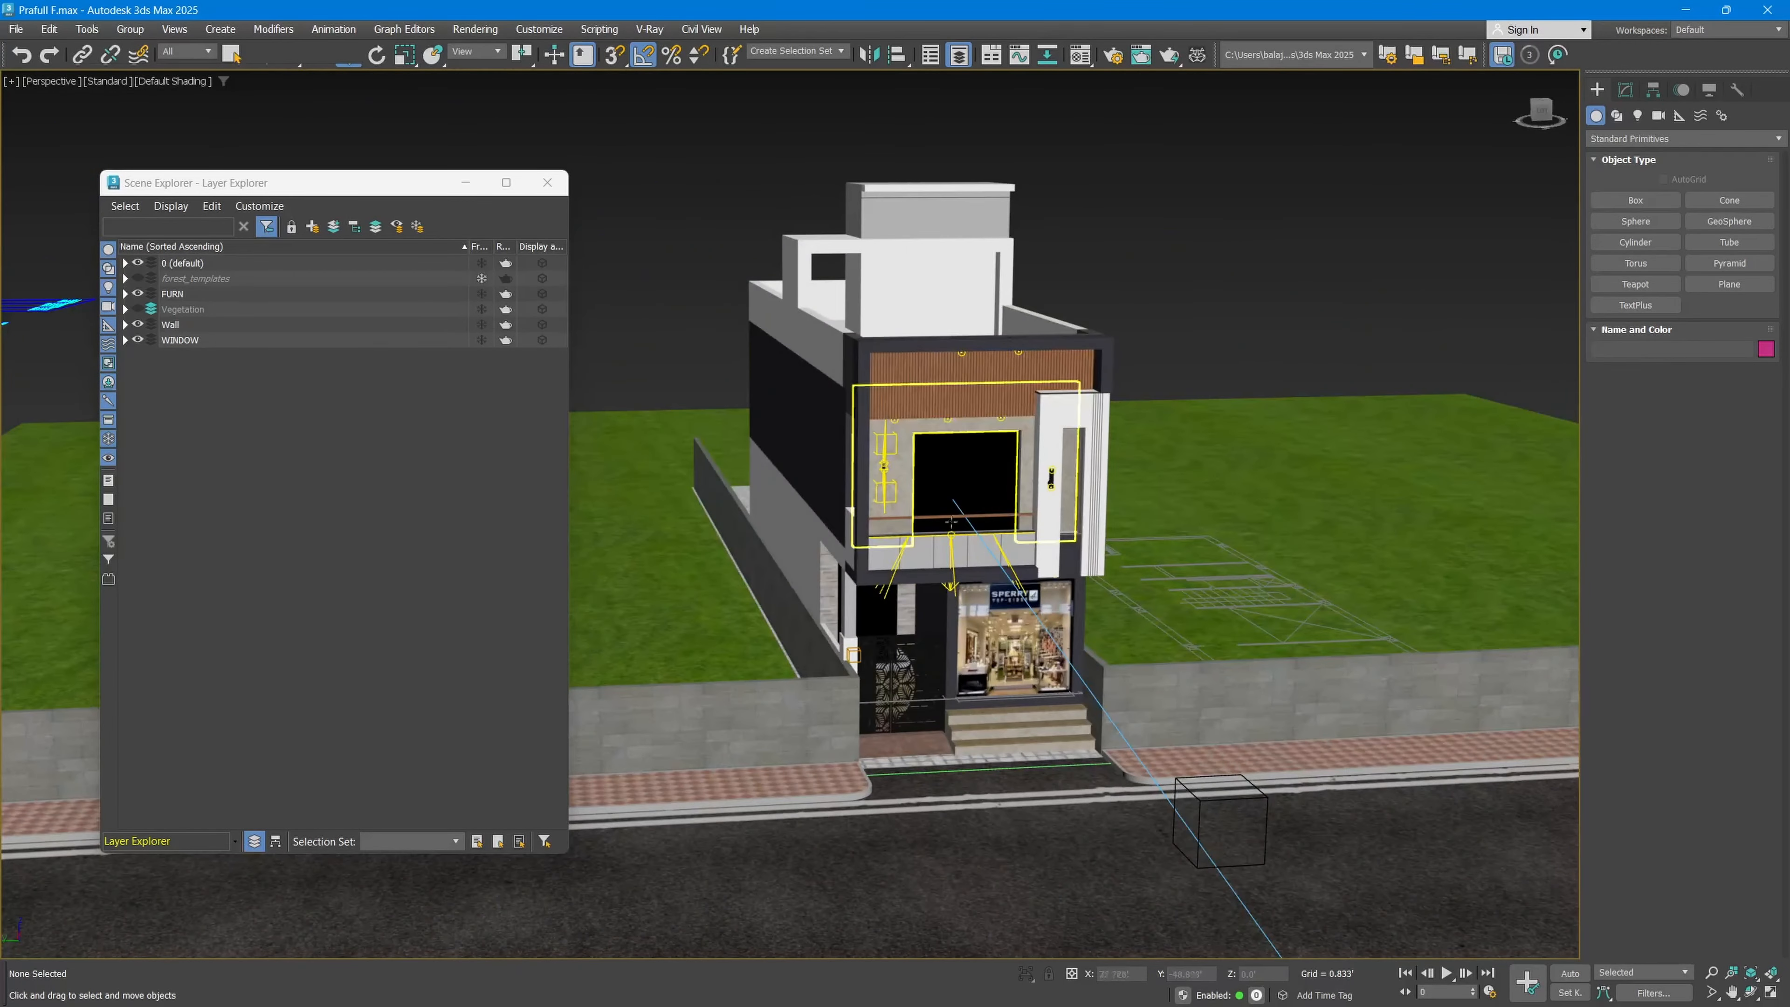
{"action": "left_click", "coordinate": [136, 309]}
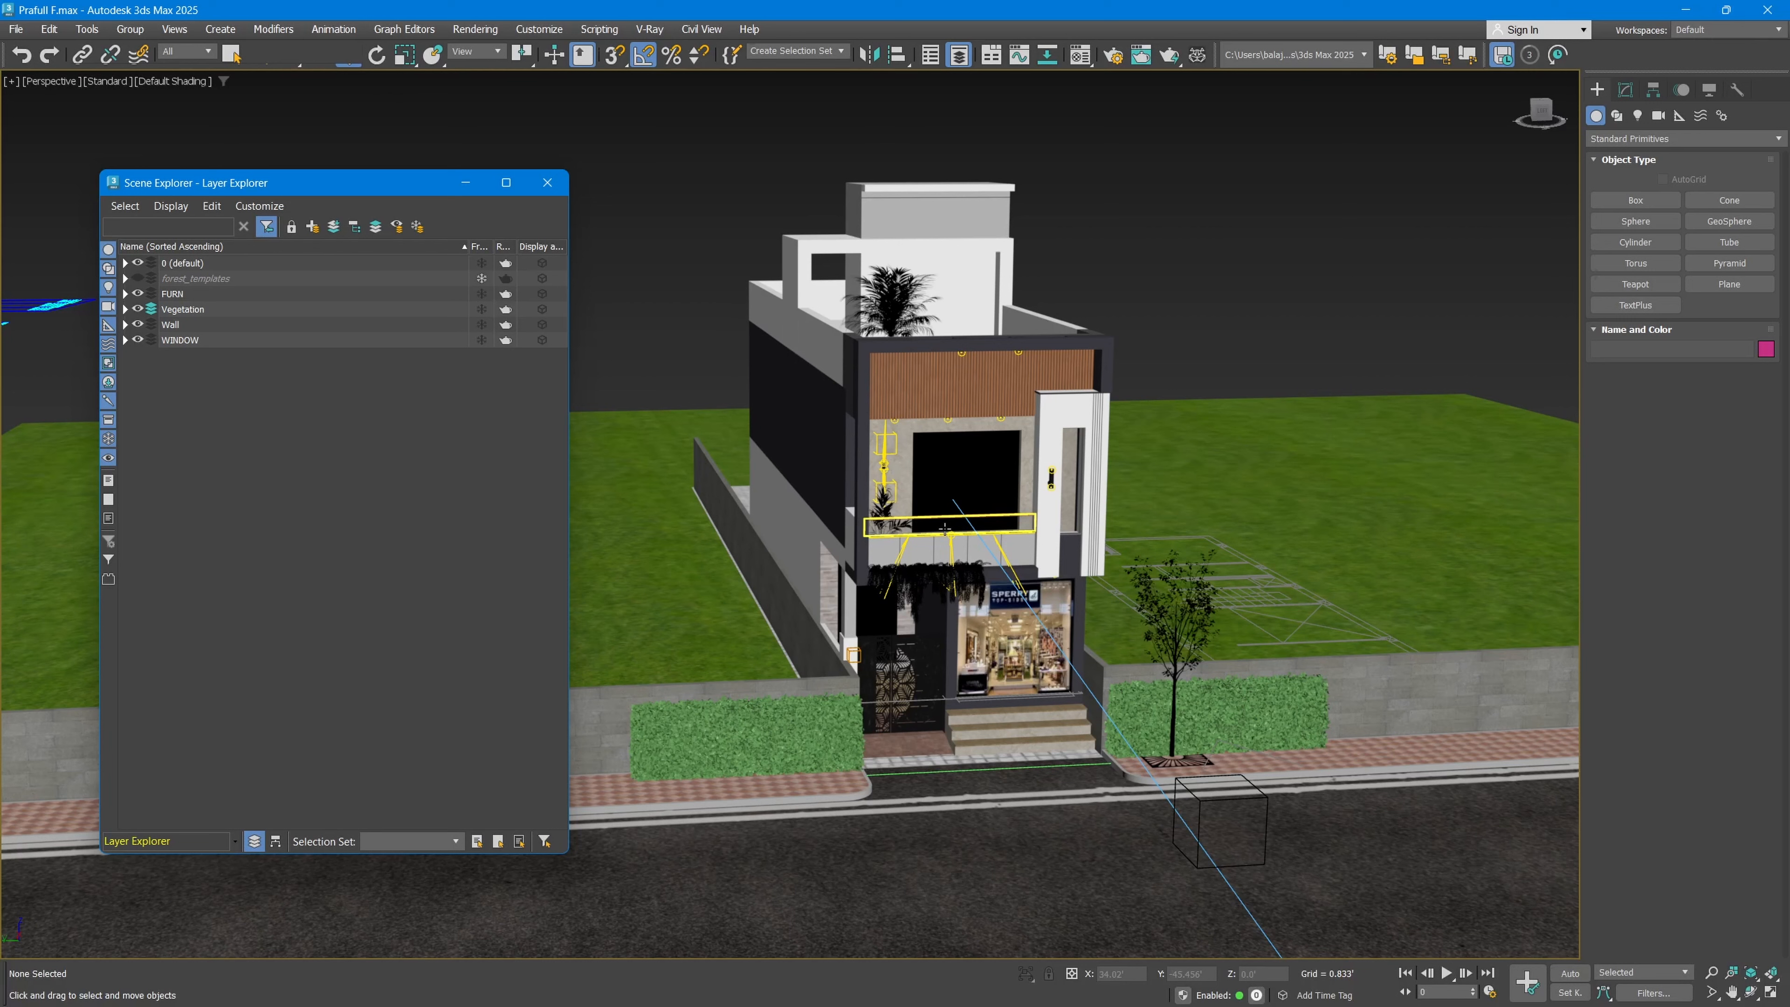
Step: Select every light in the scene using the Lights selection filter, and remove the slat panel at the doorway from the selection
{"action": "left_click", "coordinate": [185, 51]}
{"action": "left_click", "coordinate": [178, 100]}
{"action": "key", "text": "ctrl+a"}
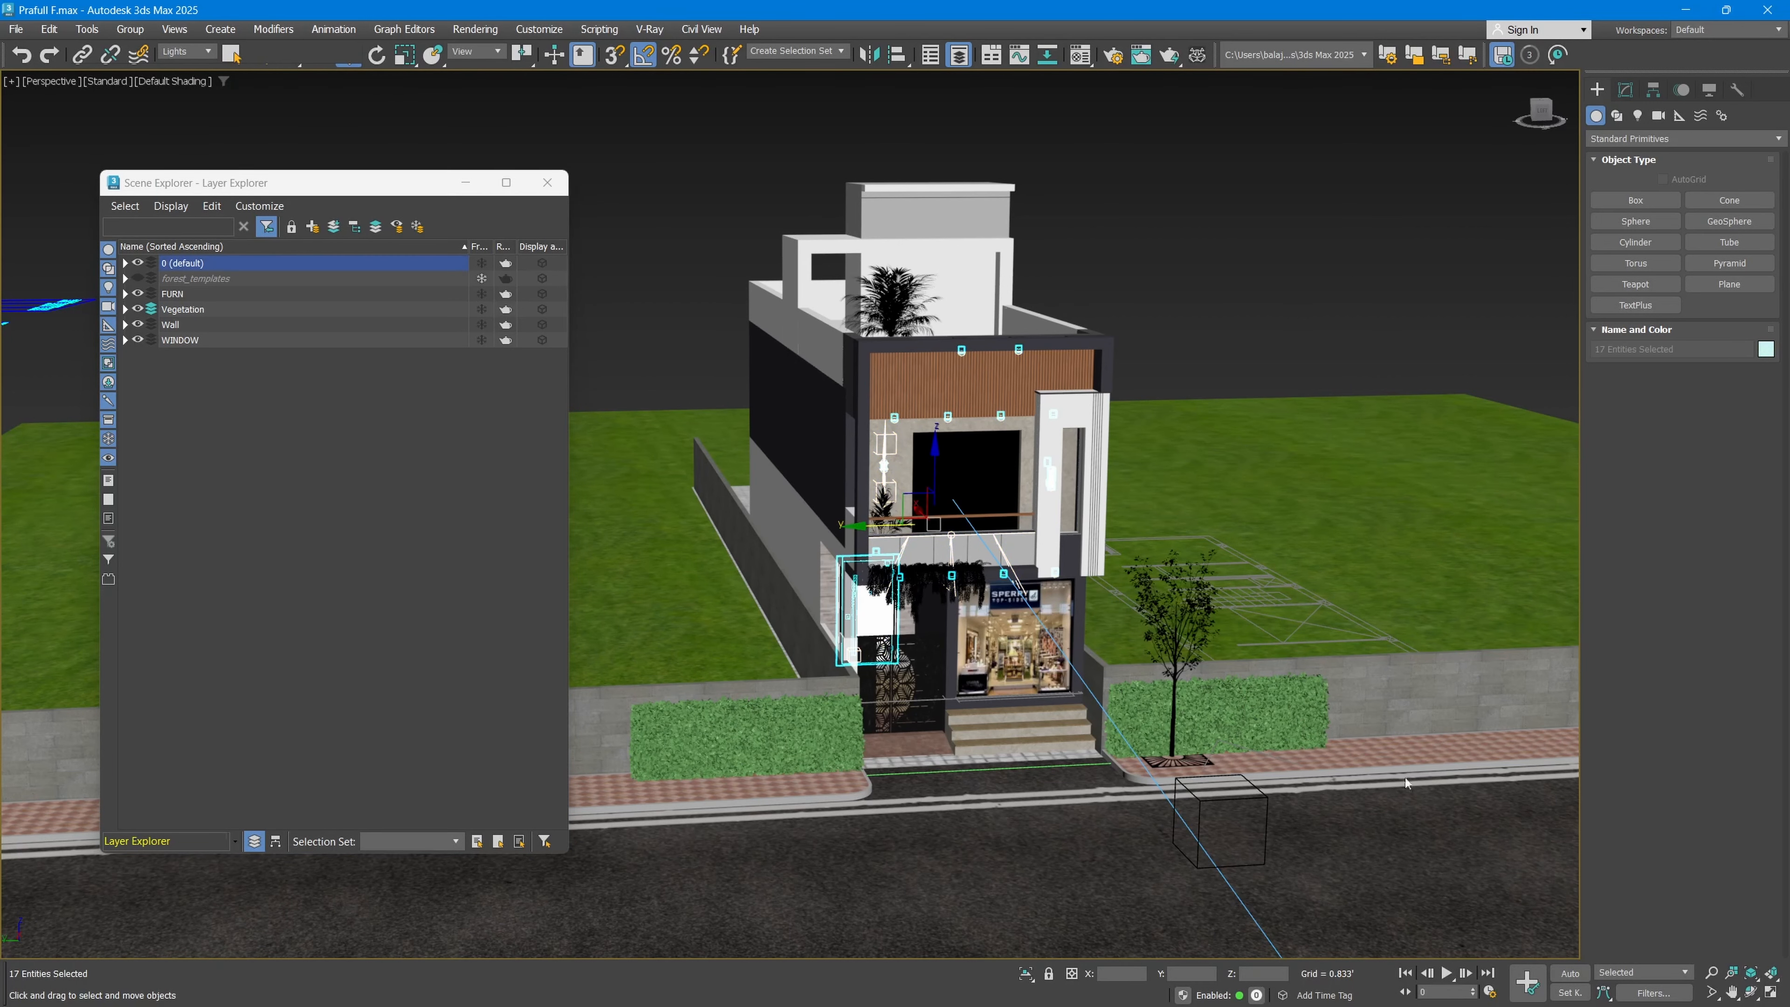
{"action": "left_click", "coordinate": [878, 626], "text": "alt"}
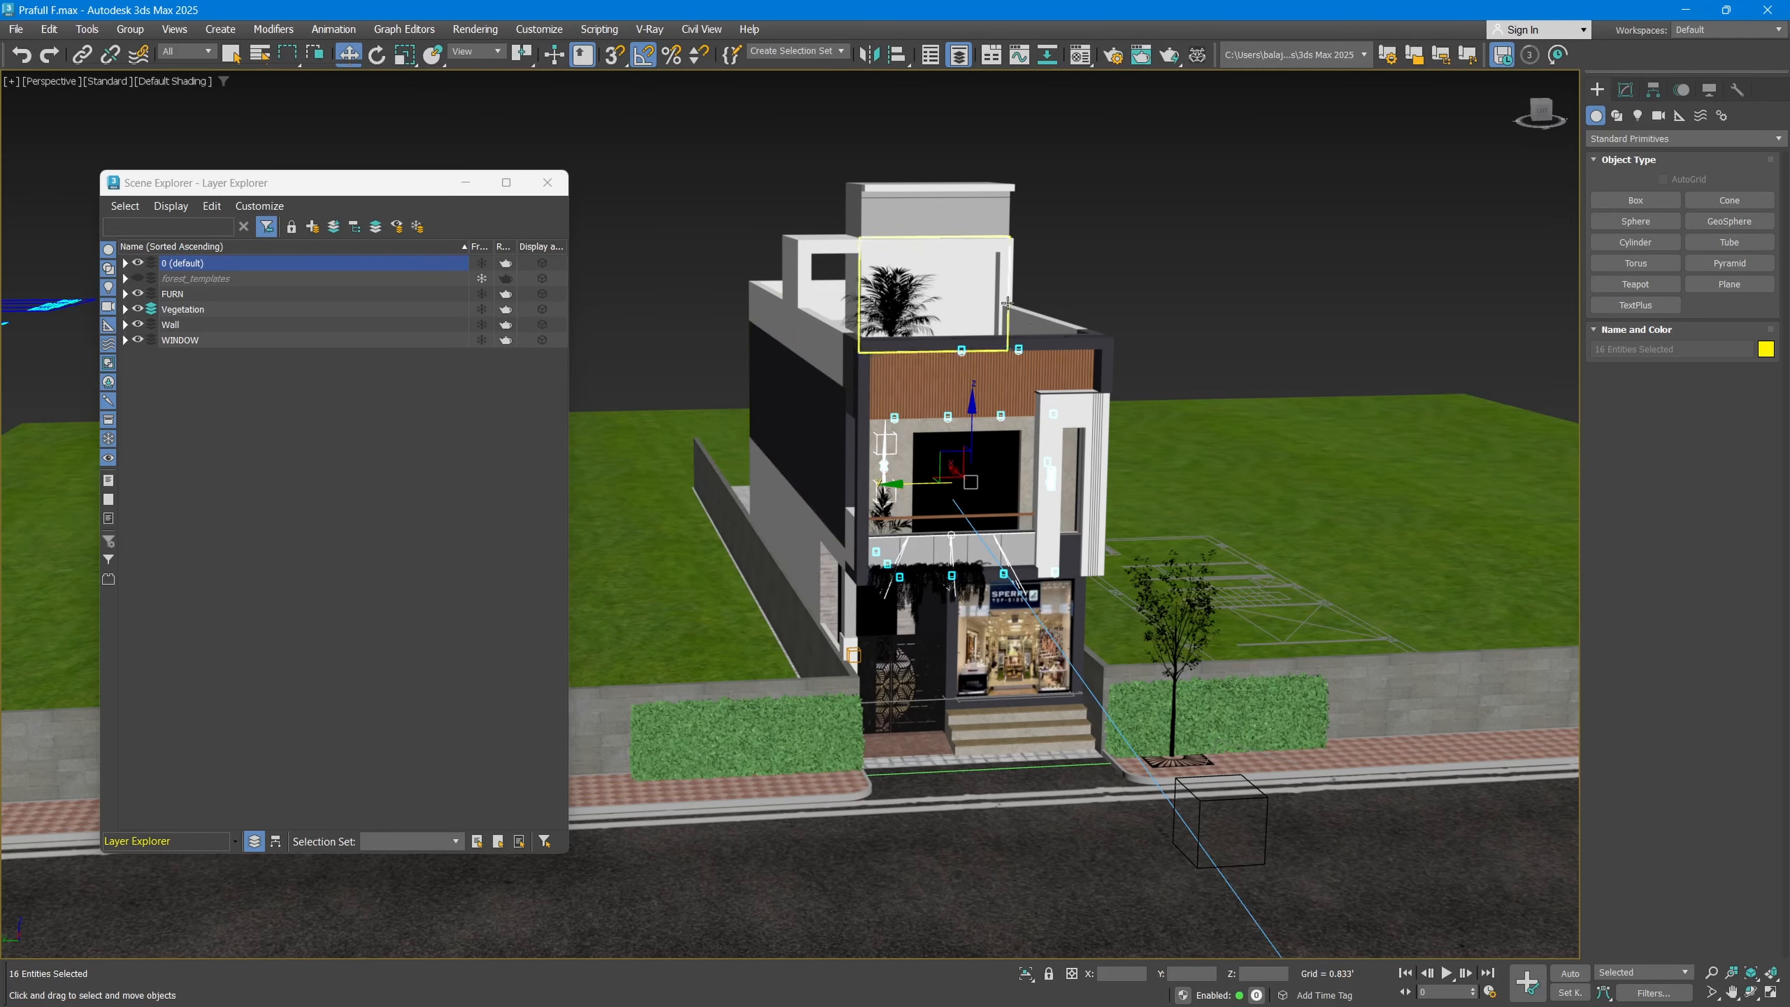
Step: Add the dome light standing beyond the end of the lawn to the selected lights
{"action": "middle_click_drag", "start_coordinate": [1191, 451], "coordinate": [1098, 444], "text": "alt"}
{"action": "scroll", "coordinate": [1098, 444], "scroll_direction": "down", "scroll_amount": 5}
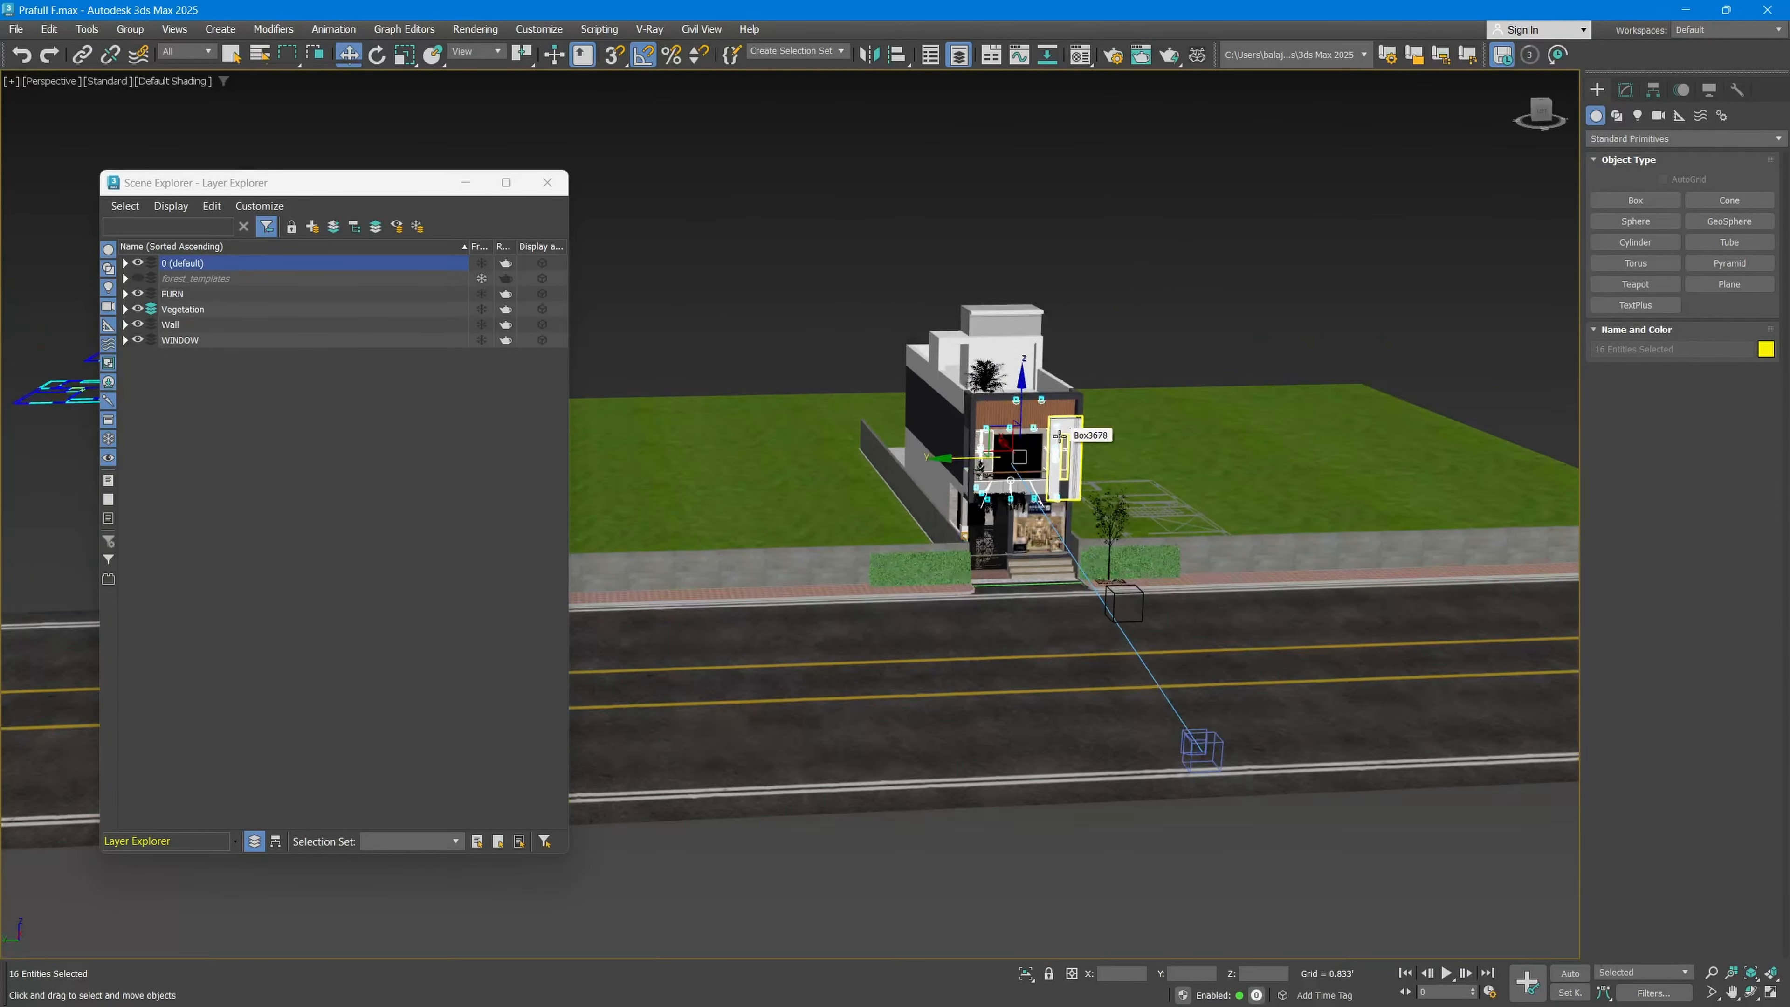
{"action": "scroll", "coordinate": [860, 485], "scroll_direction": "down", "scroll_amount": 3}
{"action": "middle_click_drag", "start_coordinate": [859, 485], "coordinate": [1217, 525]}
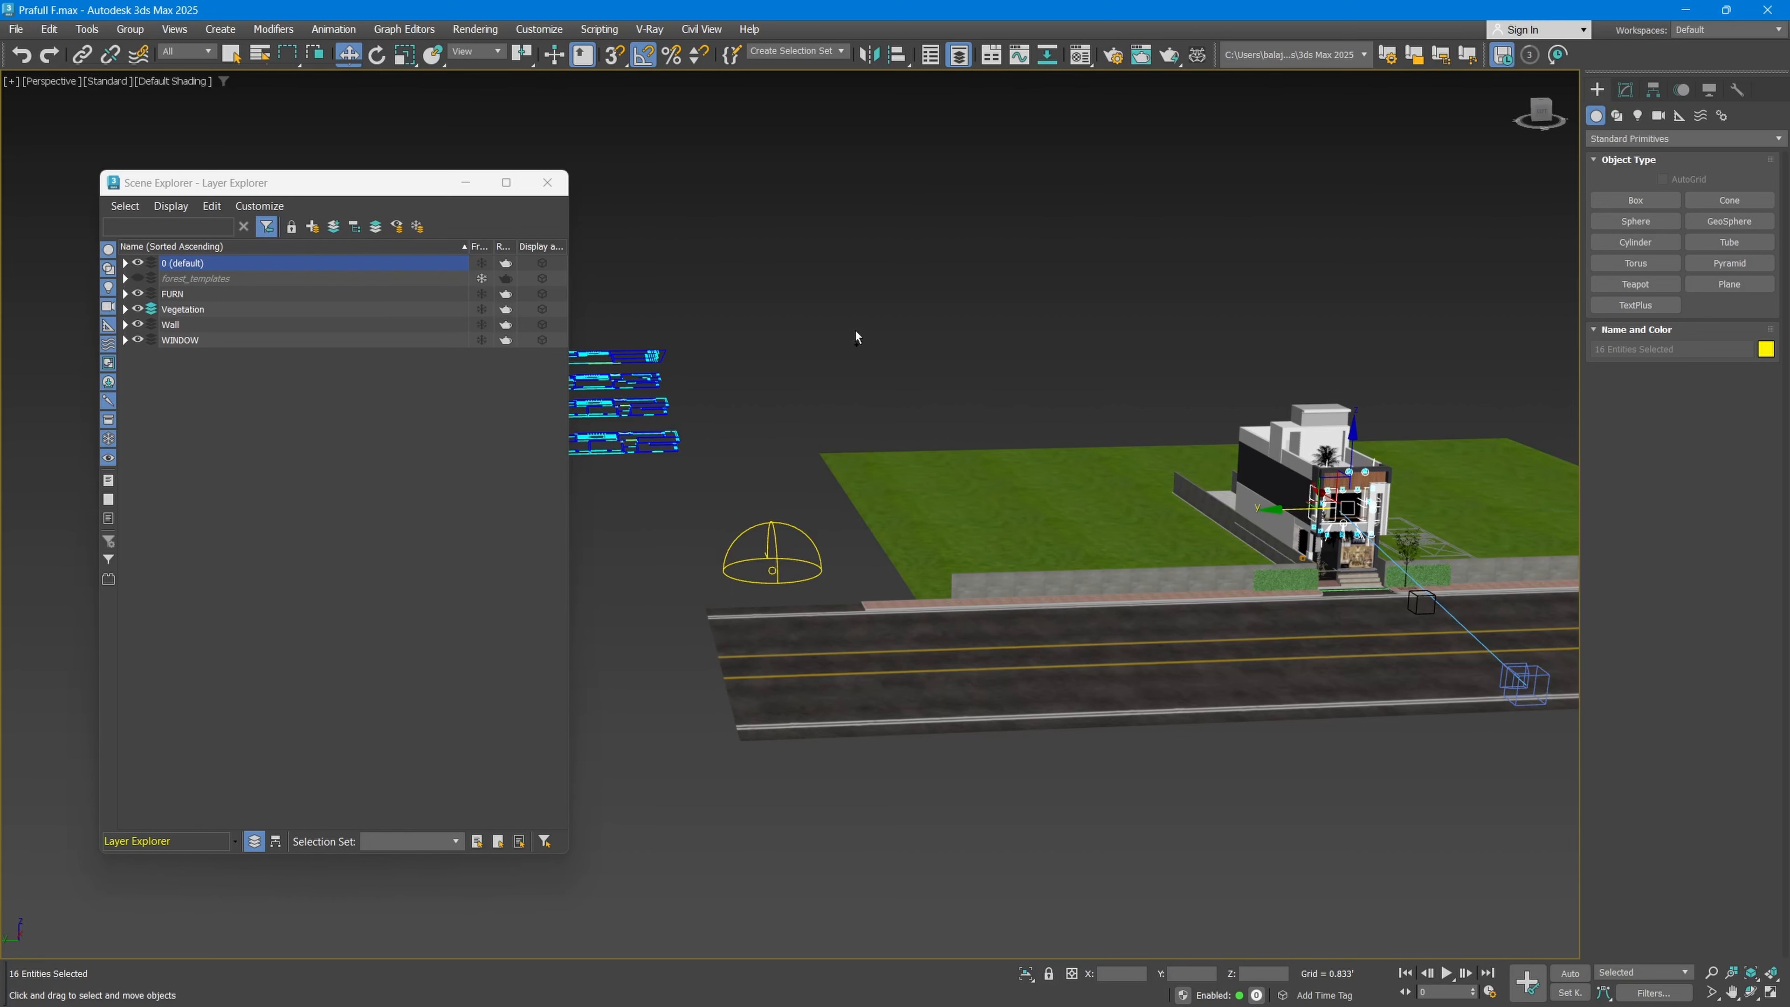
{"action": "left_click_drag", "start_coordinate": [838, 356], "coordinate": [785, 404]}
{"action": "left_click_drag", "start_coordinate": [805, 495], "coordinate": [770, 582], "text": "ctrl"}
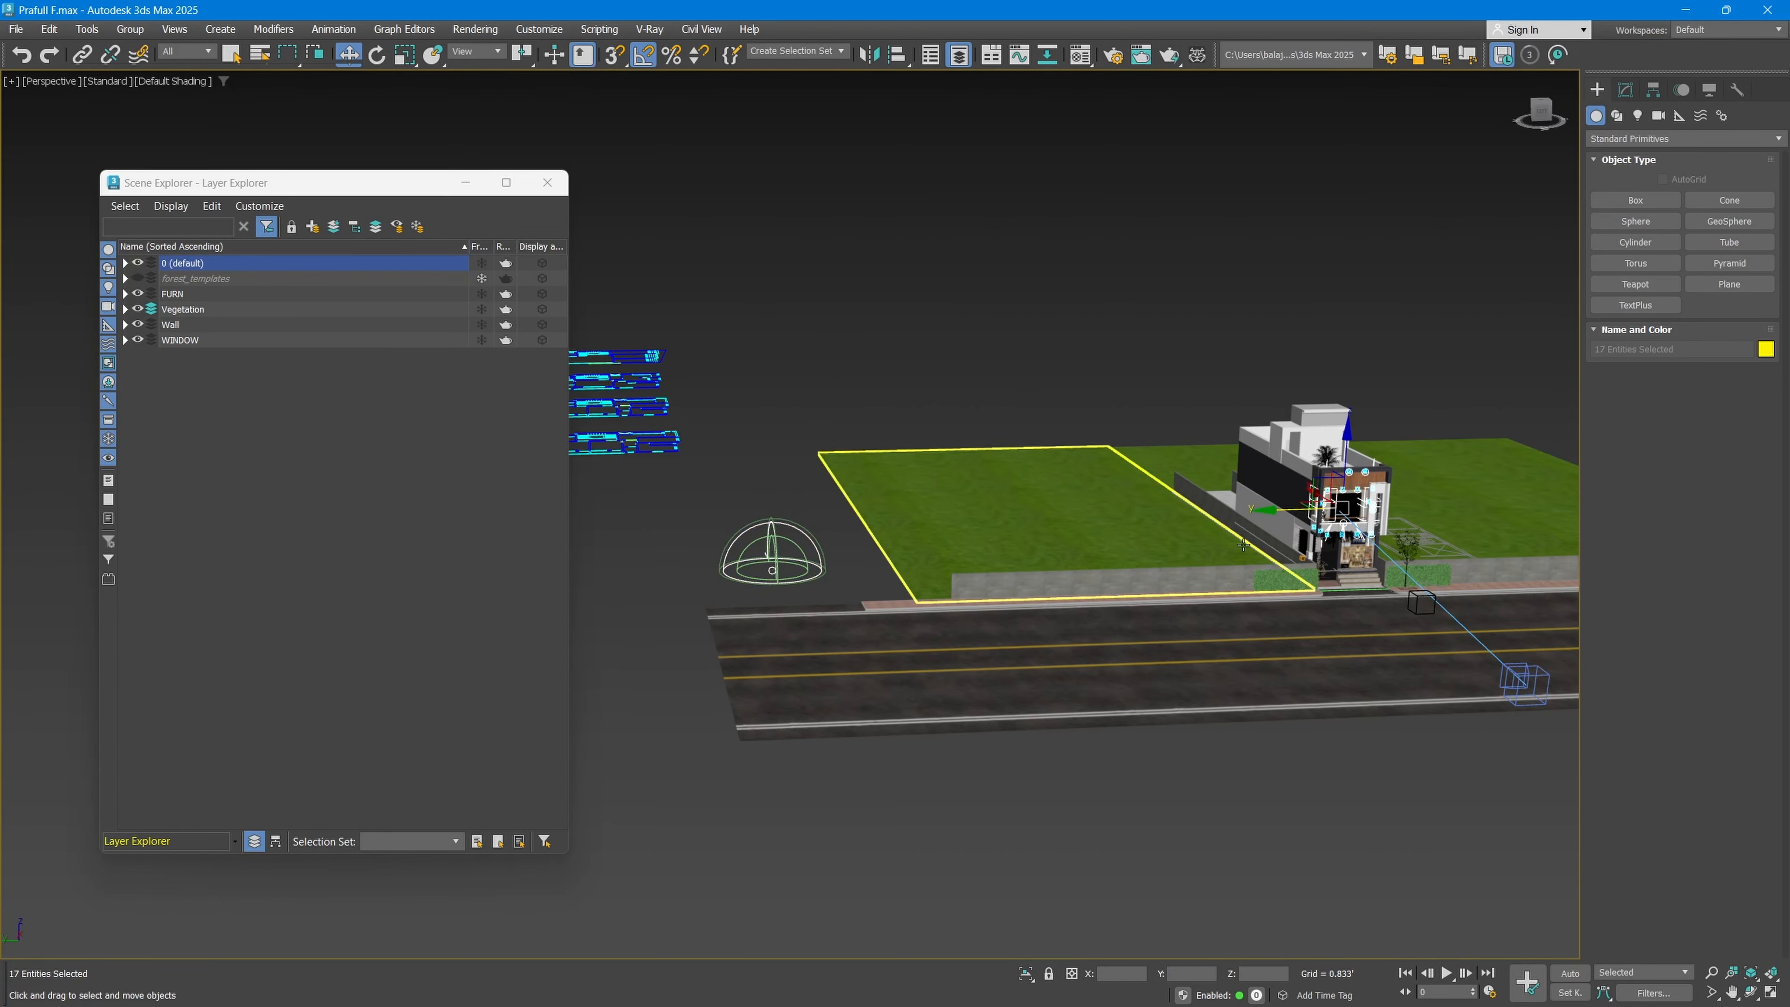
{"action": "scroll", "coordinate": [1344, 545], "scroll_direction": "up", "scroll_amount": 3}
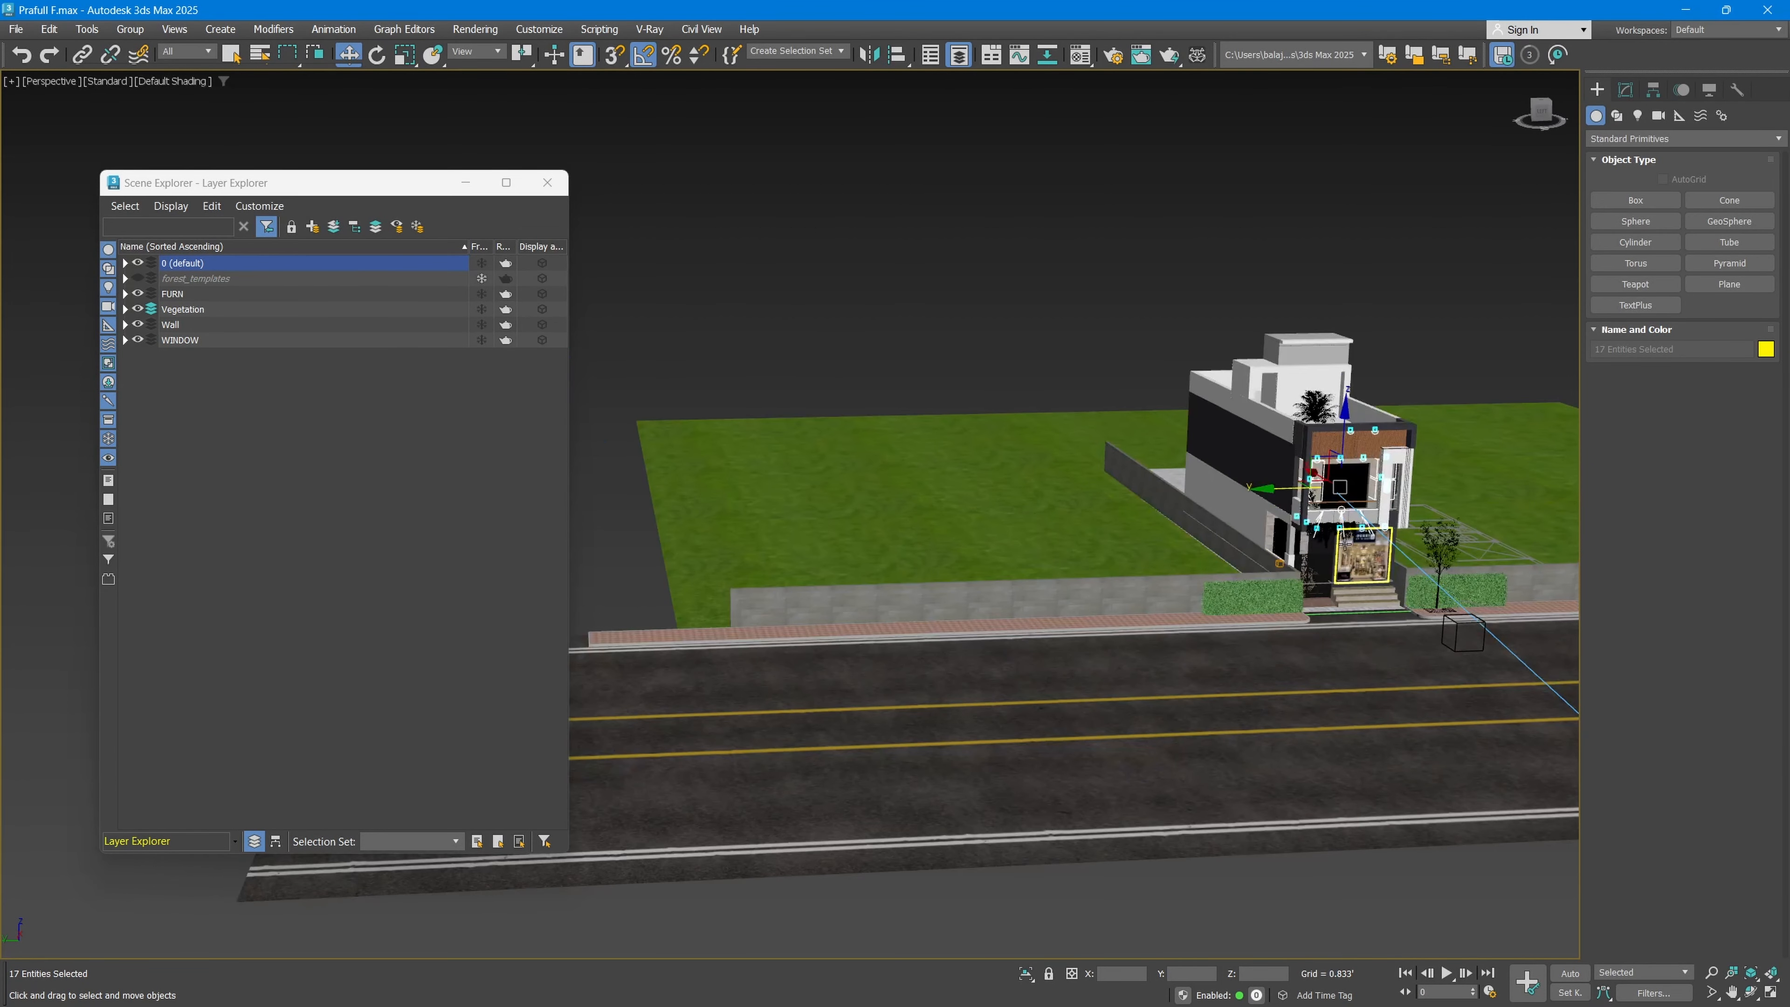
Step: Create a new layer from the selected lights and name it Lights
{"action": "left_click", "coordinate": [312, 226]}
{"action": "type", "text": "Light"}
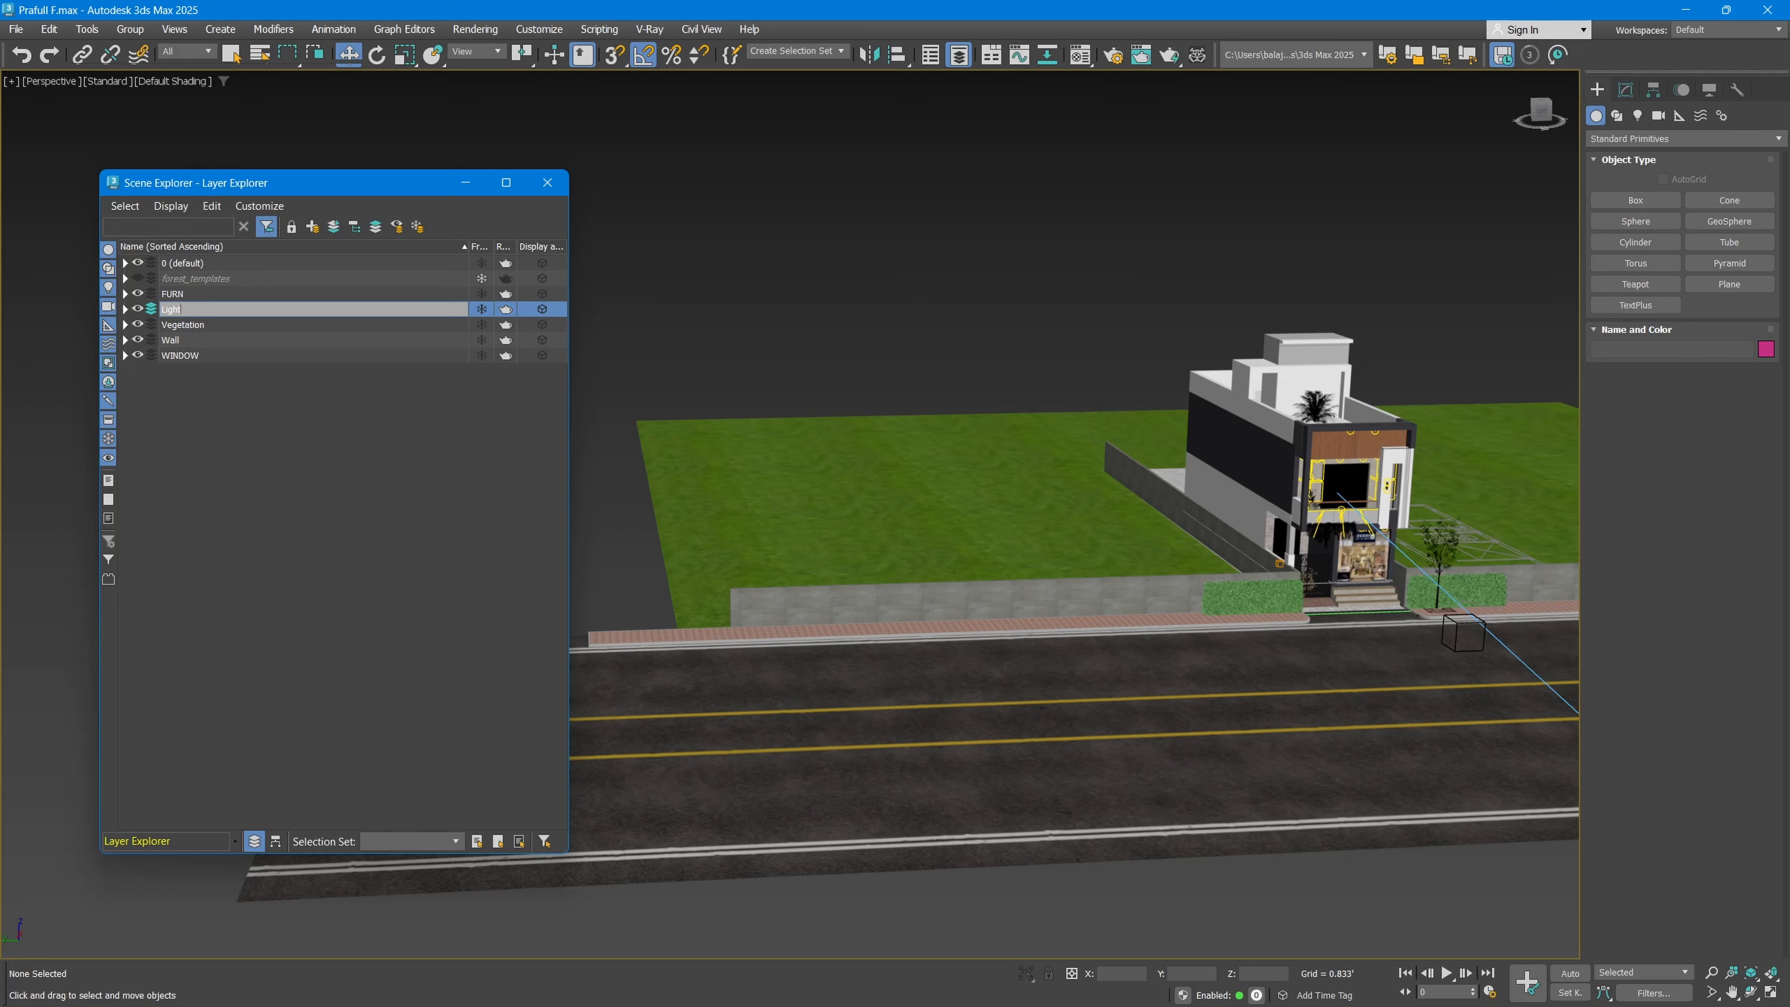
{"action": "type", "text": "s"}
{"action": "key", "text": "Return"}
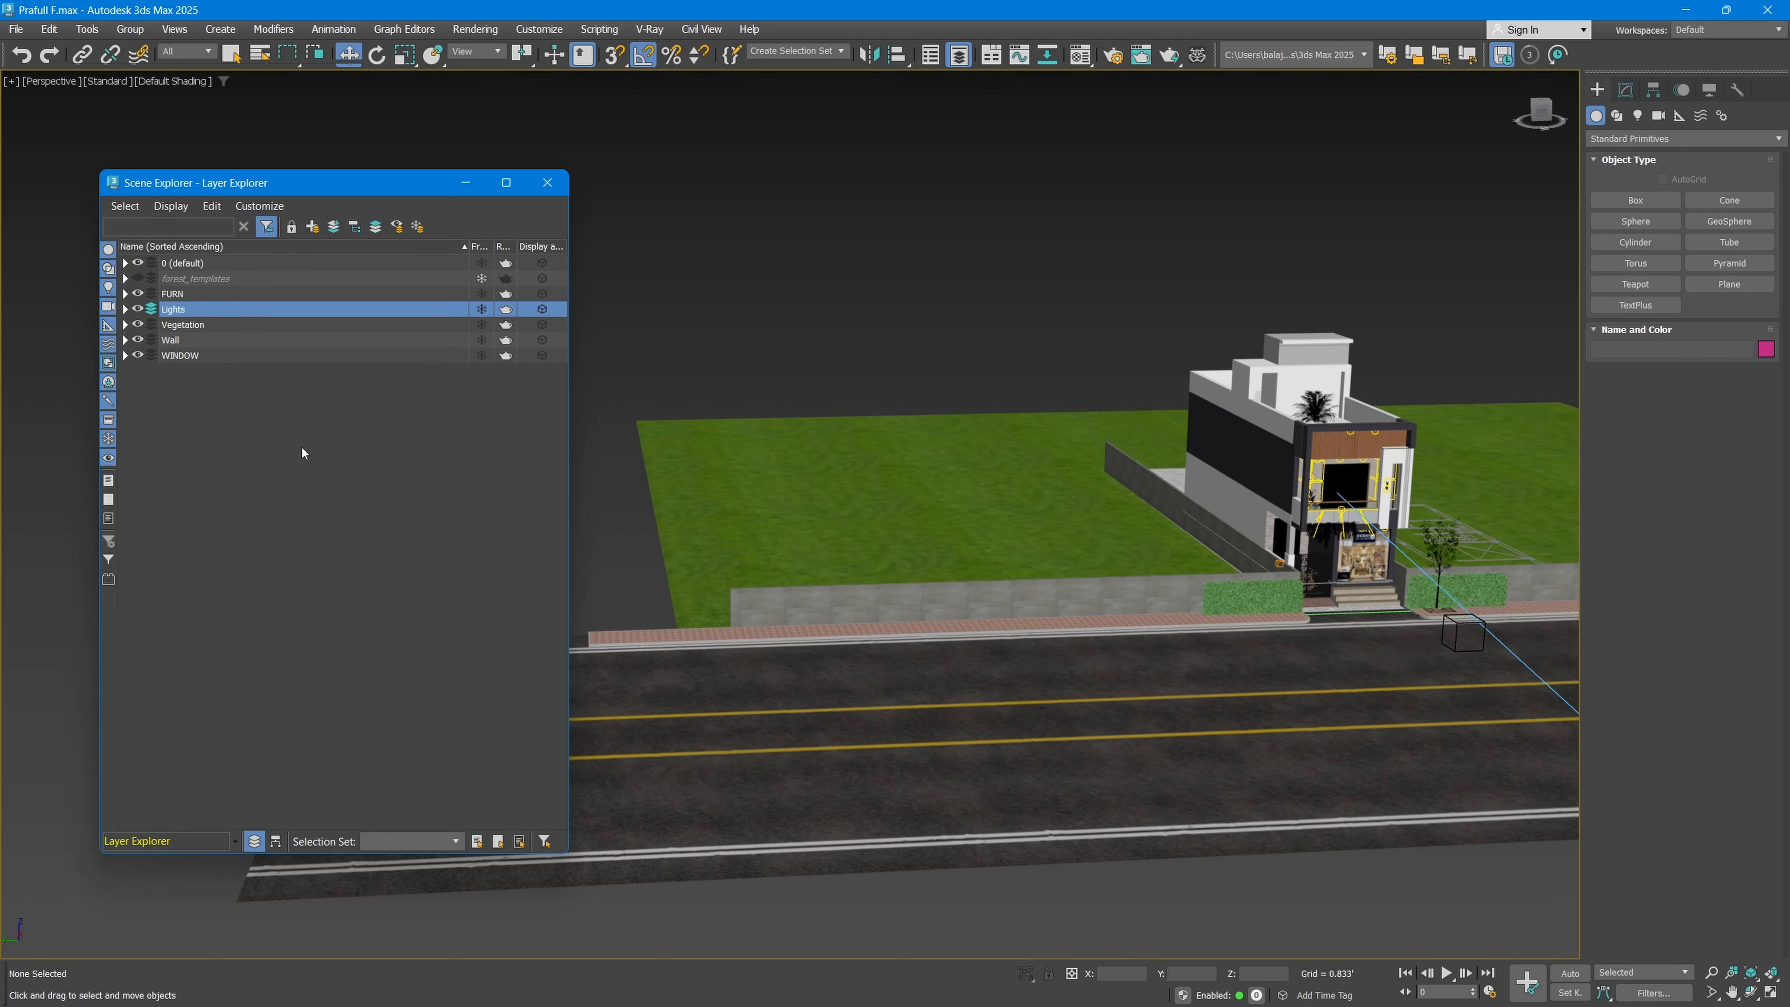
Step: Hide the Lights and Vegetation layers, expanding Lights to examine its objects and collapsing it again
{"action": "left_click", "coordinate": [125, 309]}
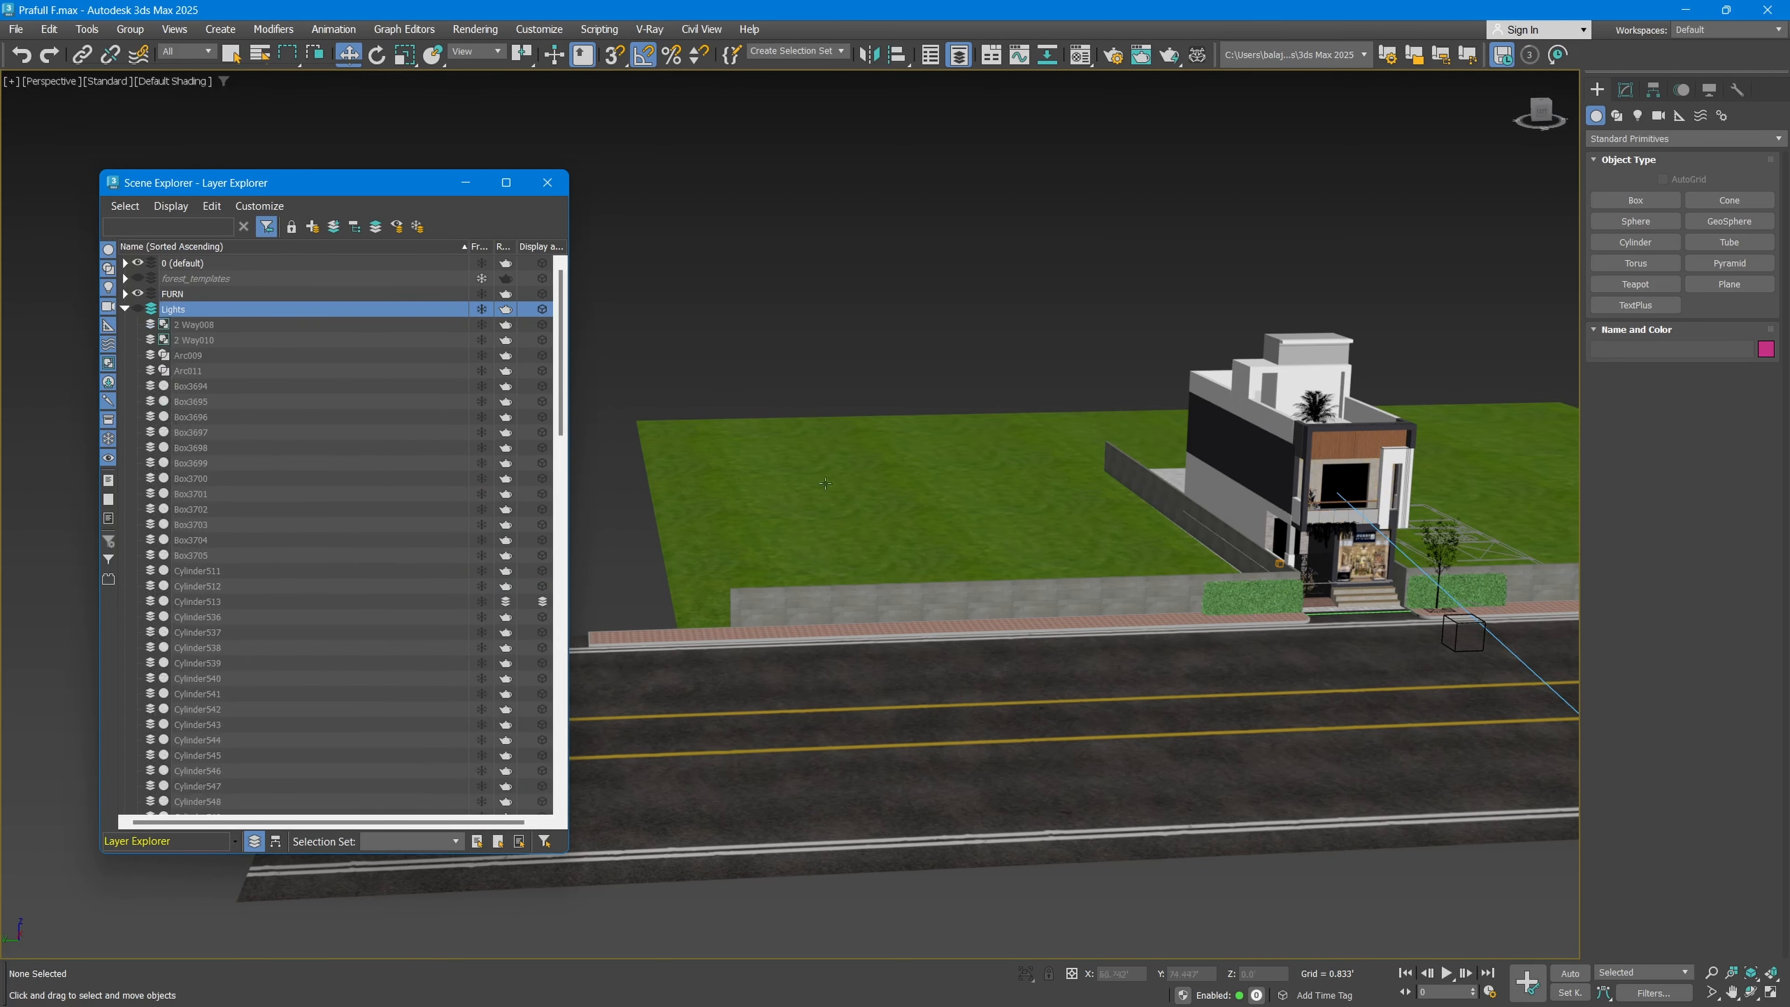
{"action": "scroll", "coordinate": [1265, 494], "scroll_direction": "up", "scroll_amount": 4}
{"action": "middle_click_drag", "start_coordinate": [1266, 501], "coordinate": [943, 460]}
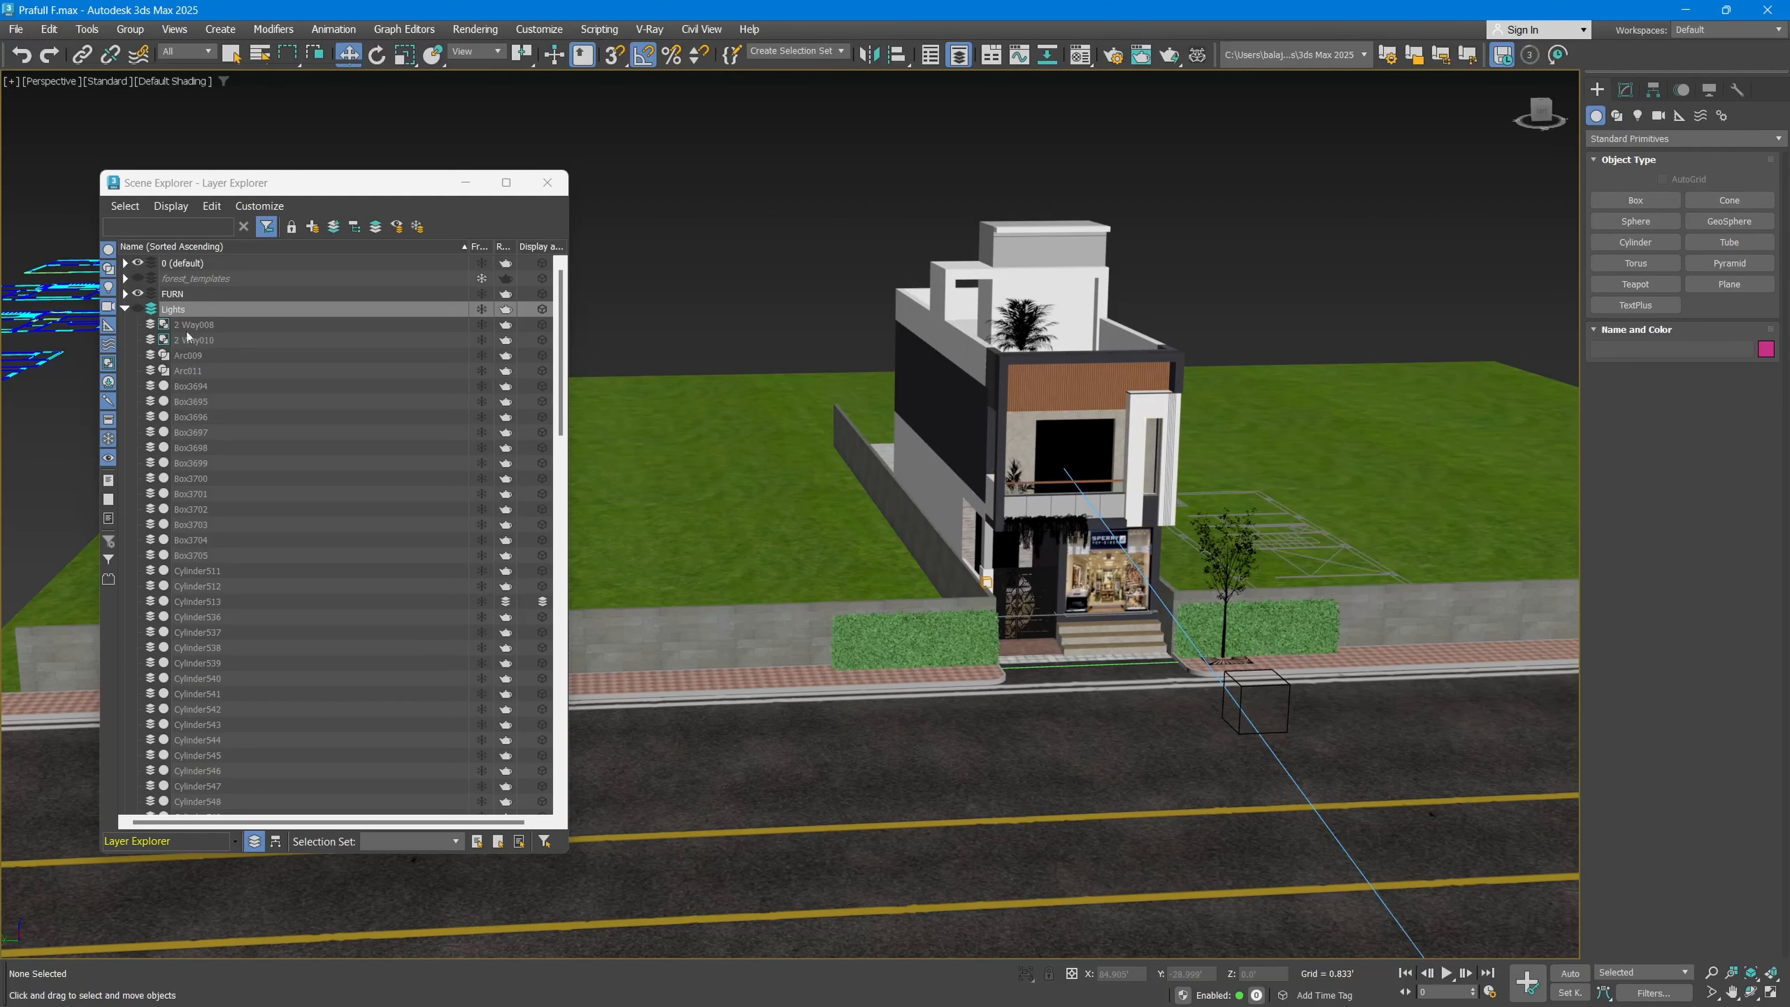
{"action": "left_click", "coordinate": [125, 310]}
{"action": "left_click", "coordinate": [130, 311]}
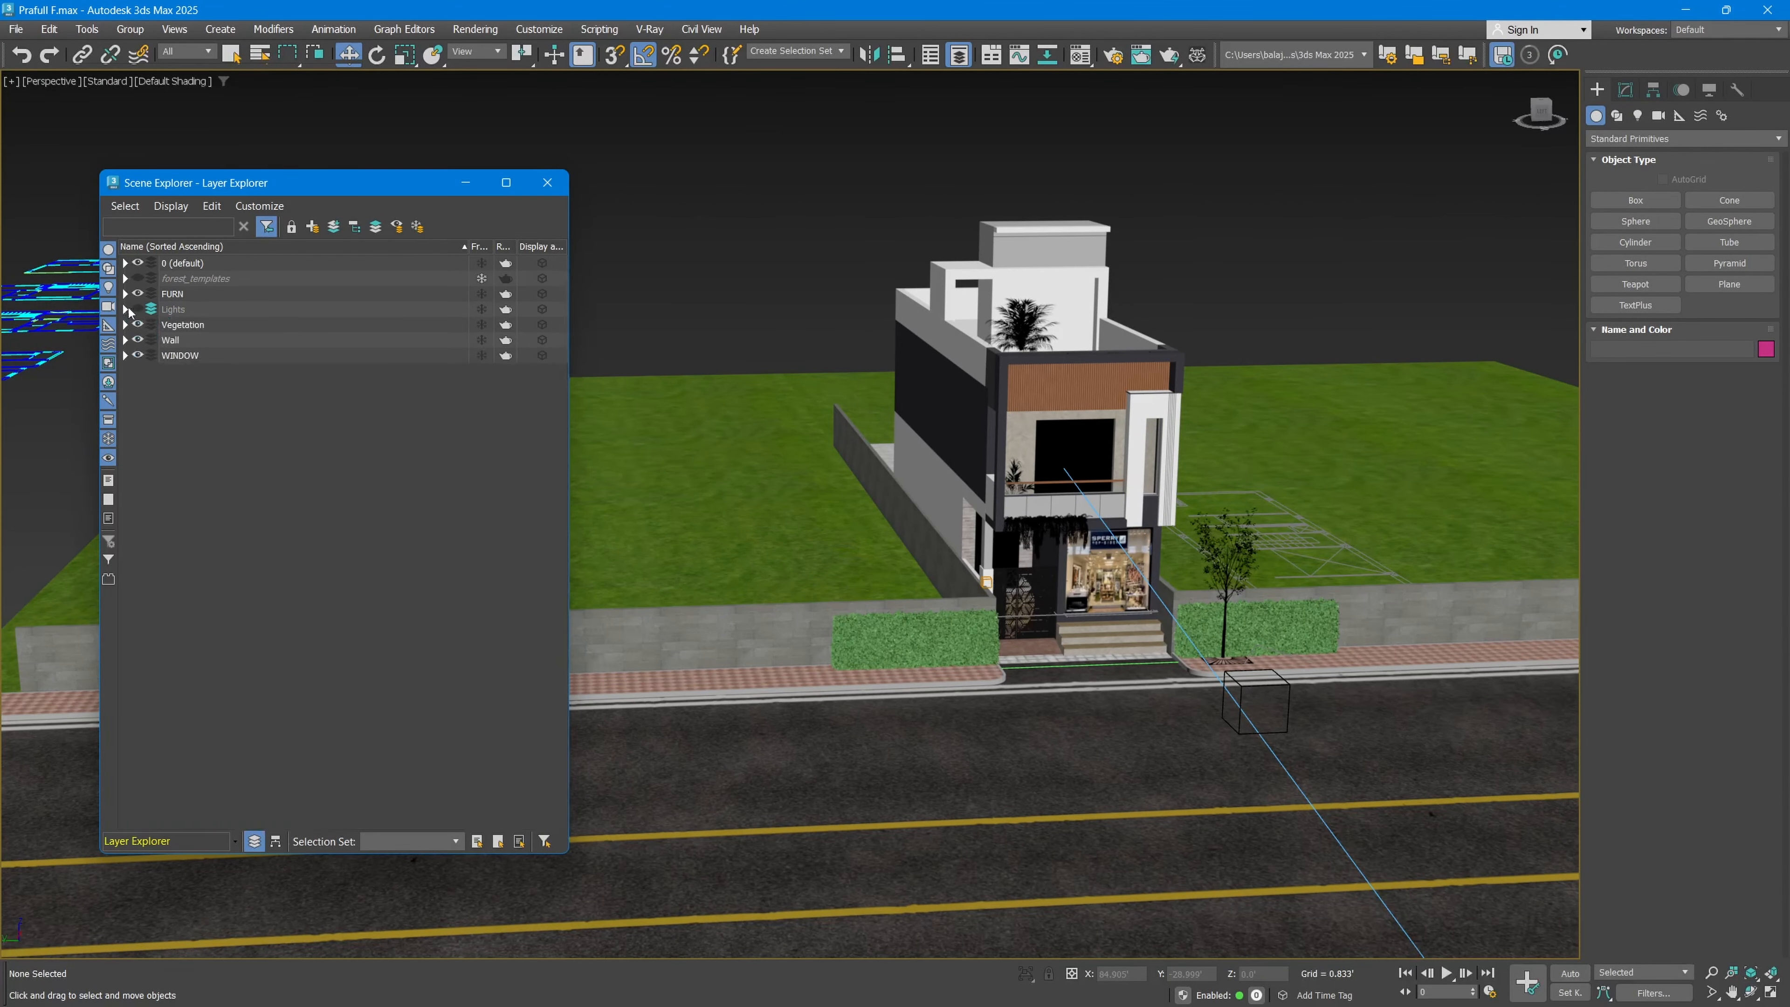
{"action": "left_click", "coordinate": [138, 324]}
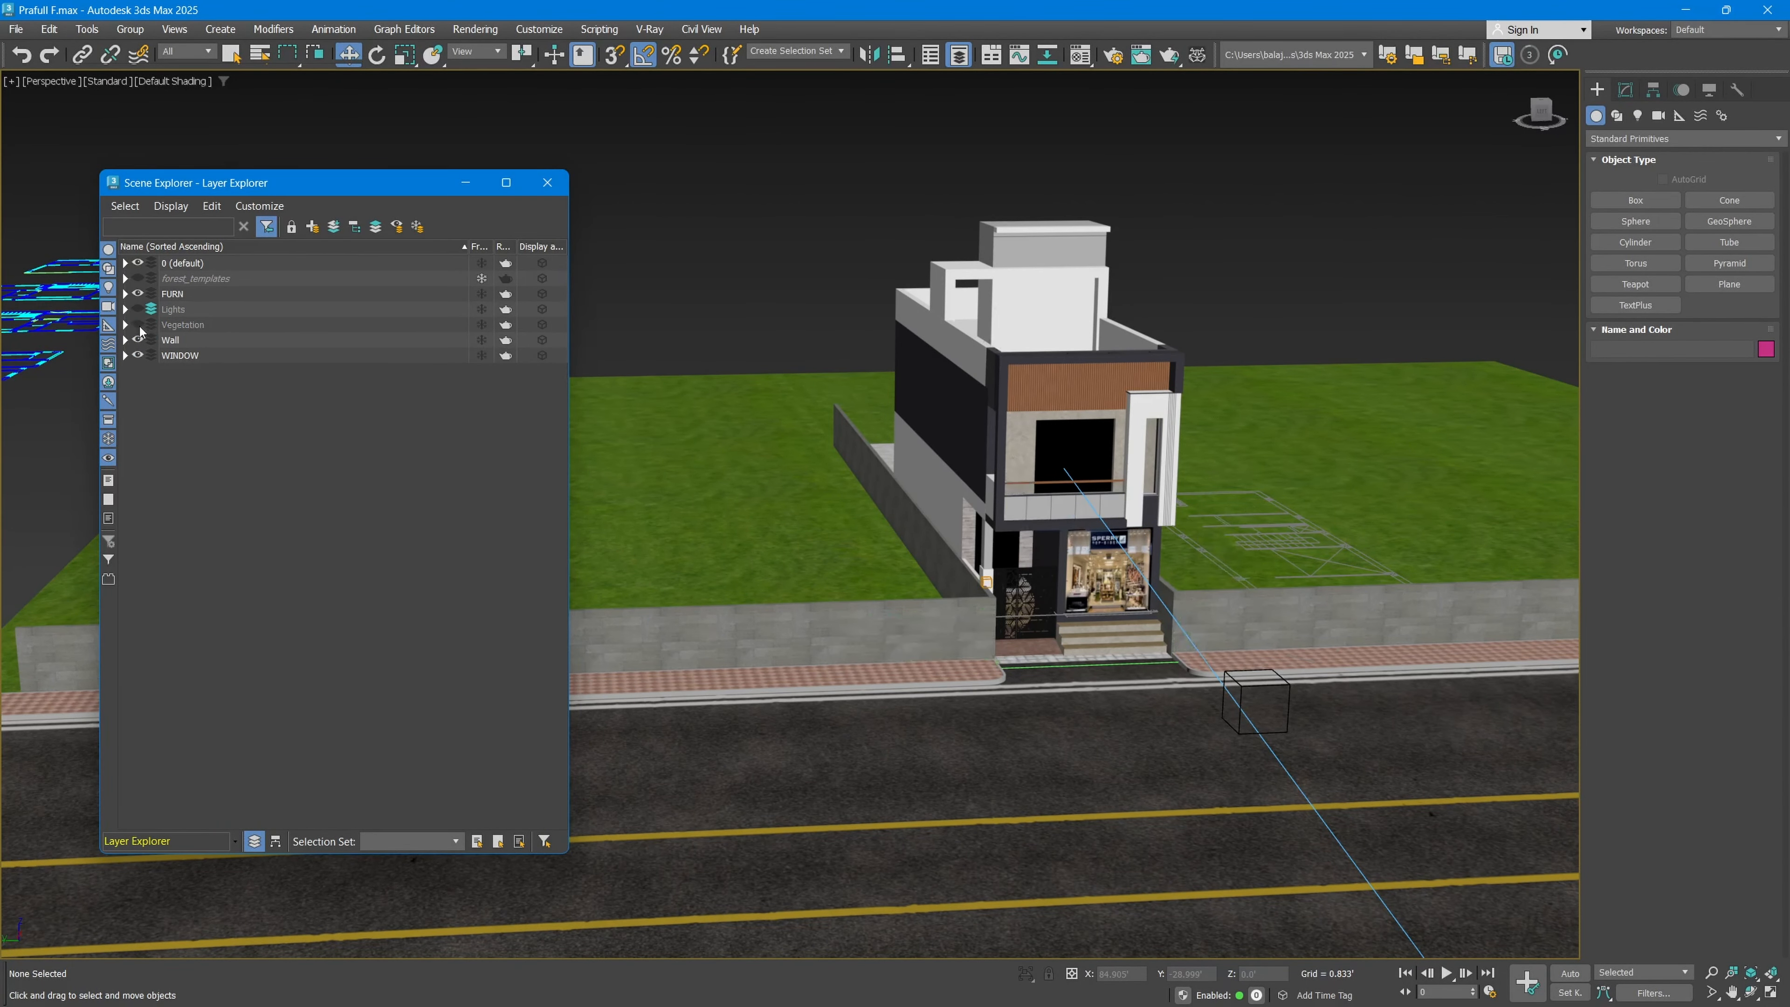
Step: Select the floor plan line drawings lying away from the building
{"action": "scroll", "coordinate": [1043, 603], "scroll_direction": "up", "scroll_amount": 2}
{"action": "mouse_move", "coordinate": [1155, 423]}
{"action": "middle_mouse_down", "text": "alt"}
{"action": "mouse_move", "coordinate": [1096, 415]}
{"action": "mouse_move", "coordinate": [1124, 388]}
{"action": "mouse_move", "coordinate": [1015, 423]}
{"action": "mouse_move", "coordinate": [1168, 432]}
{"action": "middle_mouse_up", "text": "alt"}
{"action": "scroll", "coordinate": [1168, 431], "scroll_direction": "down", "scroll_amount": 5}
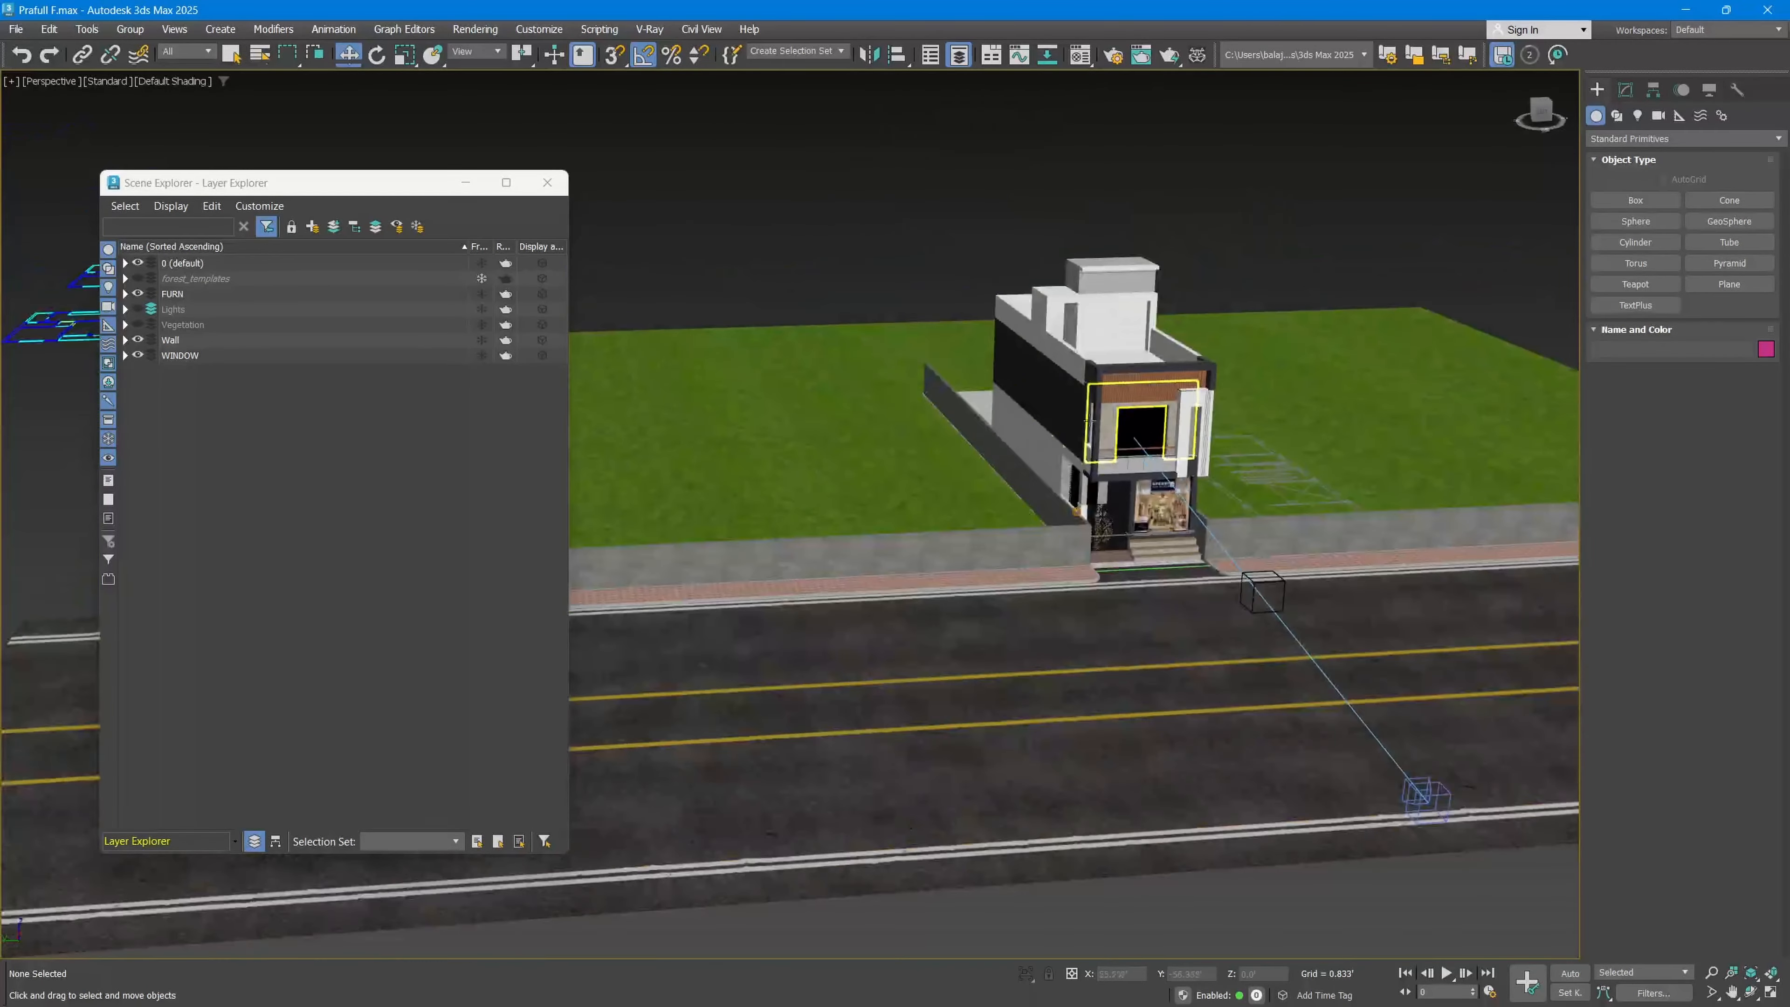
{"action": "middle_click_drag", "start_coordinate": [635, 317], "coordinate": [1022, 484]}
{"action": "scroll", "coordinate": [1022, 484], "scroll_direction": "down", "scroll_amount": 2}
{"action": "left_click_drag", "start_coordinate": [808, 668], "coordinate": [808, 667]}
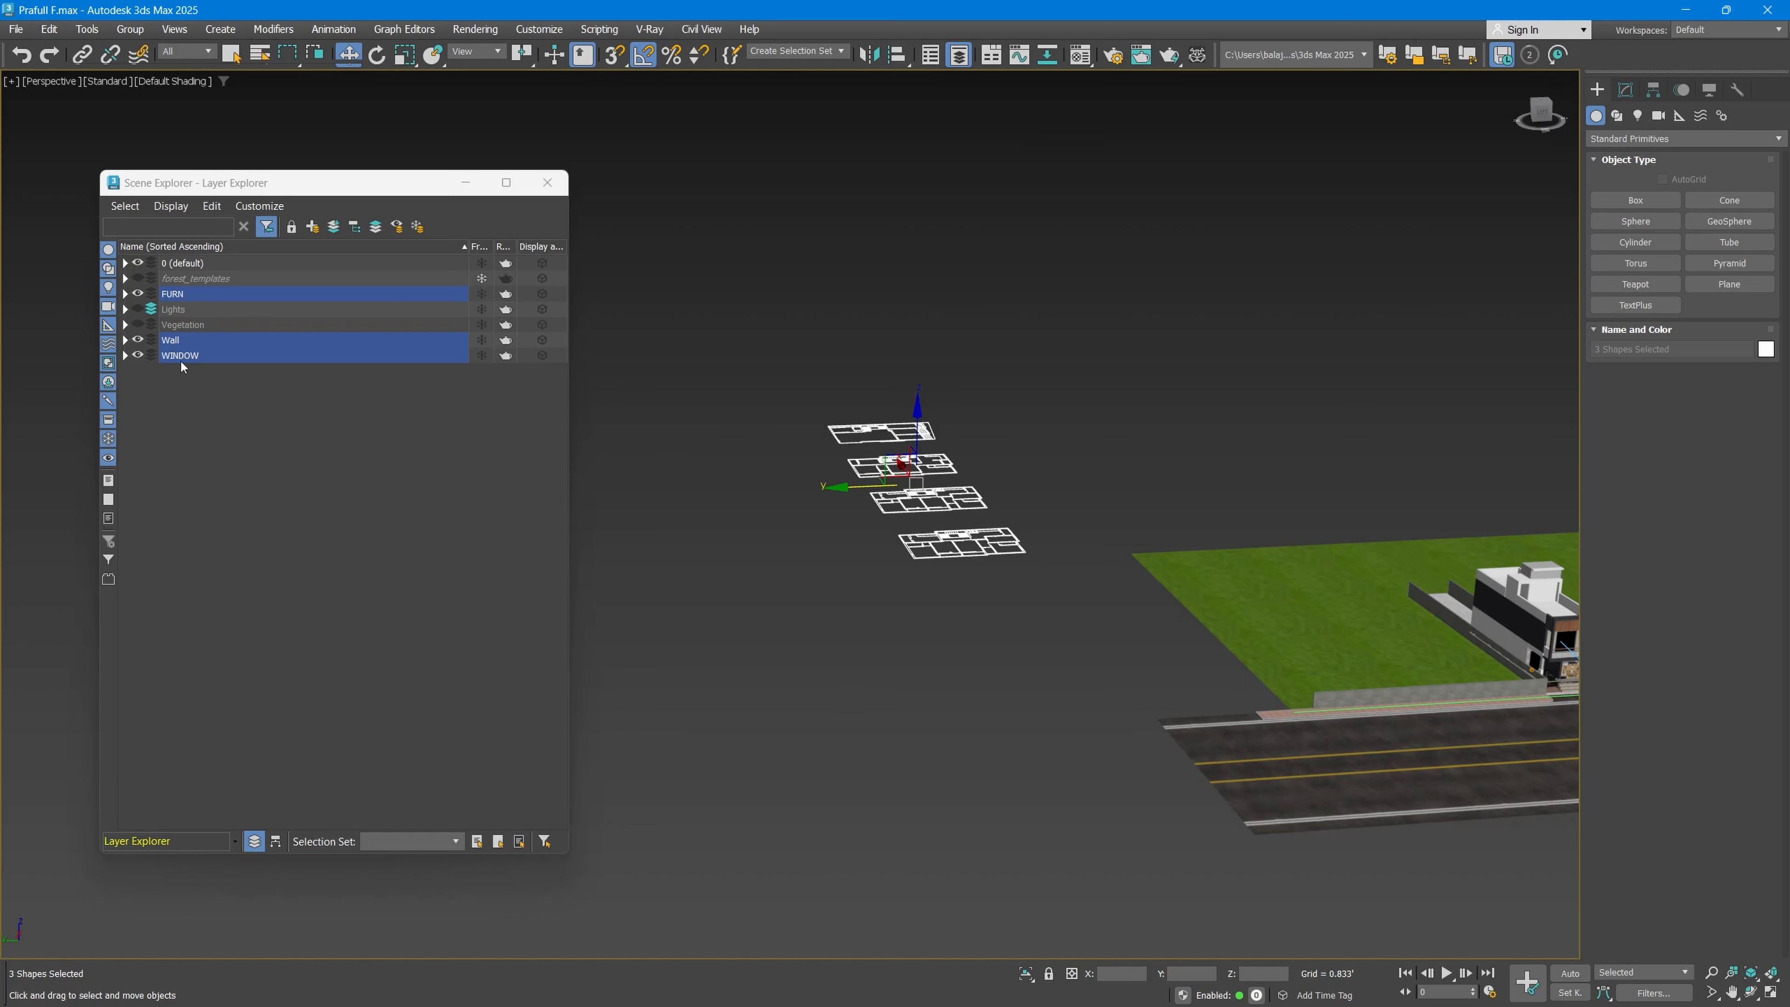
Step: Create a new layer from the selected plan shapes and name it Floor Plan
{"action": "left_click", "coordinate": [314, 227]}
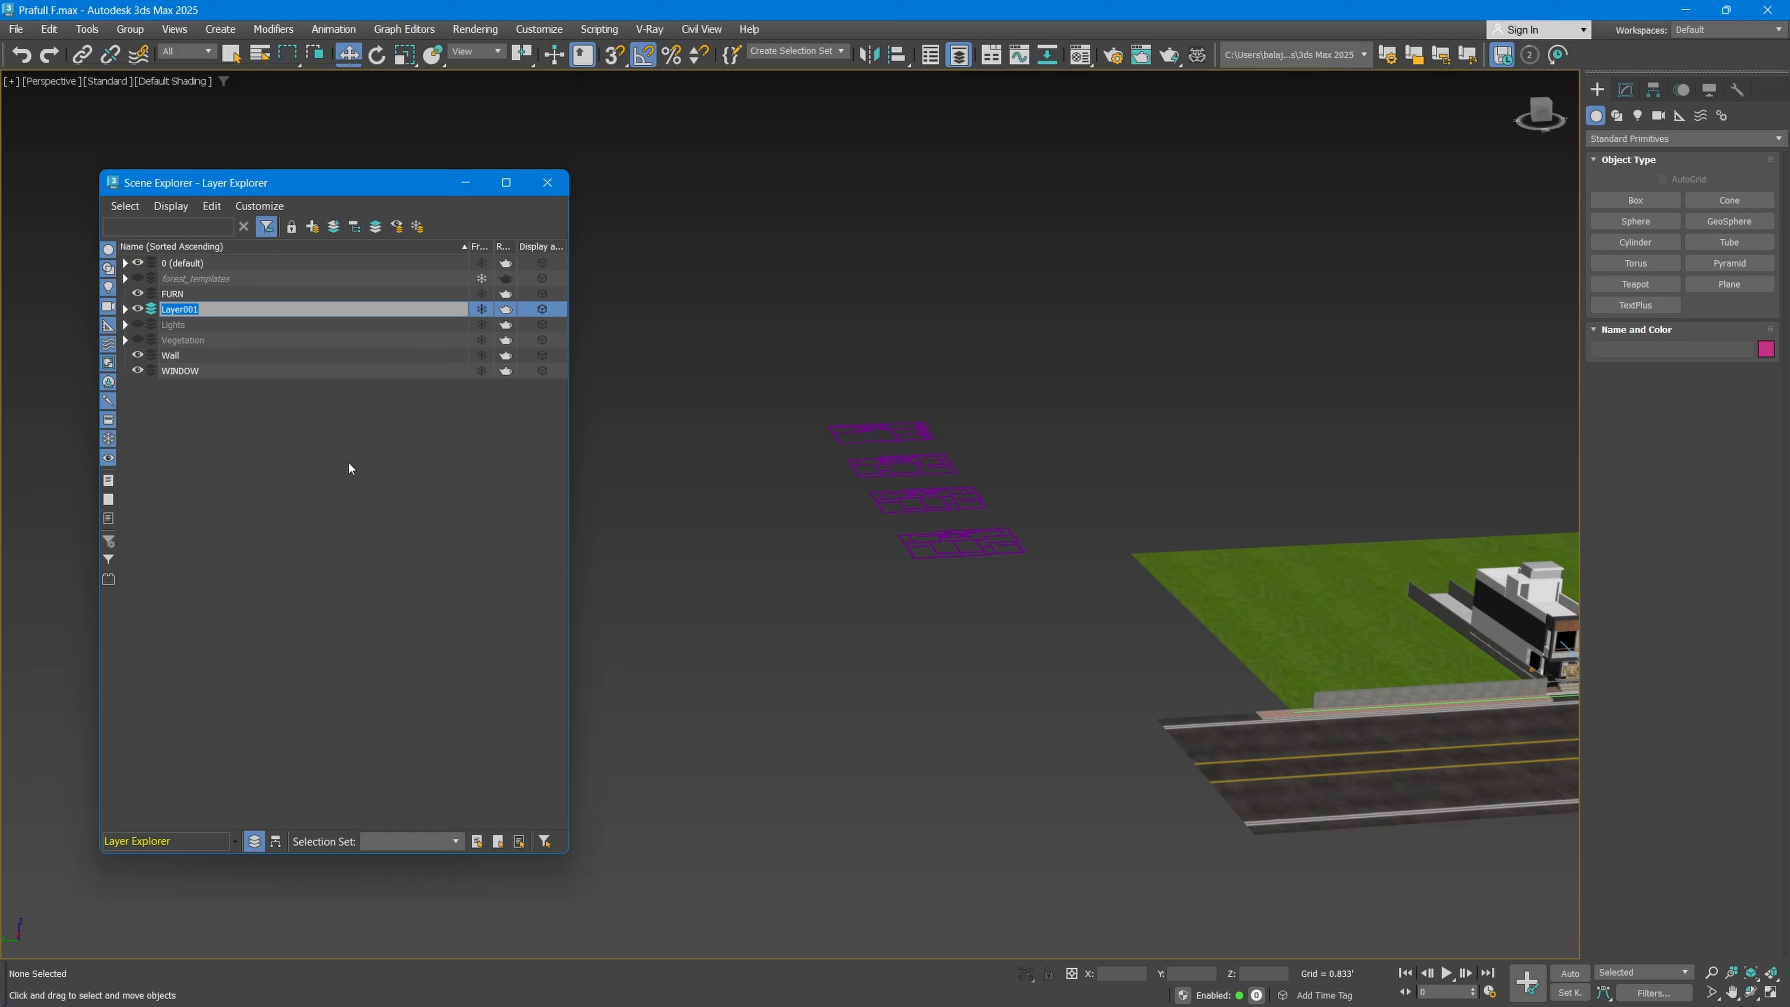
{"action": "type", "text": "Floor Plan"}
{"action": "key", "text": "Return"}
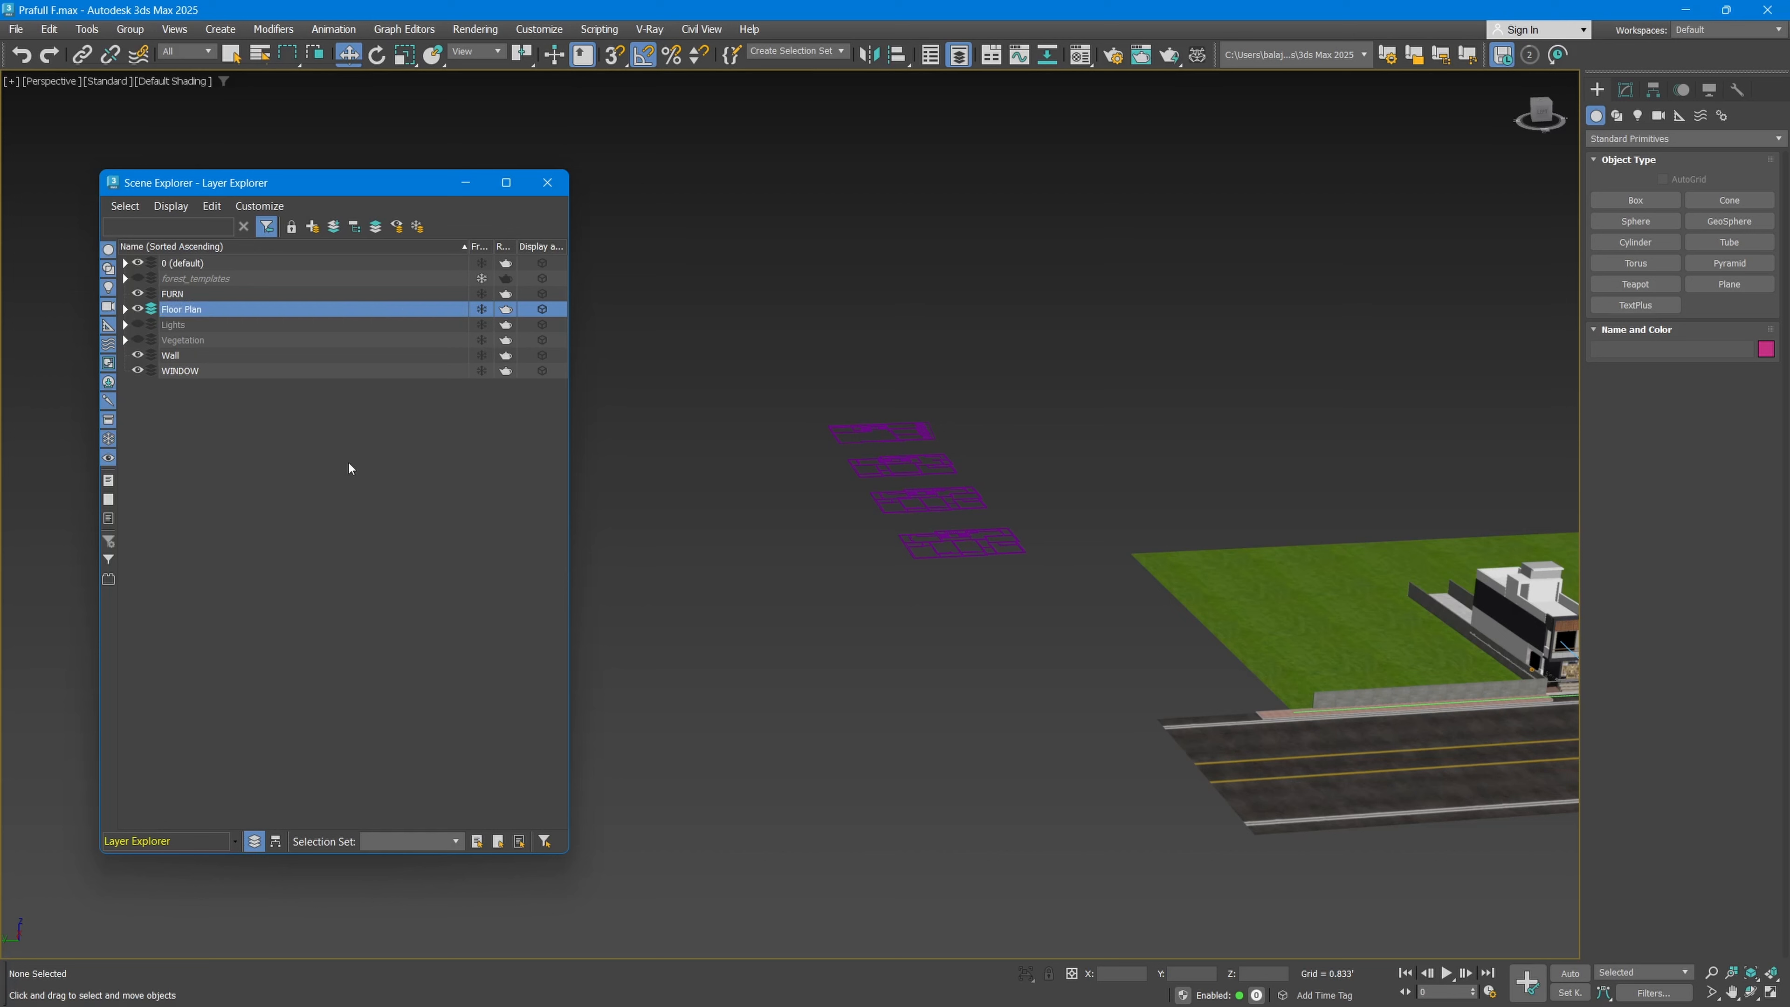
Step: Hide the Floor Plan layer and bring the building back into close view
{"action": "left_click", "coordinate": [138, 310]}
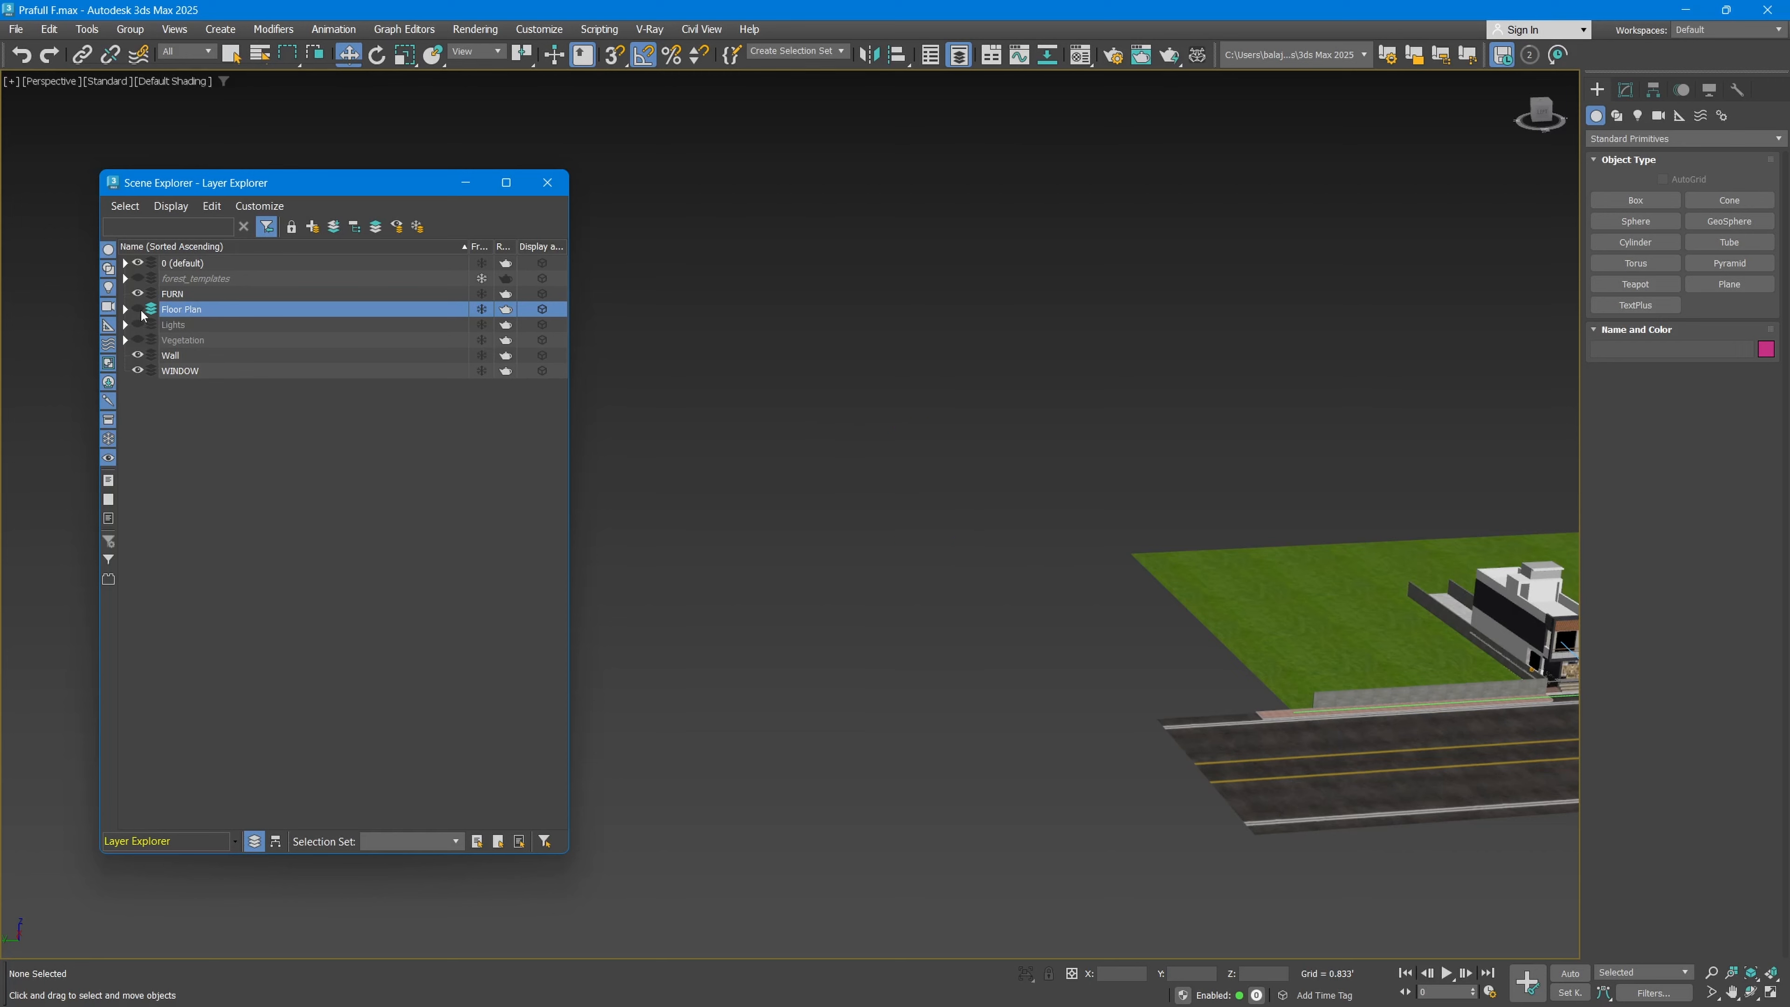
{"action": "middle_click_drag", "start_coordinate": [821, 437], "coordinate": [571, 434]}
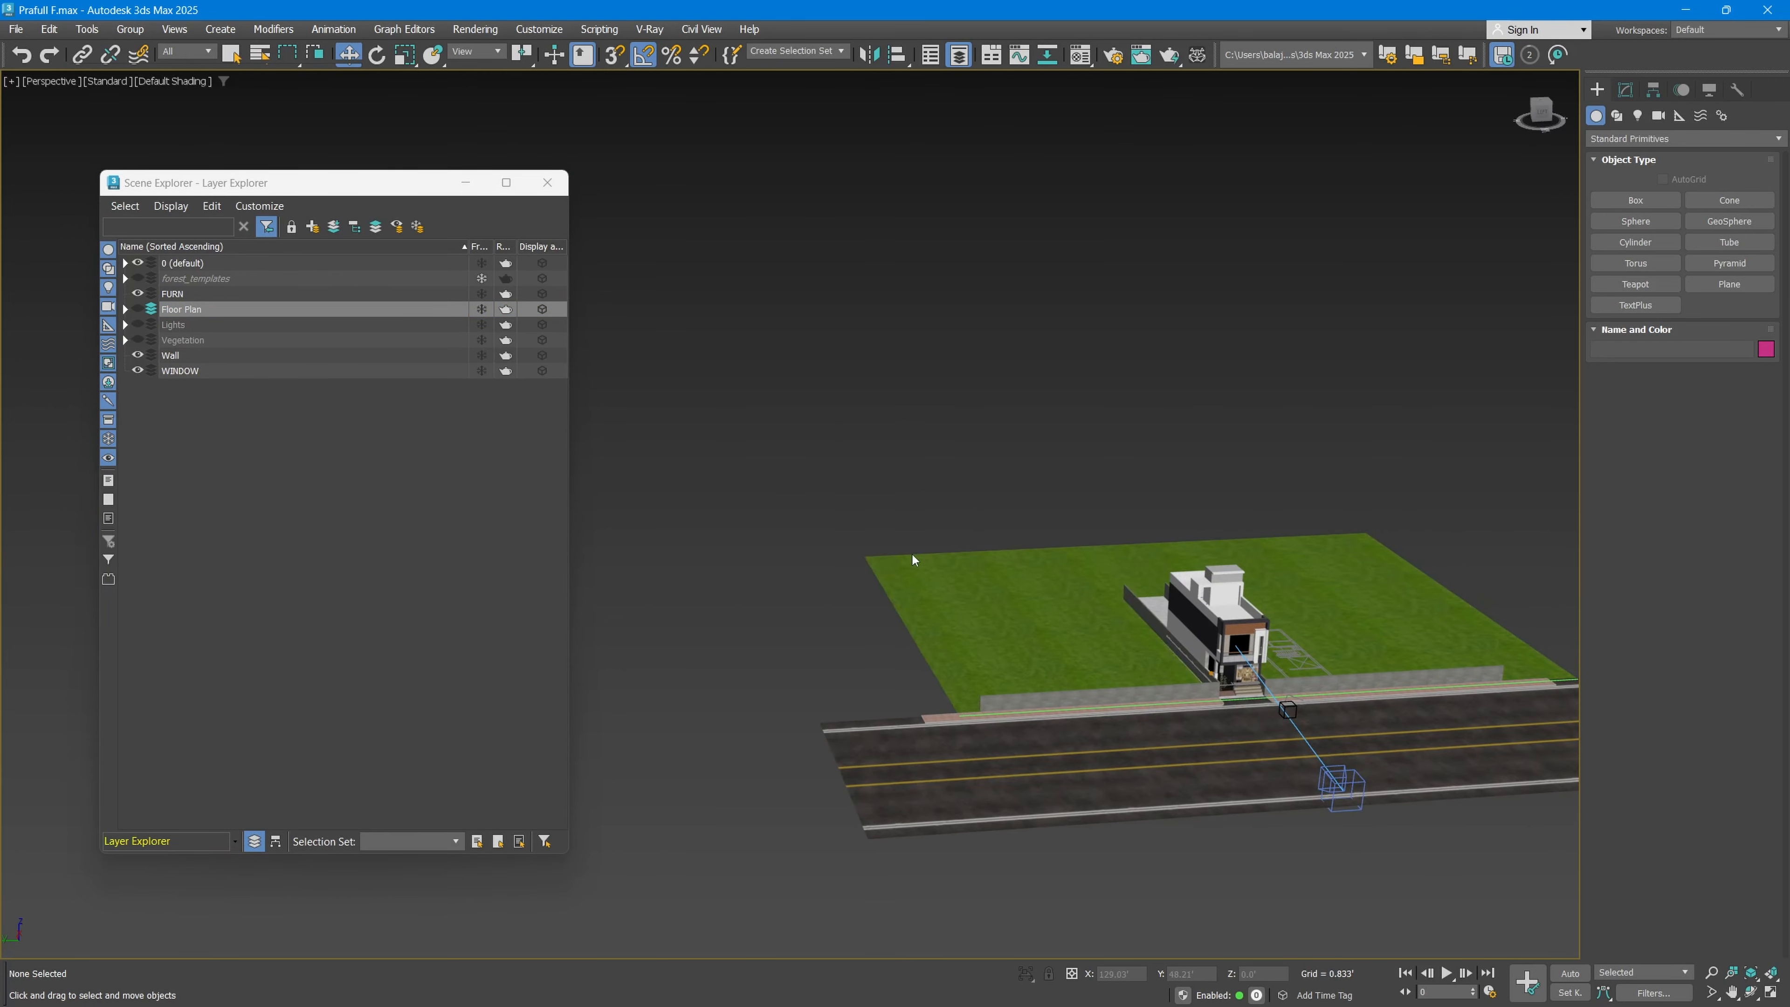
{"action": "middle_click_drag", "start_coordinate": [1210, 597], "coordinate": [1007, 552]}
{"action": "scroll", "coordinate": [1043, 670], "scroll_direction": "up", "scroll_amount": 3}
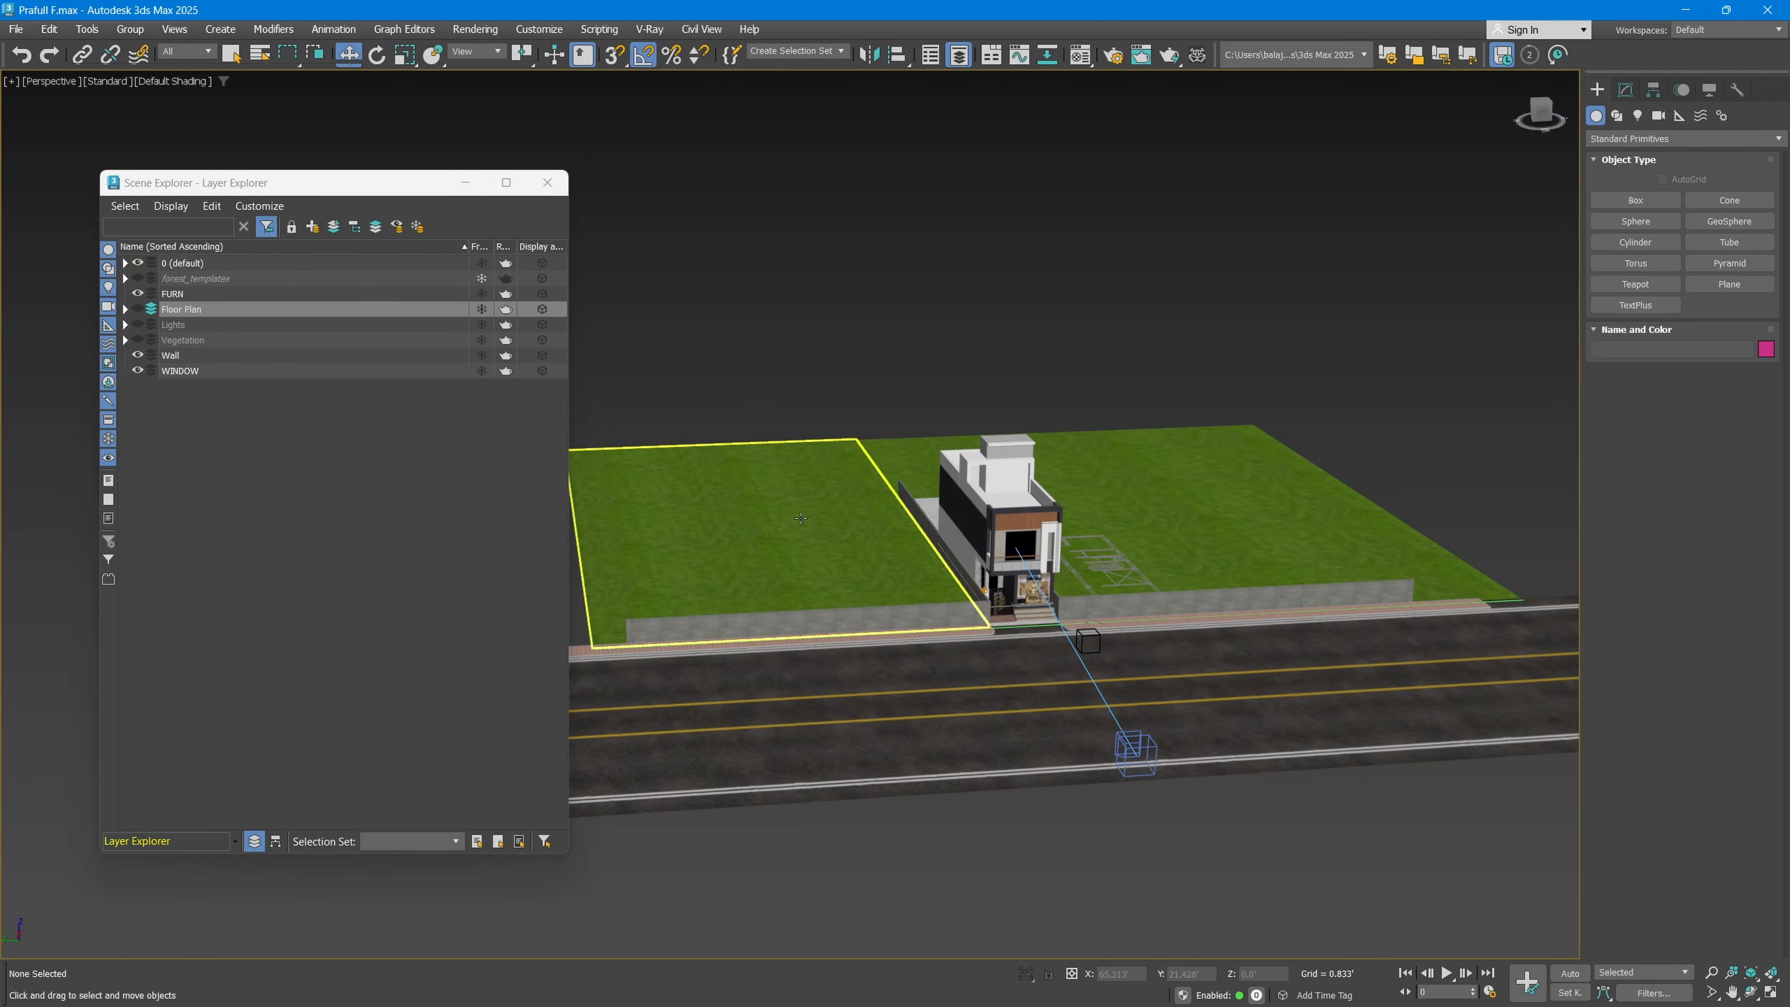
{"action": "scroll", "coordinate": [1026, 578], "scroll_direction": "up", "scroll_amount": 4}
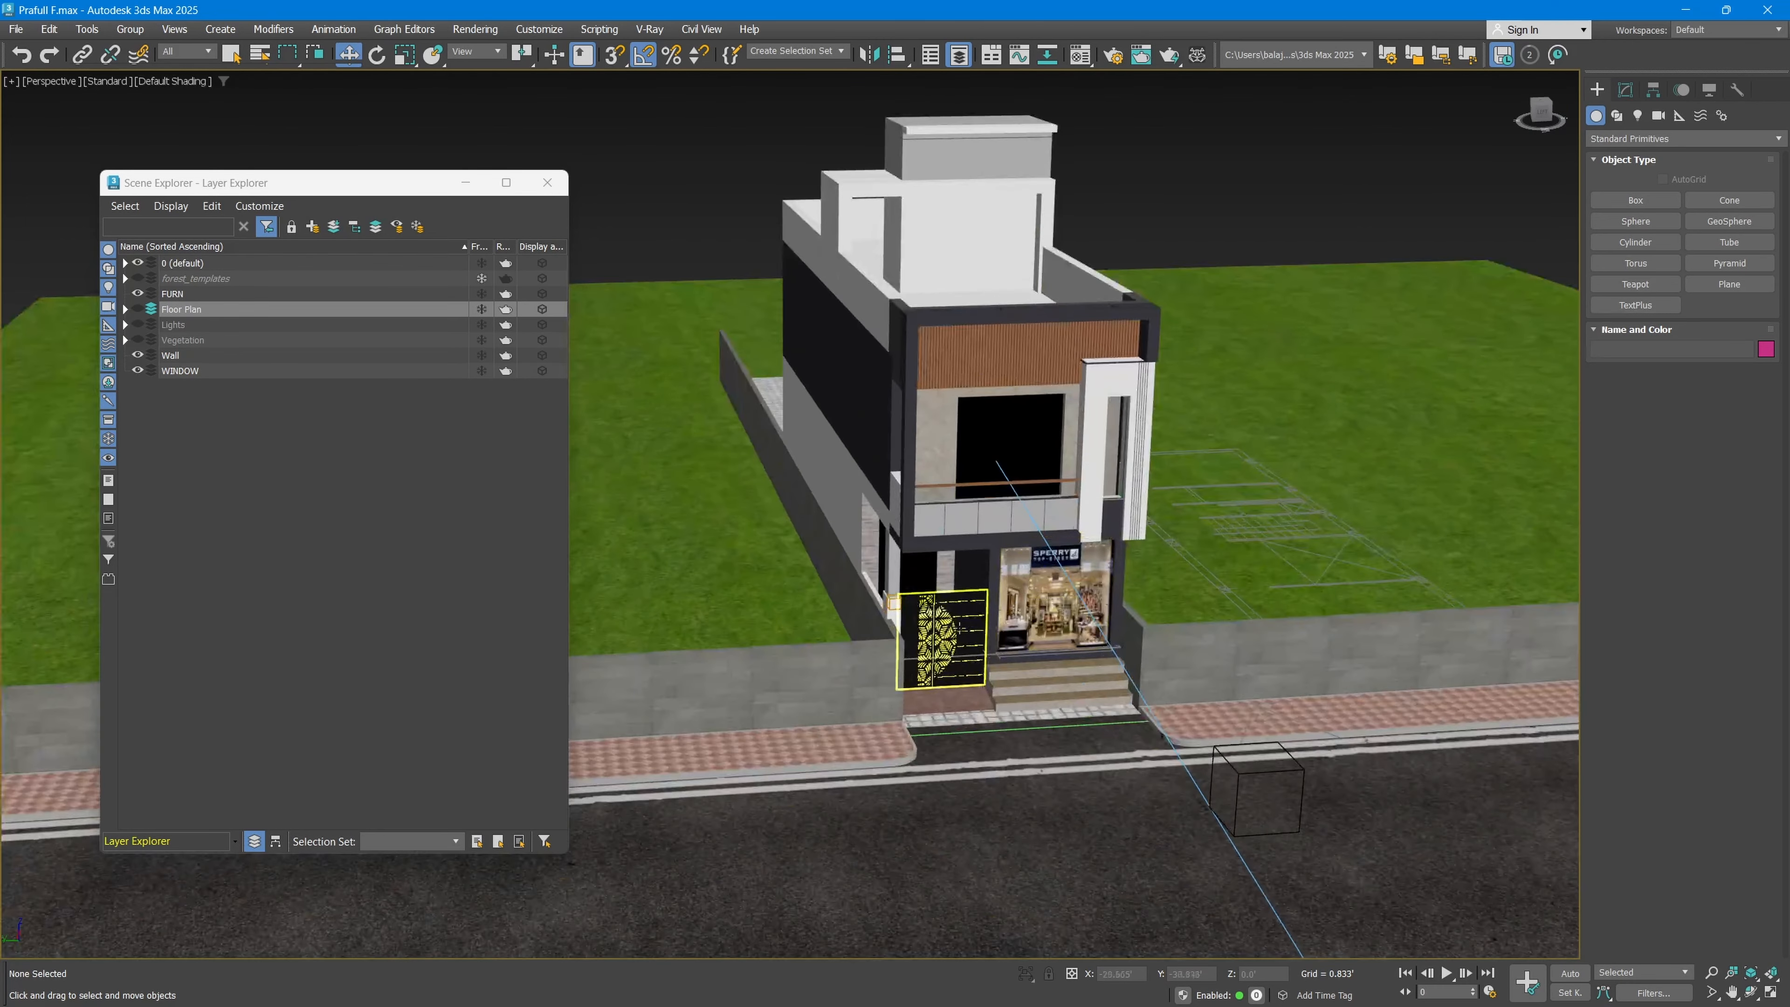
Step: Select the patterned gate together with the vertical slat panel at the building's entrance
{"action": "left_click", "coordinate": [963, 622]}
{"action": "scroll", "coordinate": [962, 621], "scroll_direction": "up", "scroll_amount": 5}
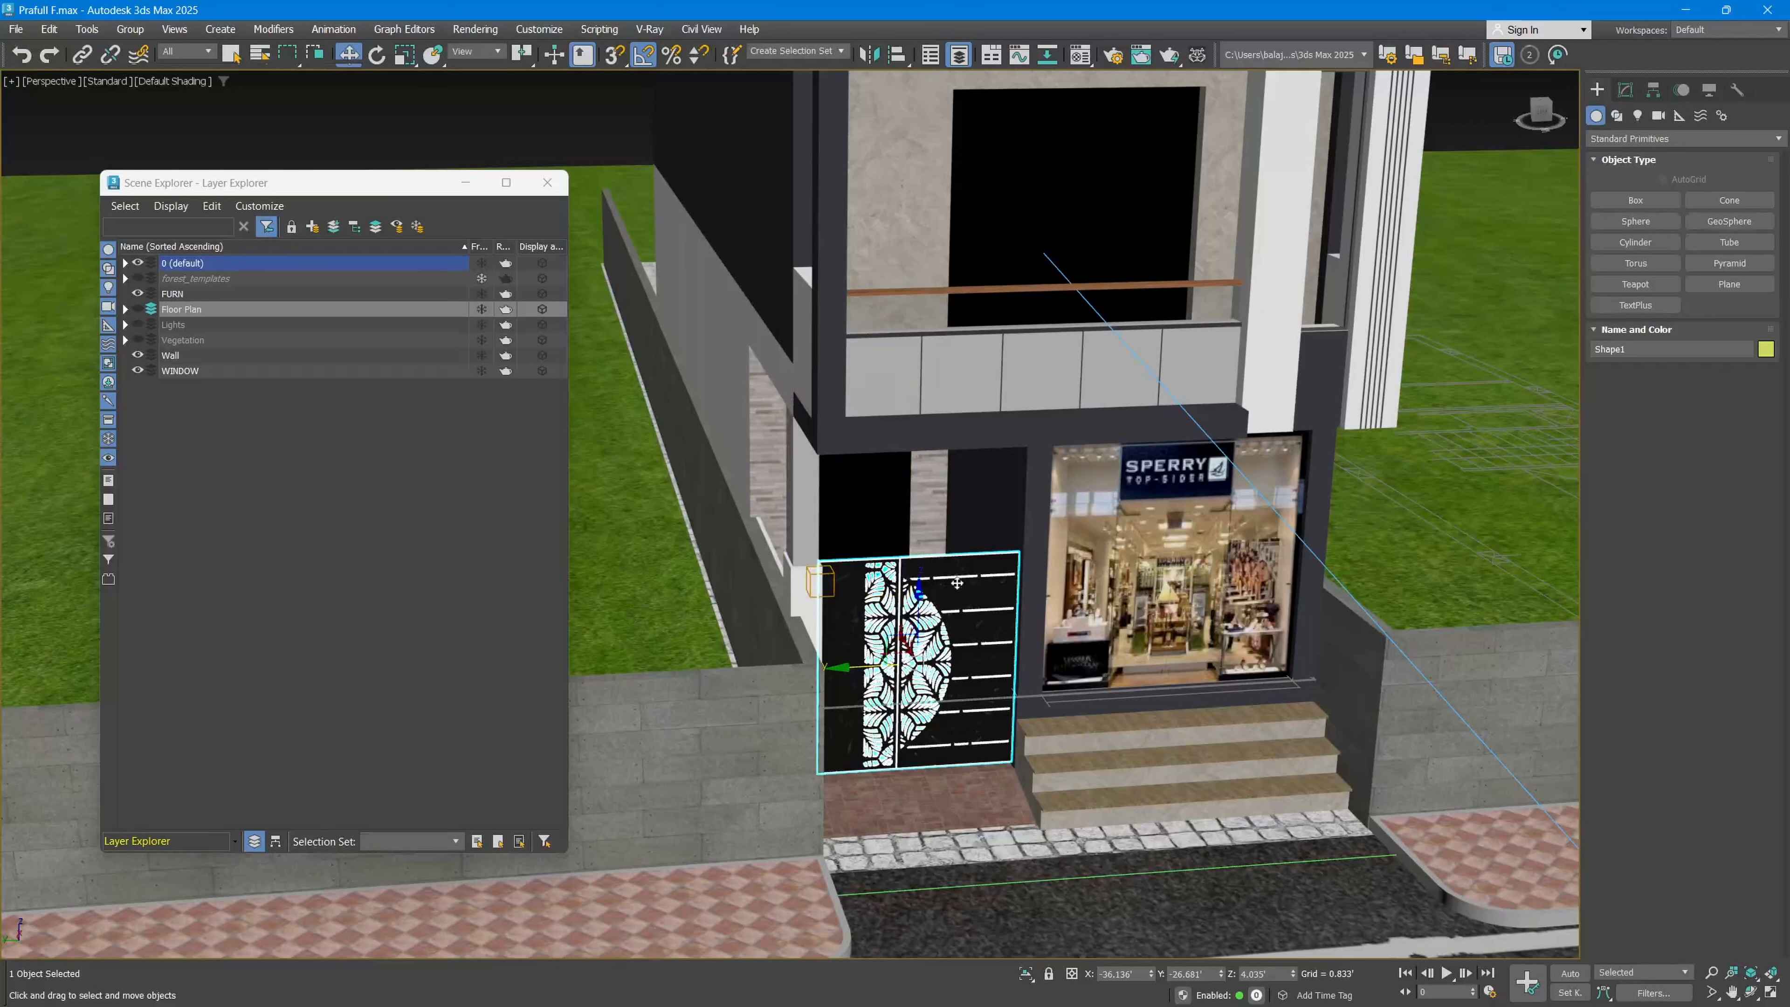
{"action": "left_click", "coordinate": [853, 487], "text": "ctrl"}
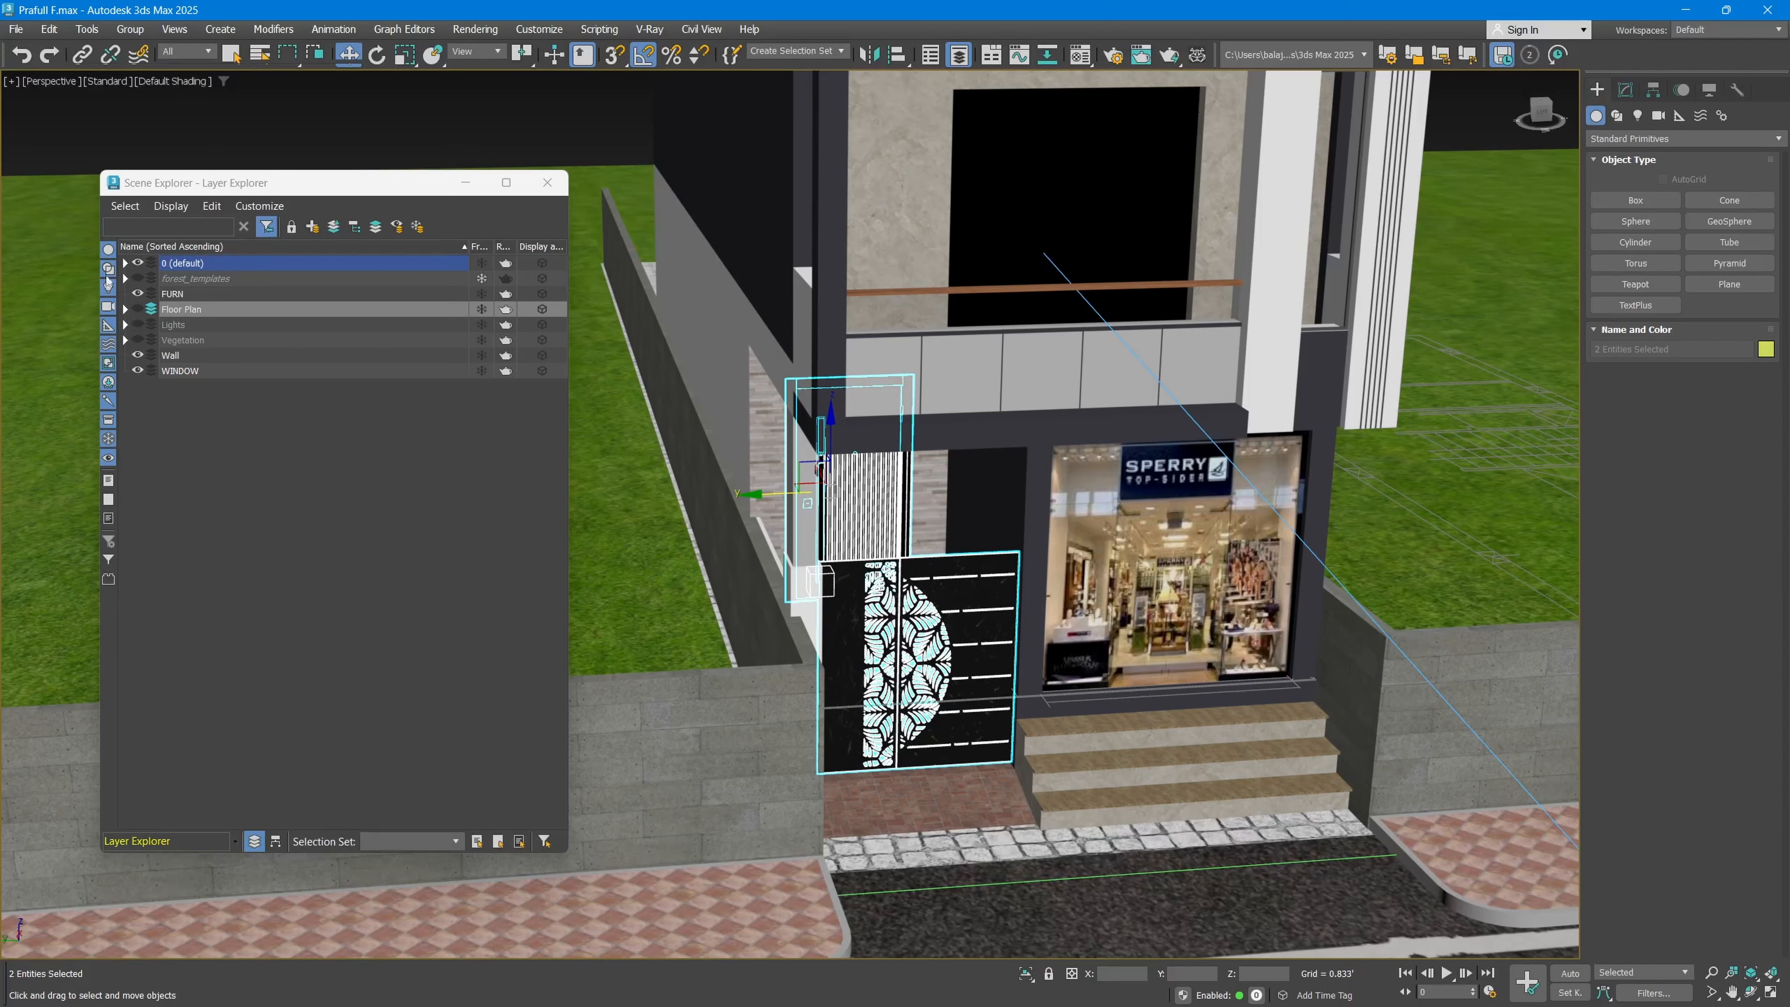
Step: Filter geometry out of the layer list, then expand and collapse the 0 (default) and Floor Plan layers to examine their contents
{"action": "left_click", "coordinate": [108, 252]}
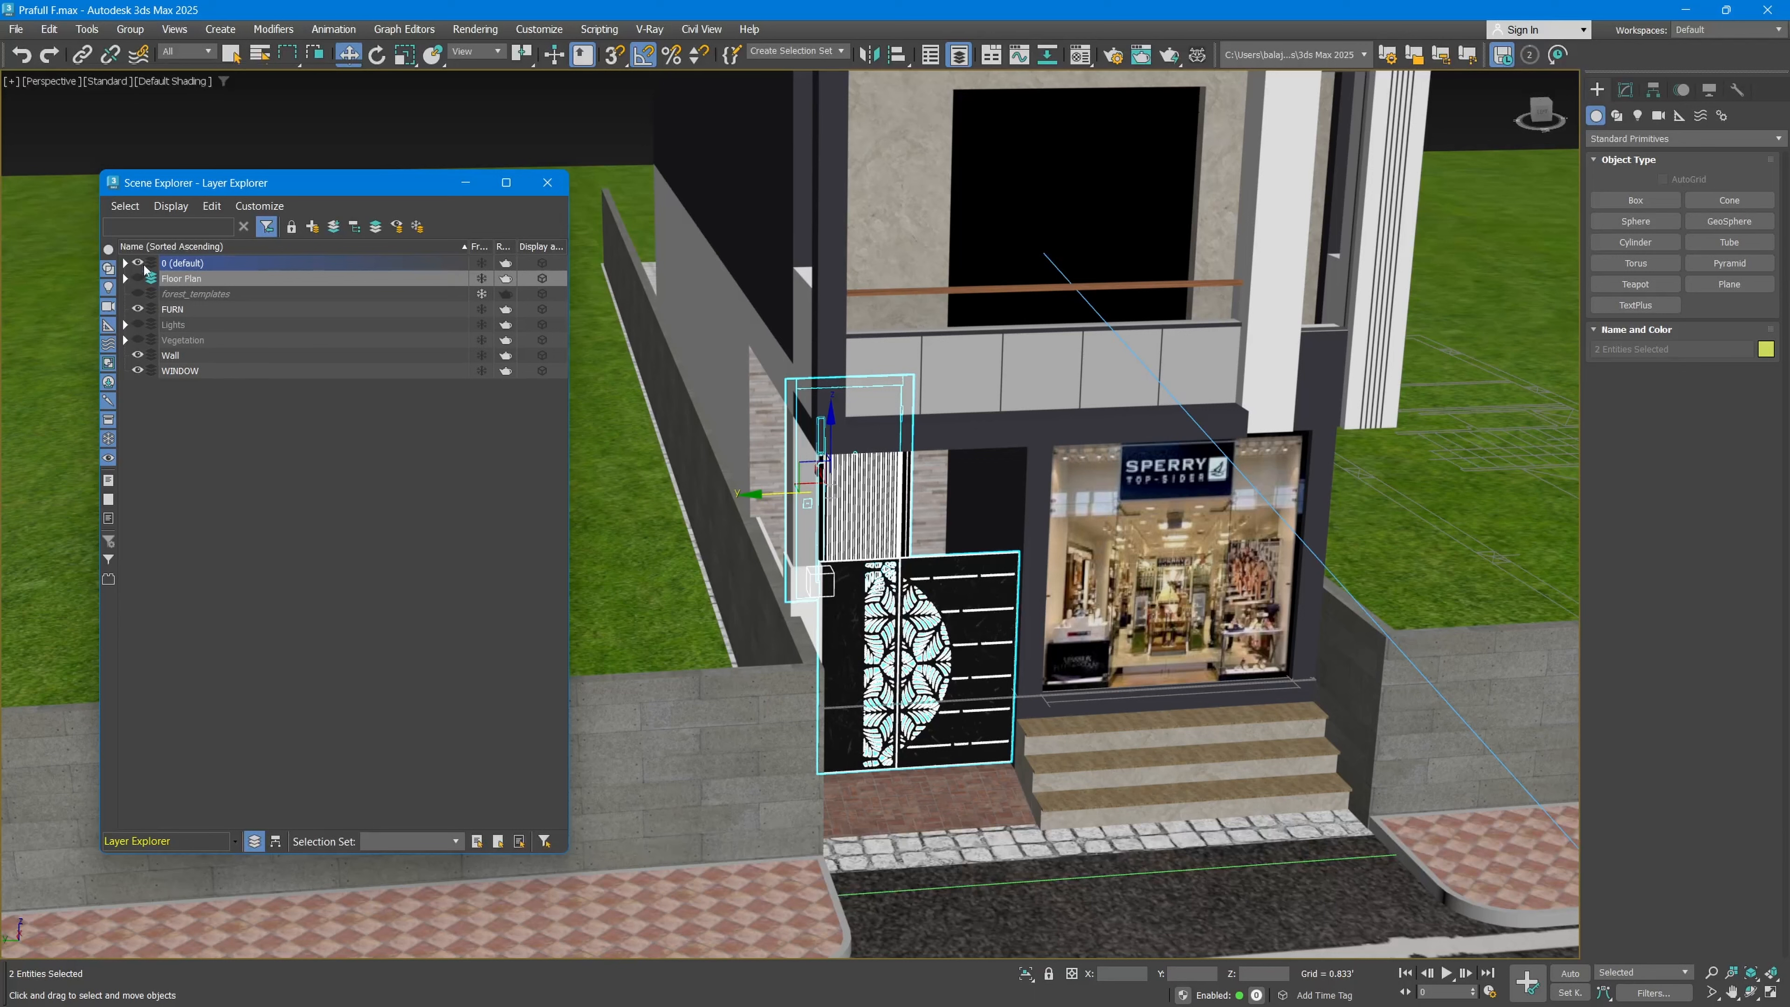
{"action": "left_click", "coordinate": [125, 263]}
{"action": "left_click", "coordinate": [127, 263]}
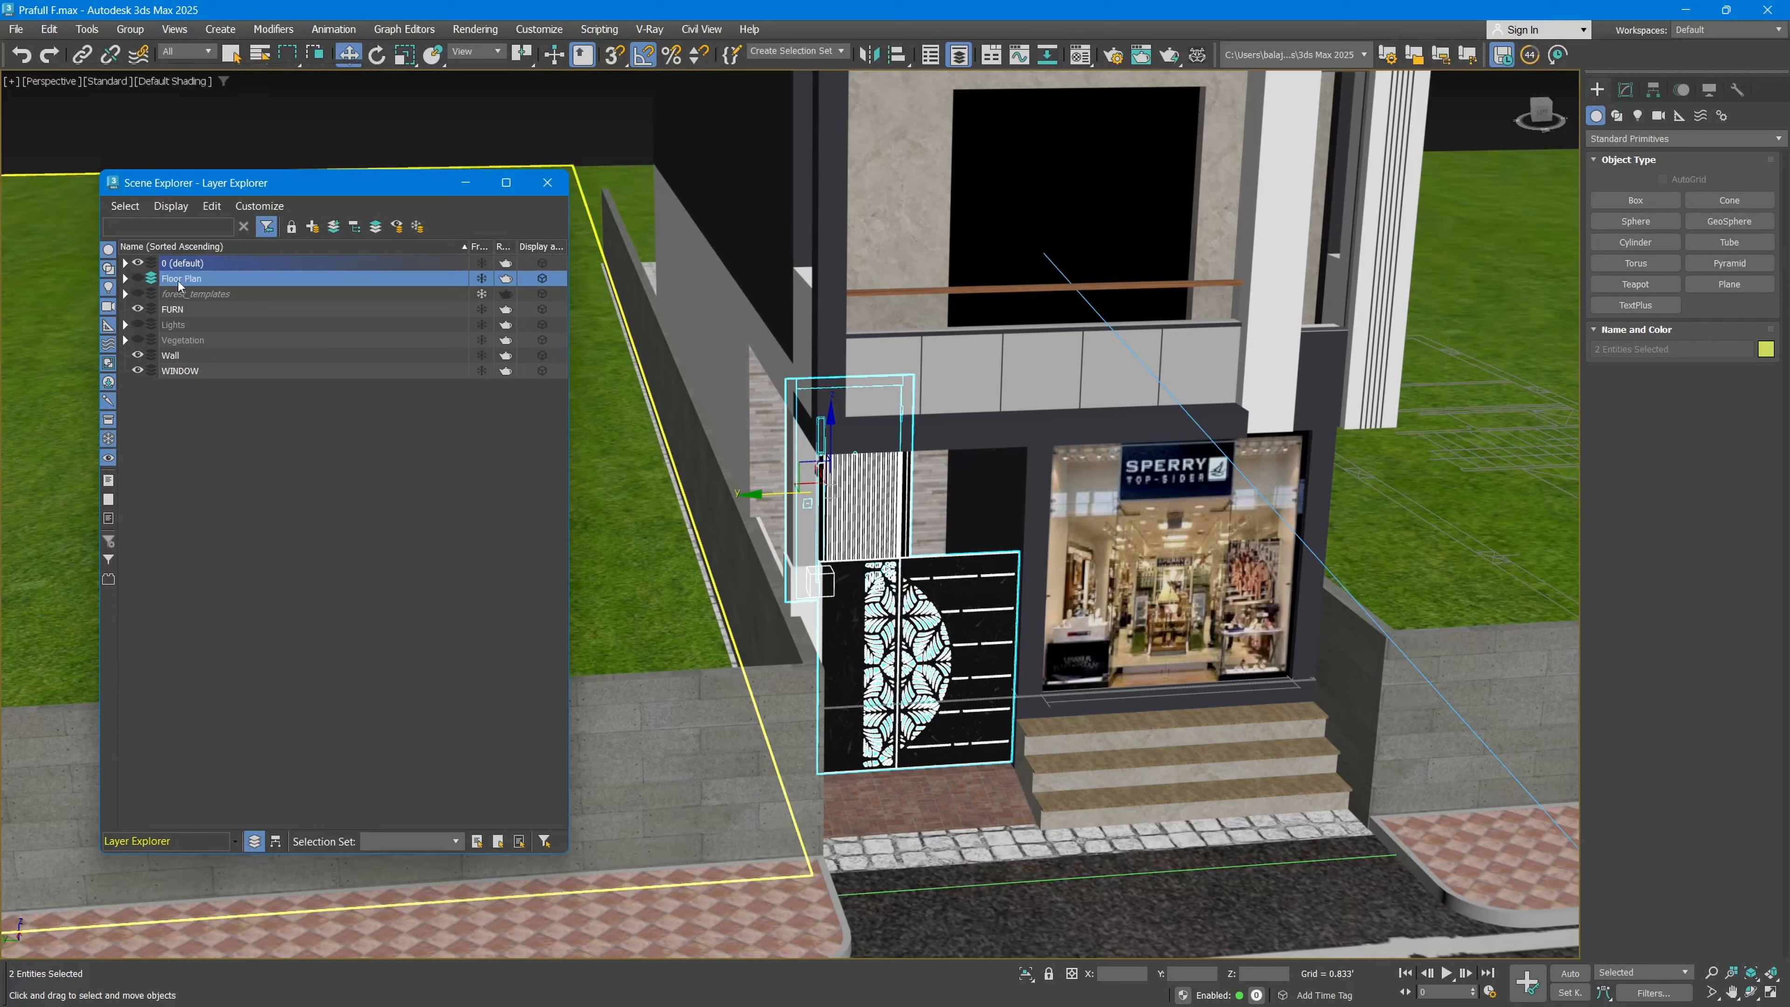
{"action": "left_click", "coordinate": [127, 278]}
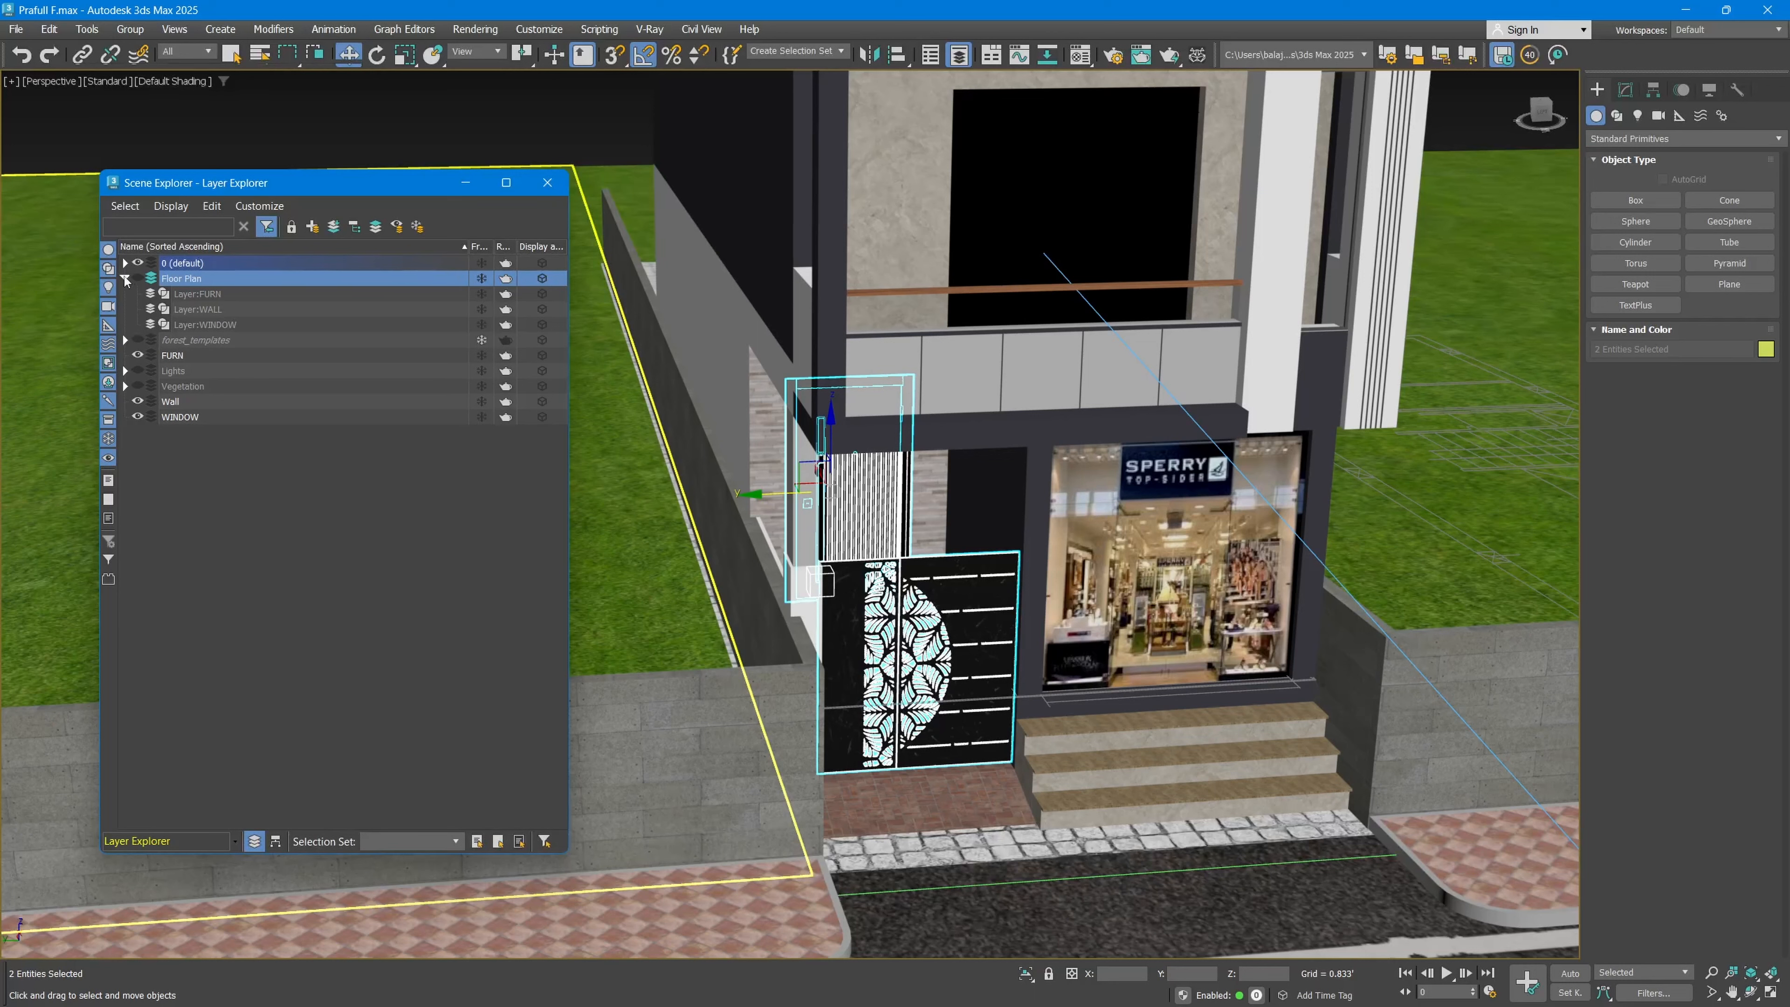
{"action": "left_click", "coordinate": [126, 279]}
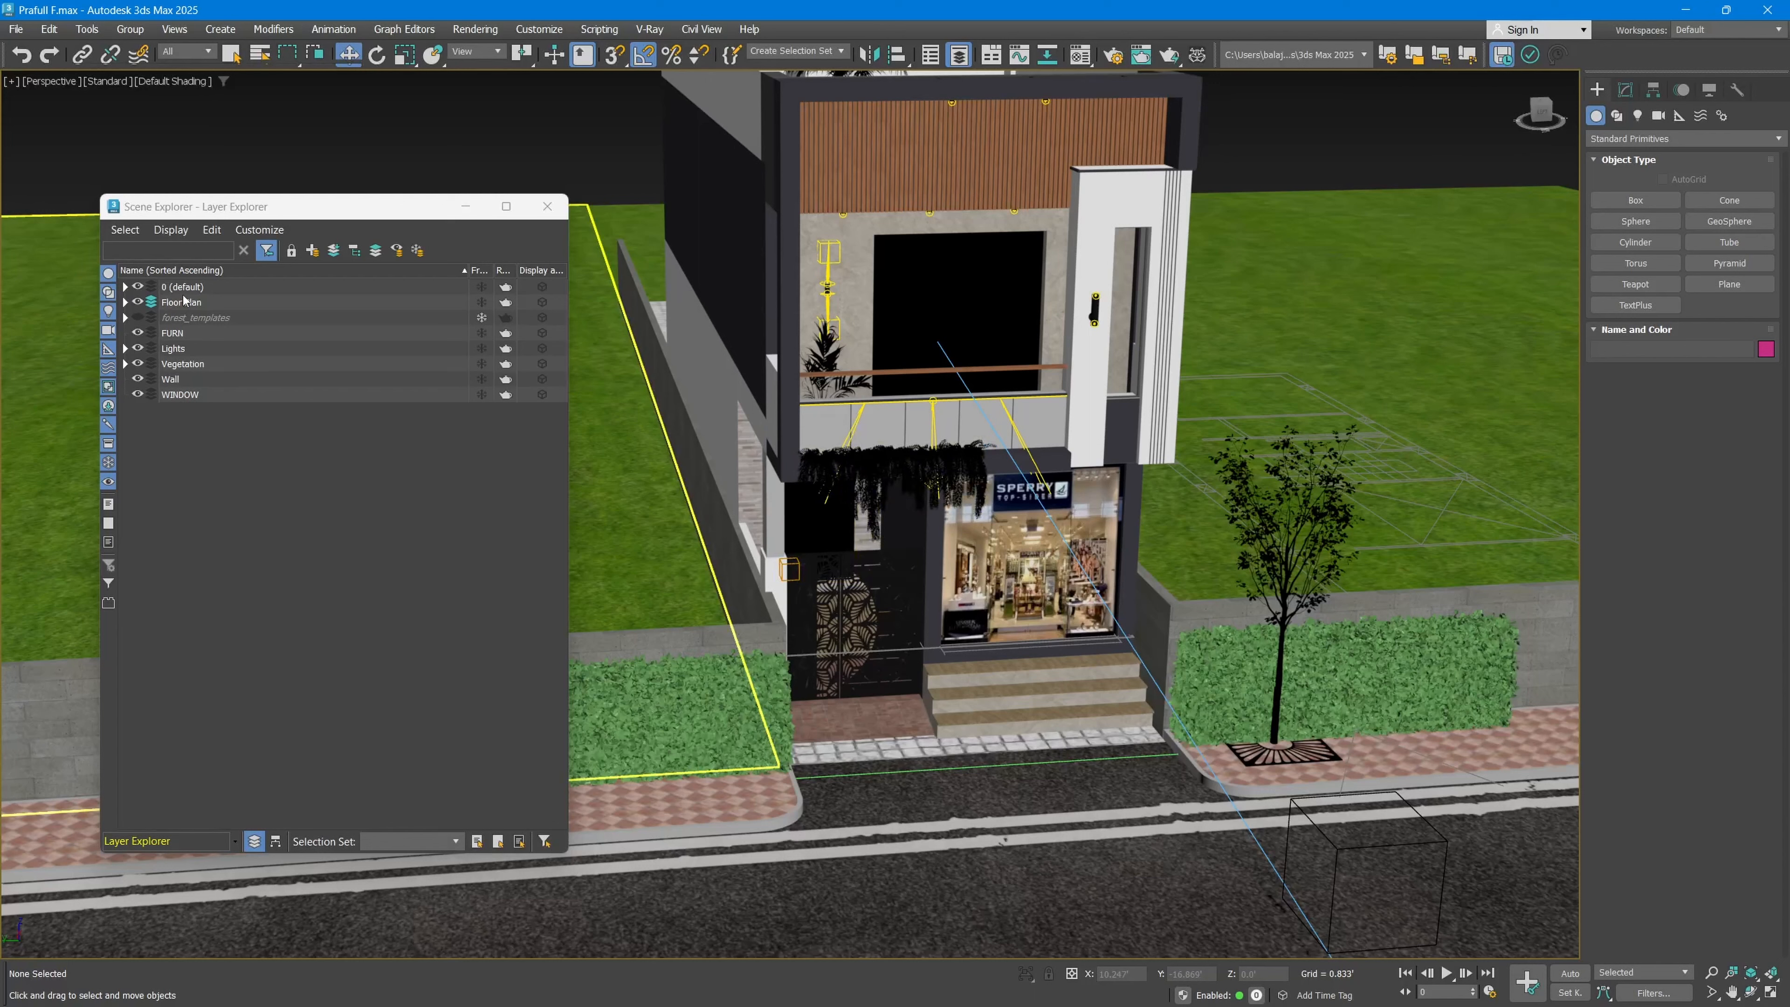
Step: Make Vegetation the active layer for new objects
{"action": "left_click", "coordinate": [185, 294]}
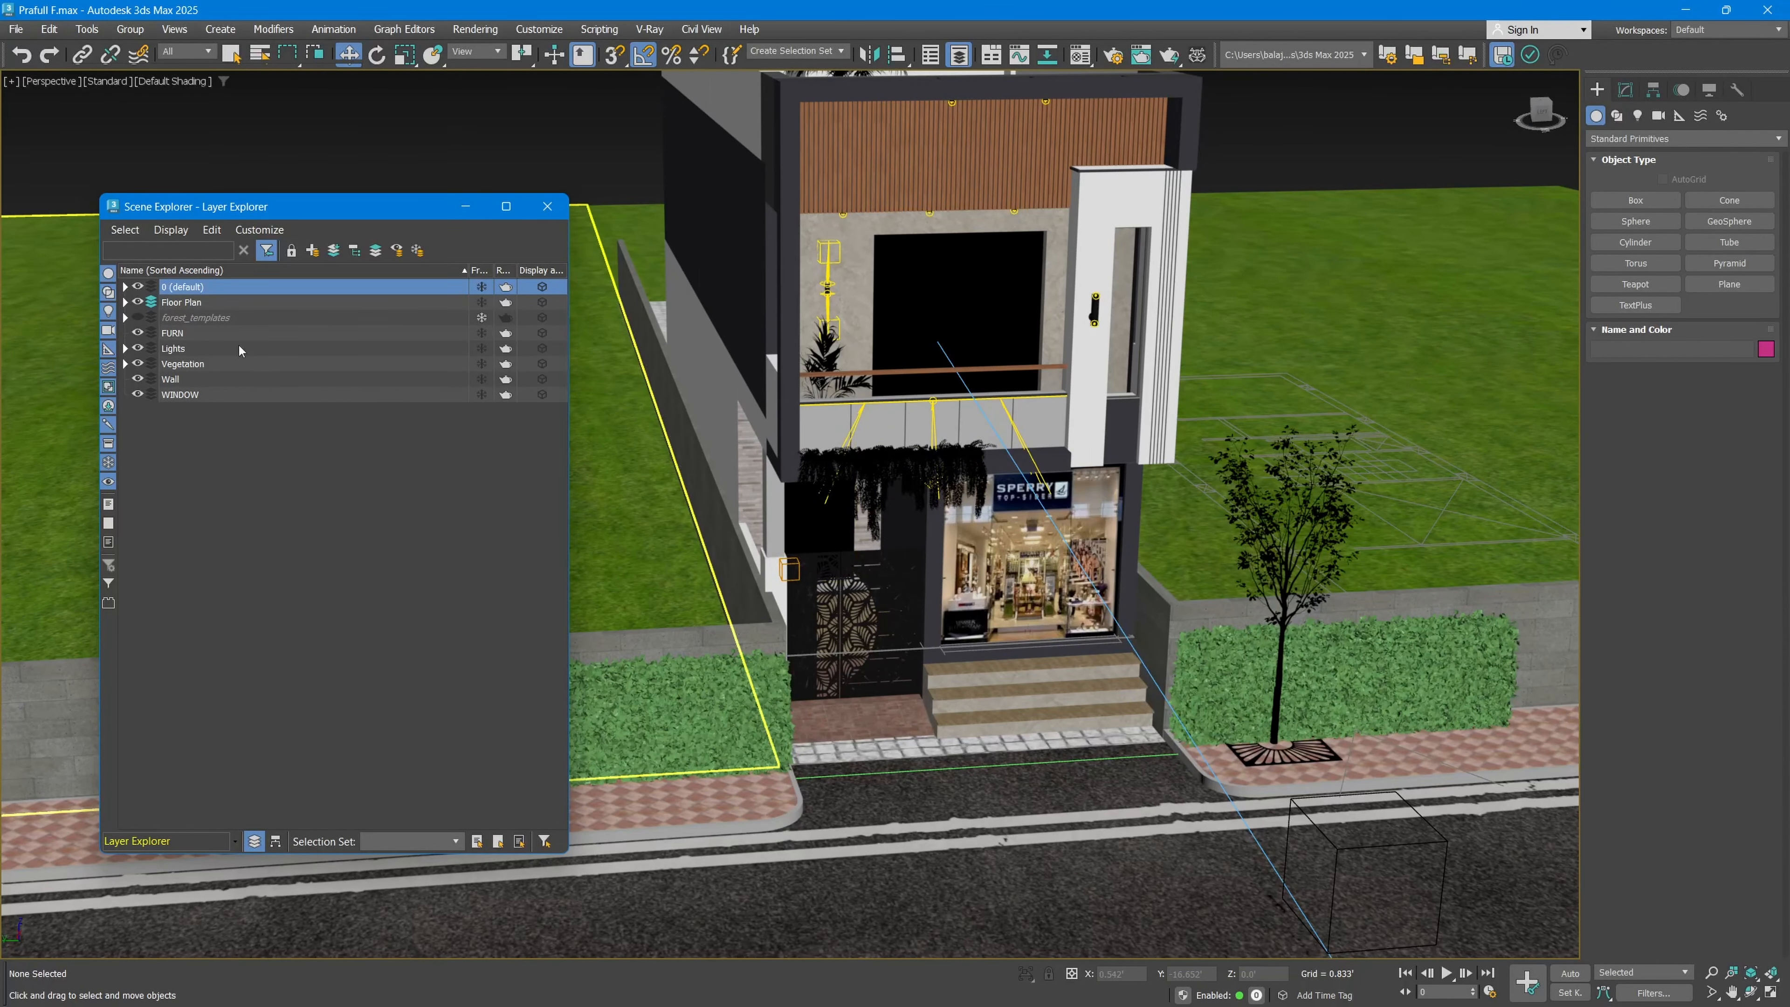
{"action": "left_click", "coordinate": [224, 365]}
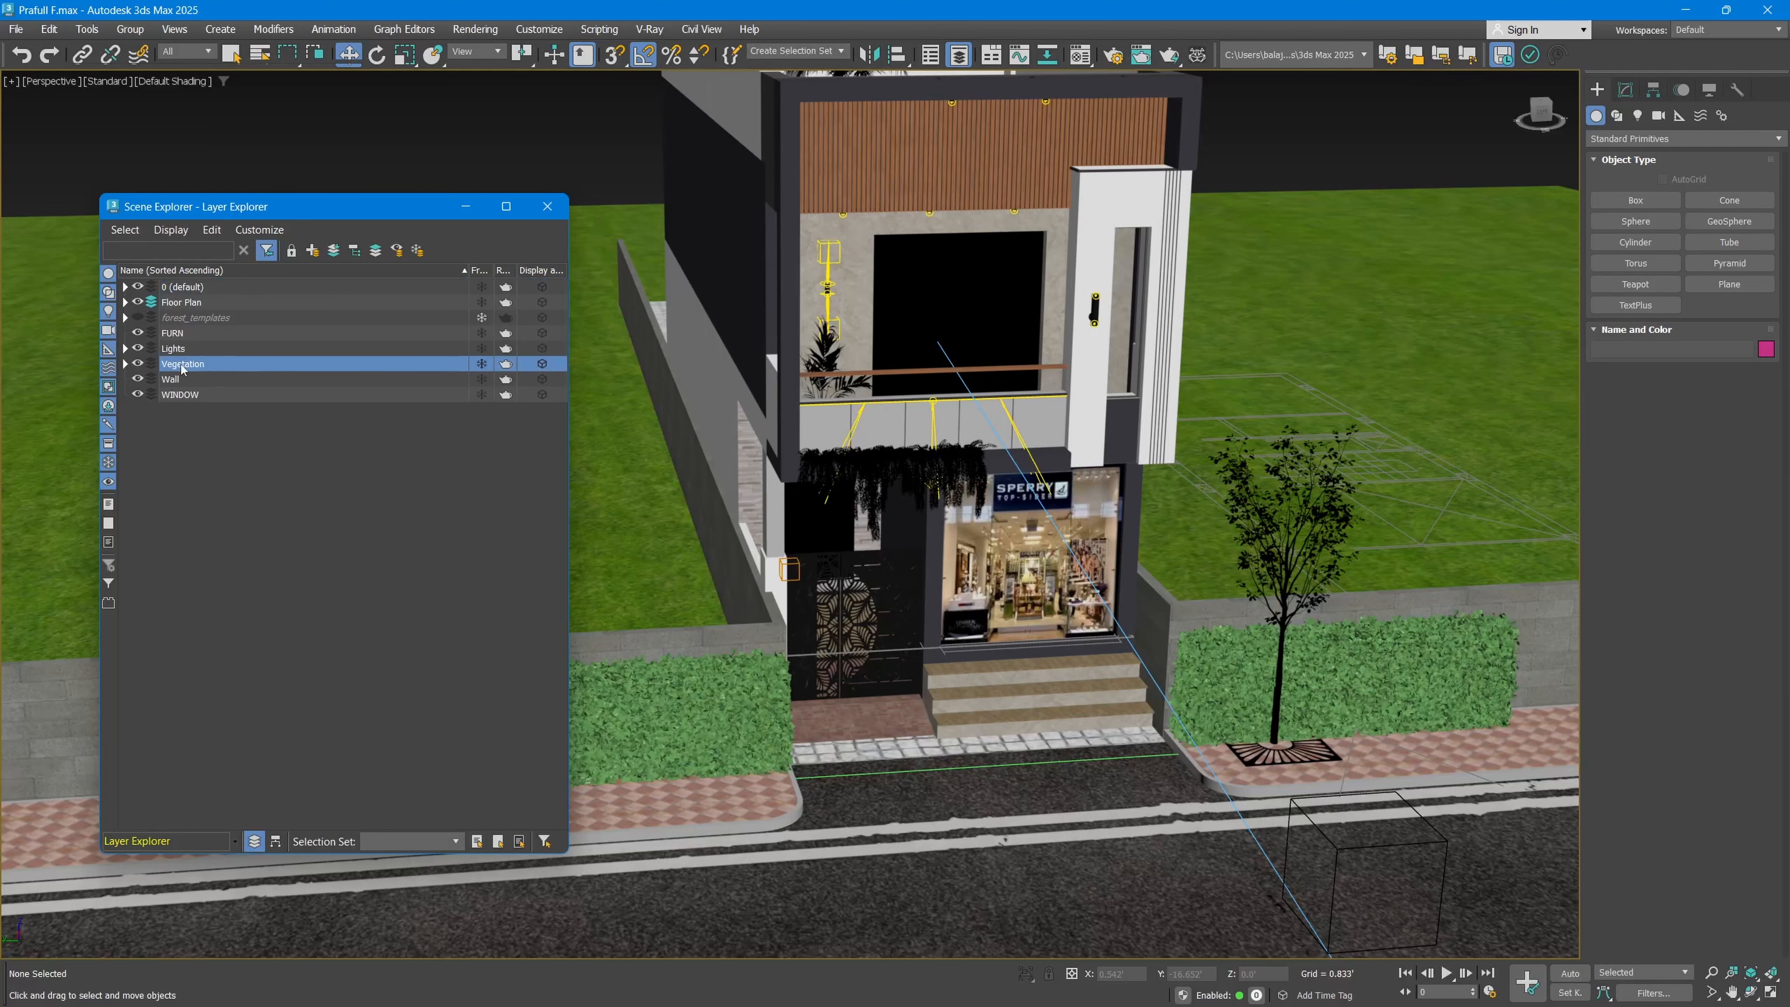
{"action": "left_click", "coordinate": [151, 364]}
Step: Create a box on the lawn beside the building, placing it in the active Vegetation layer
{"action": "left_click", "coordinate": [1626, 212]}
{"action": "left_click_drag", "start_coordinate": [1441, 425], "coordinate": [1401, 491]}
{"action": "left_click", "coordinate": [1413, 309]}
{"action": "right_click", "coordinate": [1413, 309]}
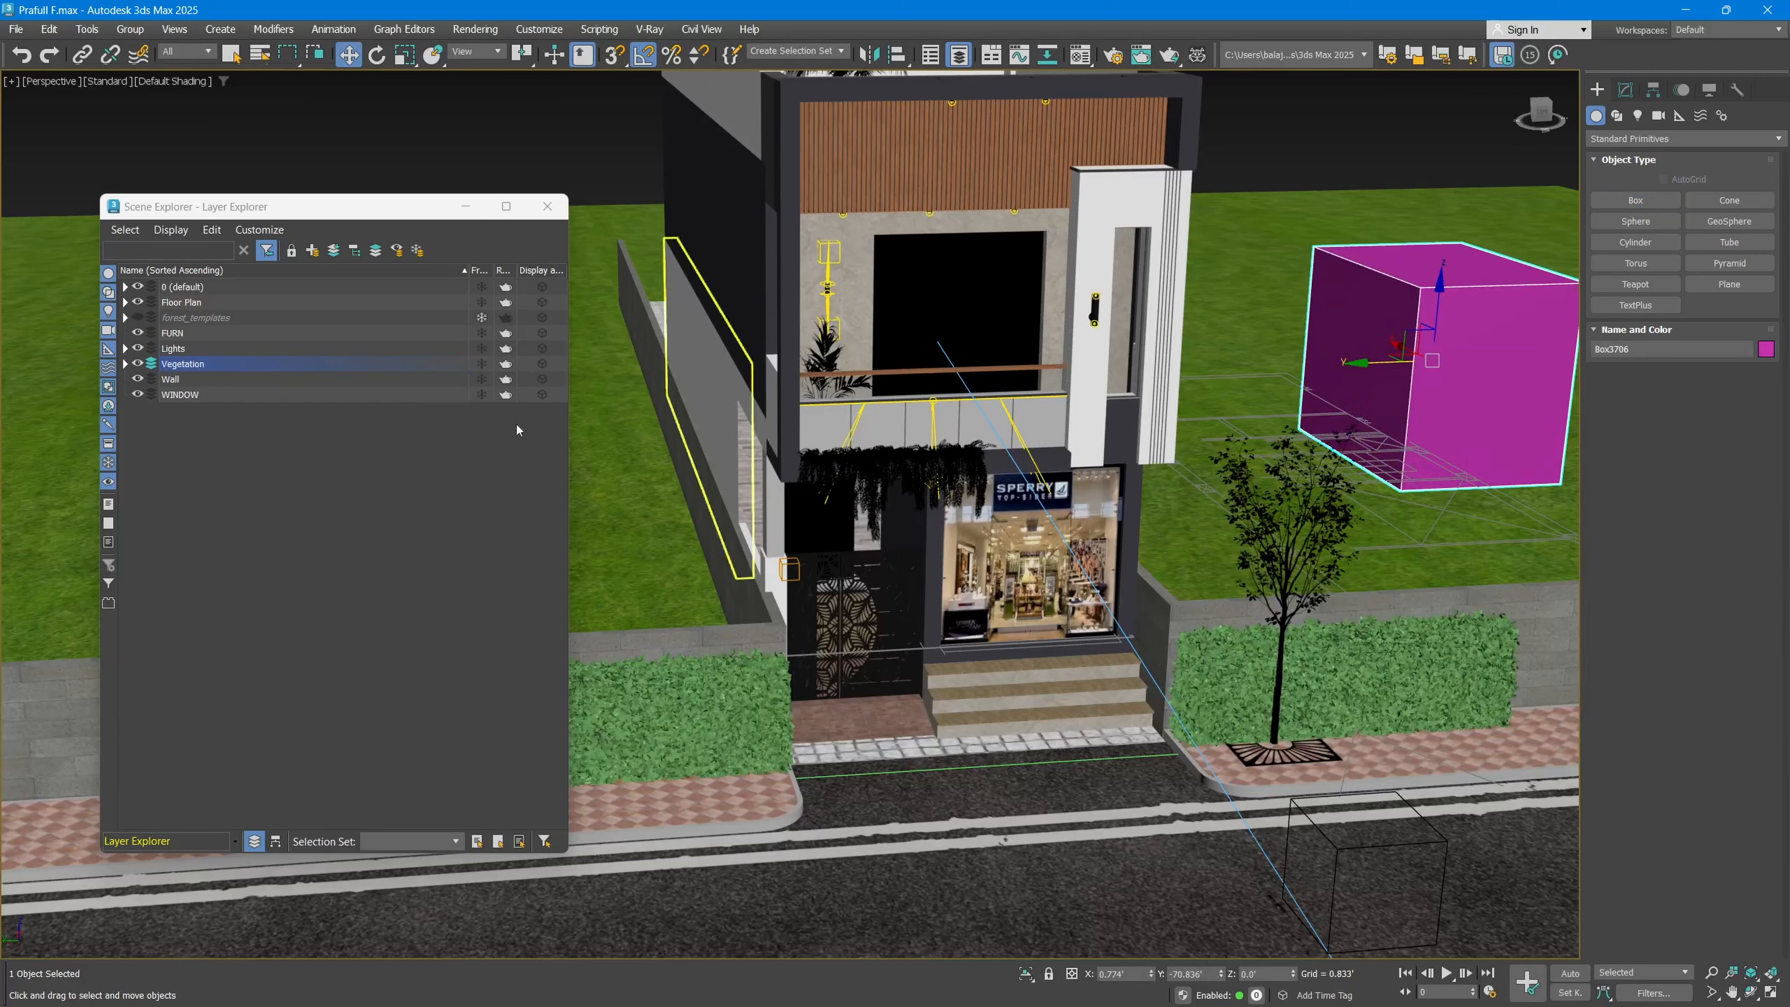
Step: Expand the Vegetation layer to check the box's placement, and make 0 (default) the active layer
{"action": "left_click", "coordinate": [125, 364]}
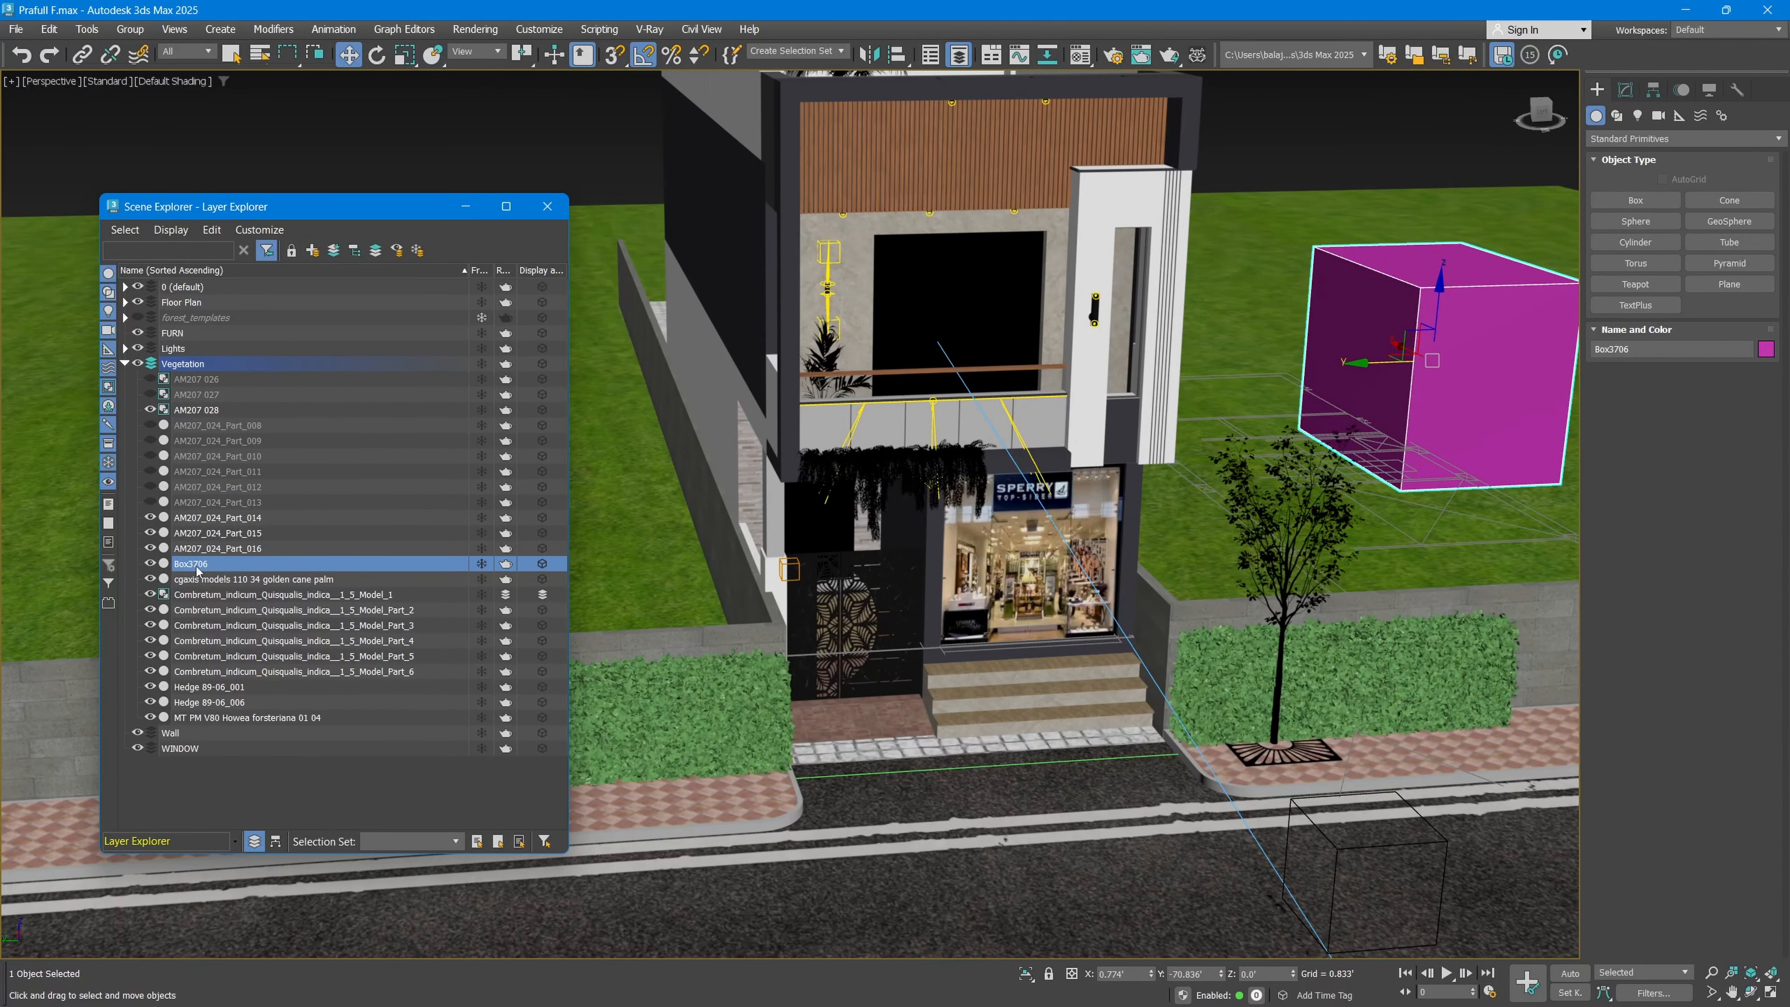
{"action": "left_click", "coordinate": [167, 288]}
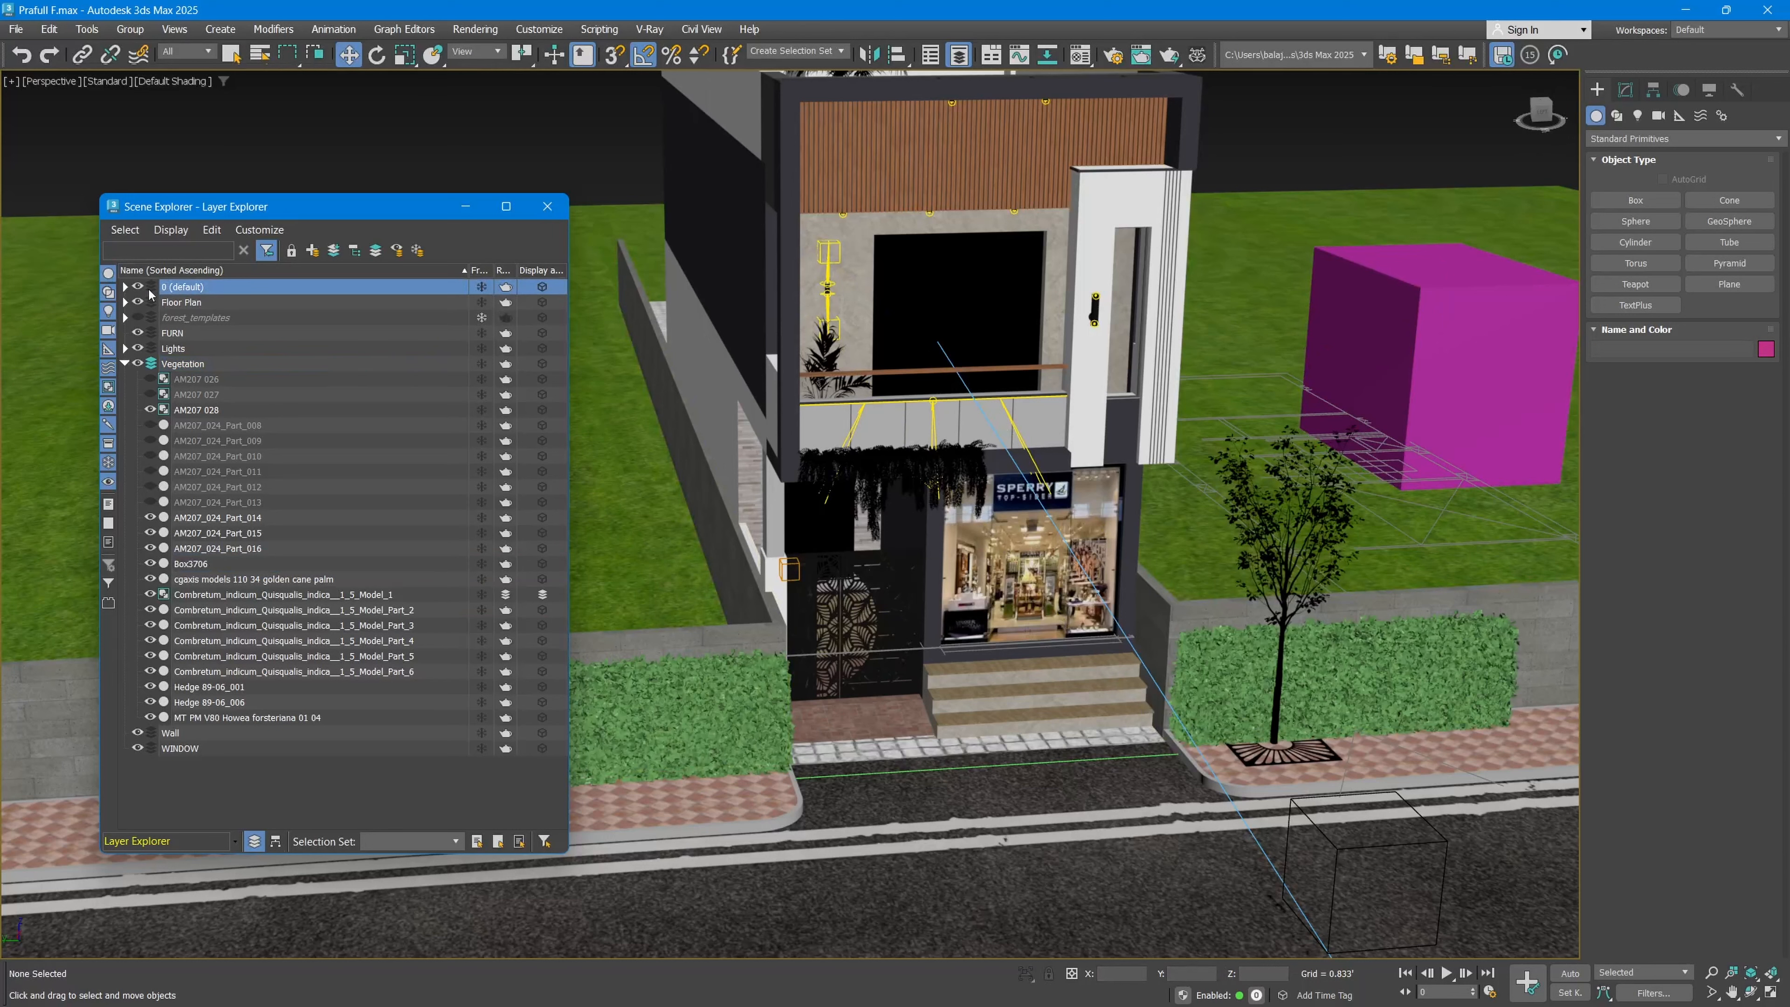
{"action": "left_click", "coordinate": [152, 288]}
Step: Create a second lawn box, about 5.7' by 12.3' and 12.6' high, in the 0 (default) layer and examine that layer's contents
{"action": "left_click", "coordinate": [1635, 201]}
{"action": "left_click_drag", "start_coordinate": [1241, 314], "coordinate": [1230, 345]}
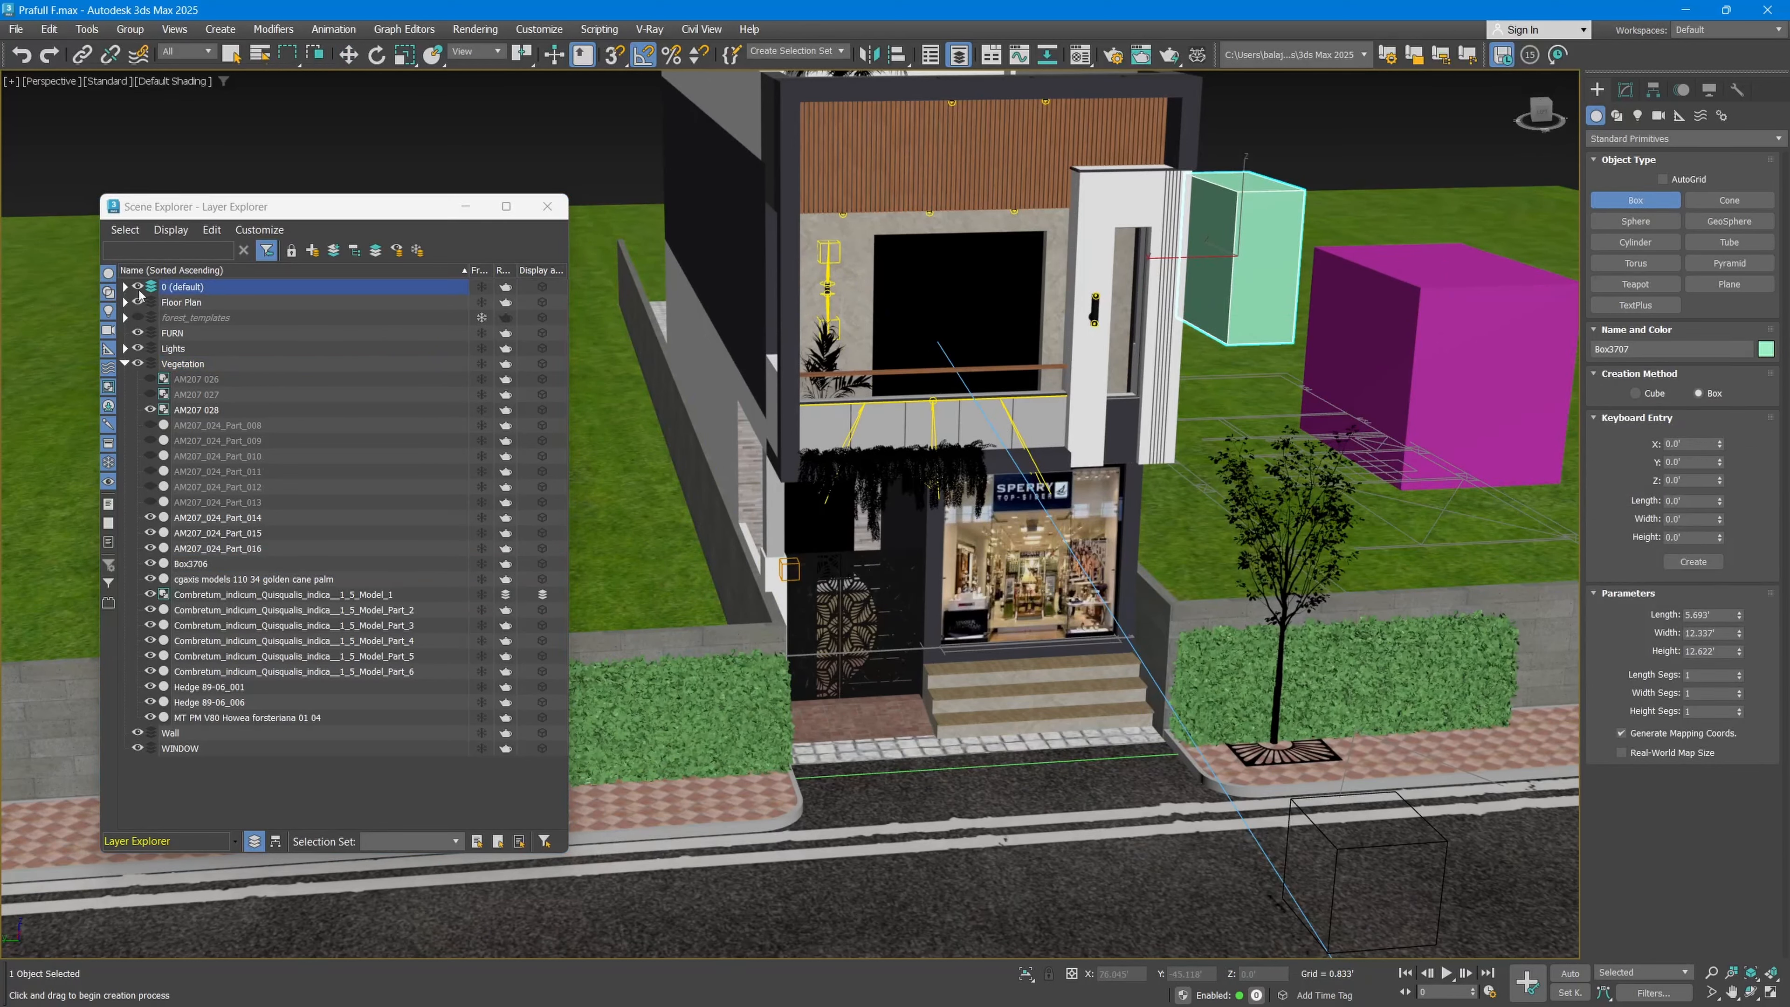
{"action": "left_click", "coordinate": [126, 288]}
{"action": "scroll", "coordinate": [169, 424], "scroll_direction": "down", "scroll_amount": 14}
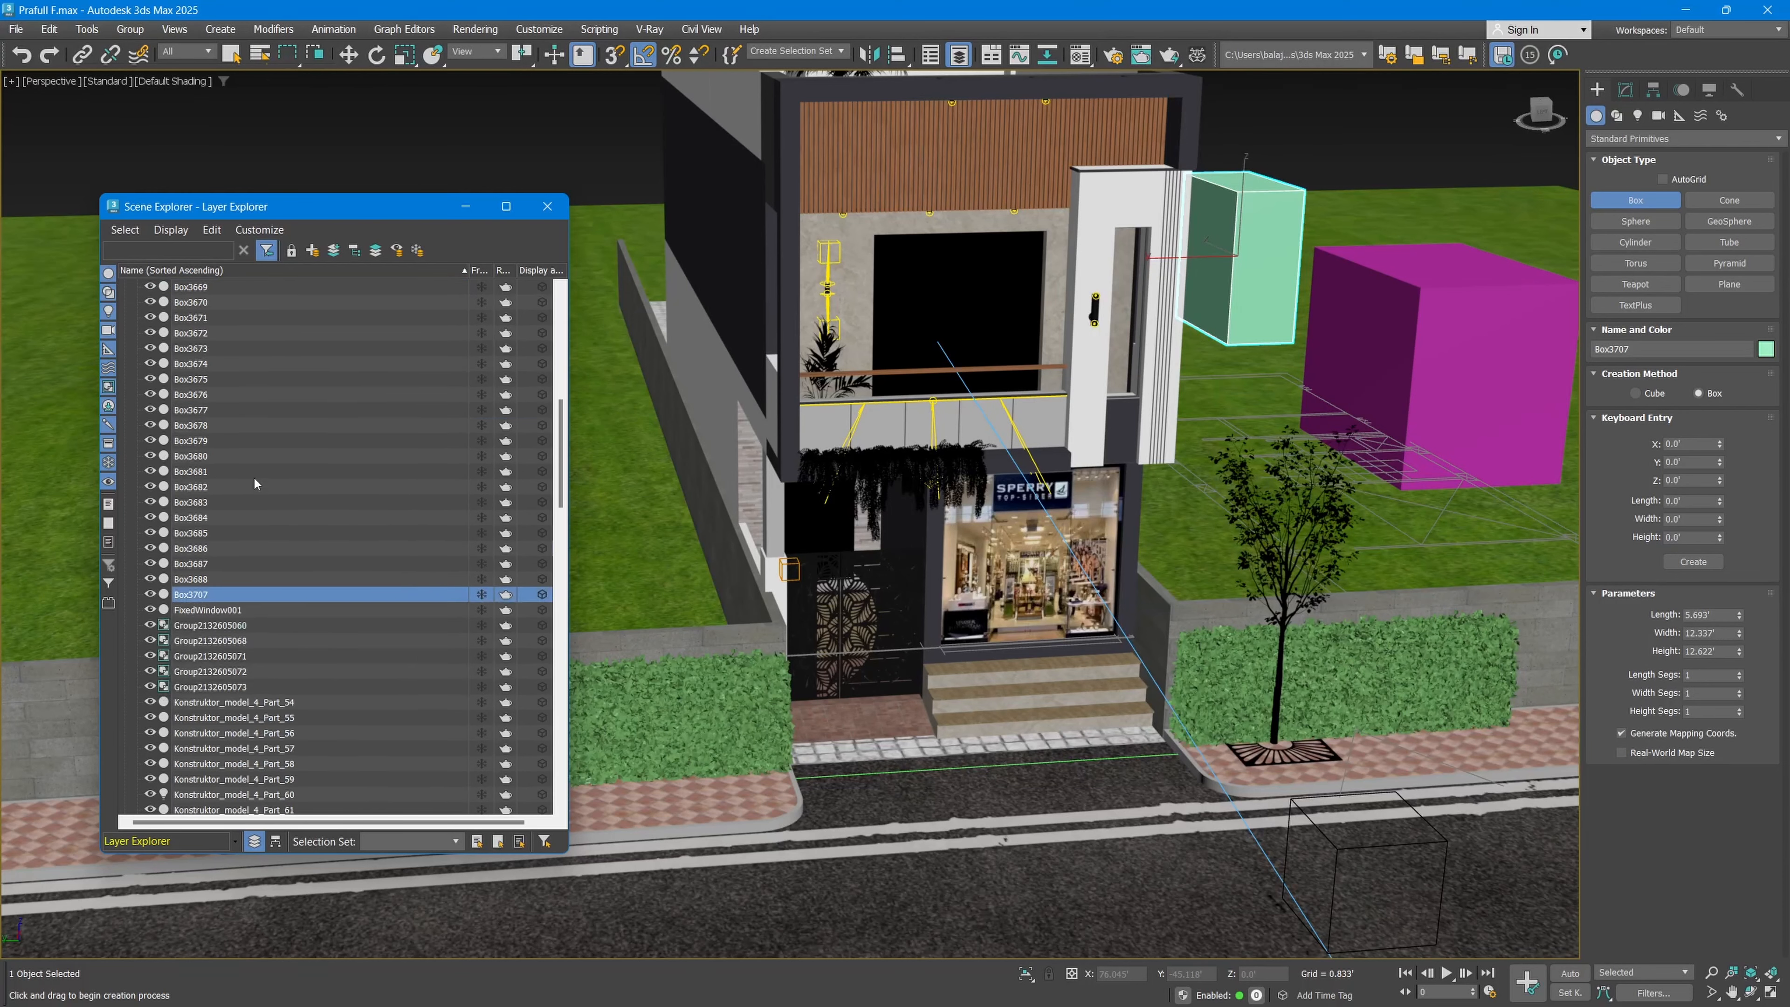
{"action": "scroll", "coordinate": [197, 415], "scroll_direction": "up", "scroll_amount": 14}
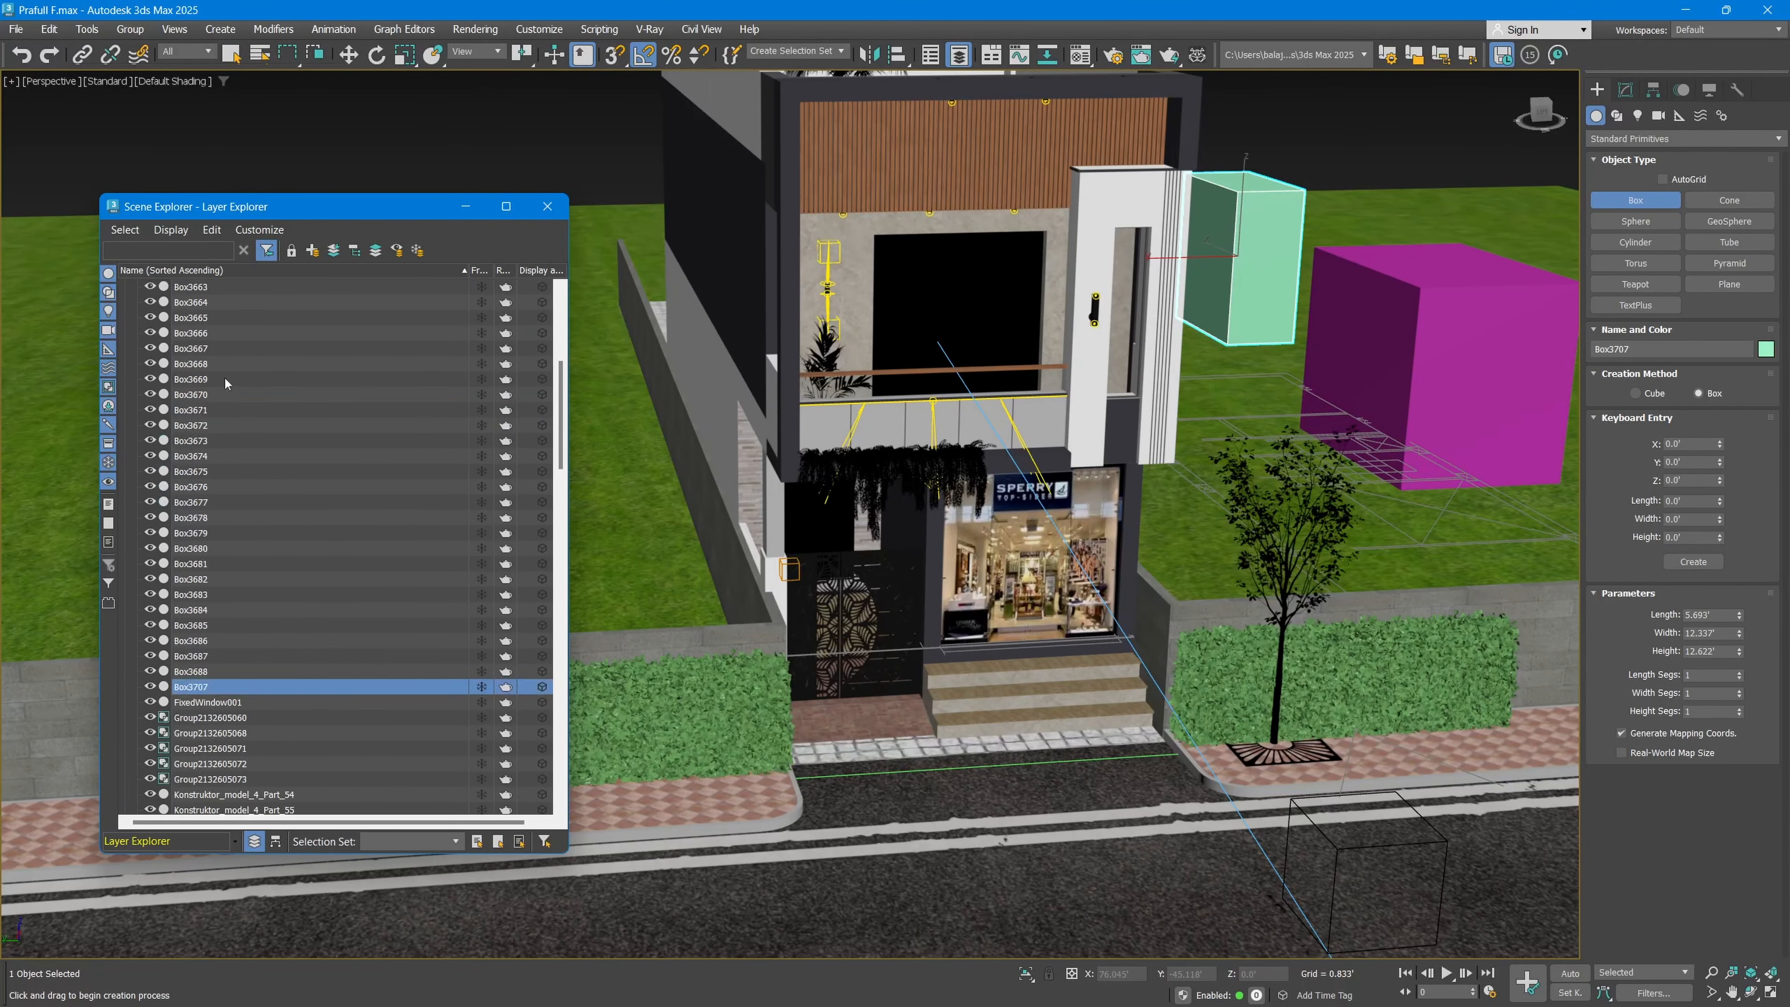
{"action": "left_click", "coordinate": [125, 286]}
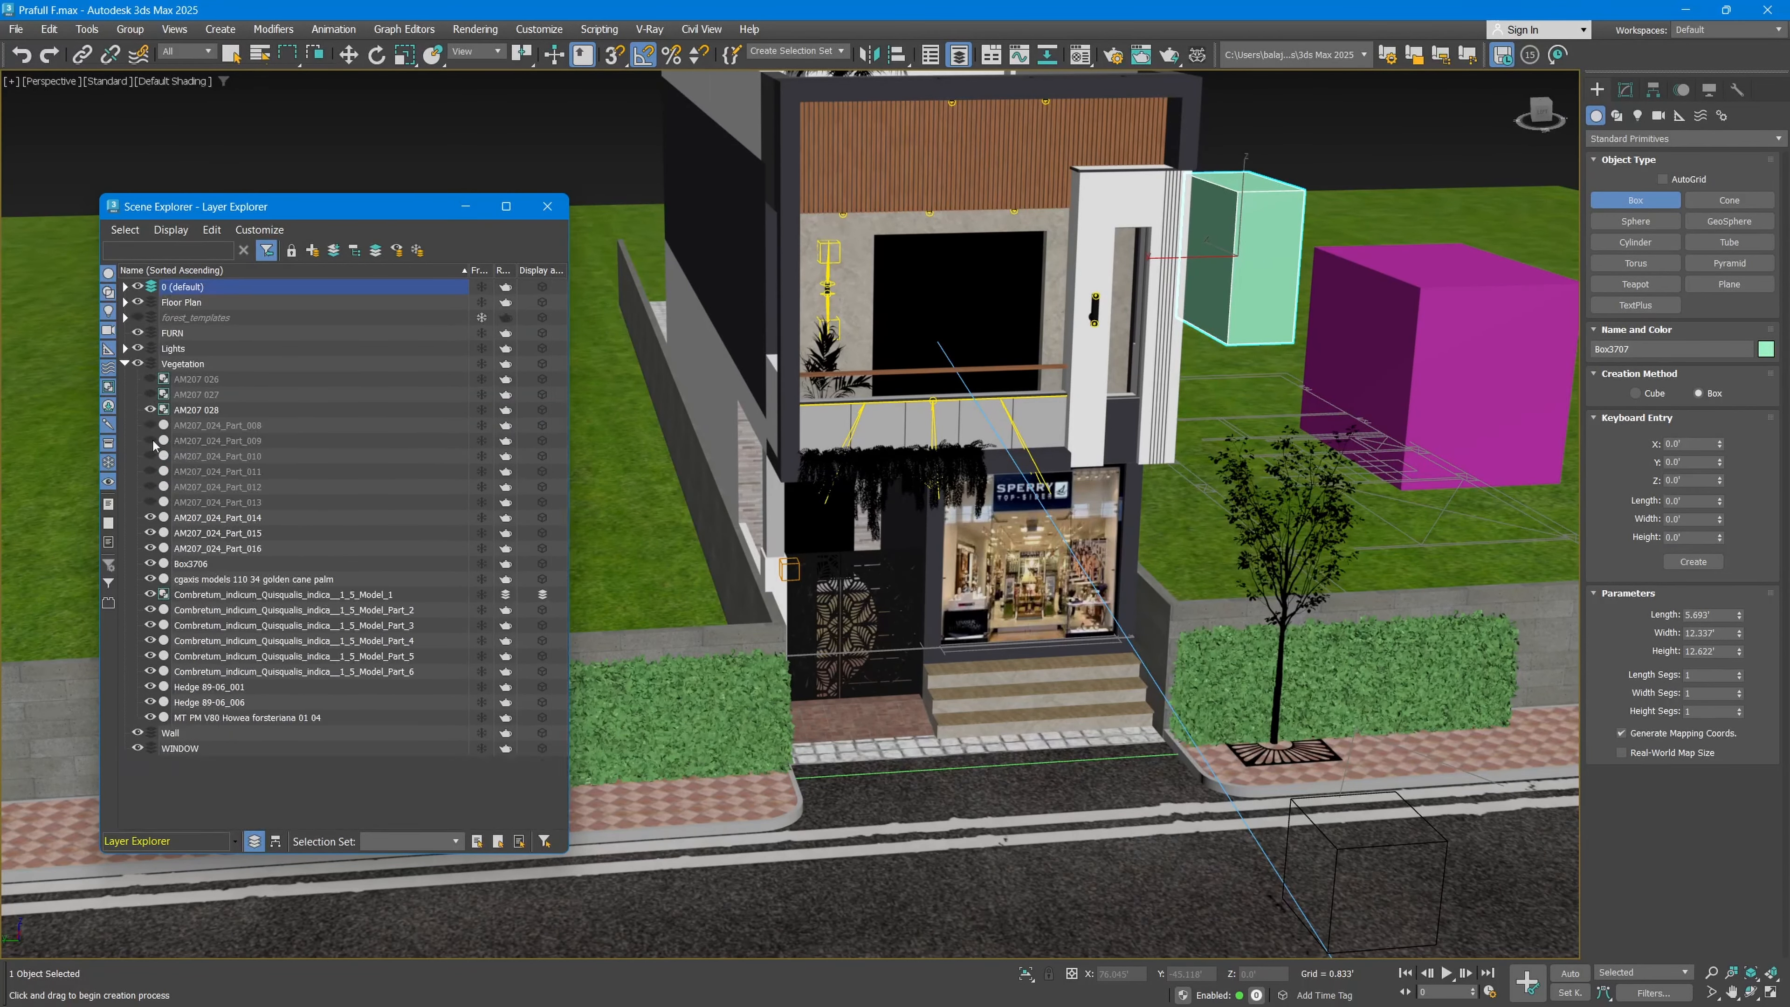
{"action": "left_click", "coordinate": [125, 363]}
Step: Delete the magenta and the pale green test boxes from the lawn beside the building
{"action": "left_click", "coordinate": [1192, 376]}
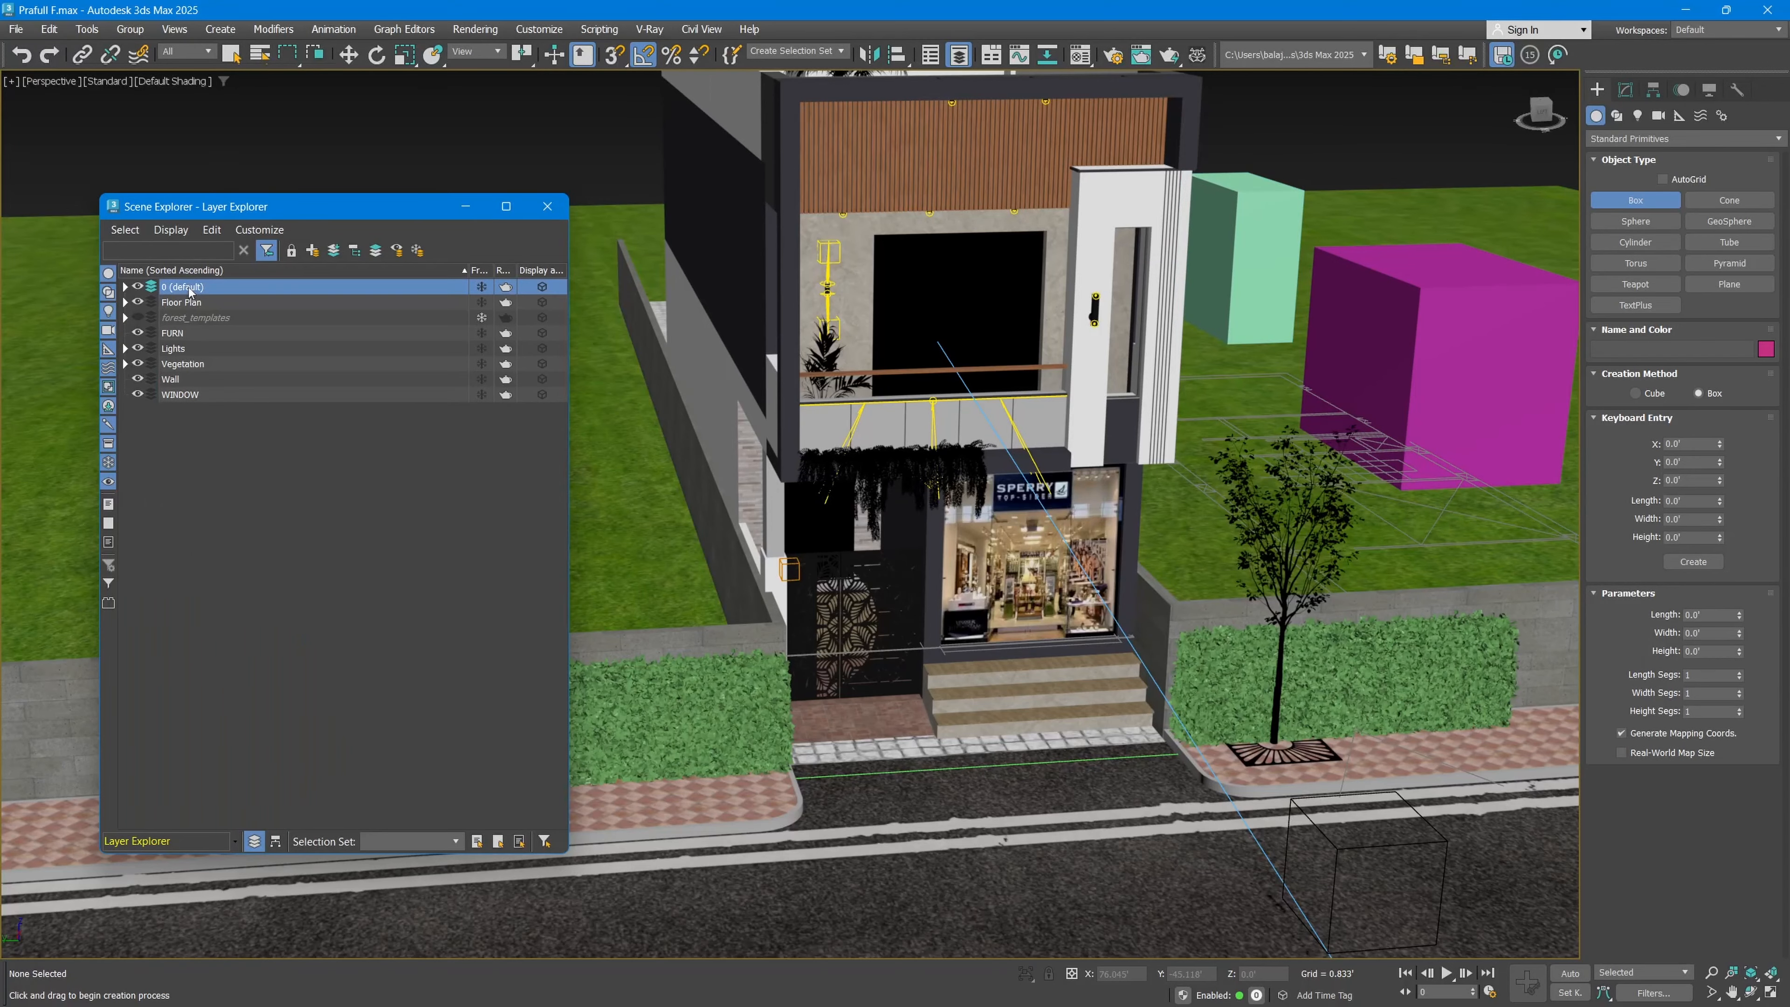
{"action": "middle_click_drag", "start_coordinate": [1192, 375], "coordinate": [947, 452]}
{"action": "key", "text": "w"}
{"action": "left_click", "coordinate": [1101, 409]}
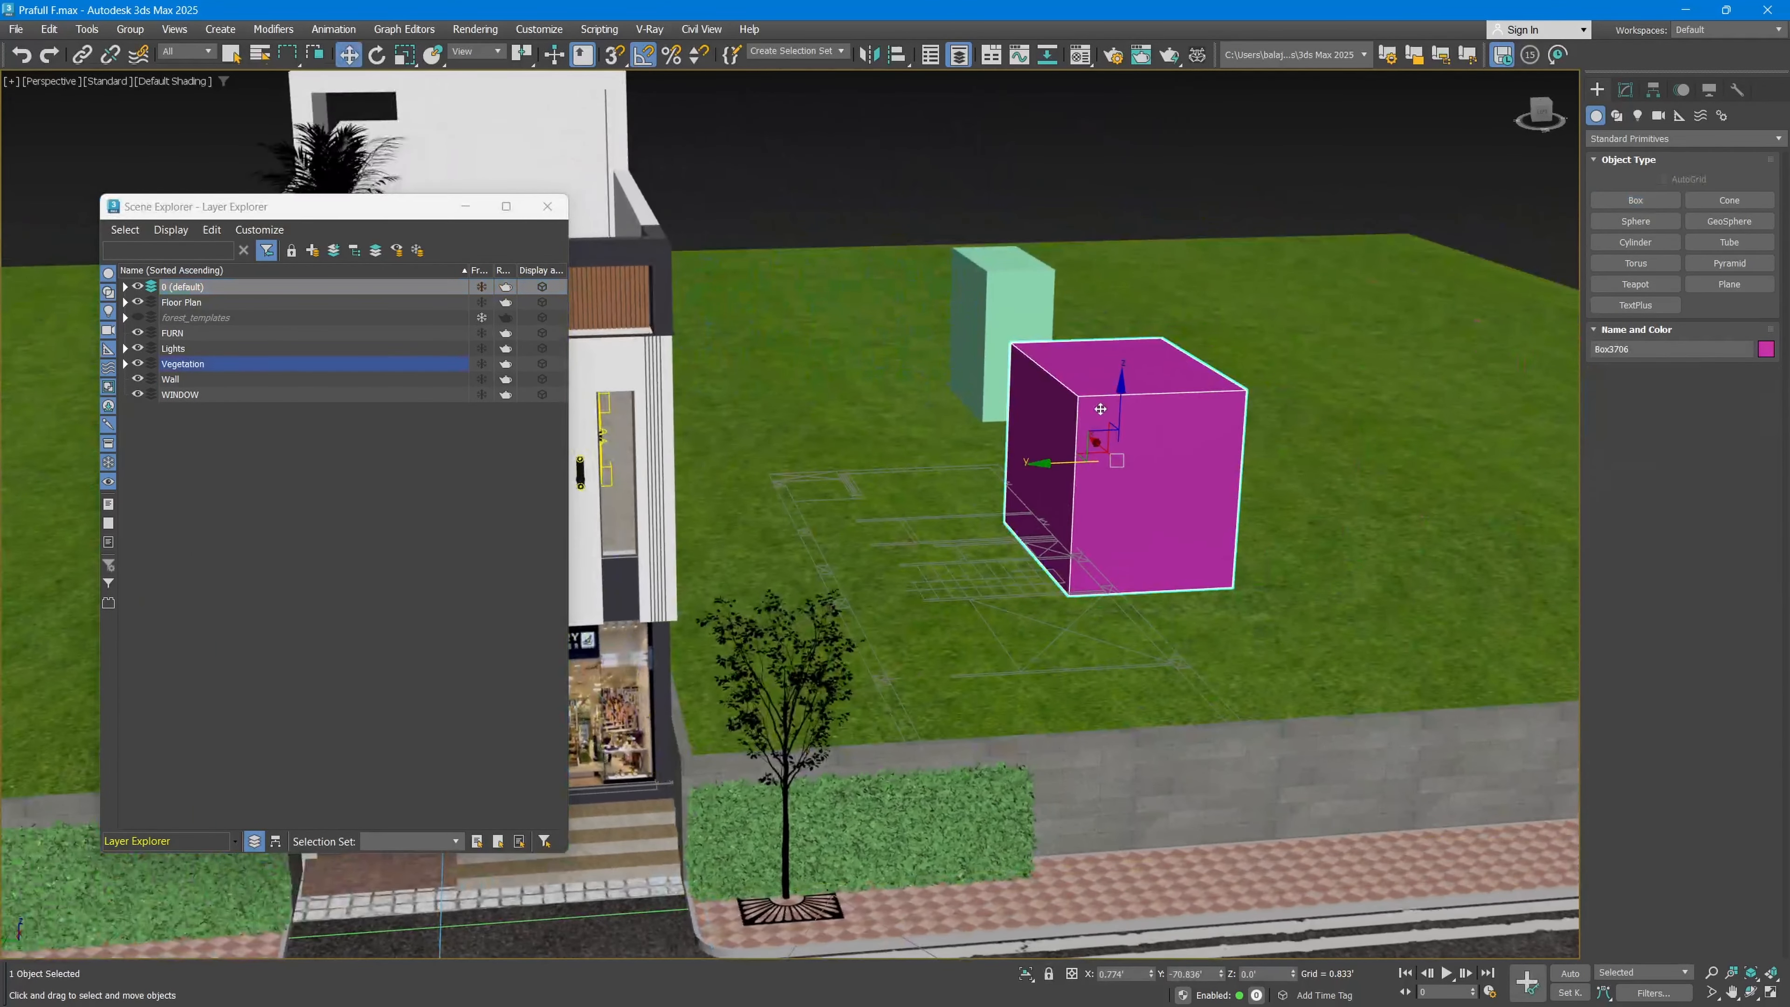
{"action": "key", "text": "Delete"}
{"action": "left_click", "coordinate": [1026, 316]}
{"action": "key", "text": "Delete"}
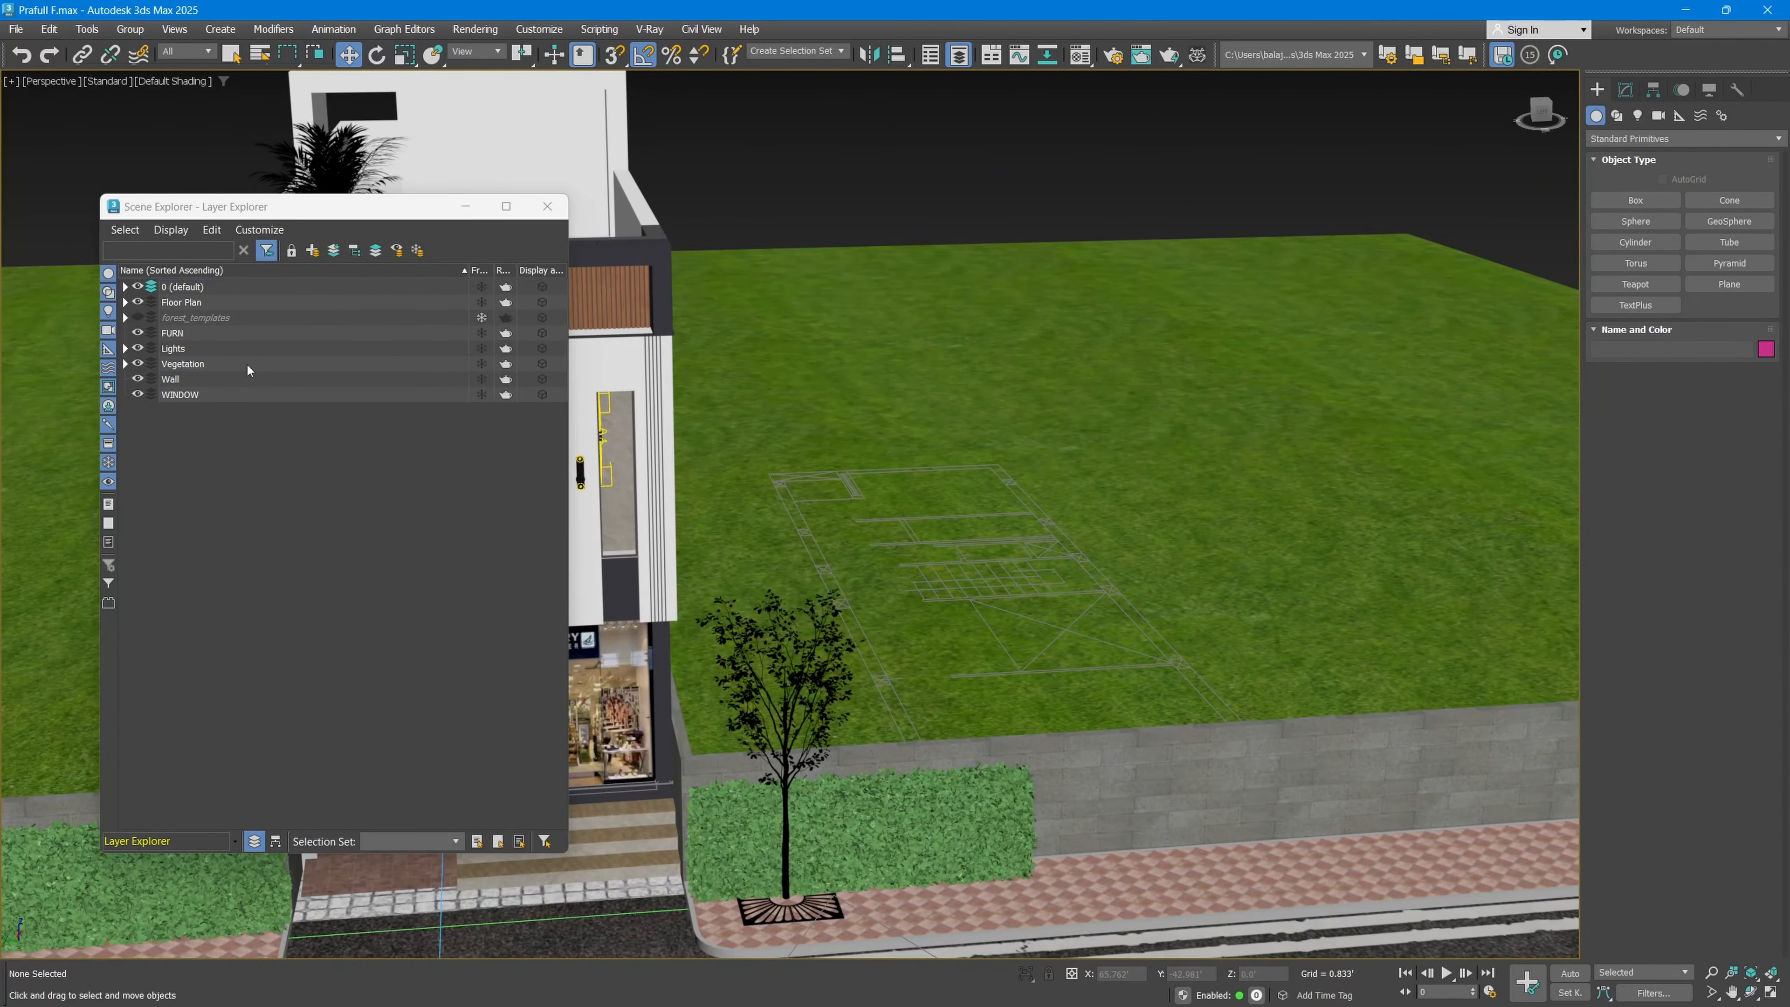
Step: Unhide AM207 026, AM207 027 and AM207_024_Part_008 through Part_013 within the Vegetation layer
{"action": "left_click", "coordinate": [125, 363]}
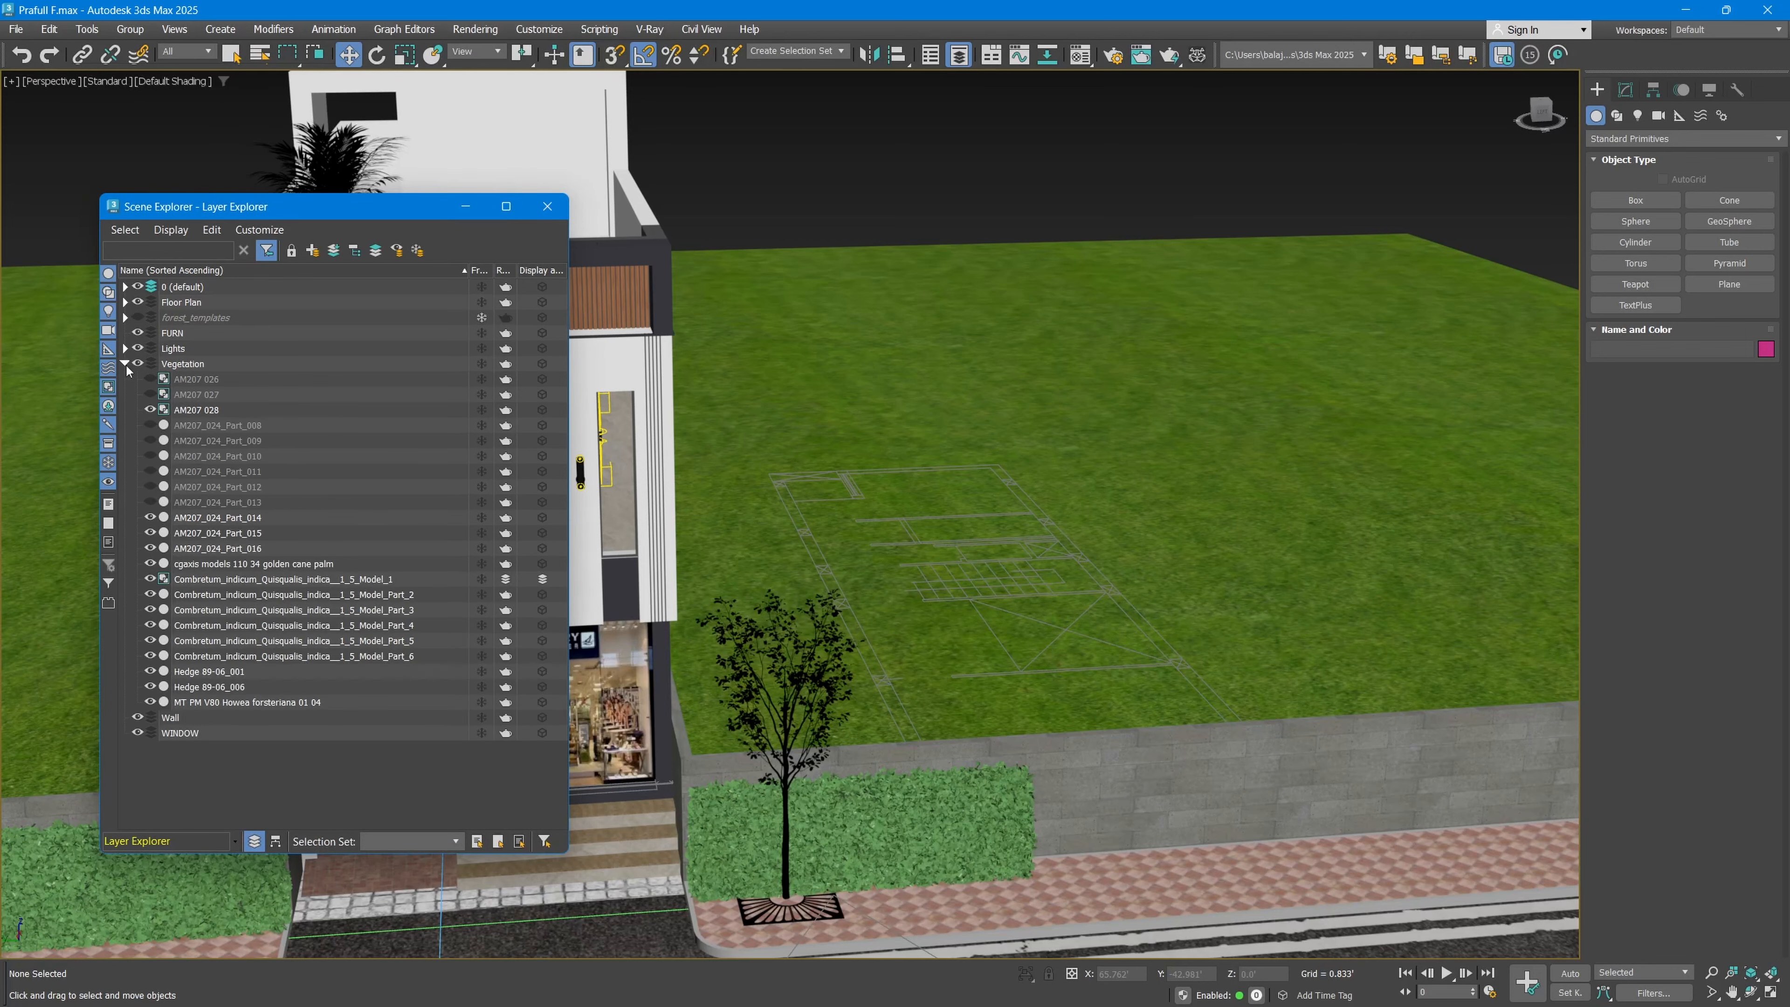
{"action": "left_click", "coordinate": [150, 501]}
{"action": "left_click", "coordinate": [150, 487]}
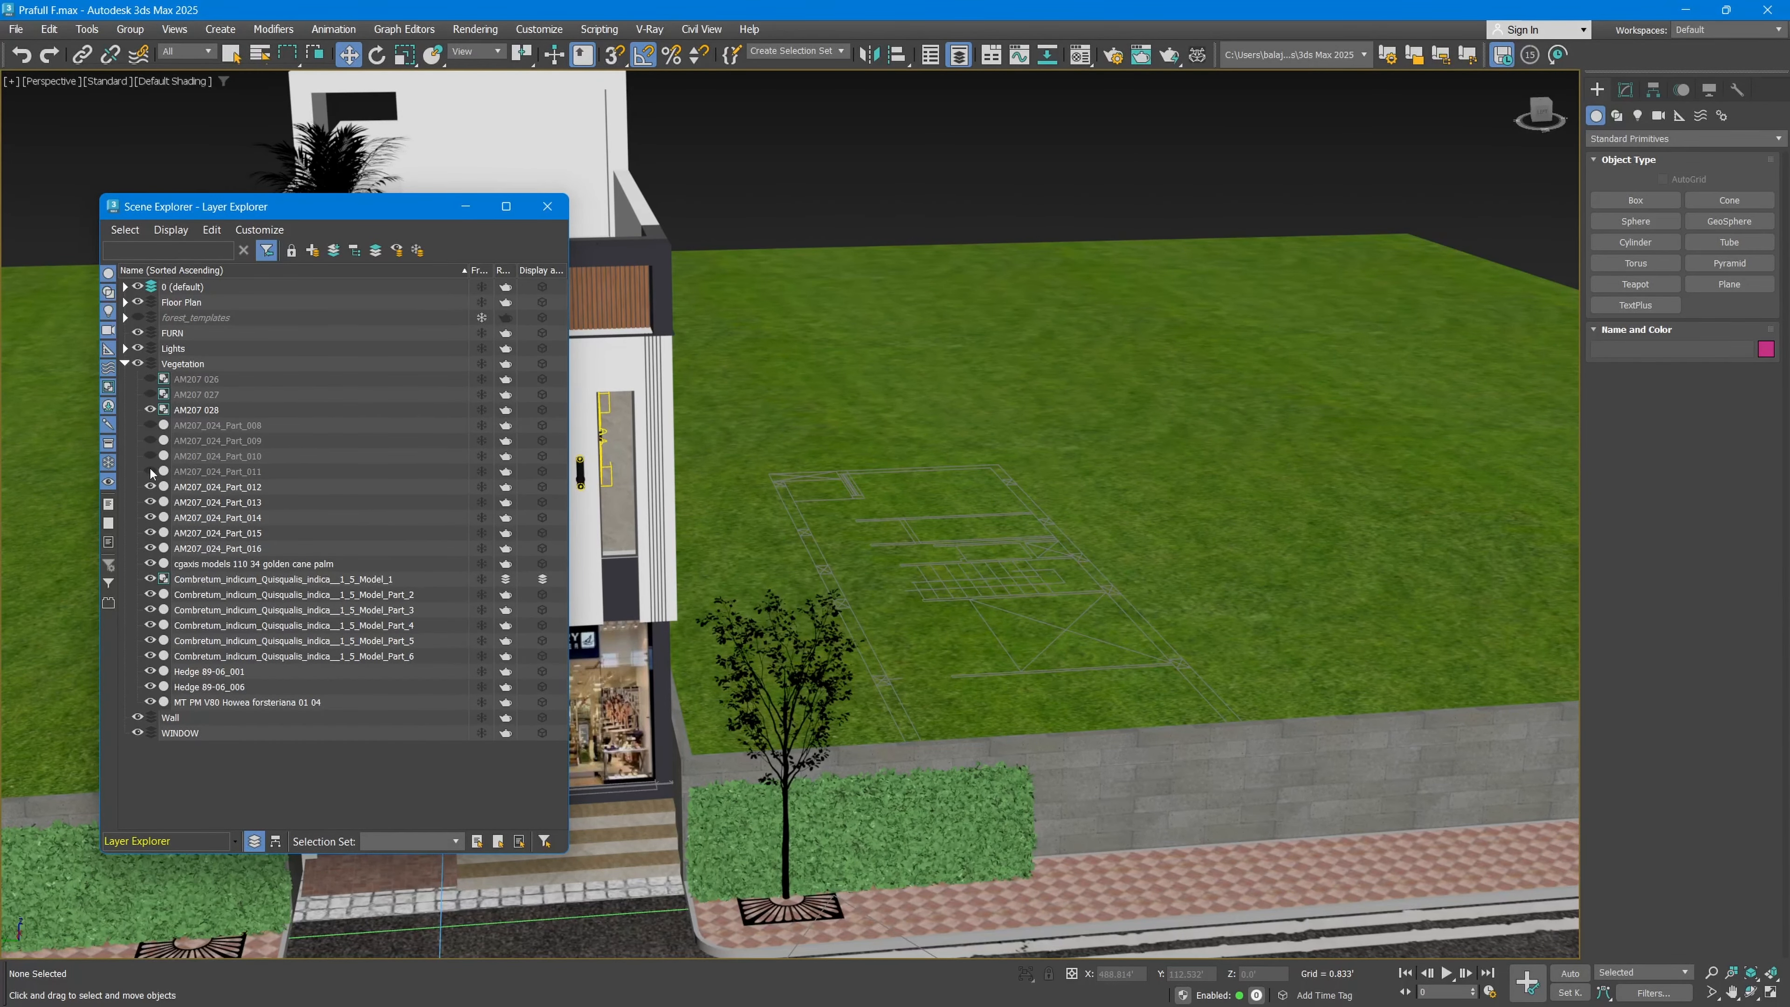
{"action": "left_click", "coordinate": [150, 471]}
{"action": "left_click", "coordinate": [150, 456]}
{"action": "left_click", "coordinate": [150, 440]}
{"action": "left_click", "coordinate": [149, 425]}
{"action": "left_click", "coordinate": [150, 395]}
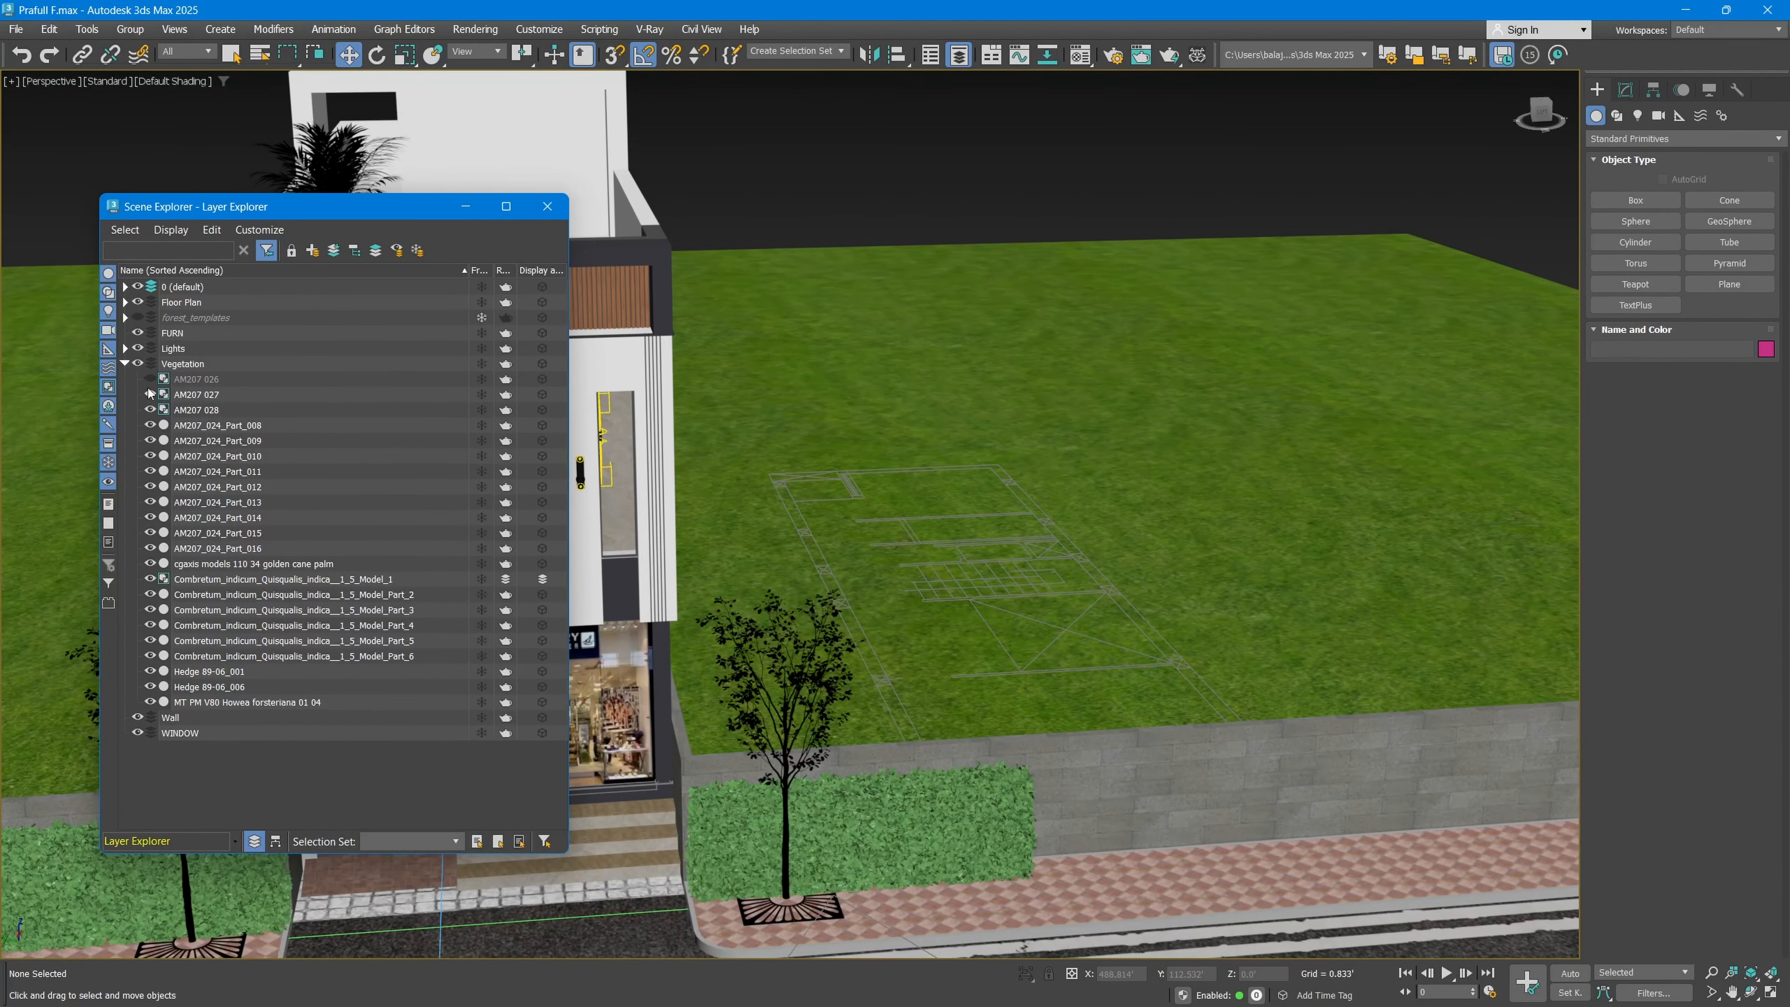
{"action": "left_click", "coordinate": [150, 378]}
Step: Highlight the 0 (default) layer and close the Layer Explorer
{"action": "middle_click_drag", "start_coordinate": [768, 581], "coordinate": [1247, 440]}
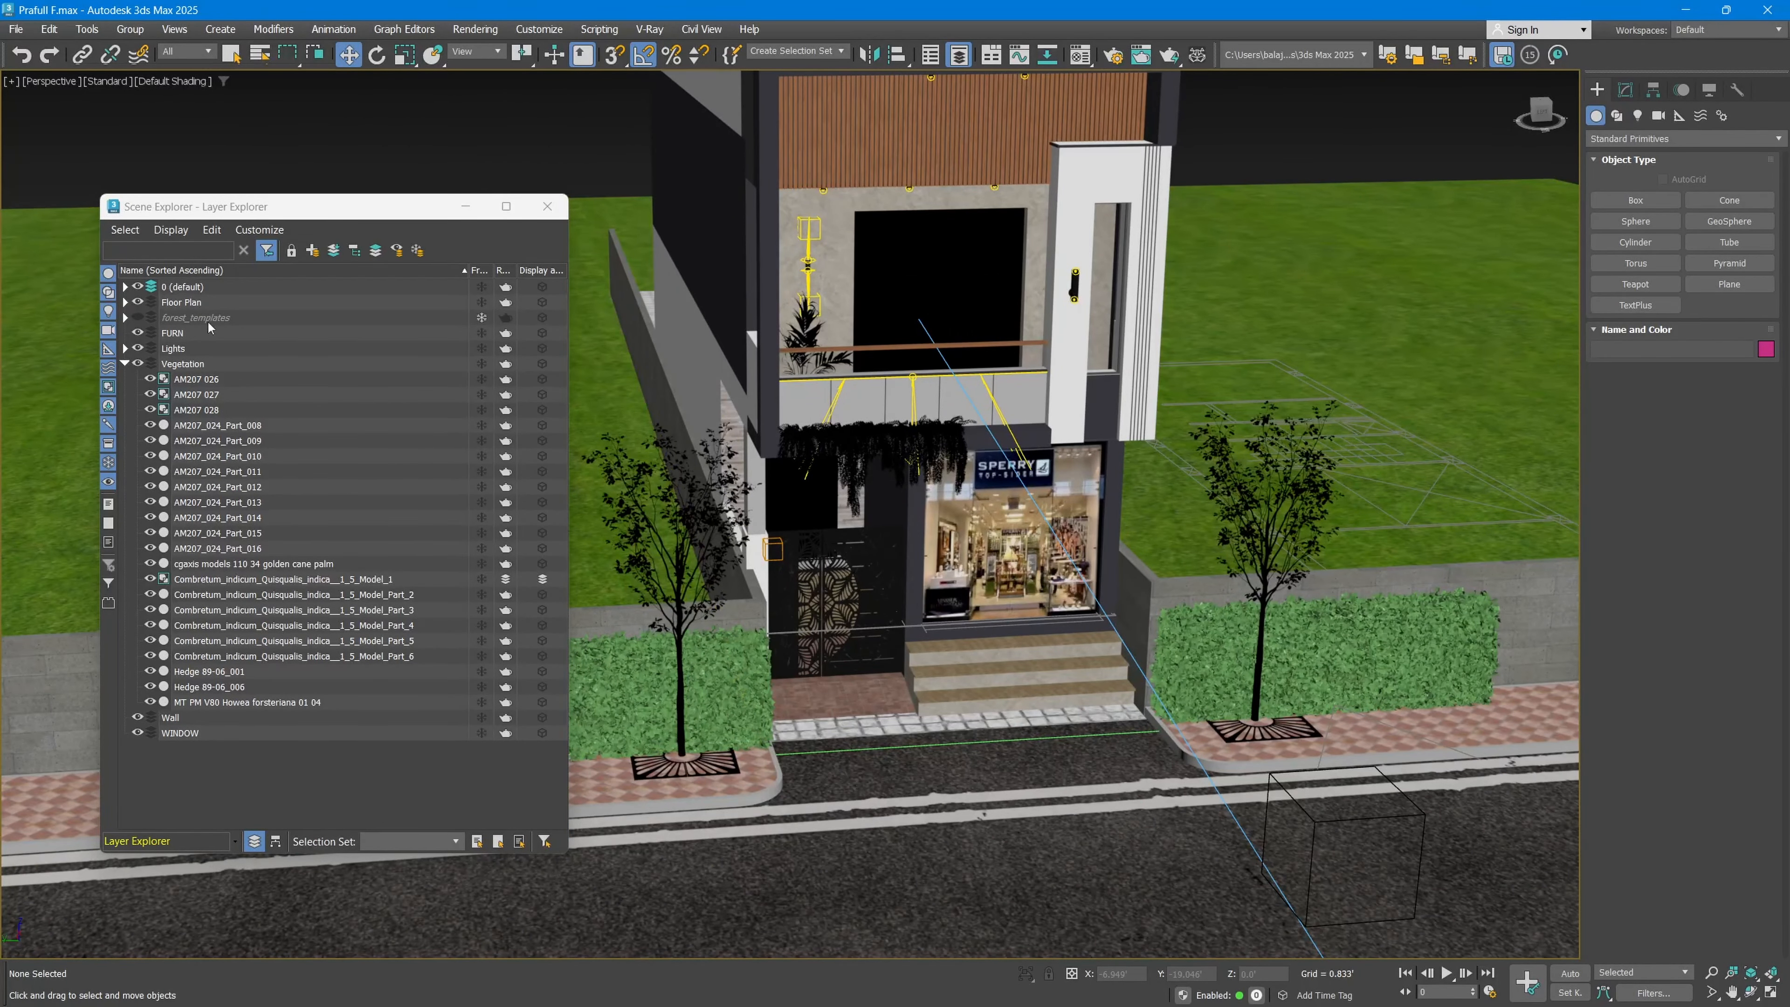
{"action": "left_click", "coordinate": [178, 289]}
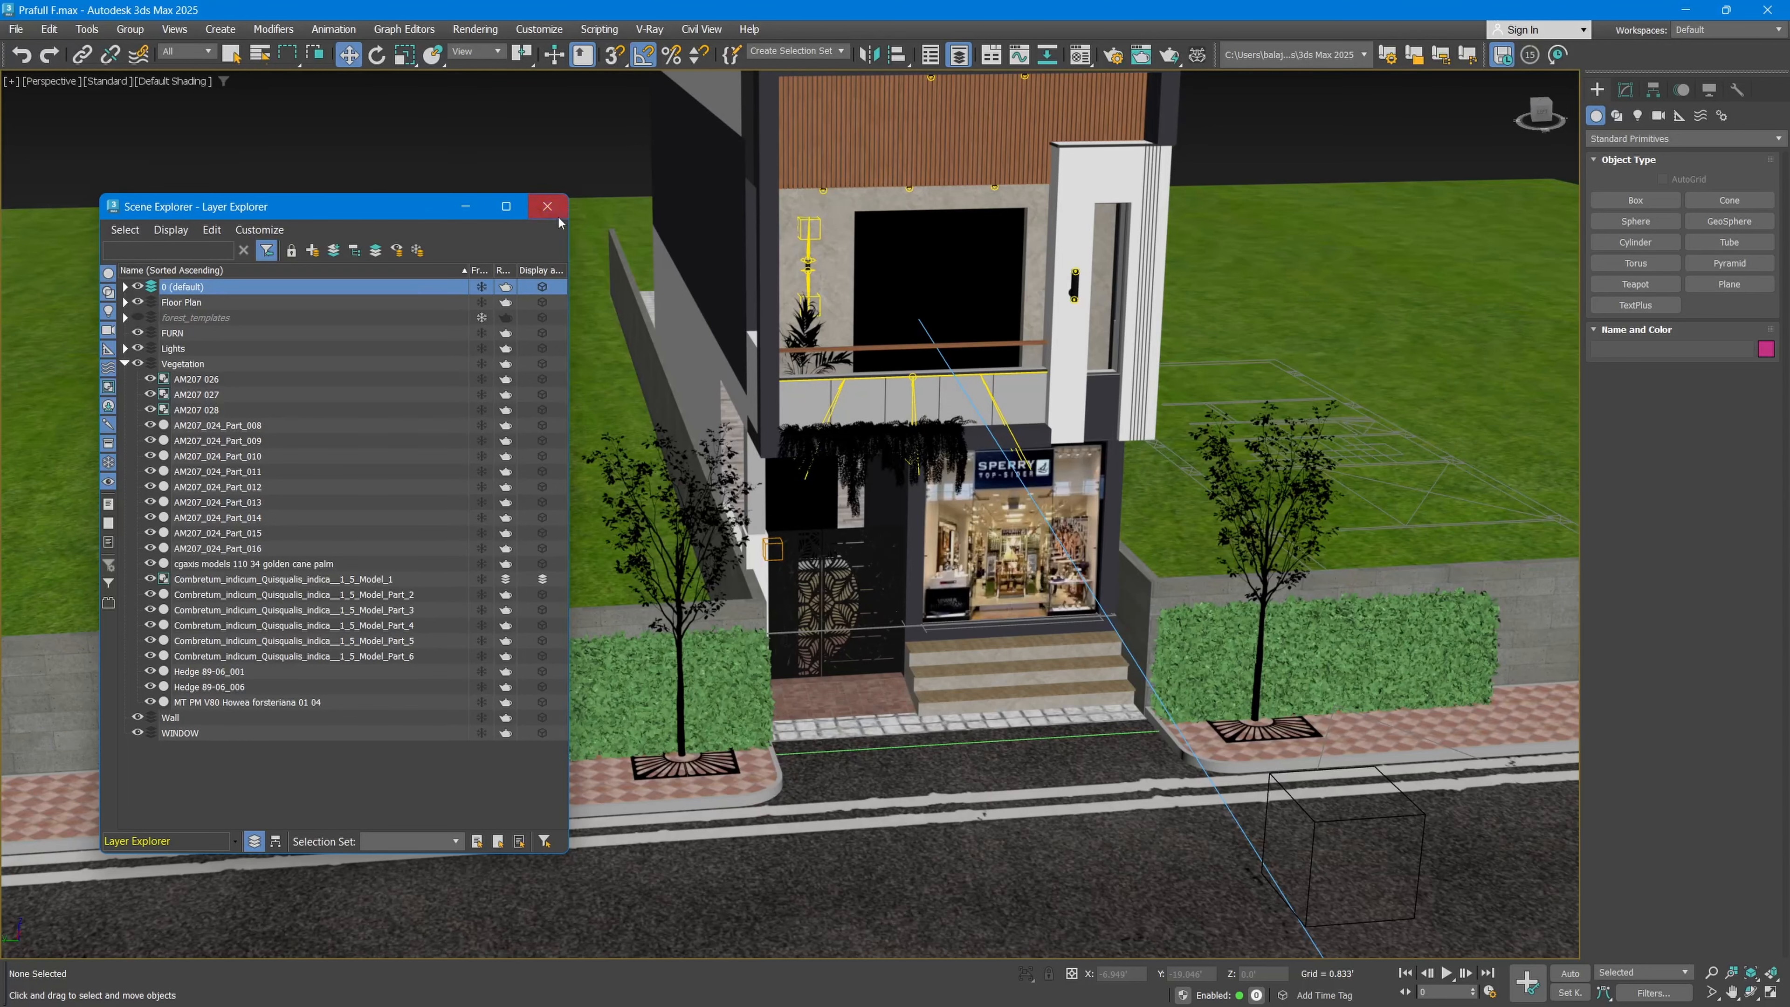
{"action": "left_click", "coordinate": [548, 207]}
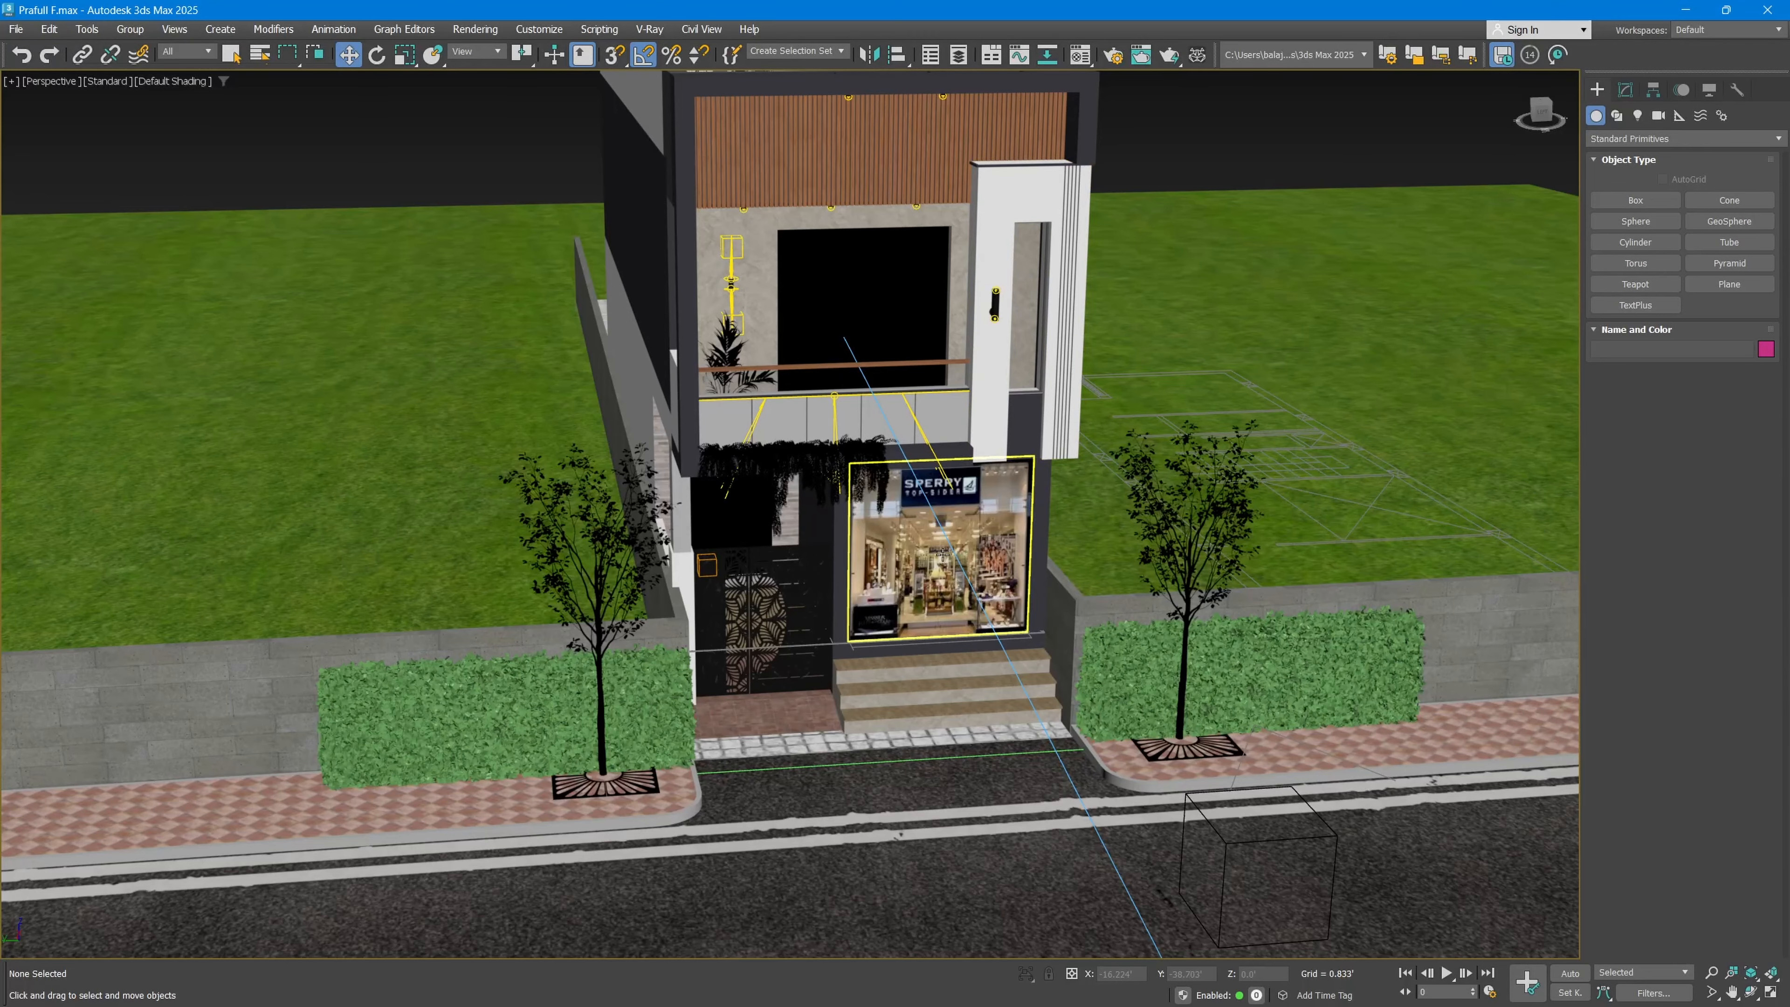
Step: Isolate the white vertical facade panel beside the balcony
{"action": "scroll", "coordinate": [940, 485], "scroll_direction": "down", "scroll_amount": 5}
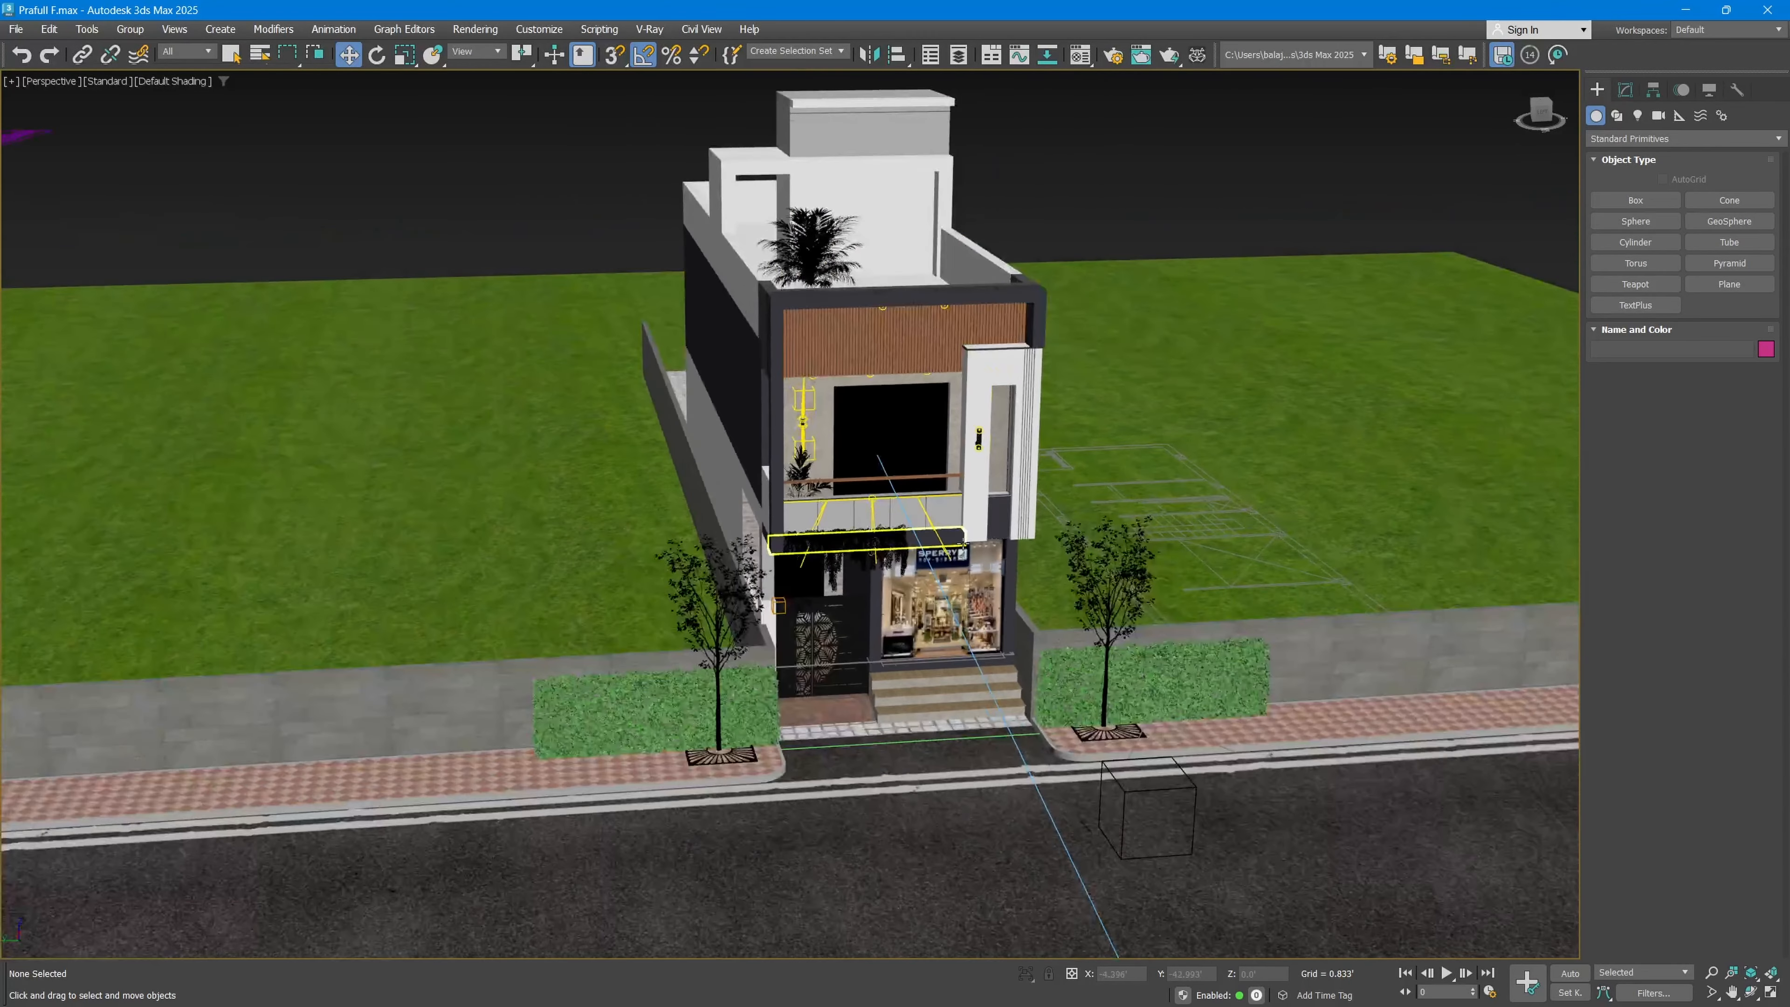
{"action": "middle_click_drag", "start_coordinate": [939, 486], "coordinate": [975, 445], "text": "alt"}
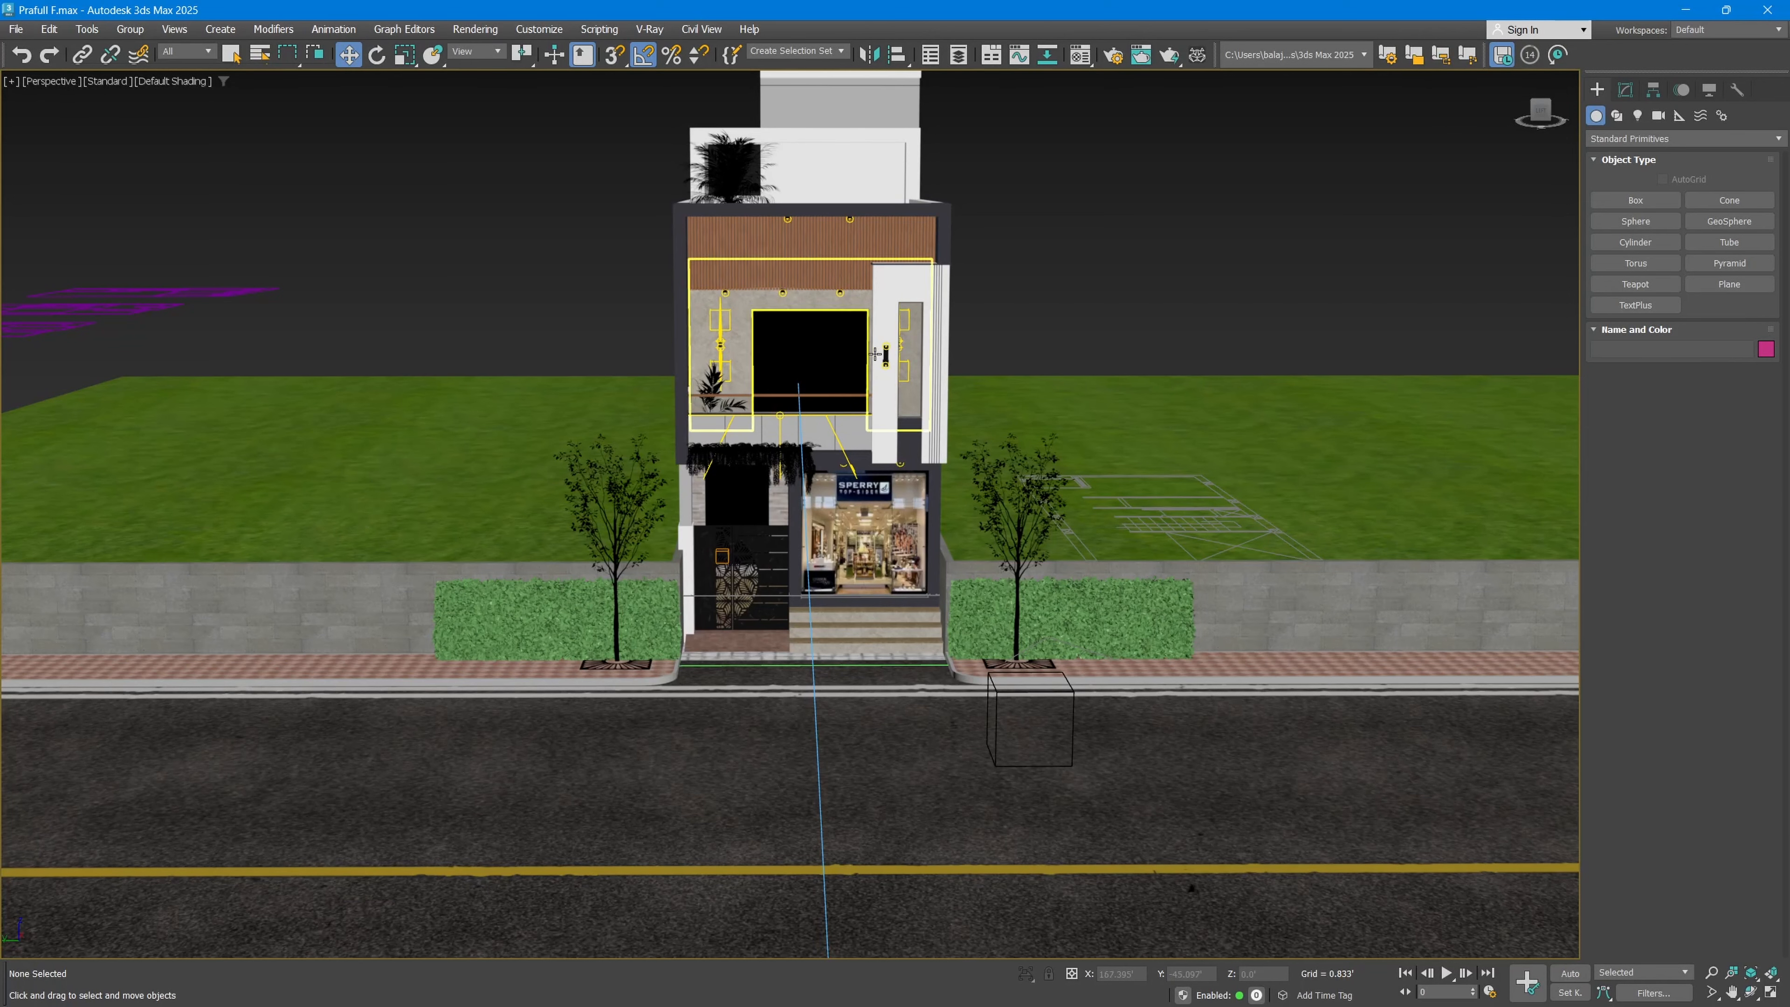
{"action": "left_click", "coordinate": [885, 321]}
{"action": "scroll", "coordinate": [886, 321], "scroll_direction": "up", "scroll_amount": 2}
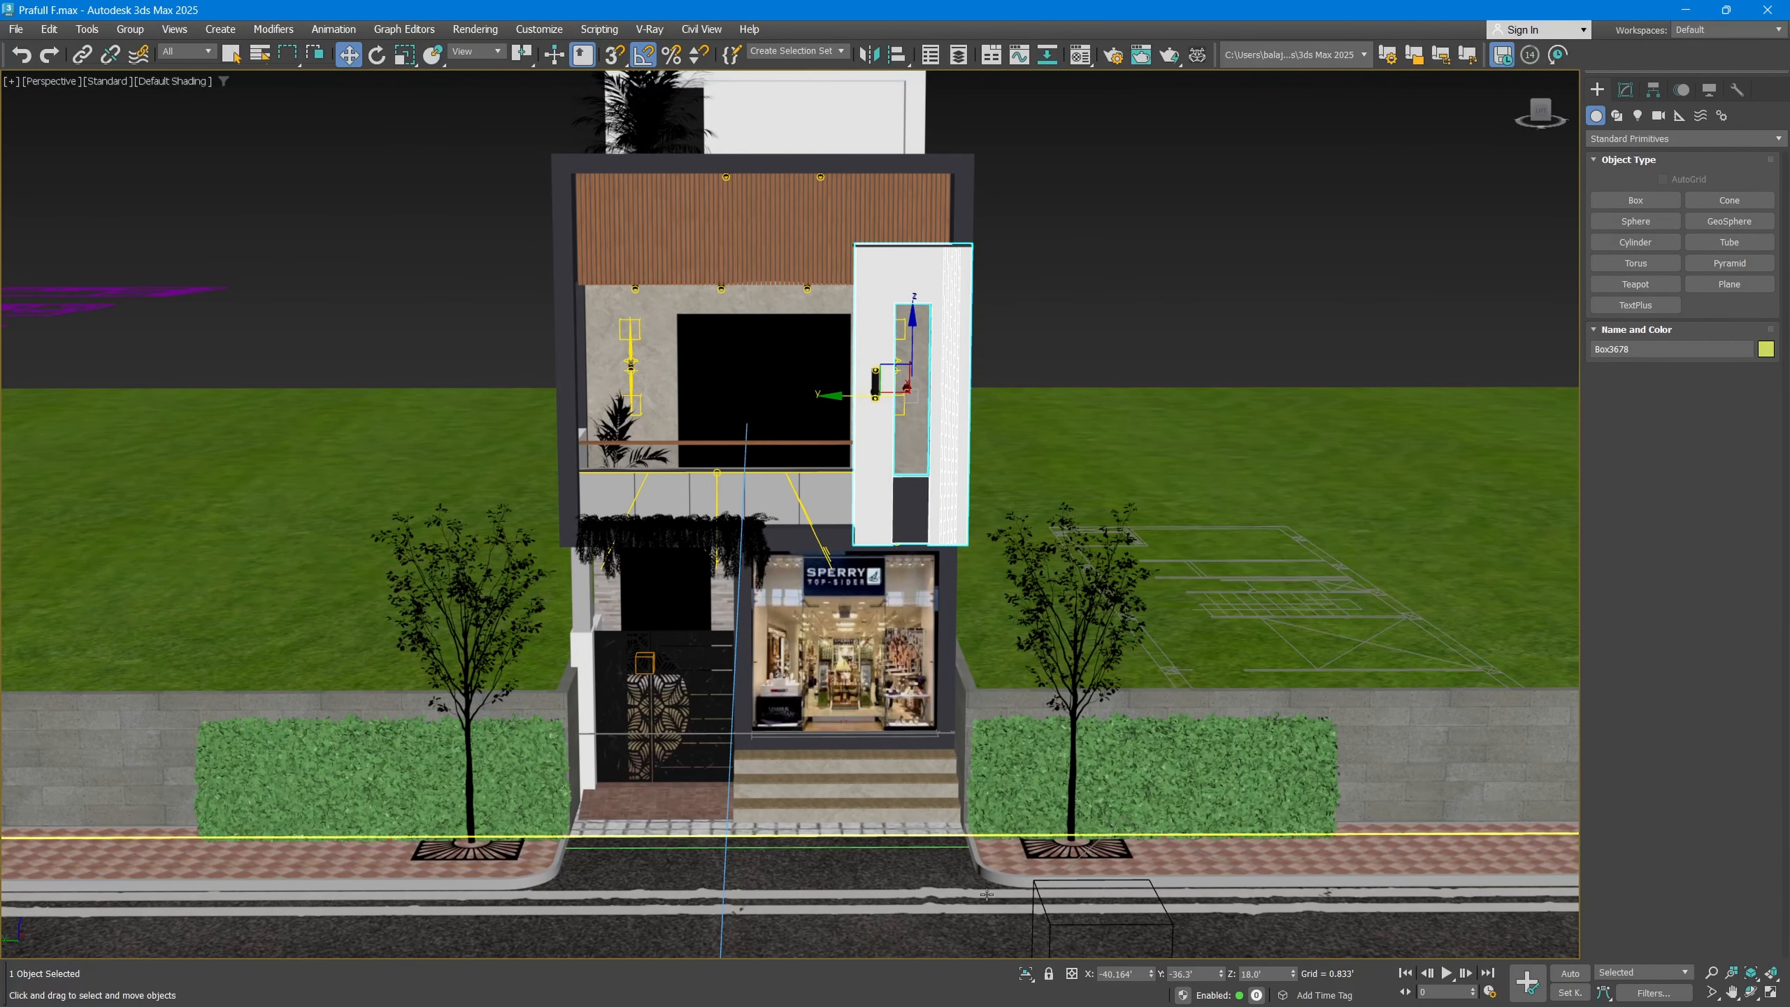
{"action": "left_click", "coordinate": [1026, 974]}
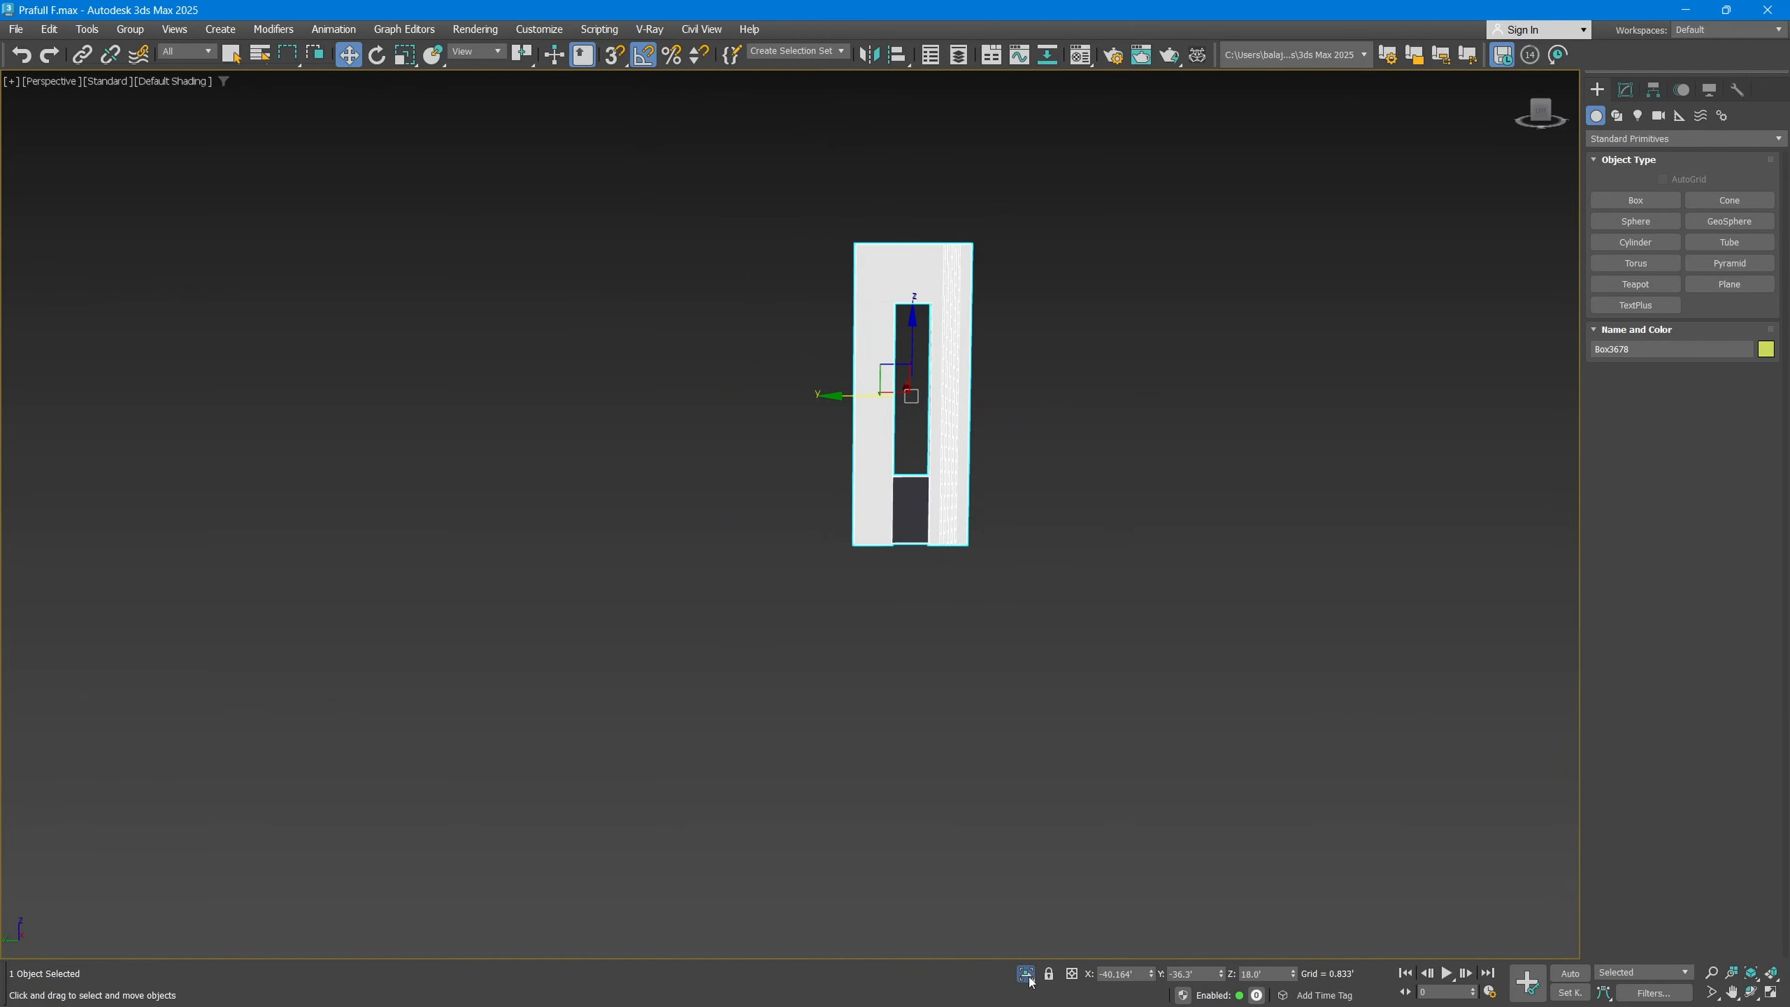
{"action": "left_click", "coordinate": [1029, 978]}
{"action": "left_click", "coordinate": [1029, 978]}
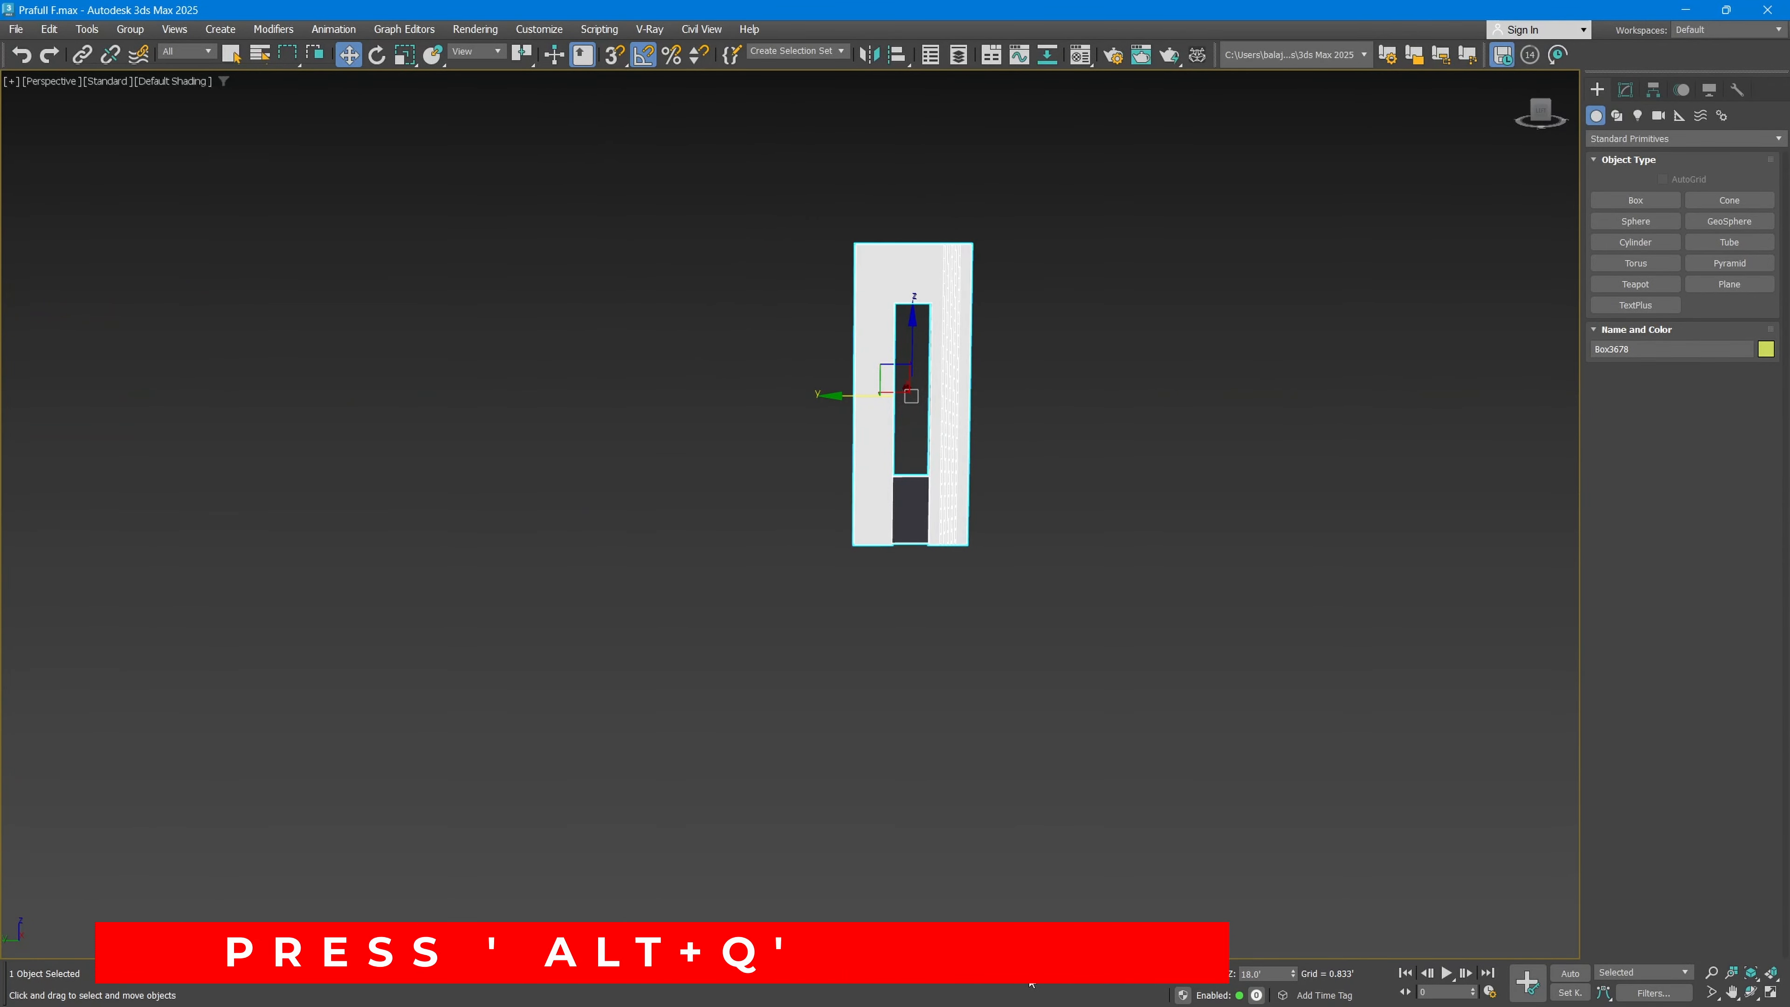
Step: Toggle the facade panel's isolation repeatedly, finishing with the whole scene displayed
{"action": "key", "text": "alt"}
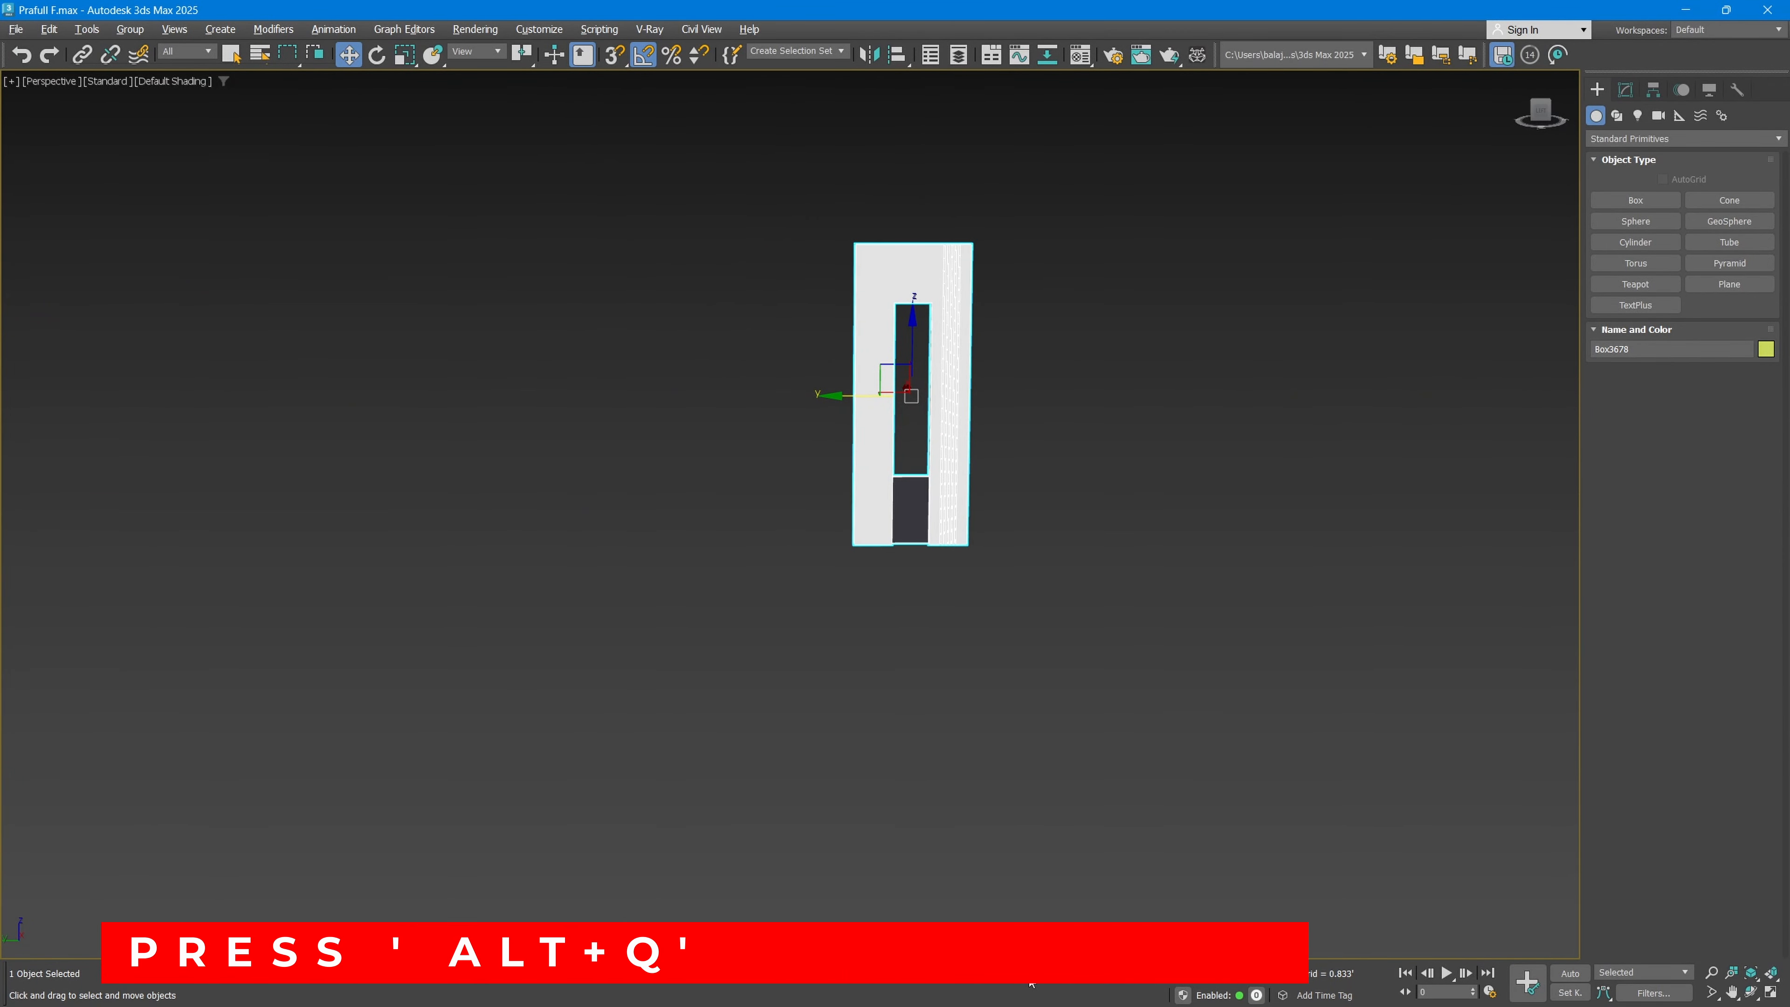
{"action": "key", "text": "alt+q"}
{"action": "key", "text": "alt+q"}
{"action": "key", "text": "alt+q"}
{"action": "key", "text": "alt+q"}
{"action": "key", "text": "alt+q"}
{"action": "key", "text": "alt+q"}
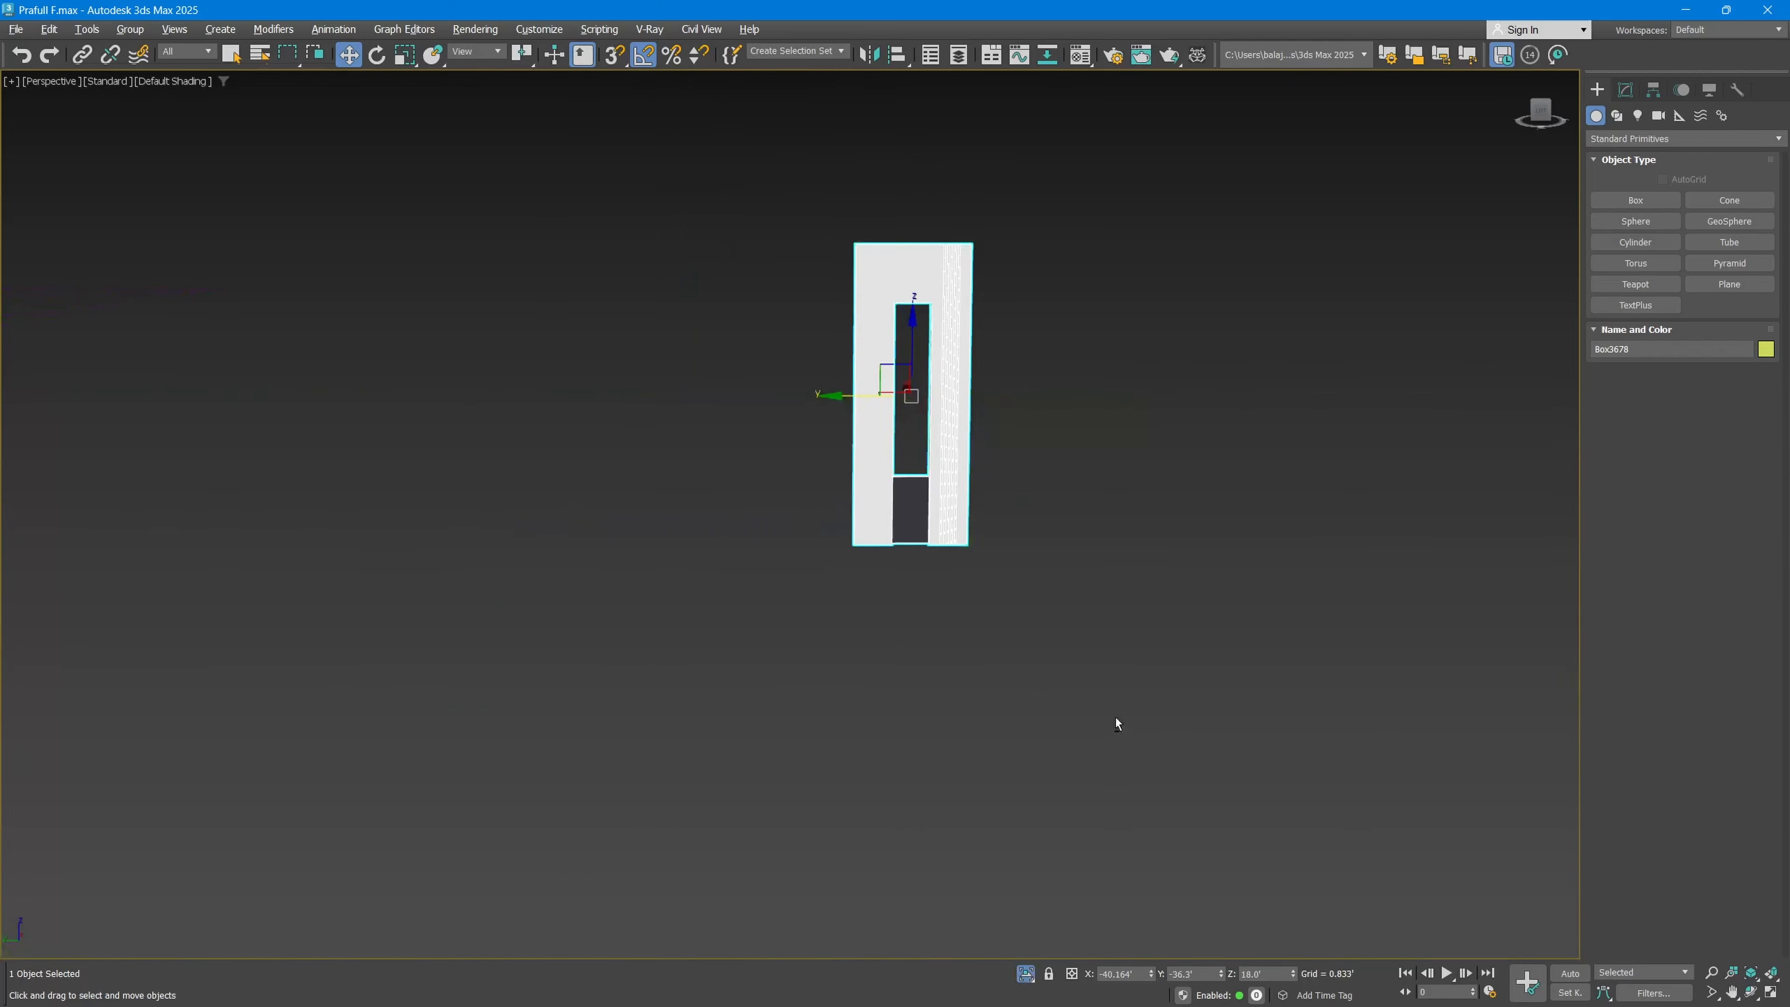
{"action": "key", "text": "alt+q"}
Step: Isolate the balcony railing panel and toggle its isolation repeatedly, finishing with the whole scene displayed
{"action": "left_click", "coordinate": [723, 491]}
{"action": "key", "text": "alt+q"}
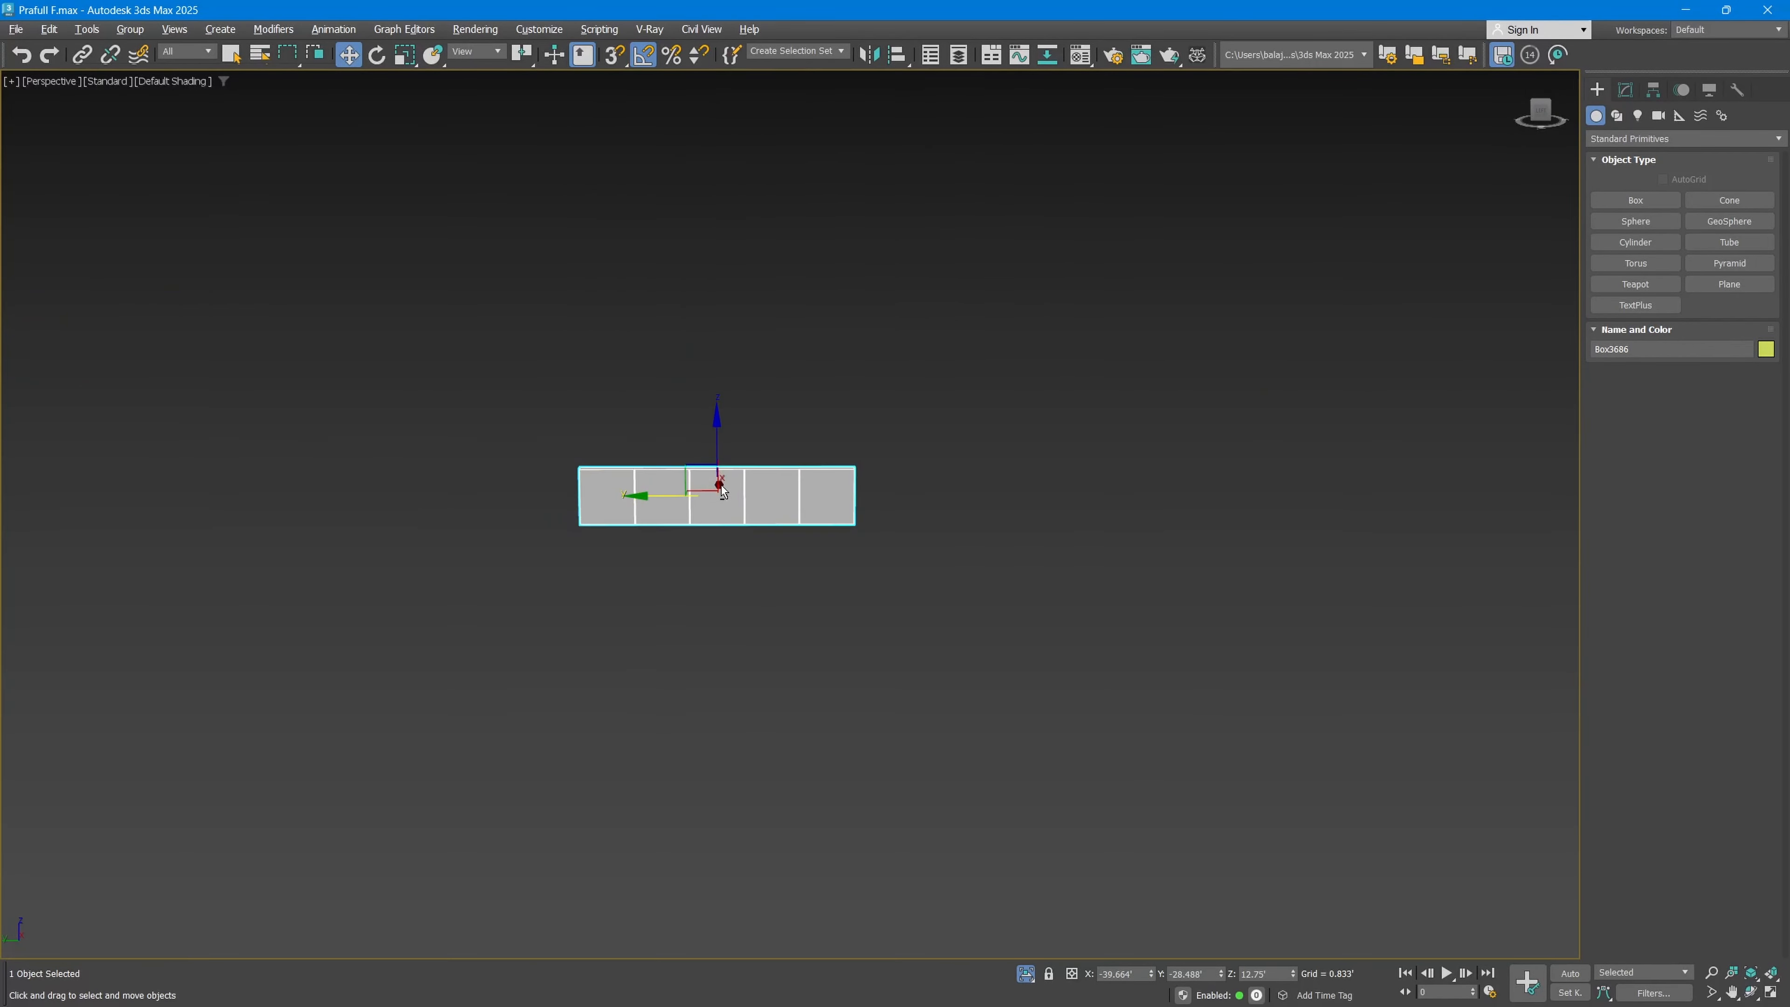
{"action": "key", "text": "alt+q"}
{"action": "key", "text": "alt+q"}
{"action": "key", "text": "alt+q"}
{"action": "left_click", "coordinate": [1026, 974]}
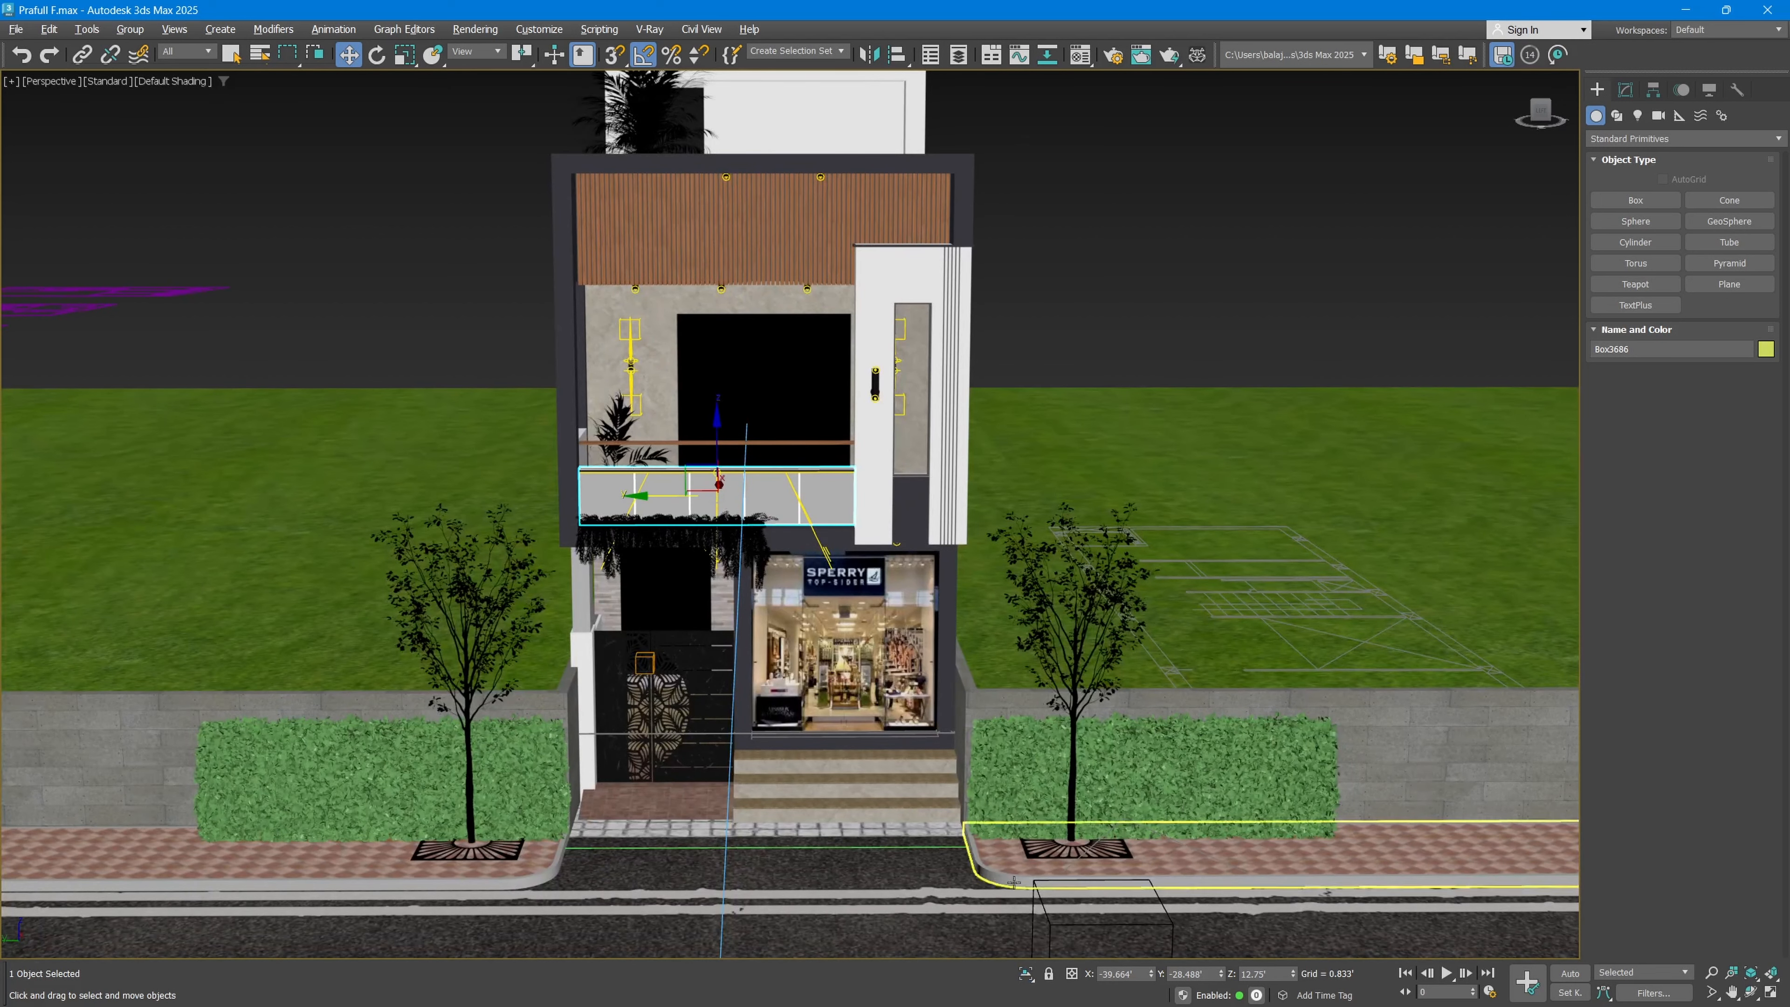
Step: Isolate the balcony railing with the isolation variant that keeps the current view, and exit isolation
{"action": "left_click", "coordinate": [1031, 980]}
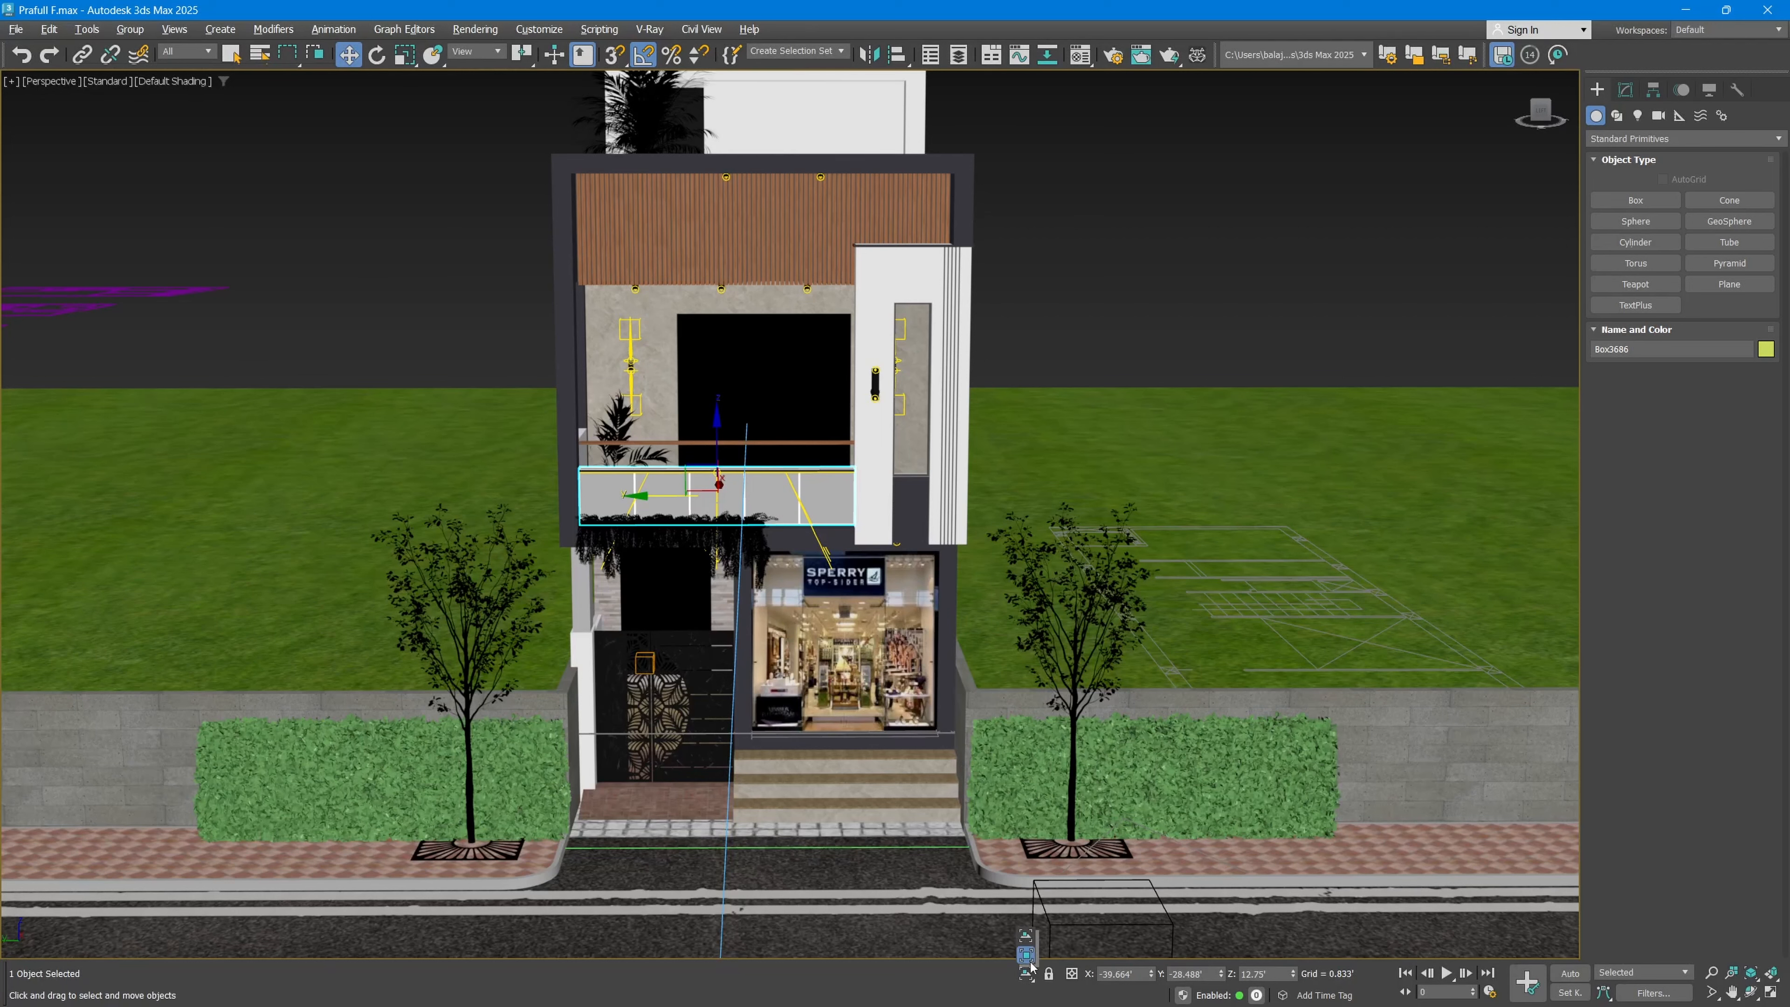
{"action": "left_click", "coordinate": [1029, 936]}
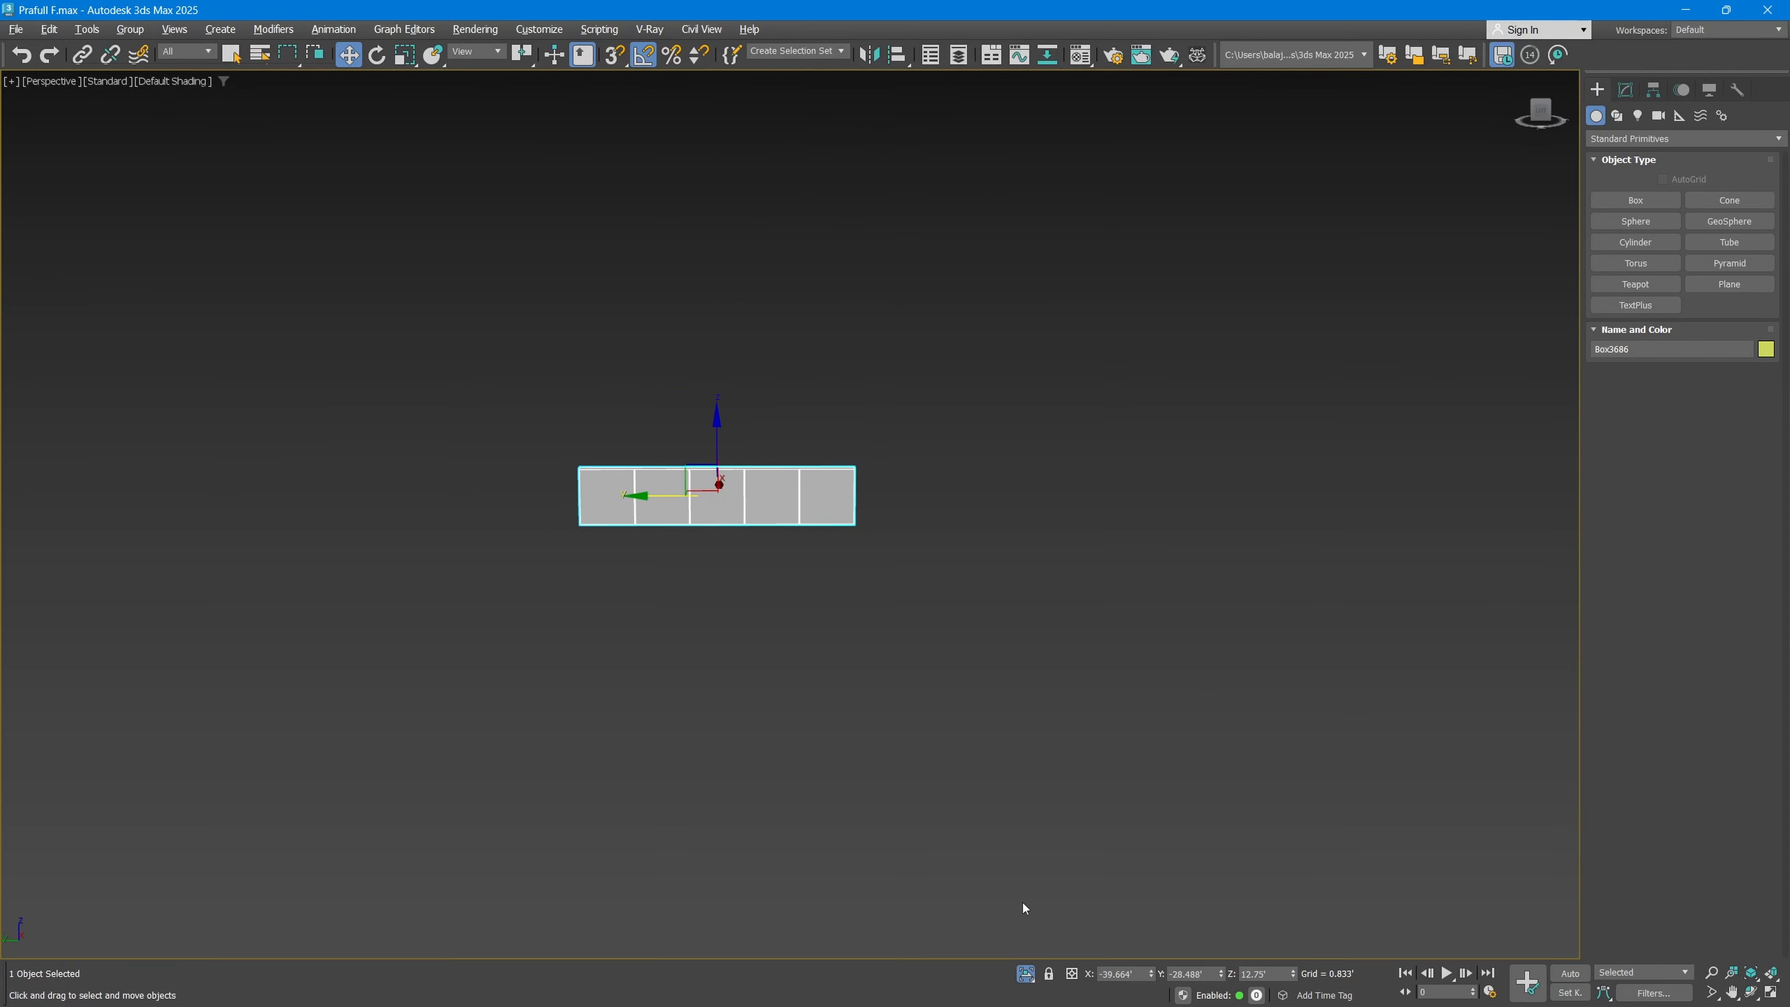
{"action": "left_click", "coordinate": [1026, 976]}
Step: Switch isolation to the variant that zooms to the selection, inspect the isolated balcony railing from several angles, and exit isolation
{"action": "left_click", "coordinate": [1027, 968]}
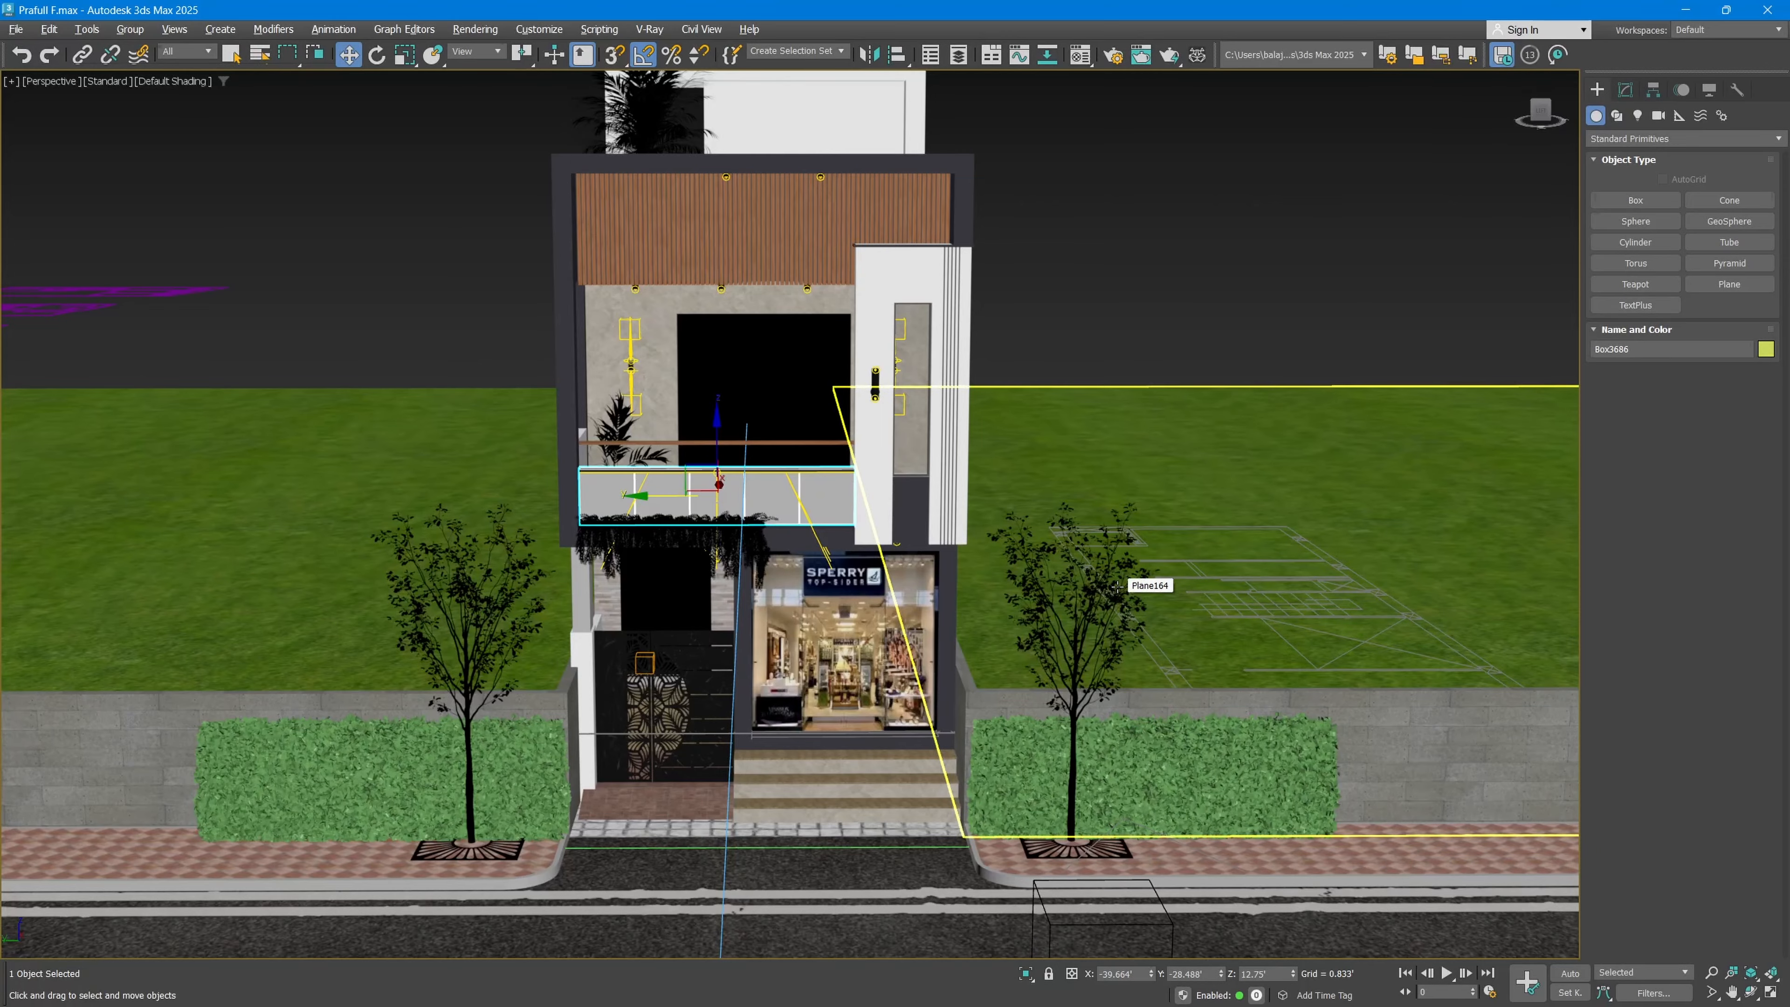
{"action": "key", "text": "alt+q"}
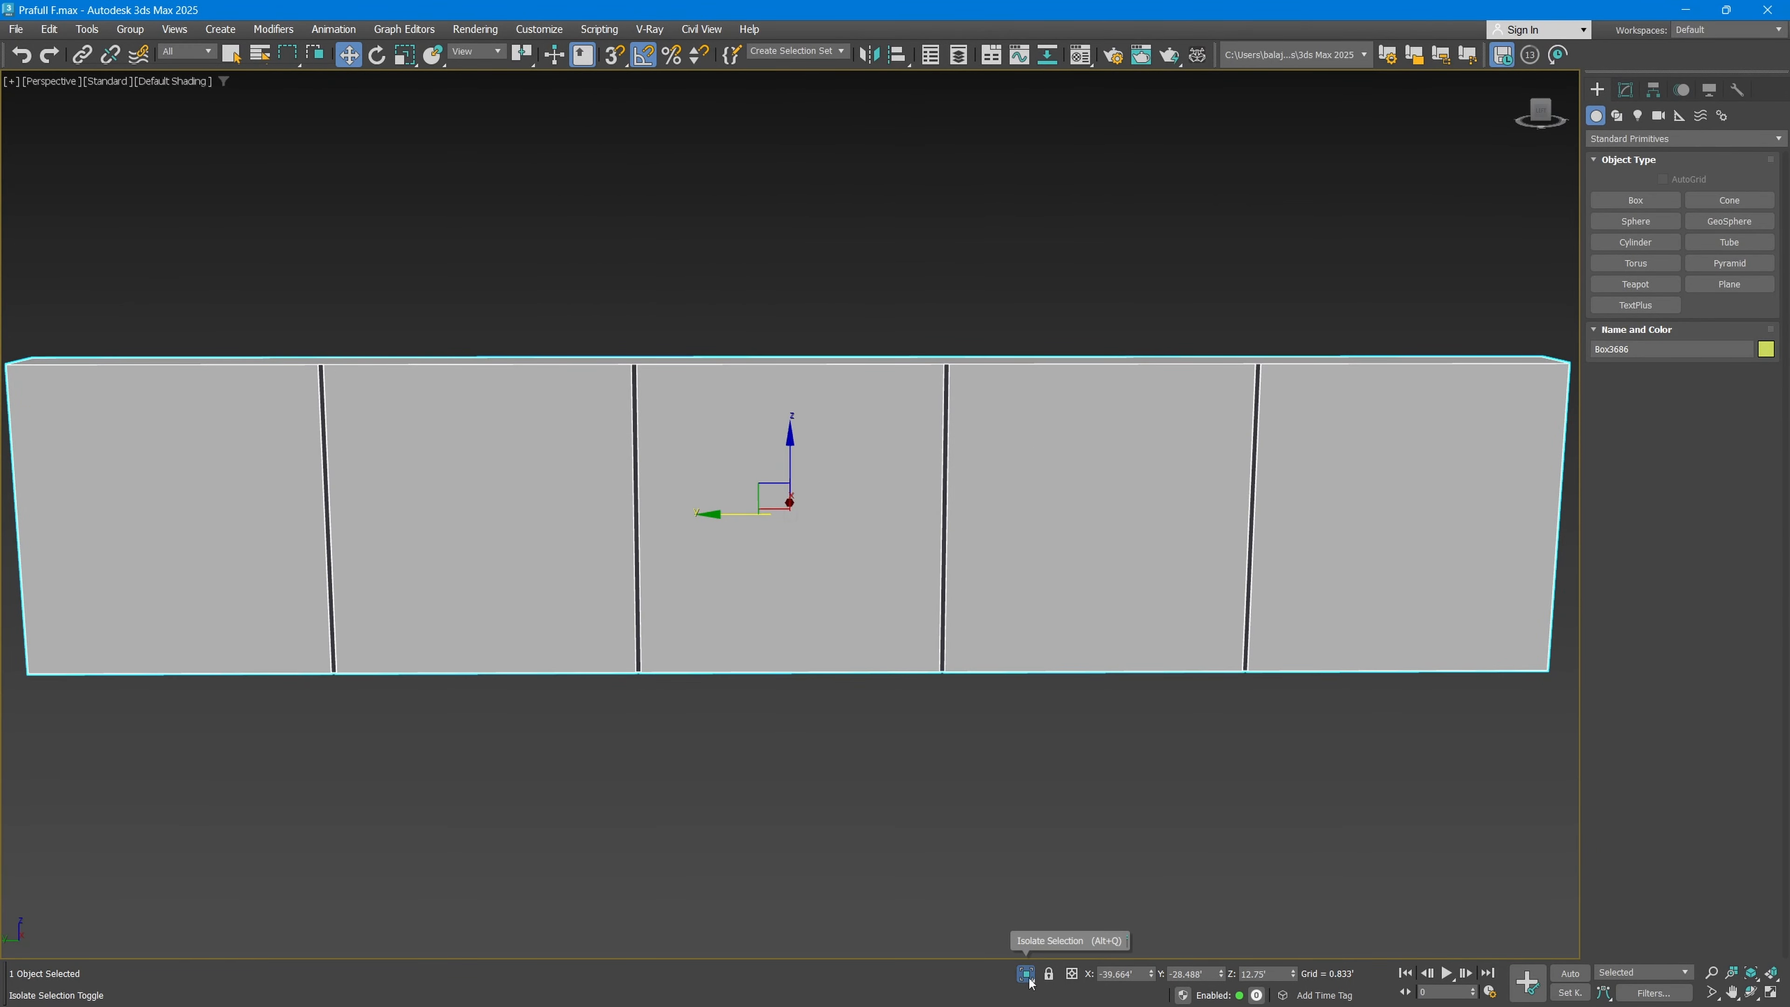
{"action": "mouse_move", "coordinate": [948, 569]}
{"action": "middle_mouse_down", "text": "alt"}
{"action": "mouse_move", "coordinate": [1043, 582]}
{"action": "mouse_move", "coordinate": [951, 594]}
{"action": "middle_mouse_up", "text": "alt"}
{"action": "key", "text": "q"}
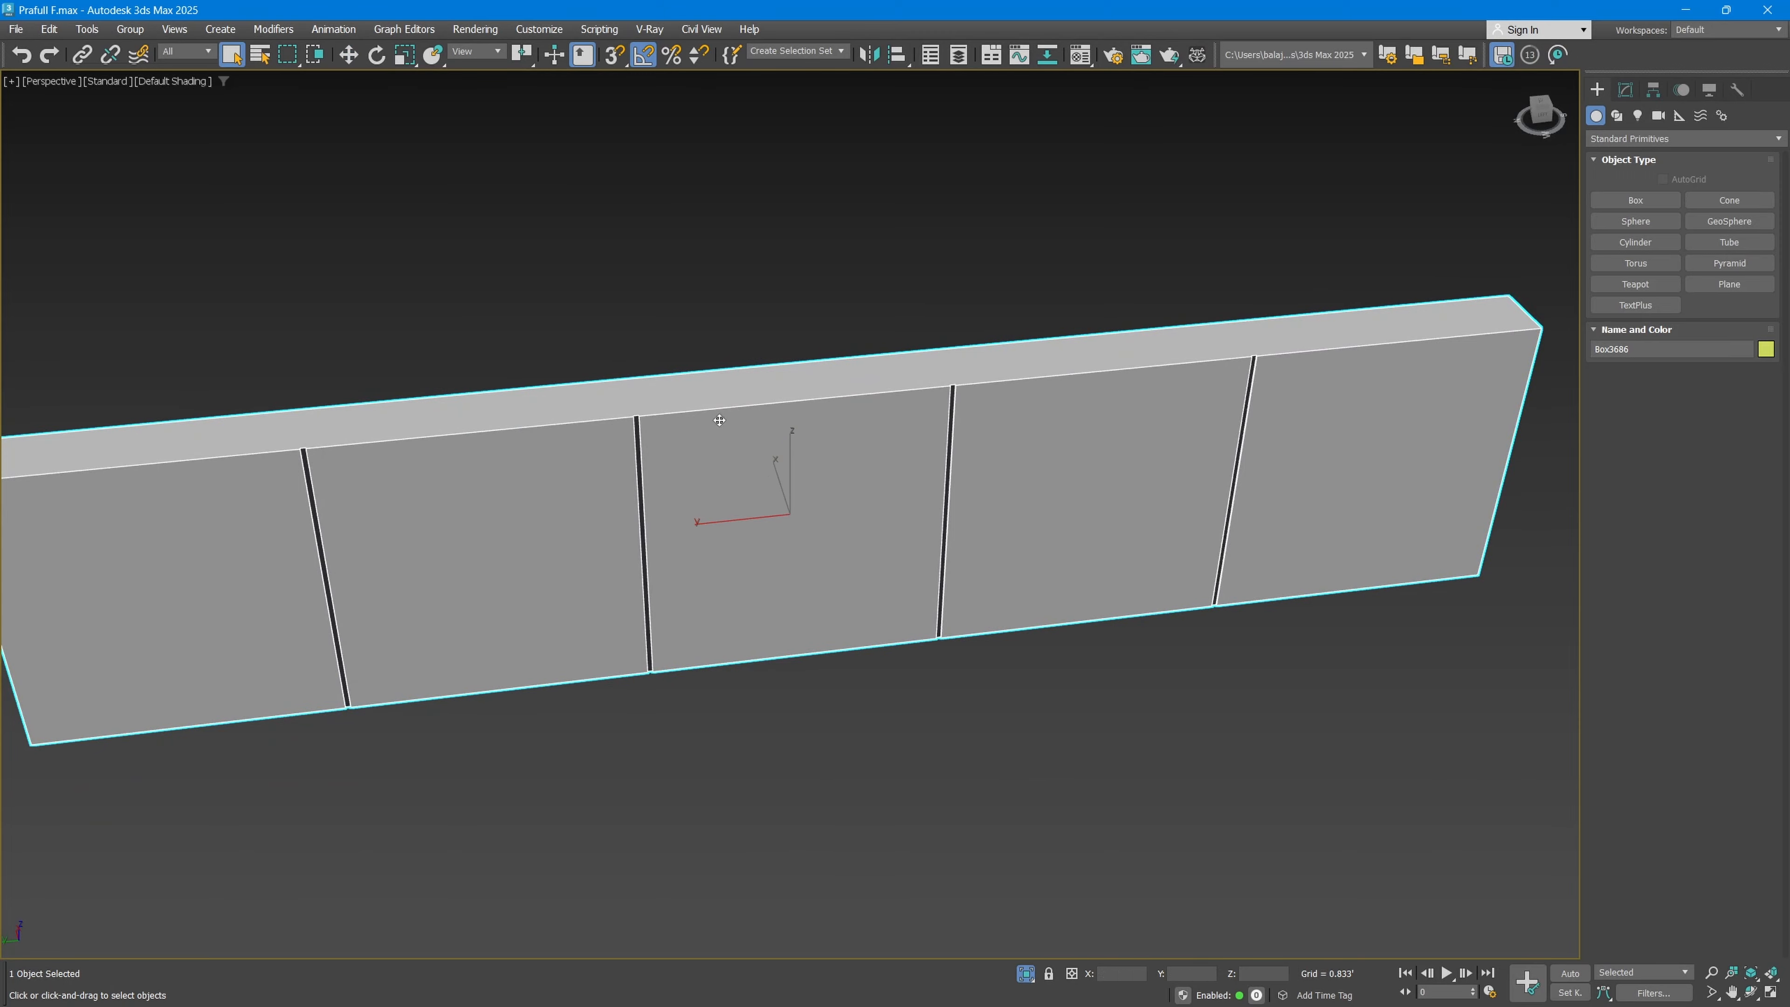
{"action": "scroll", "coordinate": [719, 419], "scroll_direction": "down", "scroll_amount": 4}
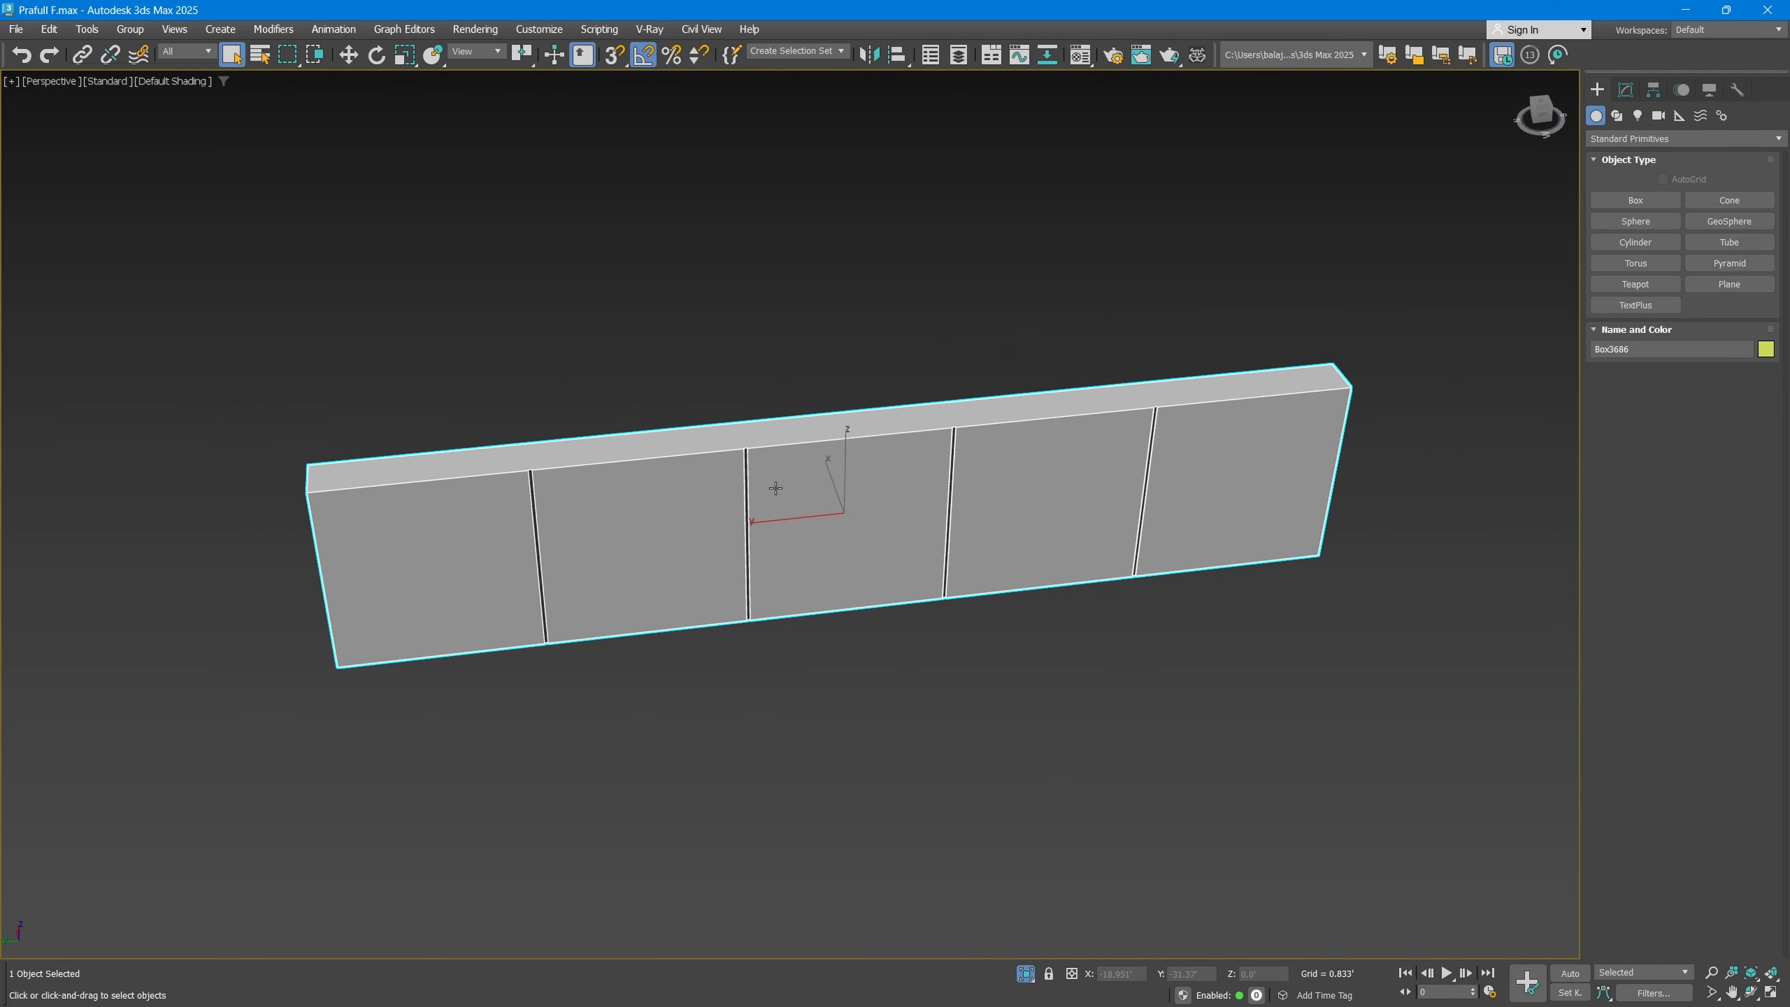
{"action": "middle_click_drag", "start_coordinate": [1002, 498], "coordinate": [841, 526], "text": "alt"}
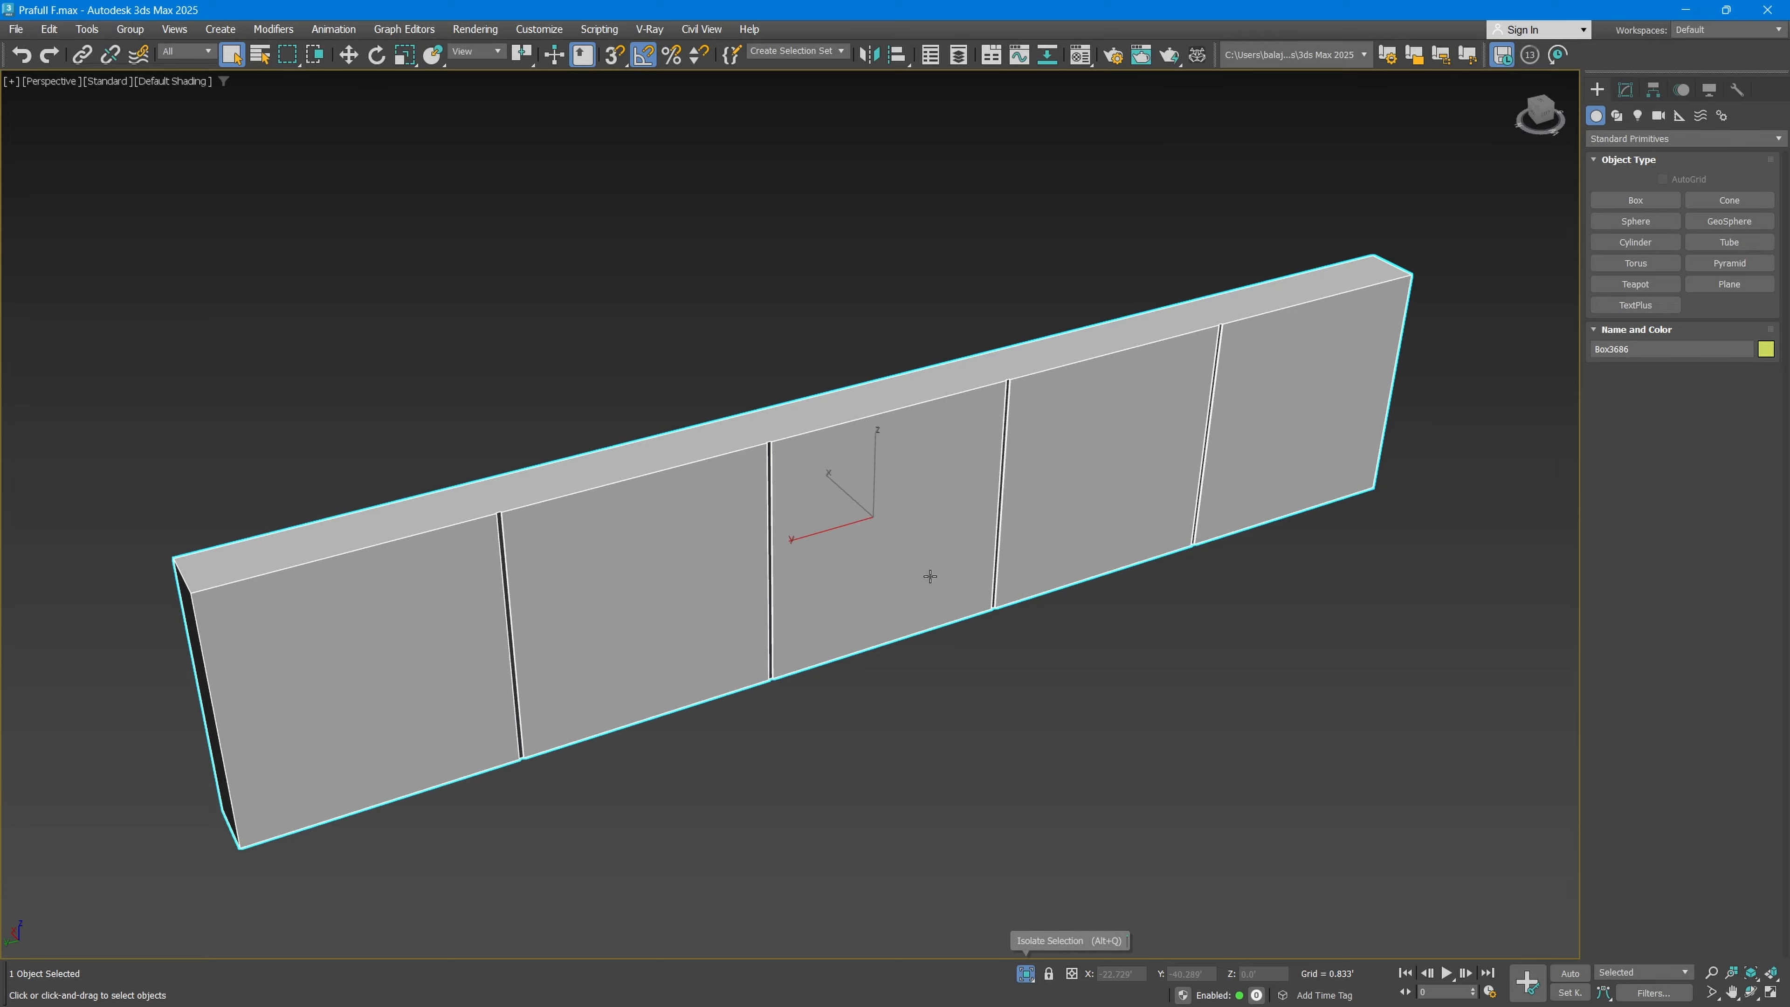
{"action": "left_click", "coordinate": [1025, 973]}
Step: Isolate the patterned entrance gate, inspect it from an angle, and exit isolation
{"action": "left_click", "coordinate": [780, 677]}
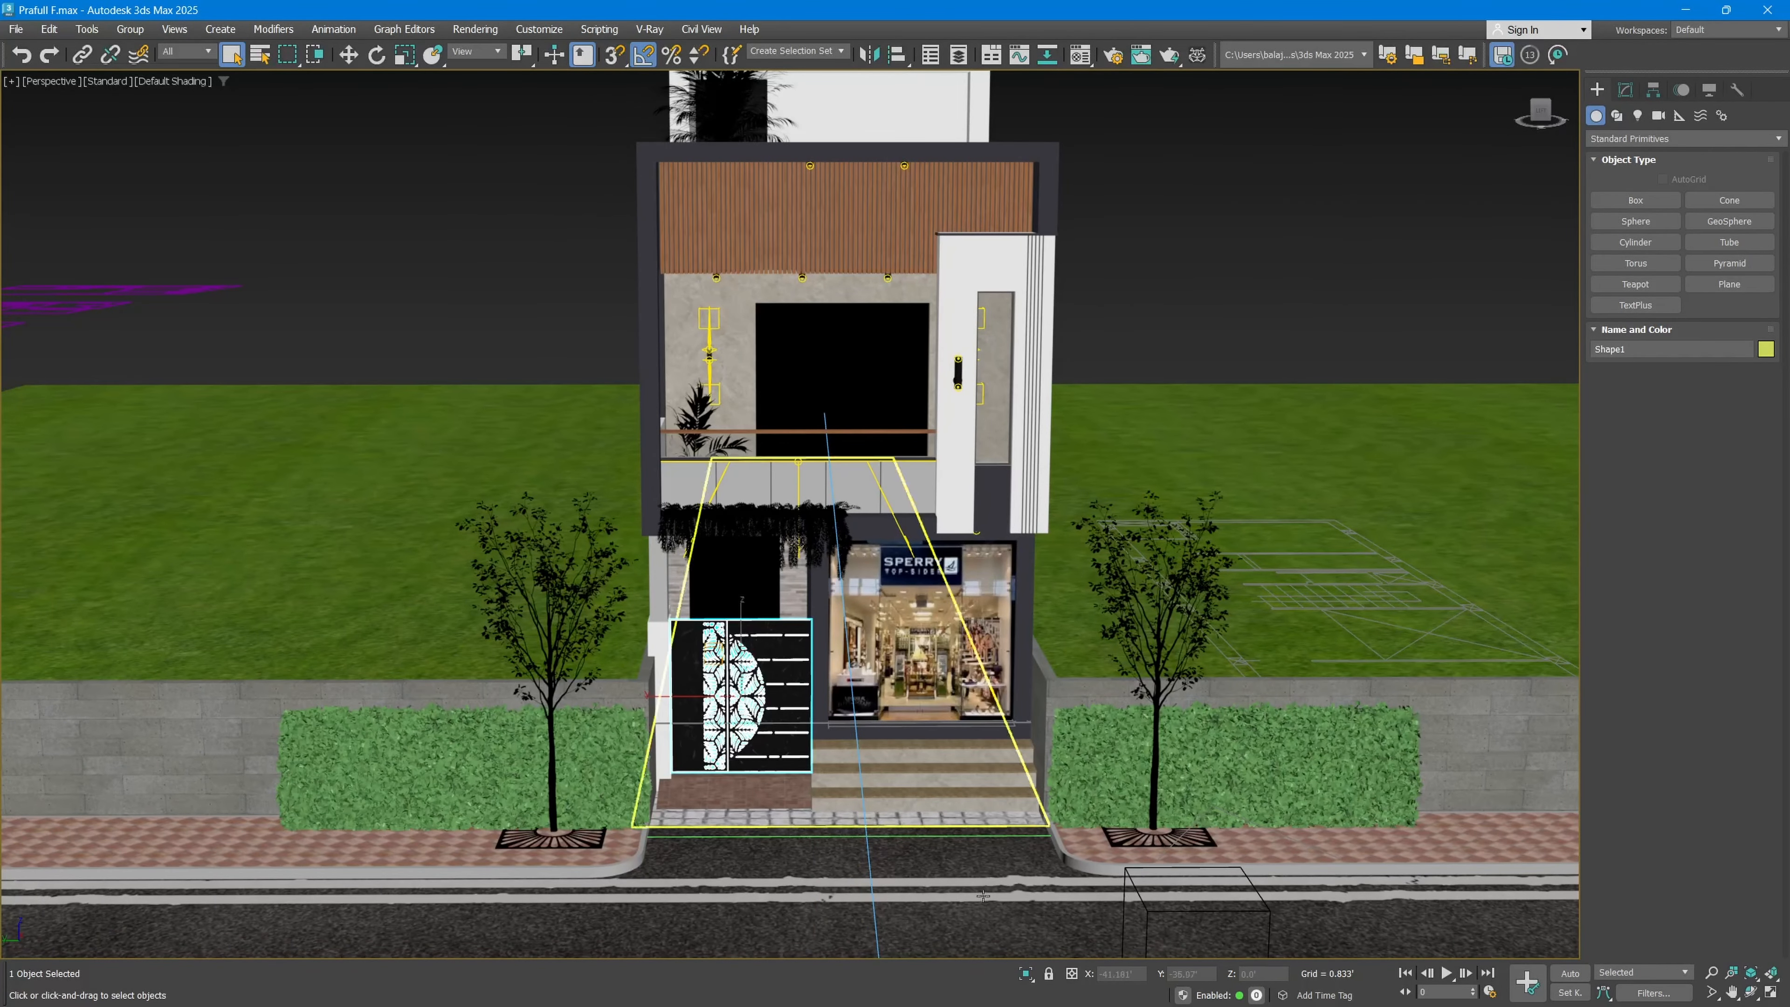
{"action": "left_click", "coordinate": [1027, 974]}
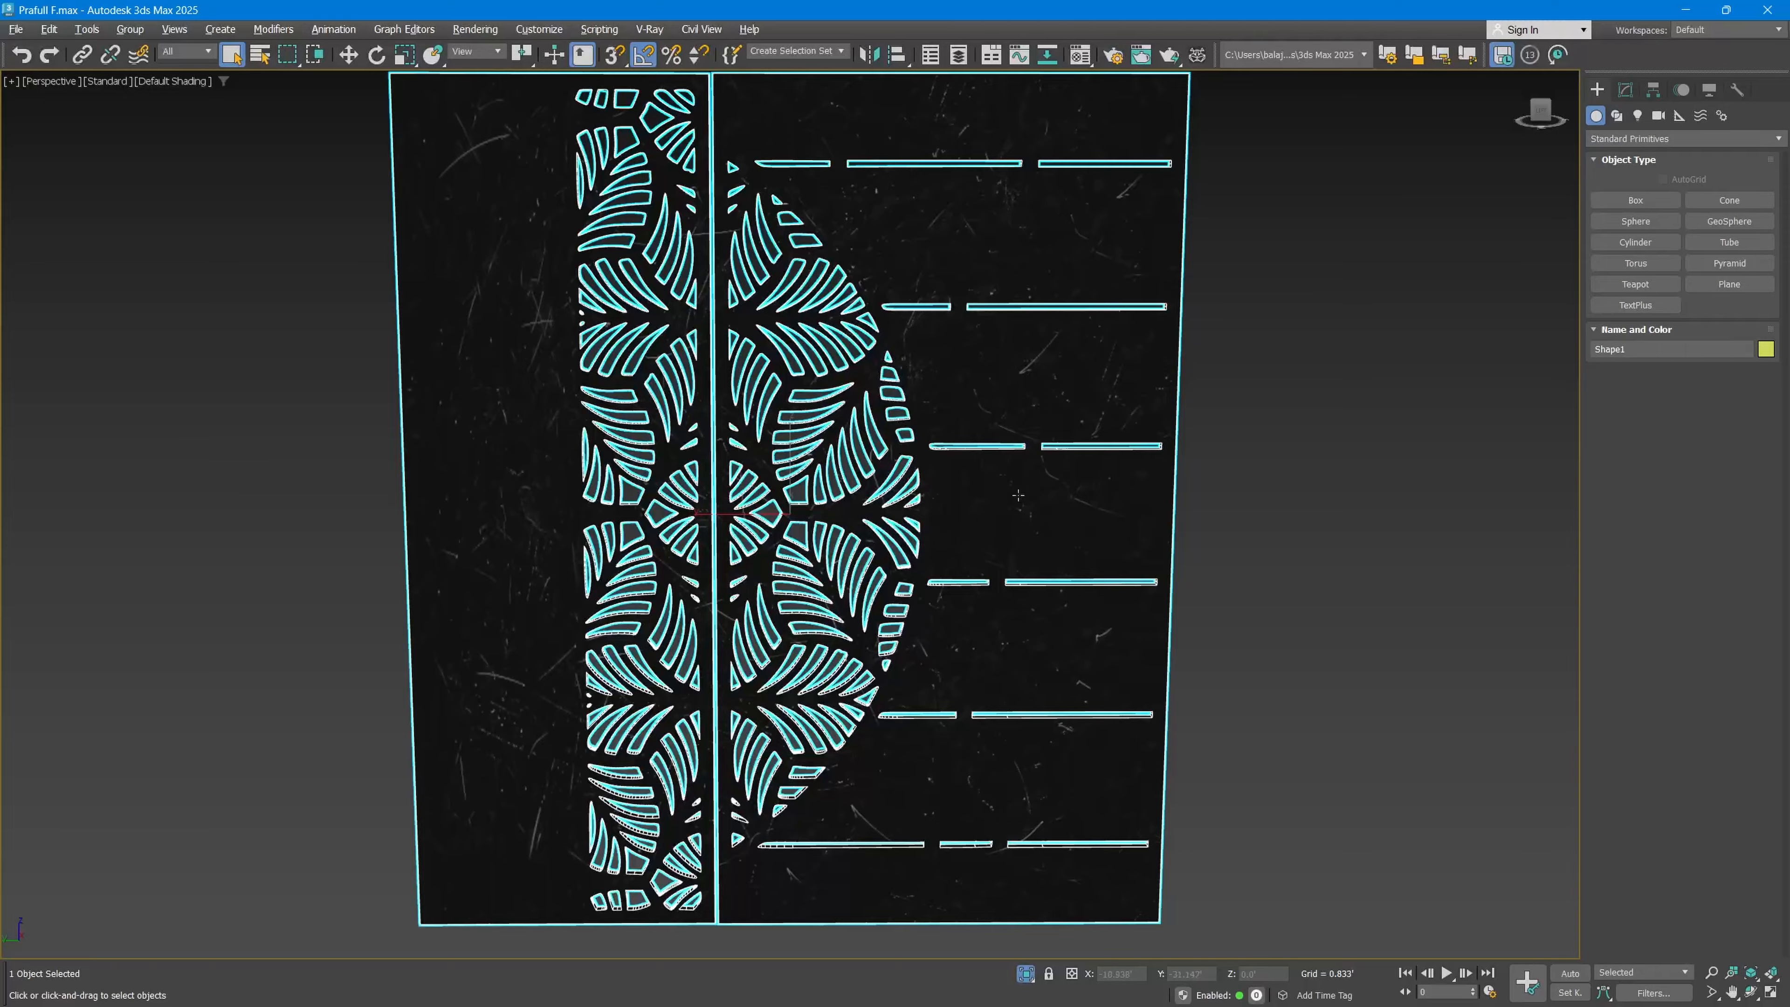
{"action": "mouse_move", "coordinate": [1017, 495]}
{"action": "middle_mouse_down", "text": "alt"}
{"action": "mouse_move", "coordinate": [1120, 500]}
{"action": "mouse_move", "coordinate": [1034, 502]}
{"action": "middle_mouse_up", "text": "alt"}
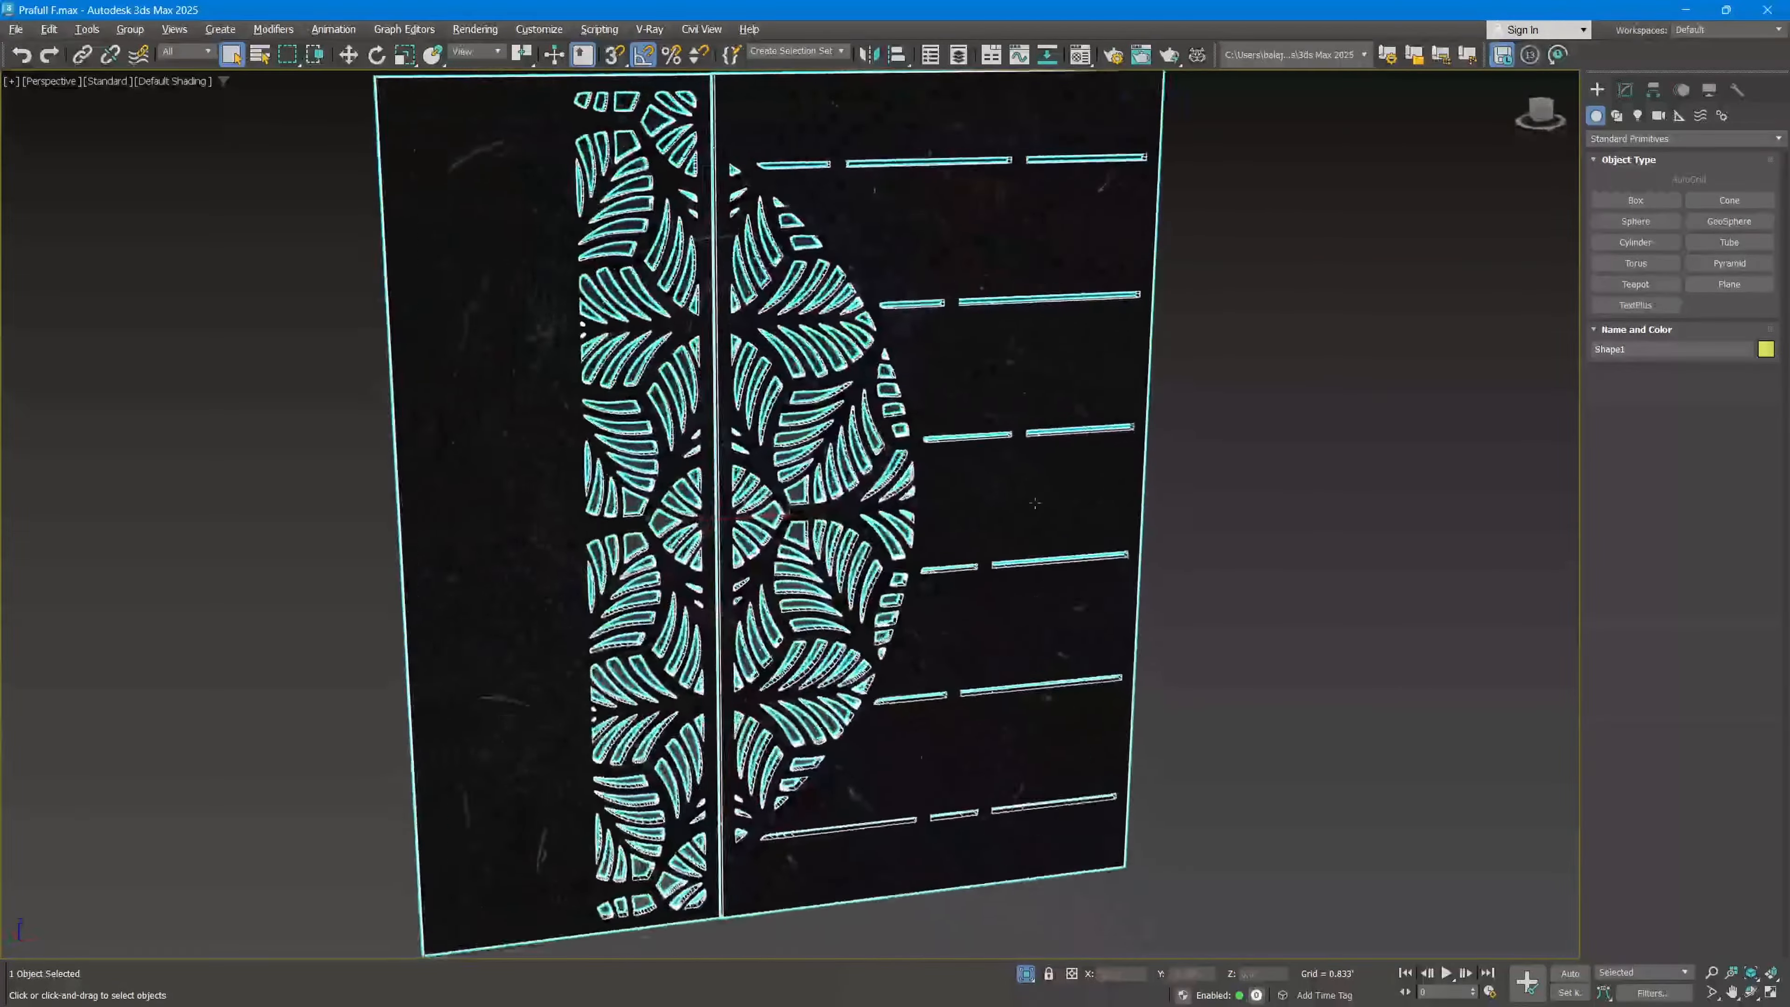
{"action": "key", "text": "alt+q"}
Step: Isolate the street tree beside the shop steps, inspect it from another angle, and exit isolation
{"action": "left_click", "coordinate": [1157, 753]}
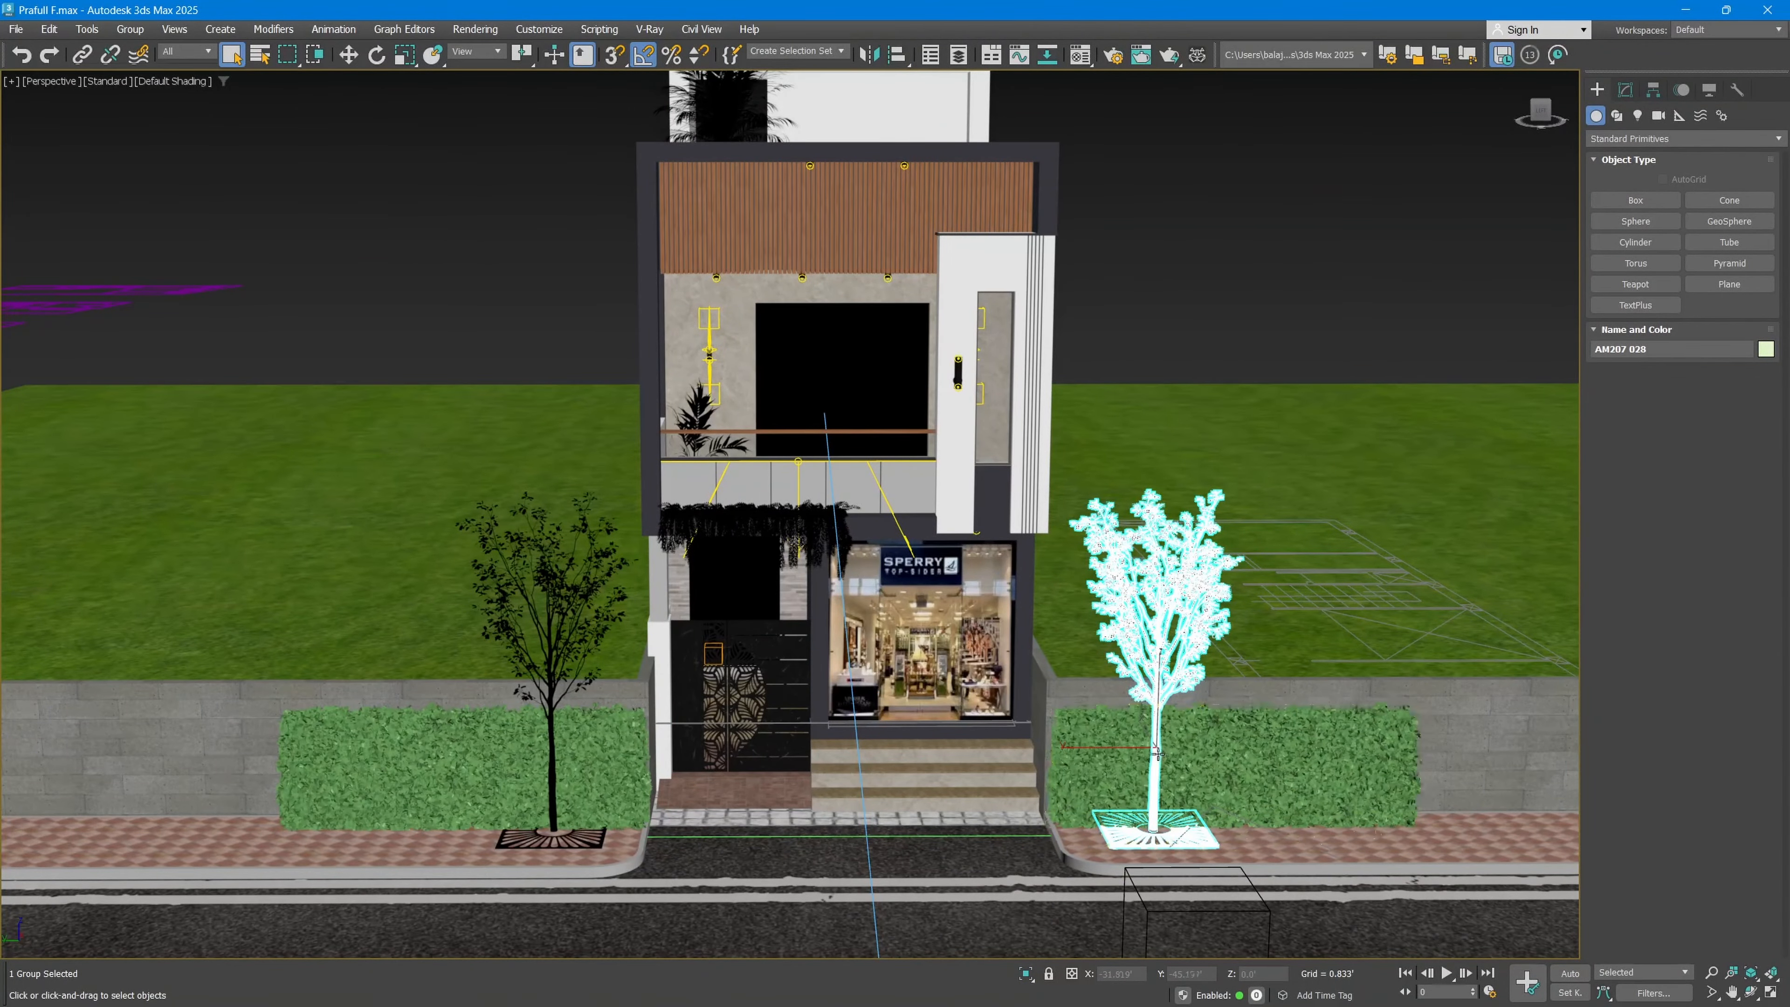
{"action": "key", "text": "alt+w"}
{"action": "key", "text": "alt+w"}
{"action": "key", "text": "alt+q"}
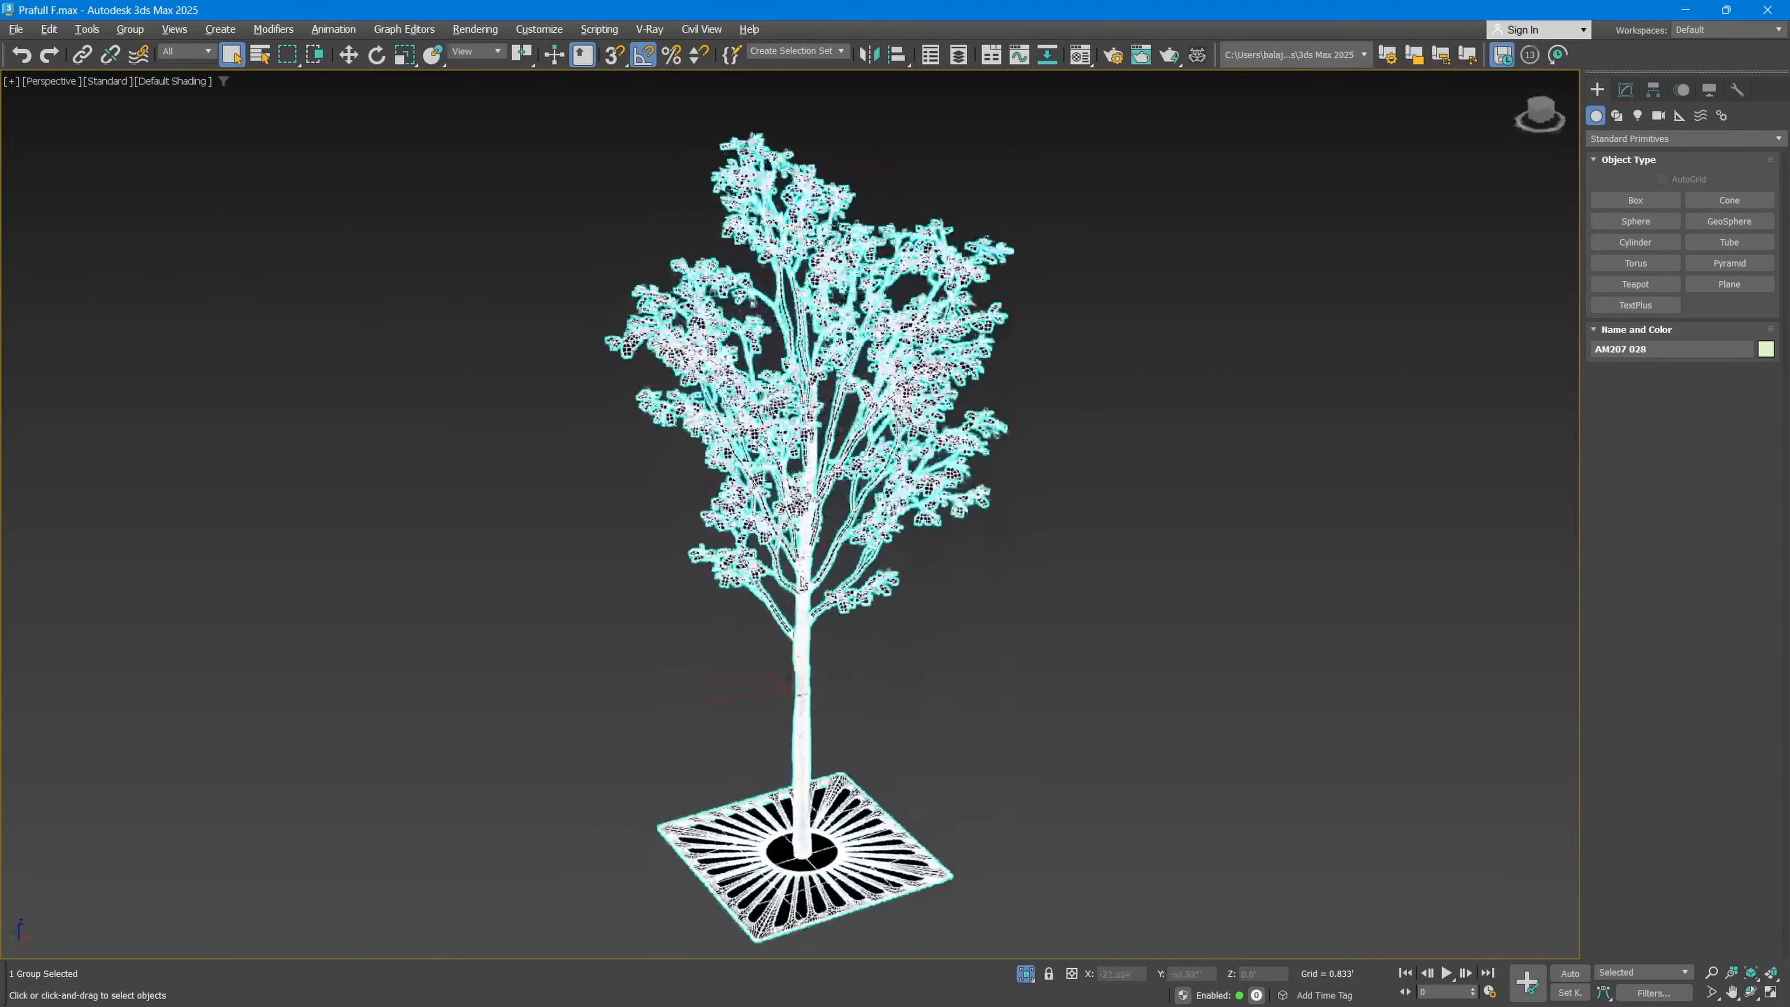
{"action": "middle_click_drag", "start_coordinate": [802, 584], "coordinate": [755, 574], "text": "alt"}
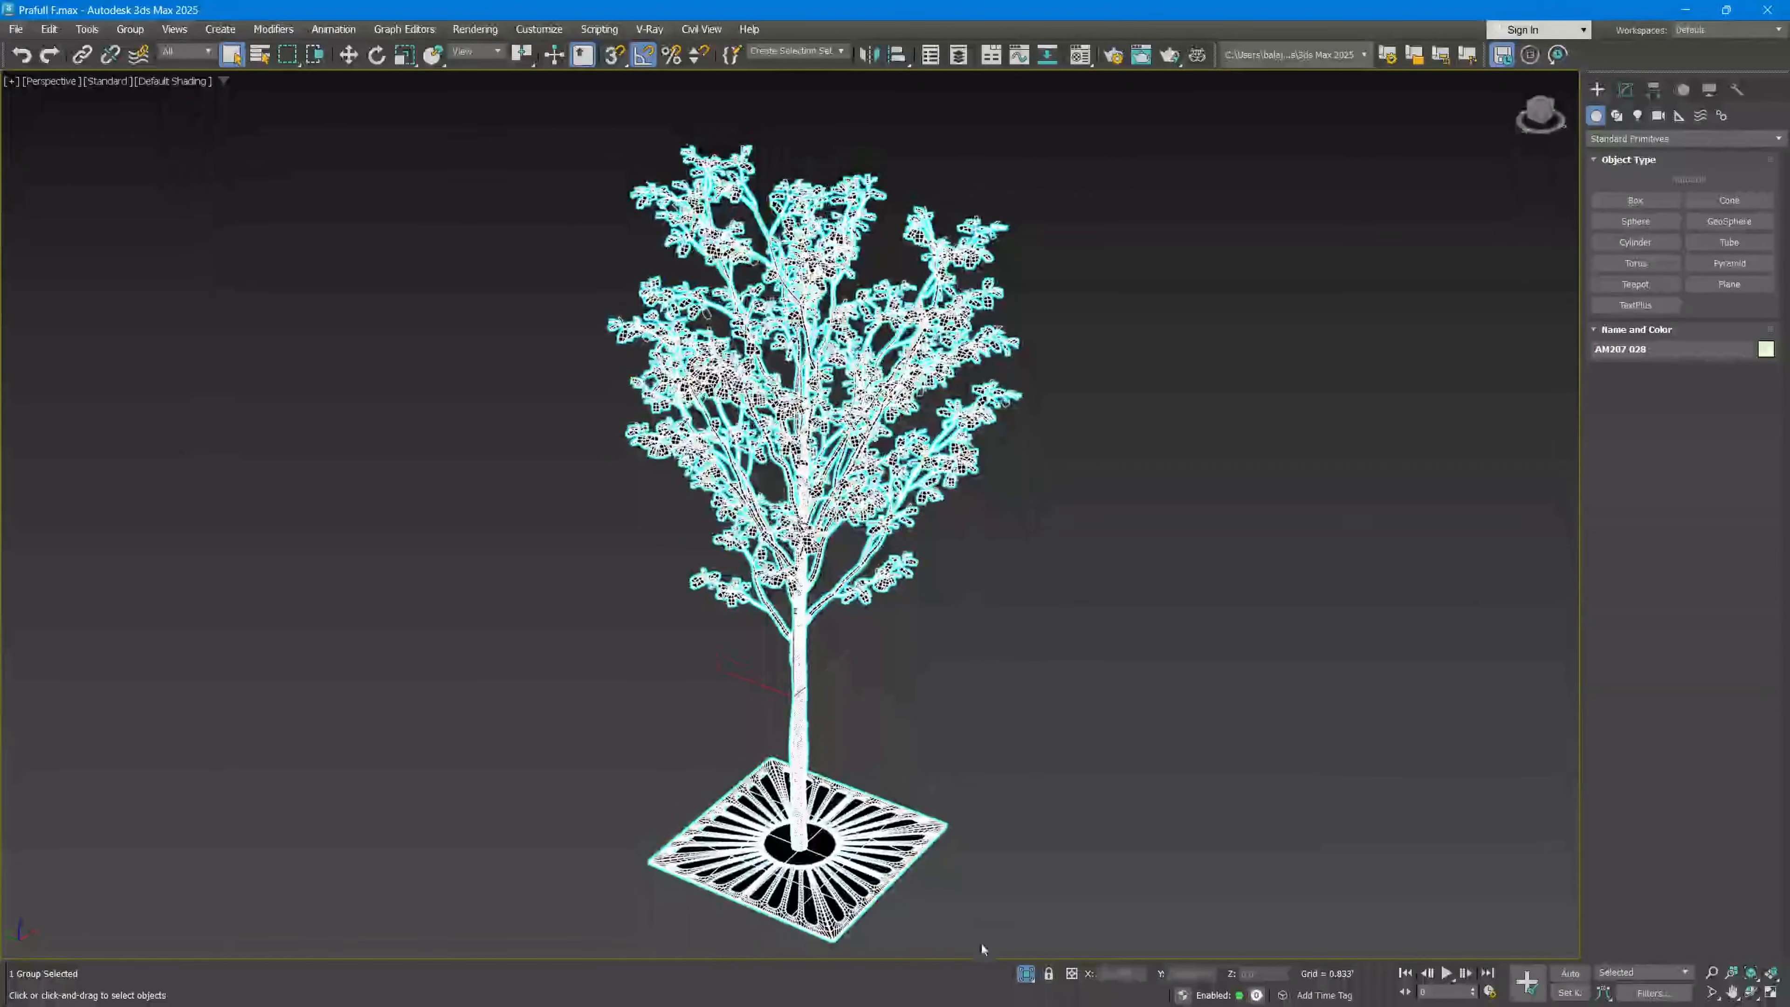
{"action": "left_click", "coordinate": [1028, 974]}
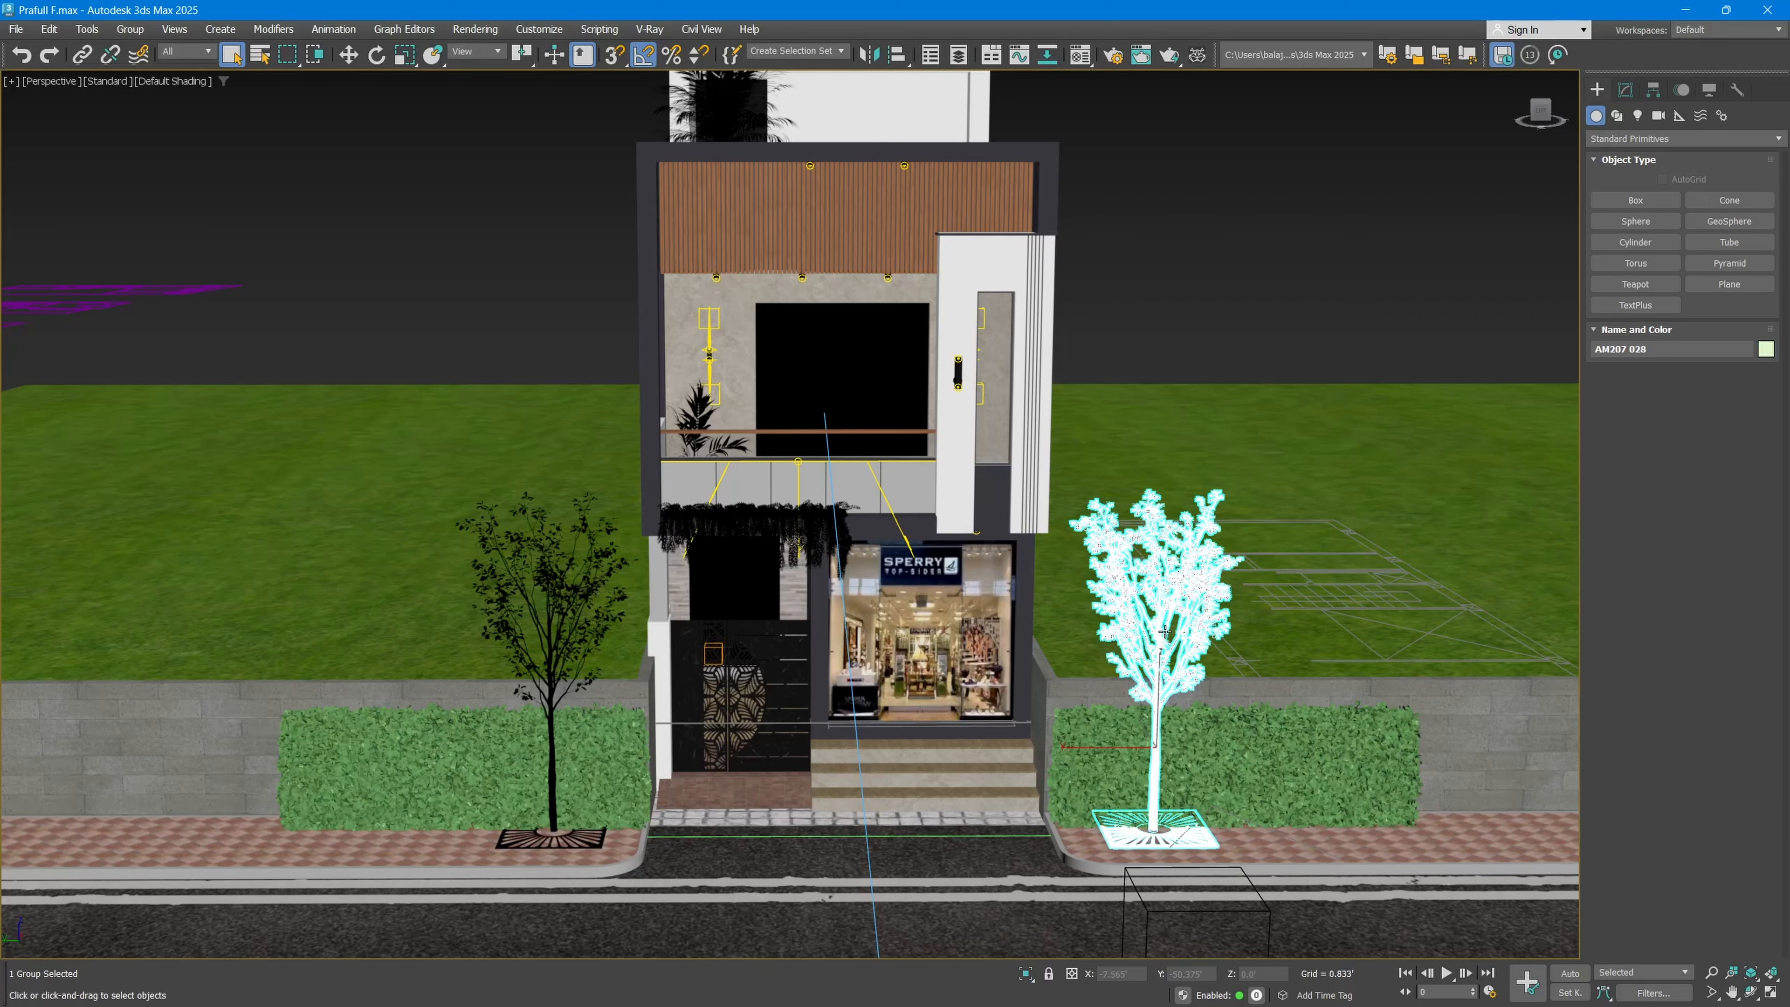
Step: Isolate the floor plan line drawings beside the lawn, inspect them from an angle, and exit isolation
{"action": "left_click", "coordinate": [219, 301]}
{"action": "key", "text": "z"}
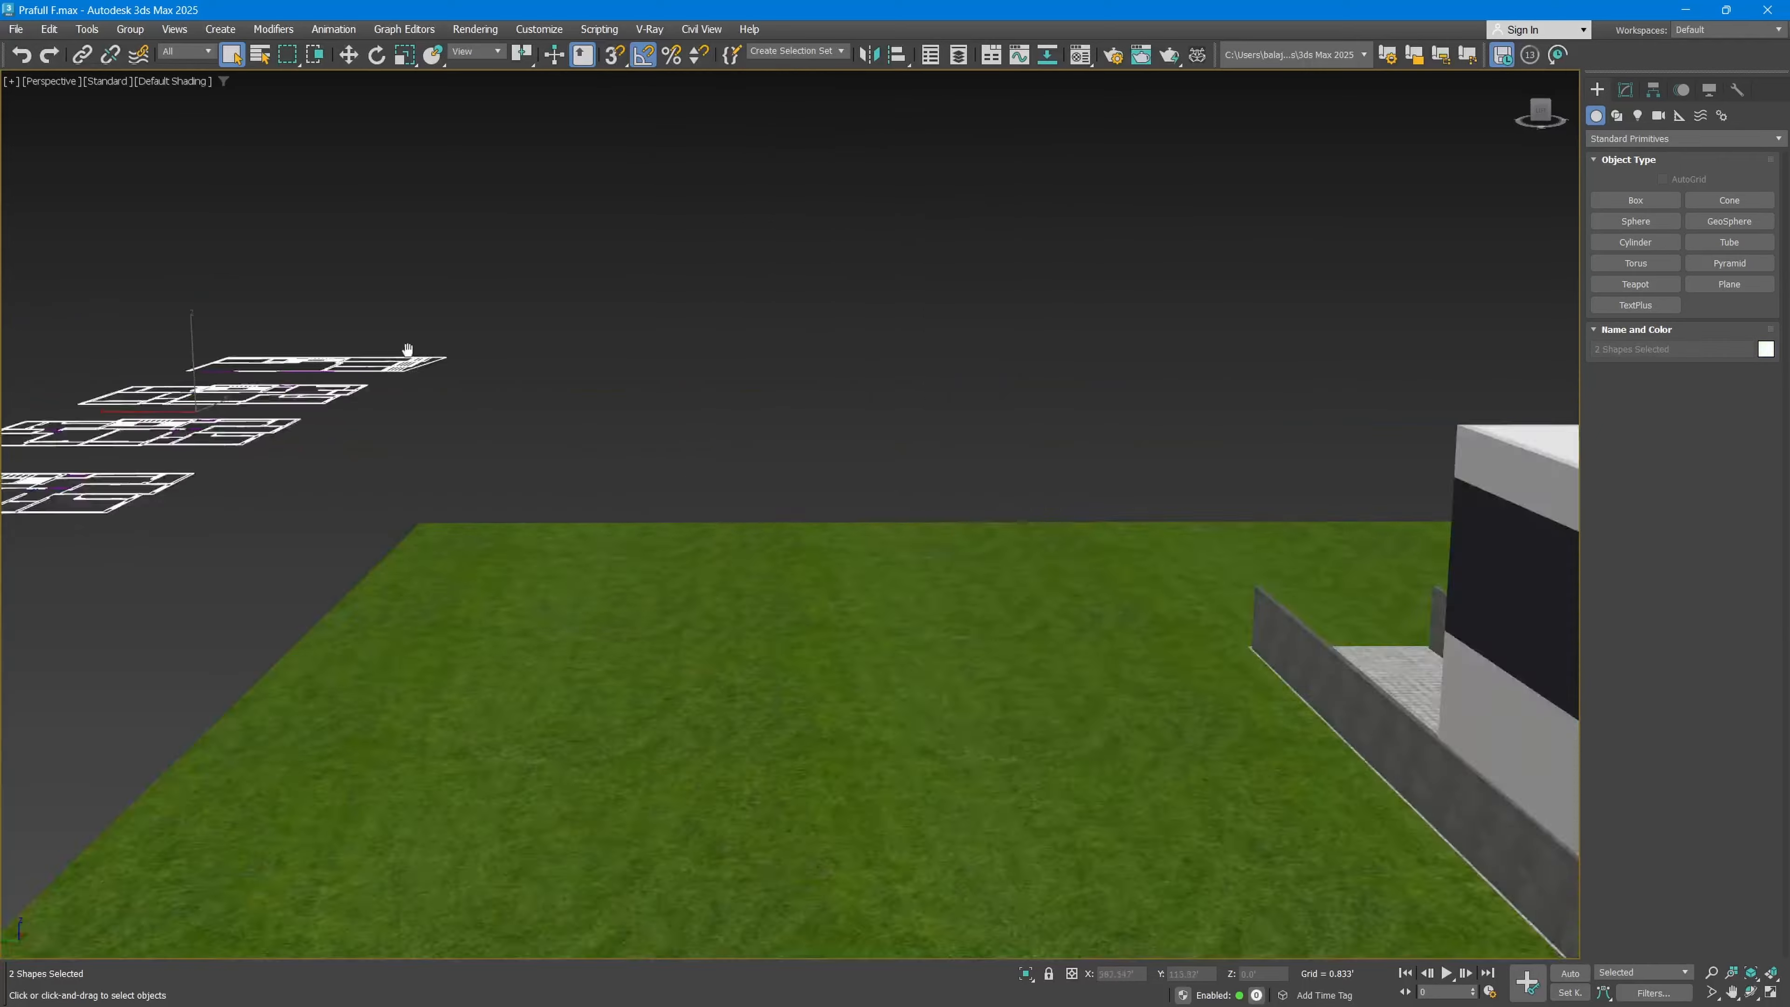
{"action": "key", "text": "alt+q"}
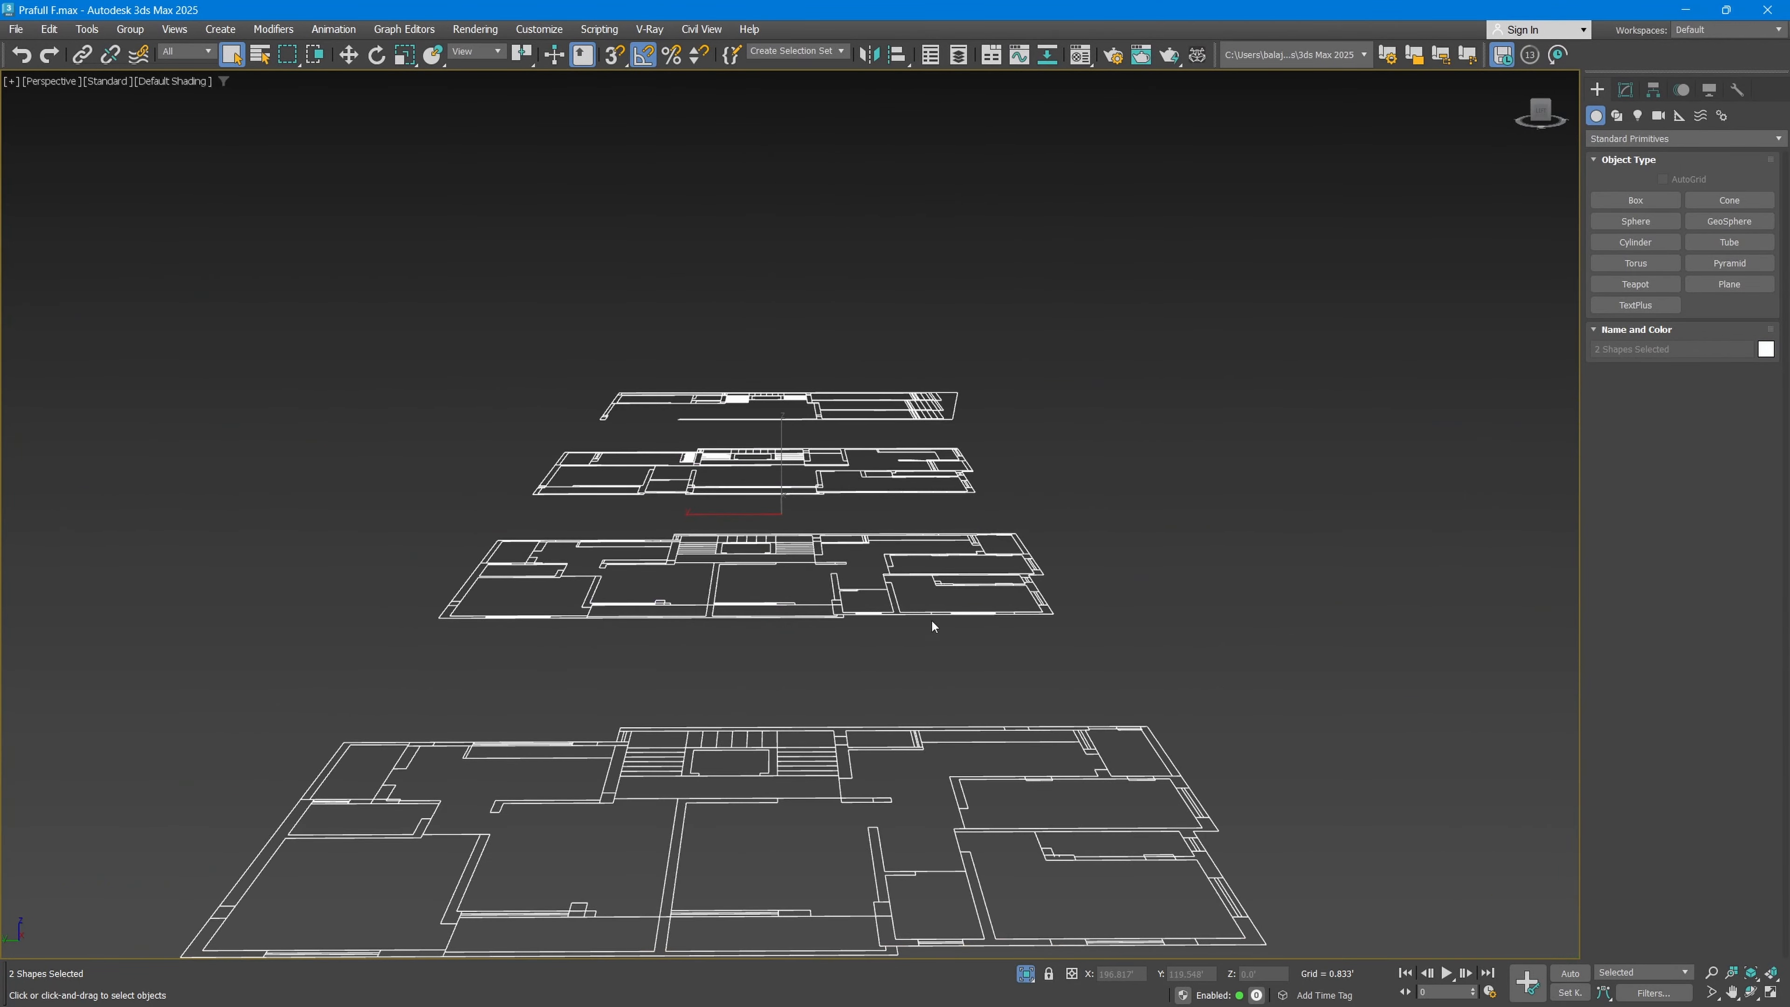
{"action": "middle_click_drag", "start_coordinate": [931, 624], "coordinate": [702, 572], "text": "alt"}
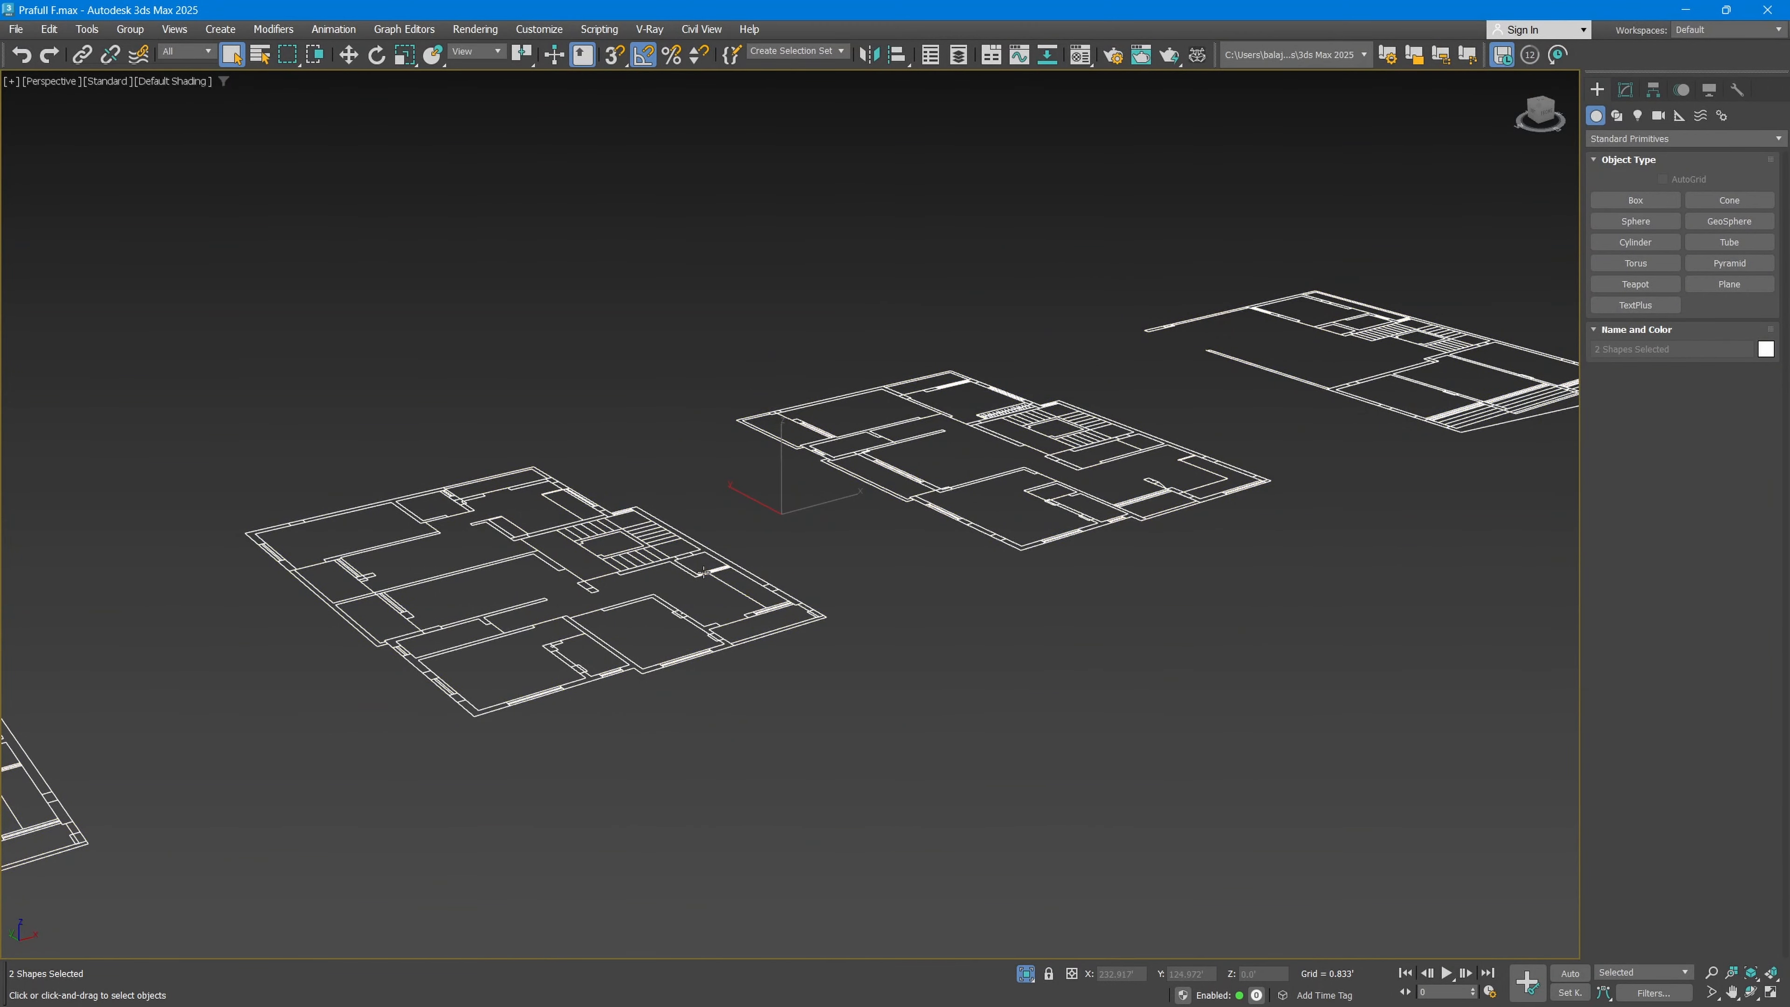
{"action": "left_click", "coordinate": [1026, 976]}
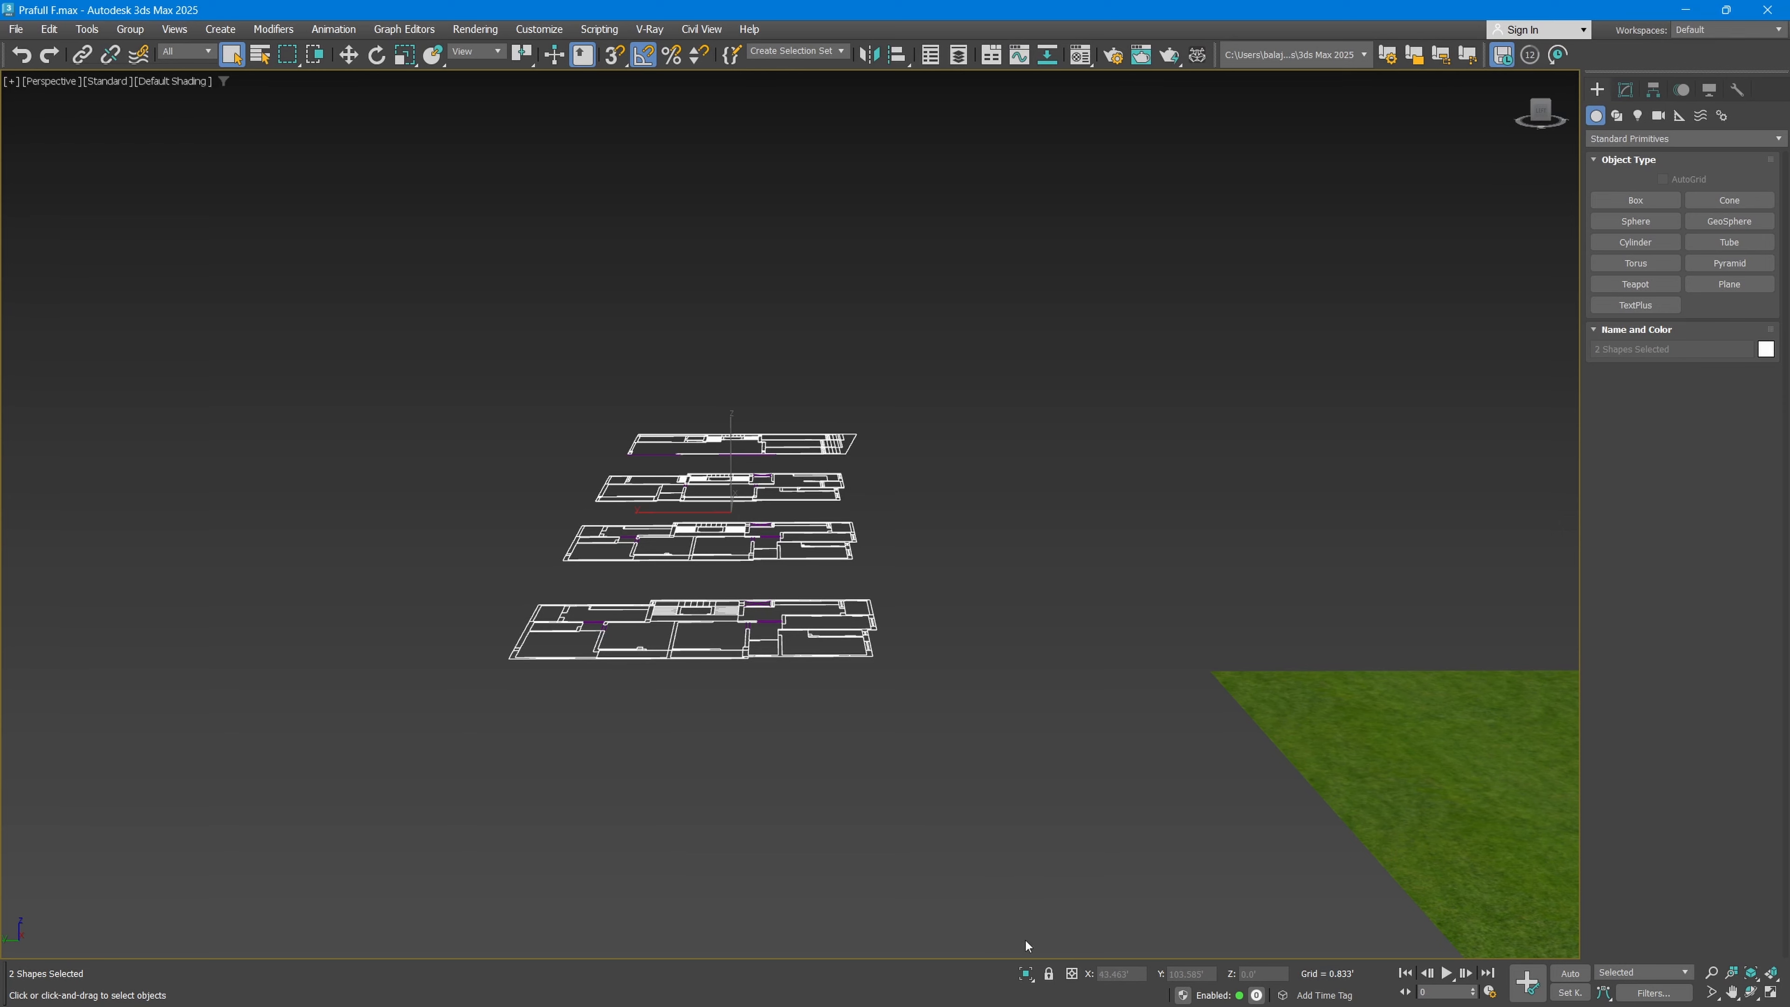
Step: Select all the floor plan shapes, lock the selection, try moving it from empty space, and return to the Select tool
{"action": "left_click", "coordinate": [1049, 981]}
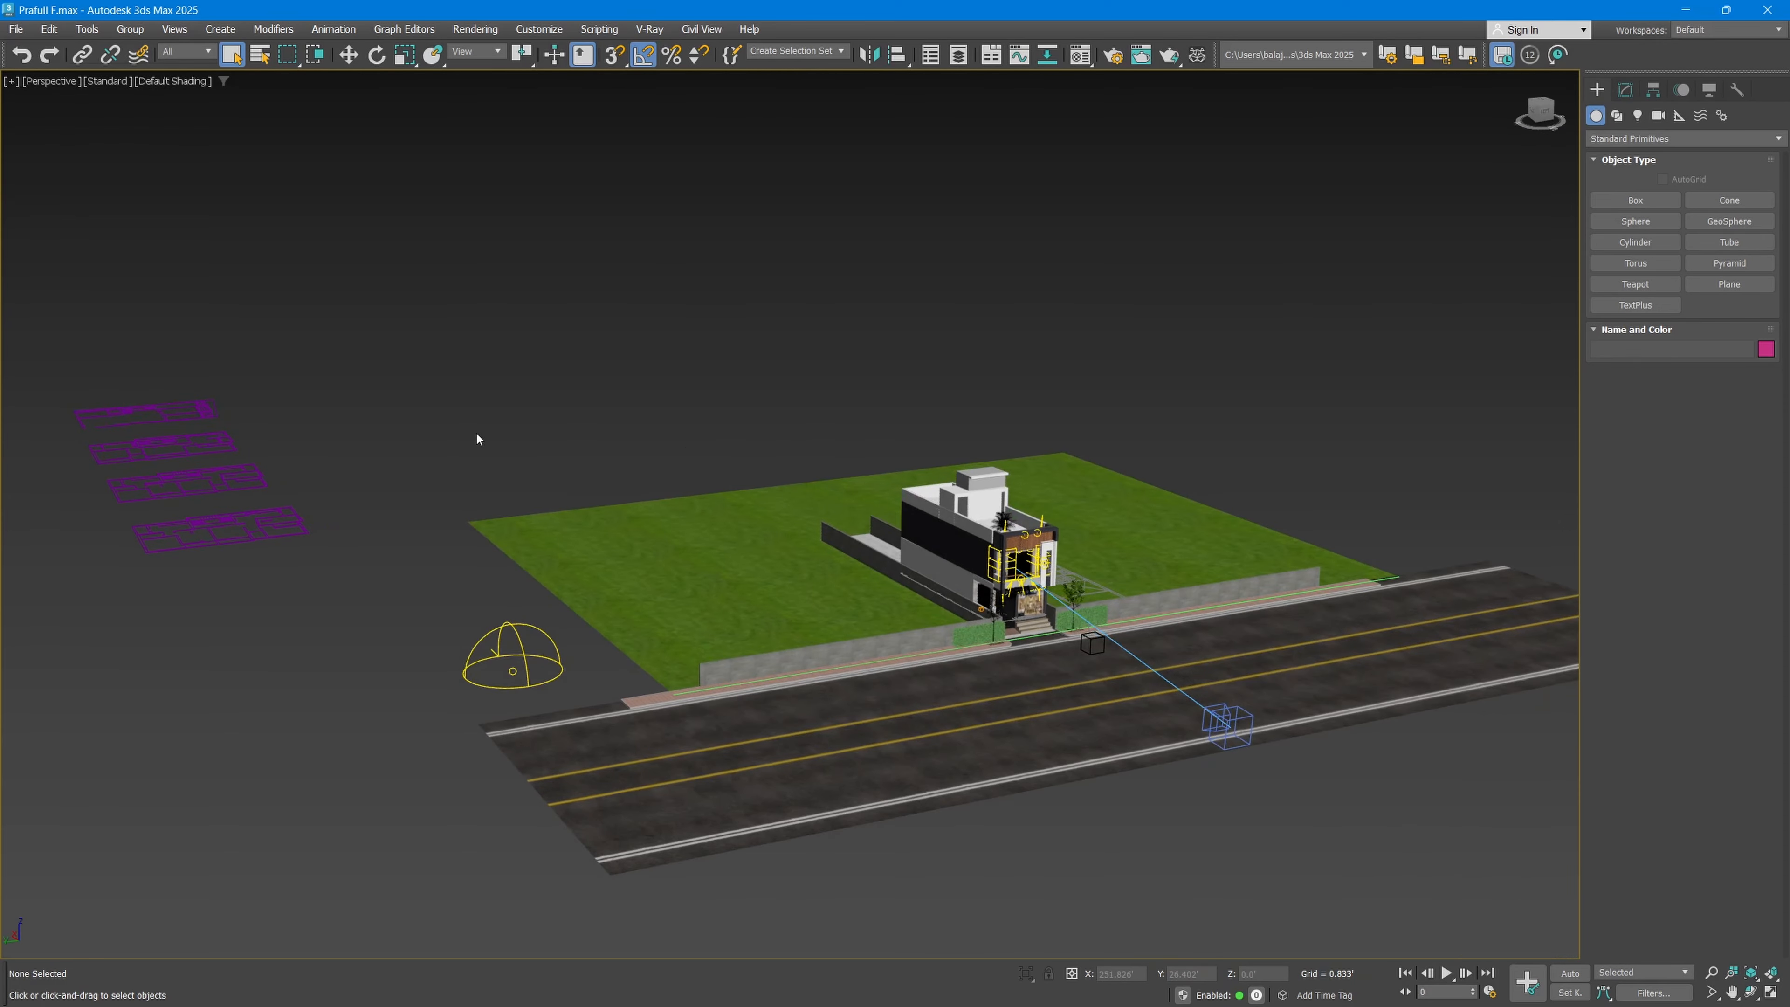
{"action": "middle_click_drag", "start_coordinate": [477, 439], "coordinate": [601, 461]}
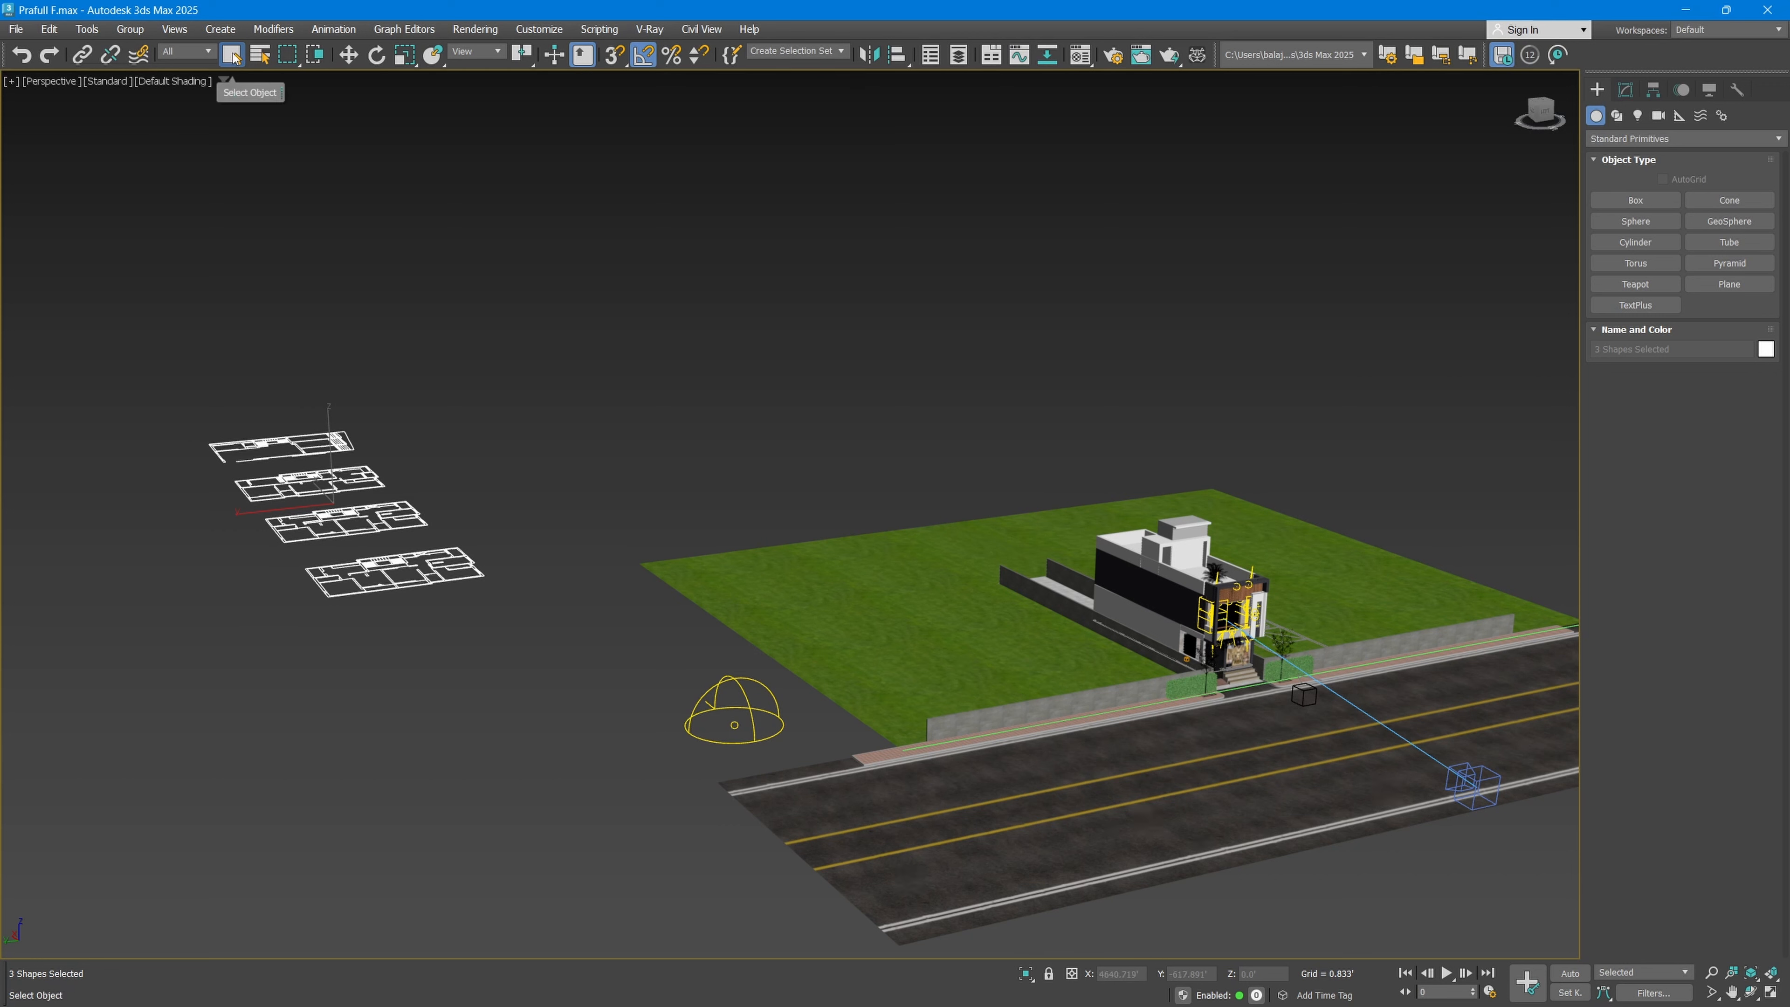
{"action": "left_click", "coordinate": [1049, 972]}
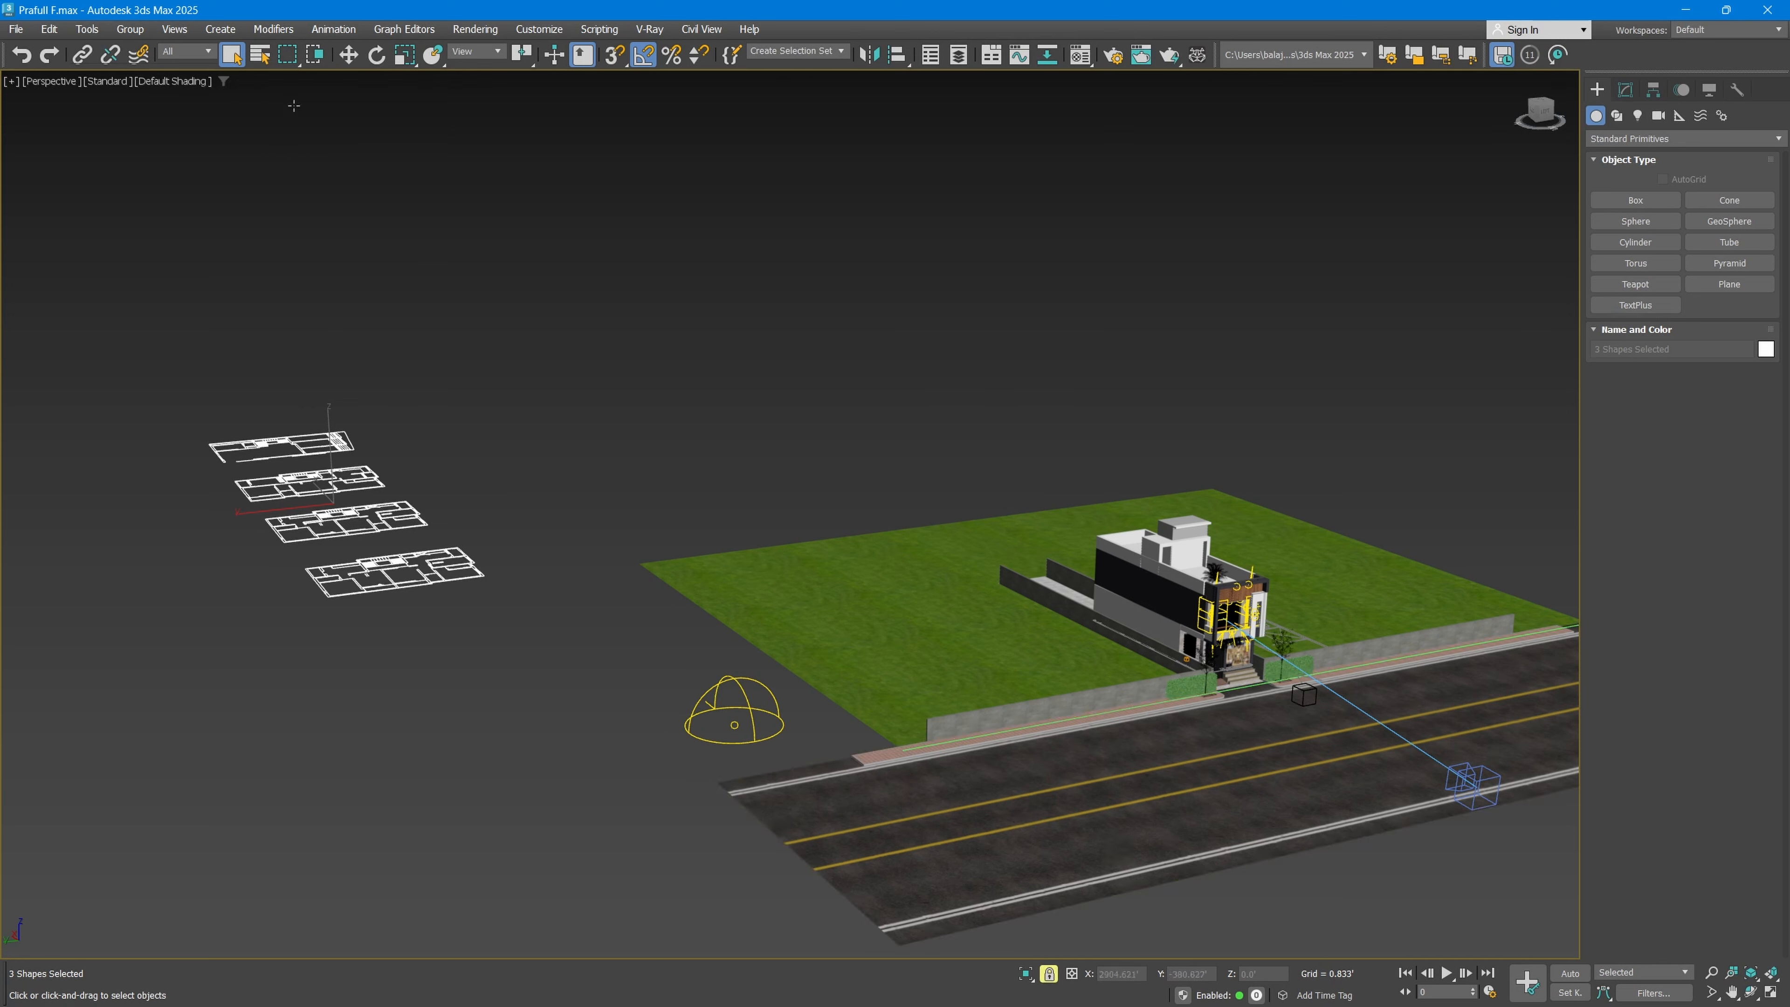
{"action": "left_click", "coordinate": [348, 55]}
{"action": "mouse_move", "coordinate": [724, 359]}
{"action": "left_mouse_down"}
{"action": "mouse_move", "coordinate": [456, 484]}
{"action": "mouse_move", "coordinate": [711, 448]}
{"action": "mouse_move", "coordinate": [724, 394]}
{"action": "left_mouse_up"}
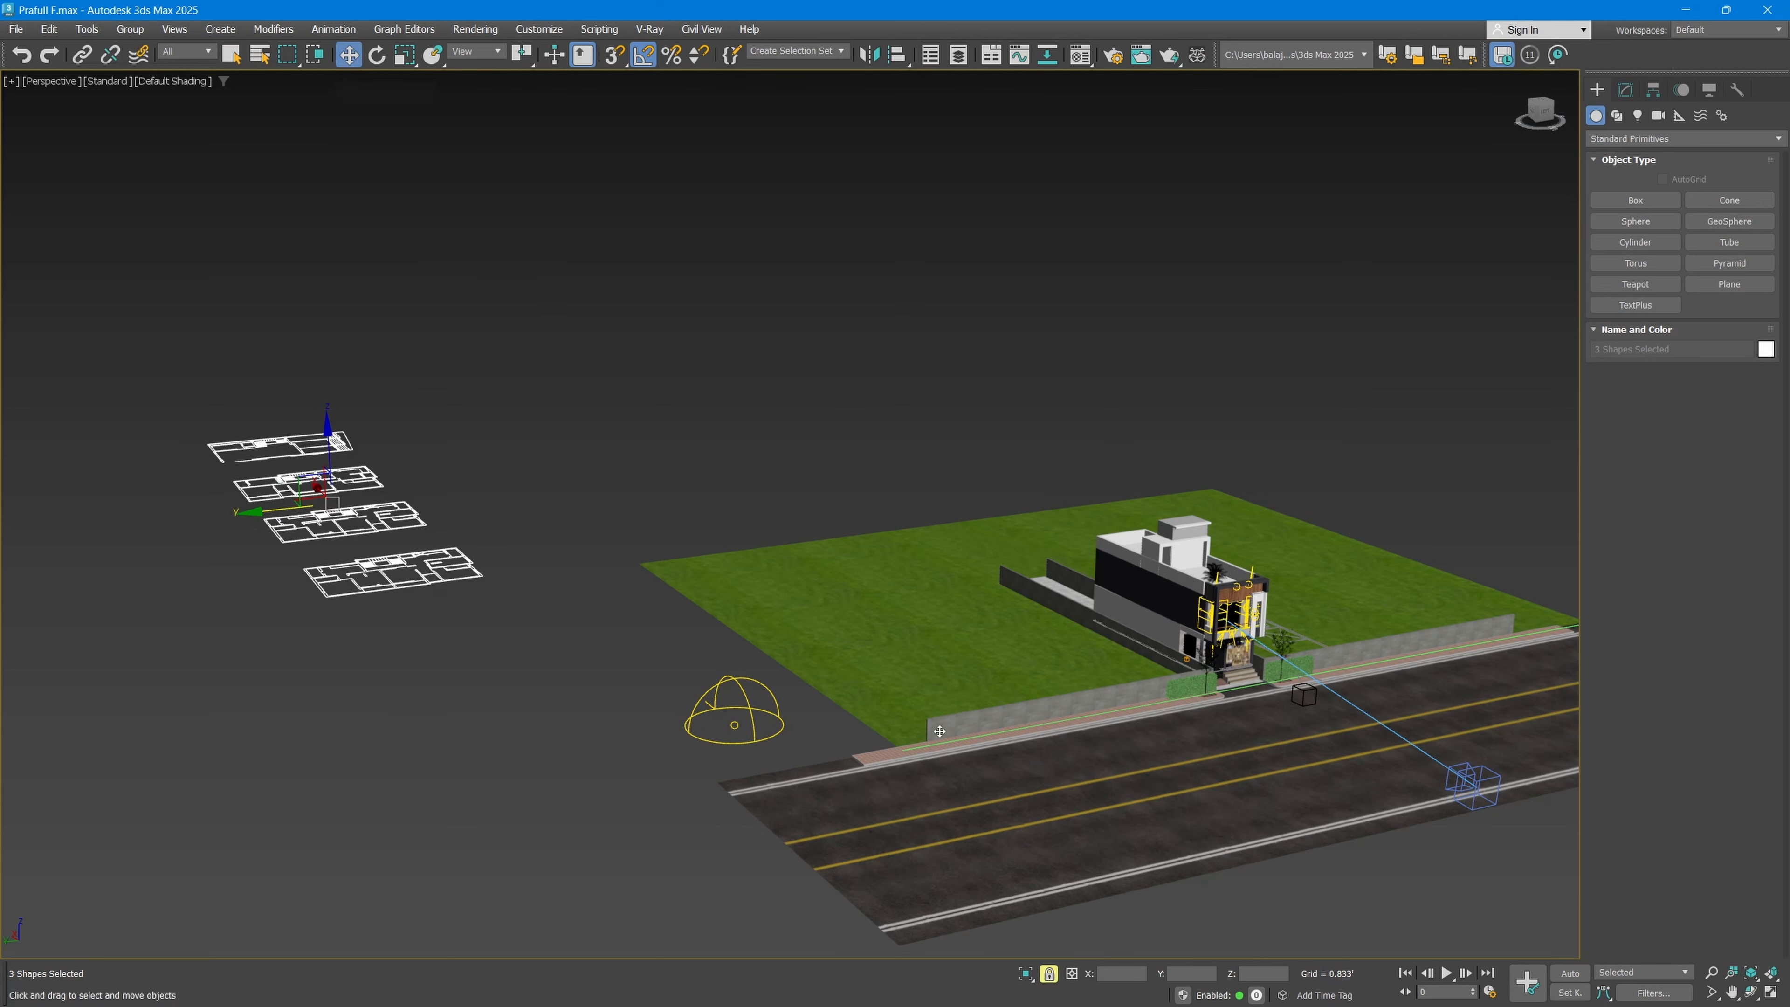
{"action": "left_click", "coordinate": [232, 56]}
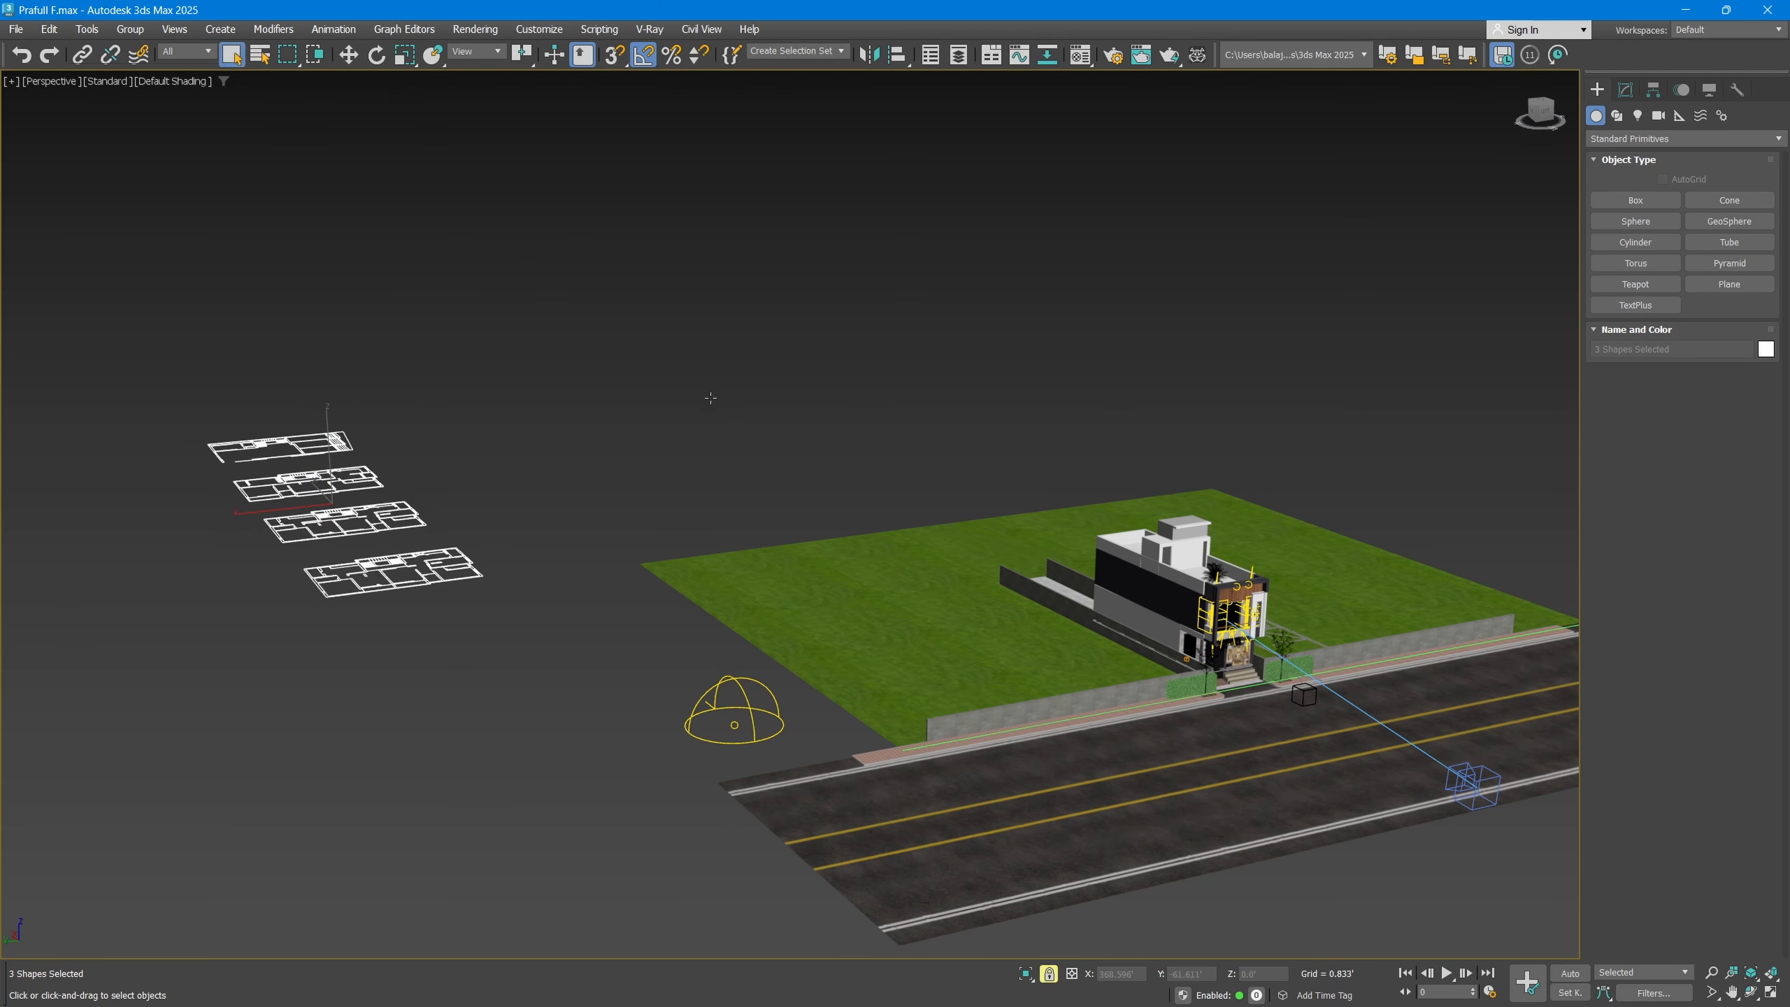
Step: View the whole site with the floor plans still locked as the selection, and release the selection lock
{"action": "scroll", "coordinate": [775, 505], "scroll_direction": "down", "scroll_amount": 5}
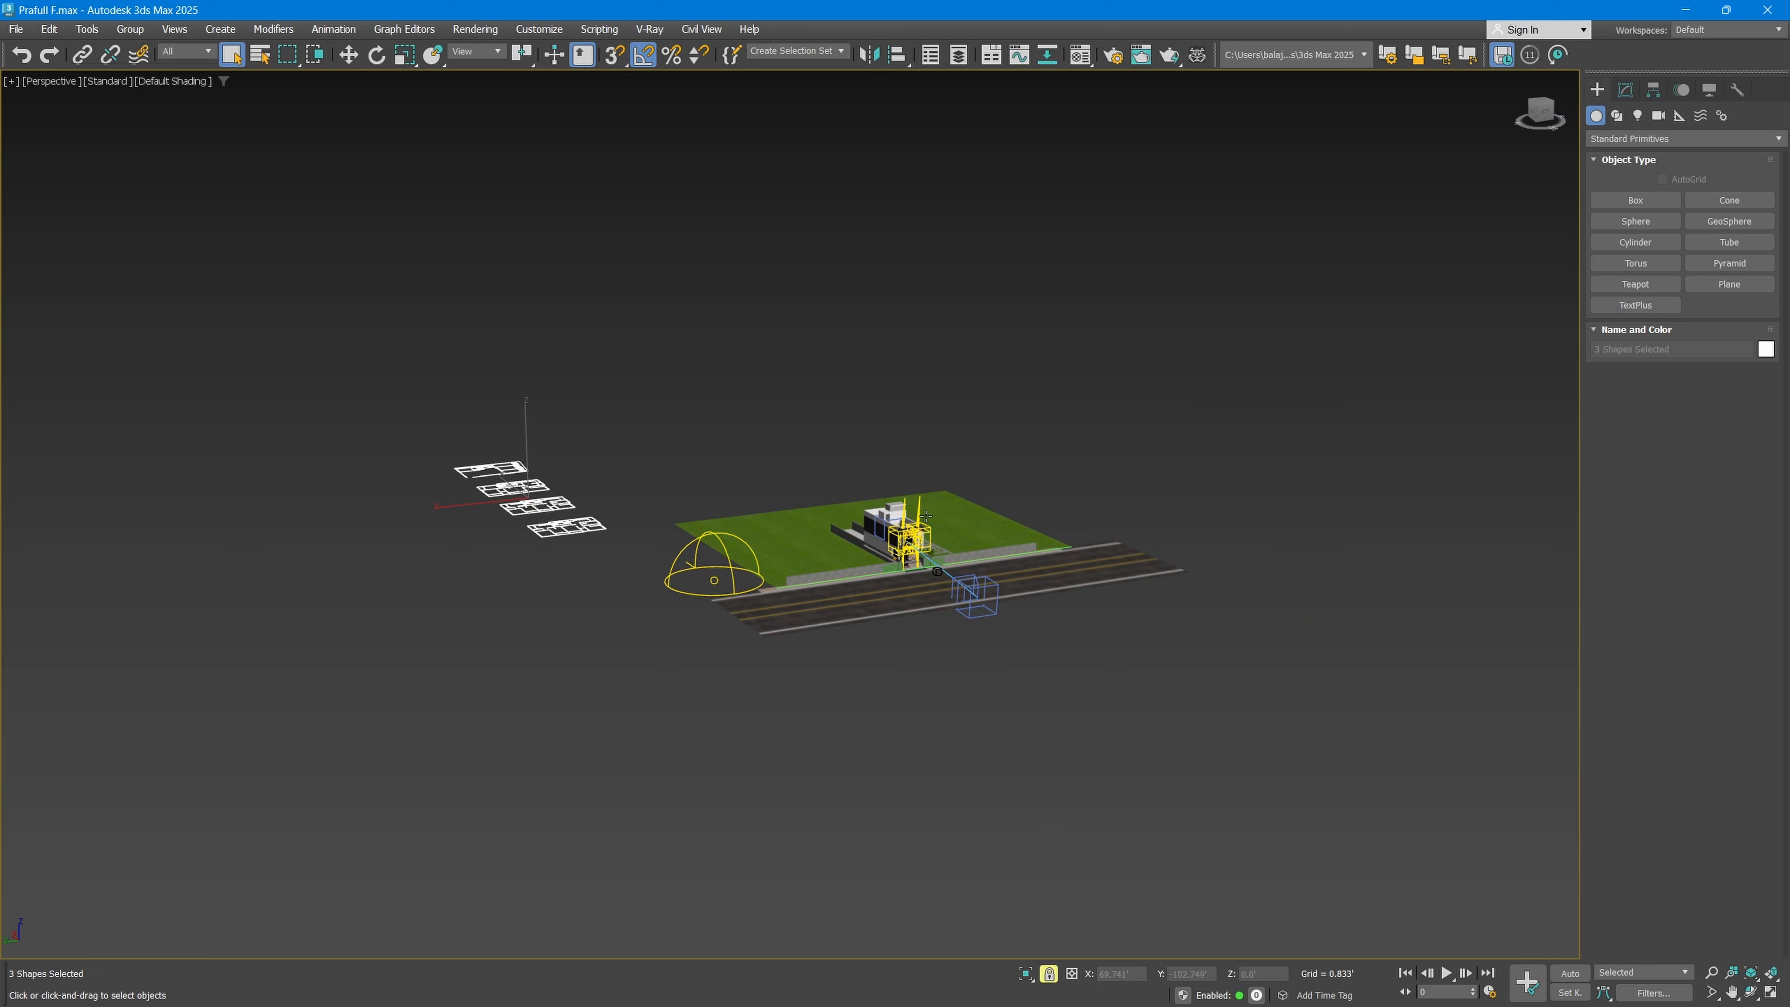
{"action": "scroll", "coordinate": [926, 517], "scroll_direction": "down", "scroll_amount": 3}
{"action": "scroll", "coordinate": [836, 572], "scroll_direction": "up", "scroll_amount": 4}
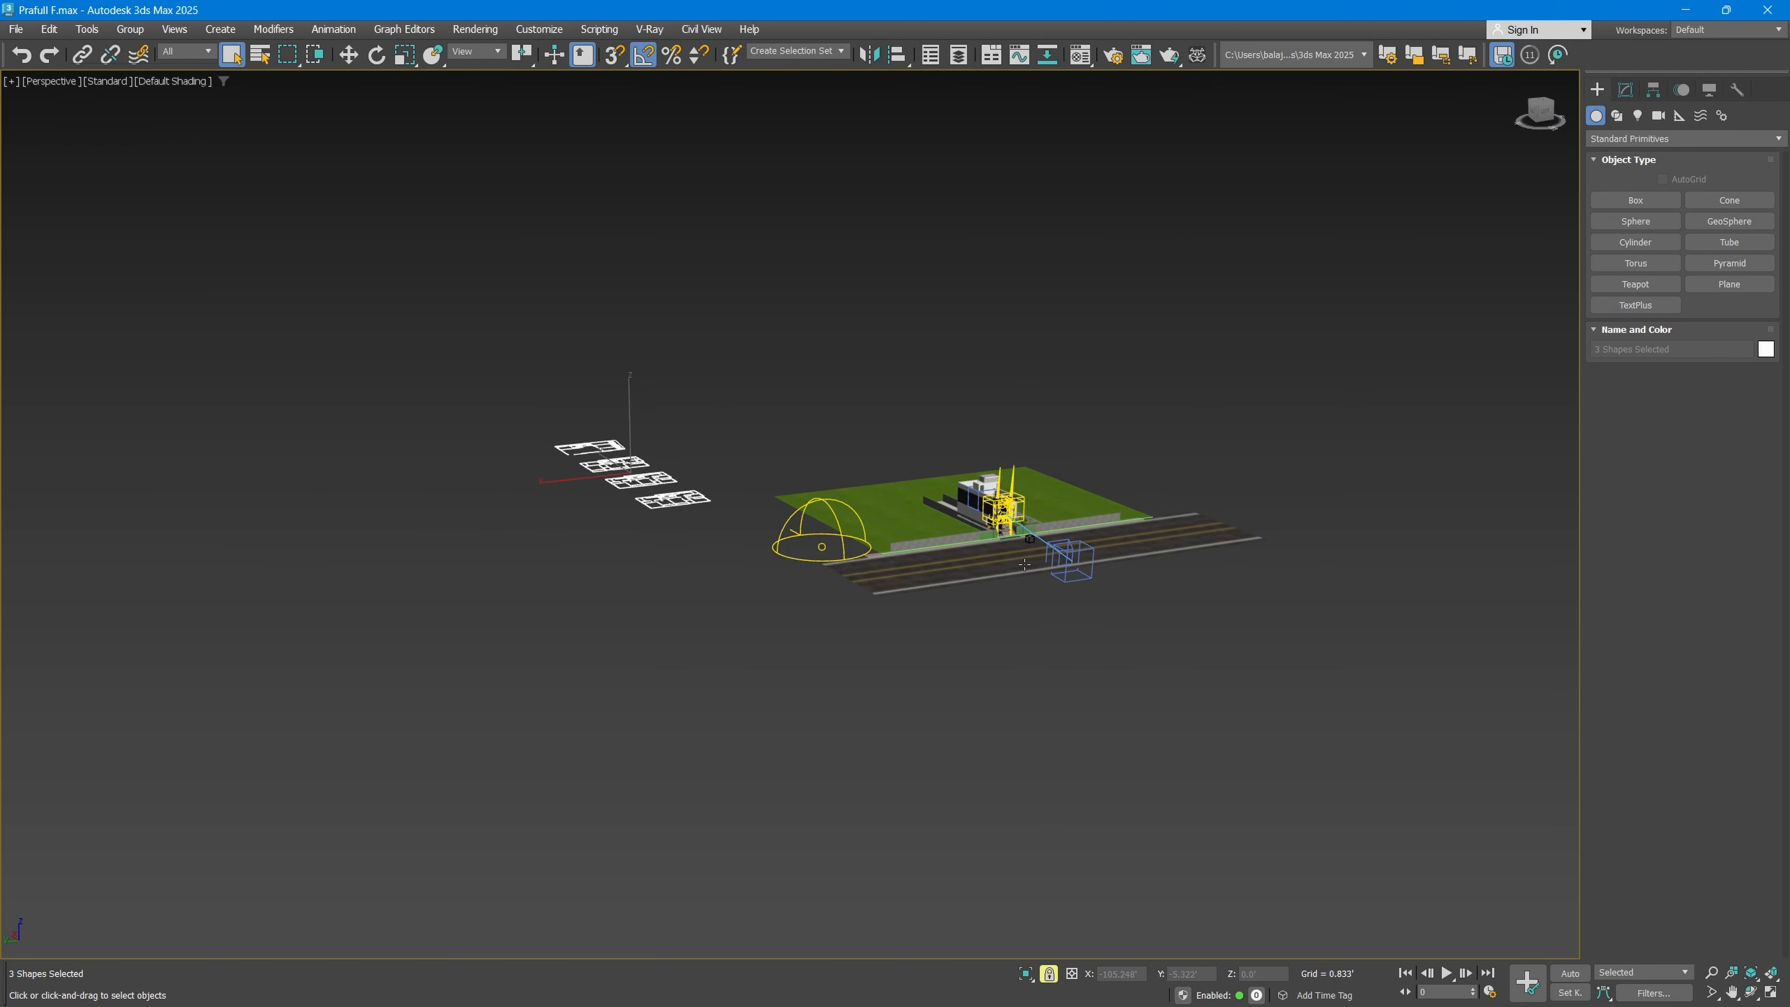
{"action": "left_click", "coordinate": [1050, 976]}
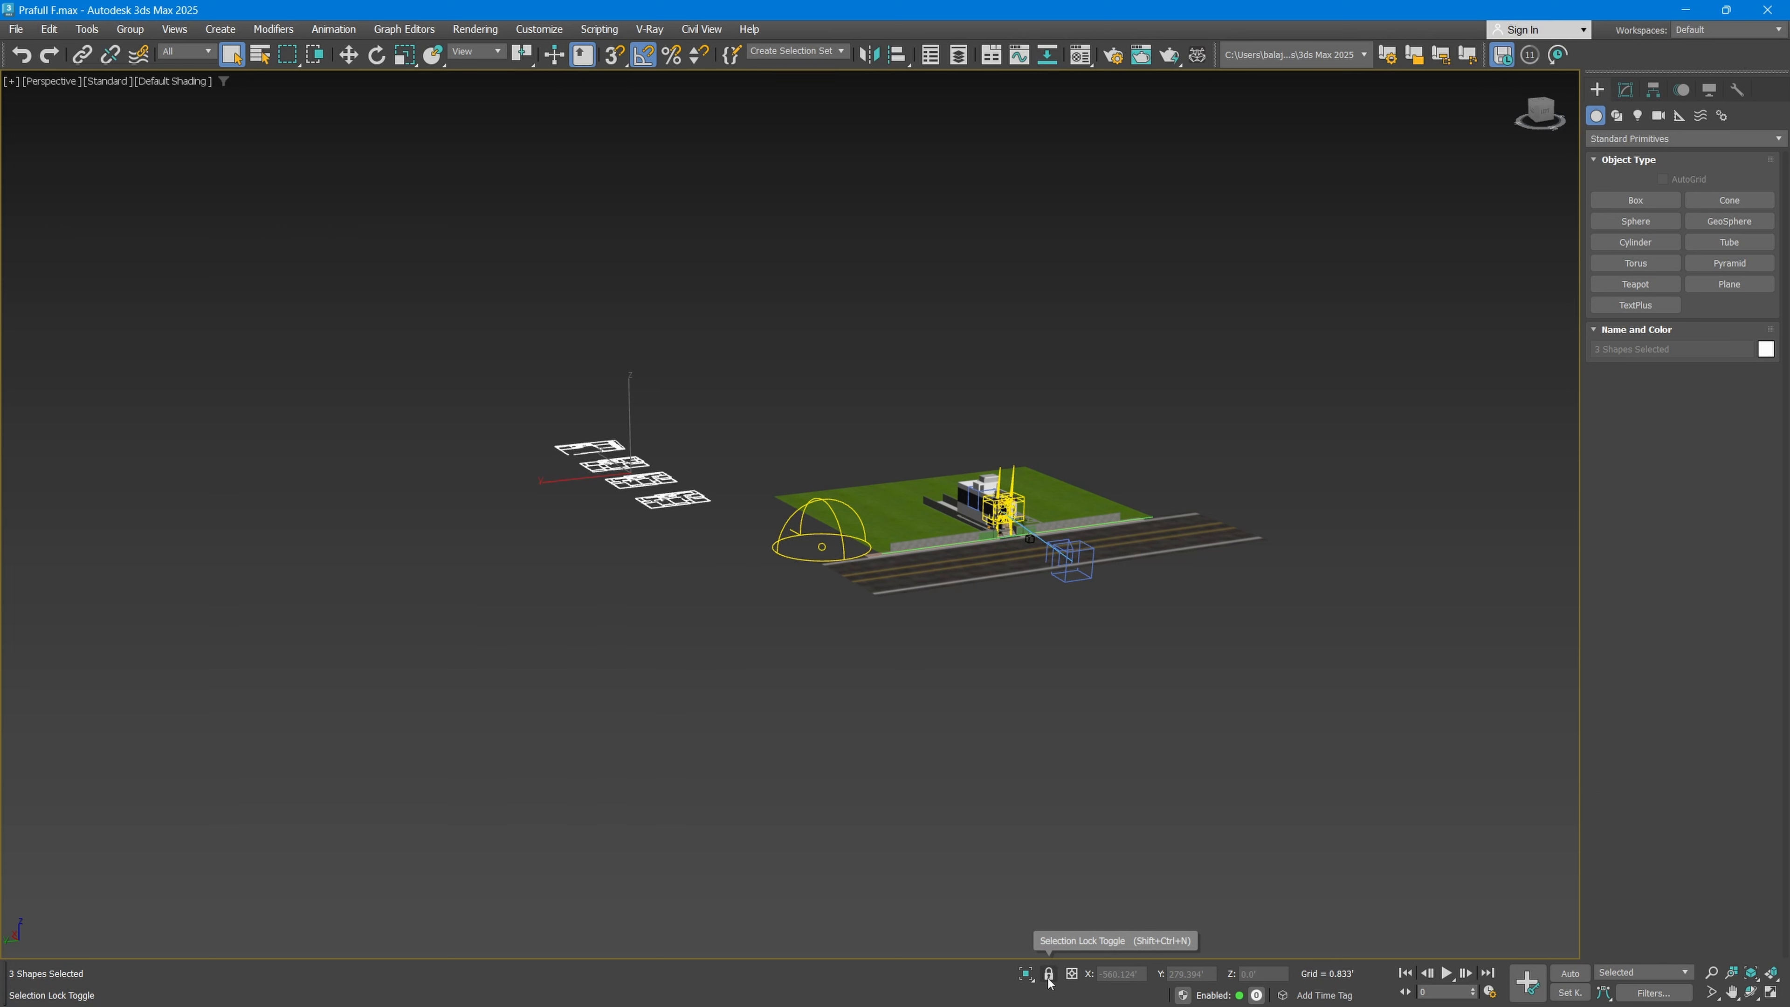
{"action": "scroll", "coordinate": [1071, 564], "scroll_direction": "up", "scroll_amount": 5}
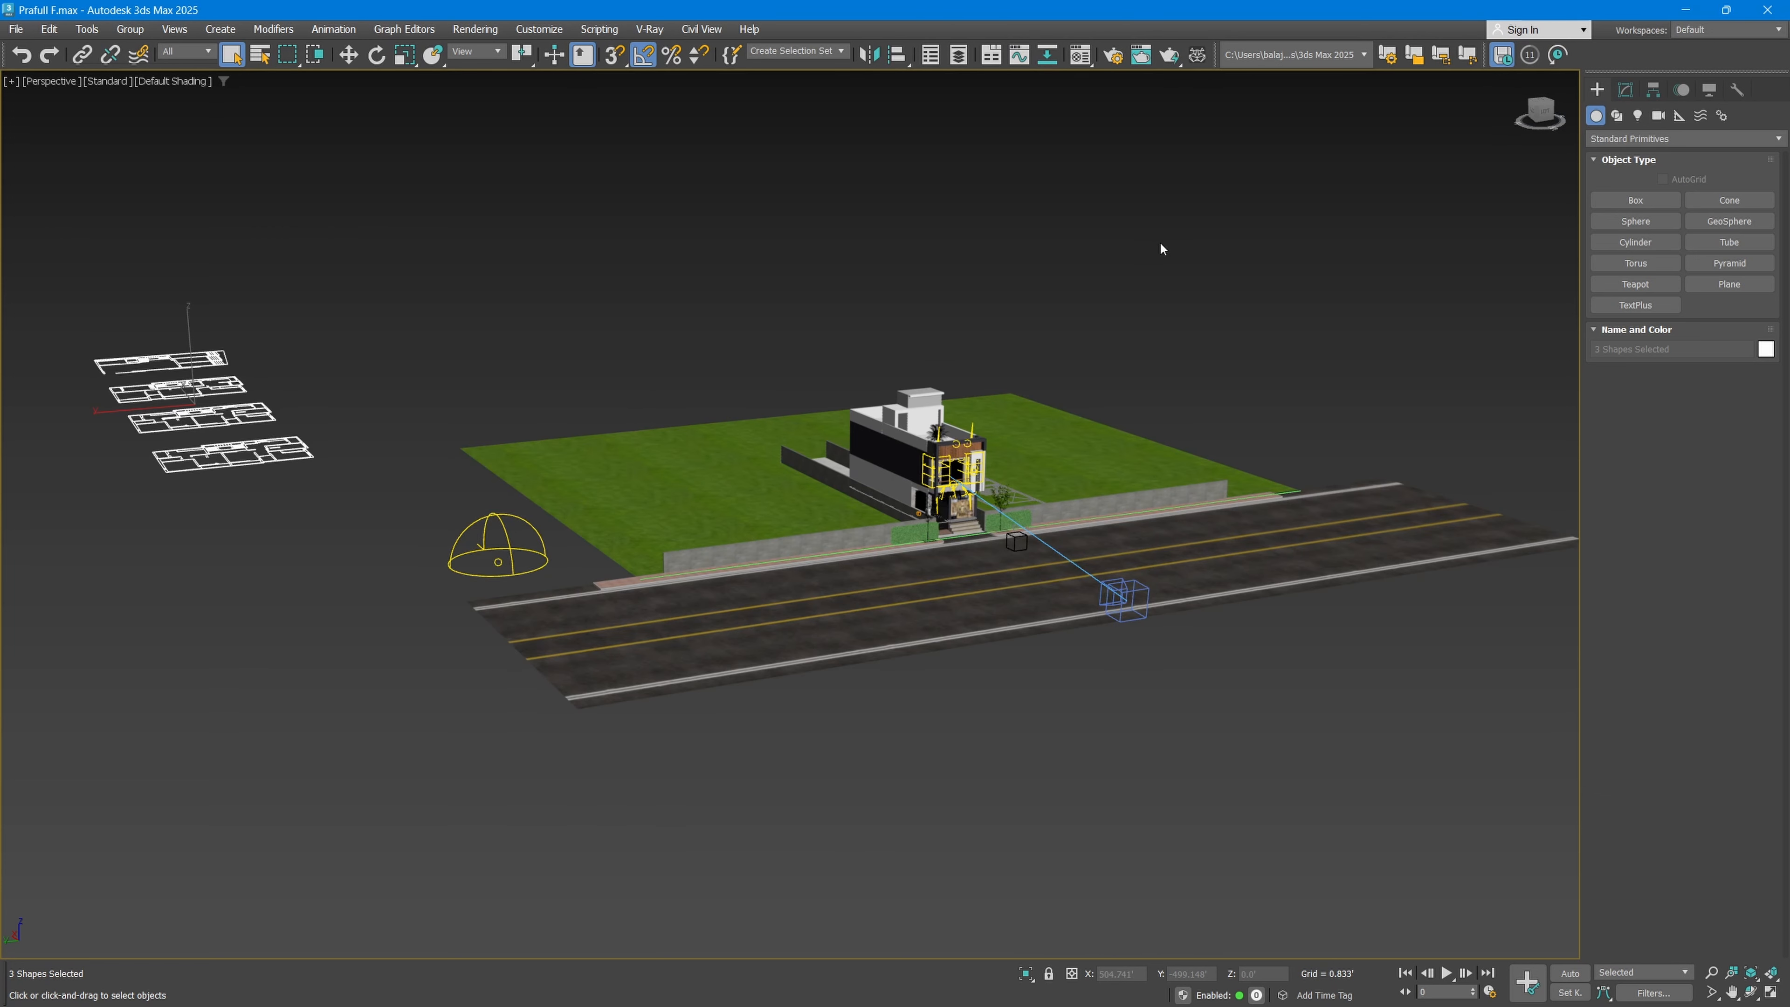